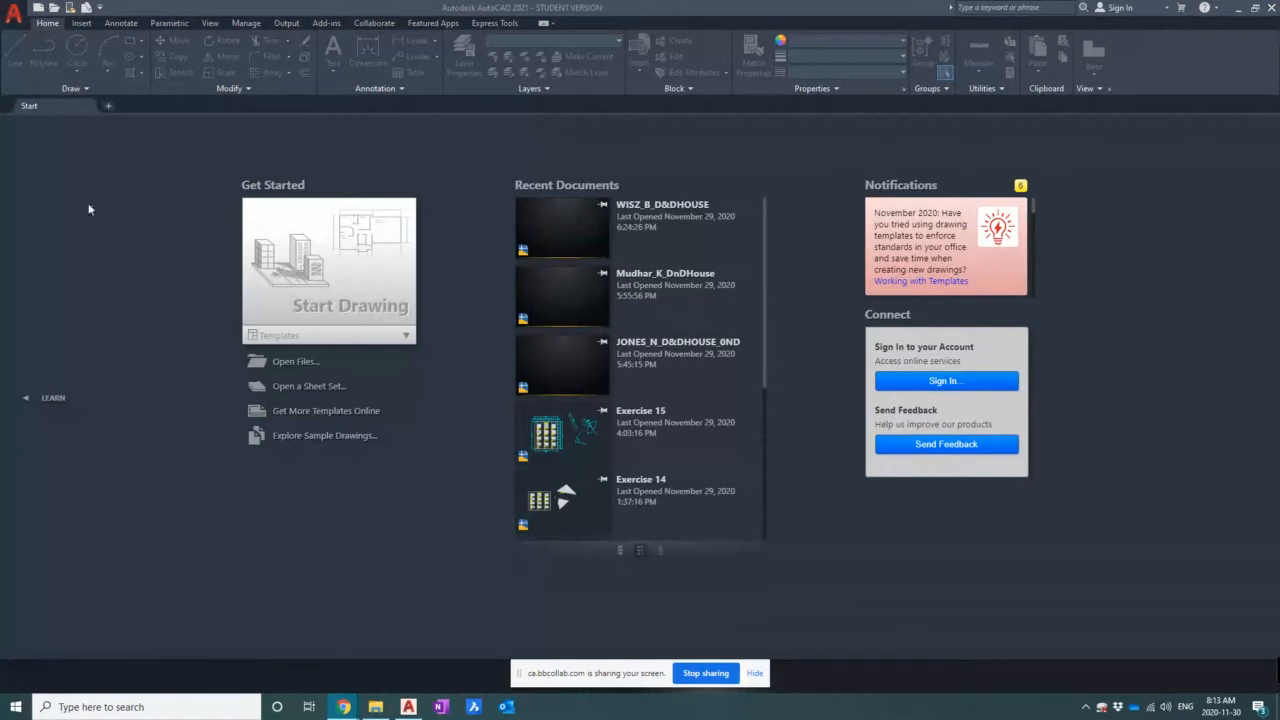
- Create a new drawing from the acad.dwt template
{"action": "left_click", "coordinate": [14, 12]}
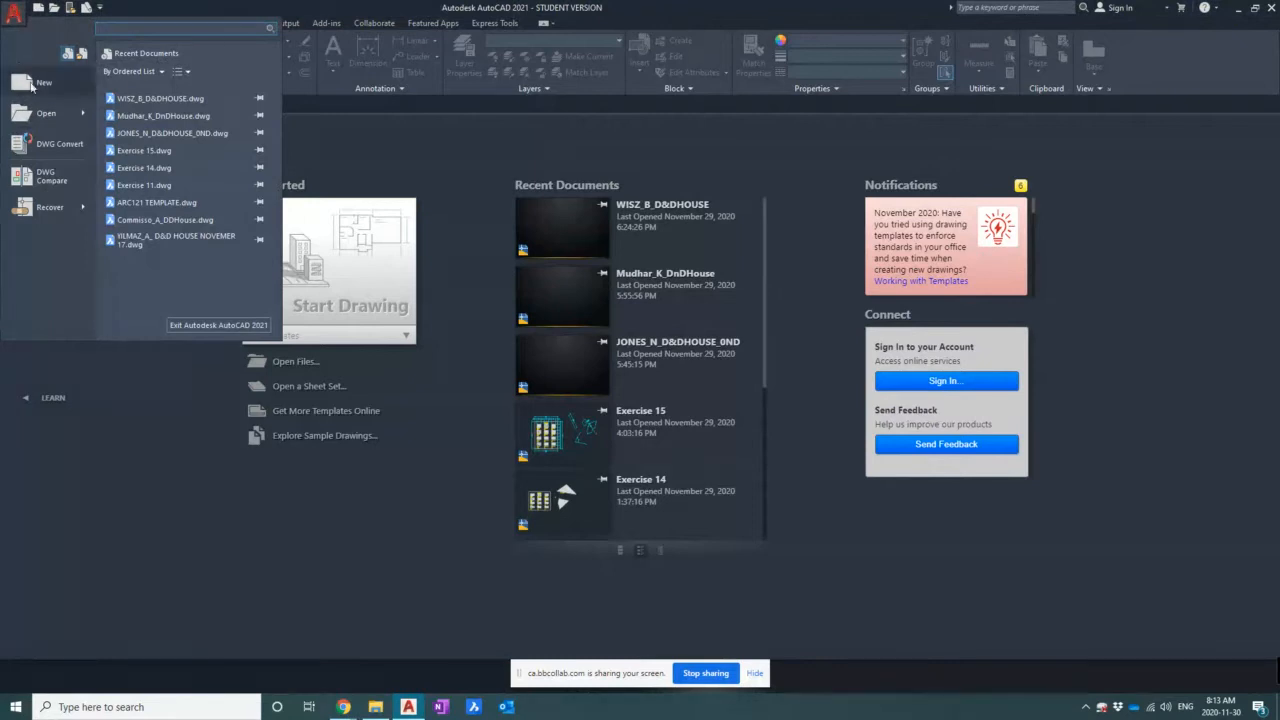
{"action": "key", "text": "Escape"}
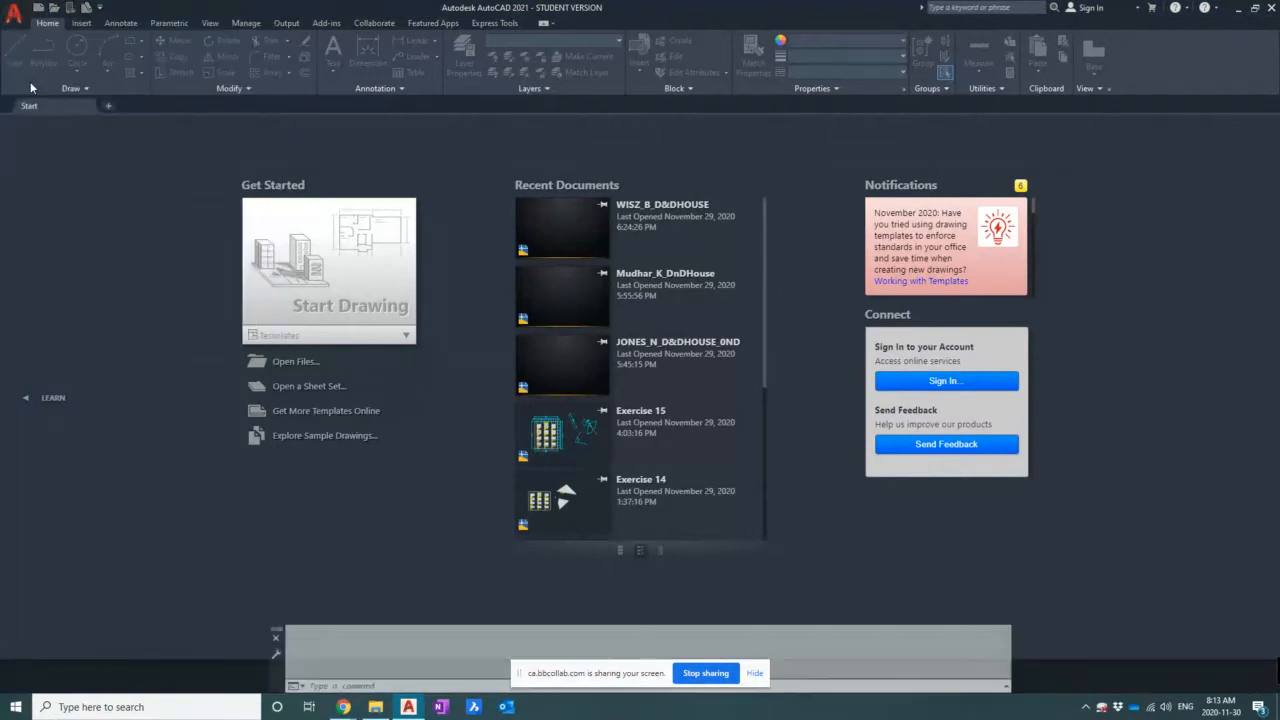
{"action": "key", "text": "ctrl+n"}
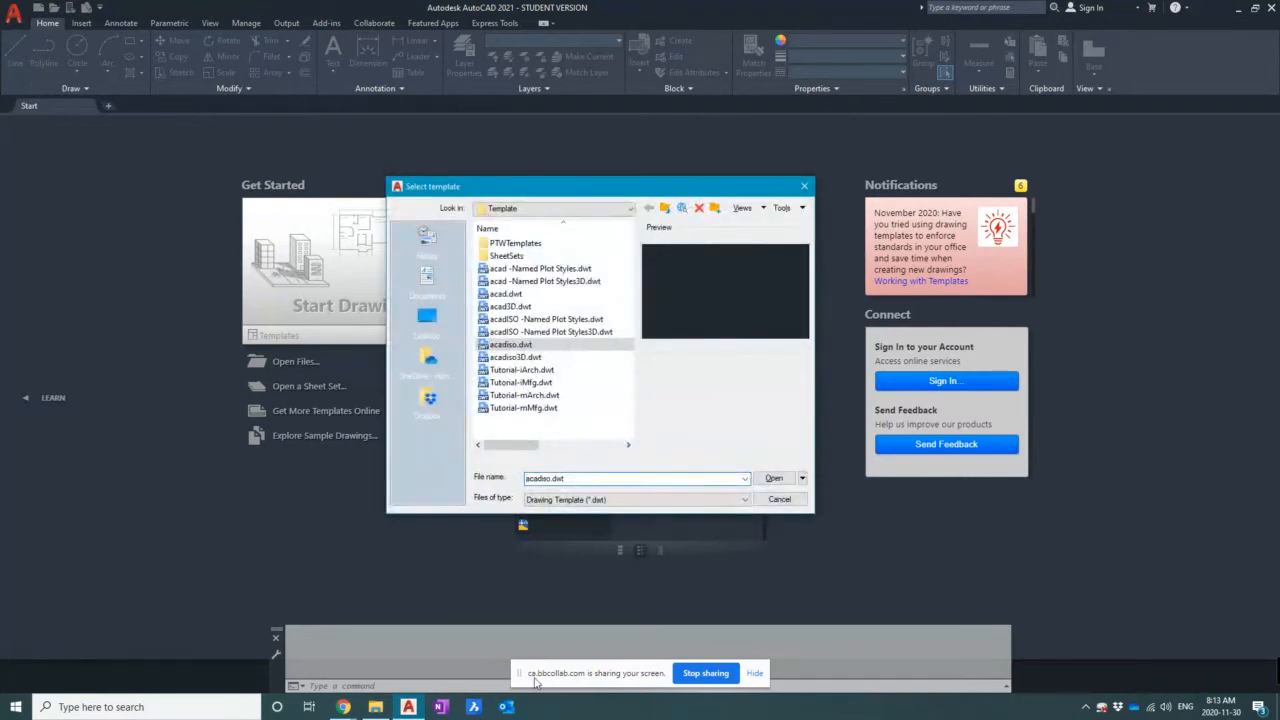
{"action": "left_click_drag", "start_coordinate": [521, 673], "coordinate": [1033, 655]}
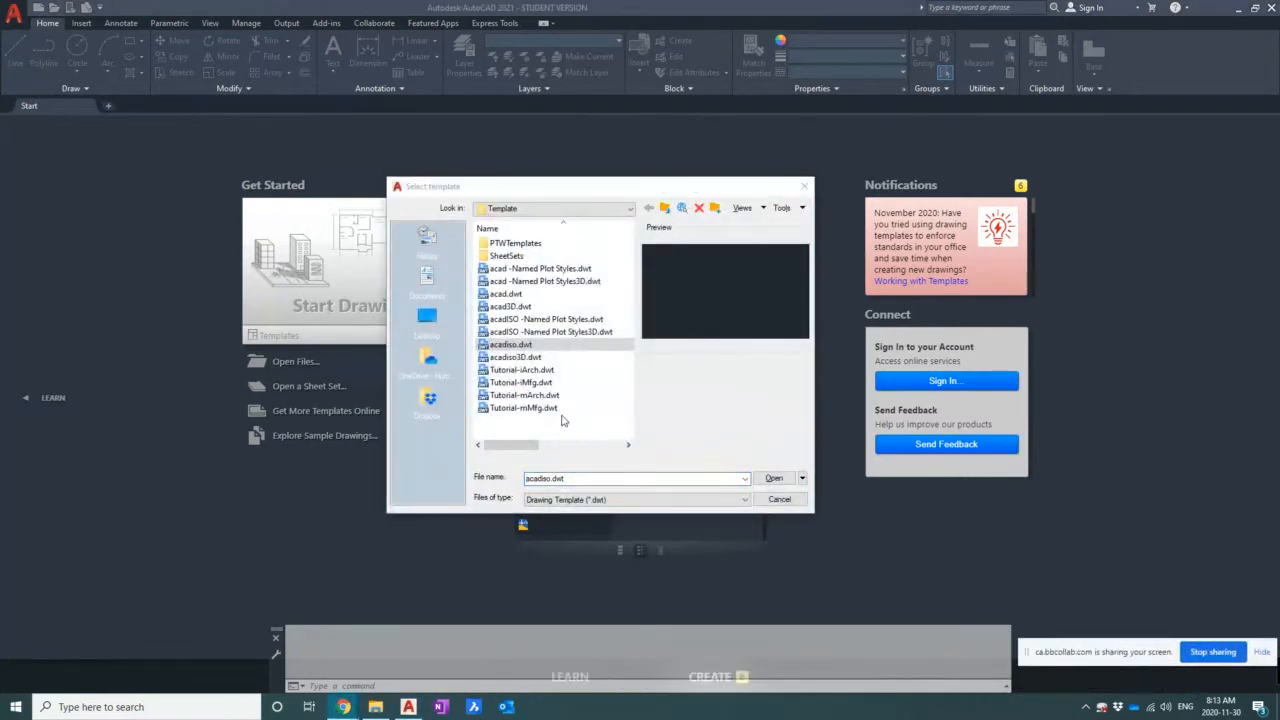
{"action": "left_click", "coordinate": [510, 294]}
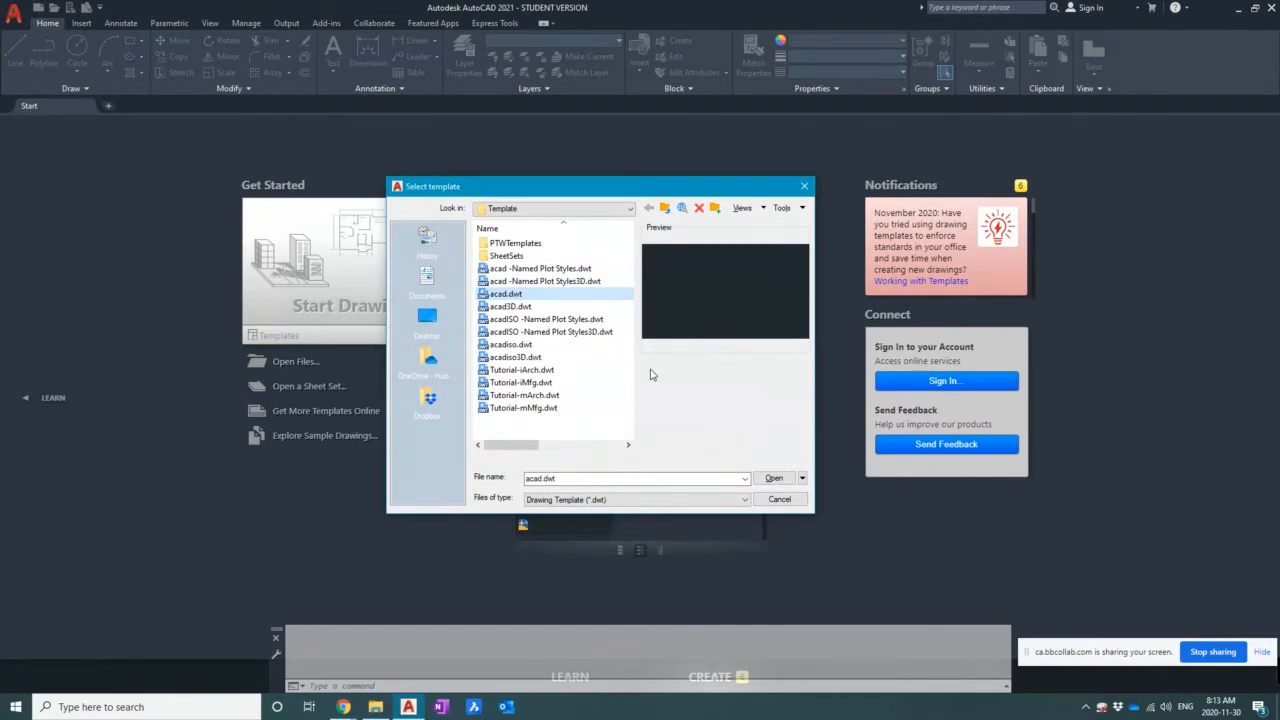
{"action": "left_click", "coordinate": [510, 344]}
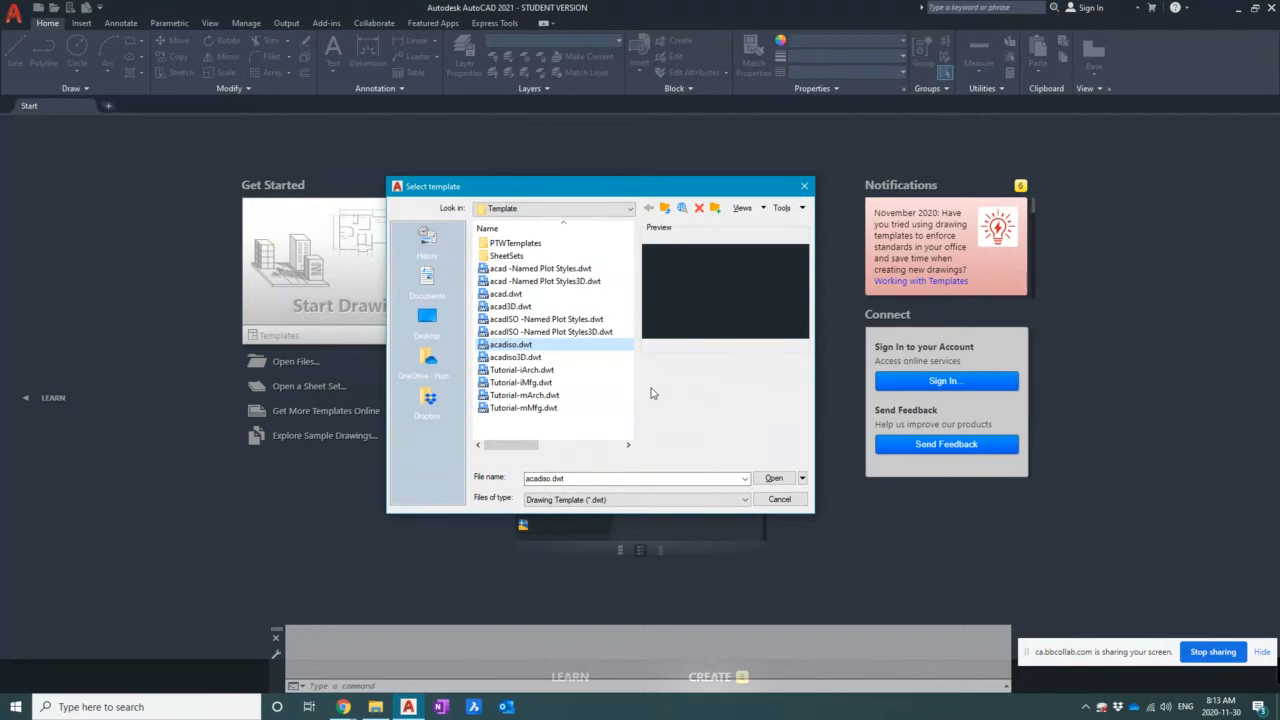
{"action": "left_click", "coordinate": [506, 294]}
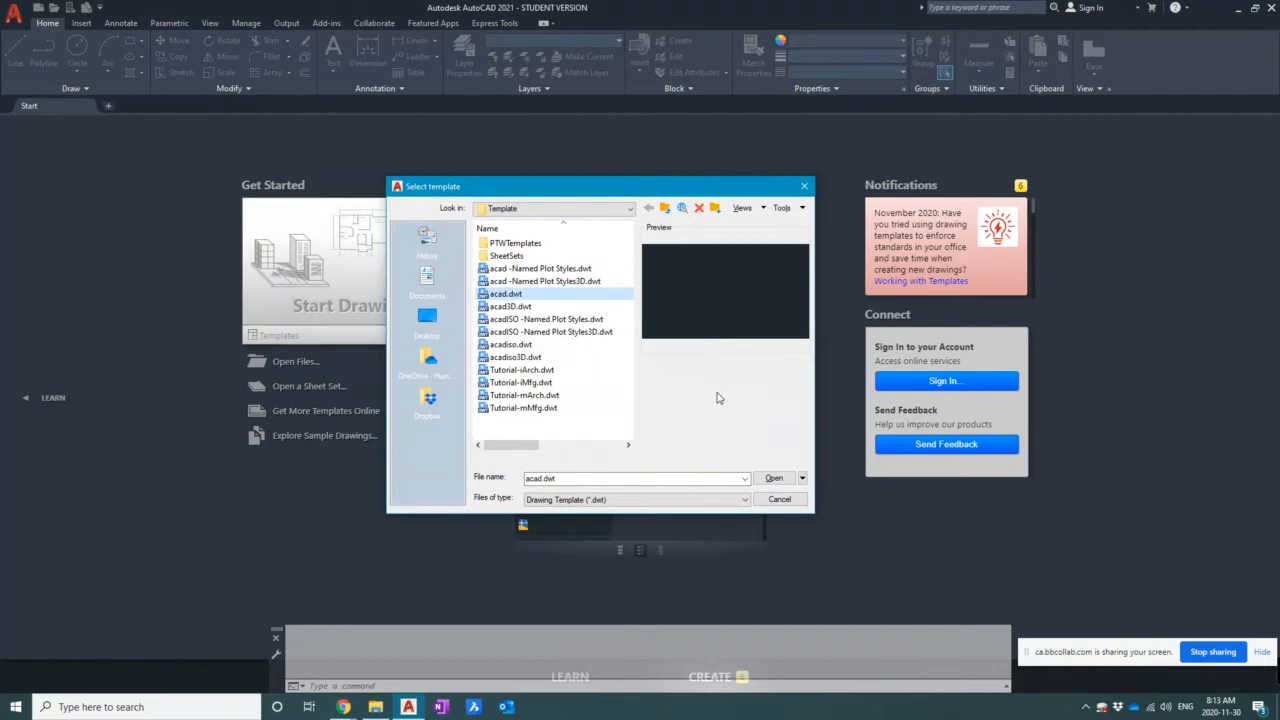
{"action": "left_click", "coordinate": [776, 481]}
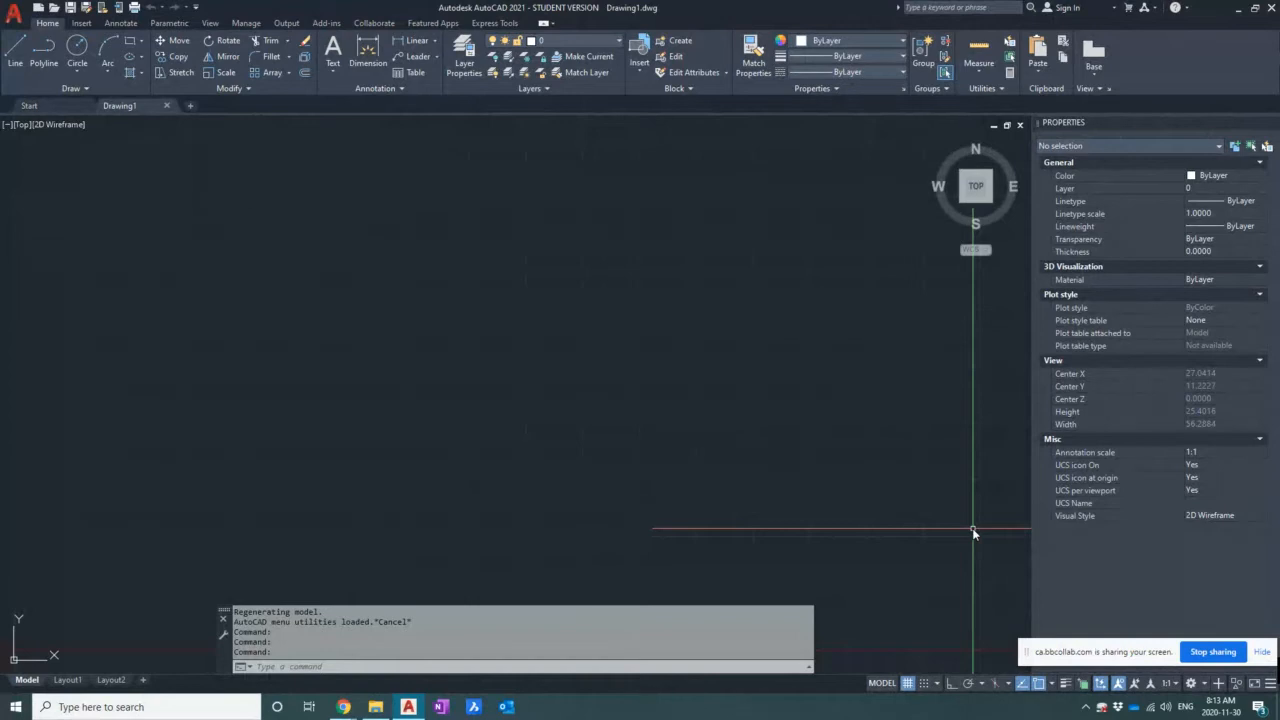
- Save the drawing as MASTER TEMPLATE in the Humber > Drop In Support folder, using the AutoCAD 2007/LT2007 Drawing (*.dwg) format
{"action": "left_click", "coordinate": [15, 20]}
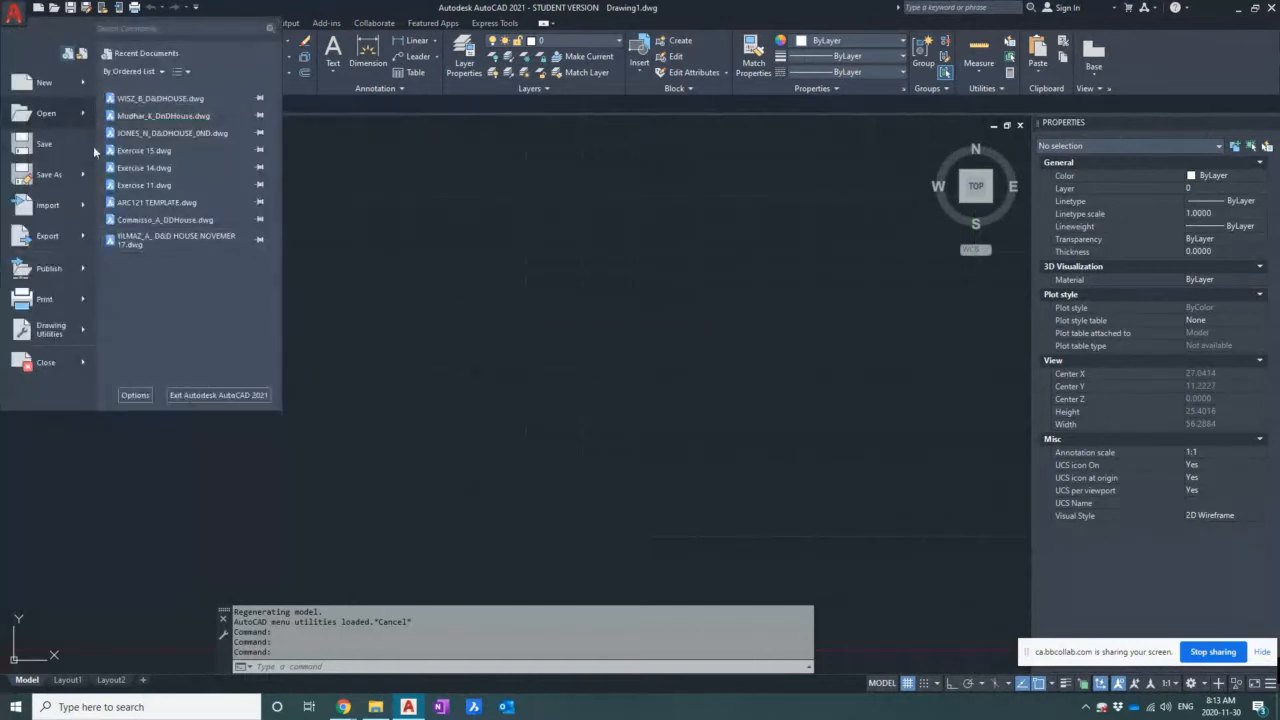
{"action": "left_click", "coordinate": [58, 177]}
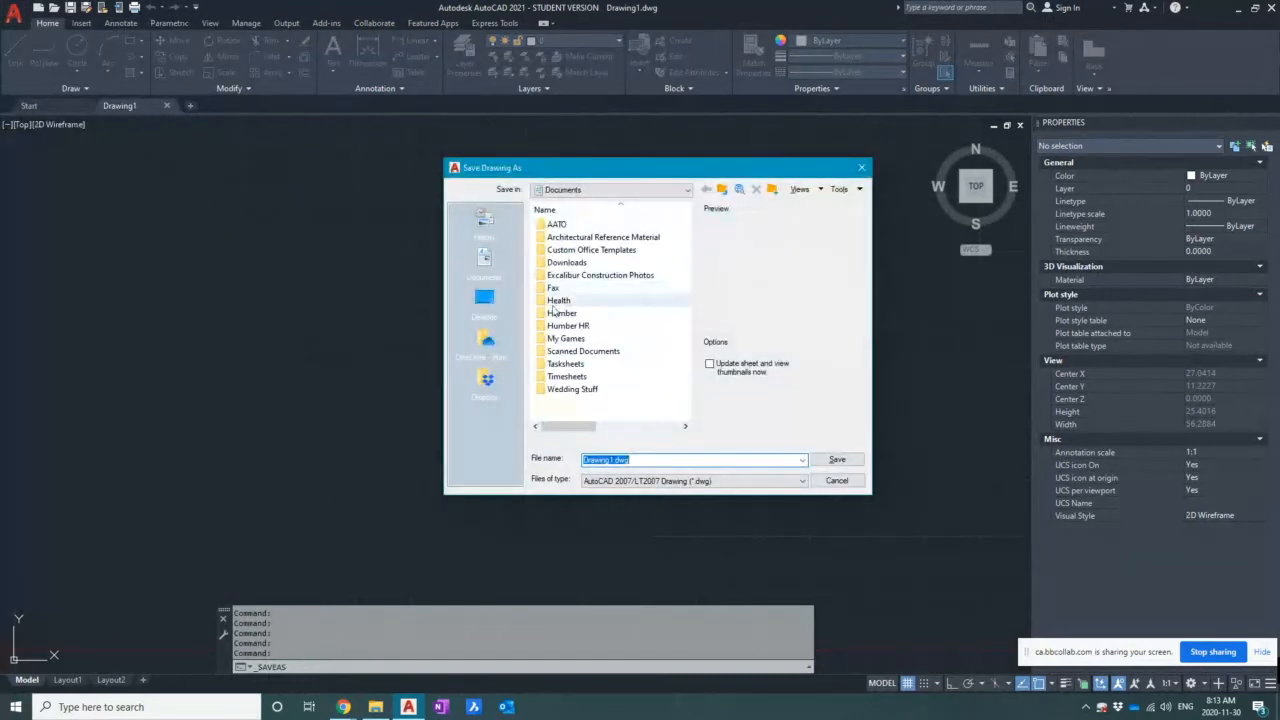
{"action": "double_click", "coordinate": [562, 313]}
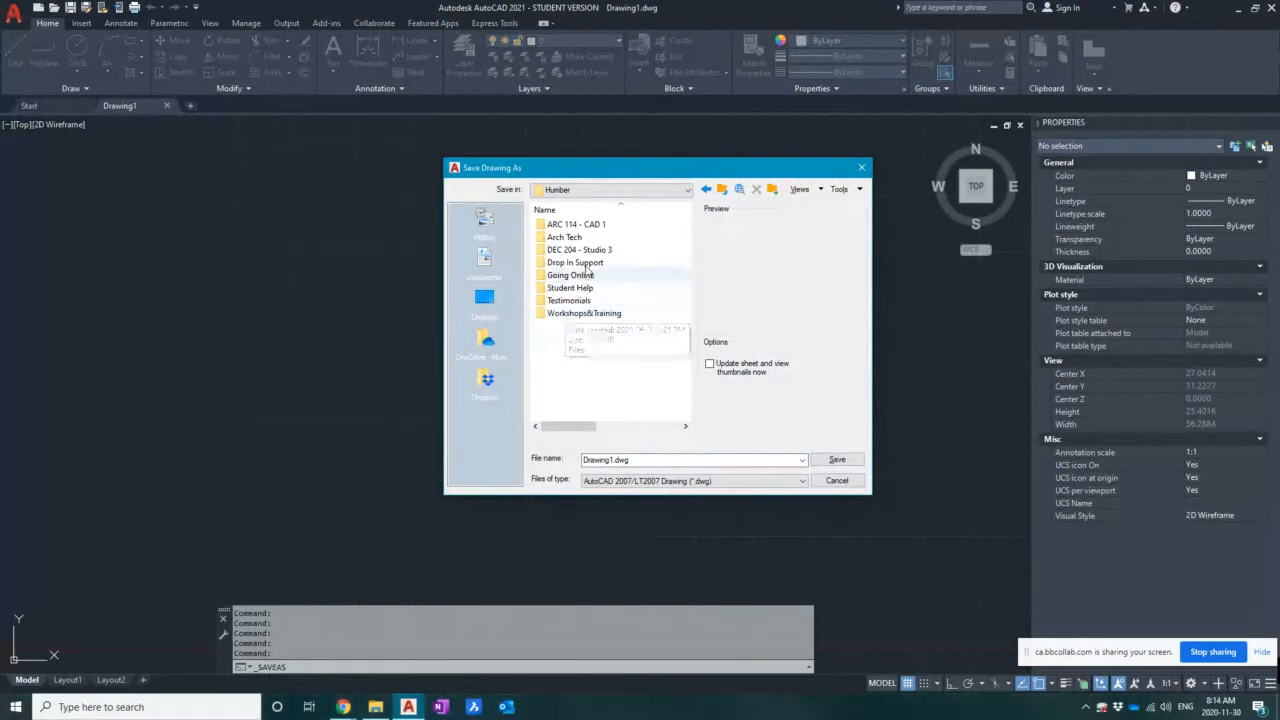
{"action": "double_click", "coordinate": [575, 262]}
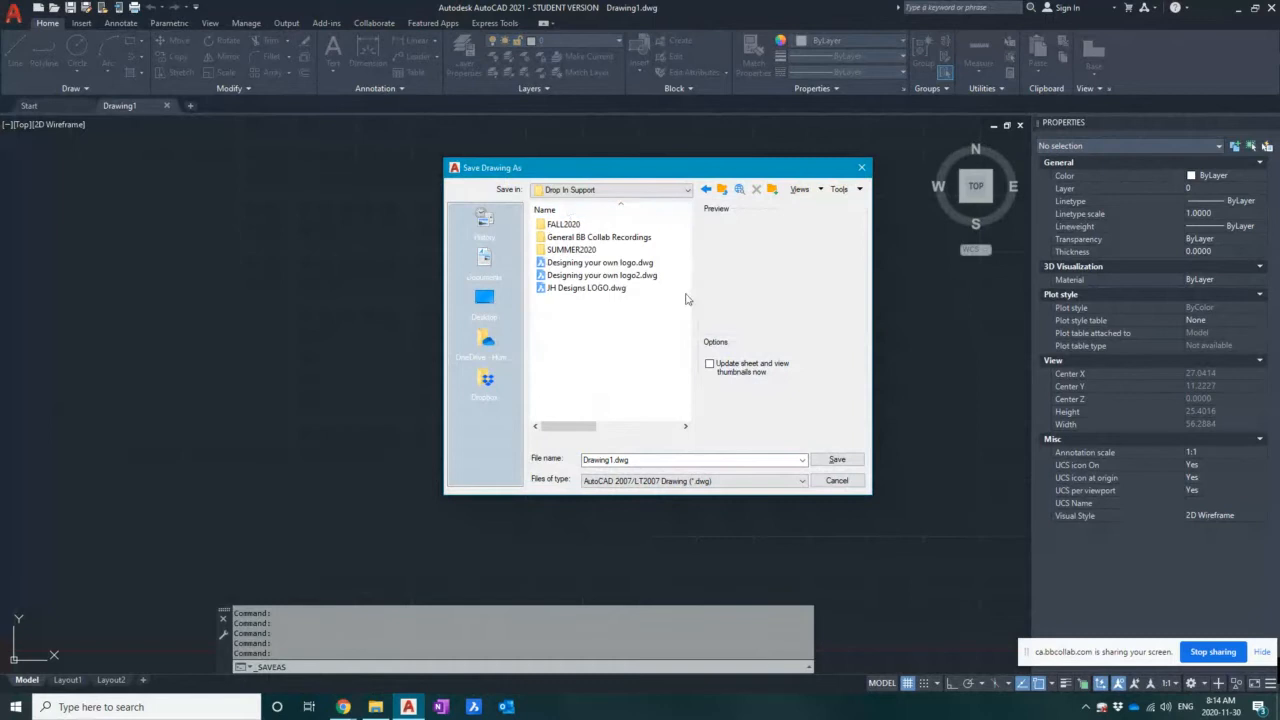
{"action": "double_click", "coordinate": [645, 460]}
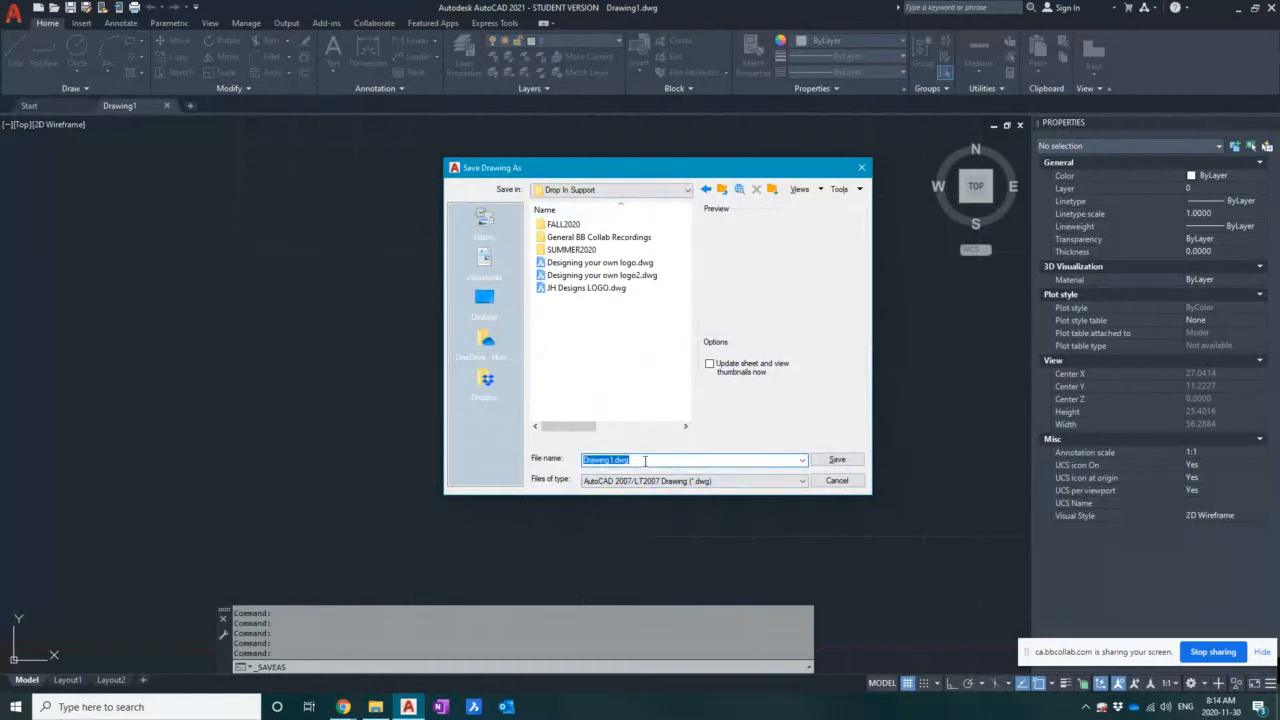
{"action": "type", "text": "MASTER TEMPLATE"}
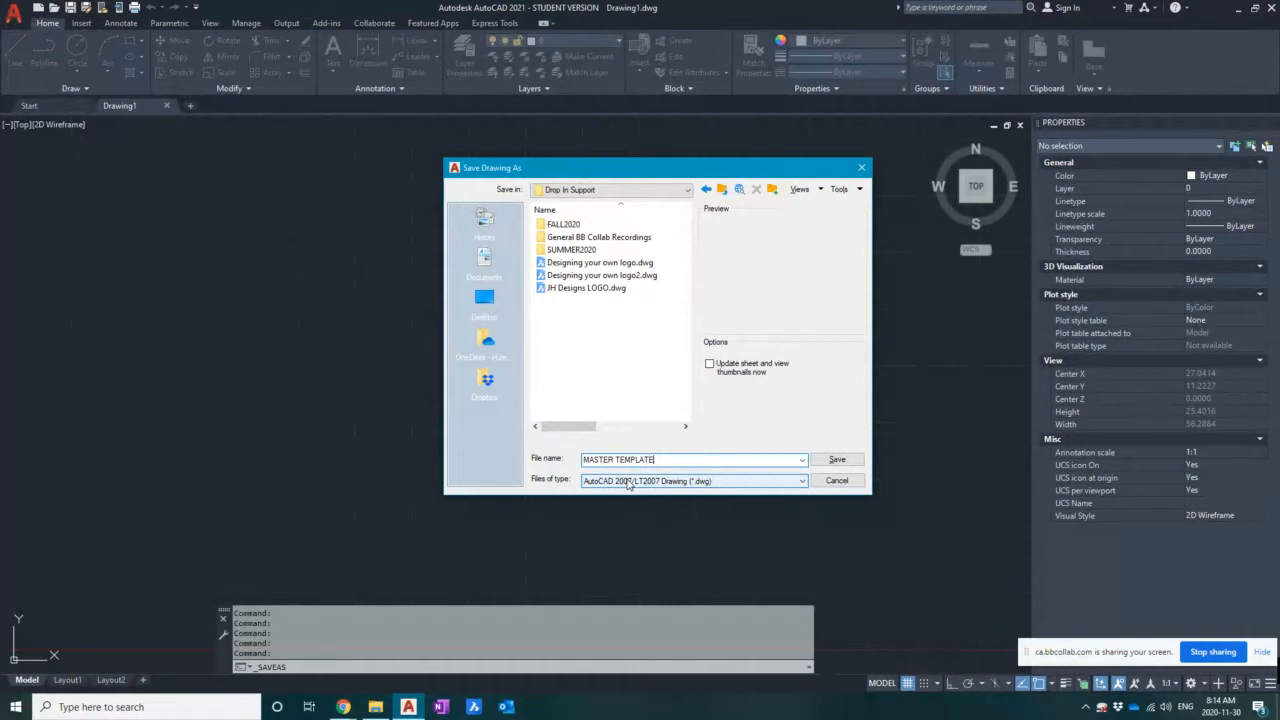
{"action": "left_click", "coordinate": [628, 483]}
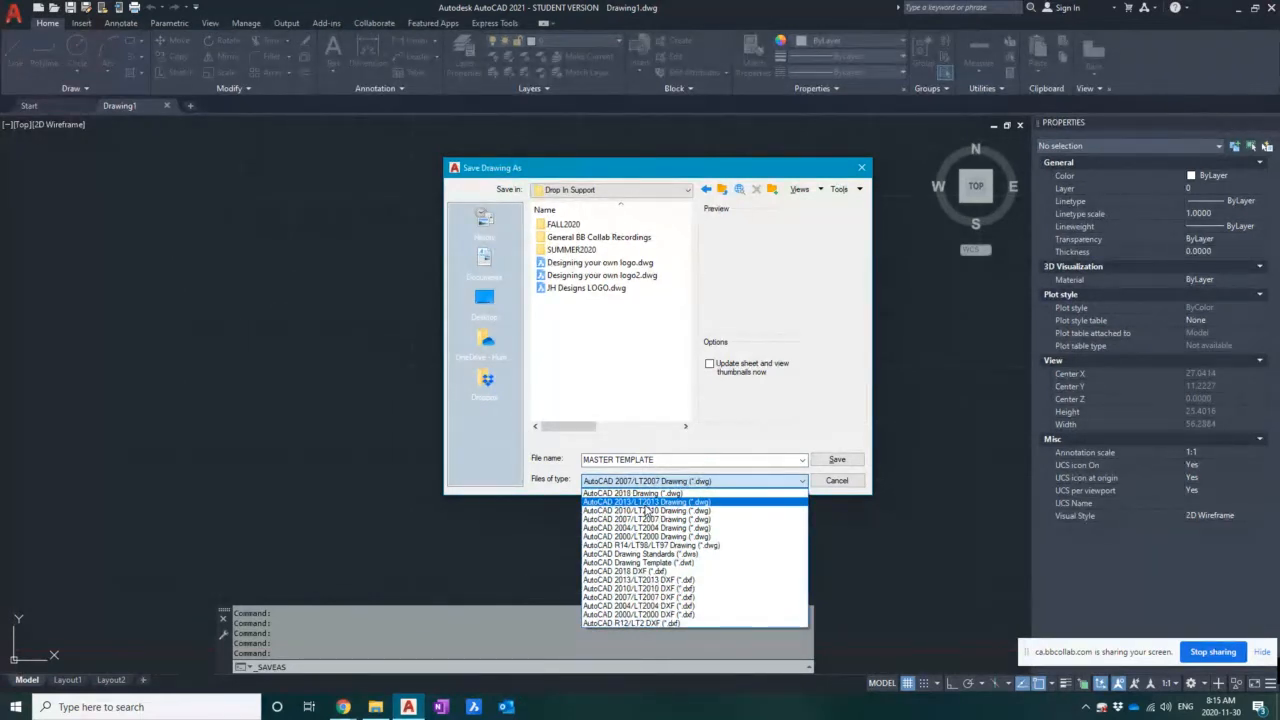
{"action": "left_click", "coordinate": [538, 468]}
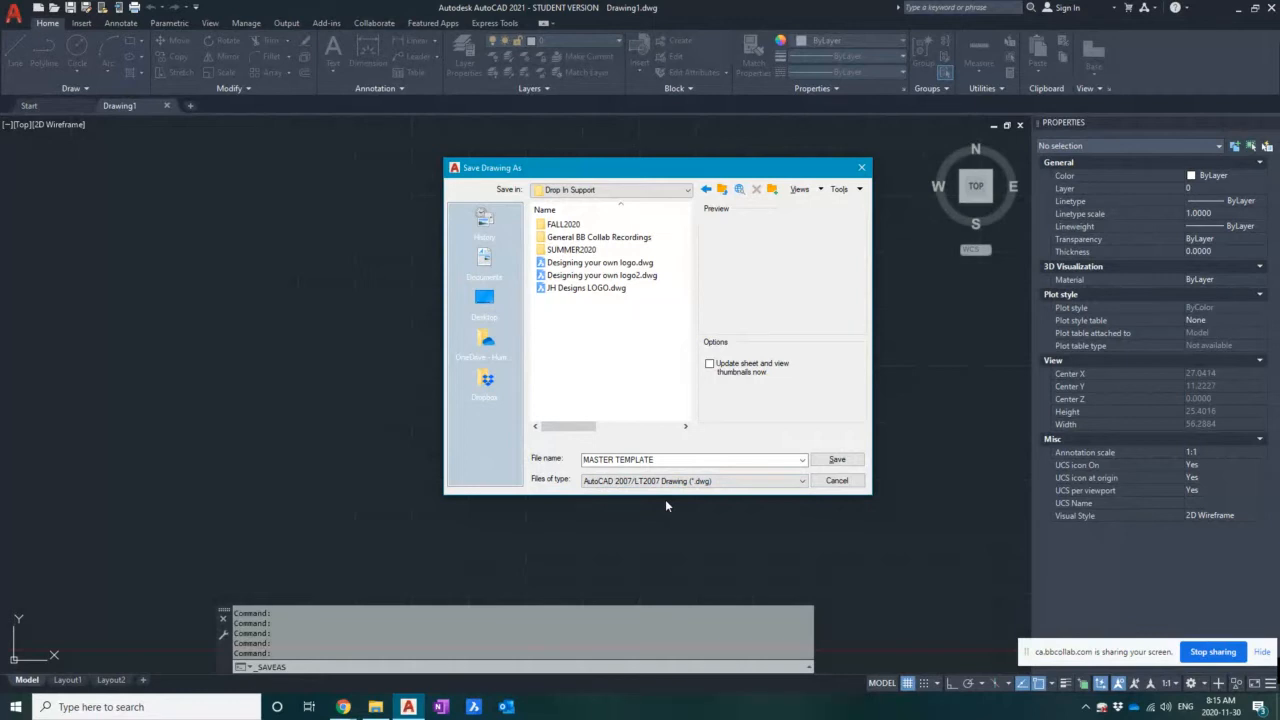
{"action": "left_click", "coordinate": [837, 459]}
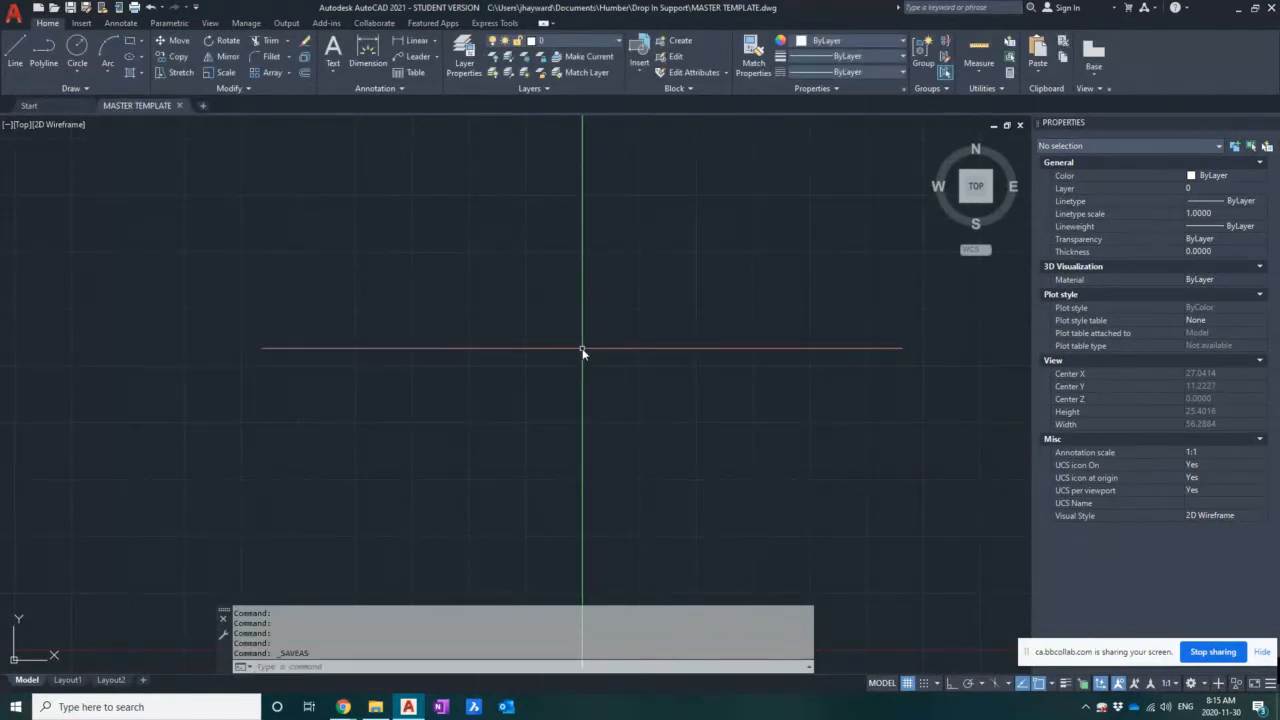
- In the program options, set the default save format to AutoCAD 2007/LT2007 Drawing (*.dwg)
{"action": "type", "text": "SETTINGS"}
{"action": "key", "text": "Return"}
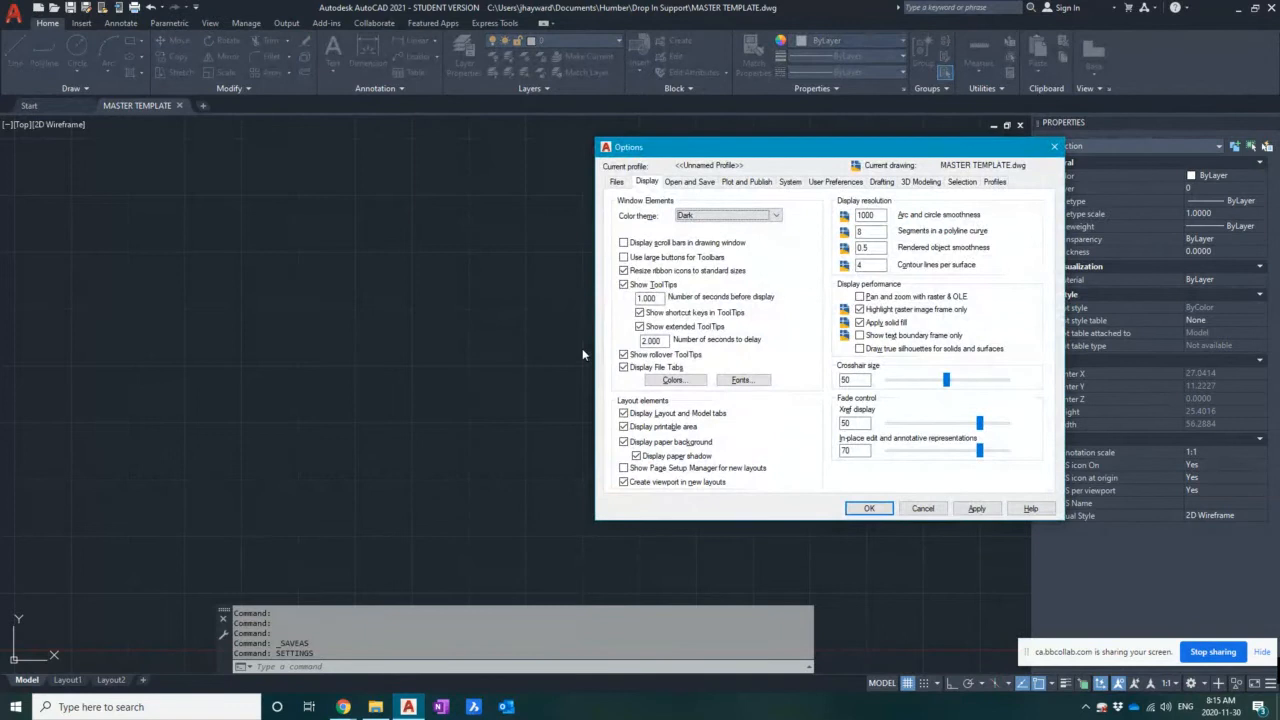
{"action": "left_click_drag", "start_coordinate": [775, 157], "coordinate": [522, 166]}
{"action": "left_click", "coordinate": [434, 191]}
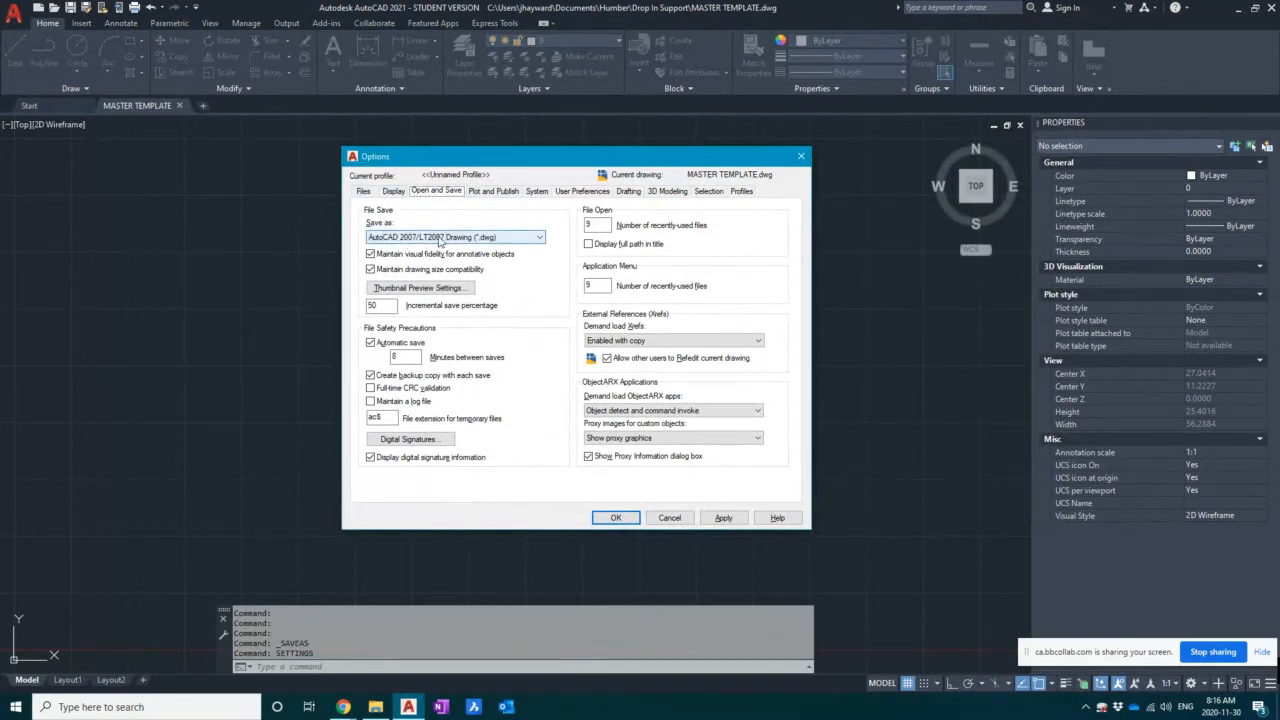
{"action": "left_click", "coordinate": [483, 240]}
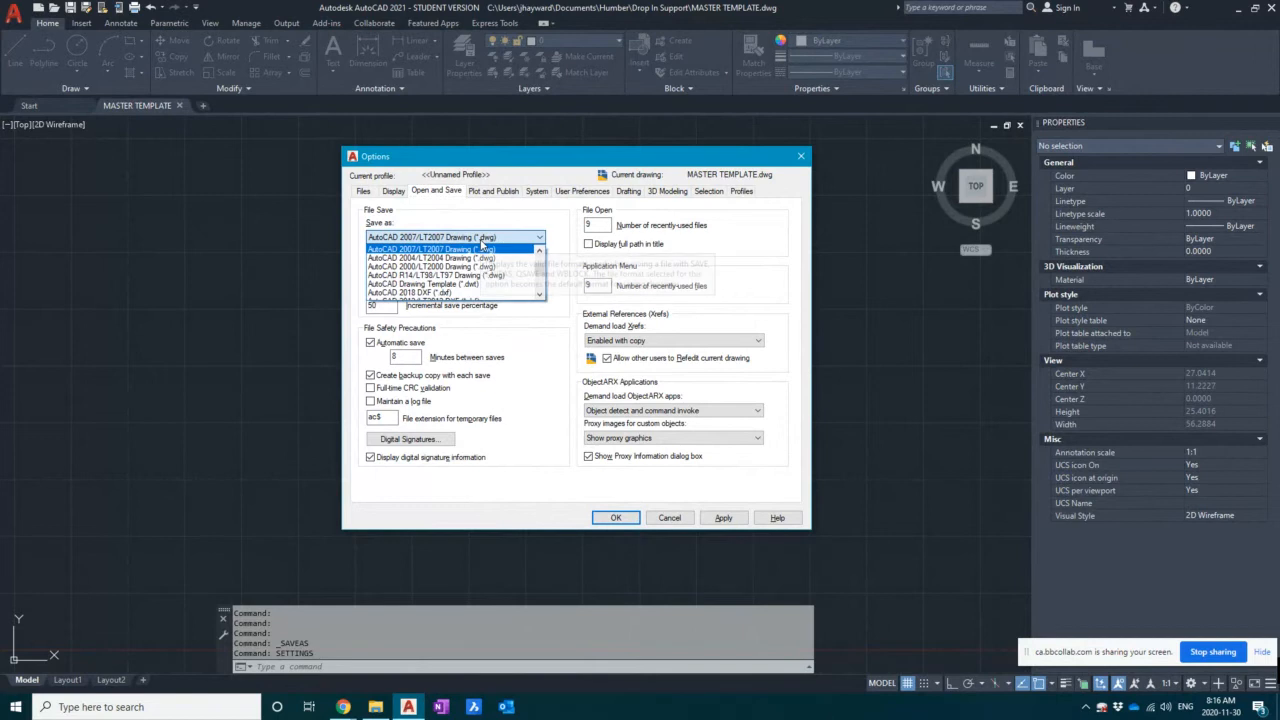
{"action": "left_click", "coordinate": [482, 246]}
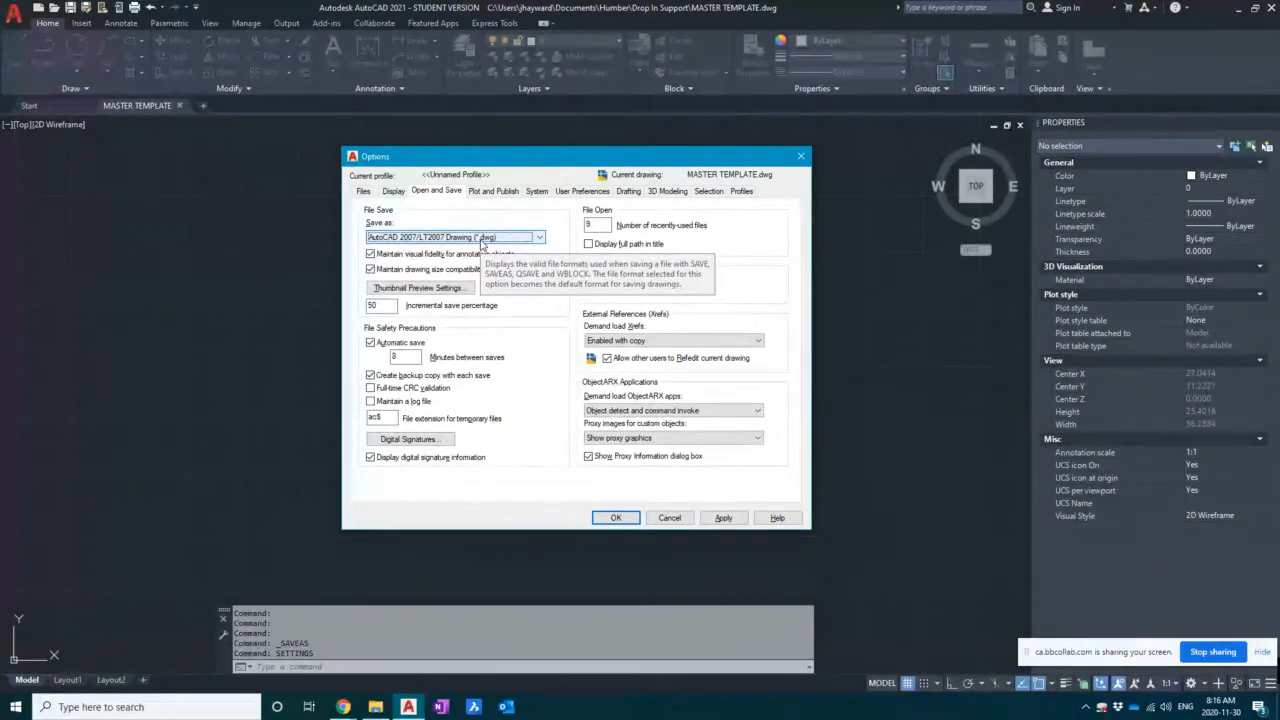
{"action": "left_click", "coordinate": [483, 240]}
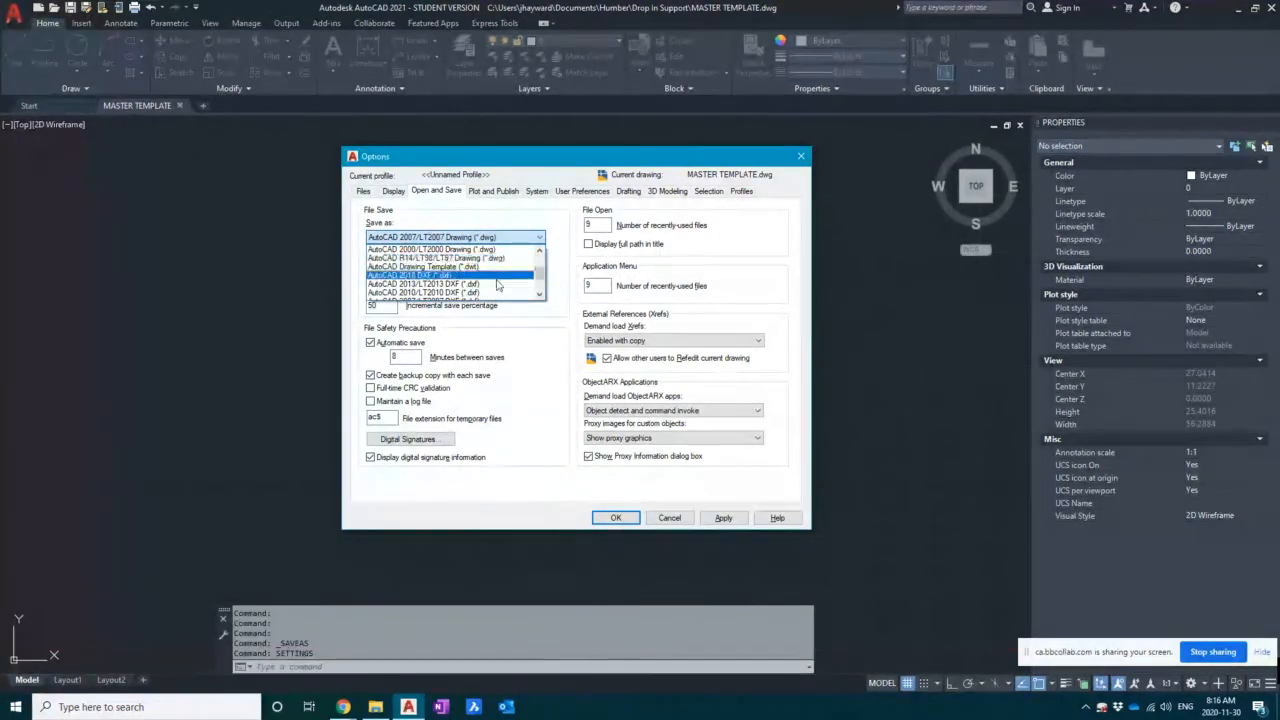
{"action": "scroll", "coordinate": [478, 290], "scroll_direction": "down", "scroll_amount": 4}
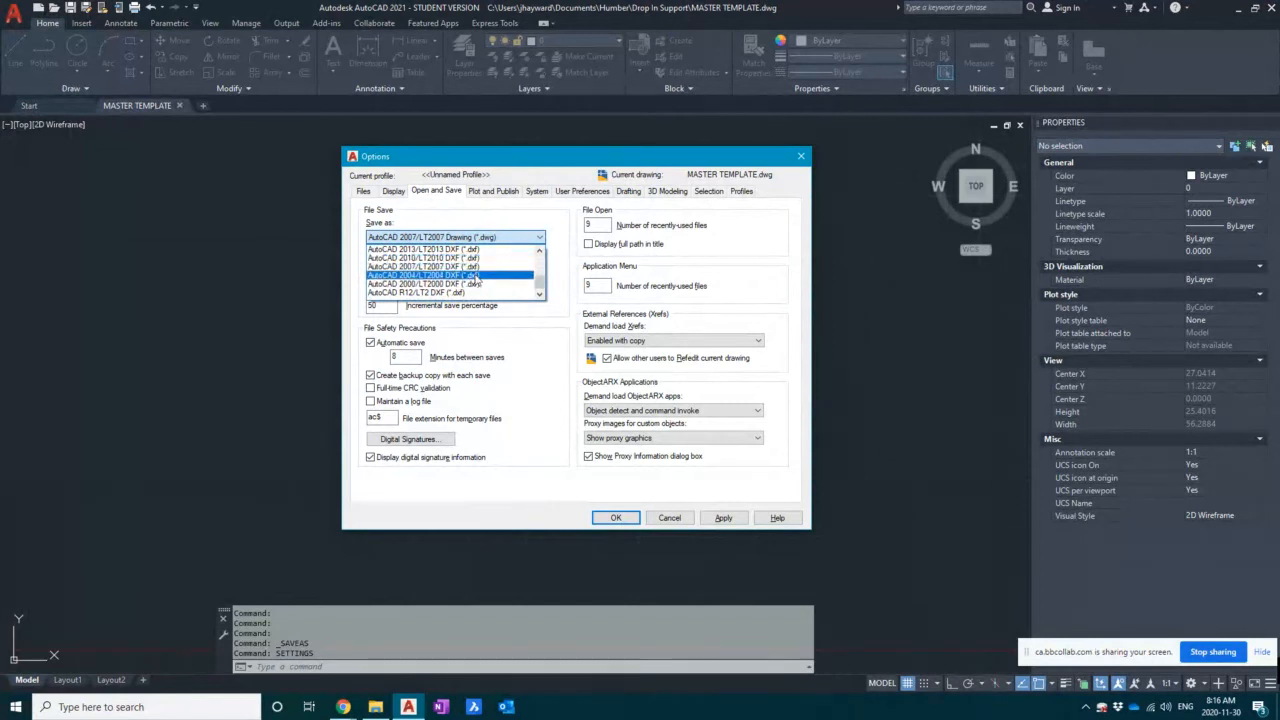
{"action": "scroll", "coordinate": [478, 282], "scroll_direction": "up", "scroll_amount": 3}
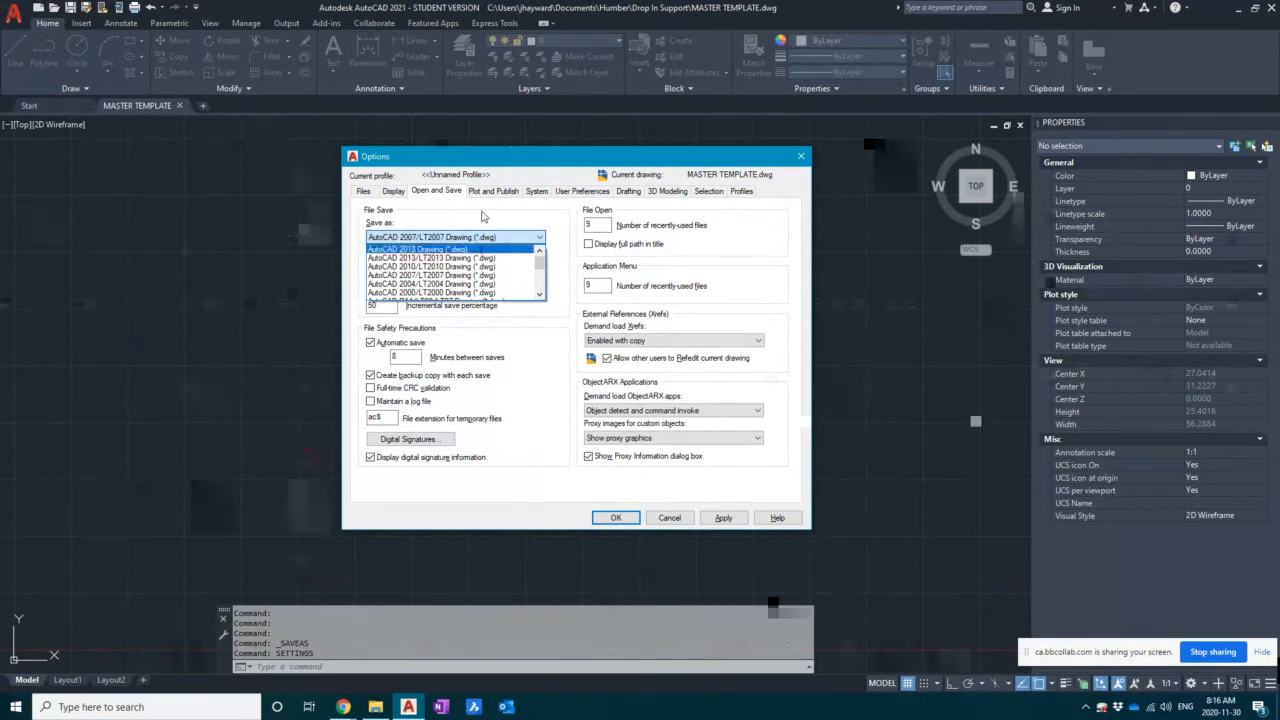
{"action": "left_click", "coordinate": [486, 236]}
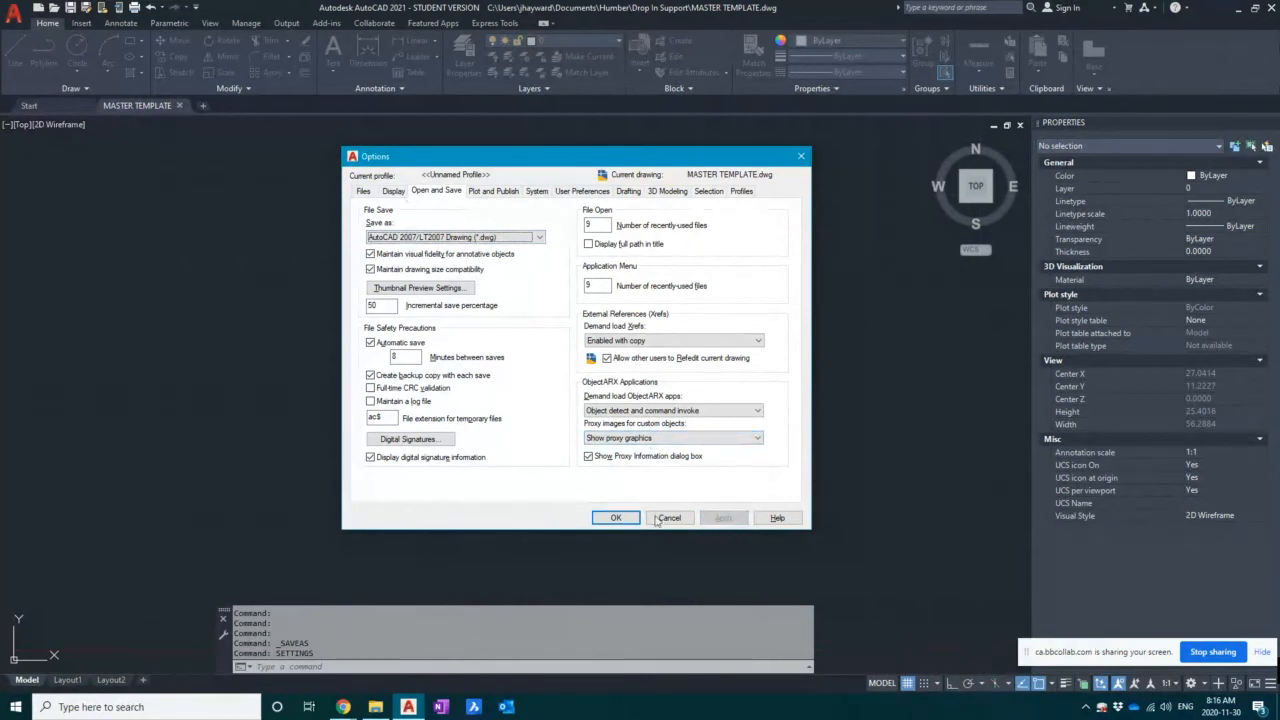
{"action": "left_click", "coordinate": [616, 517]}
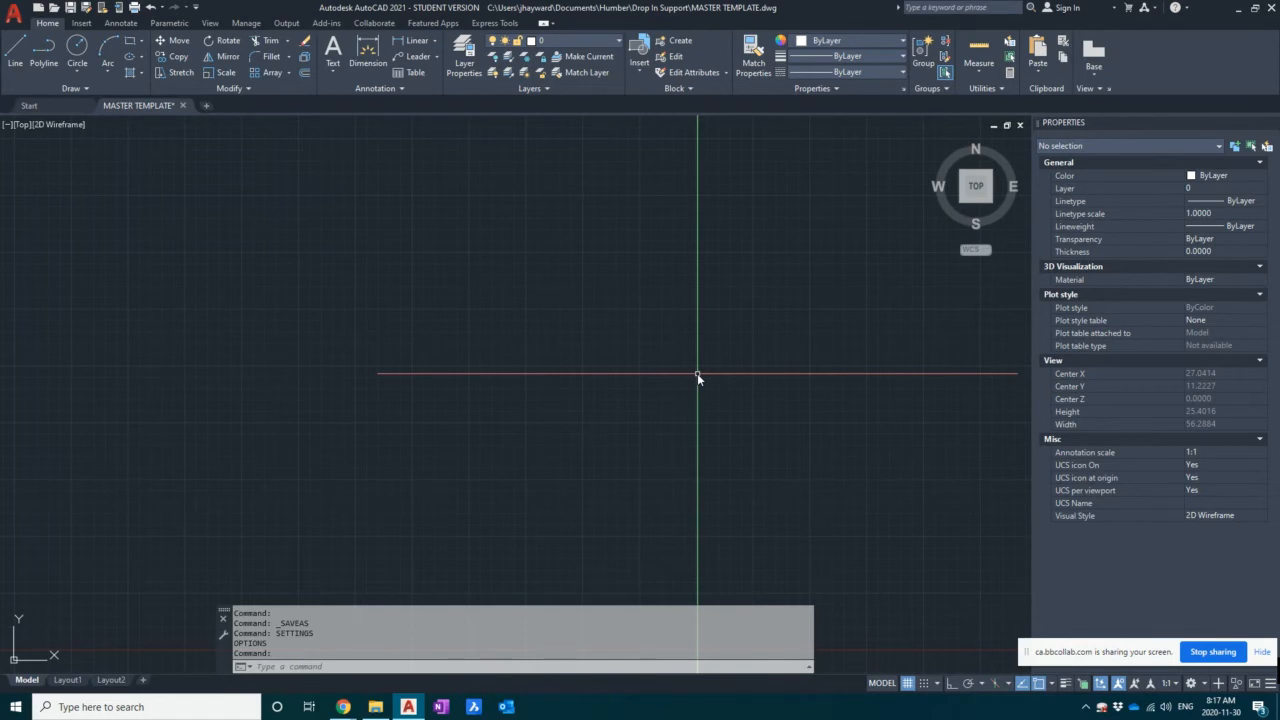
{"action": "type", "text": "UN"}
{"action": "key", "text": "Return"}
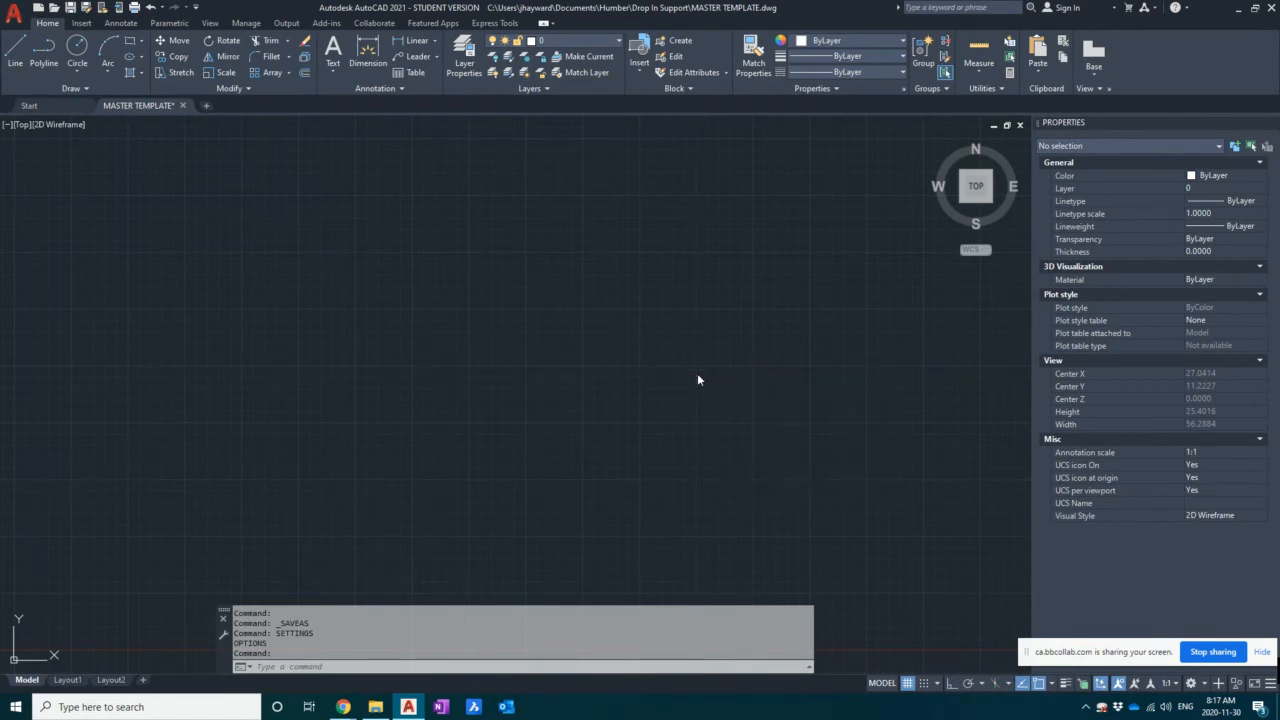
{"action": "key", "text": "Escape"}
{"action": "key", "text": "Escape"}
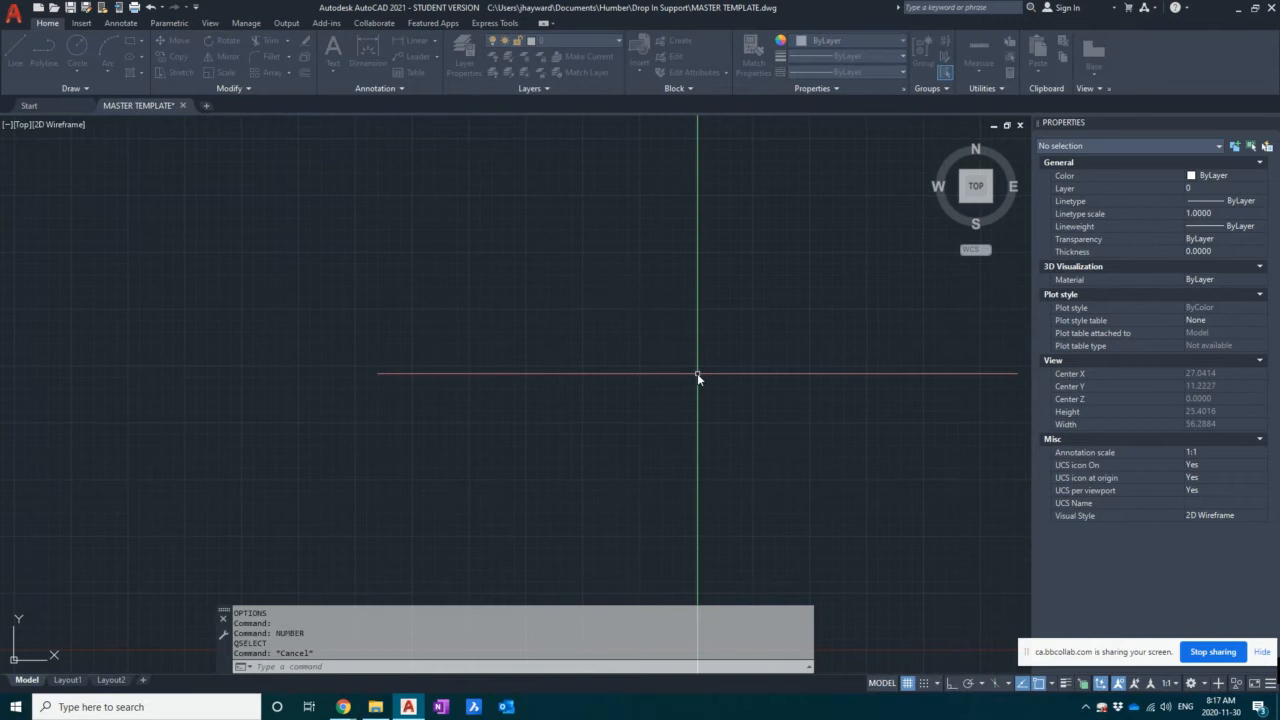
- Set the drawing's length units to Architectural with a precision of 0'-0 1/16"
{"action": "type", "text": "UN"}
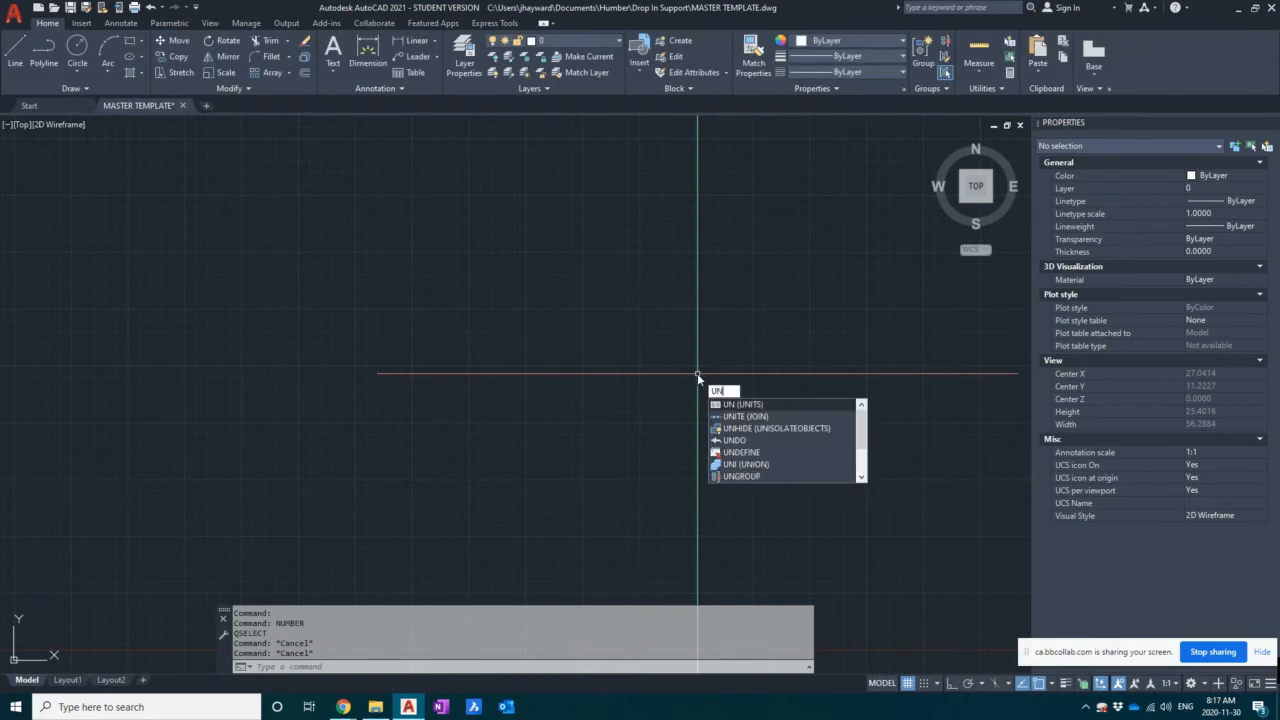
{"action": "key", "text": "Return"}
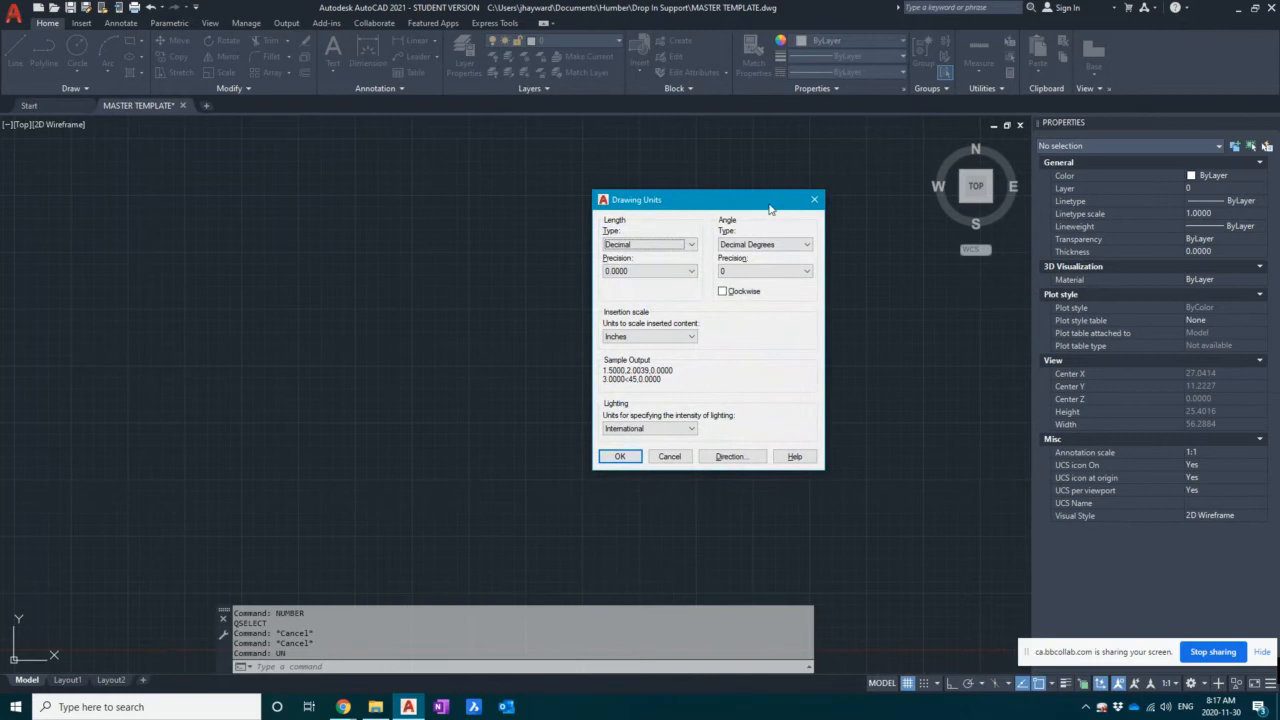
{"action": "mouse_move", "coordinate": [768, 206]}
{"action": "left_mouse_down"}
{"action": "mouse_move", "coordinate": [712, 222]}
{"action": "mouse_move", "coordinate": [628, 213]}
{"action": "left_mouse_up"}
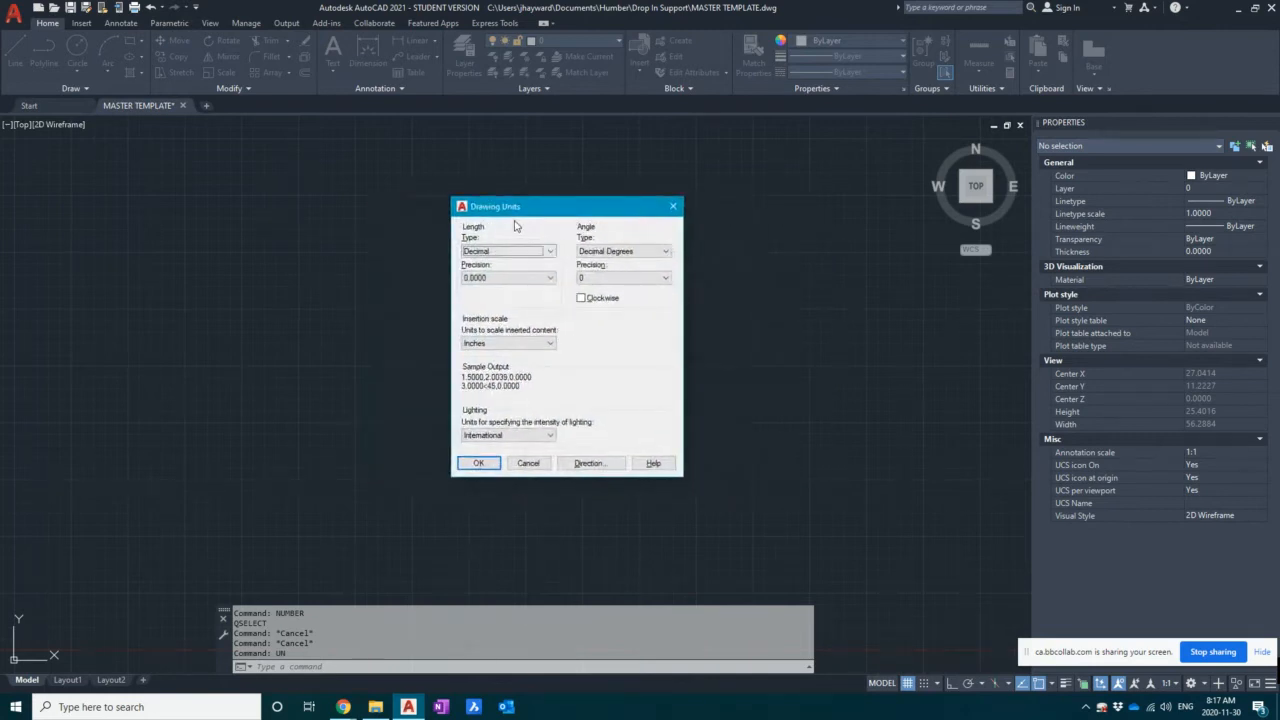
{"action": "left_click", "coordinate": [489, 254]}
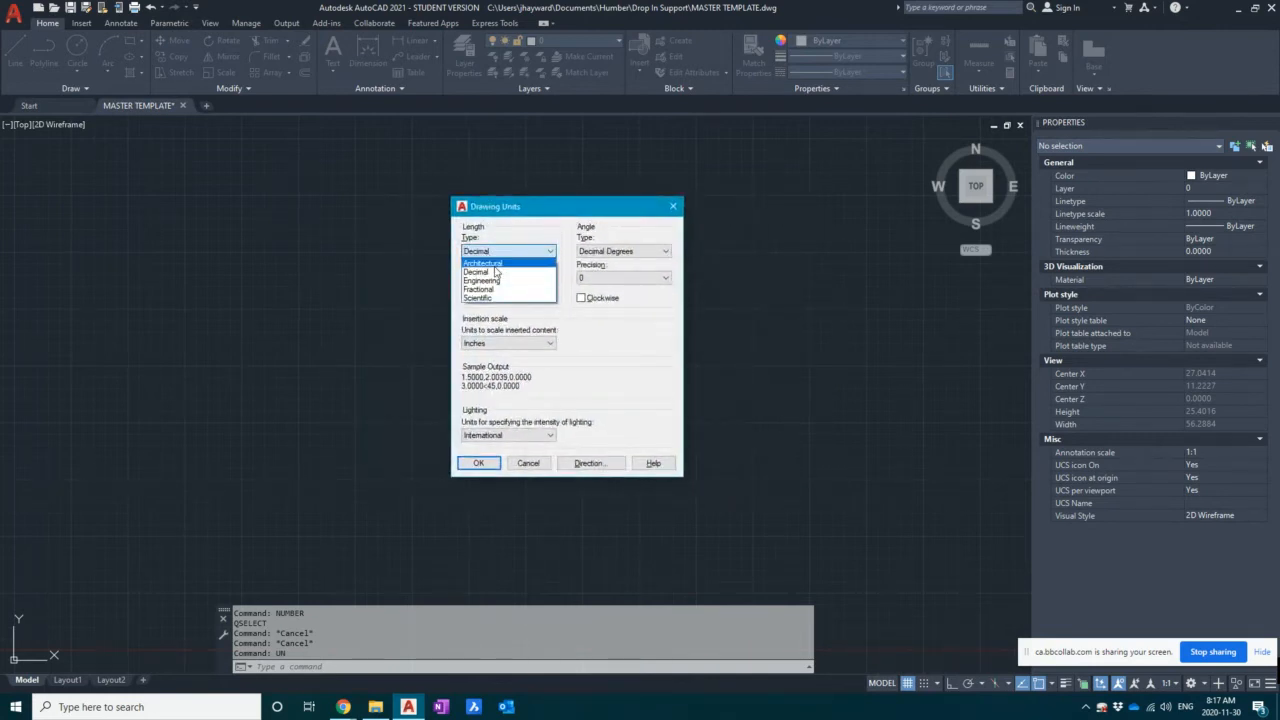
{"action": "left_click", "coordinate": [488, 263]}
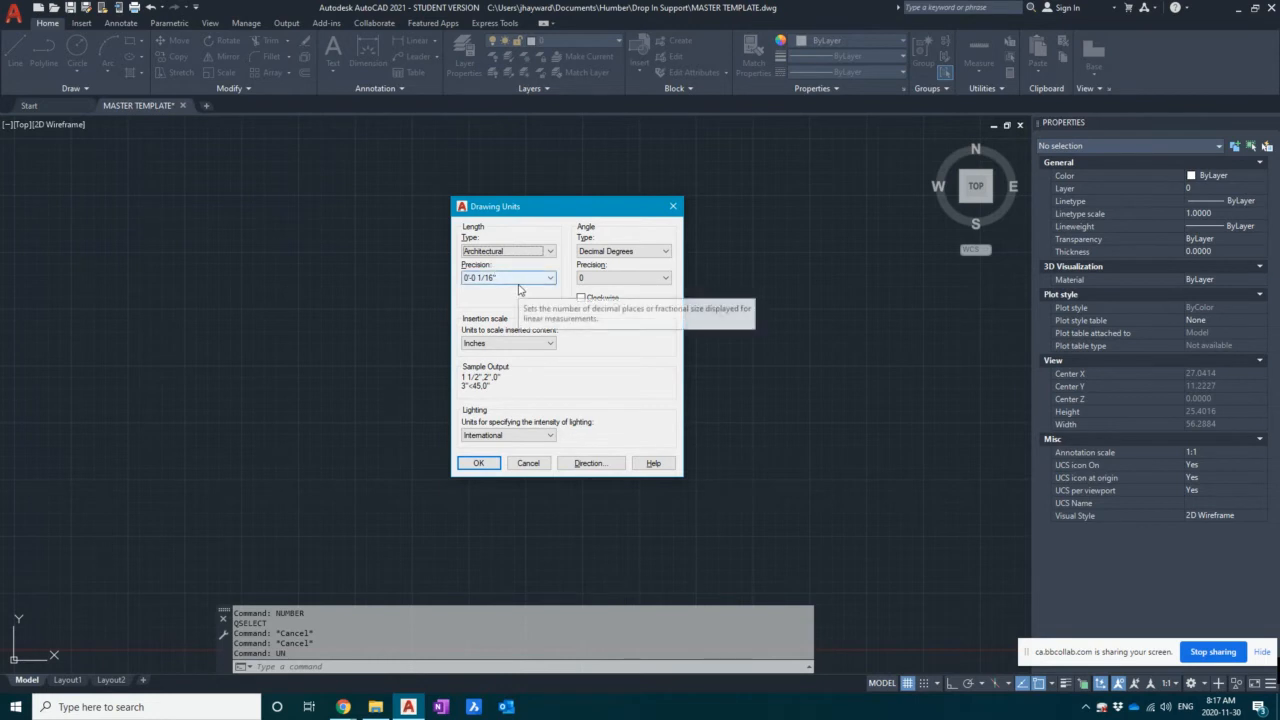
{"action": "left_click", "coordinate": [518, 284]}
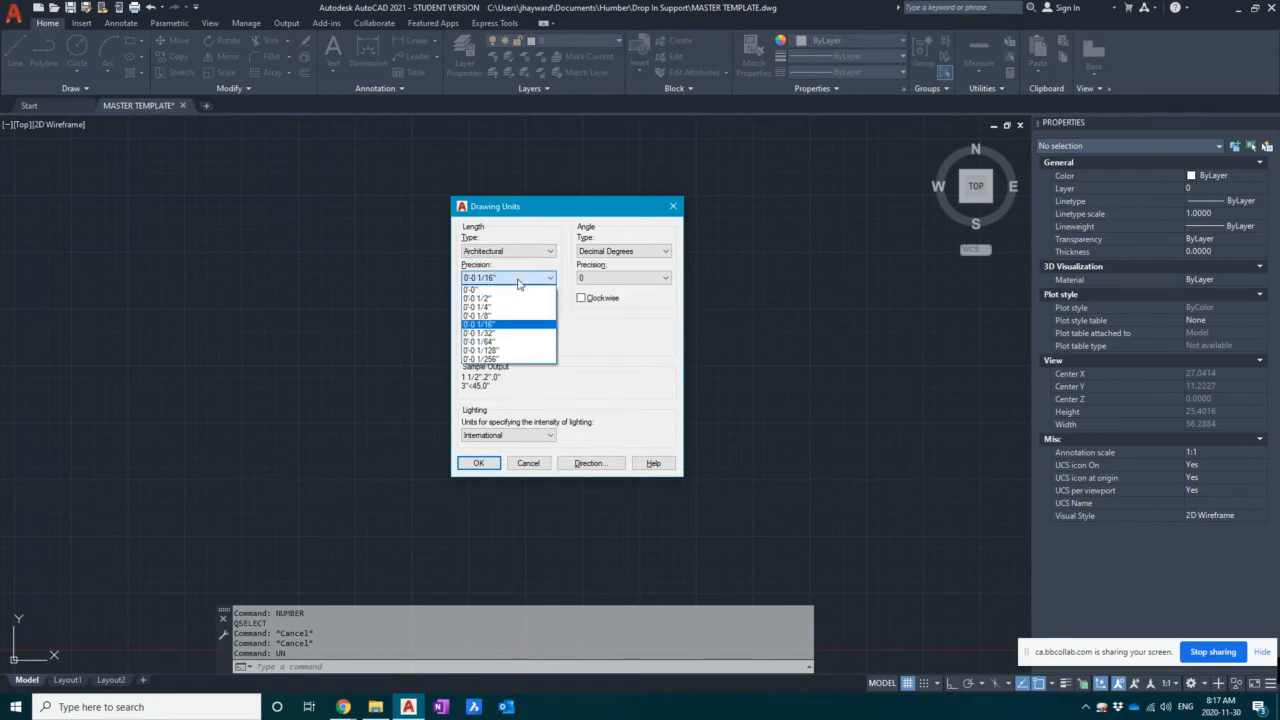
{"action": "left_click", "coordinate": [517, 326]}
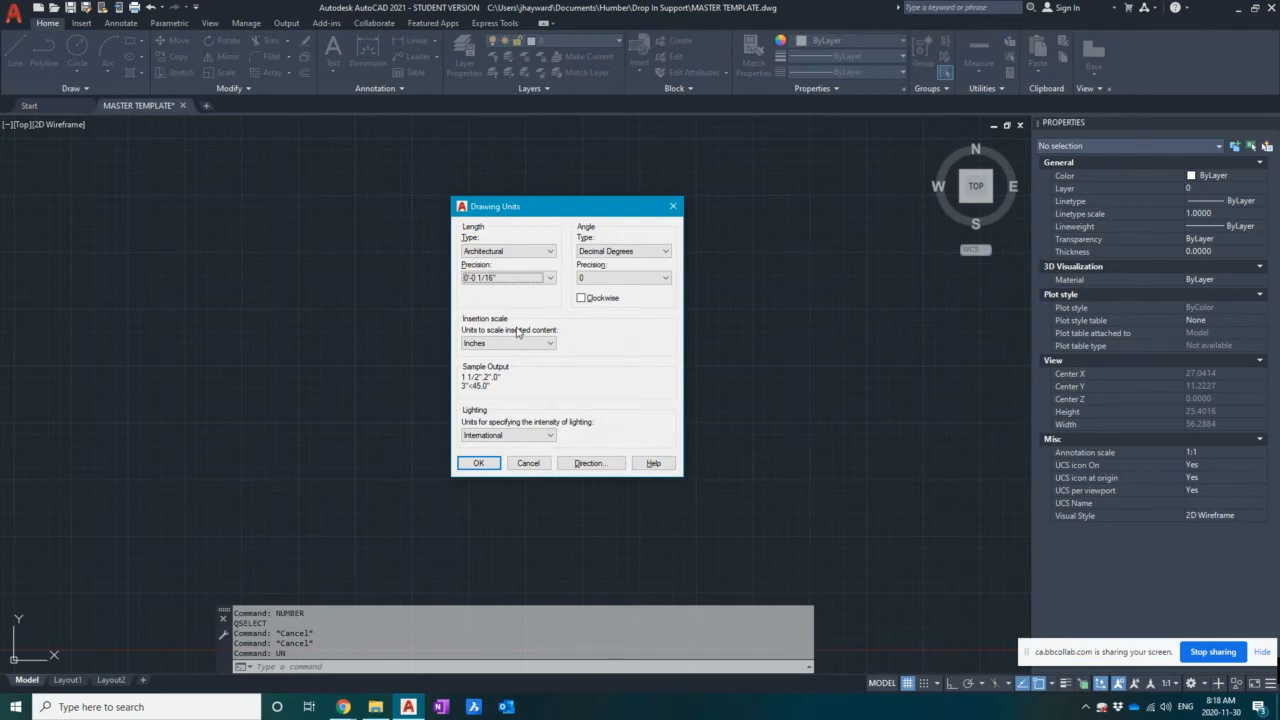
{"action": "left_click", "coordinate": [508, 277]}
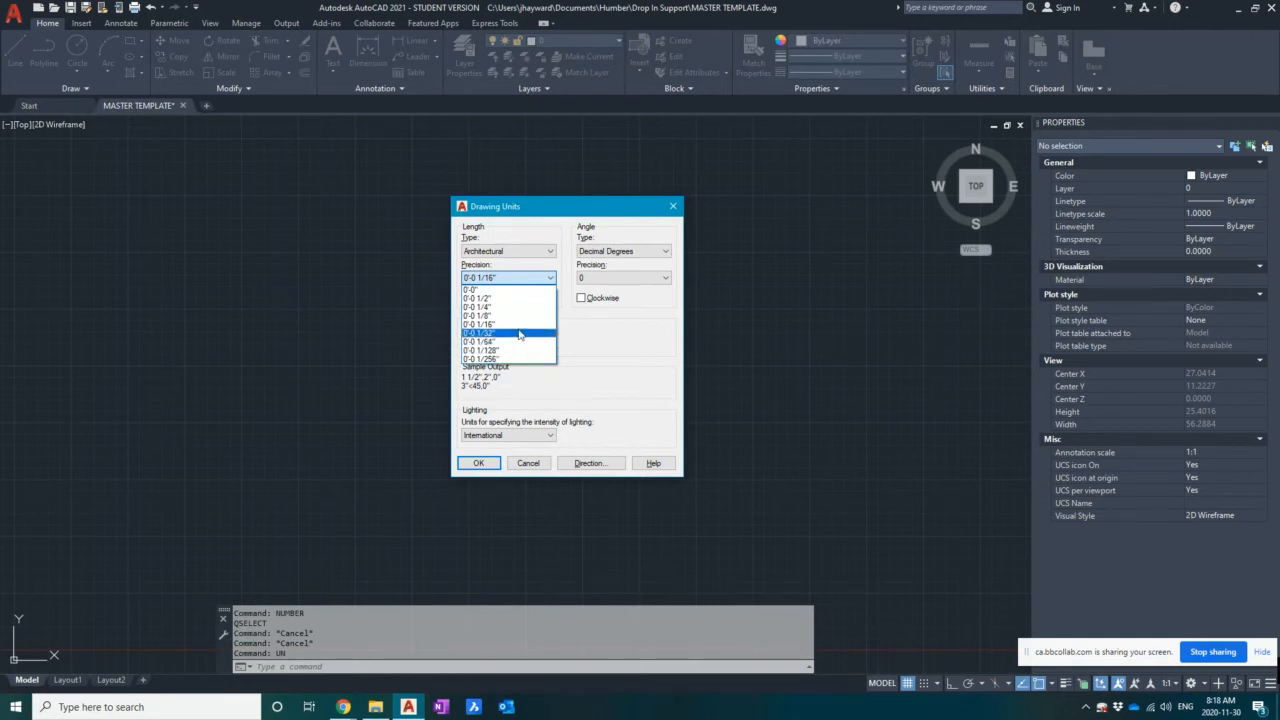
{"action": "left_click", "coordinate": [516, 325]}
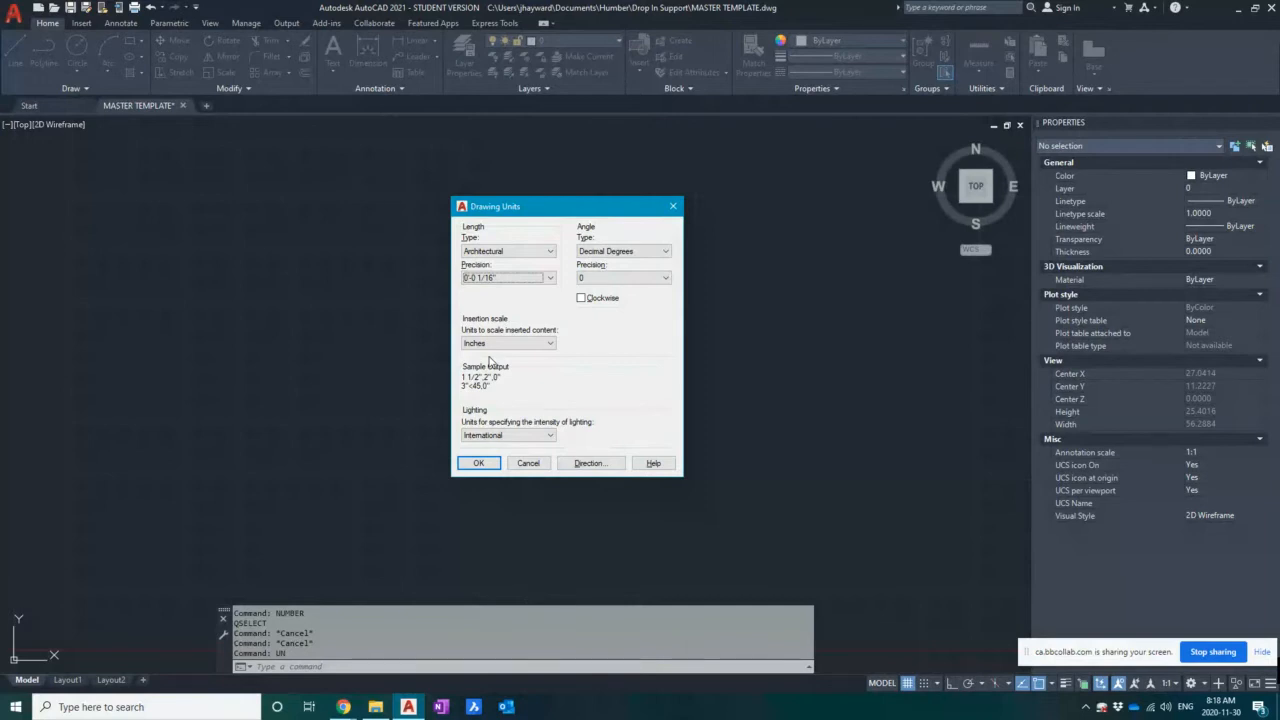
{"action": "left_click", "coordinate": [478, 463]}
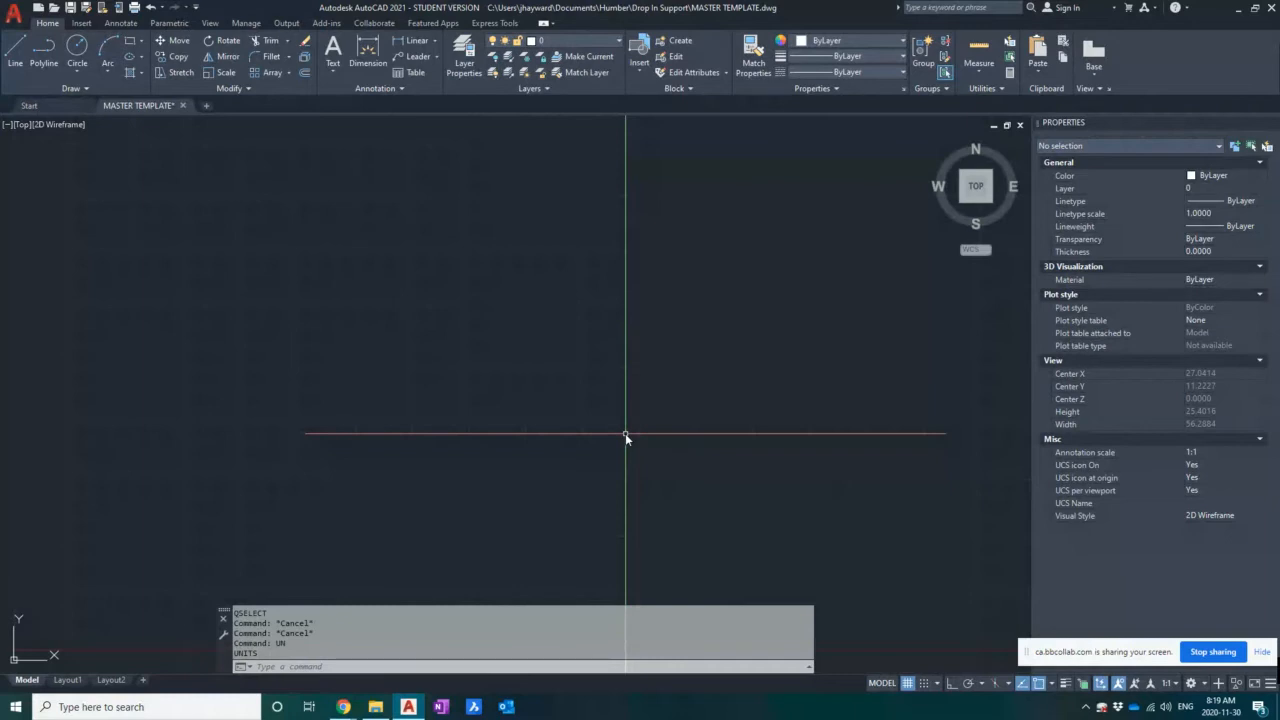
{"action": "scroll", "coordinate": [580, 414], "scroll_direction": "down", "scroll_amount": 5}
{"action": "middle_click_drag", "start_coordinate": [580, 333], "coordinate": [490, 337]}
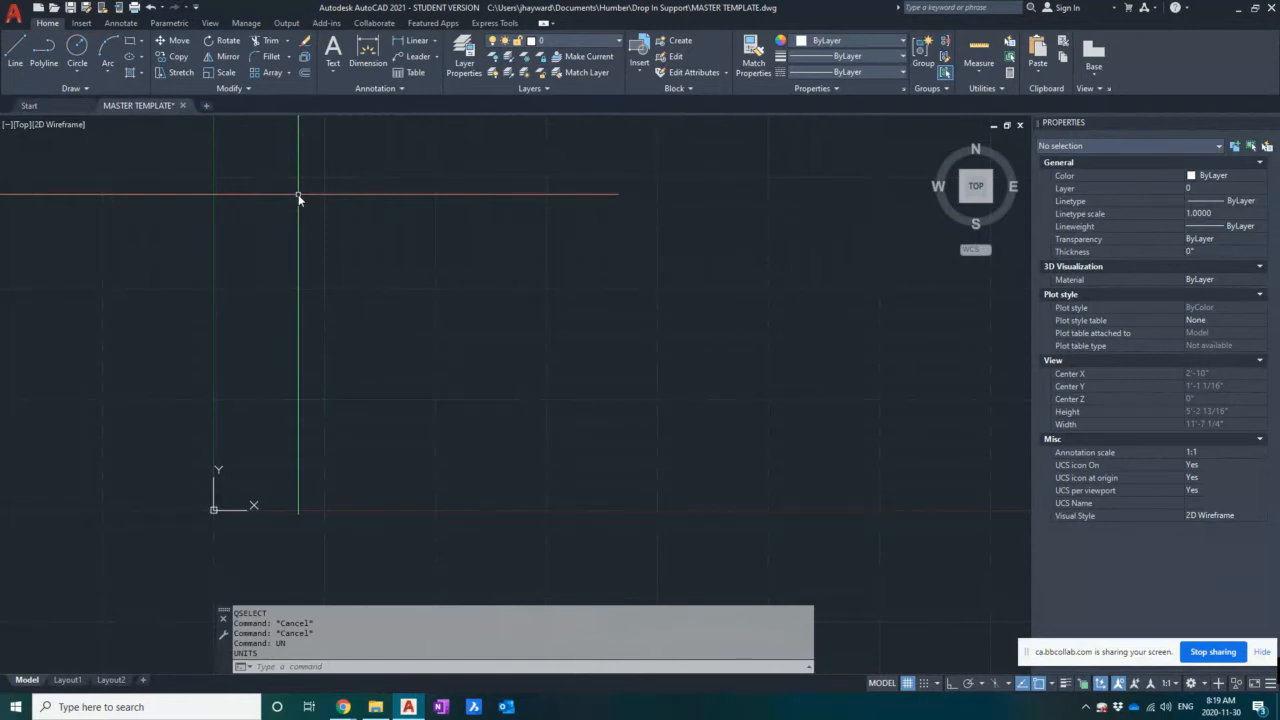
{"action": "key", "text": "F7"}
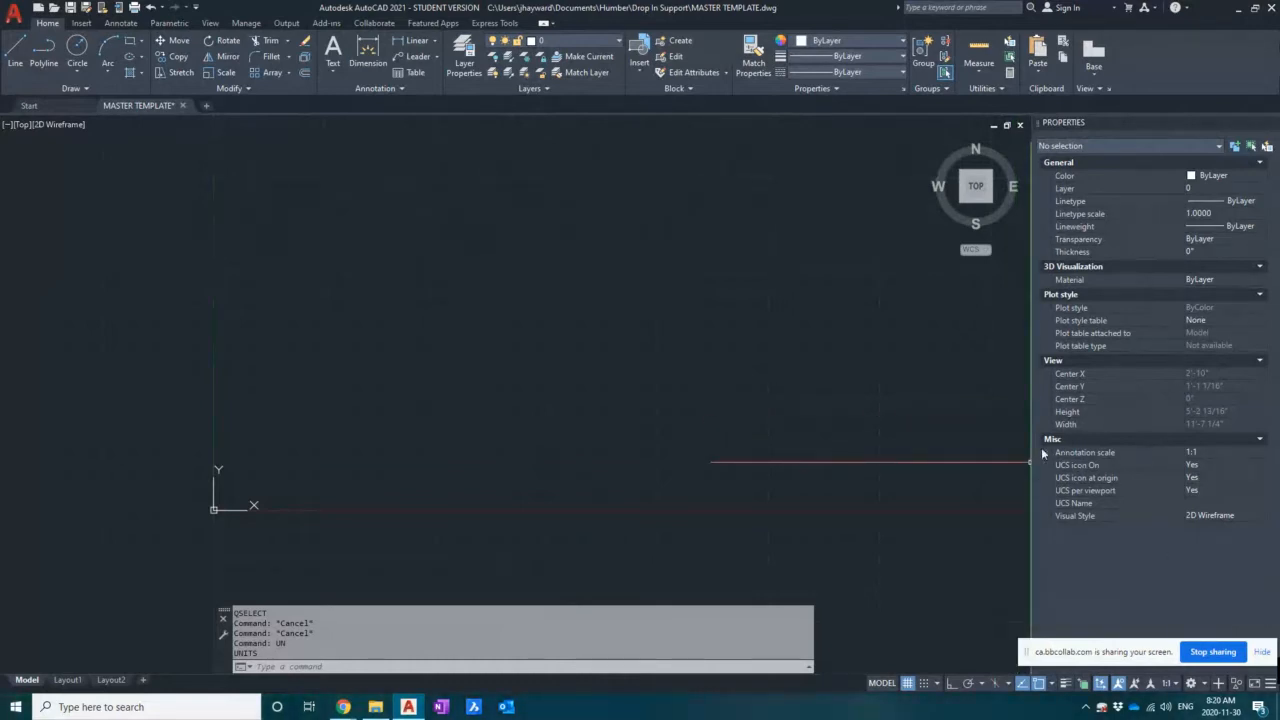
{"action": "left_click", "coordinate": [470, 305]}
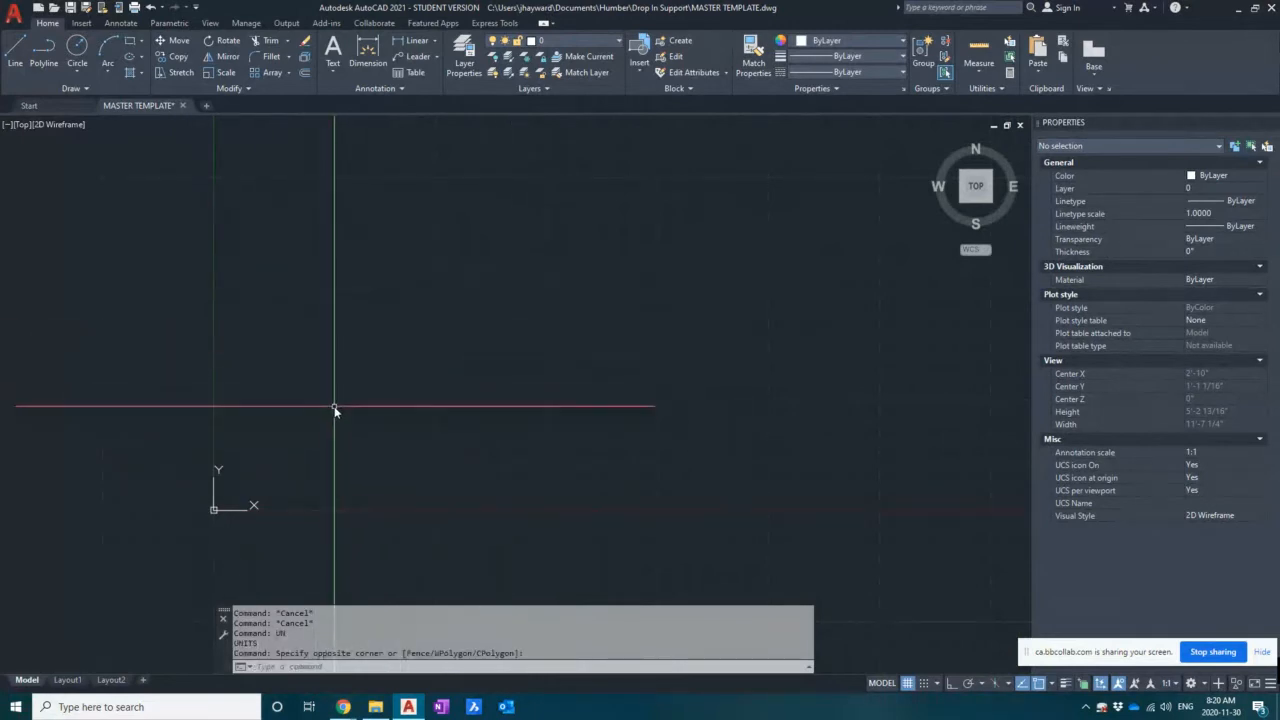
- Open the drawing ARC121 TEMPLATE.dwg from the Humber > Arch Tech > ARC 121 - D&D1 folder
{"action": "left_click", "coordinate": [51, 7]}
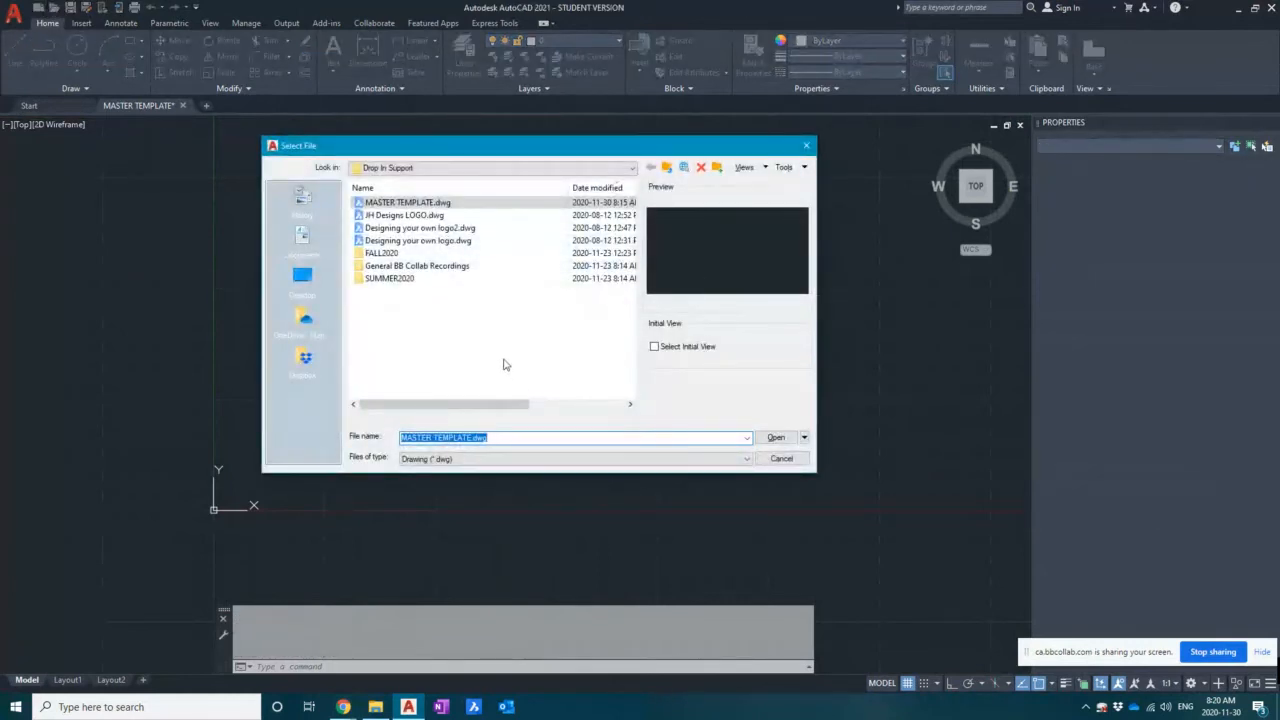
{"action": "left_click", "coordinate": [667, 167]}
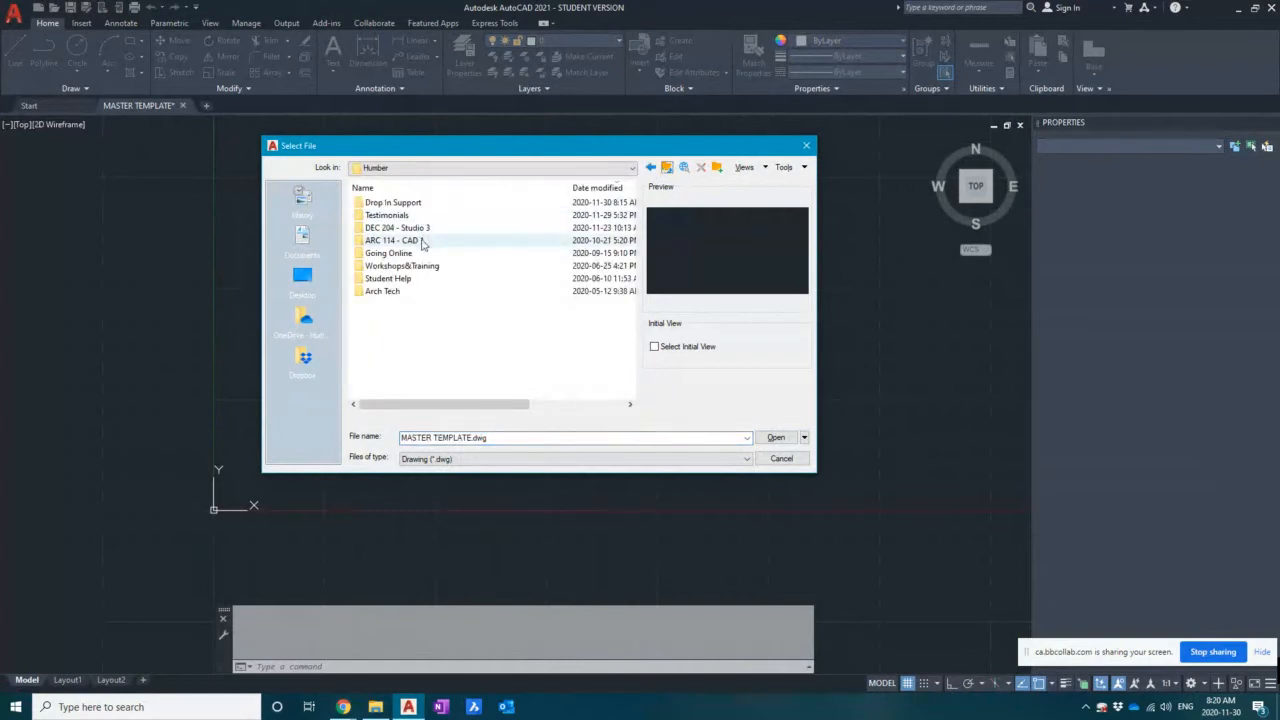
{"action": "left_click", "coordinate": [425, 291]}
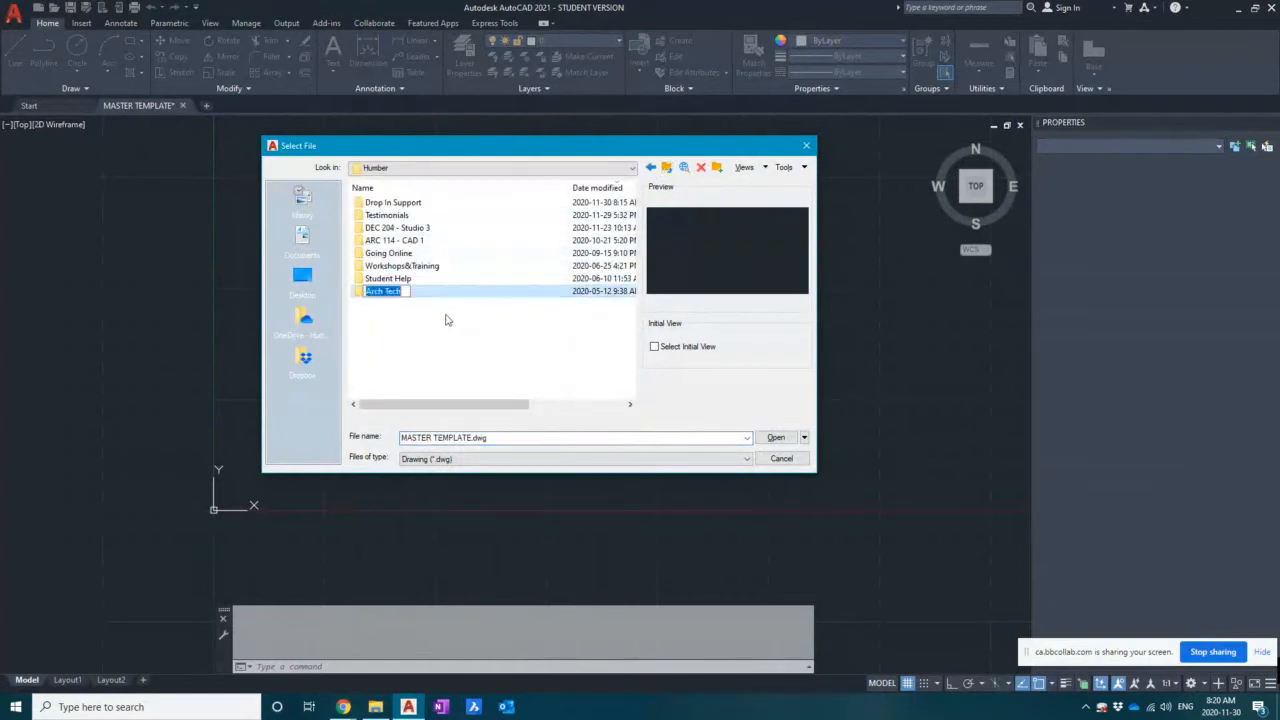
{"action": "double_click", "coordinate": [409, 291]}
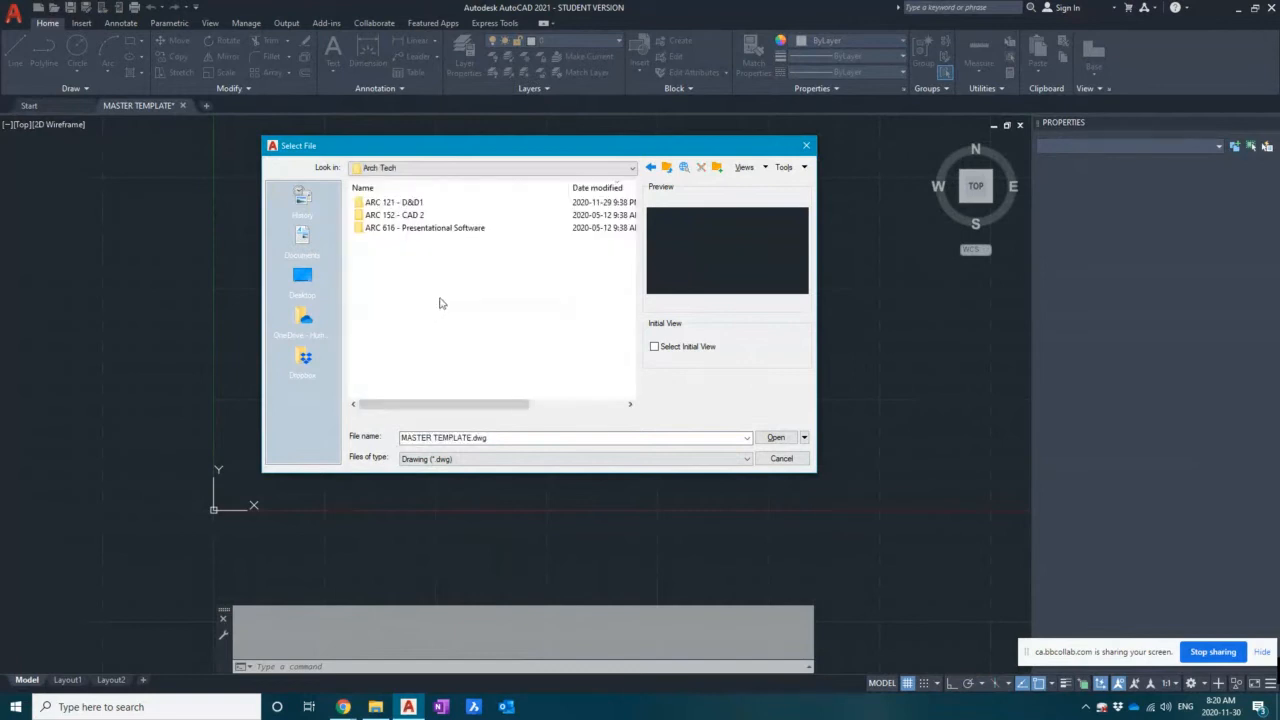
{"action": "double_click", "coordinate": [418, 204]}
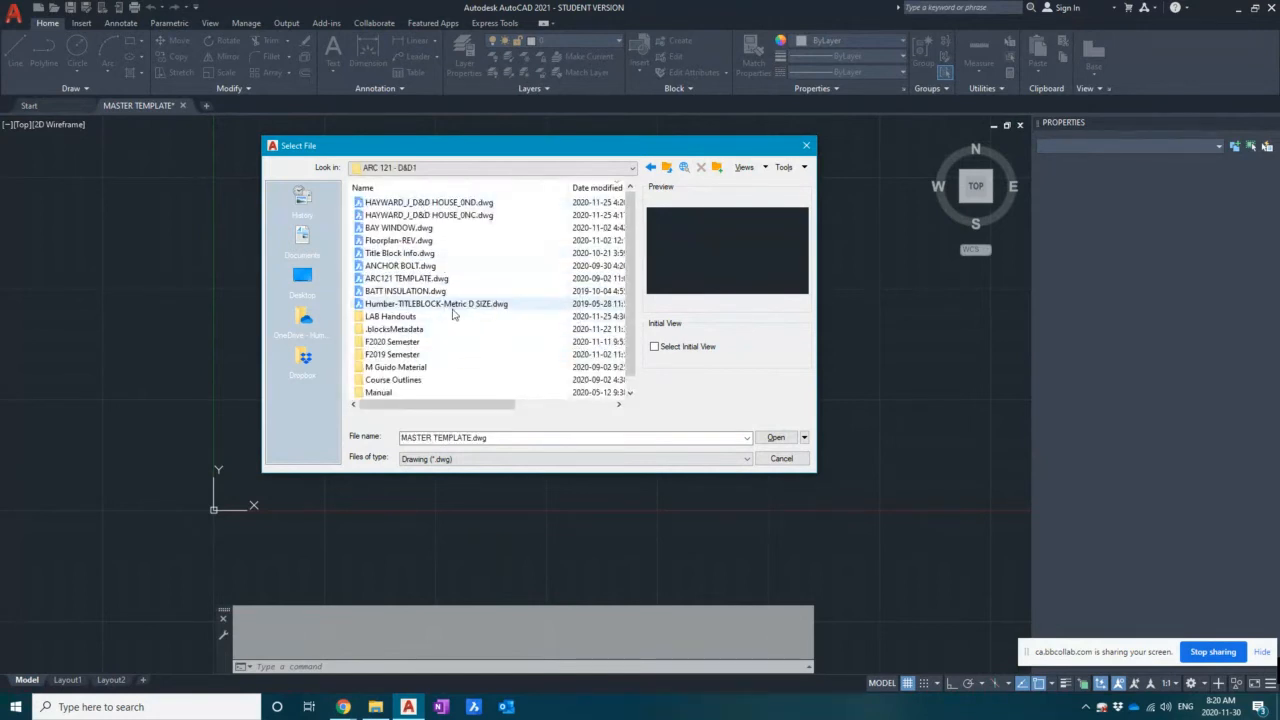
{"action": "left_click", "coordinate": [425, 279]}
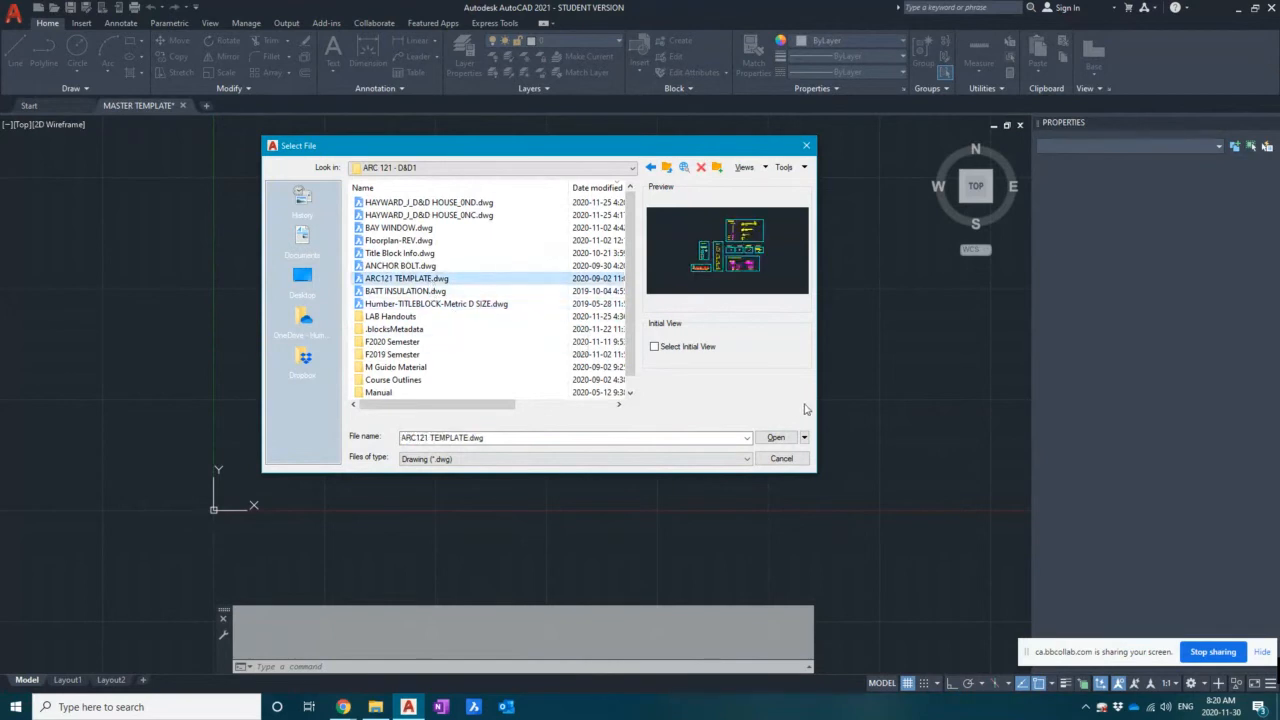
{"action": "left_click", "coordinate": [776, 437]}
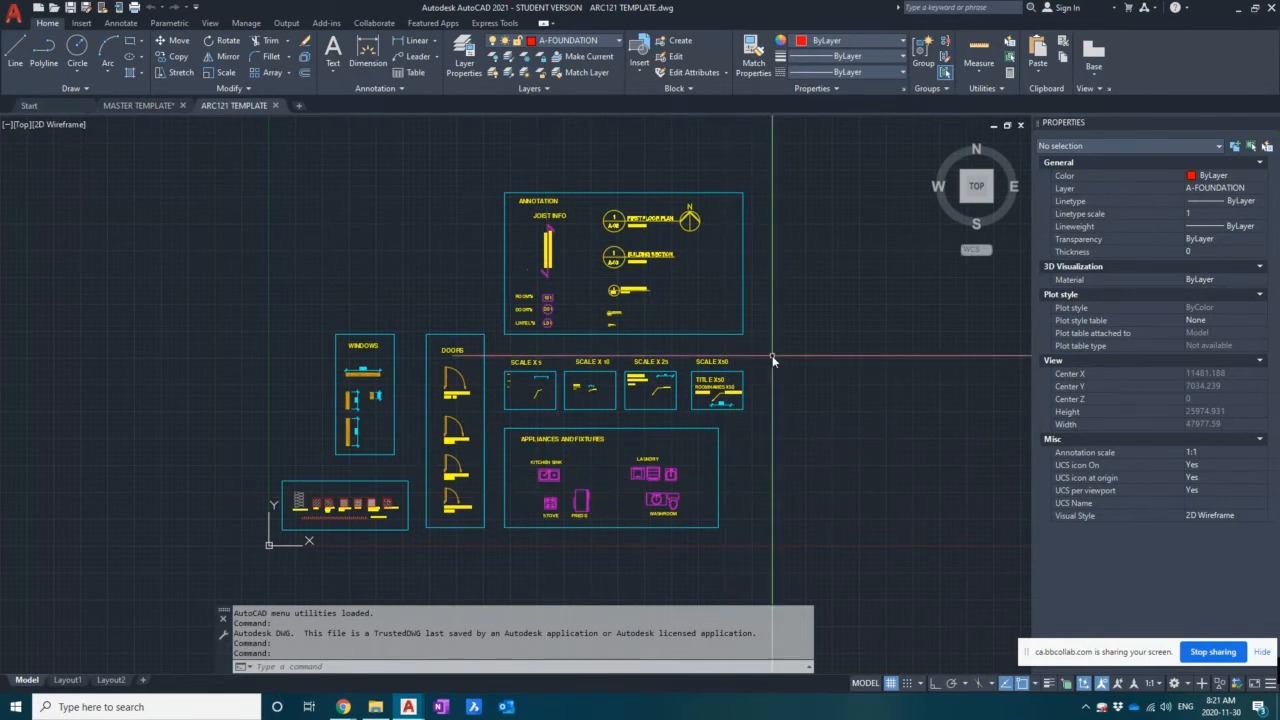
- Examine the framed groups of the ARC121 template and its material symbols, such as batt insulation, brick and gravel
{"action": "scroll", "coordinate": [366, 463], "scroll_direction": "up", "scroll_amount": 2}
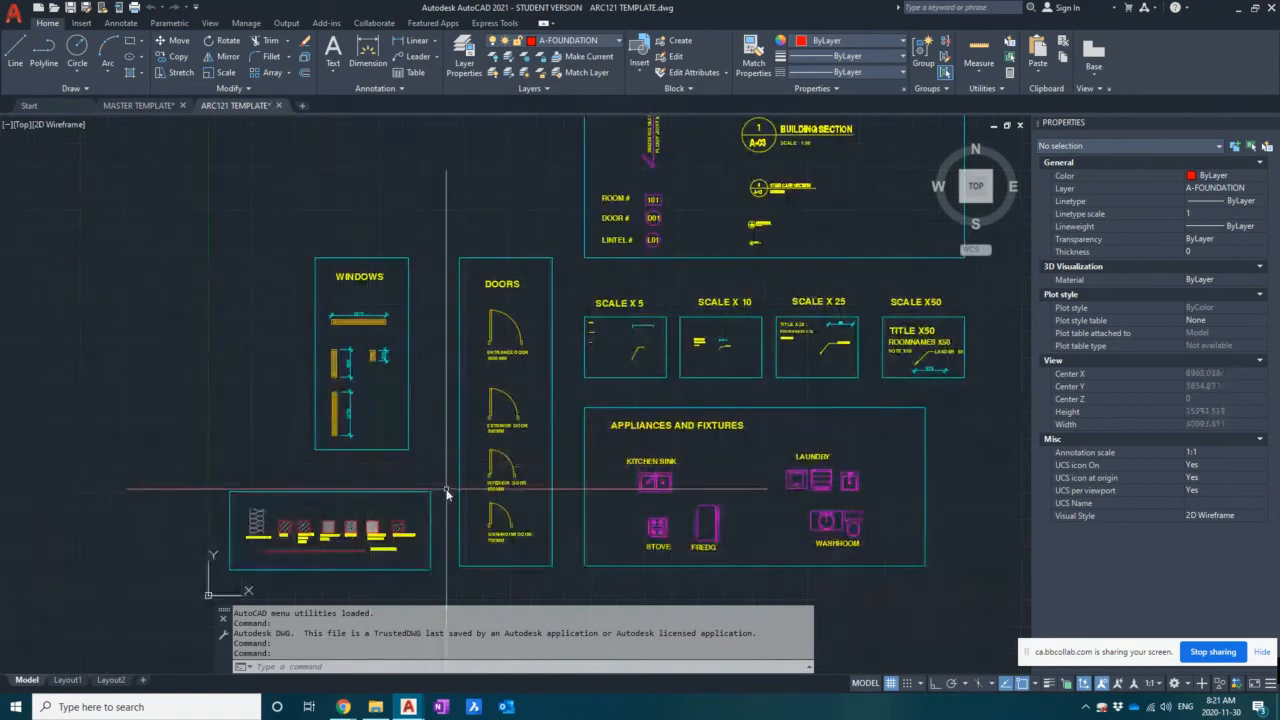
{"action": "mouse_move", "coordinate": [447, 492]}
{"action": "middle_mouse_down"}
{"action": "mouse_move", "coordinate": [360, 438]}
{"action": "mouse_move", "coordinate": [324, 463]}
{"action": "middle_mouse_up"}
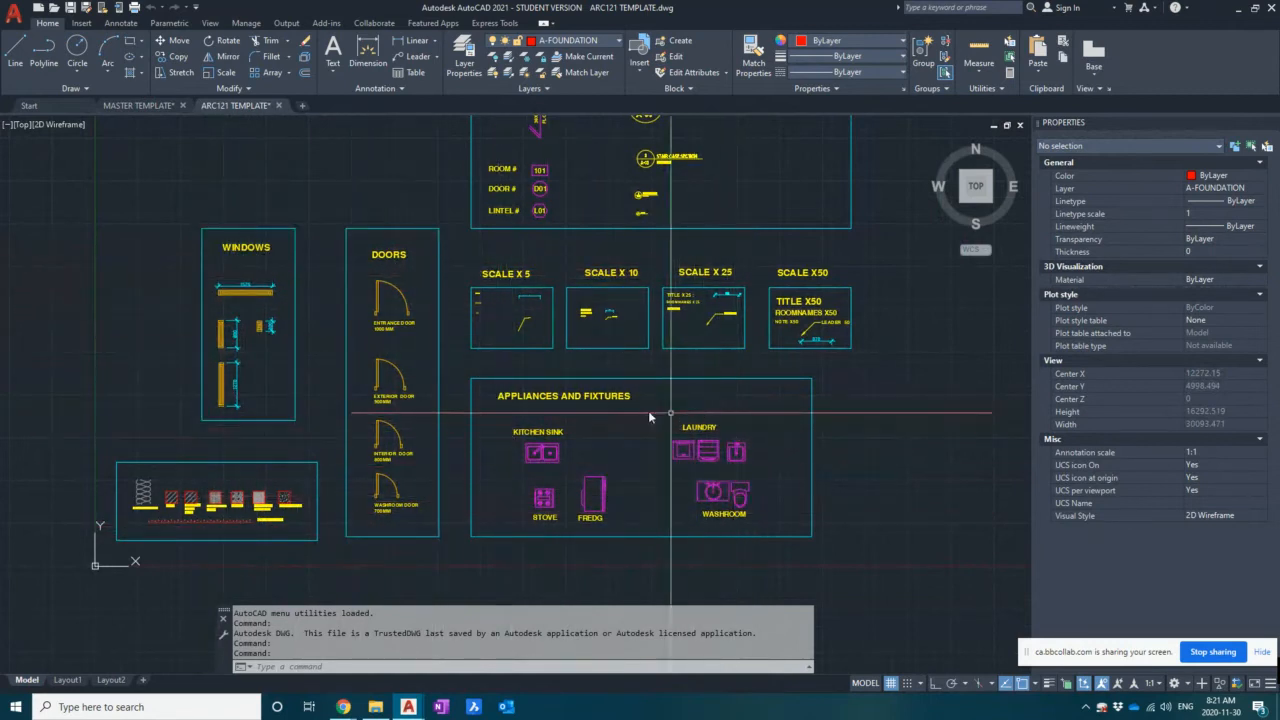
{"action": "scroll", "coordinate": [140, 525], "scroll_direction": "up", "scroll_amount": 6}
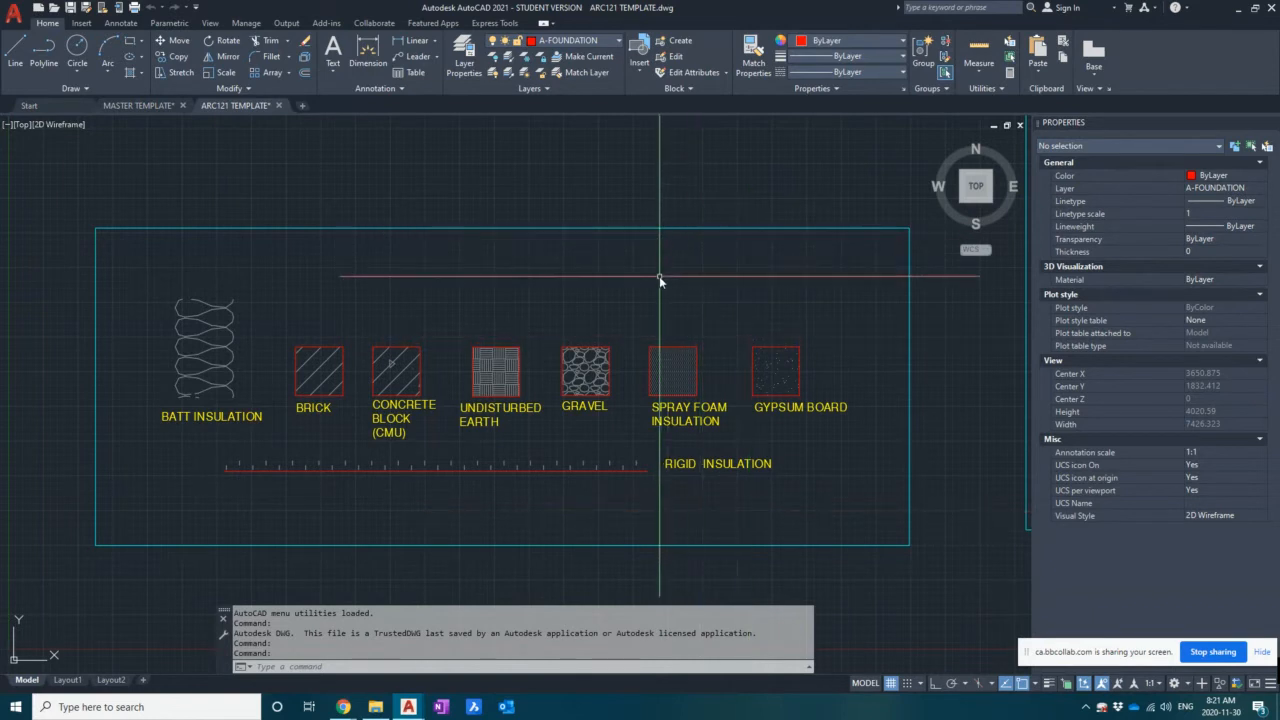
{"action": "scroll", "coordinate": [642, 311], "scroll_direction": "down", "scroll_amount": 4}
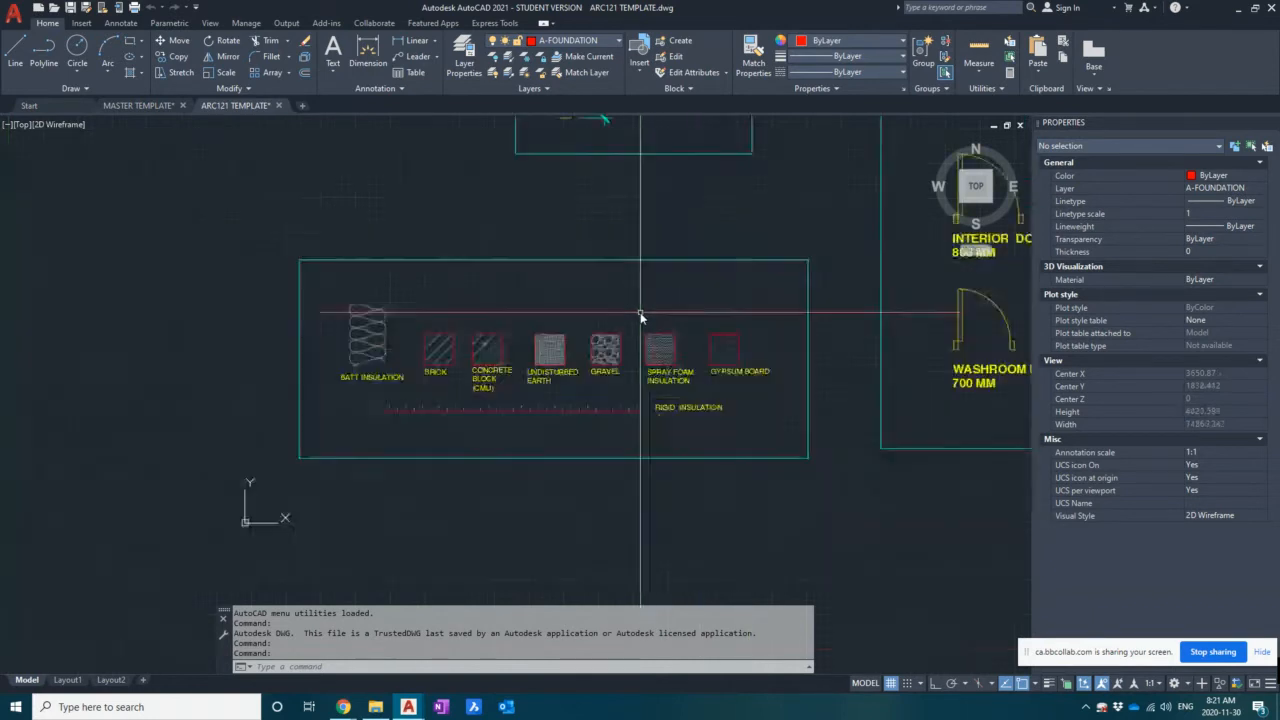
- Examine the ANNOTATION frame with its joist info, drawing titles at different scales, north arrow and room, door and lintel tags
{"action": "middle_click_drag", "start_coordinate": [744, 260], "coordinate": [496, 410]}
{"action": "middle_click_drag", "start_coordinate": [665, 361], "coordinate": [426, 416]}
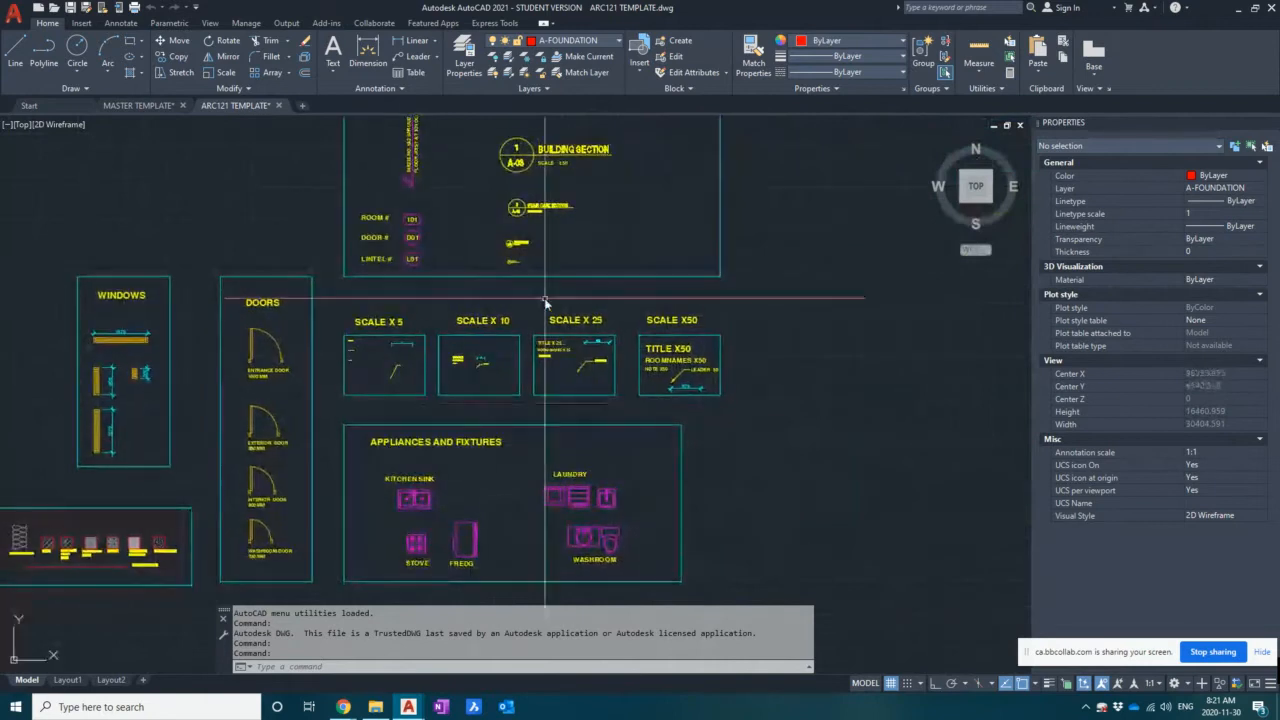
{"action": "middle_click_drag", "start_coordinate": [543, 301], "coordinate": [540, 432]}
{"action": "scroll", "coordinate": [517, 232], "scroll_direction": "up", "scroll_amount": 2}
{"action": "scroll", "coordinate": [575, 280], "scroll_direction": "up", "scroll_amount": 1}
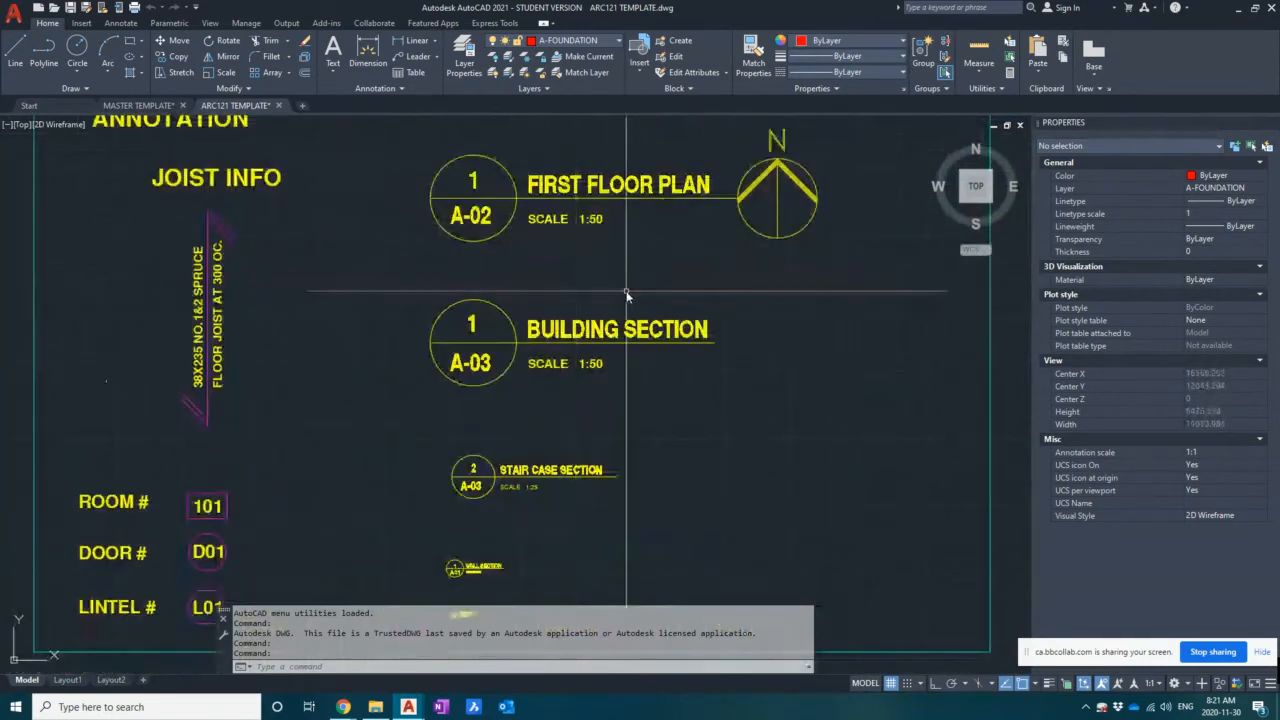
{"action": "scroll", "coordinate": [625, 284], "scroll_direction": "down", "scroll_amount": 1}
{"action": "middle_click_drag", "start_coordinate": [625, 284], "coordinate": [574, 324]}
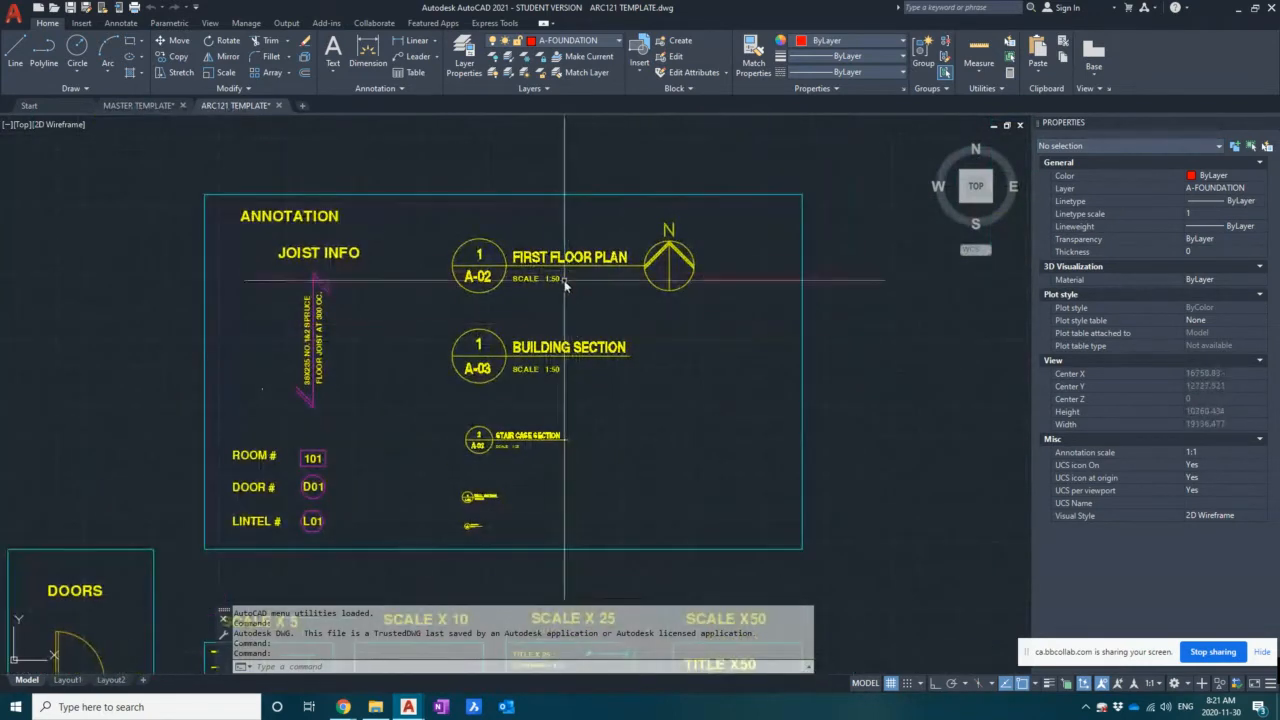
{"action": "scroll", "coordinate": [480, 530], "scroll_direction": "up", "scroll_amount": 1}
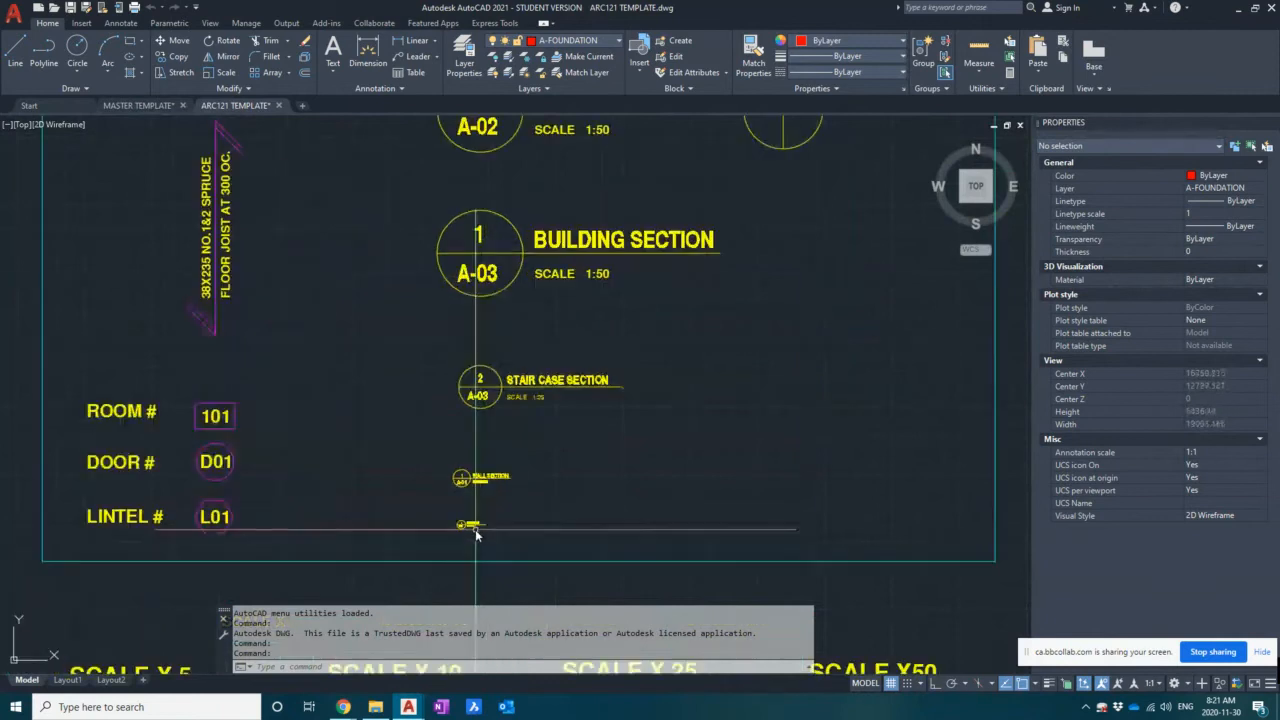
{"action": "middle_click_drag", "start_coordinate": [535, 270], "coordinate": [526, 361]}
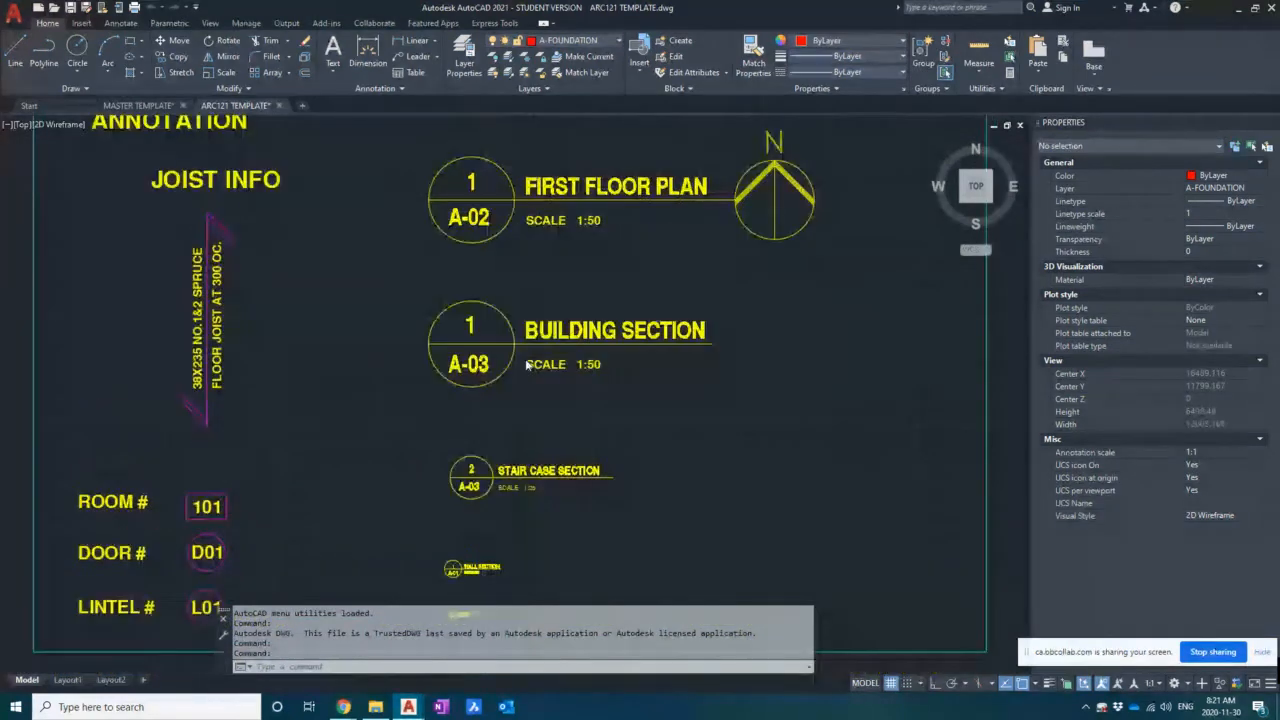
{"action": "scroll", "coordinate": [523, 318], "scroll_direction": "down", "scroll_amount": 2}
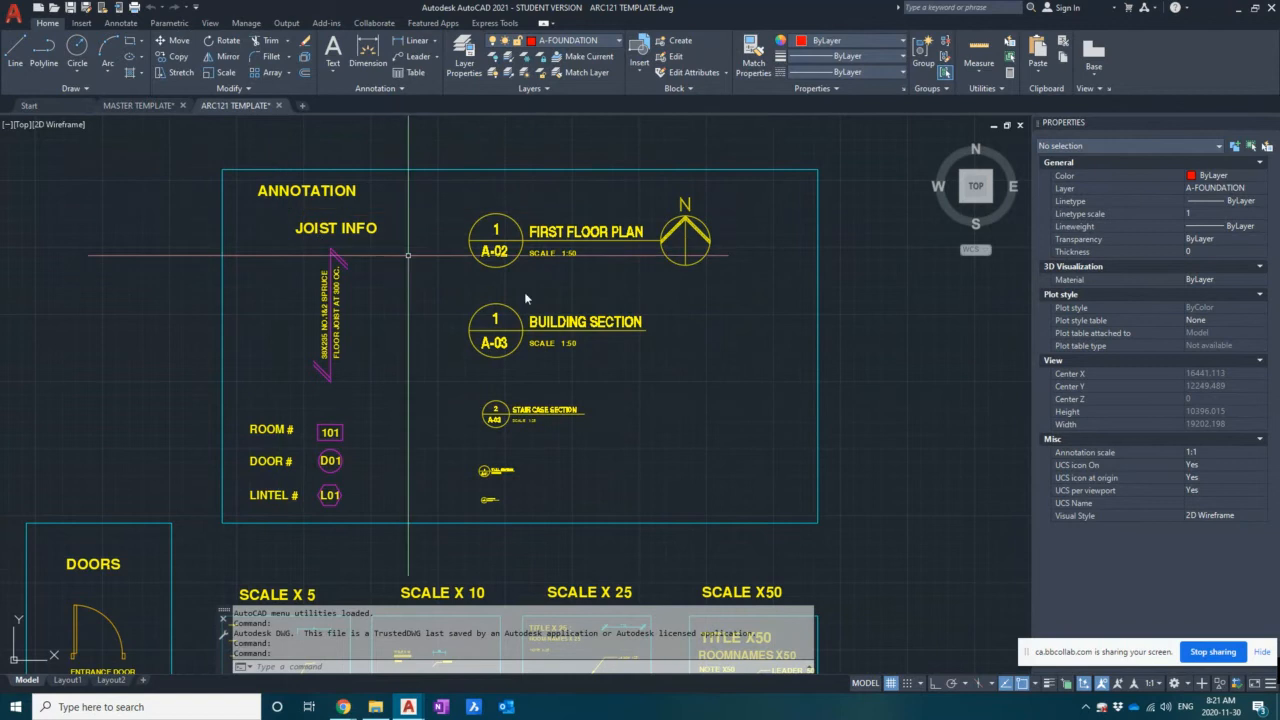
{"action": "scroll", "coordinate": [700, 310], "scroll_direction": "down", "scroll_amount": 1}
{"action": "scroll", "coordinate": [700, 312], "scroll_direction": "down", "scroll_amount": 3}
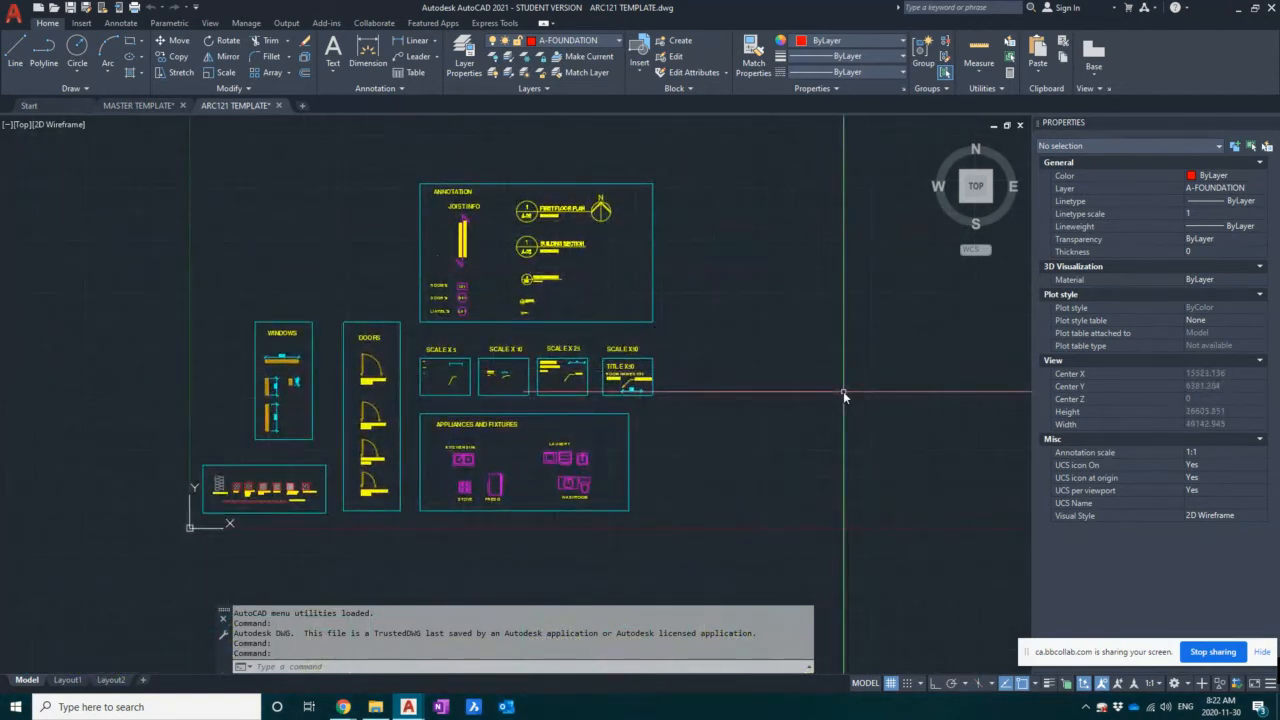
{"action": "key", "text": "ctrl+a"}
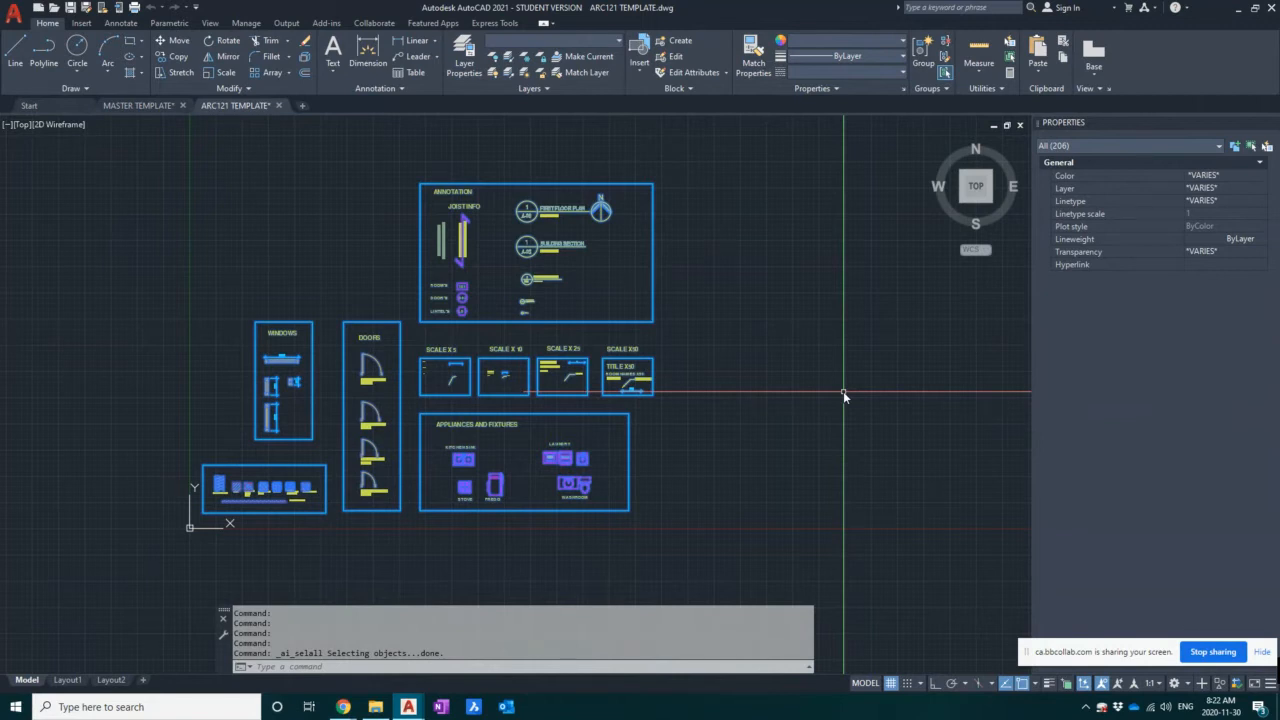
{"action": "key", "text": "Escape"}
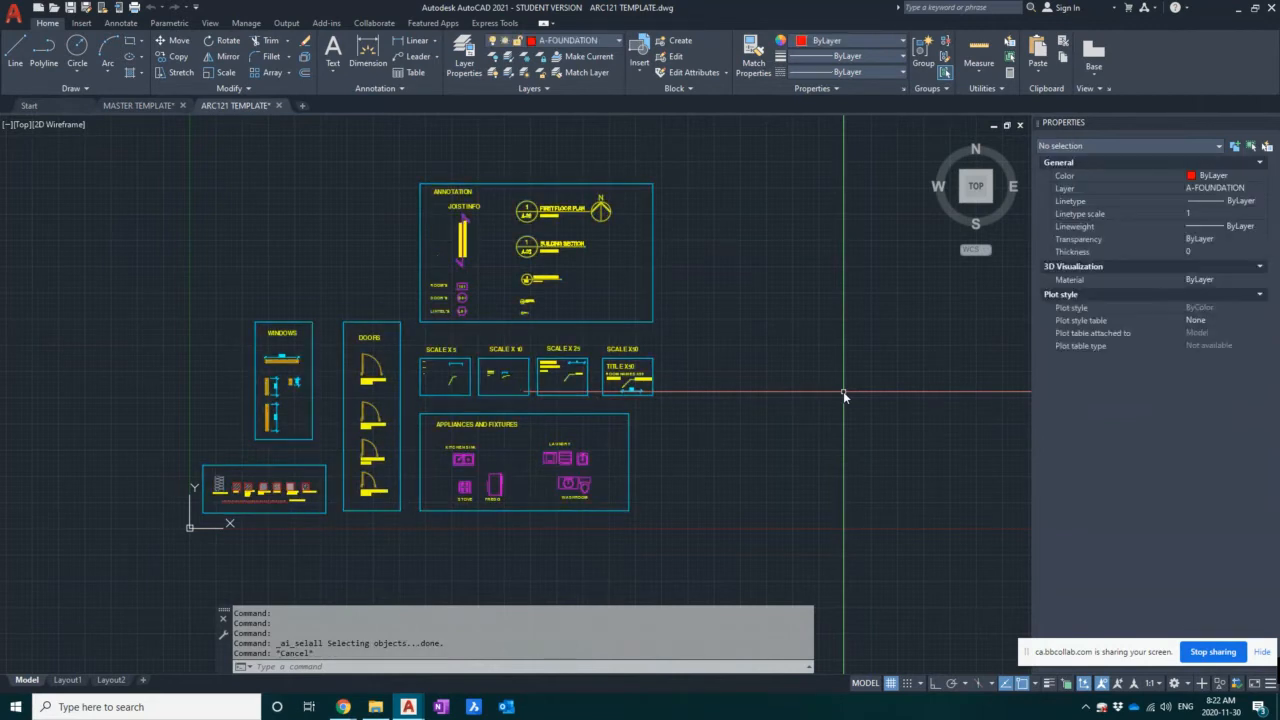
{"action": "left_click", "coordinate": [412, 400]}
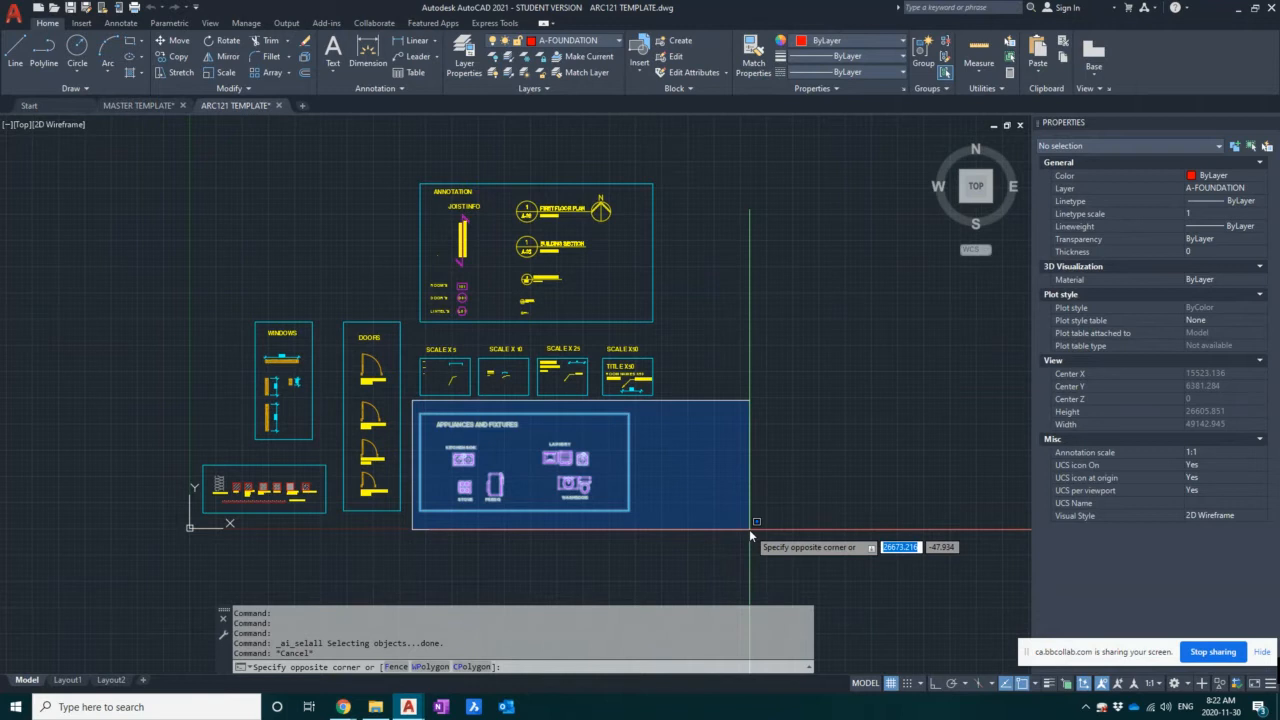
{"action": "key", "text": "Escape"}
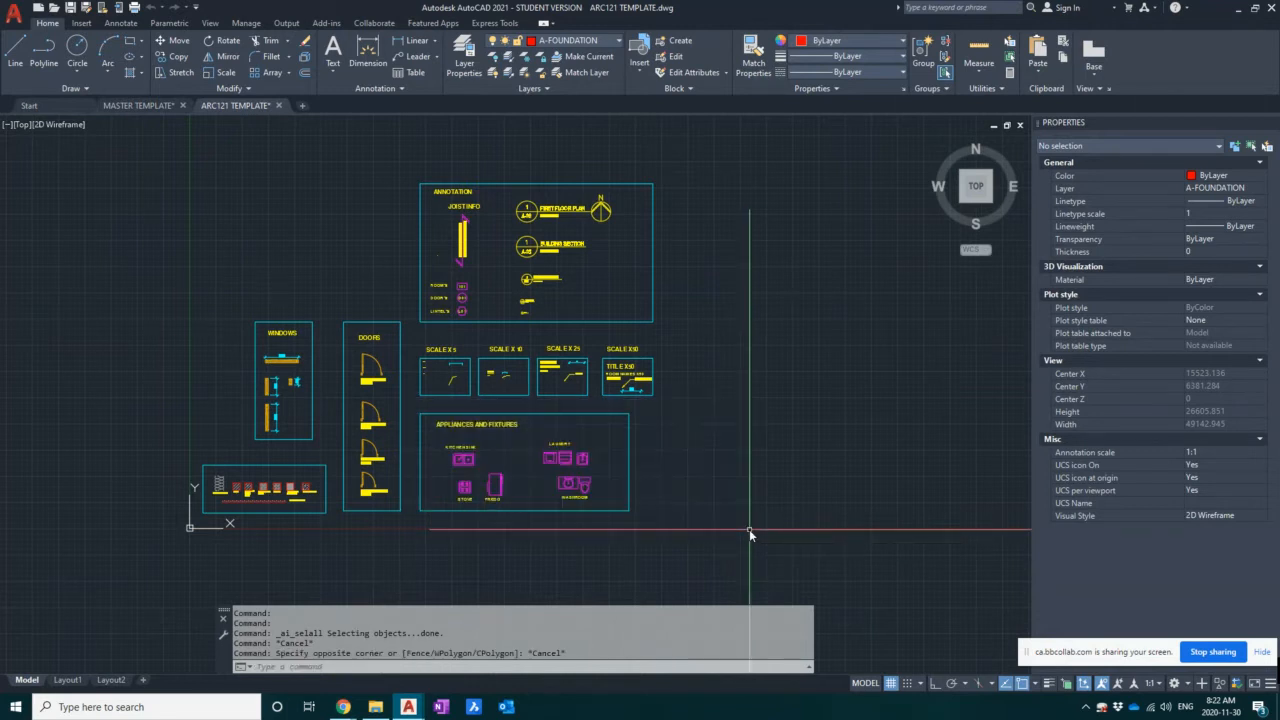
- Copy the materials, WINDOWS, DOORS, ANNOTATION and APPLIANCES AND FIXTURES groups from the ARC121 template, leaving out the SCALE frames
{"action": "left_click", "coordinate": [163, 292]}
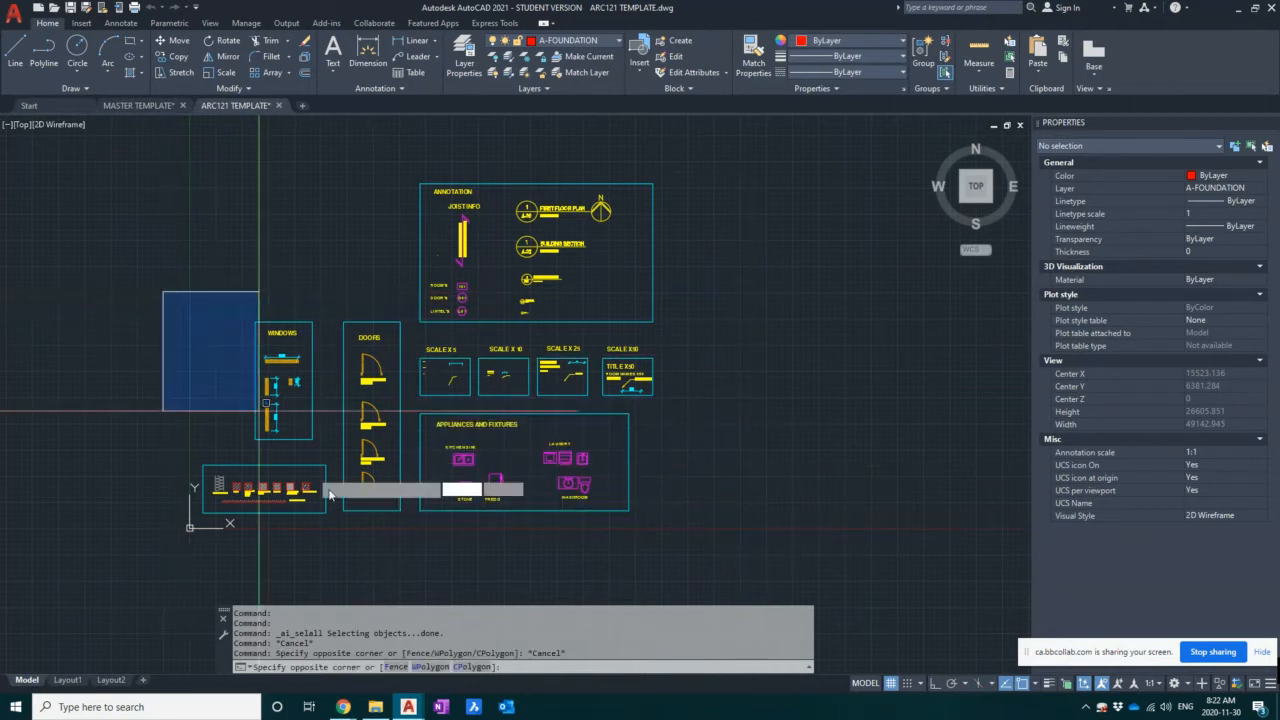
{"action": "left_click", "coordinate": [420, 578]}
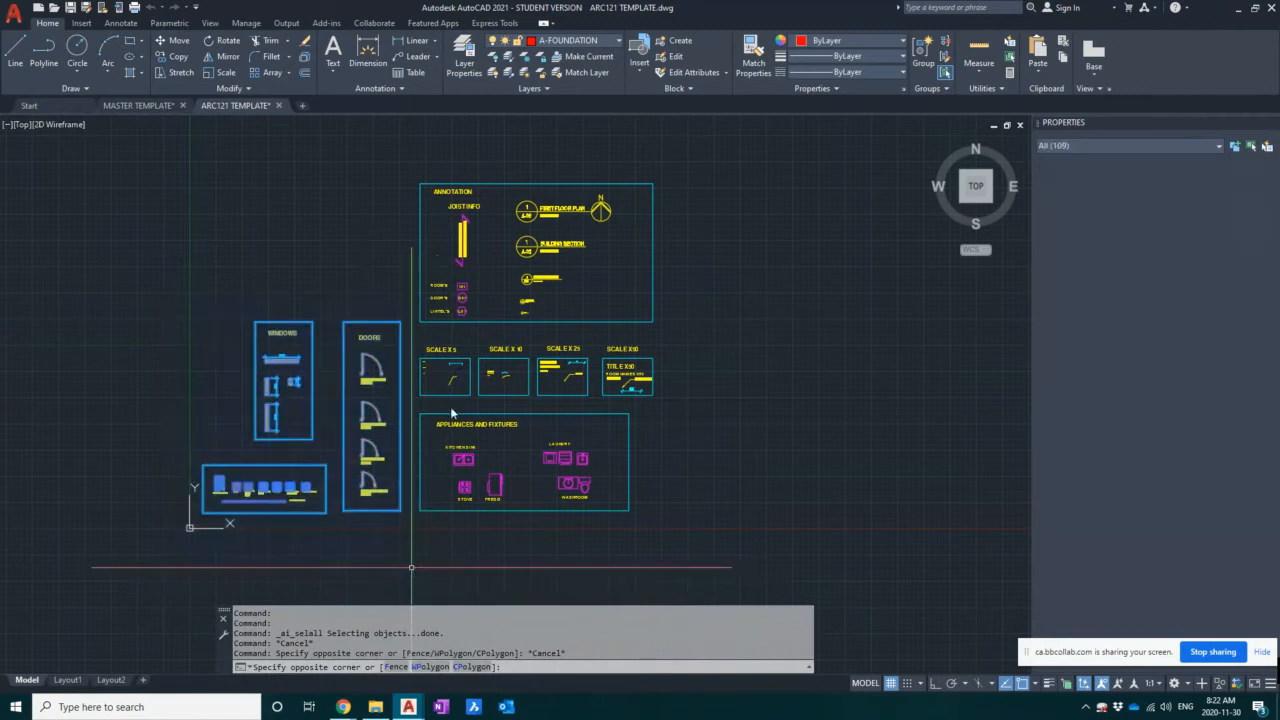
{"action": "left_click", "coordinate": [407, 153]}
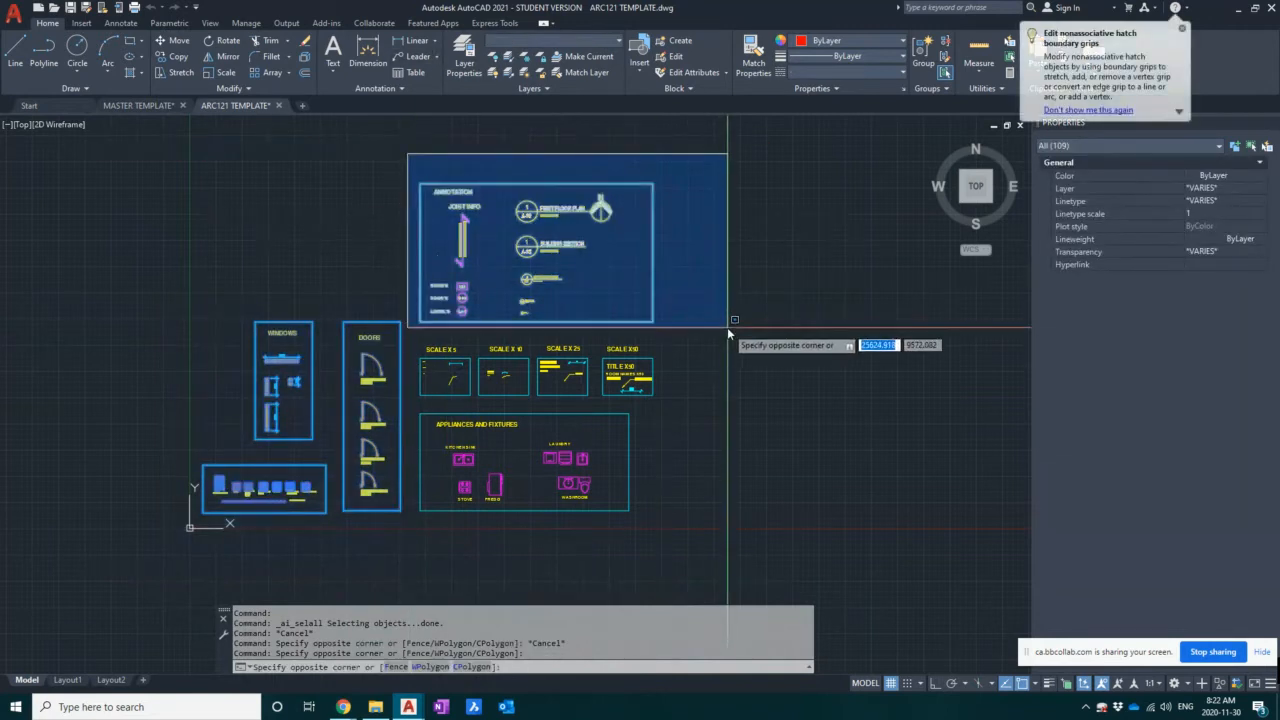
{"action": "left_click", "coordinate": [733, 336]}
{"action": "left_click", "coordinate": [411, 405]}
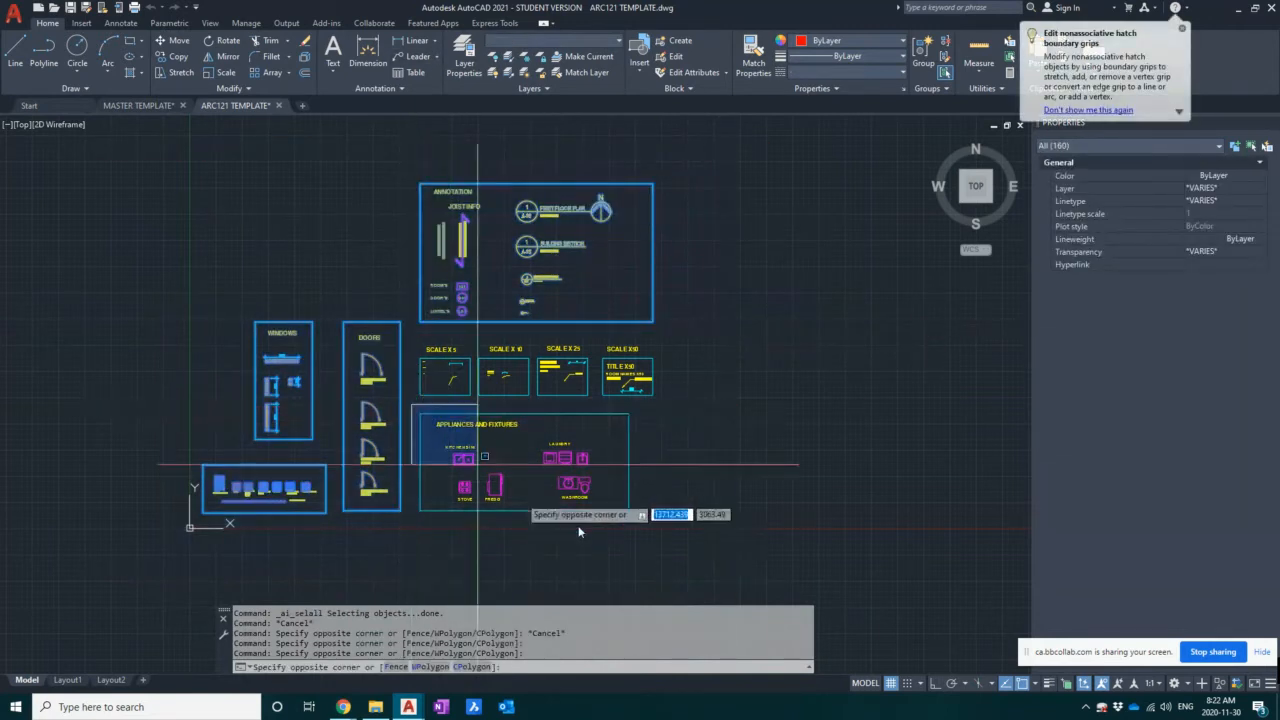
{"action": "left_click", "coordinate": [760, 537]}
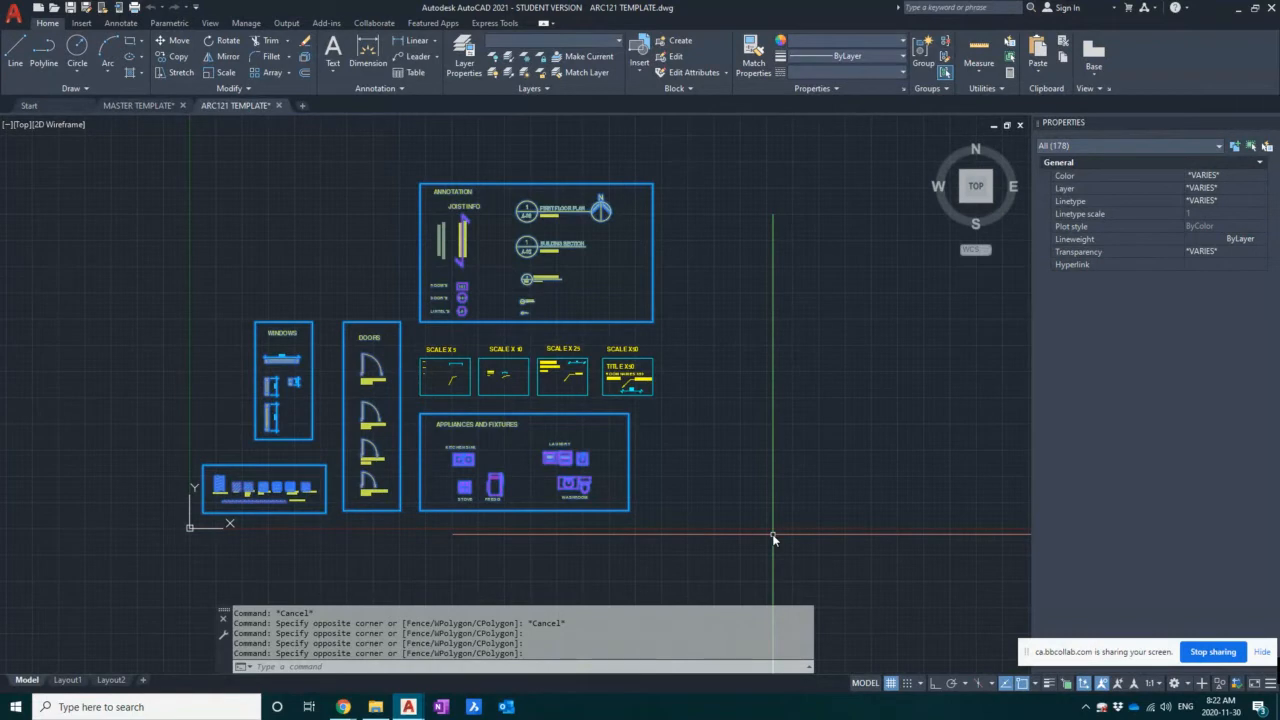
{"action": "key", "text": "ctrl+c"}
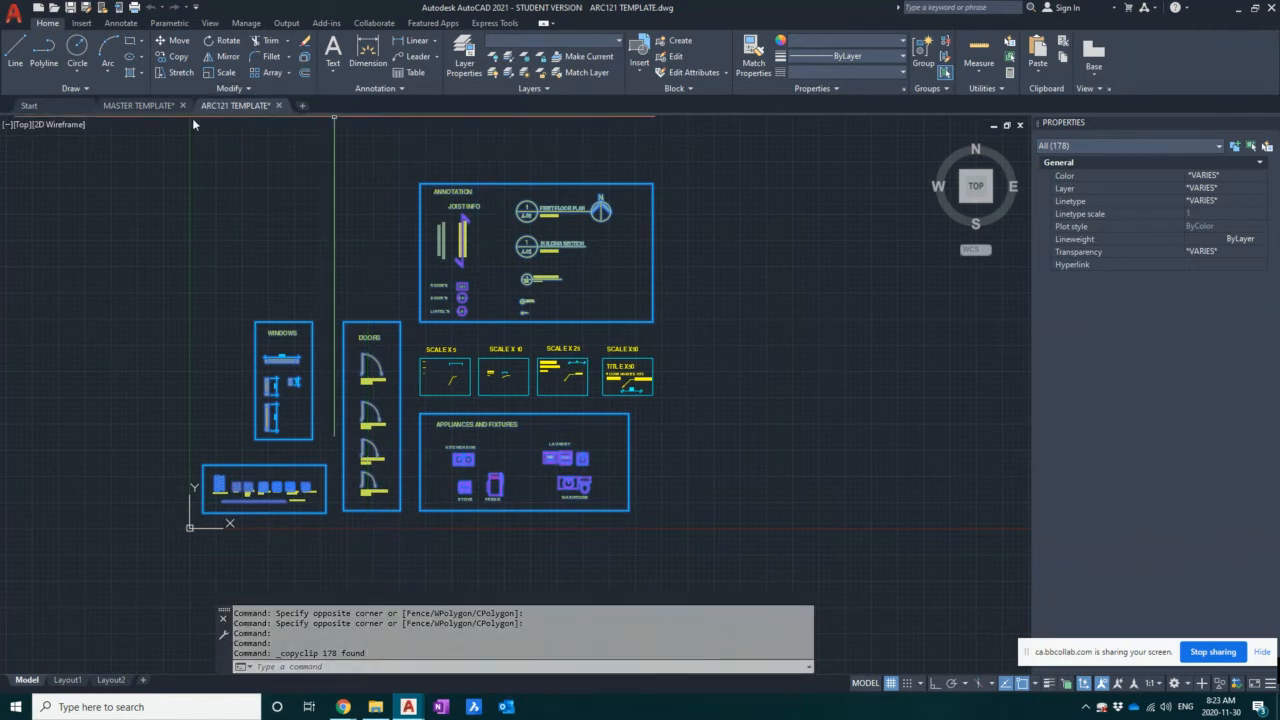
- Paste the copied groups into the MASTER TEMPLATE drawing near the origin
{"action": "left_click", "coordinate": [140, 108]}
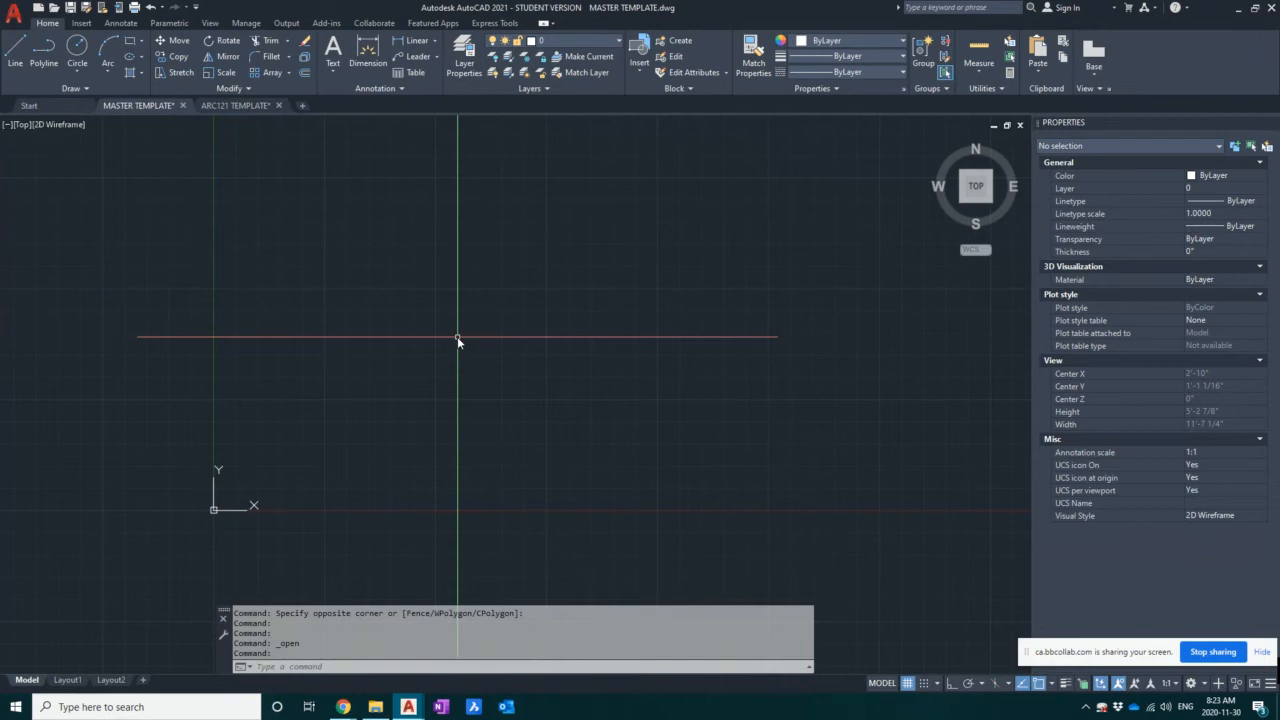
{"action": "type", "text": "l"}
{"action": "key", "text": "Return"}
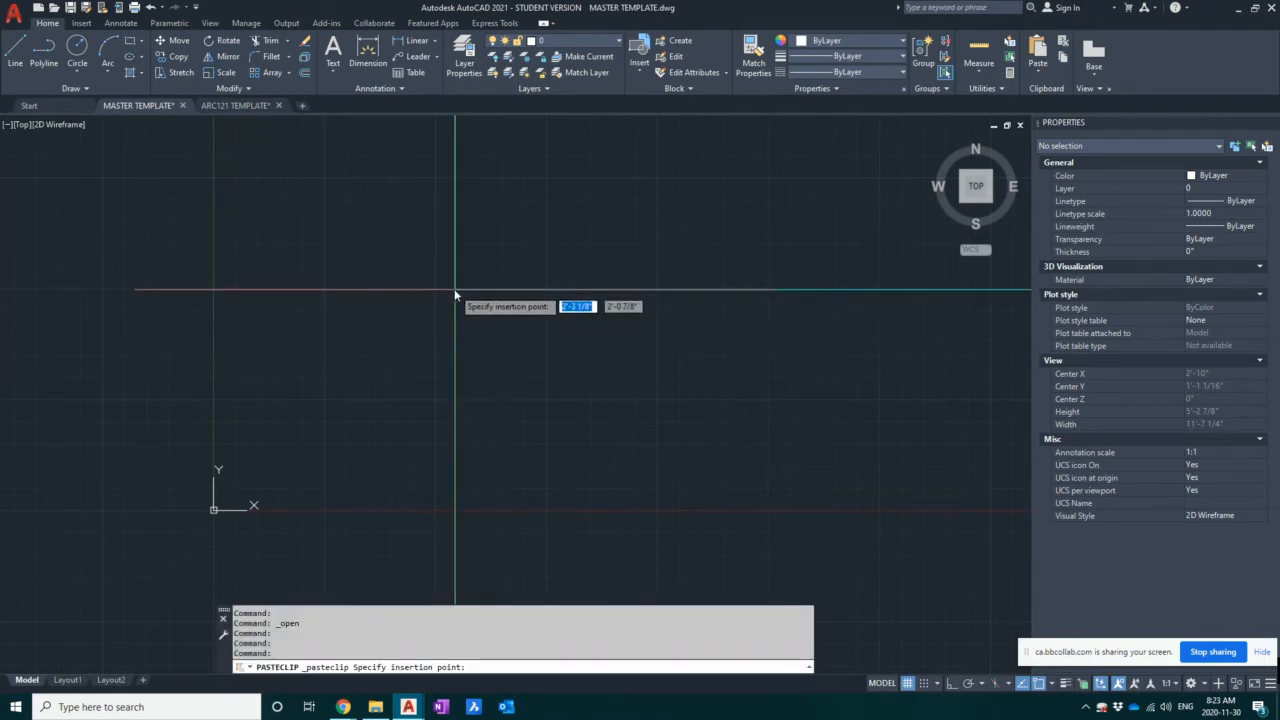
{"action": "scroll", "coordinate": [455, 295], "scroll_direction": "down", "scroll_amount": 3}
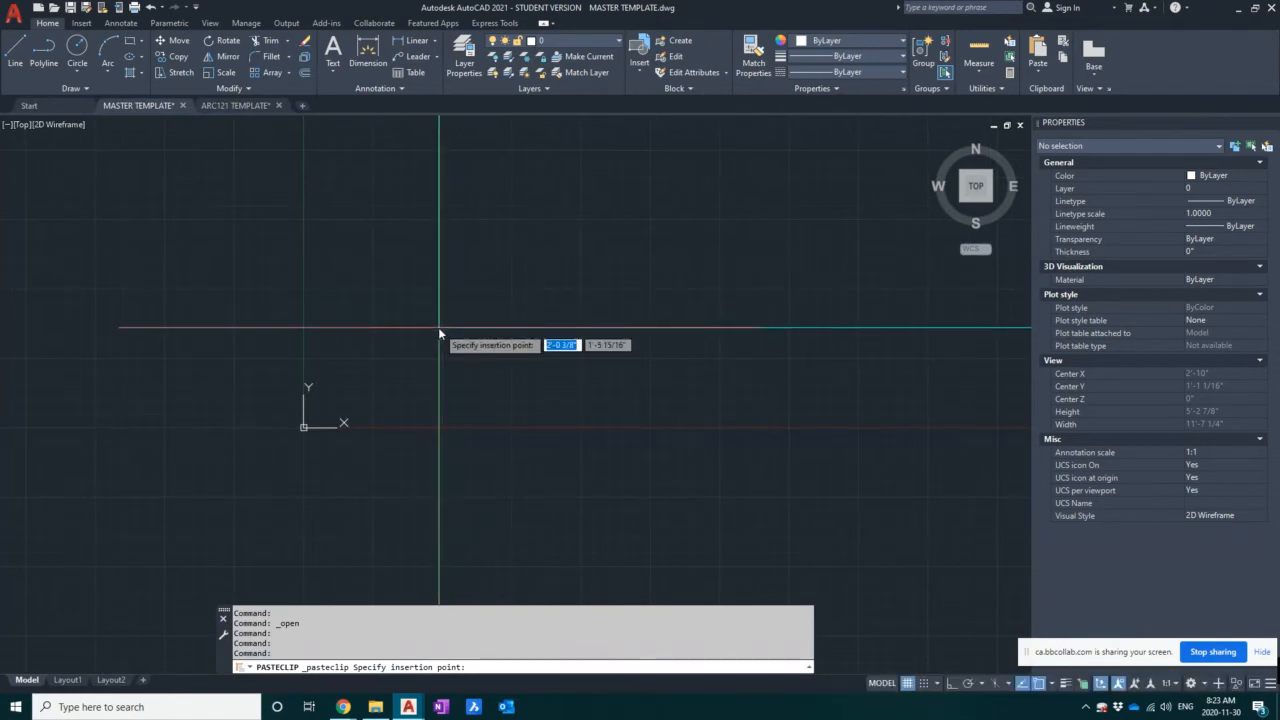
{"action": "left_click", "coordinate": [385, 349]}
{"action": "scroll", "coordinate": [550, 415], "scroll_direction": "down", "scroll_amount": 6}
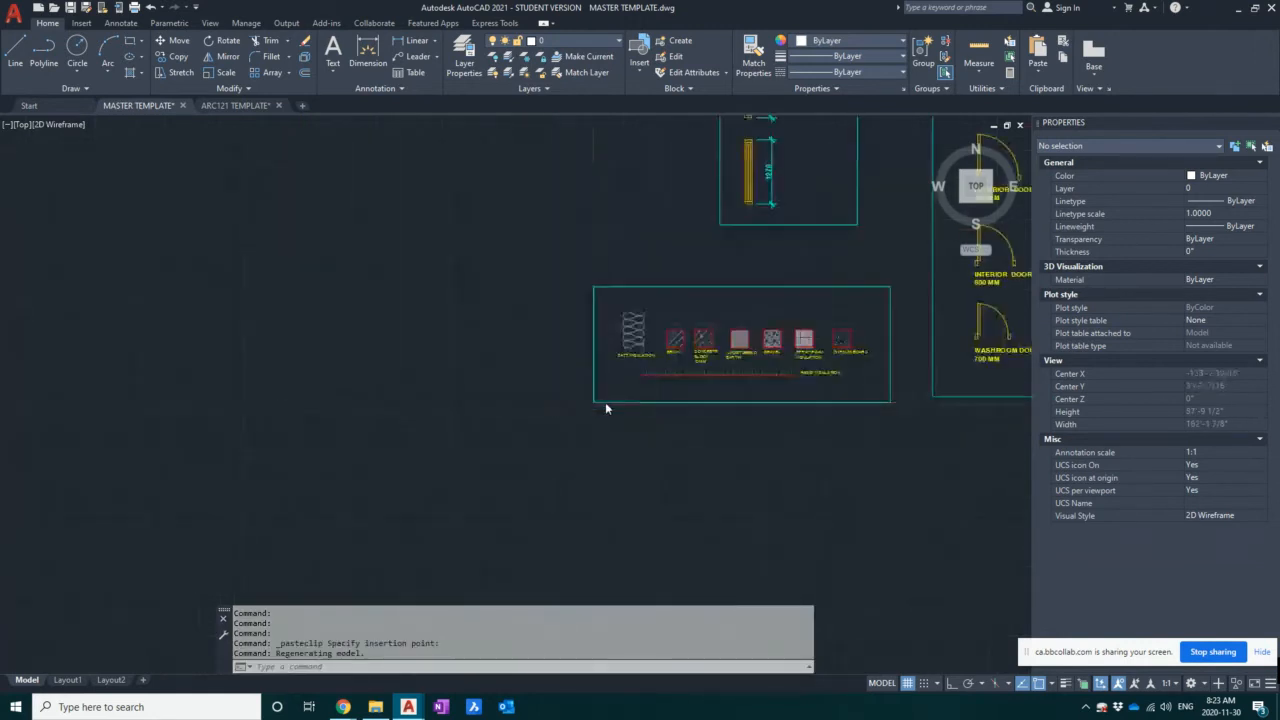
{"action": "scroll", "coordinate": [600, 418], "scroll_direction": "up", "scroll_amount": 5}
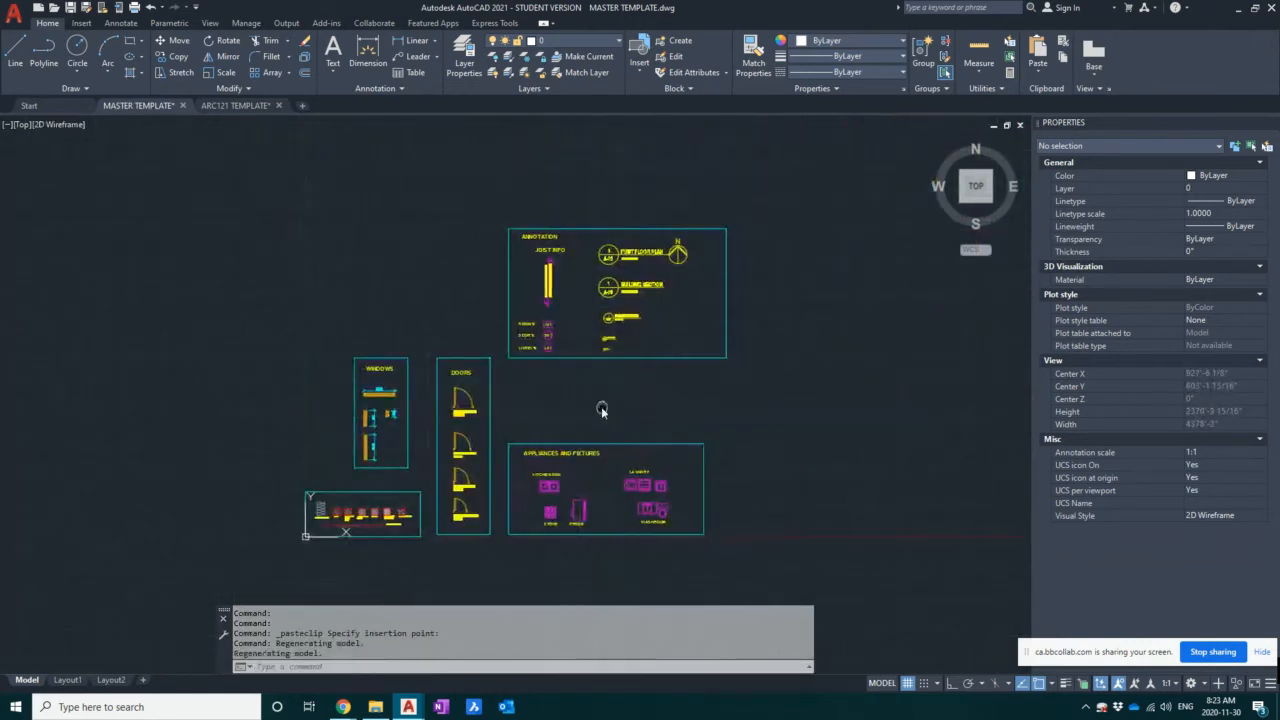
{"action": "middle_click_drag", "start_coordinate": [600, 409], "coordinate": [537, 409]}
{"action": "scroll", "coordinate": [631, 379], "scroll_direction": "up", "scroll_amount": 3}
{"action": "scroll", "coordinate": [600, 395], "scroll_direction": "down", "scroll_amount": 2}
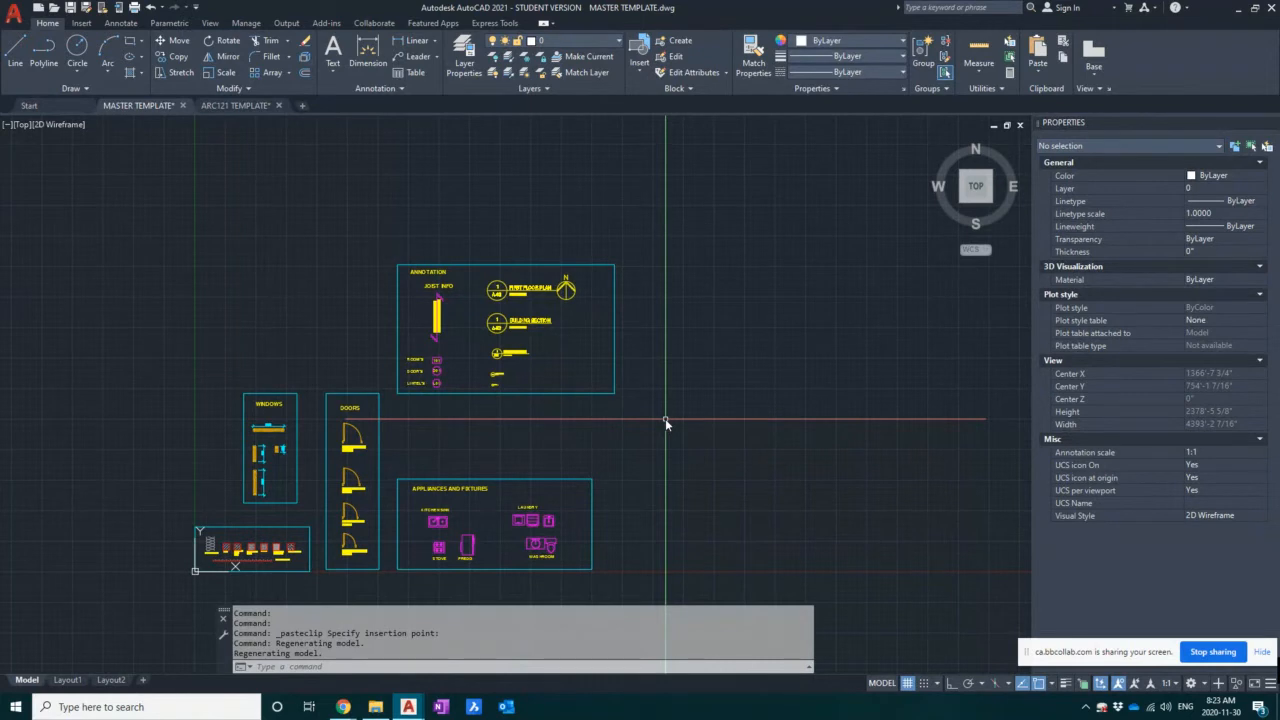
- Examine the pasted WINDOWS, DOORS and APPLIANCES AND FIXTURES groups in the master template
{"action": "key", "text": "alt+Tab"}
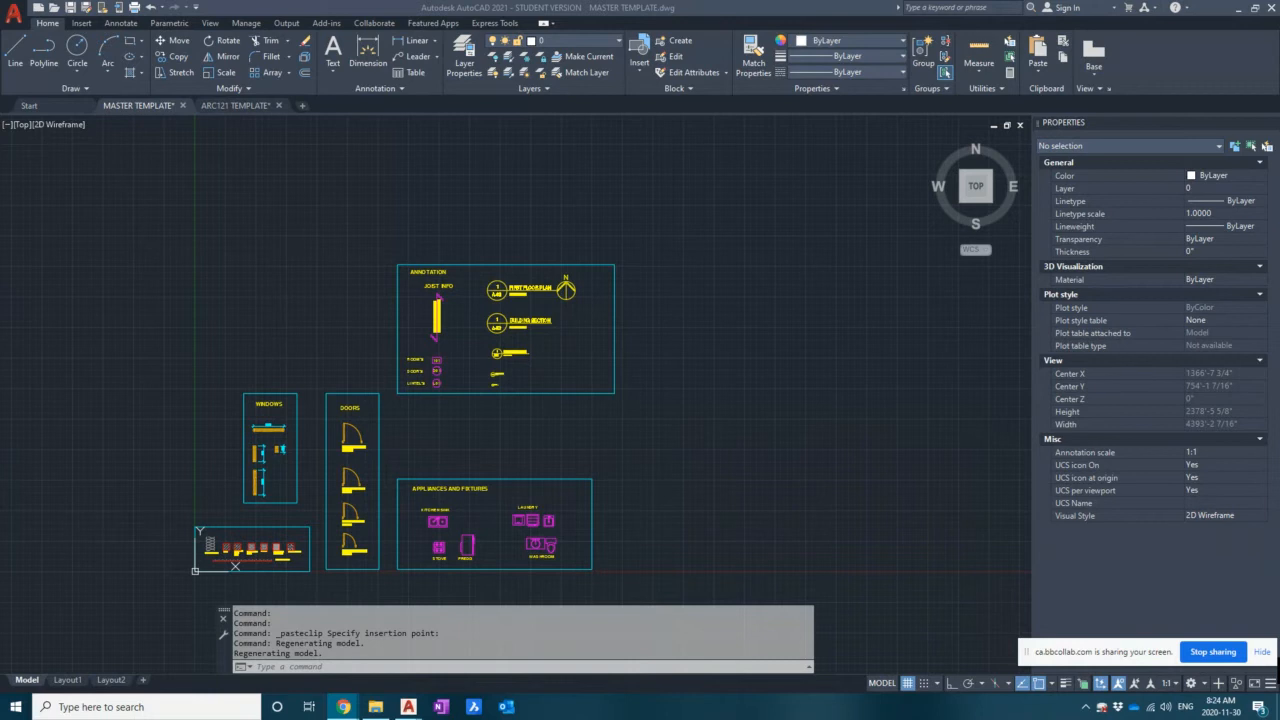
{"action": "left_click", "coordinate": [734, 371]}
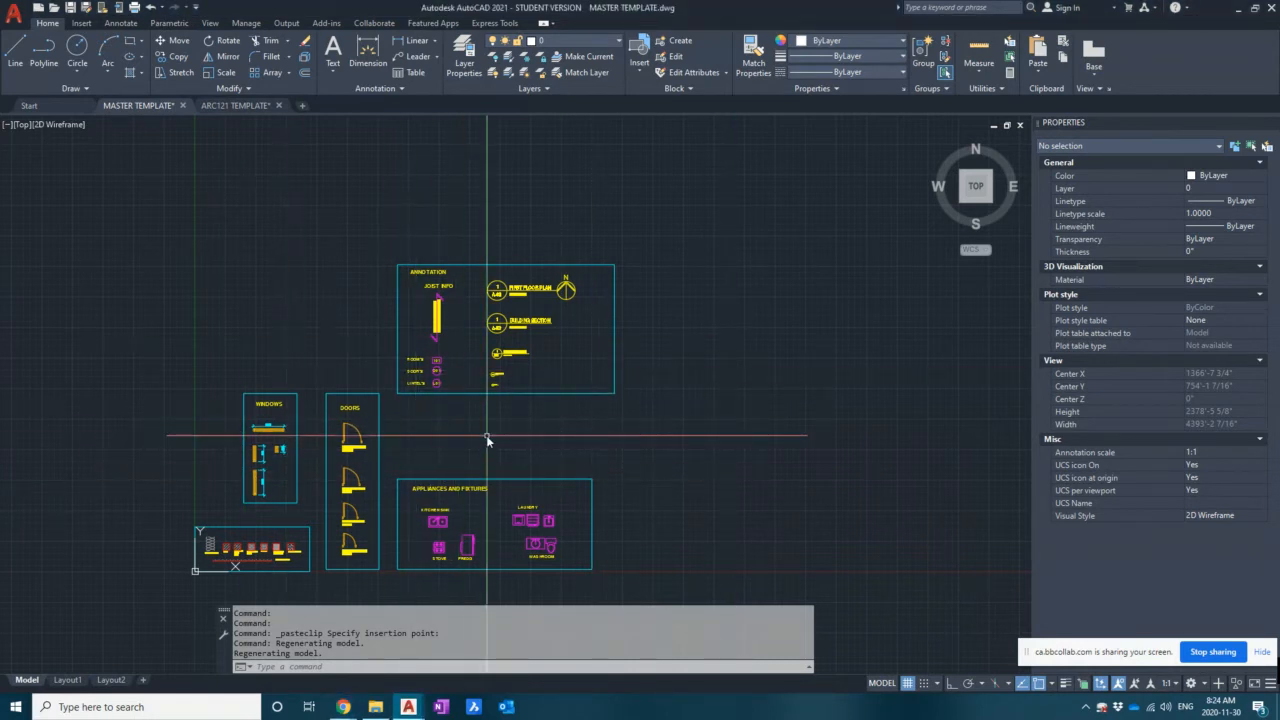
{"action": "middle_click_drag", "start_coordinate": [486, 434], "coordinate": [478, 426]}
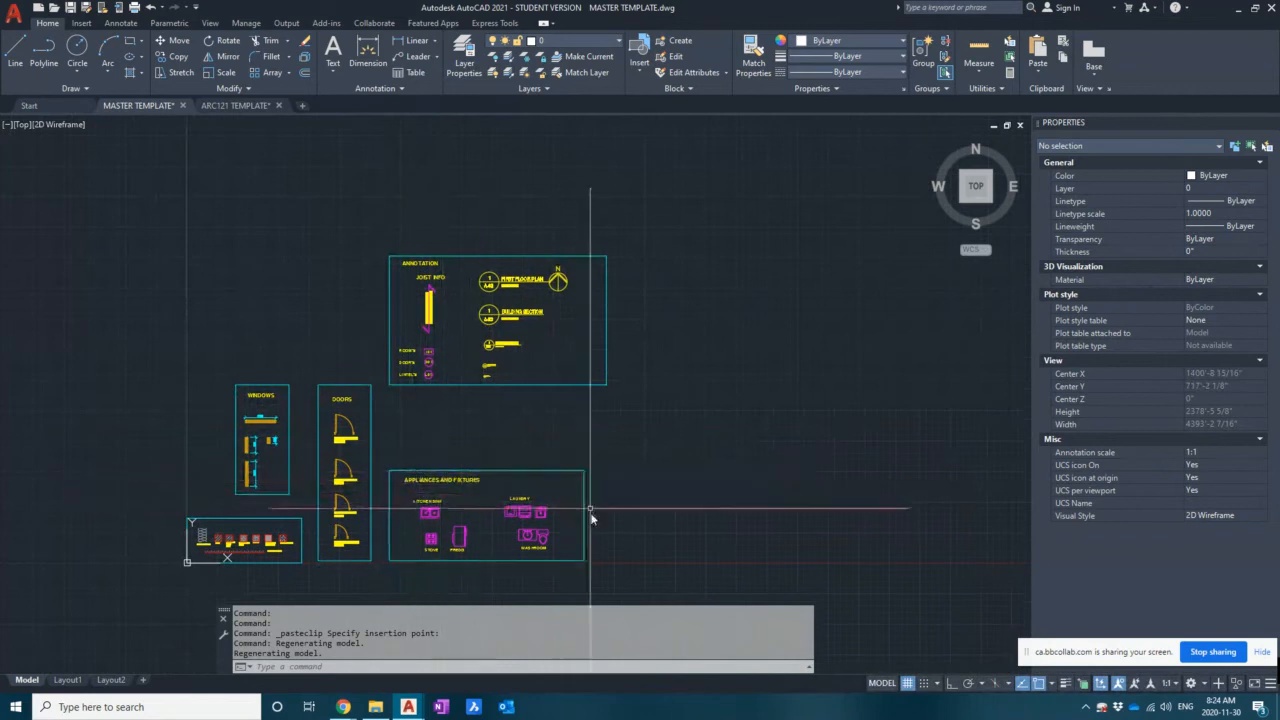
{"action": "scroll", "coordinate": [265, 400], "scroll_direction": "up", "scroll_amount": 4}
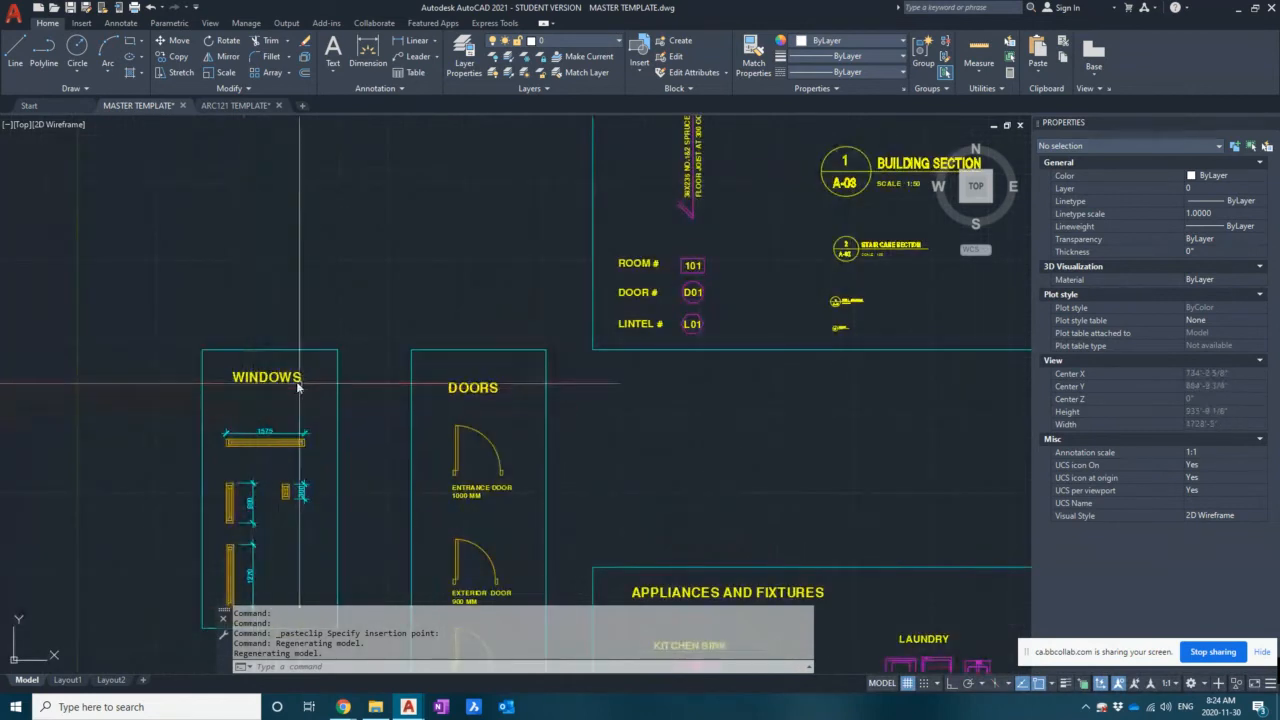
{"action": "middle_click_drag", "start_coordinate": [547, 487], "coordinate": [467, 320]}
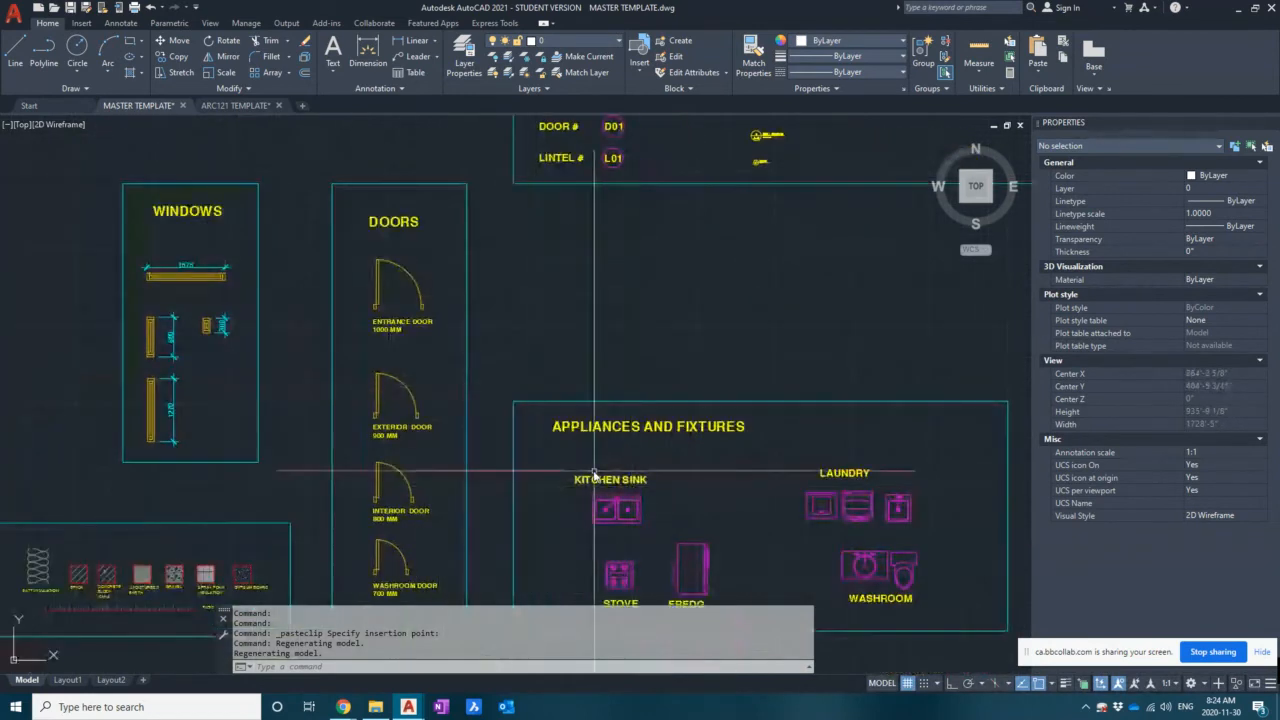
{"action": "middle_click_drag", "start_coordinate": [594, 471], "coordinate": [589, 385]}
{"action": "middle_click_drag", "start_coordinate": [908, 456], "coordinate": [823, 467]}
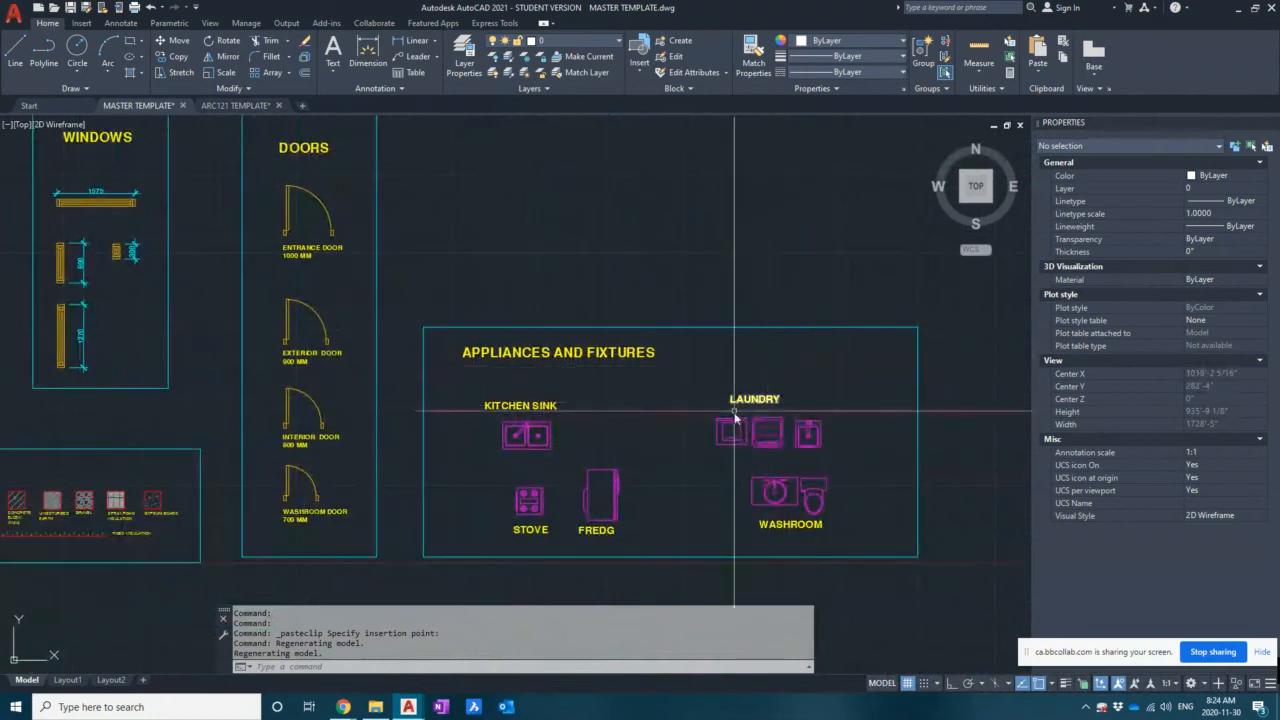
- Check the shared text properties of the KITCHEN SINK, STOVE, FREDG, LAUNDRY and WASHROOM labels
{"action": "left_click", "coordinate": [534, 405]}
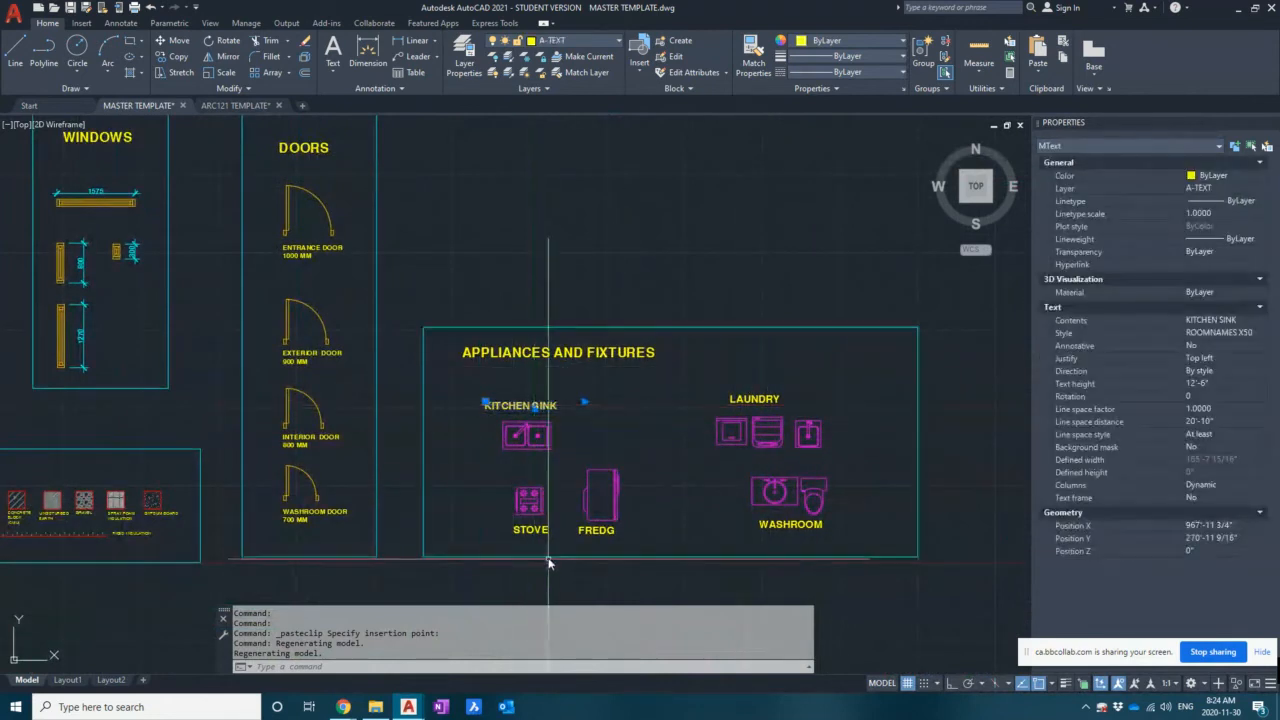
{"action": "left_click", "coordinate": [535, 530]}
{"action": "left_click", "coordinate": [597, 530]}
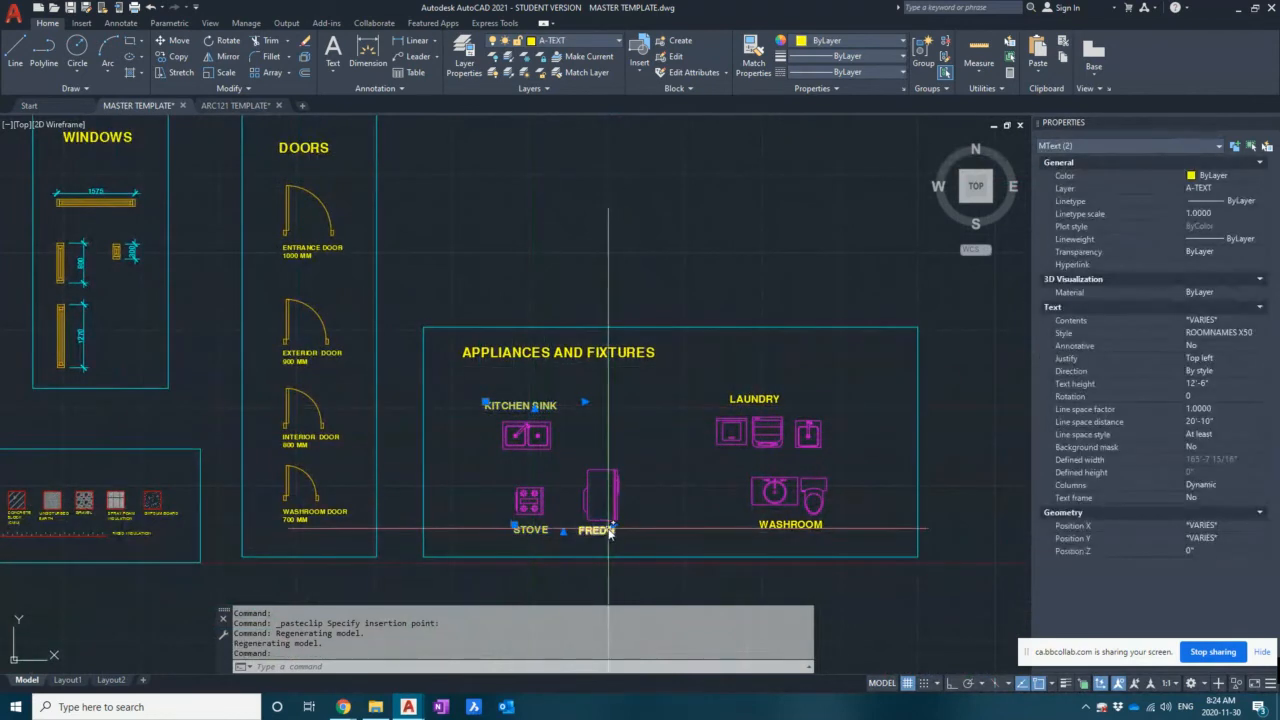
{"action": "left_click", "coordinate": [735, 405]}
{"action": "left_click", "coordinate": [768, 527]}
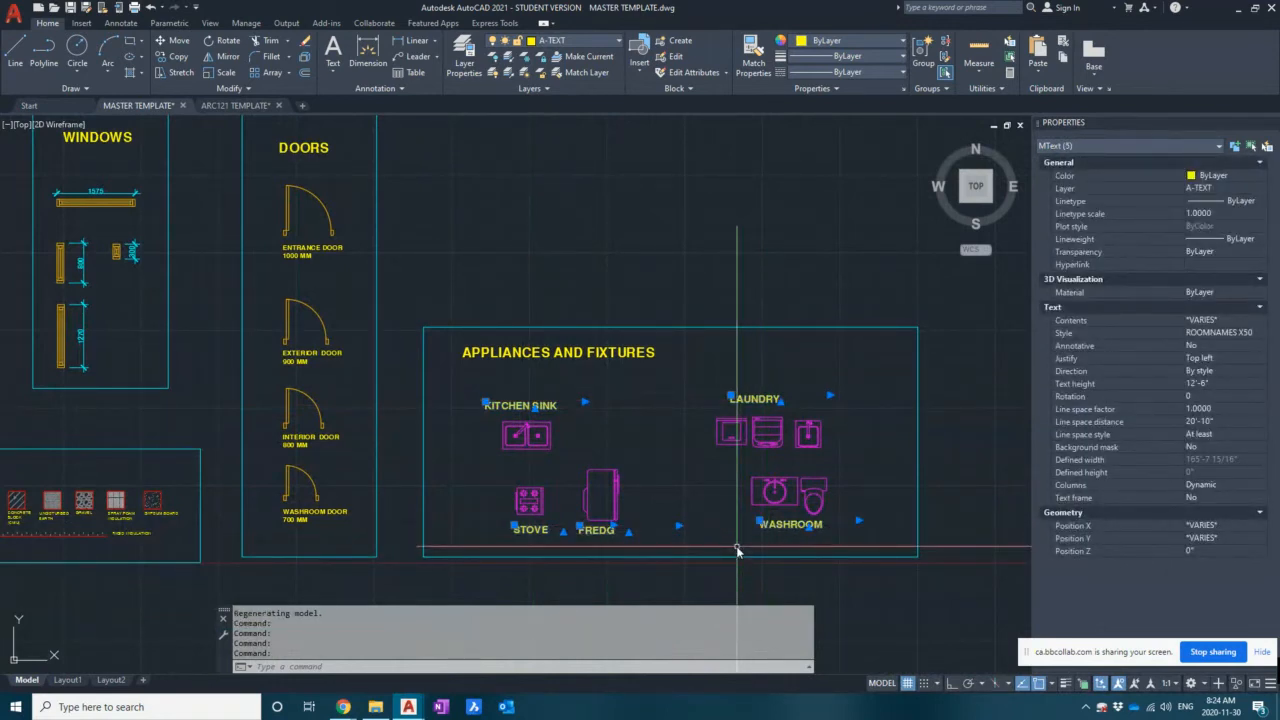
{"action": "key", "text": "Escape"}
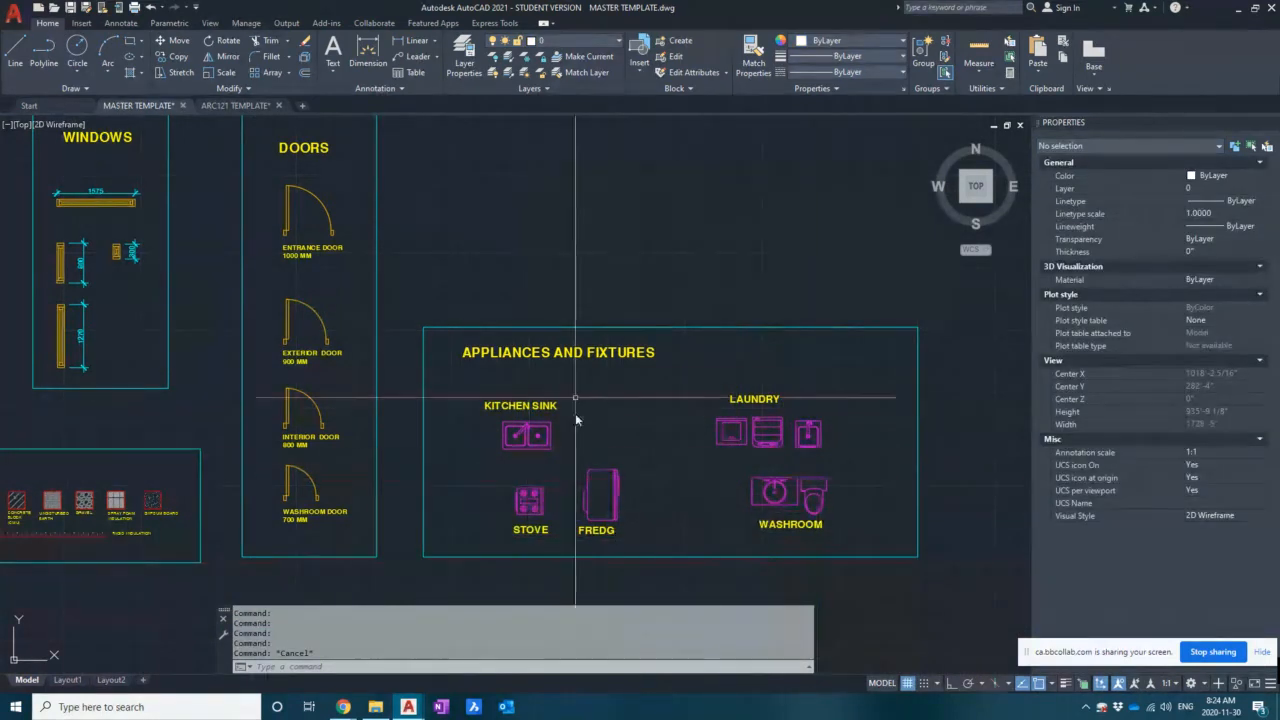
- Examine the pasted door symbols and the material symbols, such as batt insulation, brick, gravel and gypsum board
{"action": "middle_click_drag", "start_coordinate": [359, 388], "coordinate": [534, 406]}
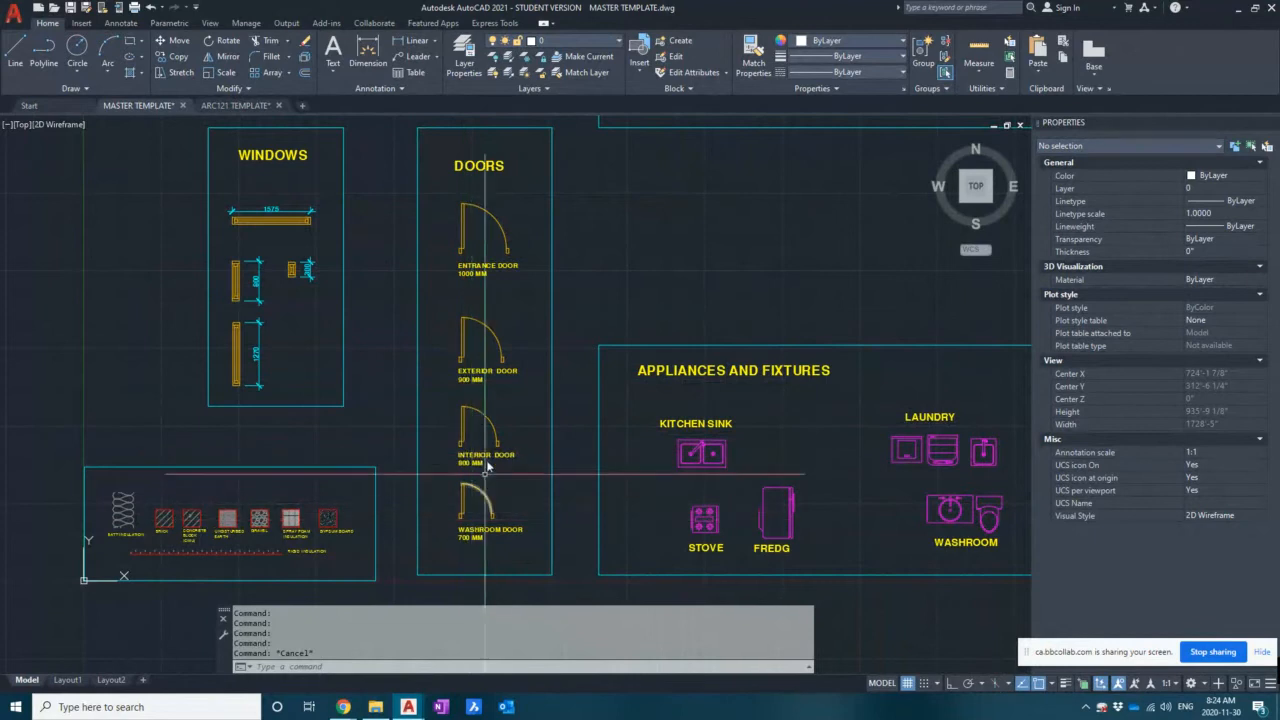
{"action": "mouse_move", "coordinate": [552, 518]}
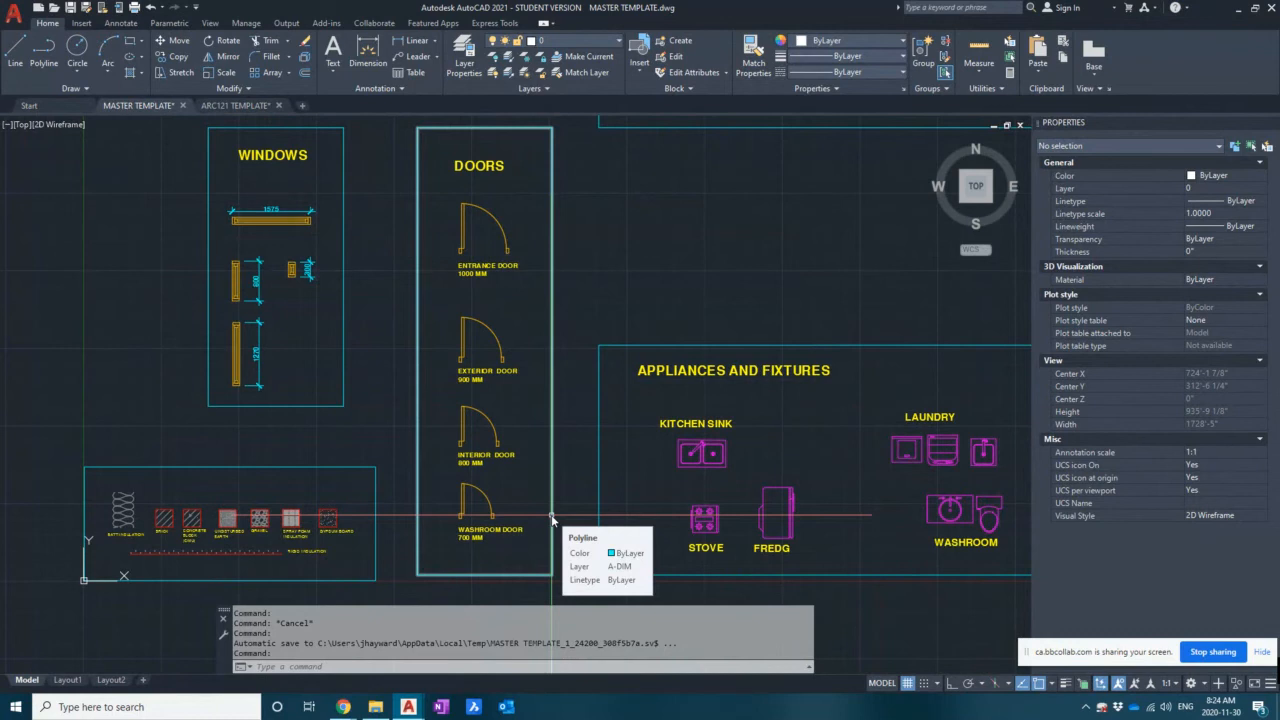
{"action": "scroll", "coordinate": [230, 520], "scroll_direction": "up", "scroll_amount": 5}
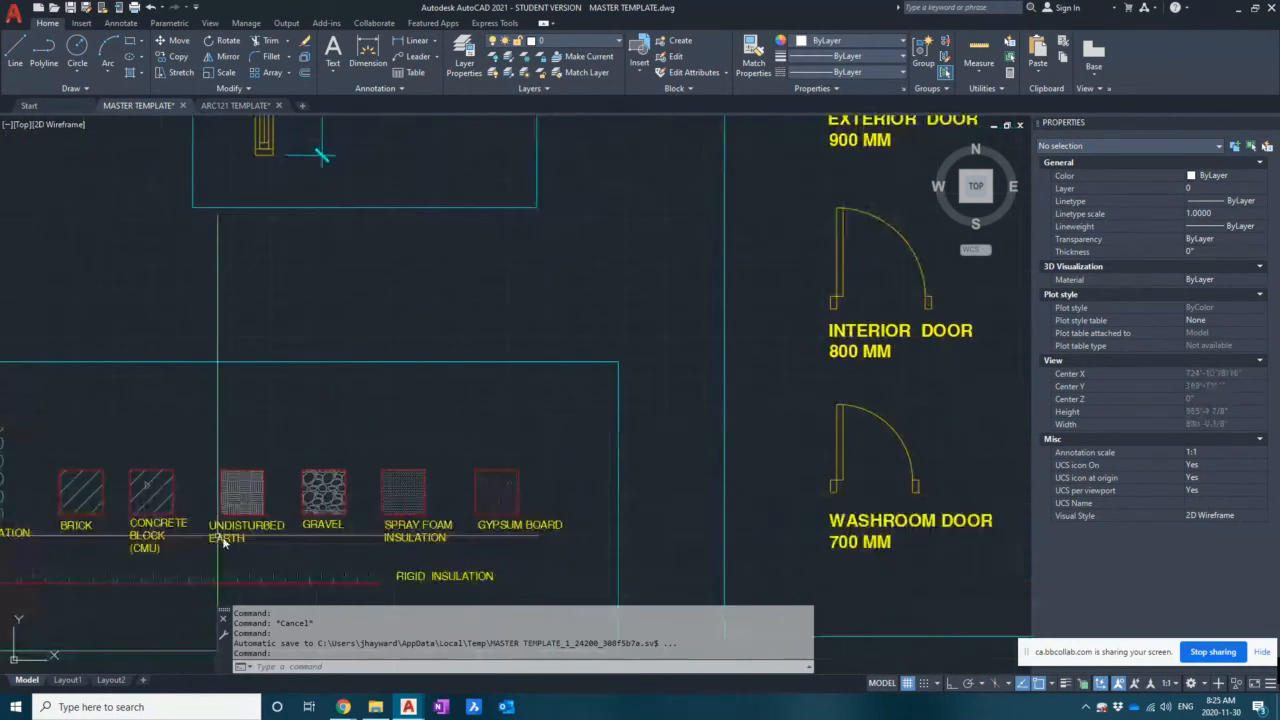
{"action": "middle_click_drag", "start_coordinate": [411, 426], "coordinate": [439, 407]}
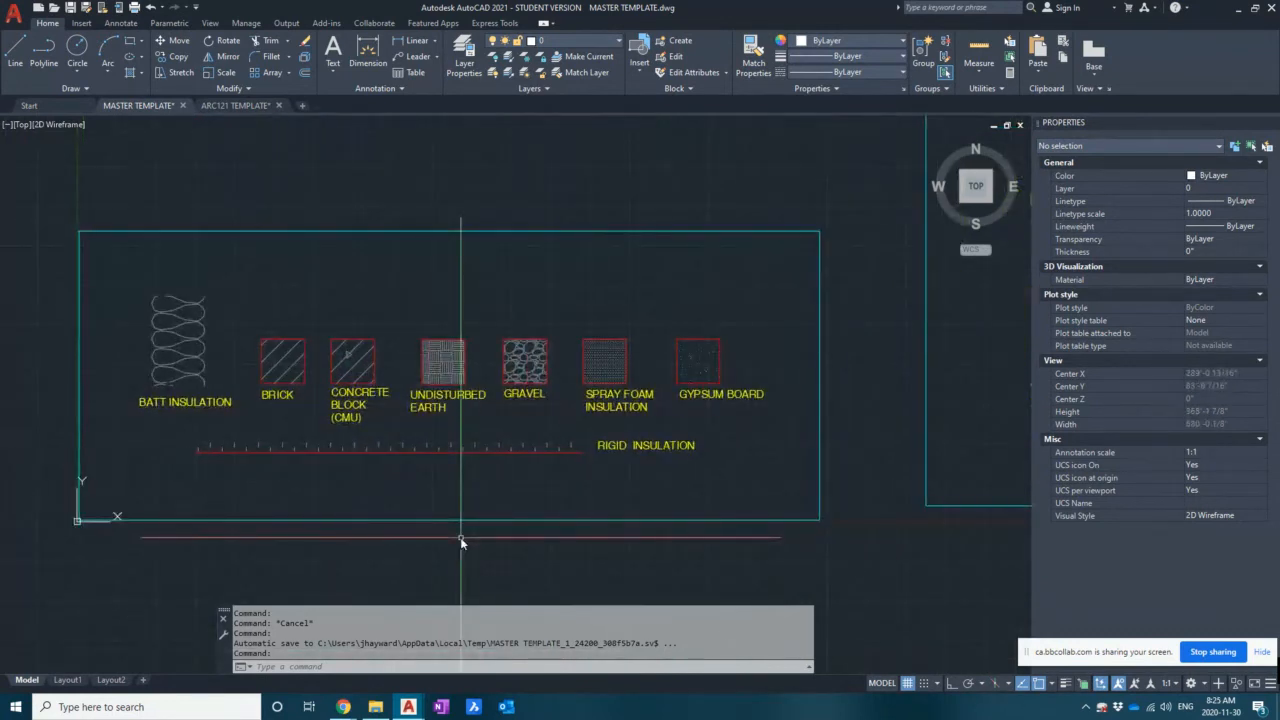
{"action": "scroll", "coordinate": [569, 385], "scroll_direction": "down", "scroll_amount": 6}
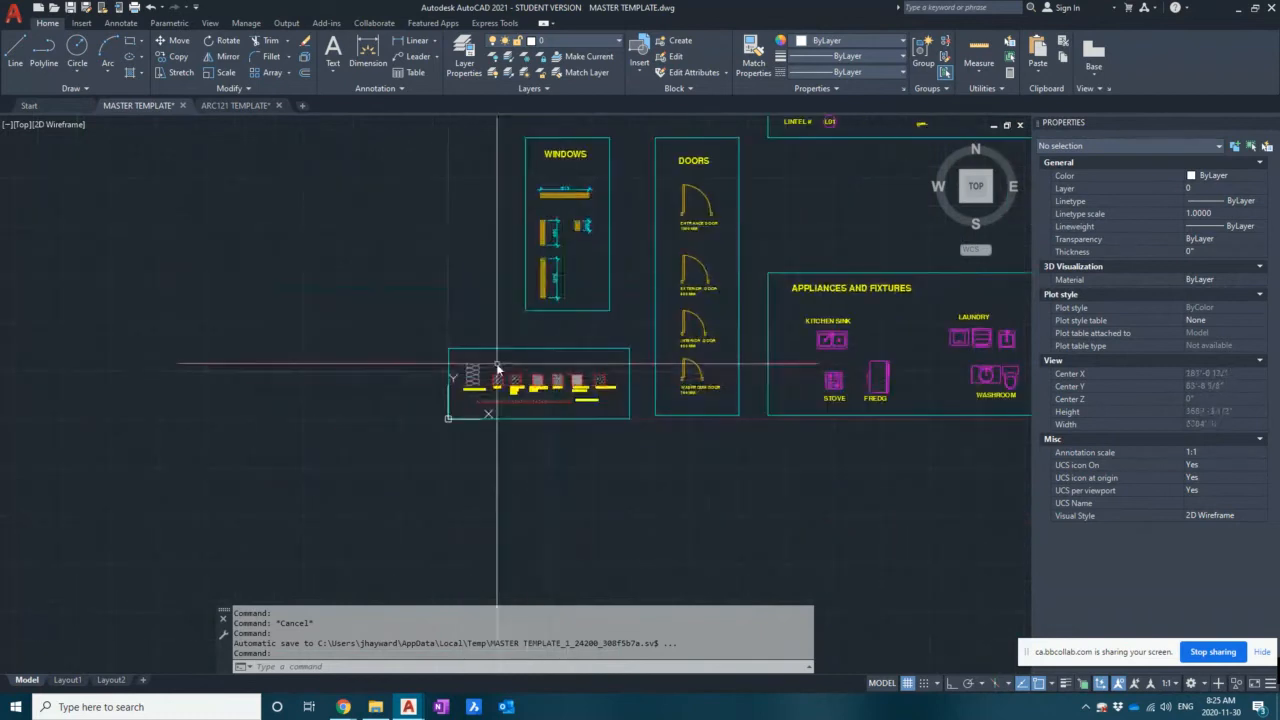
{"action": "middle_click_drag", "start_coordinate": [615, 272], "coordinate": [498, 393]}
{"action": "scroll", "coordinate": [556, 388], "scroll_direction": "down", "scroll_amount": 2}
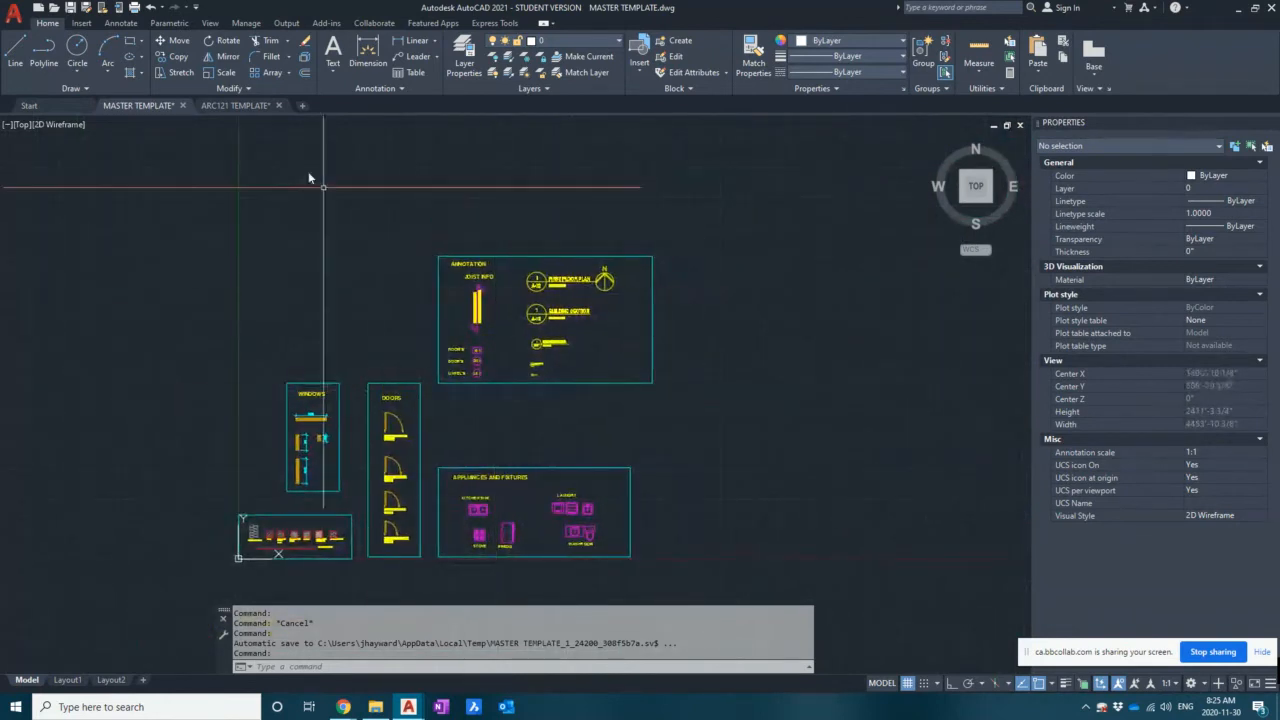
- Close the ARC121 TEMPLATE drawing and save the MASTER TEMPLATE drawing
{"action": "left_click", "coordinate": [236, 105]}
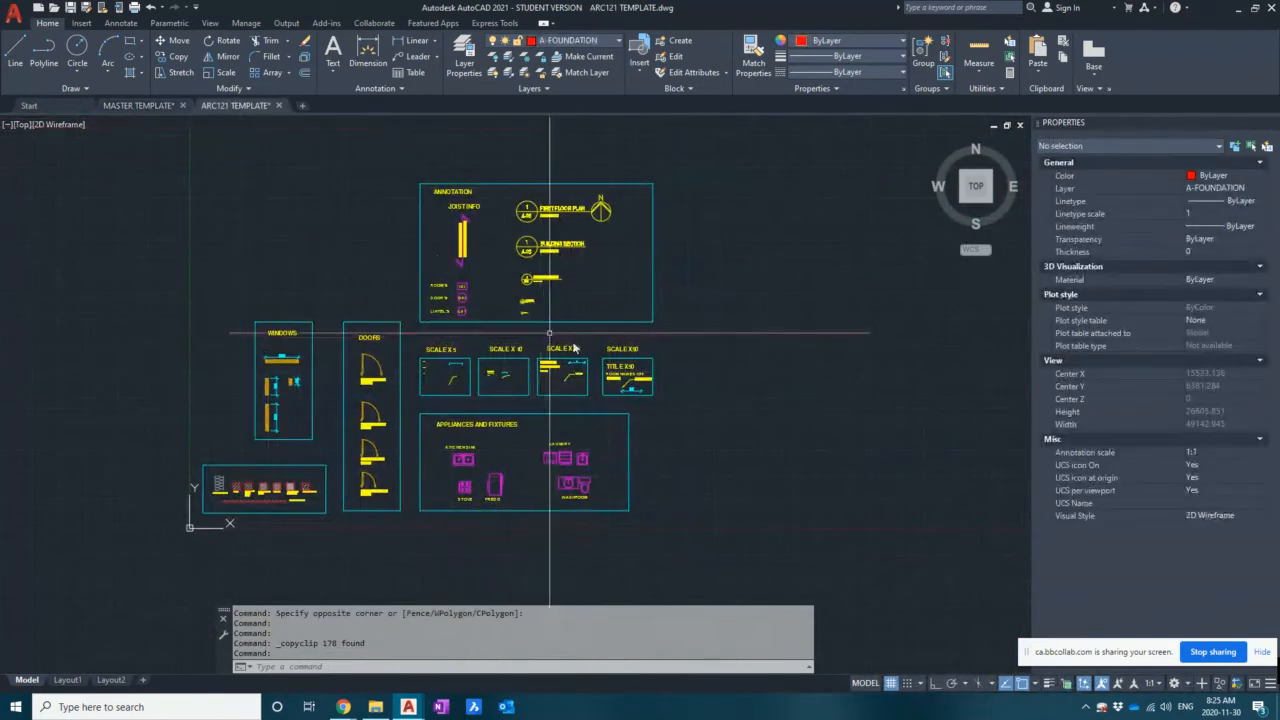
{"action": "left_click", "coordinate": [279, 105]}
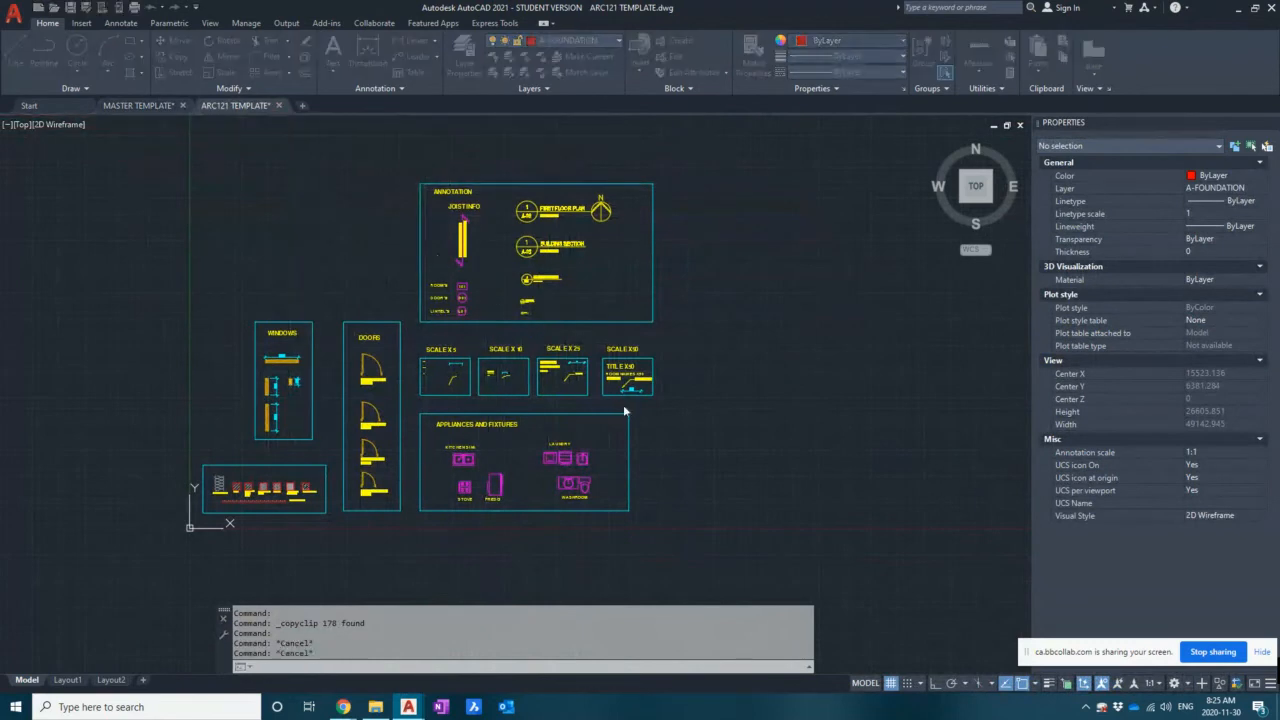
{"action": "left_click", "coordinate": [670, 380]}
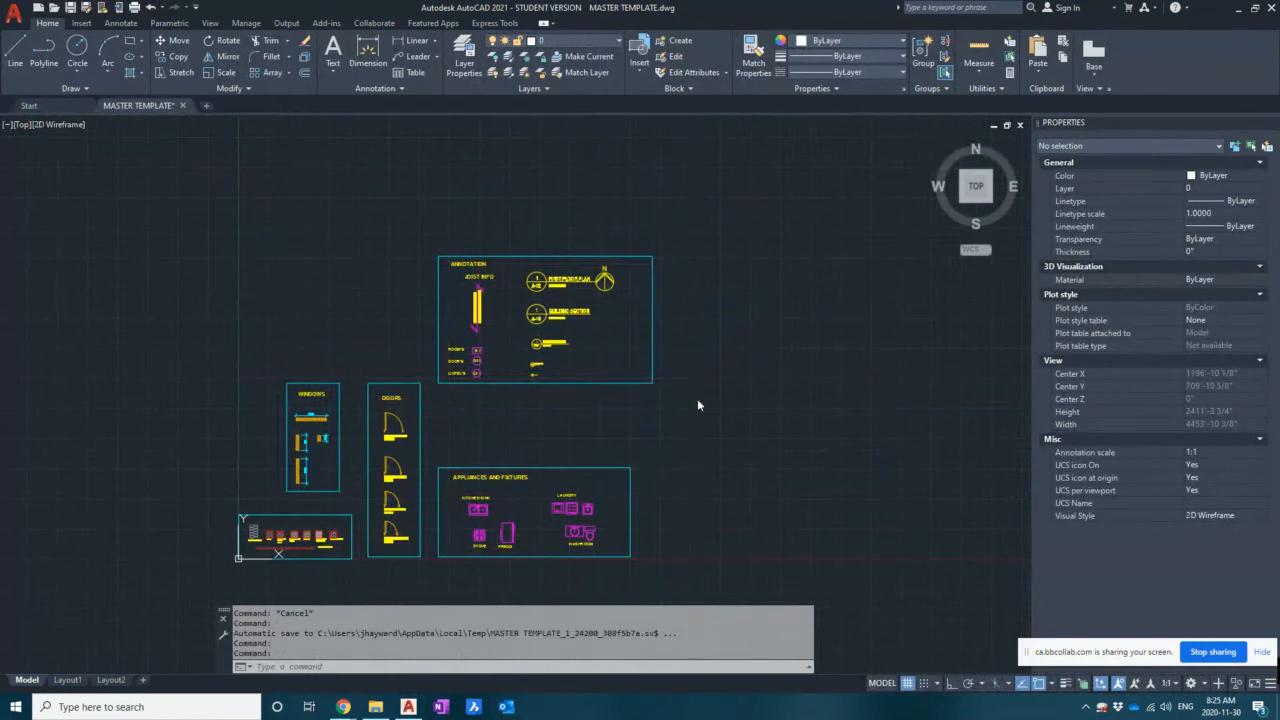
{"action": "key", "text": "ctrl+s"}
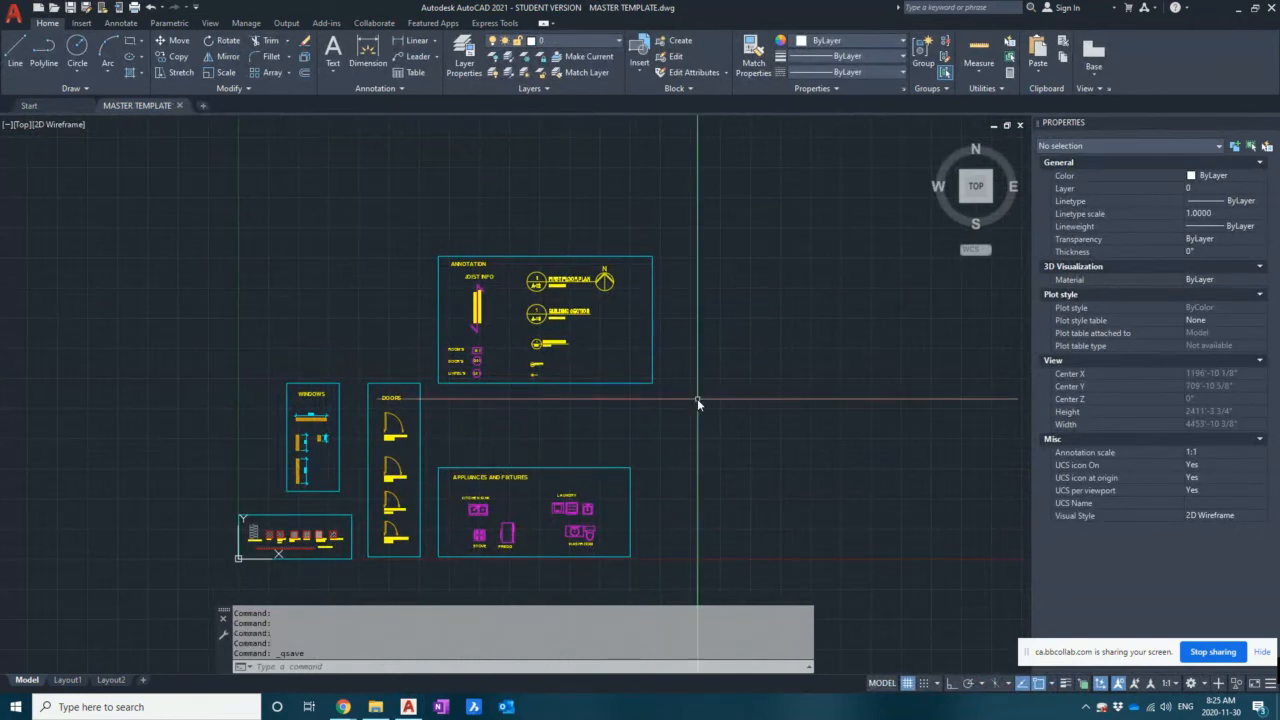
- Open the Test #3 drawing from the Module 4 folder of ARC 114 - CAD 1
{"action": "left_click", "coordinate": [54, 7]}
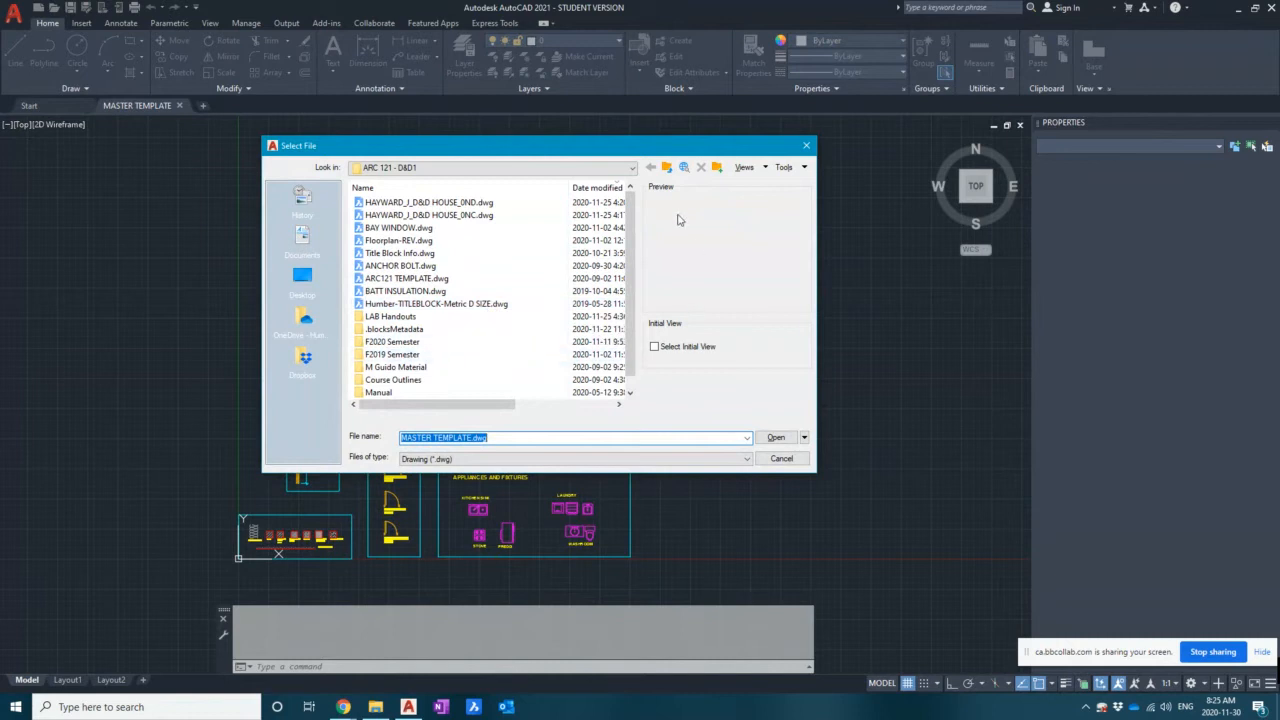
{"action": "left_click", "coordinate": [667, 167]}
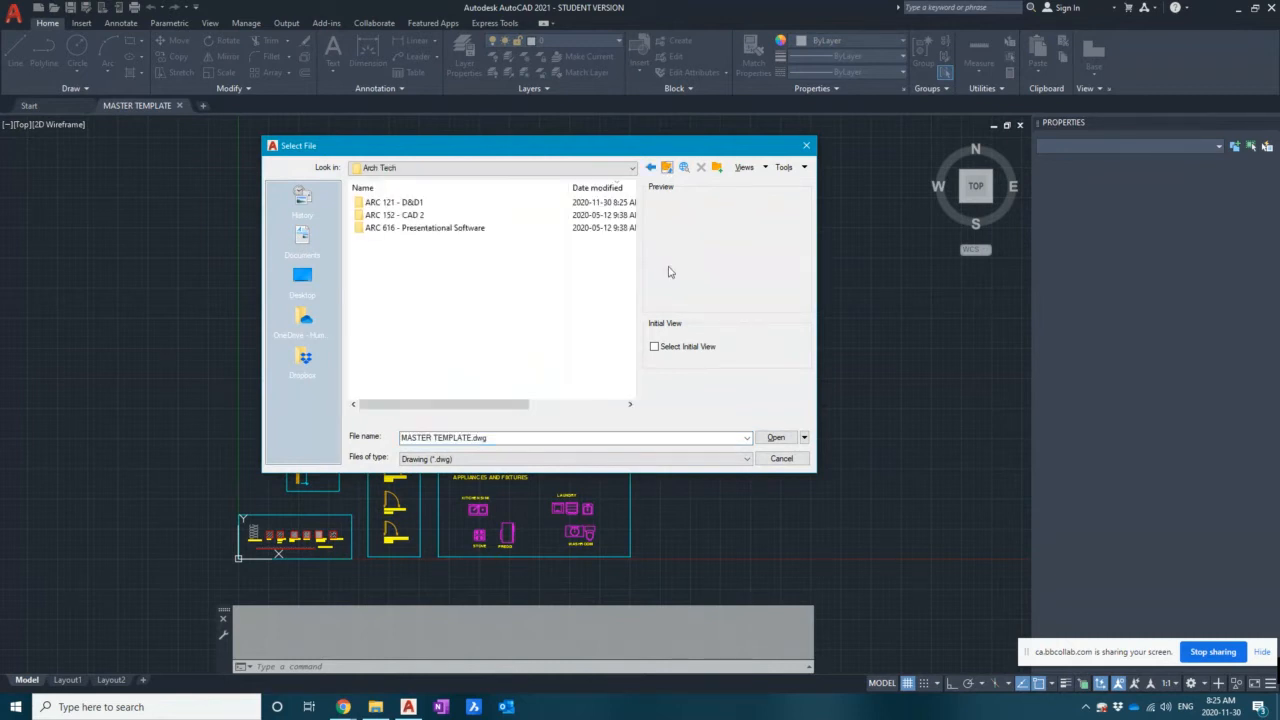
{"action": "left_click", "coordinate": [667, 167]}
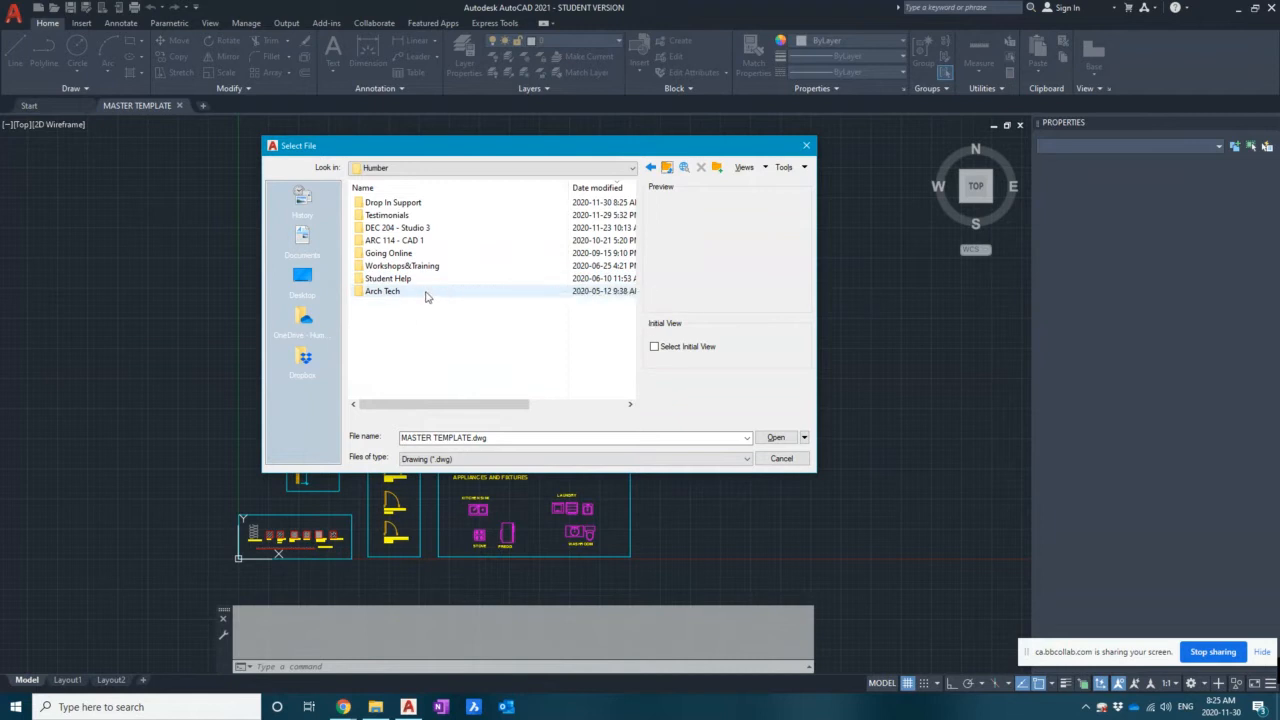
{"action": "double_click", "coordinate": [410, 241]}
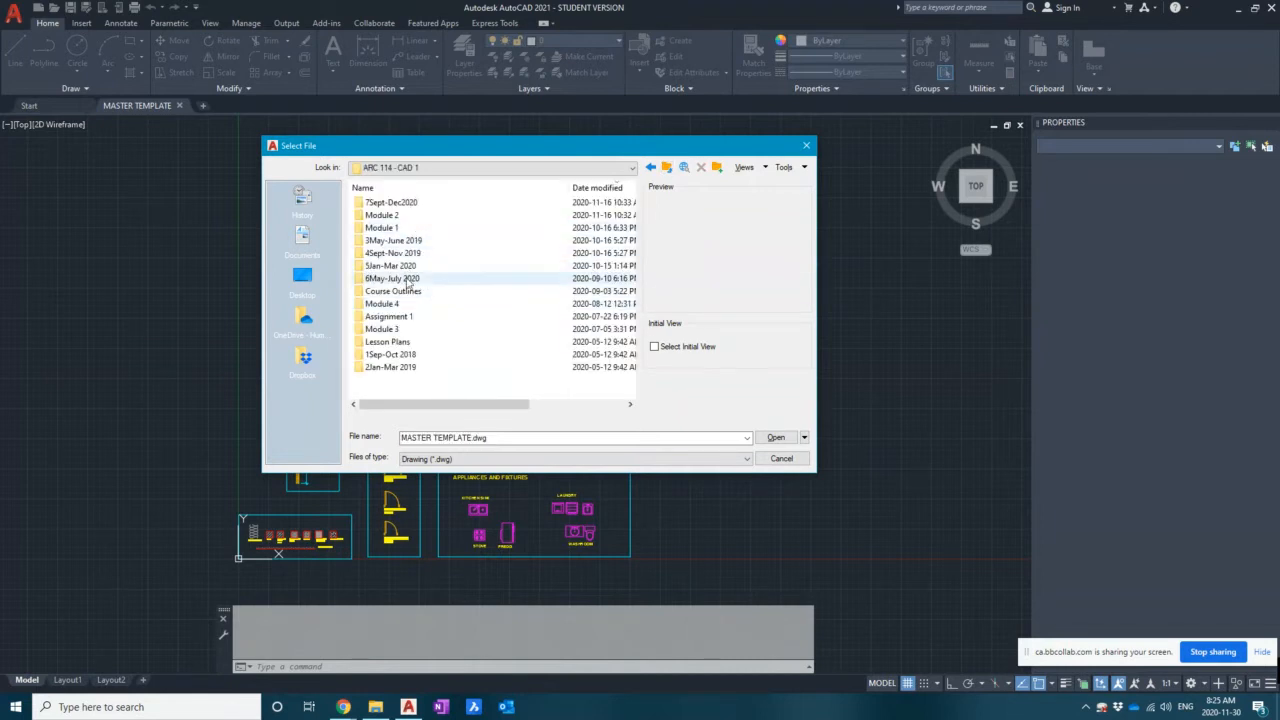
{"action": "left_click", "coordinate": [440, 190]}
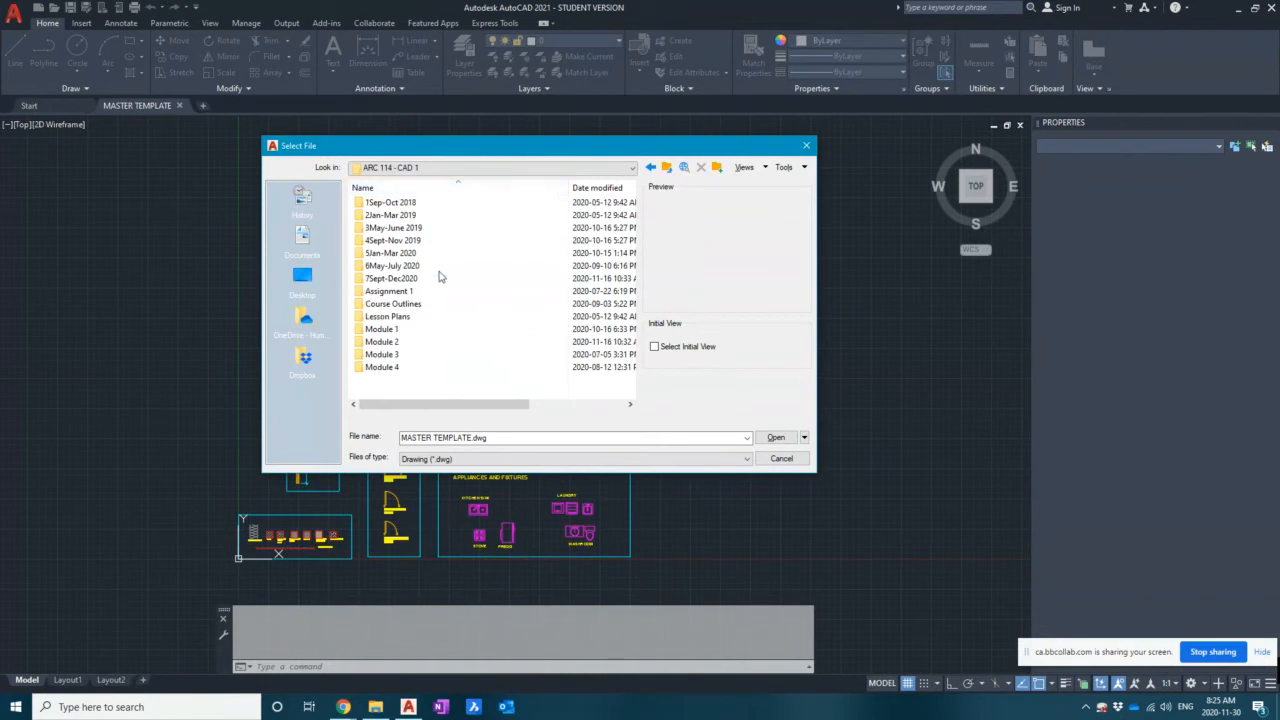
{"action": "double_click", "coordinate": [434, 369]}
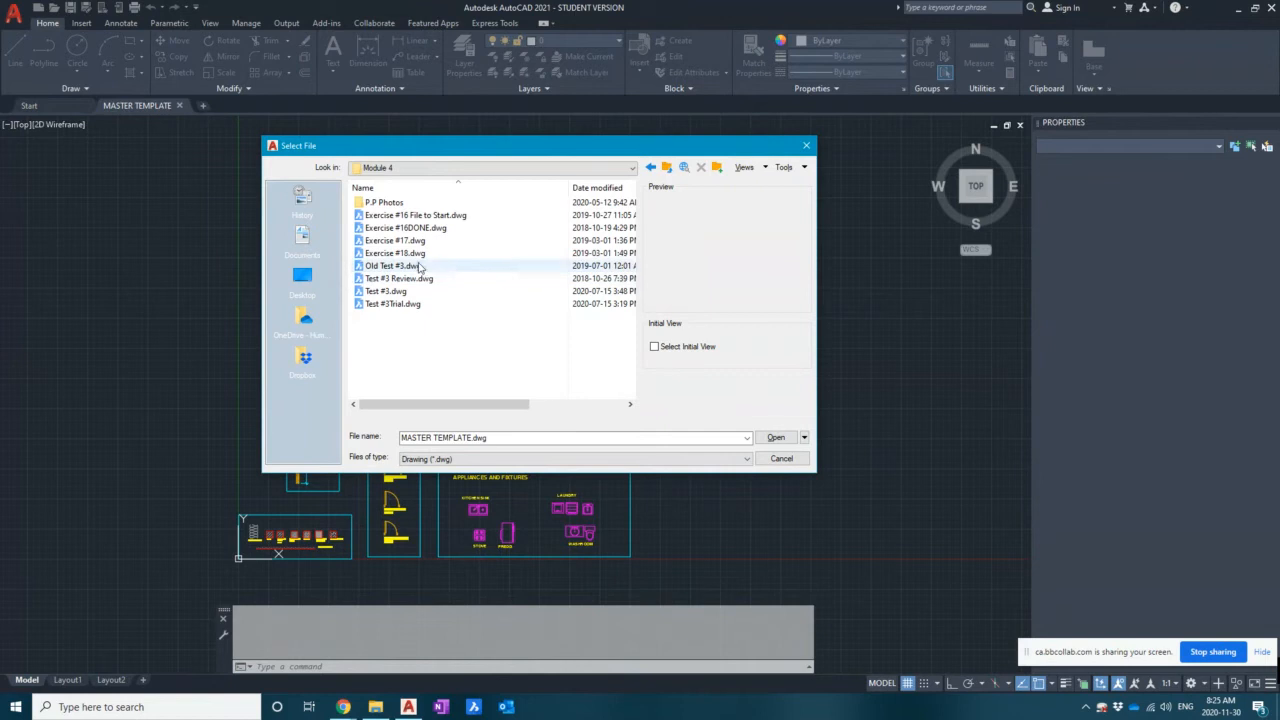
{"action": "left_click", "coordinate": [400, 291]}
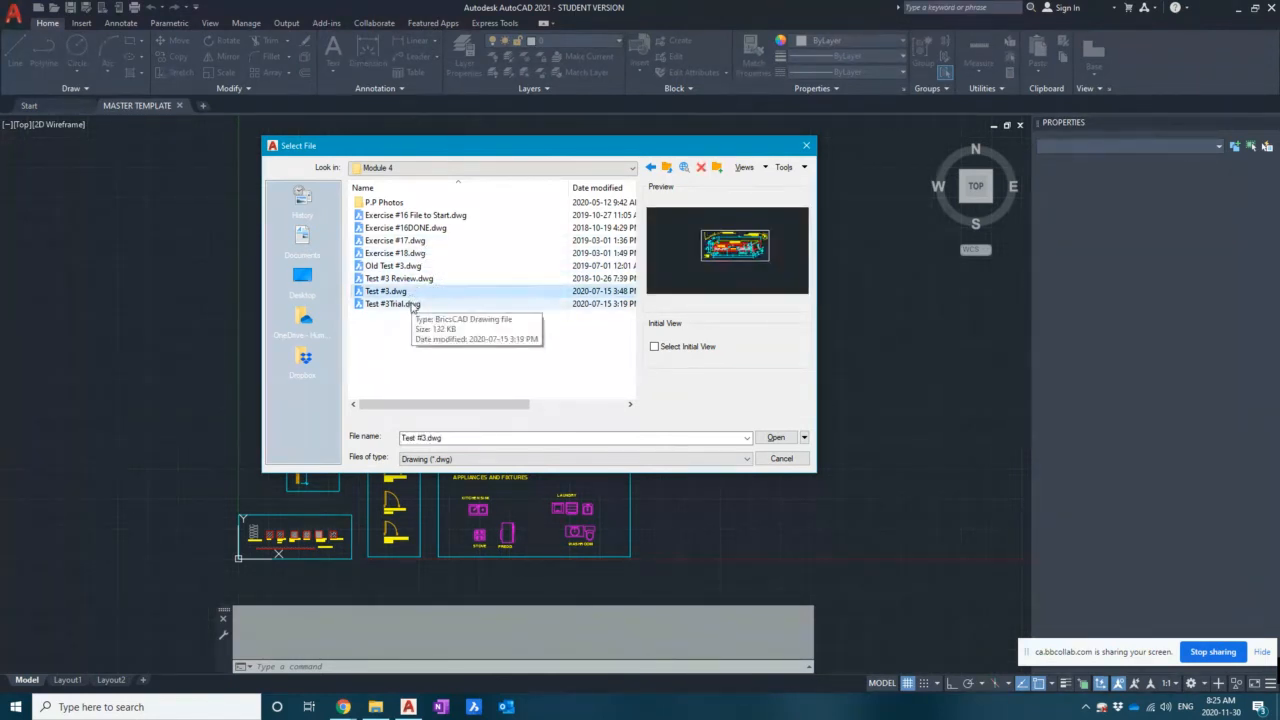
{"action": "left_click", "coordinate": [775, 437]}
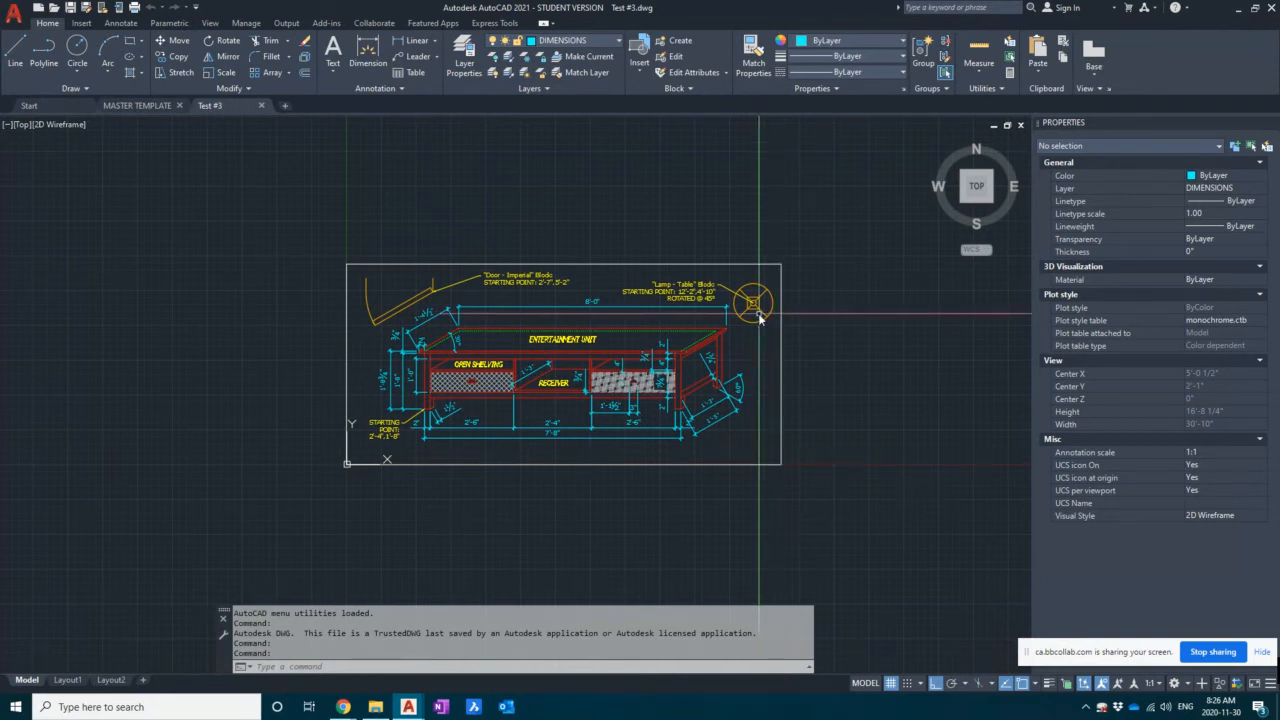
- Copy the STARTING POINT multileader, the 2'-6" dimension beside it and the ENTERTAINMENT UNIT label to the clipboard
{"action": "scroll", "coordinate": [509, 298], "scroll_direction": "up", "scroll_amount": 2}
{"action": "middle_click_drag", "start_coordinate": [580, 313], "coordinate": [500, 301]}
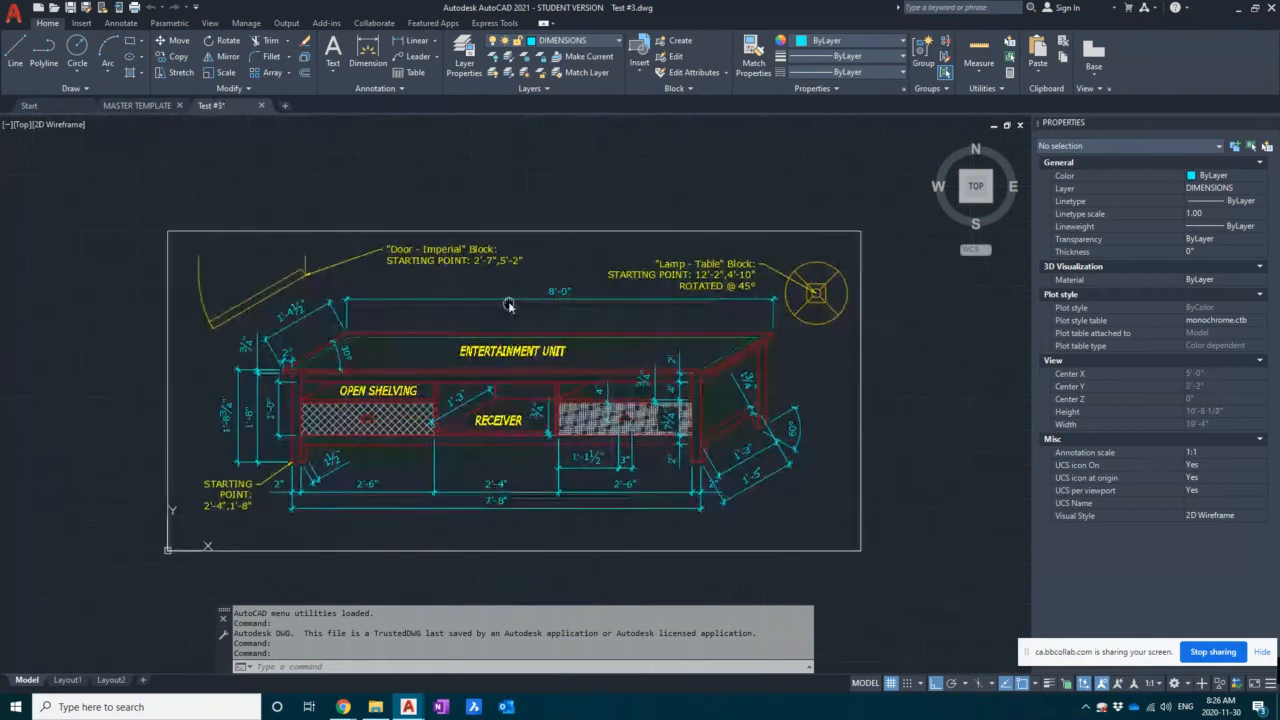
{"action": "left_click", "coordinate": [245, 487]}
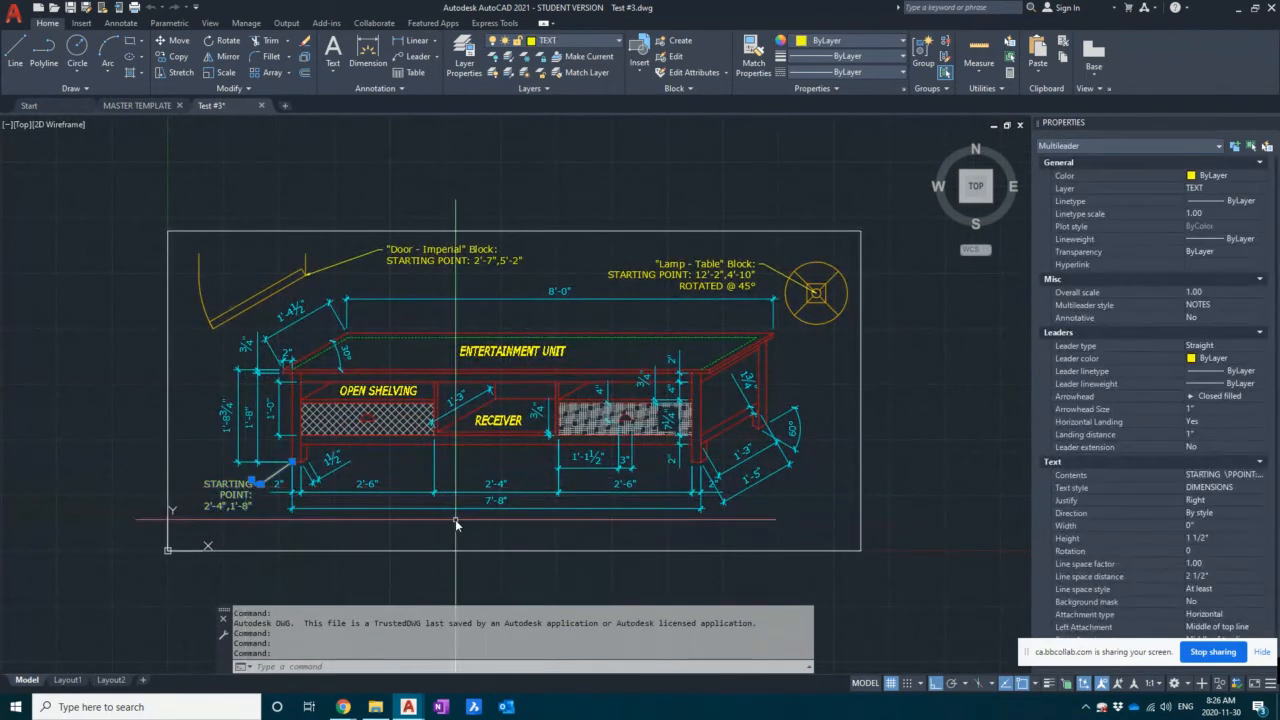
{"action": "left_click", "coordinate": [371, 487]}
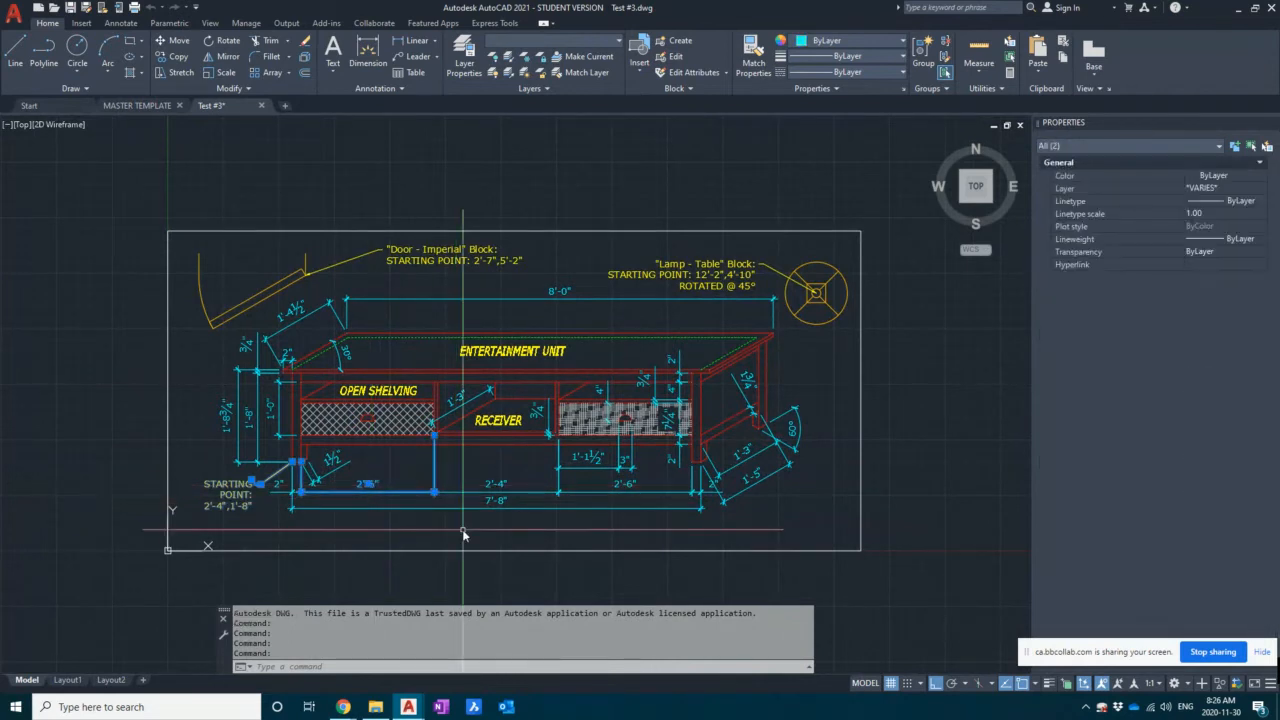
{"action": "left_click", "coordinate": [485, 351]}
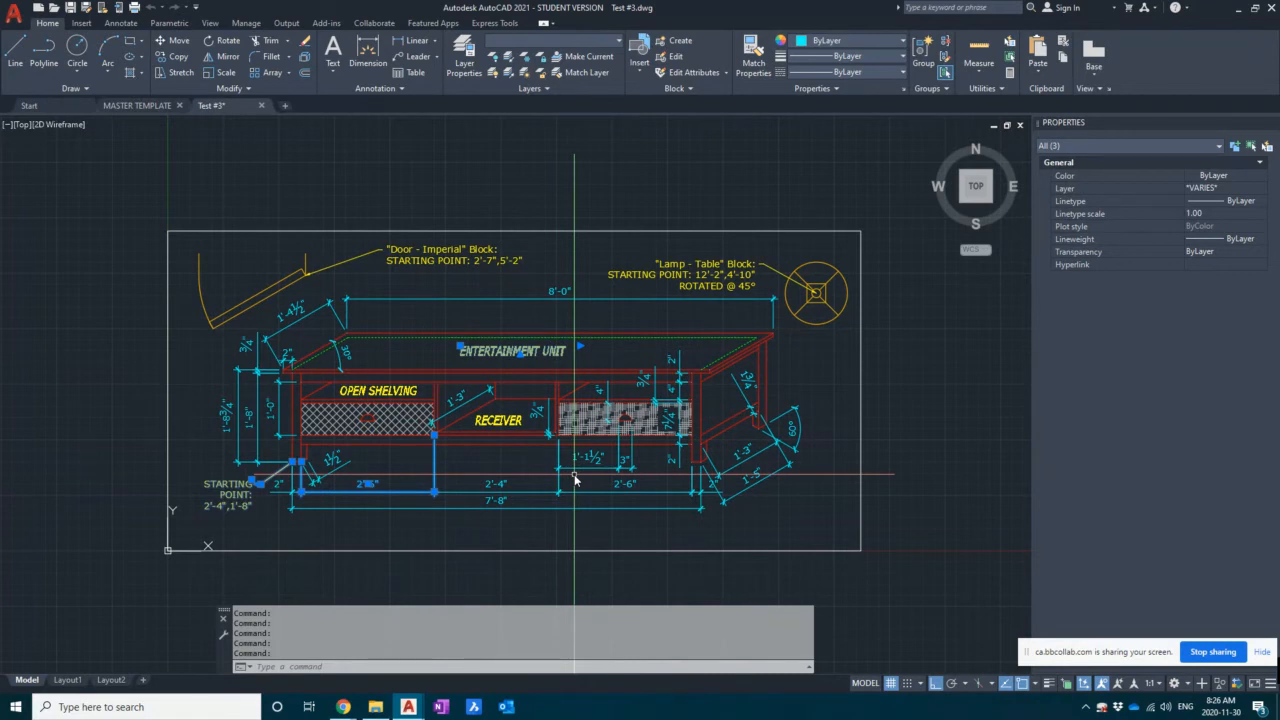
{"action": "key", "text": "ctrl+c"}
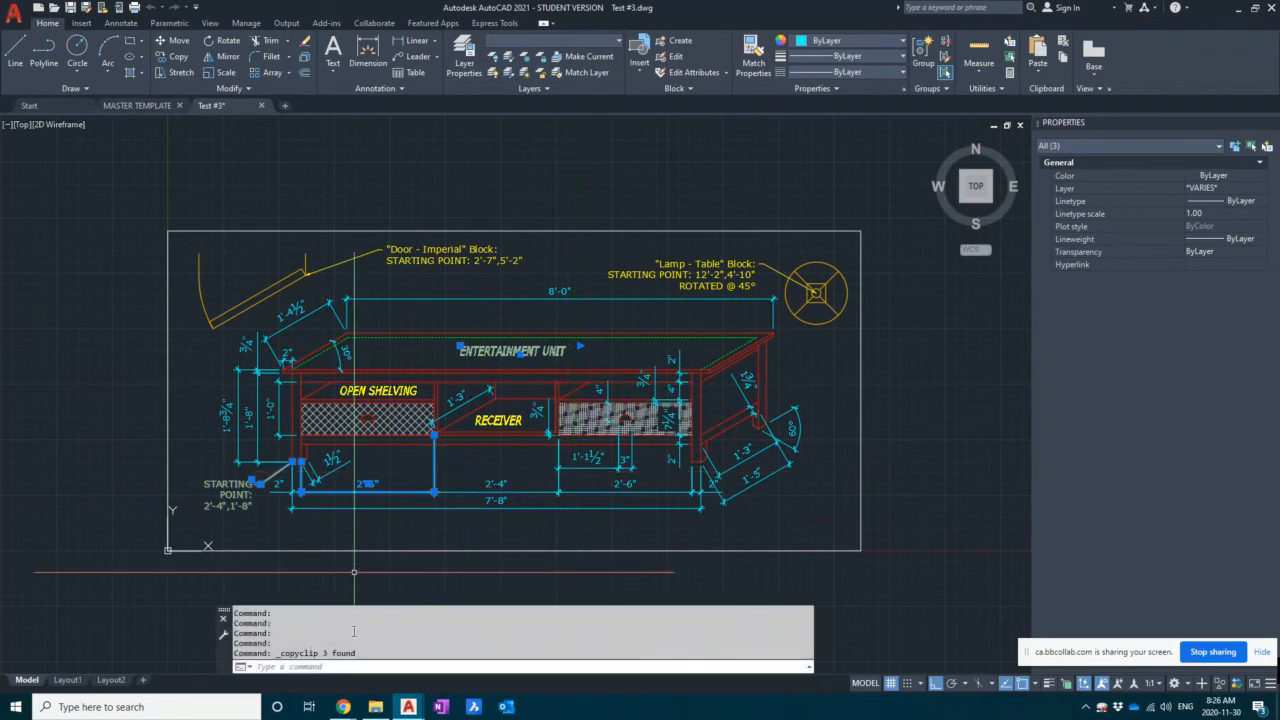
- Paste the copied leader, dimension and label into the MASTER TEMPLATE drawing, in the empty area above the WINDOWS group
{"action": "left_click", "coordinate": [137, 105]}
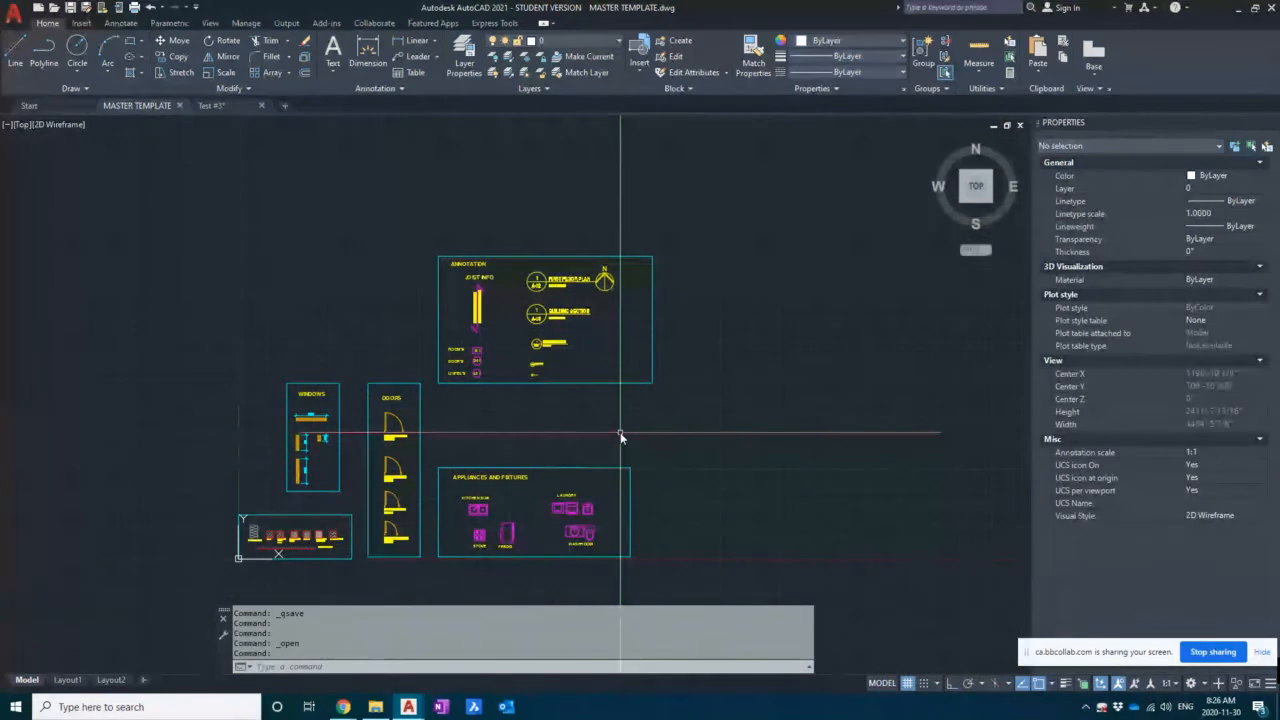
{"action": "key", "text": "ctrl+v"}
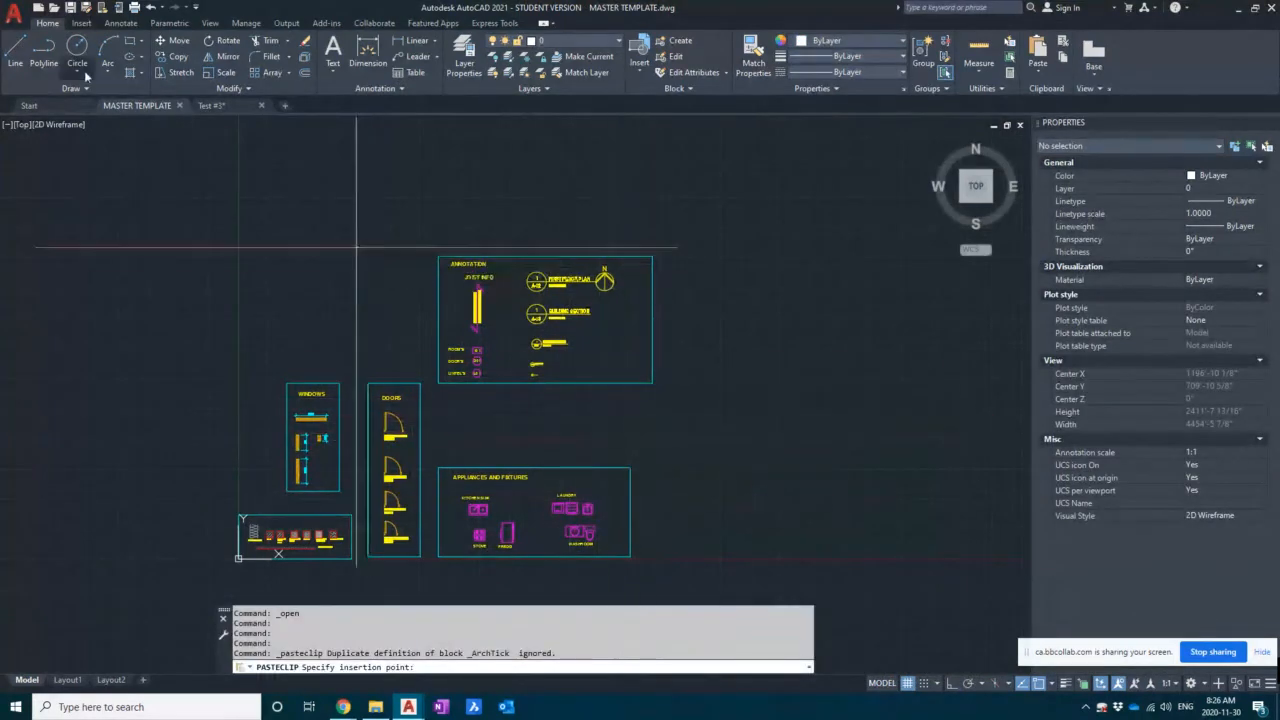
{"action": "left_click", "coordinate": [288, 318]}
{"action": "scroll", "coordinate": [290, 318], "scroll_direction": "up", "scroll_amount": 2}
{"action": "scroll", "coordinate": [283, 316], "scroll_direction": "up", "scroll_amount": 9}
{"action": "scroll", "coordinate": [215, 326], "scroll_direction": "up", "scroll_amount": 12}
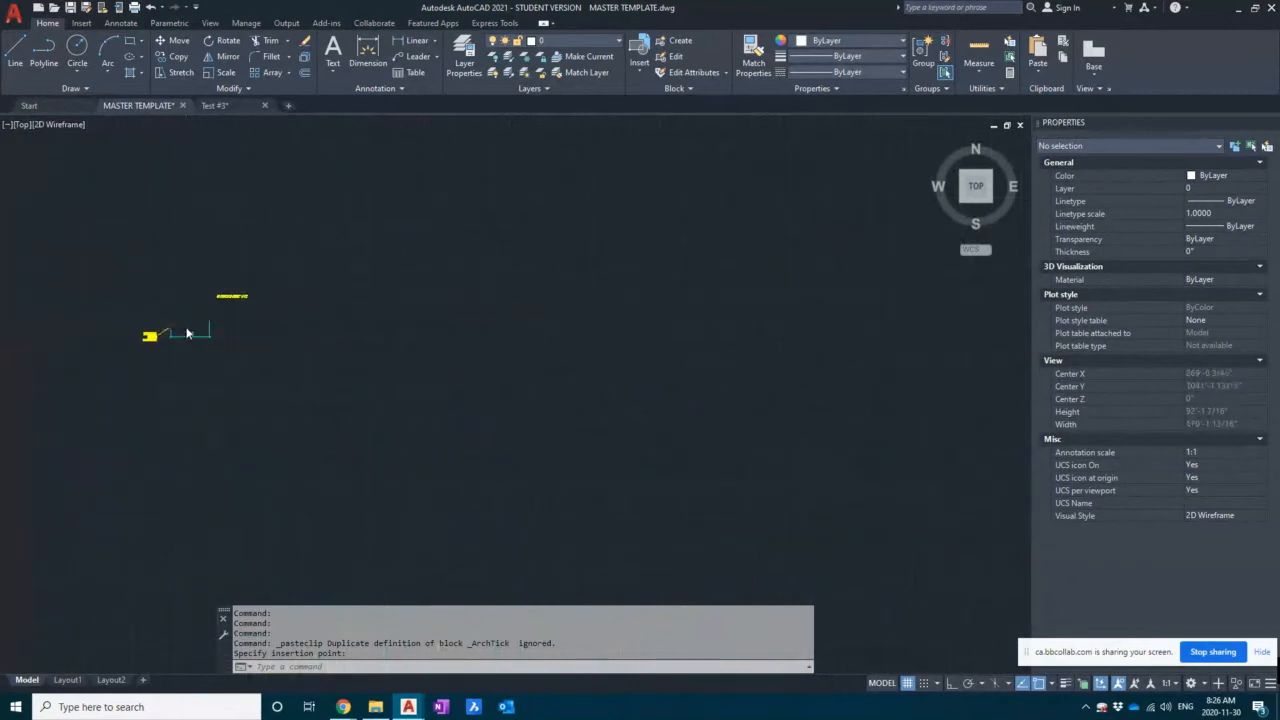
{"action": "middle_click_drag", "start_coordinate": [189, 331], "coordinate": [434, 408]}
{"action": "scroll", "coordinate": [529, 358], "scroll_direction": "up", "scroll_amount": 2}
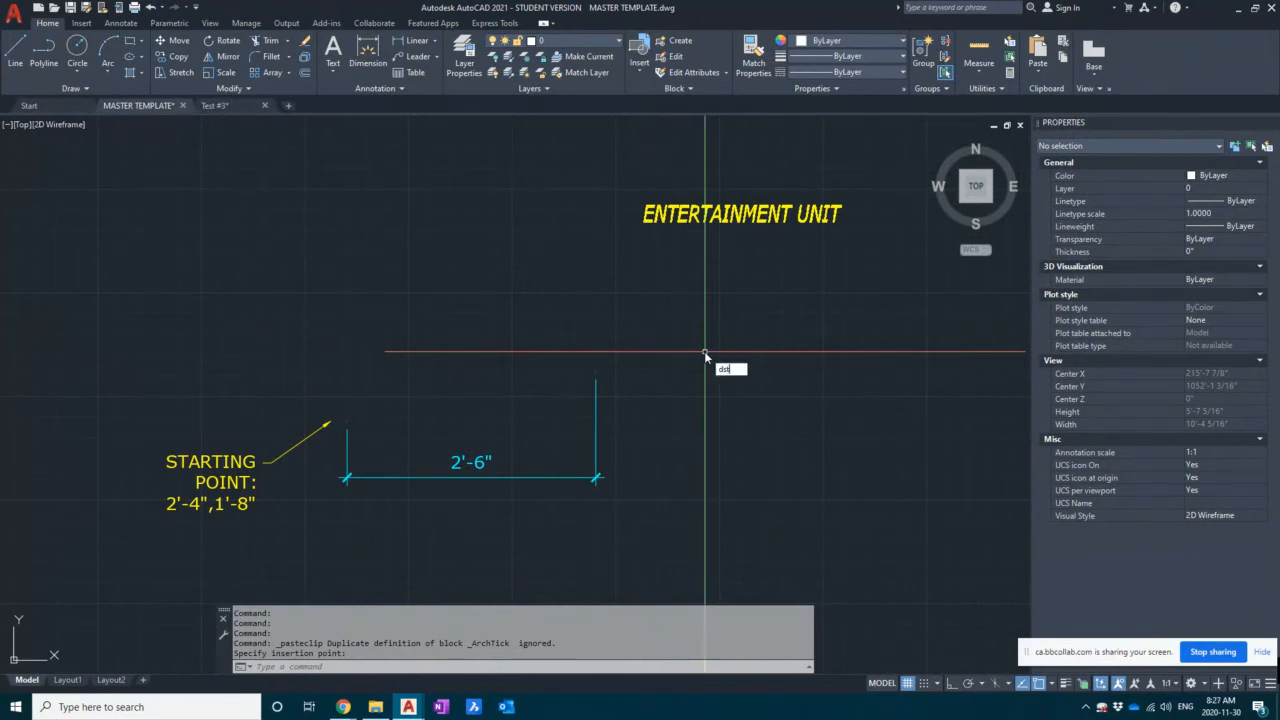
- Review the template's dimension styles DIM X25, DIM X5, DIM X50 and DIMENSIONS in the Dimension Style Manager
{"action": "type", "text": "DST"}
{"action": "key", "text": "Return"}
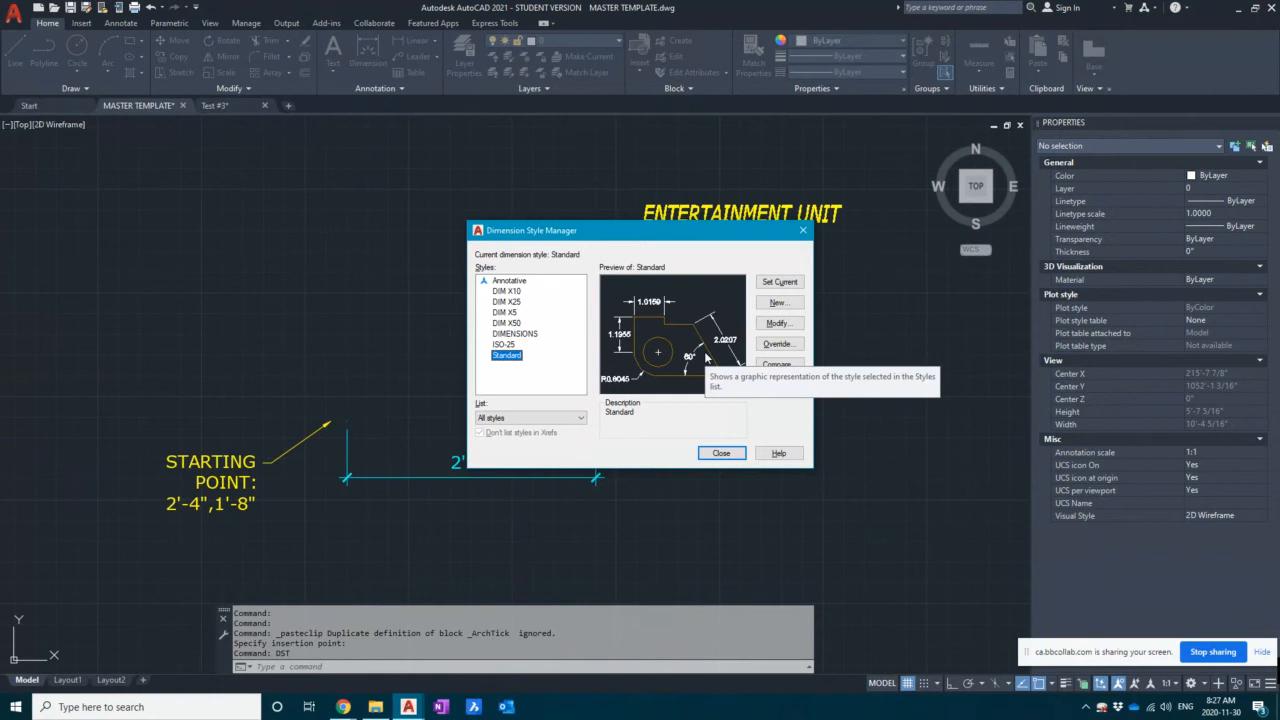
{"action": "left_click", "coordinate": [507, 301]}
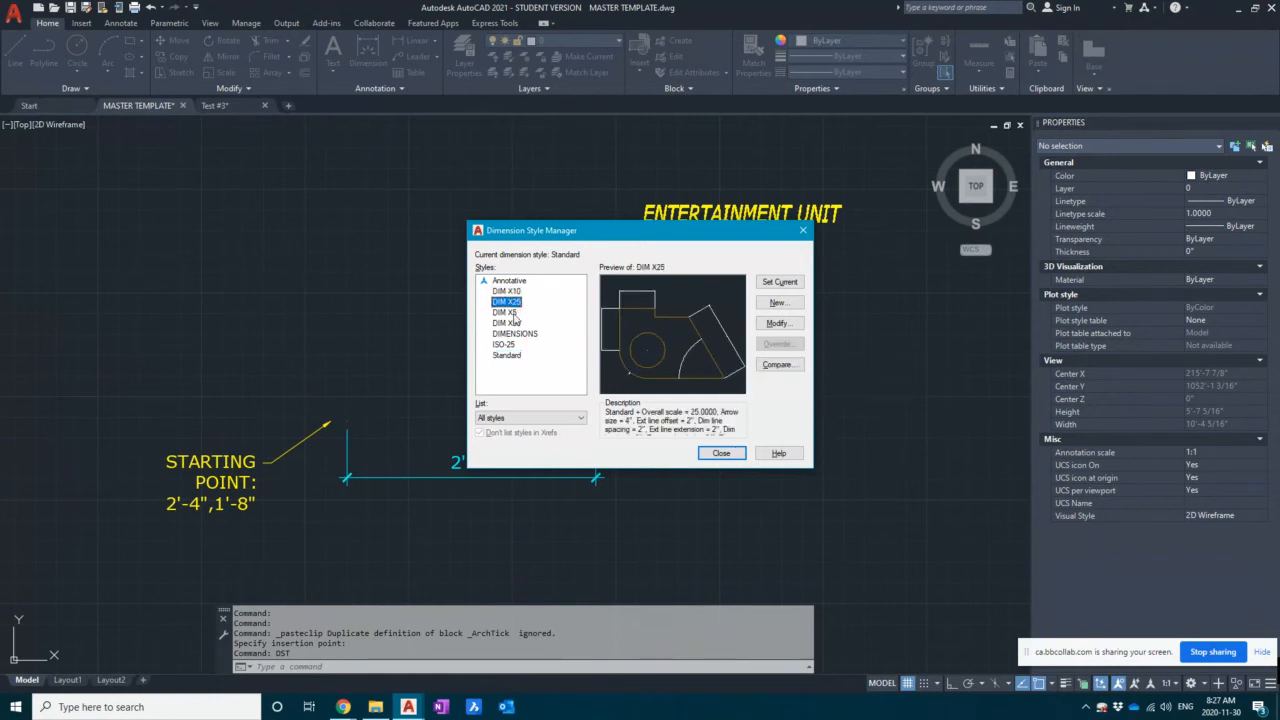
{"action": "left_click", "coordinate": [512, 313]}
{"action": "left_click", "coordinate": [512, 323]}
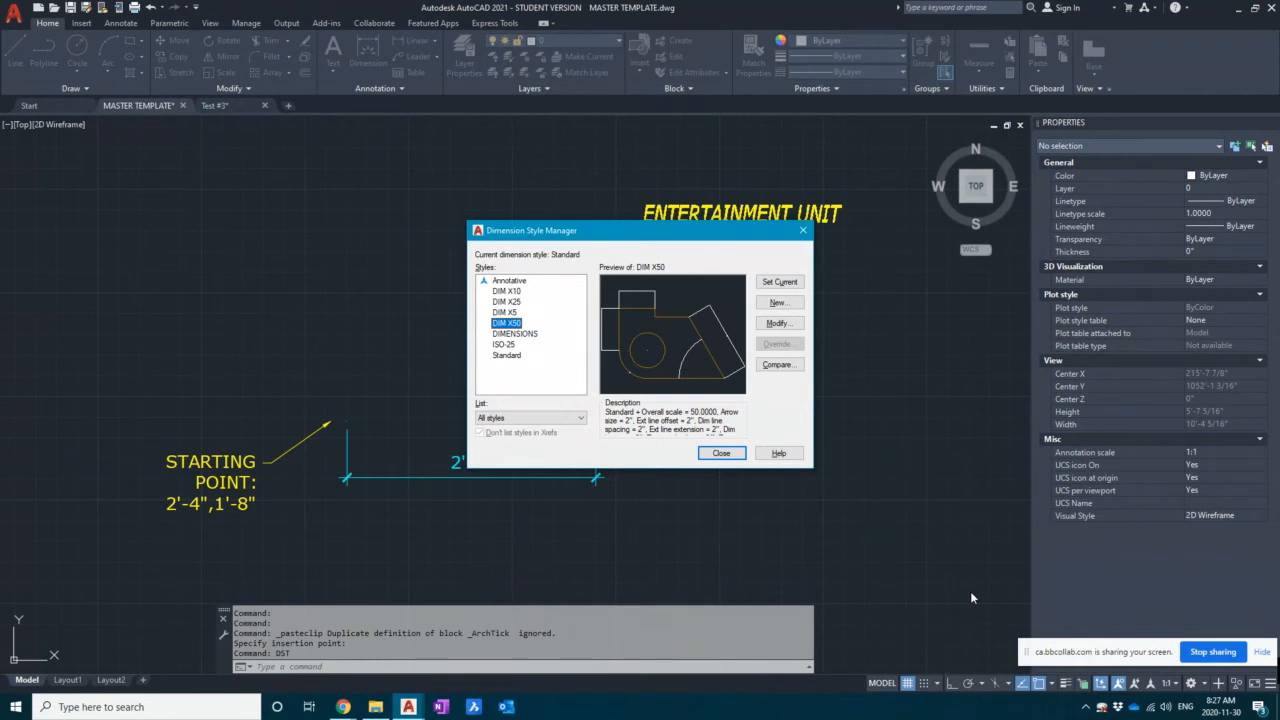
{"action": "left_click", "coordinate": [515, 333]}
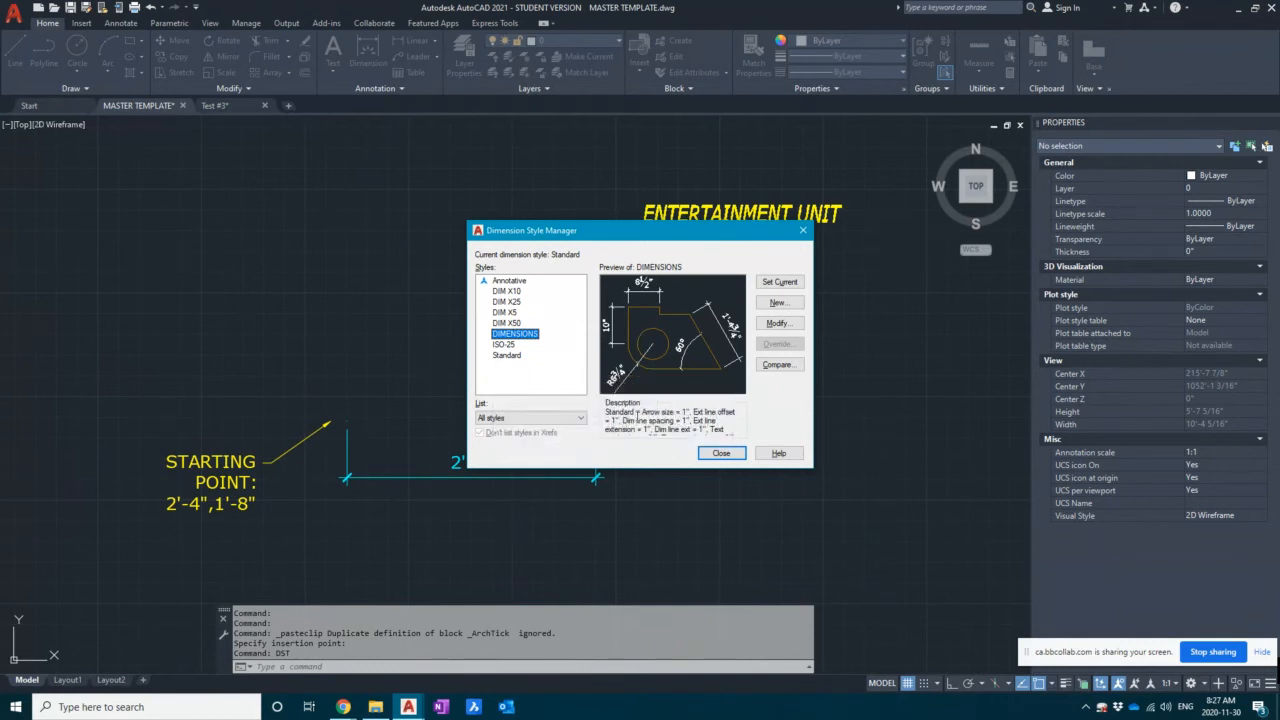
{"action": "left_click", "coordinate": [721, 453]}
{"action": "left_click", "coordinate": [749, 445]}
{"action": "key", "text": "Escape"}
- Review the template's text styles, checking the font and height settings of LEADER and LABELS
{"action": "type", "text": "ST"}
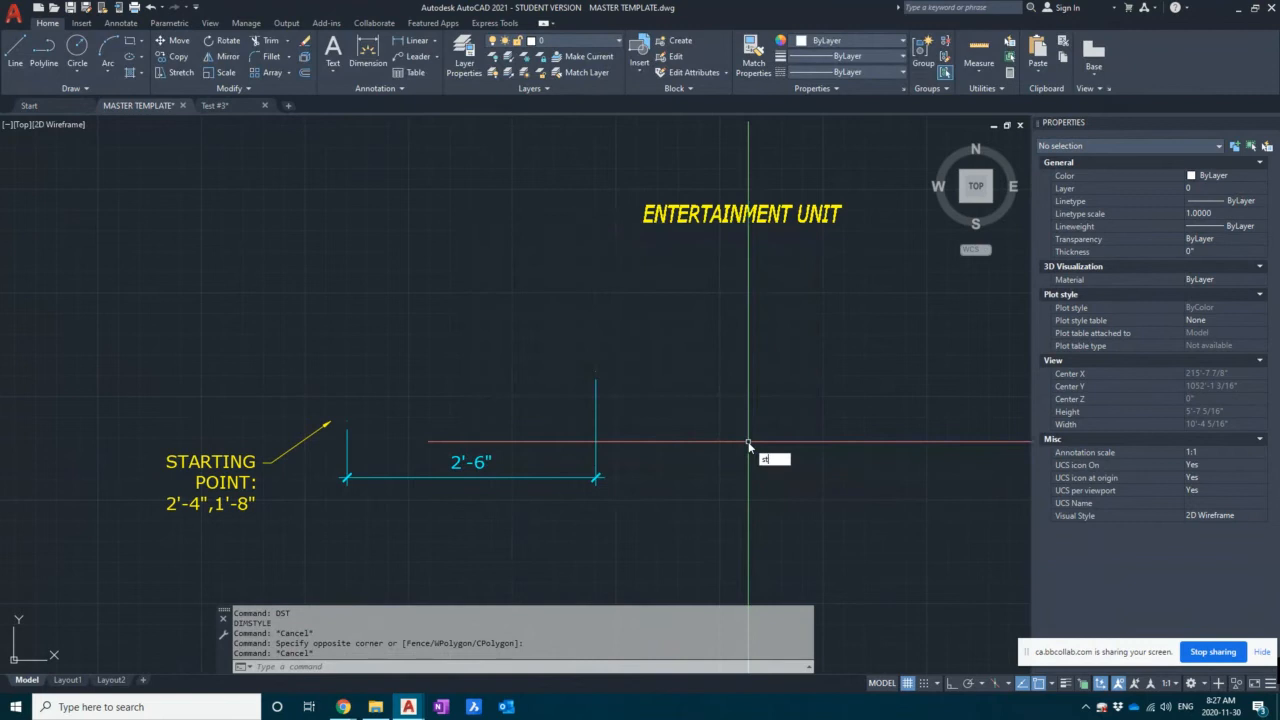
{"action": "key", "text": "Return"}
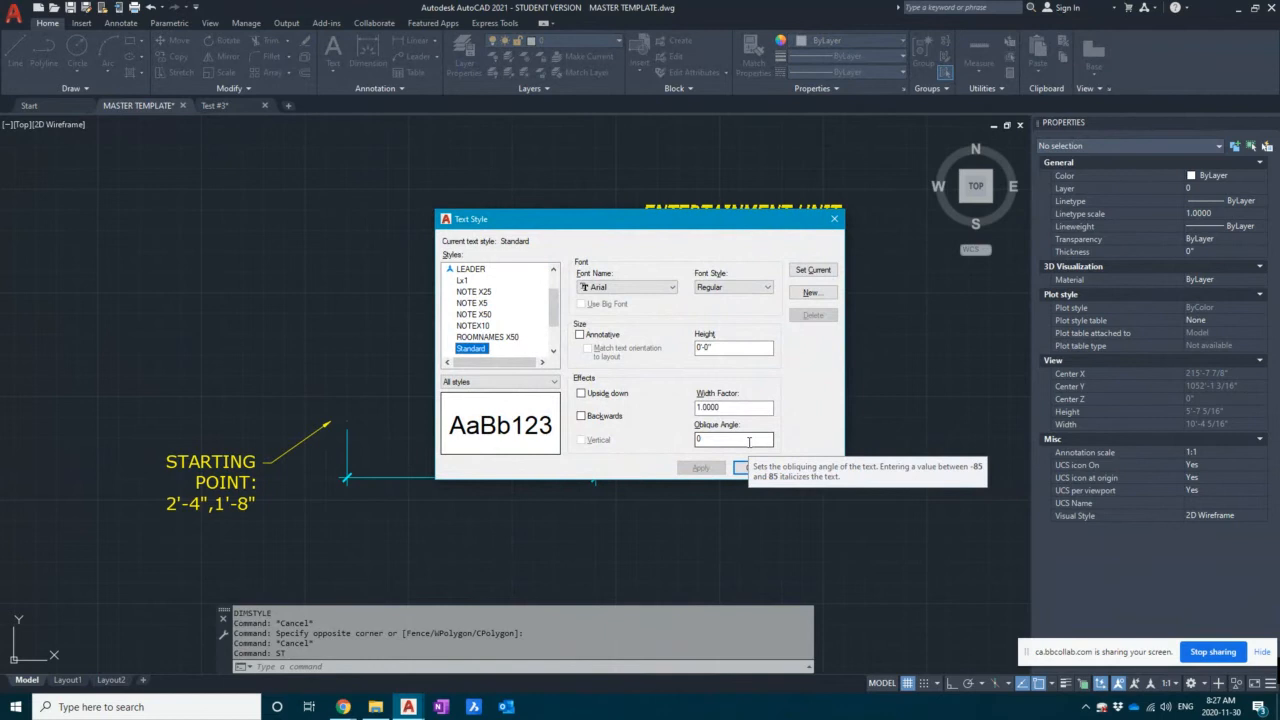
{"action": "left_click_drag", "start_coordinate": [602, 216], "coordinate": [651, 287]}
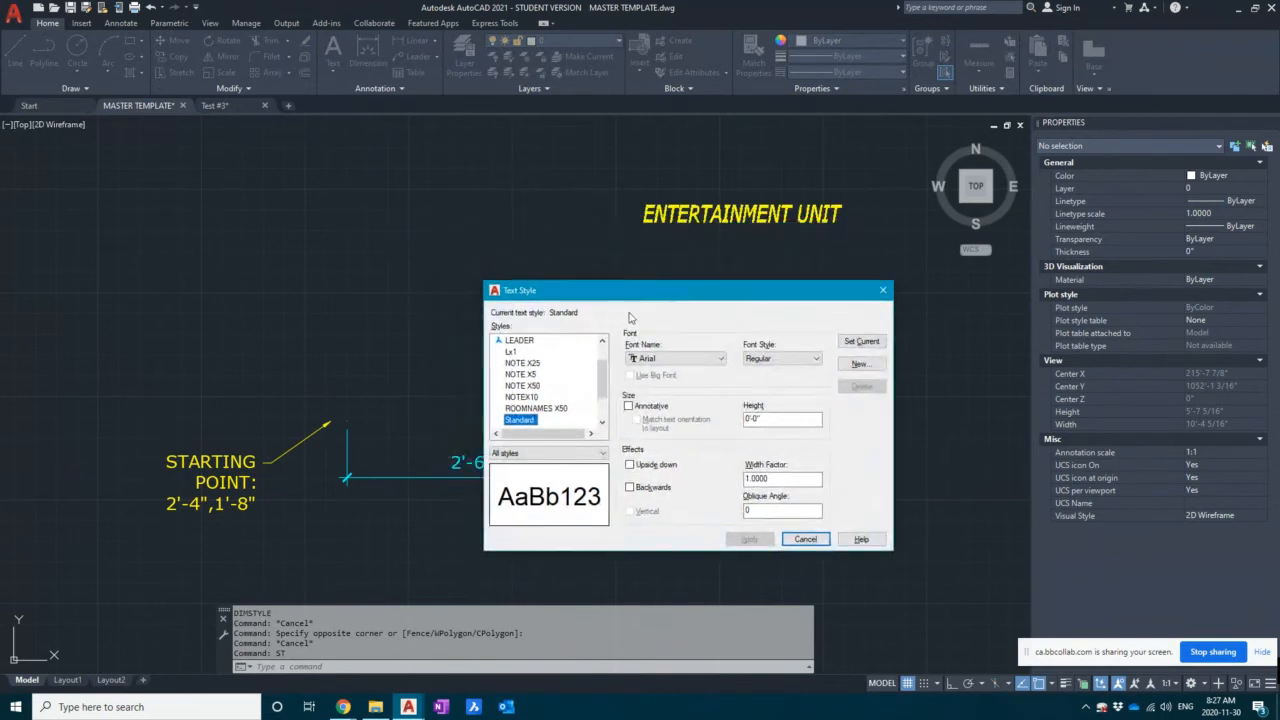
{"action": "scroll", "coordinate": [576, 392], "scroll_direction": "down", "scroll_amount": 2}
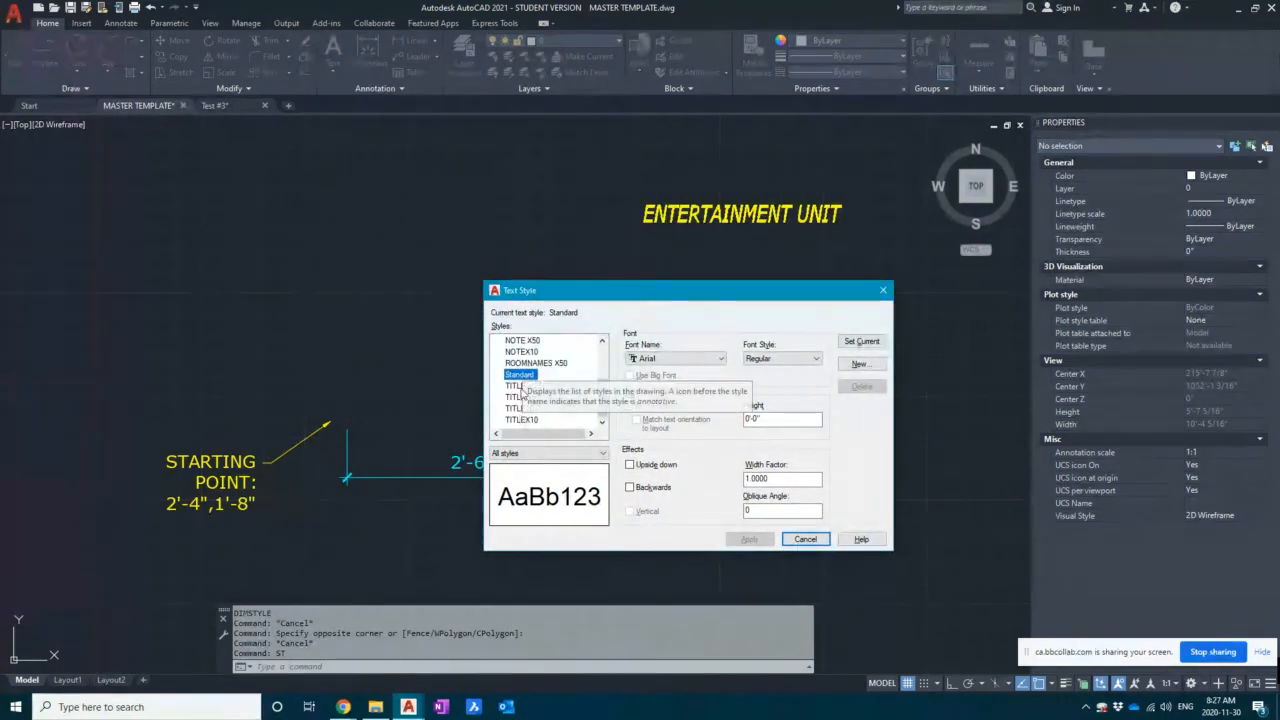
{"action": "scroll", "coordinate": [521, 392], "scroll_direction": "up", "scroll_amount": 3}
{"action": "left_click", "coordinate": [525, 375]}
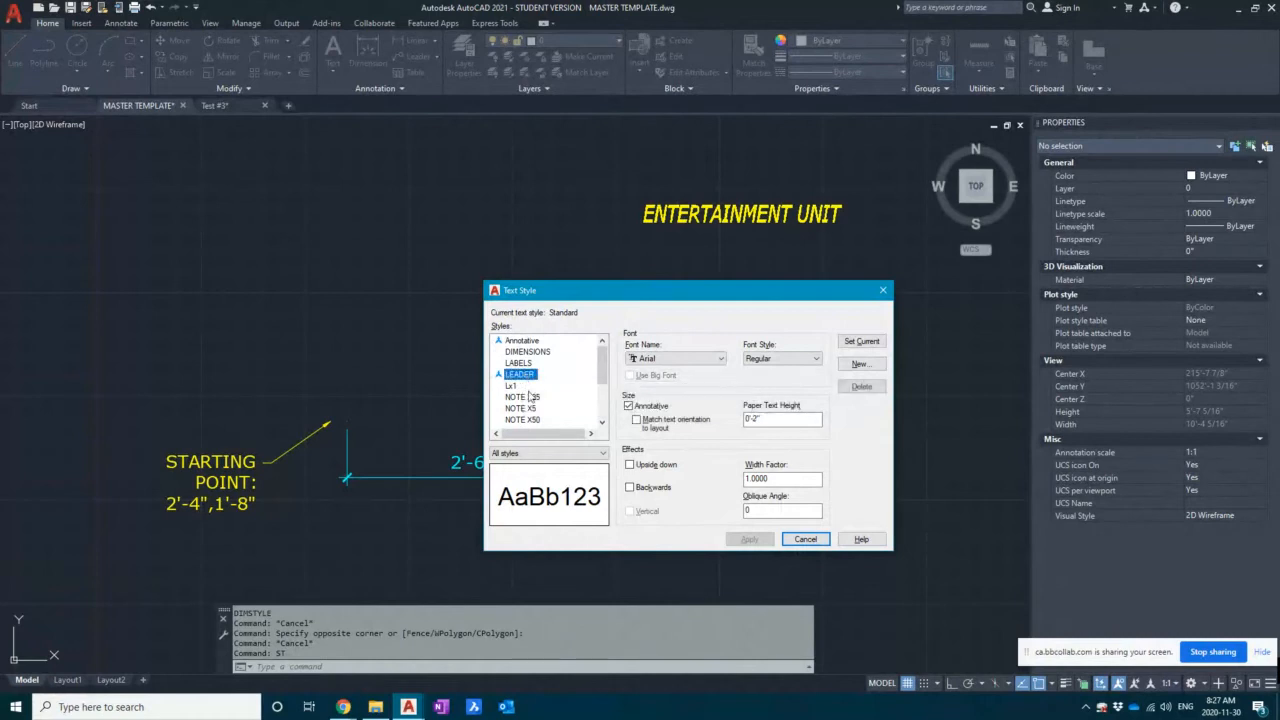
{"action": "left_click", "coordinate": [519, 362]}
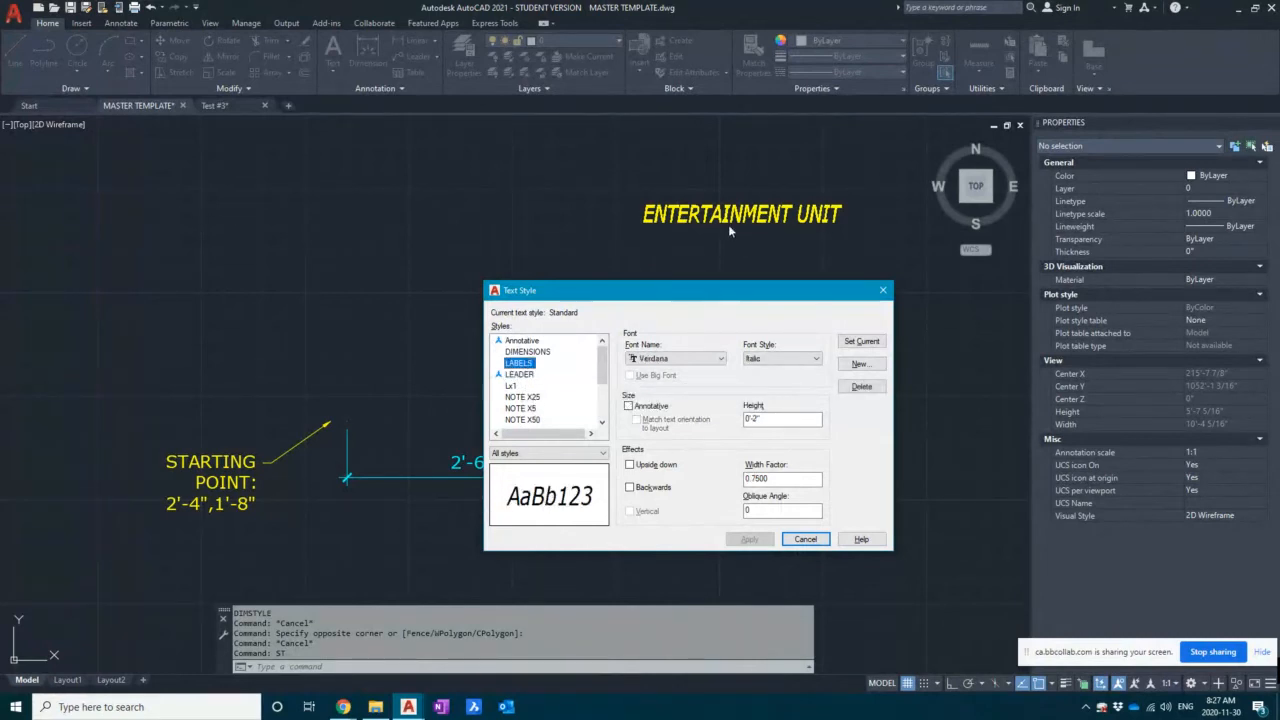
{"action": "scroll", "coordinate": [556, 398], "scroll_direction": "down", "scroll_amount": 3}
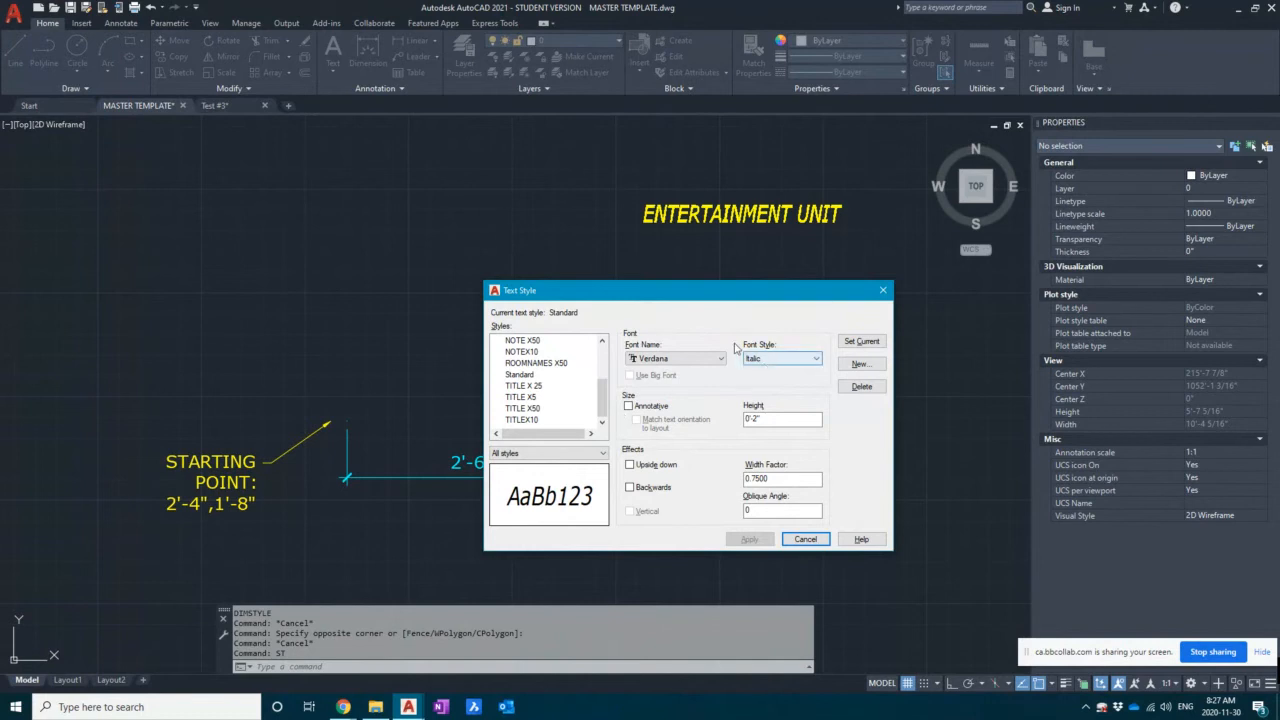
{"action": "left_click", "coordinate": [883, 290]}
{"action": "left_click", "coordinate": [618, 296]}
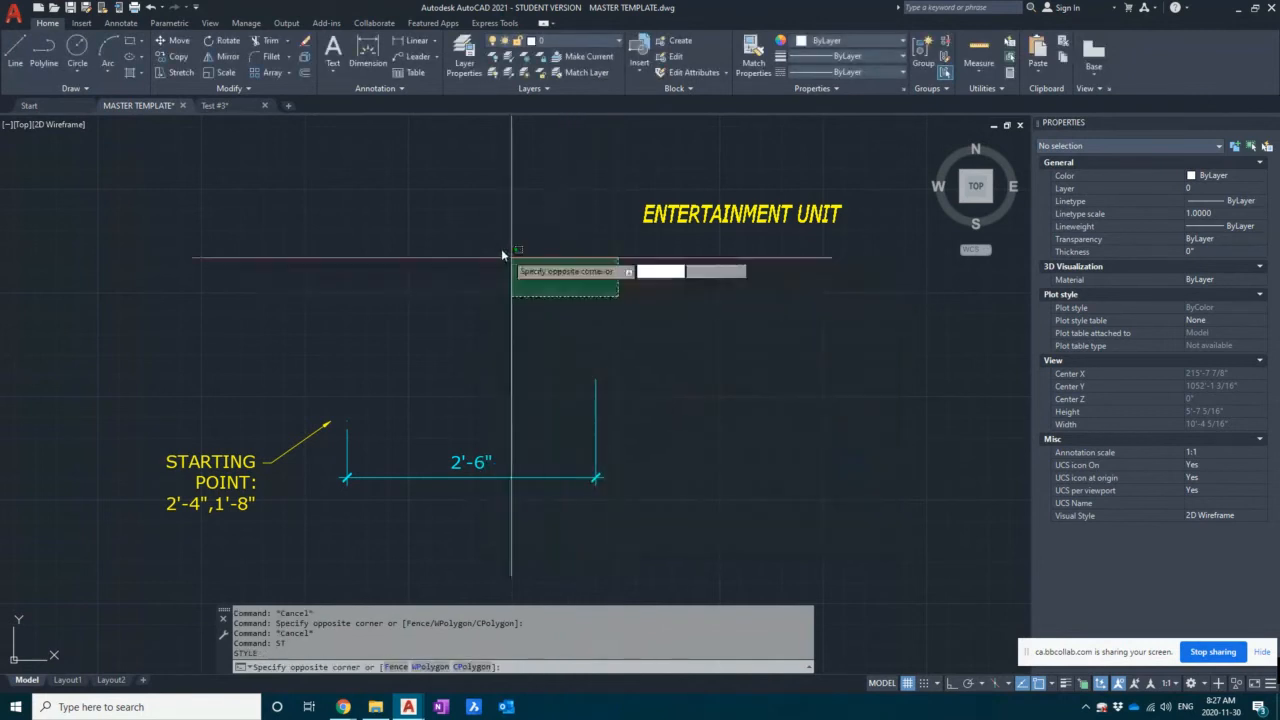
{"action": "left_click", "coordinate": [367, 52]}
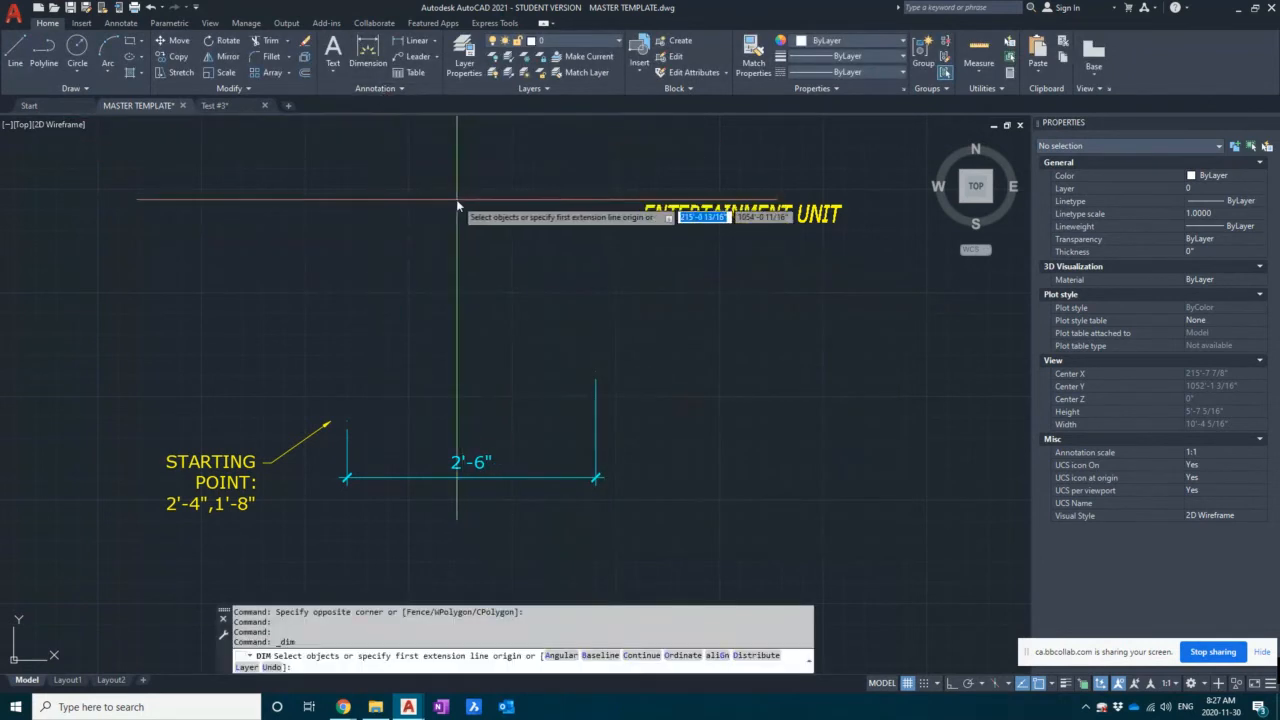
{"action": "key", "text": "Escape"}
{"action": "key", "text": "Escape"}
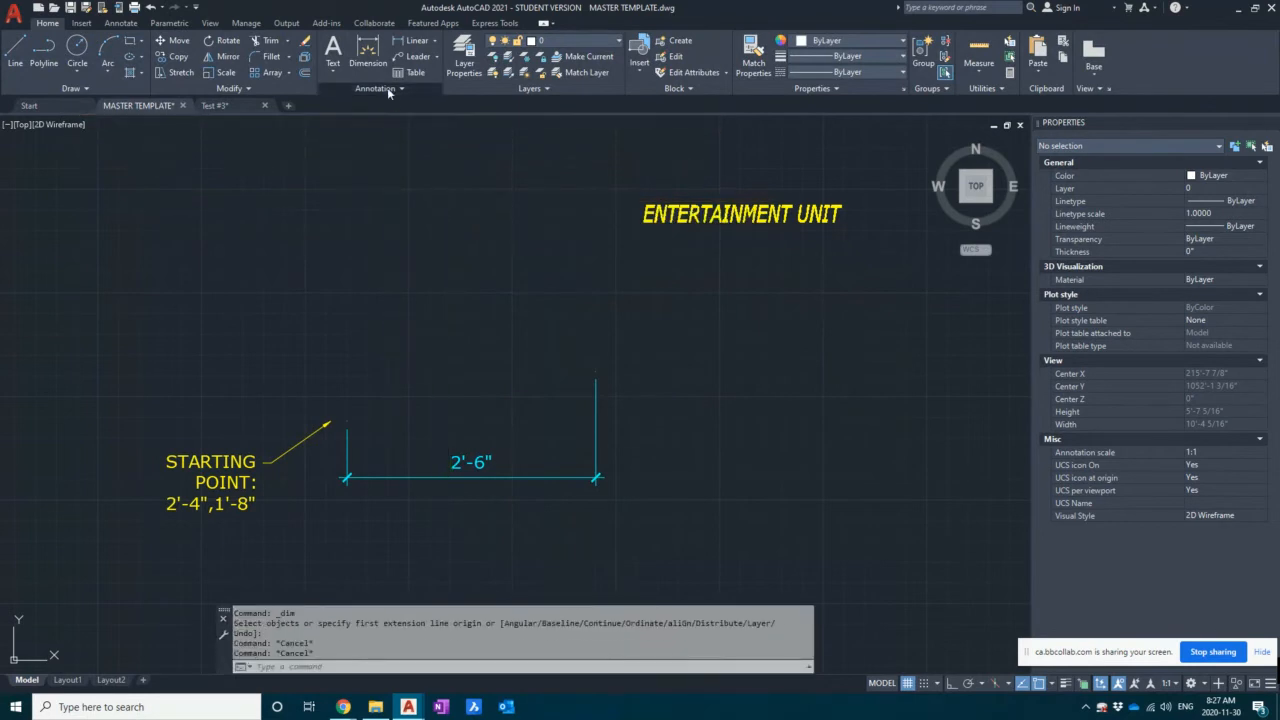
- Check the NOTES multileader style in the Multileader Style Manager
{"action": "left_click", "coordinate": [388, 90]}
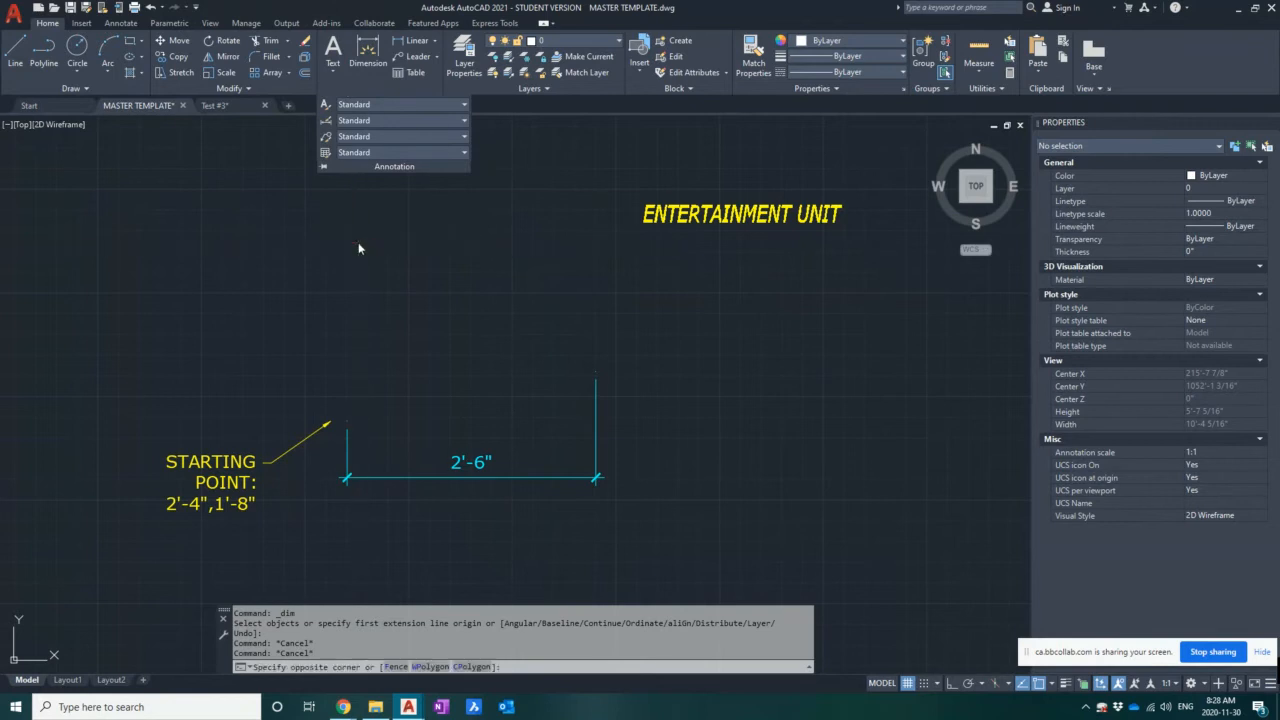
{"action": "left_click", "coordinate": [330, 230]}
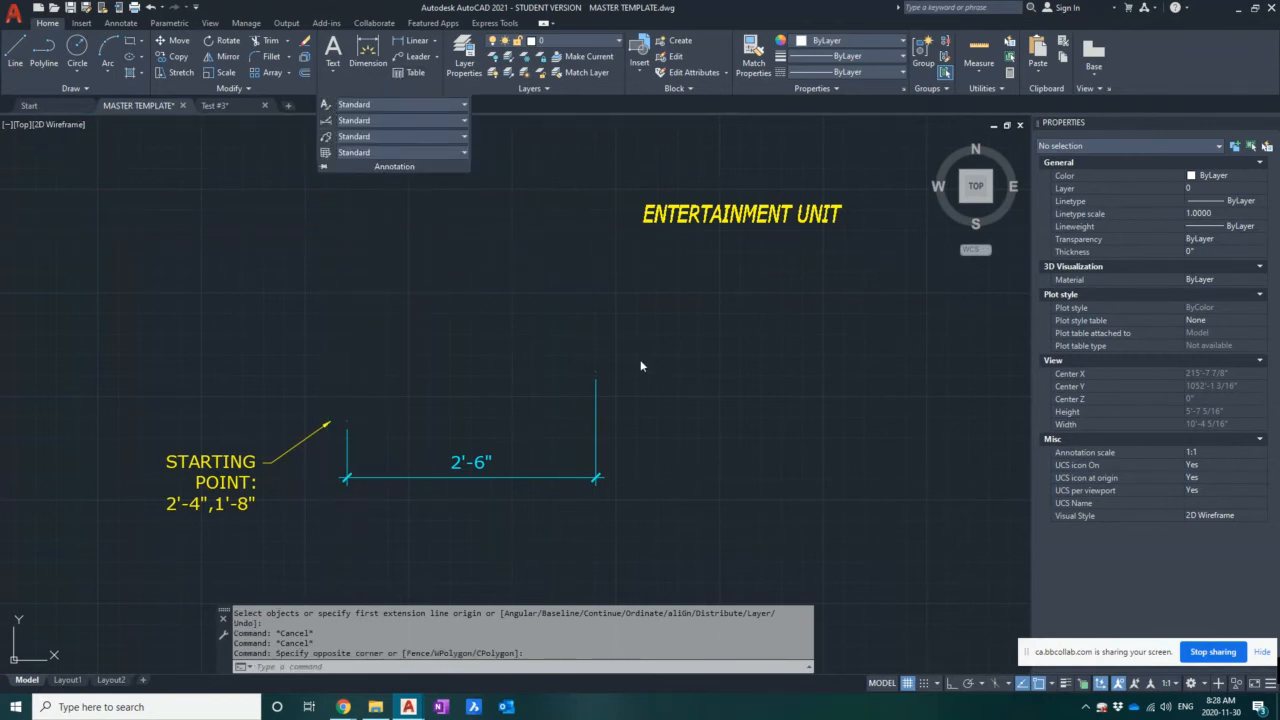
{"action": "left_click", "coordinate": [763, 308]}
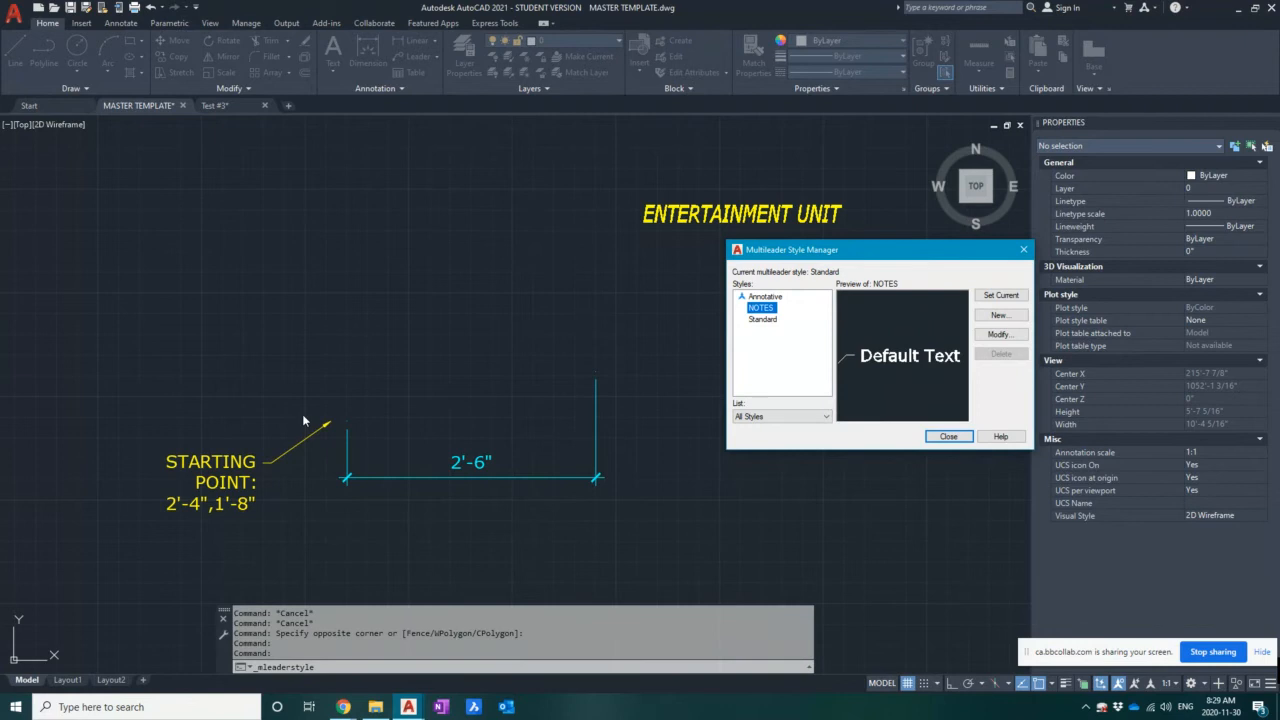
{"action": "left_click", "coordinate": [1023, 249]}
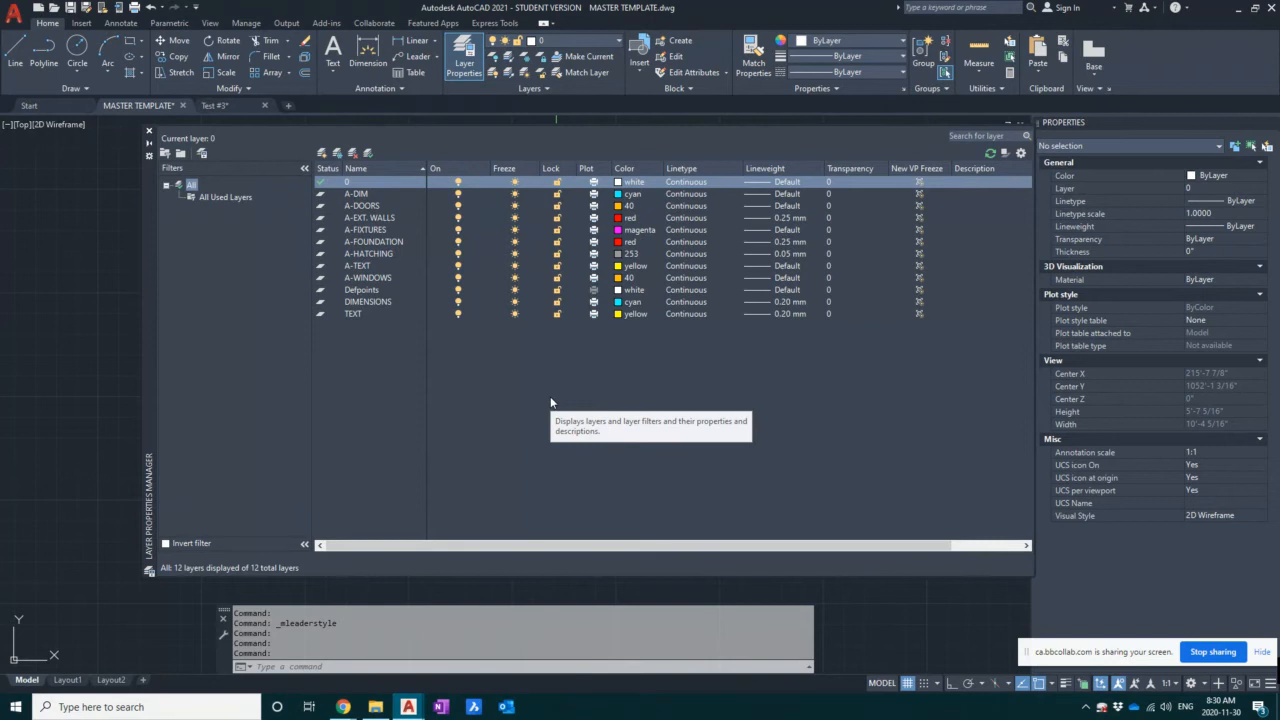
- Compare the properties of the A-DIM and DIMENSIONS layers in the Layer Properties Manager
{"action": "left_click", "coordinate": [361, 195]}
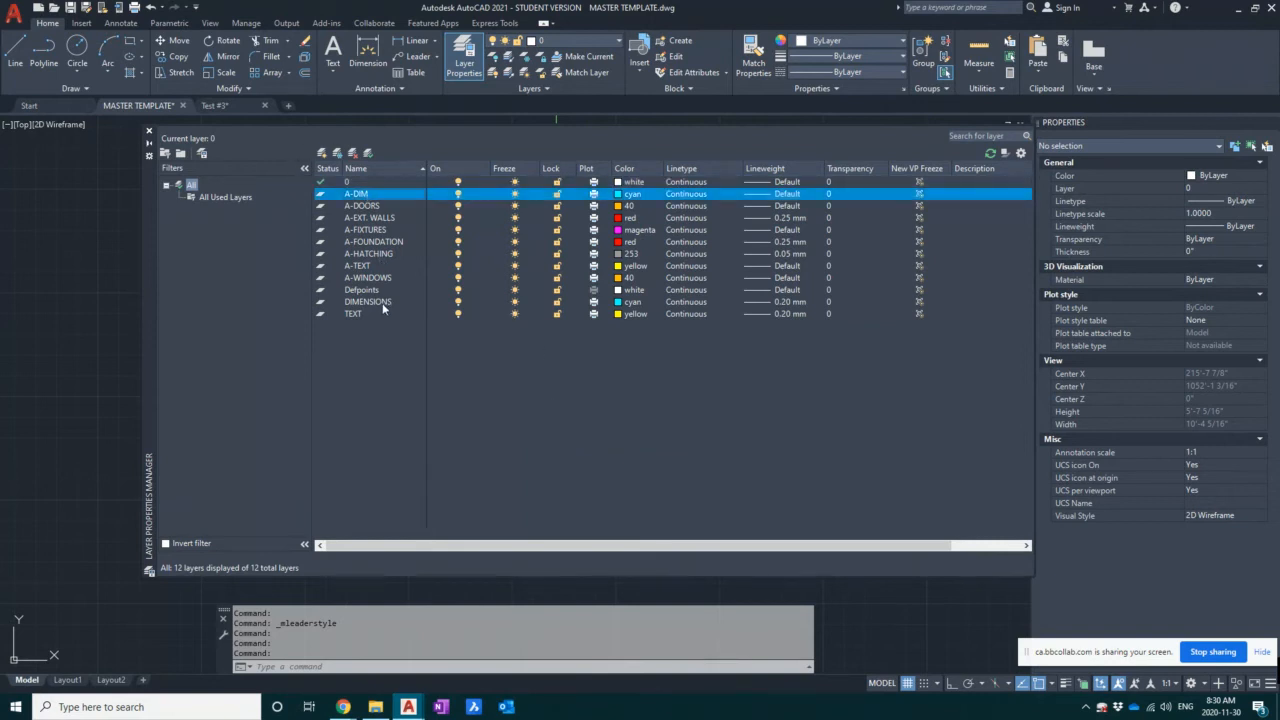
{"action": "left_click", "coordinate": [381, 303]}
{"action": "left_click", "coordinate": [380, 192]}
{"action": "left_click", "coordinate": [372, 303]}
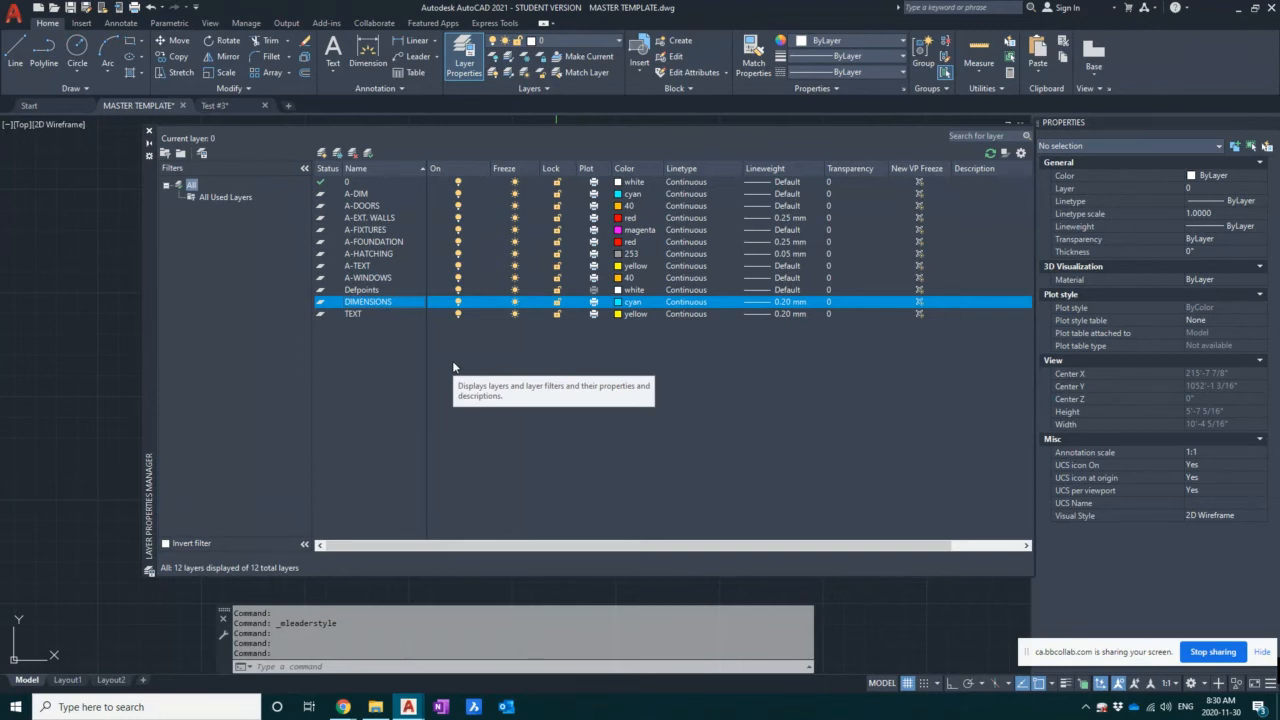
- Try to delete the A-DIM layer, and close the Layer Properties Manager
{"action": "left_click", "coordinate": [382, 193]}
{"action": "left_click", "coordinate": [352, 153]}
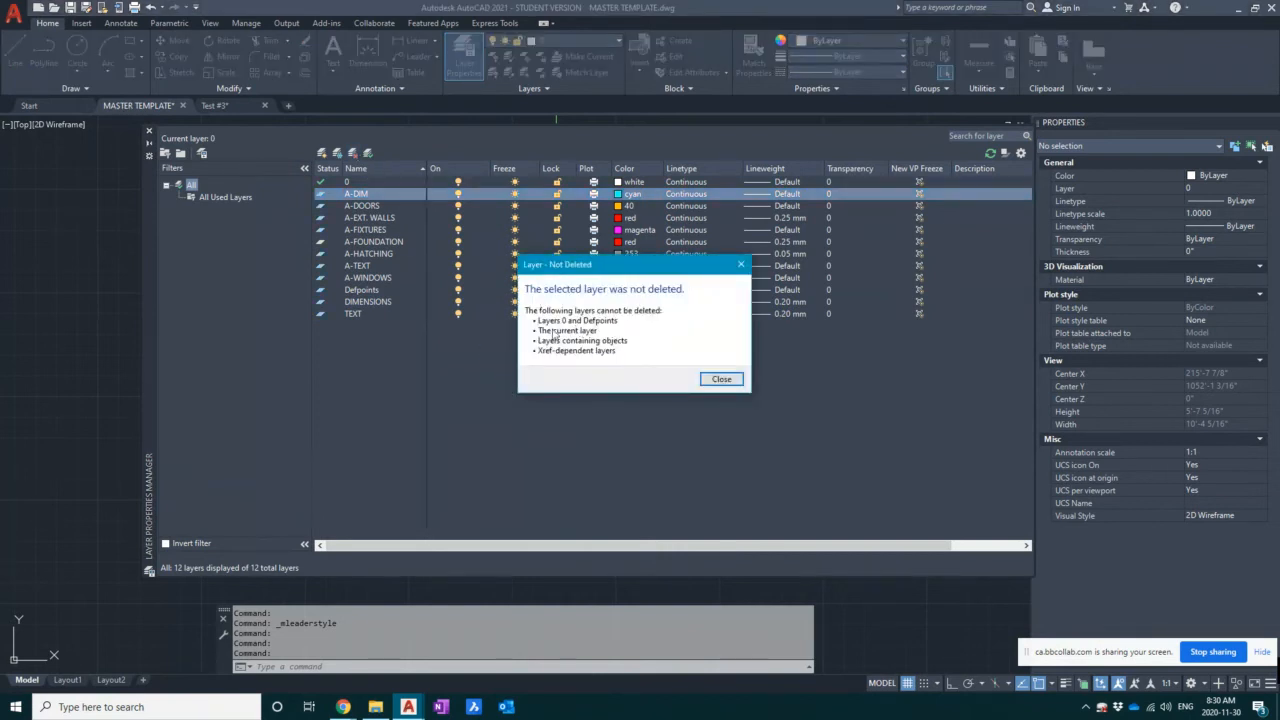
{"action": "left_click", "coordinate": [721, 379]}
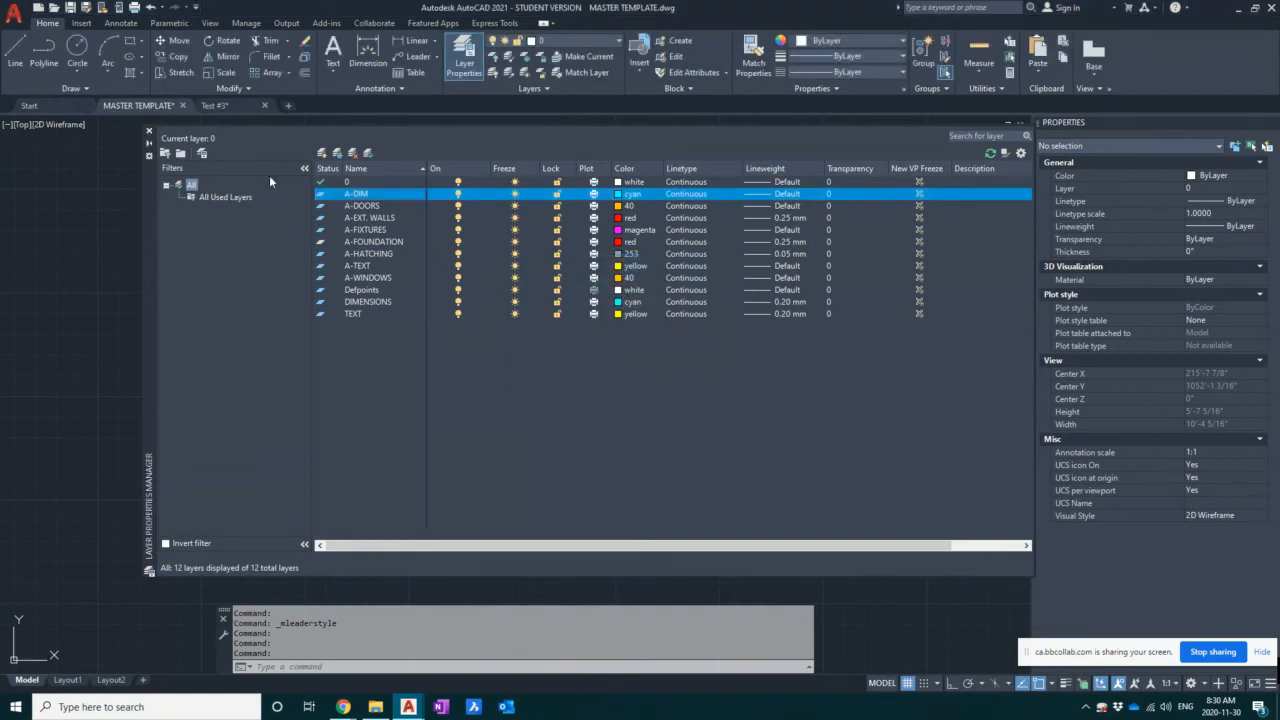
{"action": "left_click", "coordinate": [149, 131]}
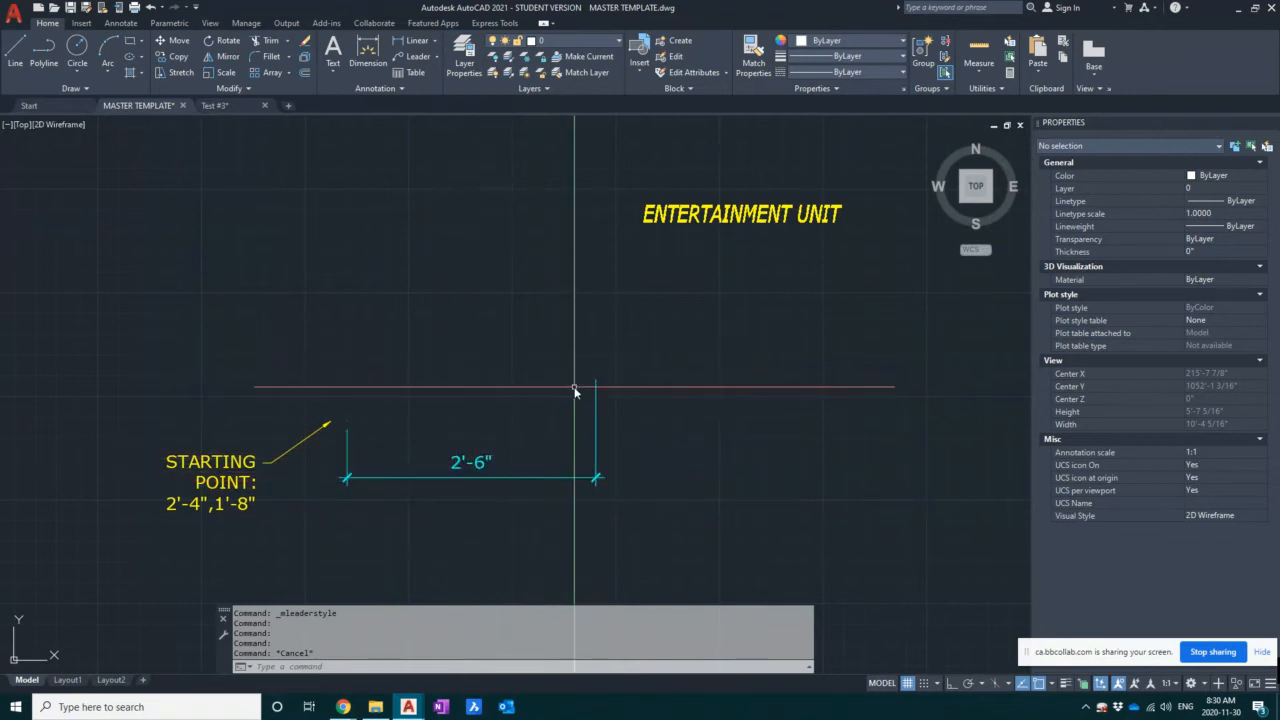
- Examine how the pasted annotations compare in size with the symbol groups across the whole template
{"action": "type", "text": "ma"}
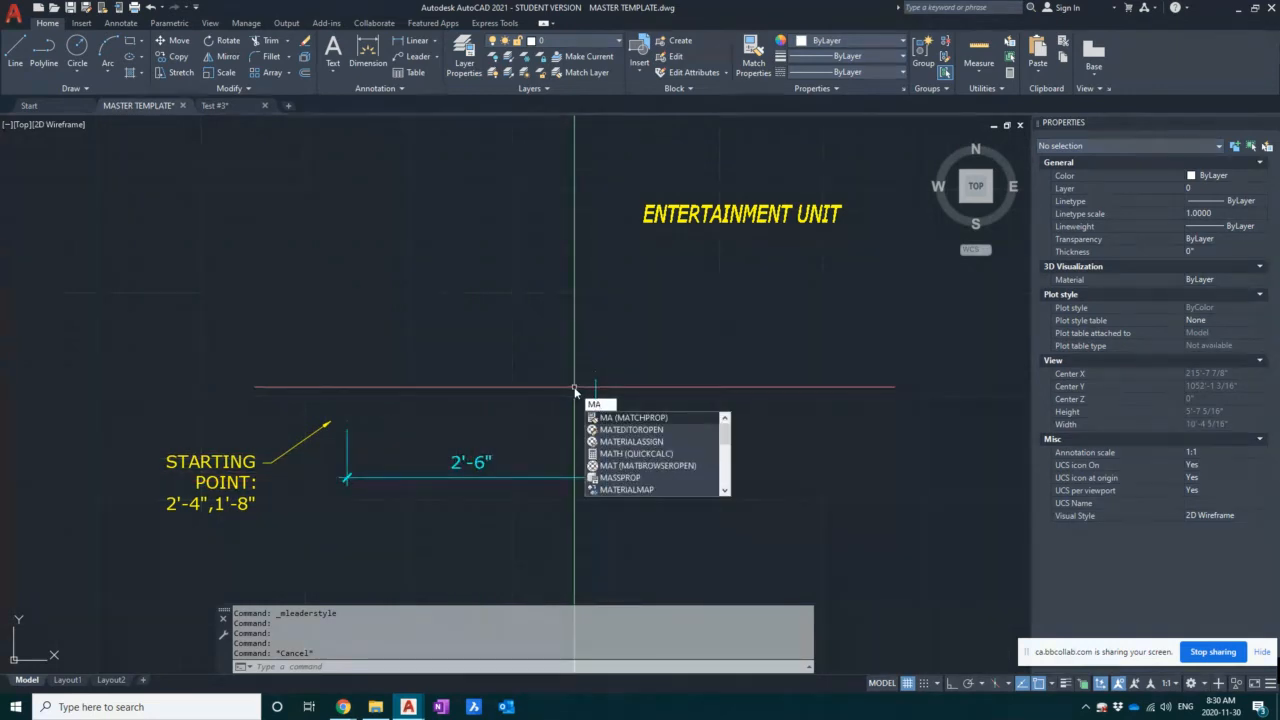
{"action": "key", "text": "Escape"}
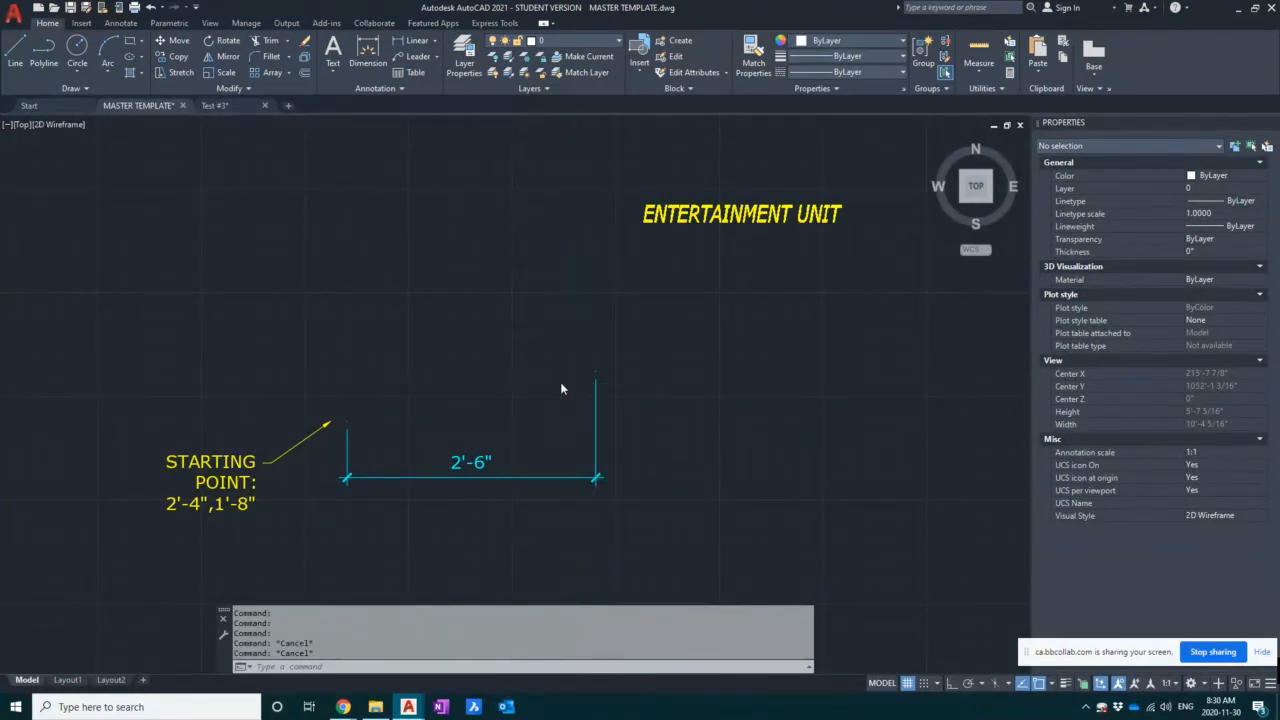
{"action": "scroll", "coordinate": [565, 390], "scroll_direction": "down", "scroll_amount": 8}
{"action": "middle_click_drag", "start_coordinate": [563, 389], "coordinate": [487, 262]}
{"action": "scroll", "coordinate": [509, 286], "scroll_direction": "down", "scroll_amount": 12}
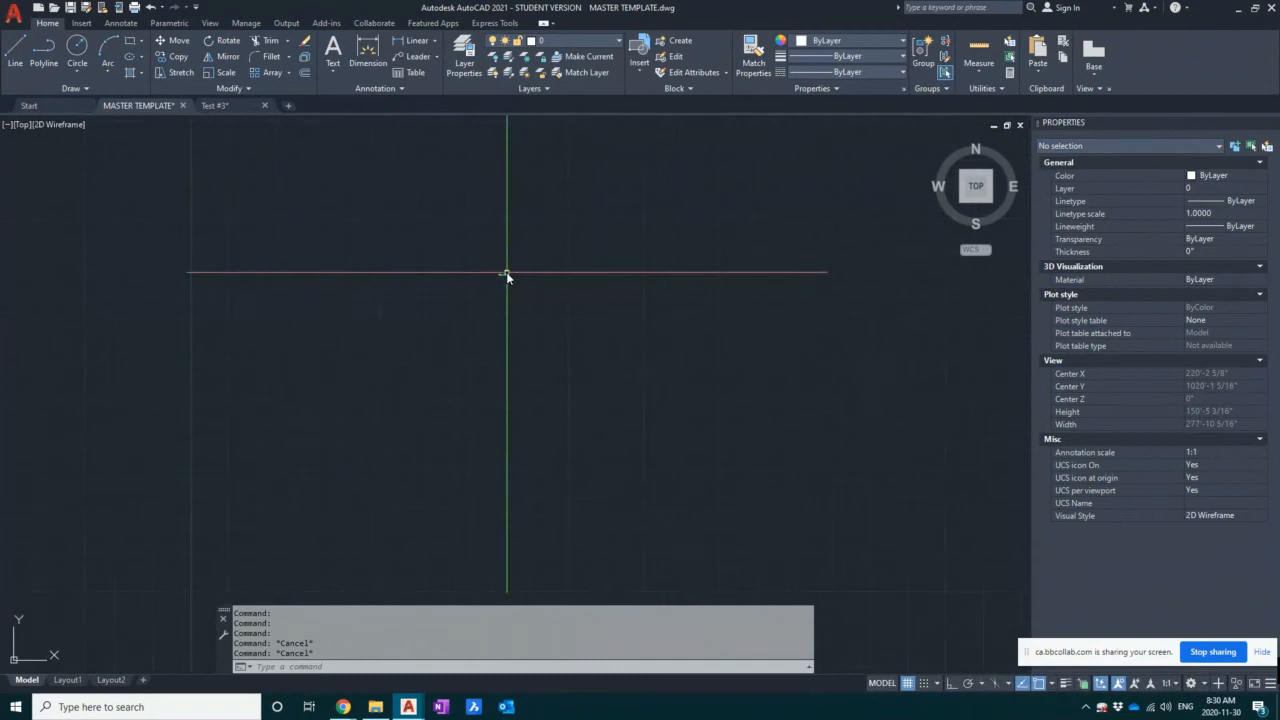
{"action": "scroll", "coordinate": [615, 390], "scroll_direction": "down", "scroll_amount": 5}
{"action": "middle_click_drag", "start_coordinate": [615, 390], "coordinate": [441, 302]}
{"action": "middle_click_drag", "start_coordinate": [640, 341], "coordinate": [615, 384]}
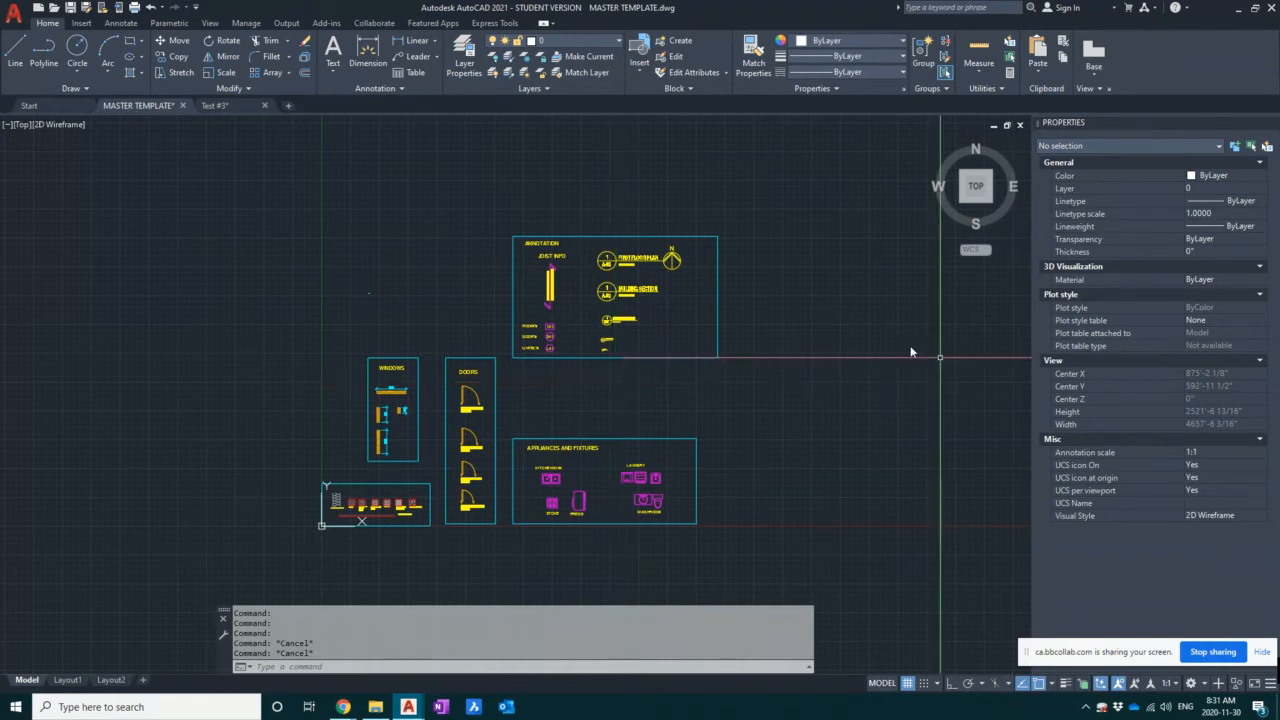
{"action": "left_click", "coordinate": [828, 314]}
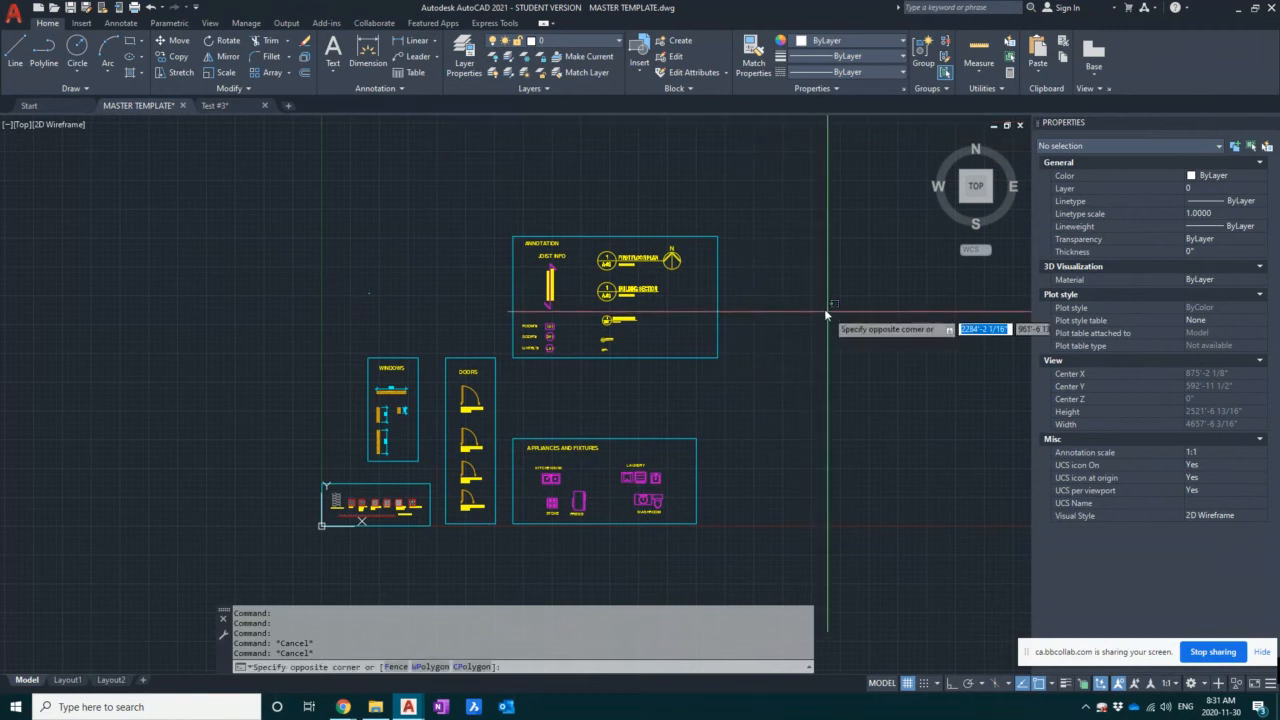
{"action": "left_click", "coordinate": [813, 307]}
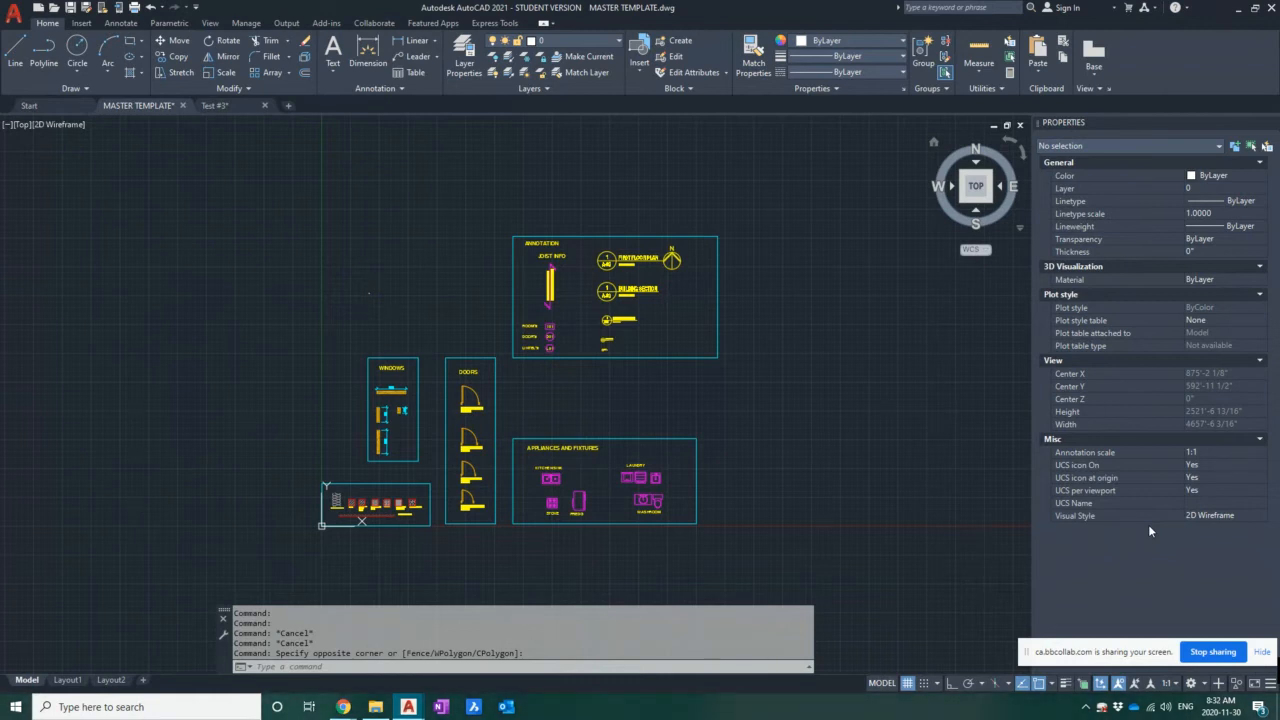
{"action": "left_click", "coordinate": [633, 399]}
{"action": "left_click", "coordinate": [605, 404]}
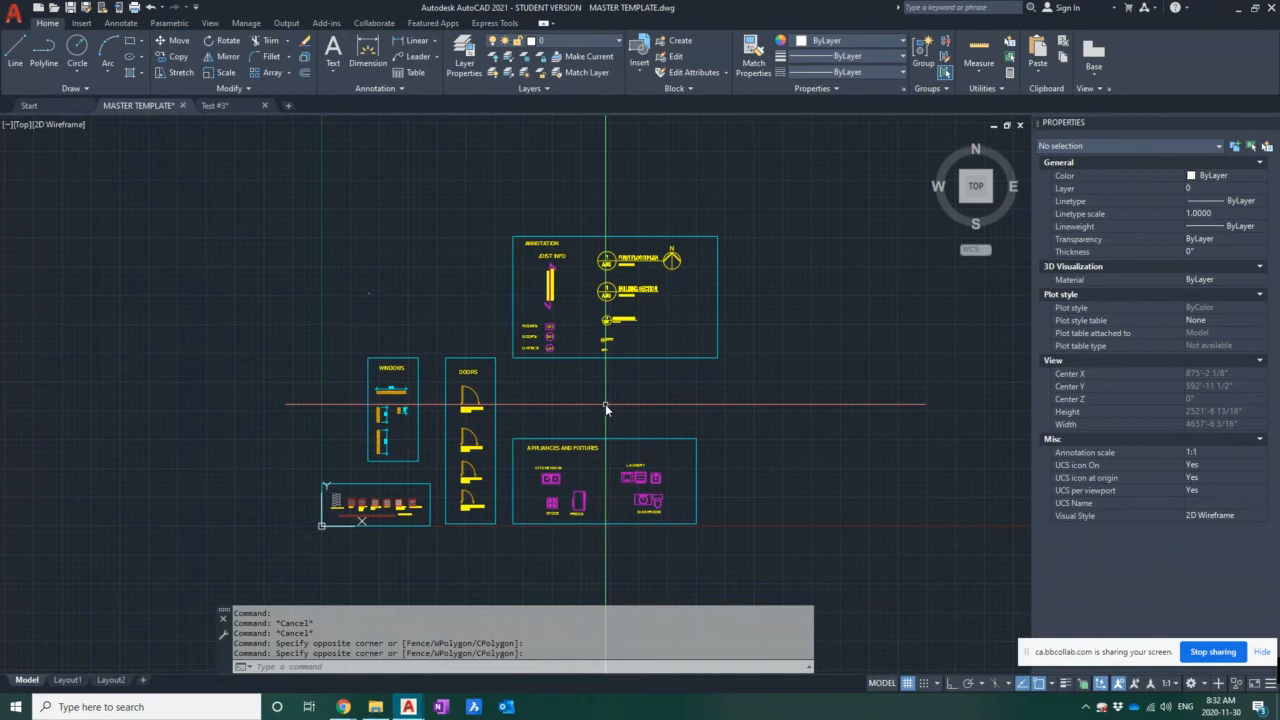
- Check the kitchen sink's width between its two upper corners with the DIST command
{"action": "scroll", "coordinate": [540, 532], "scroll_direction": "up", "scroll_amount": 10}
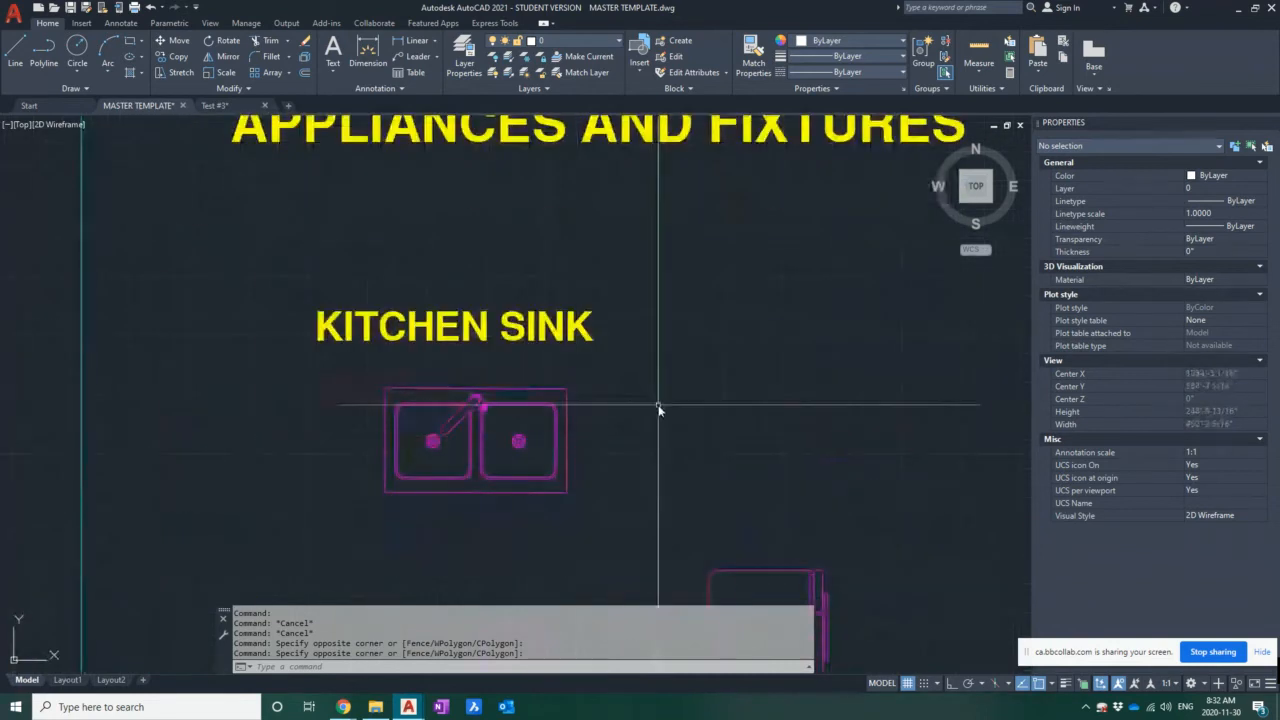
{"action": "type", "text": "DI"}
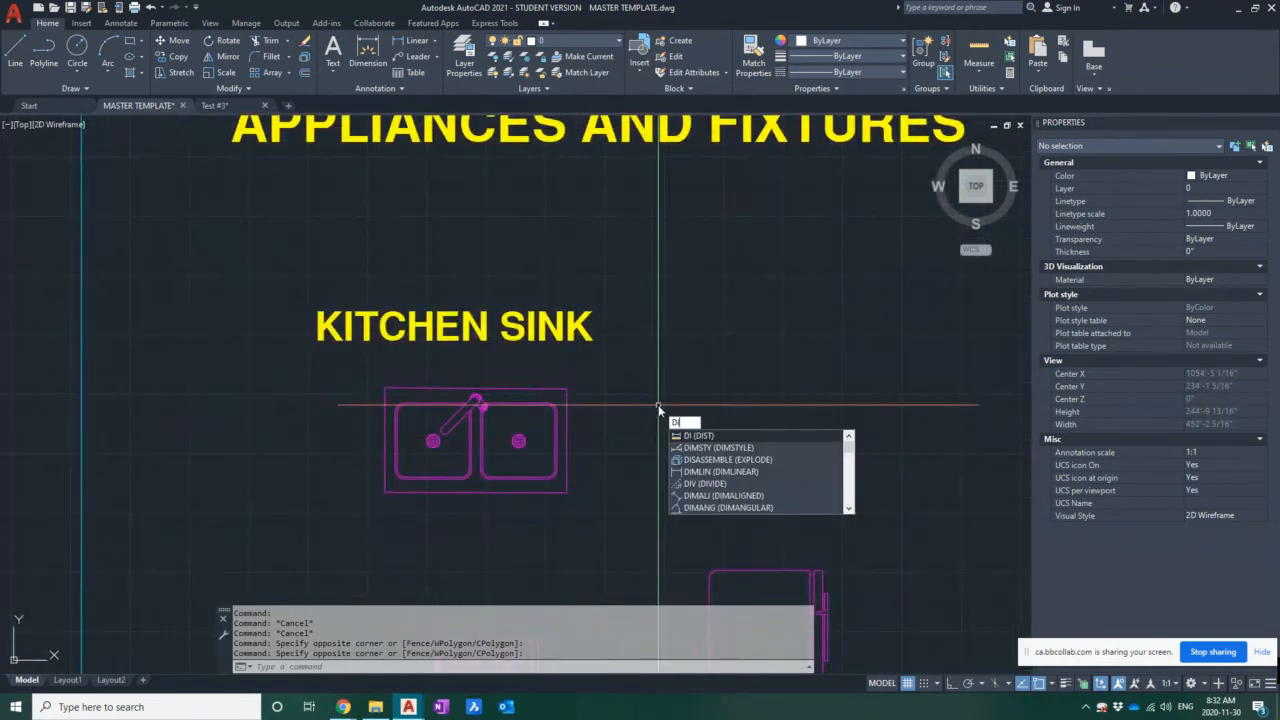
{"action": "key", "text": "Return"}
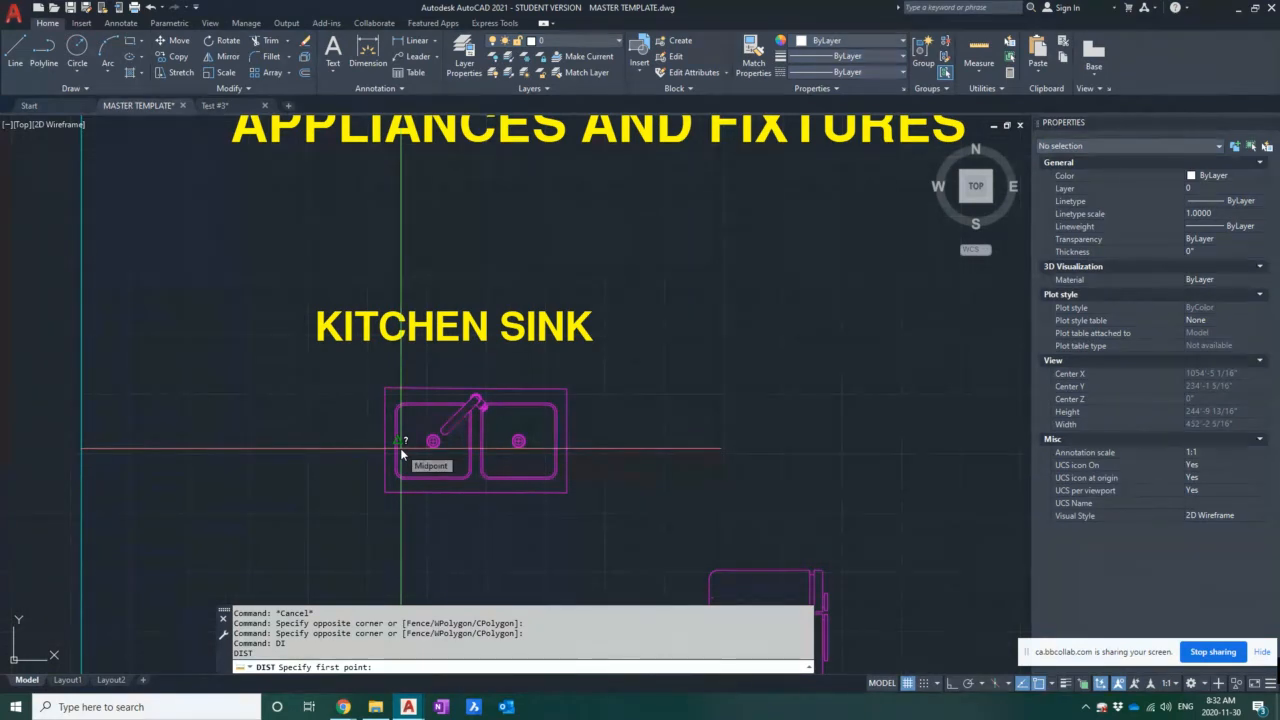
{"action": "left_click", "coordinate": [386, 388]}
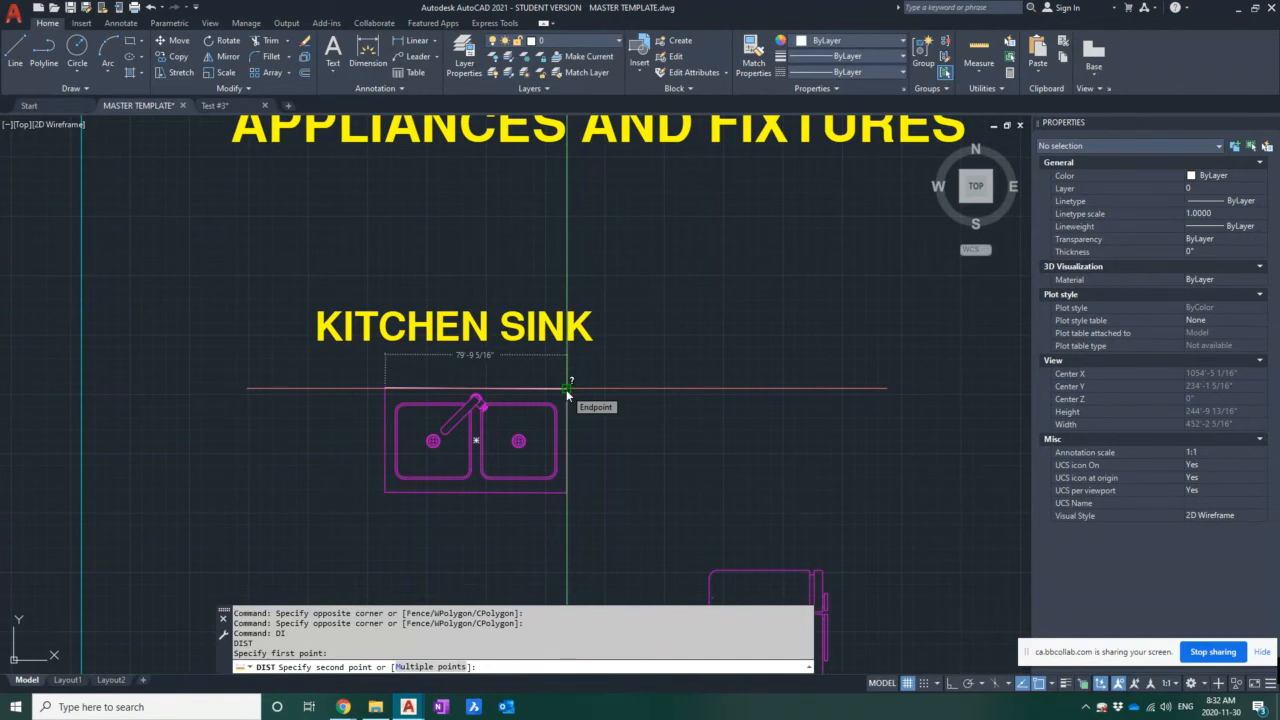
{"action": "key", "text": "Escape"}
- Convert the longest horizontal window's 1575 mm width to inches with the Windows Calculator's length converter, and return to the drawing
{"action": "scroll", "coordinate": [570, 392], "scroll_direction": "down", "scroll_amount": 5}
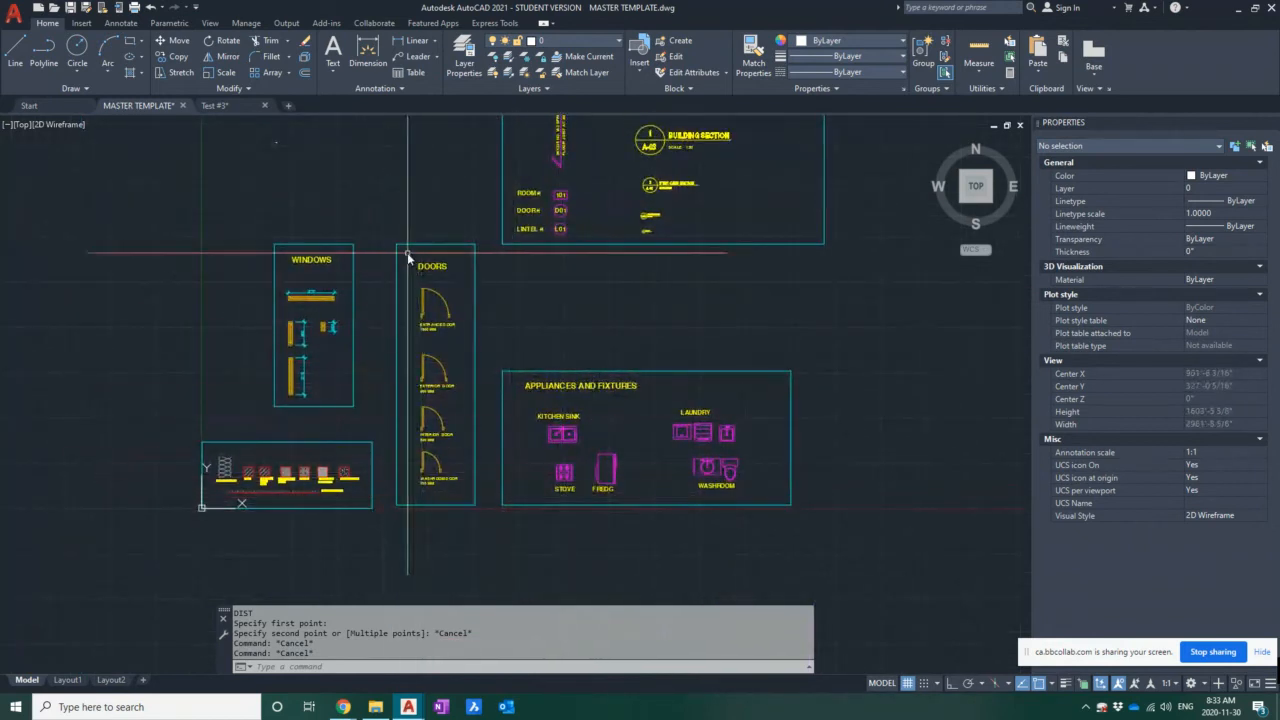
{"action": "scroll", "coordinate": [288, 296], "scroll_direction": "up", "scroll_amount": 8}
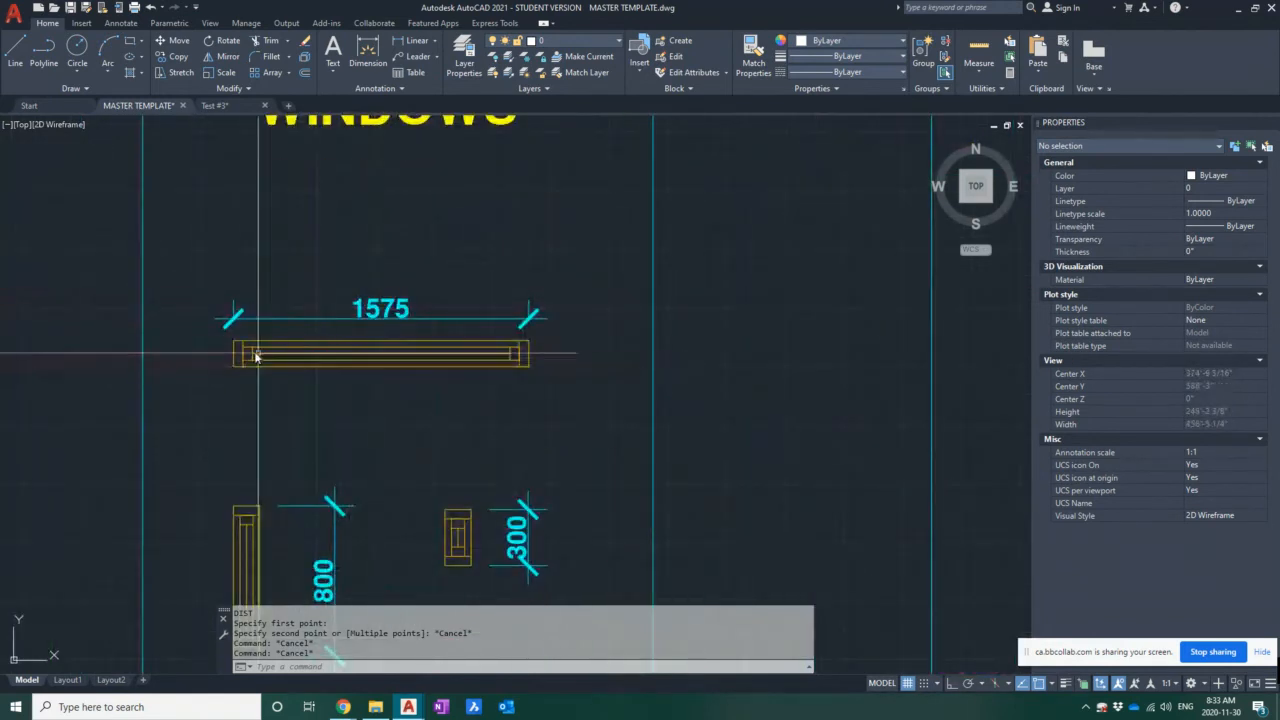
{"action": "middle_click_drag", "start_coordinate": [497, 437], "coordinate": [479, 367]}
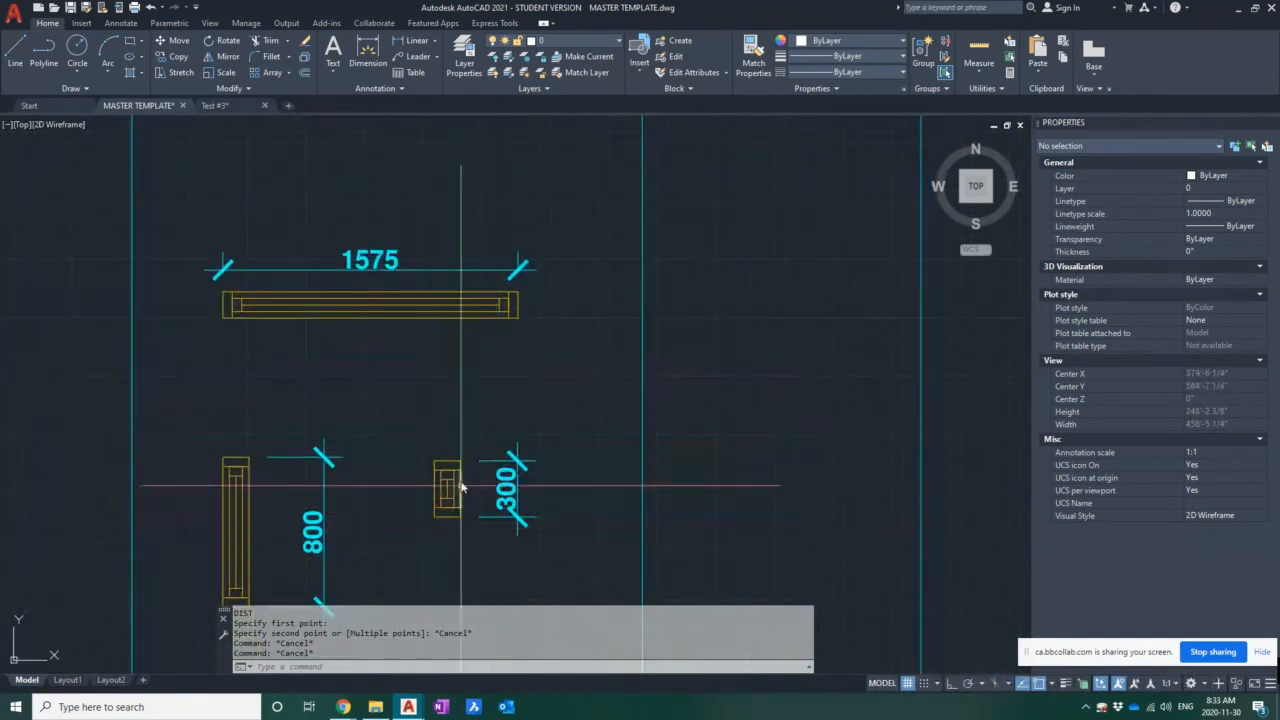
{"action": "middle_click_drag", "start_coordinate": [494, 477], "coordinate": [478, 402]}
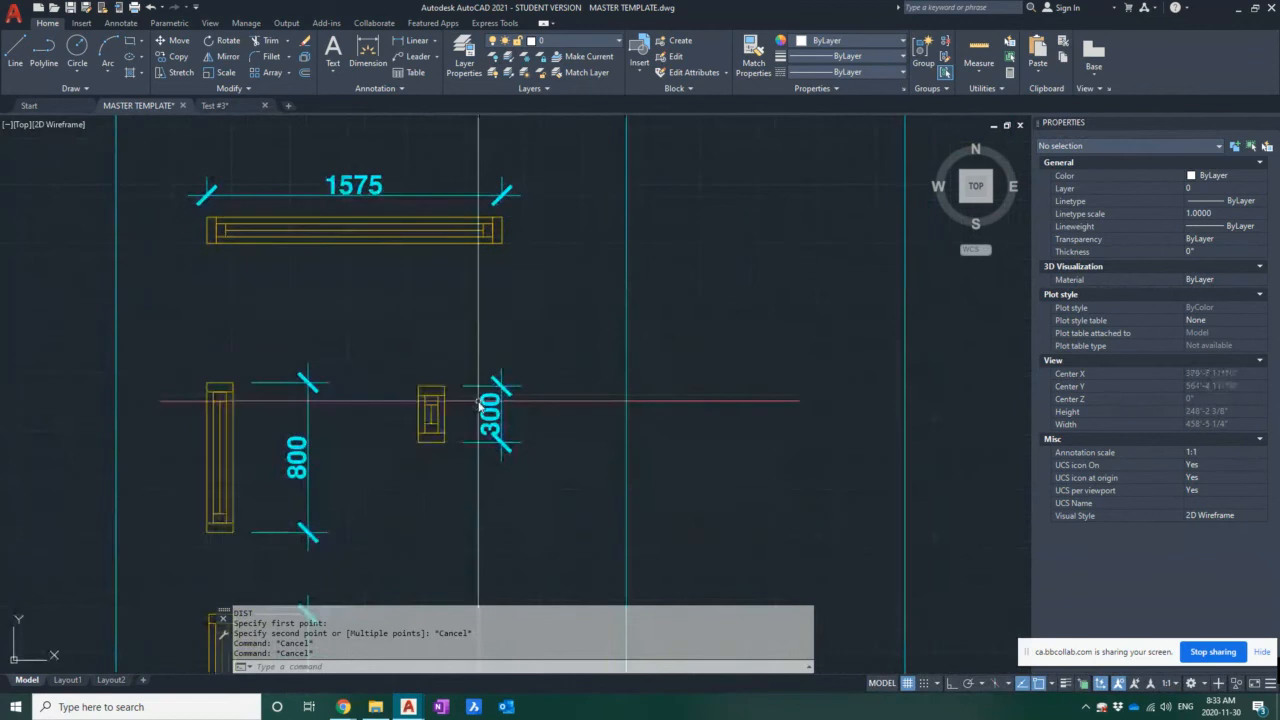
{"action": "middle_click_drag", "start_coordinate": [421, 224], "coordinate": [466, 357]}
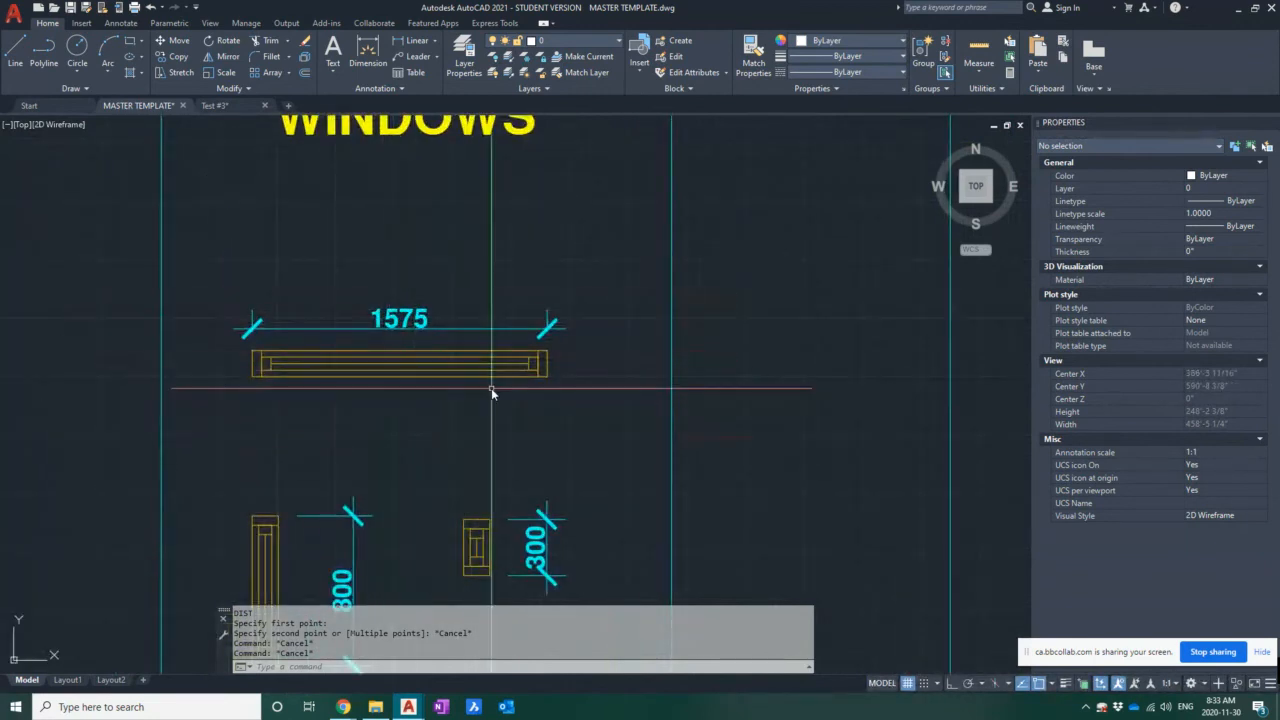
{"action": "key", "text": "XF86Calculator"}
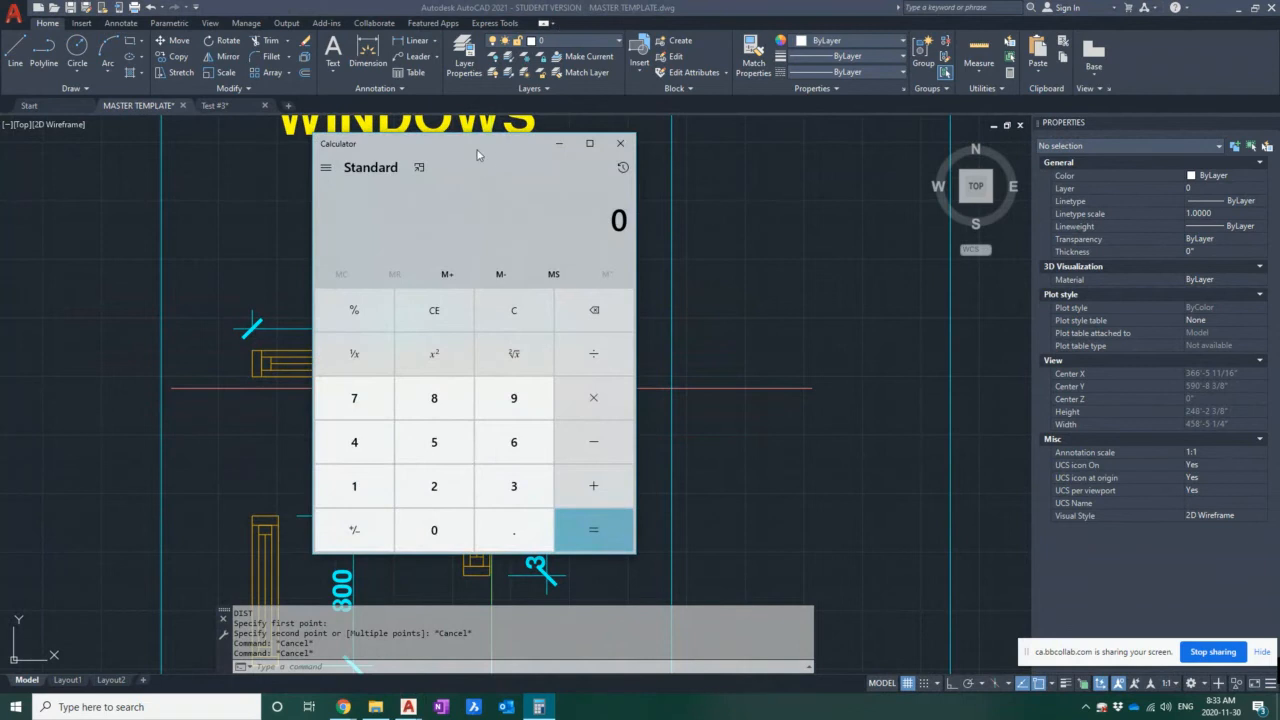
{"action": "left_click_drag", "start_coordinate": [478, 150], "coordinate": [754, 120]}
{"action": "left_click", "coordinate": [603, 138]}
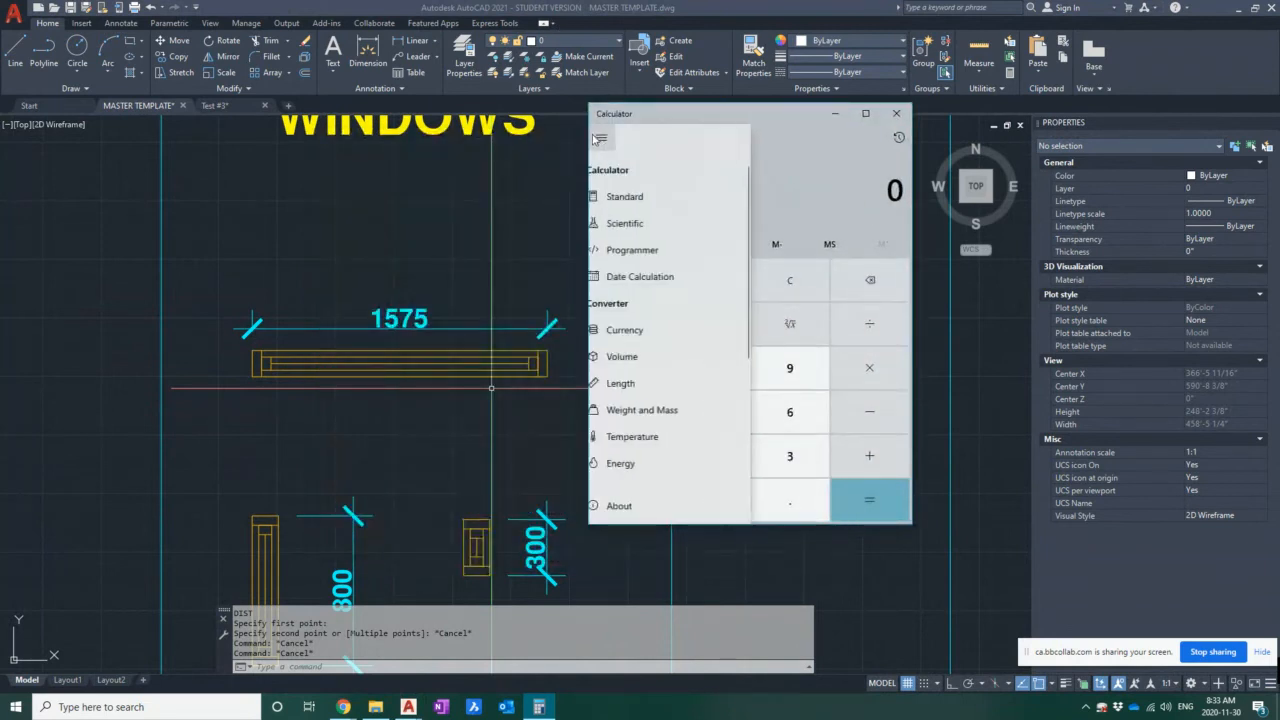
{"action": "left_click", "coordinate": [652, 381]}
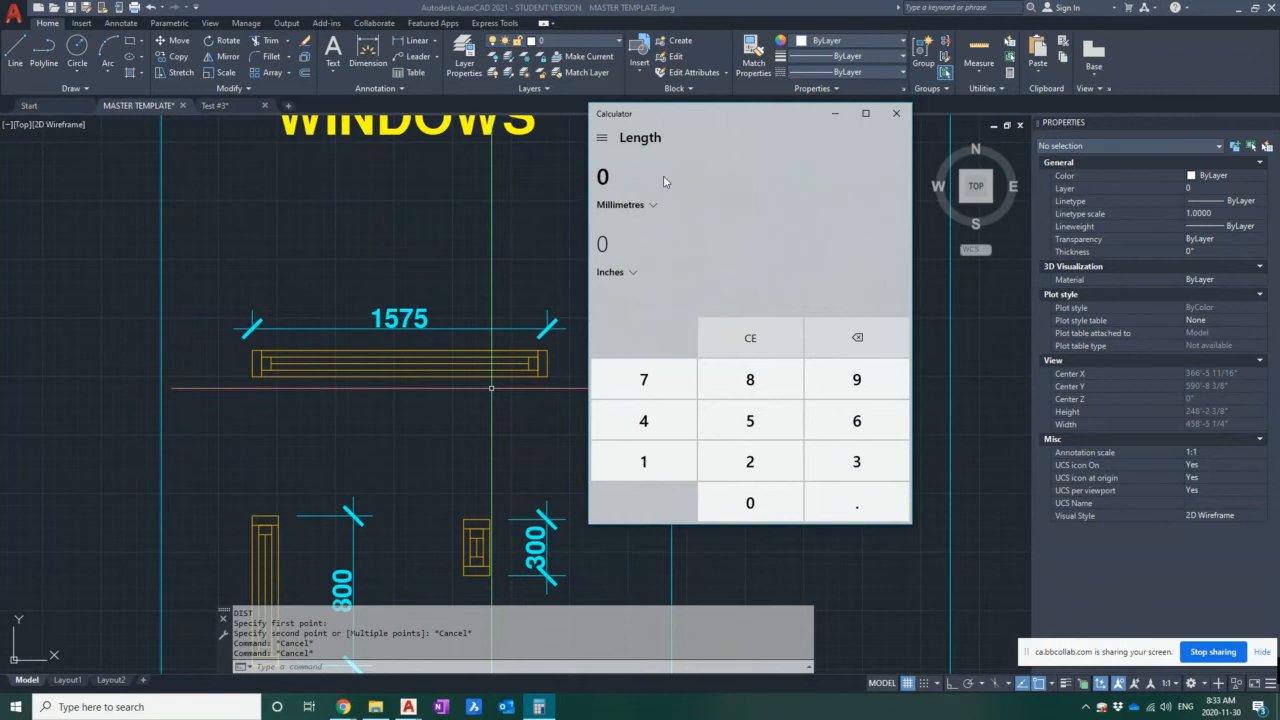
{"action": "type", "text": "1575"}
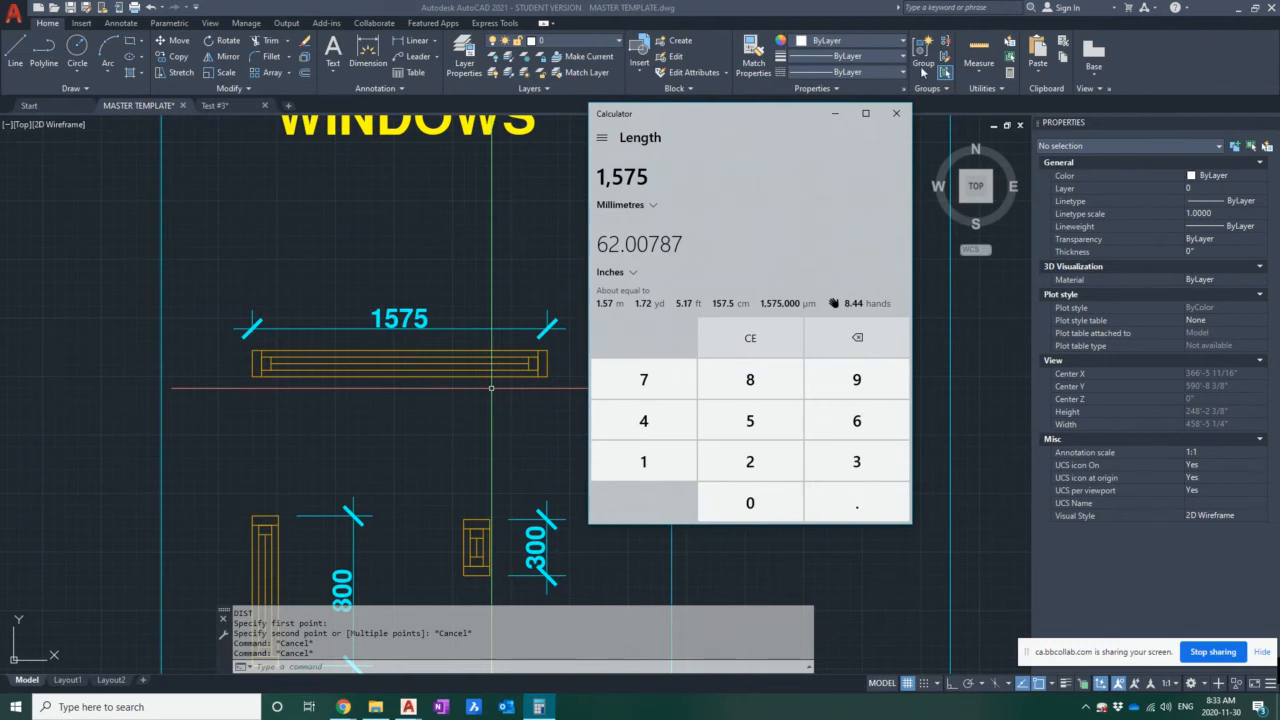
{"action": "left_click", "coordinate": [964, 432]}
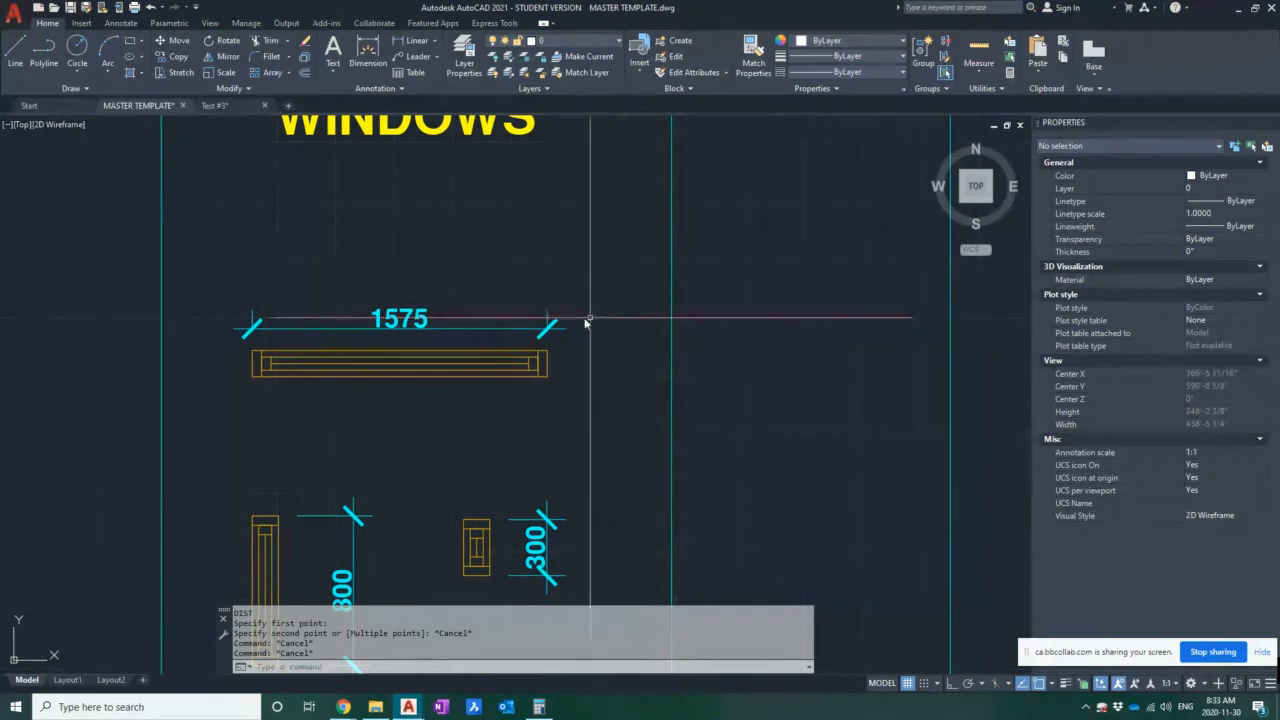
- Draw a rectangle about 80' square around the tiny pasted annotations above the WINDOWS group
{"action": "scroll", "coordinate": [586, 317], "scroll_direction": "down", "scroll_amount": 10}
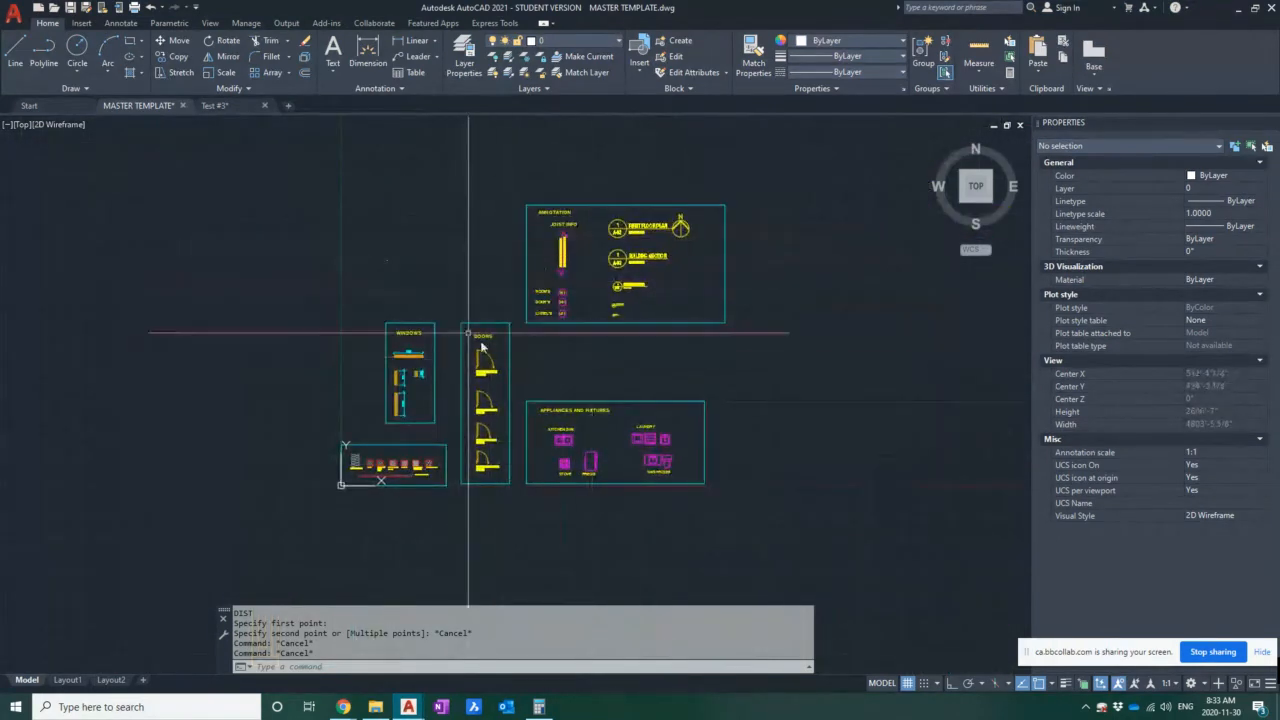
{"action": "middle_click_drag", "start_coordinate": [531, 314], "coordinate": [523, 343]}
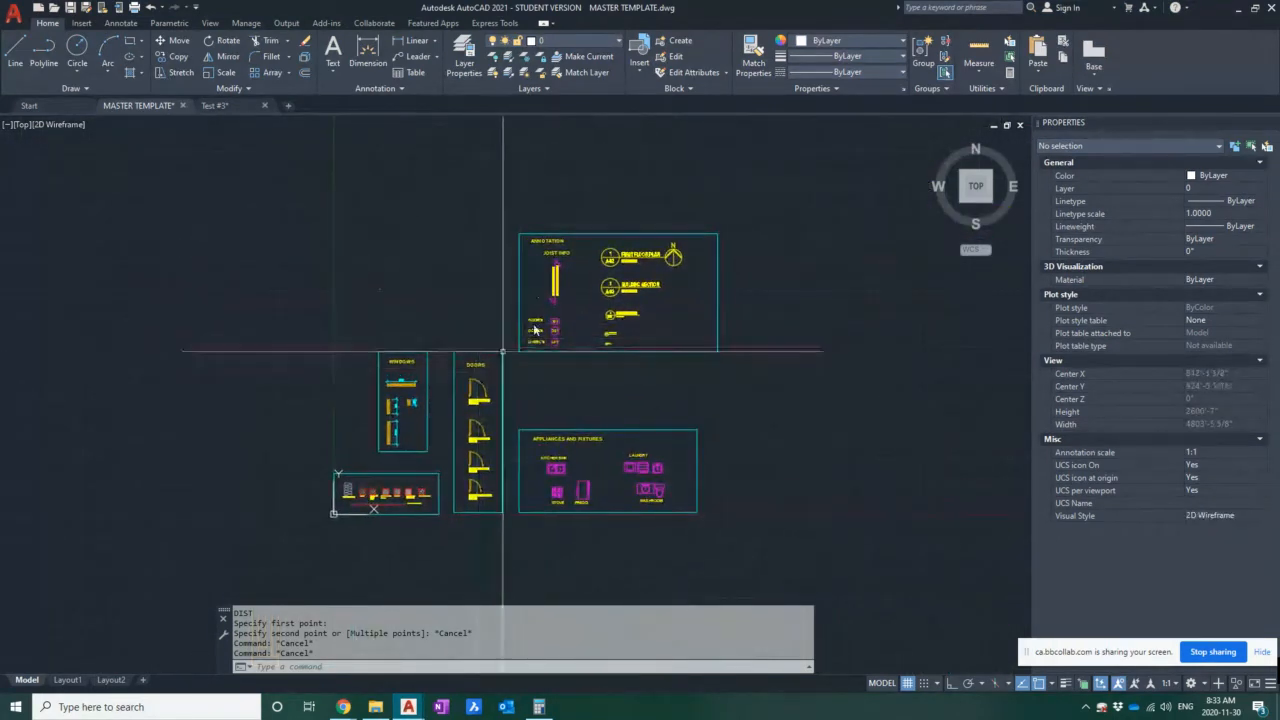
{"action": "left_click", "coordinate": [389, 292]}
{"action": "key", "text": "Escape"}
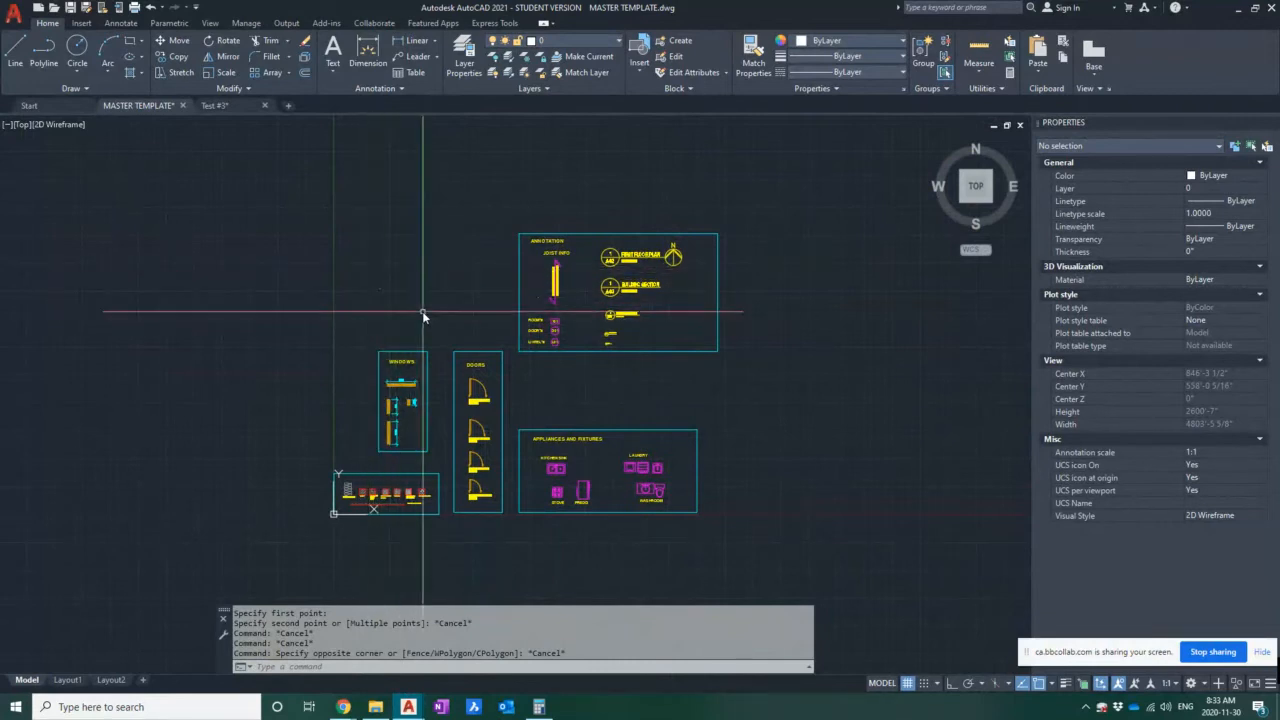
{"action": "key", "text": "Escape"}
{"action": "type", "text": "rec"}
{"action": "key", "text": "Return"}
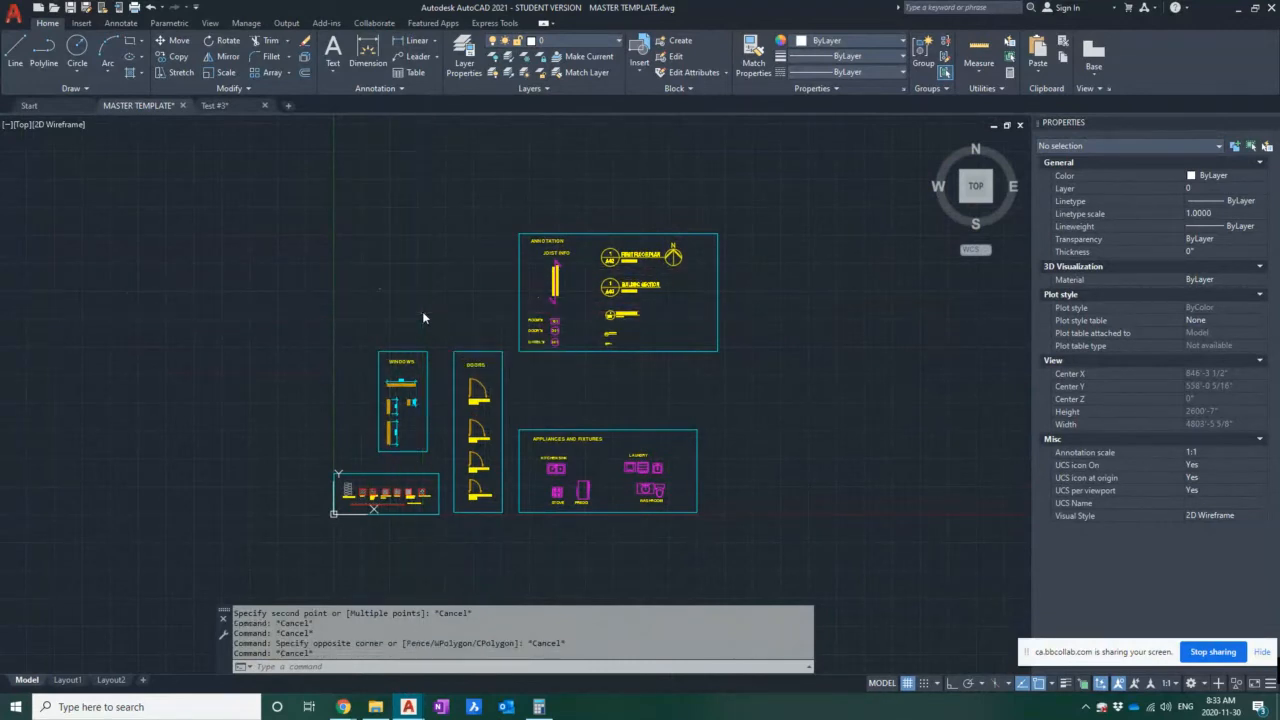
{"action": "left_click", "coordinate": [389, 297]}
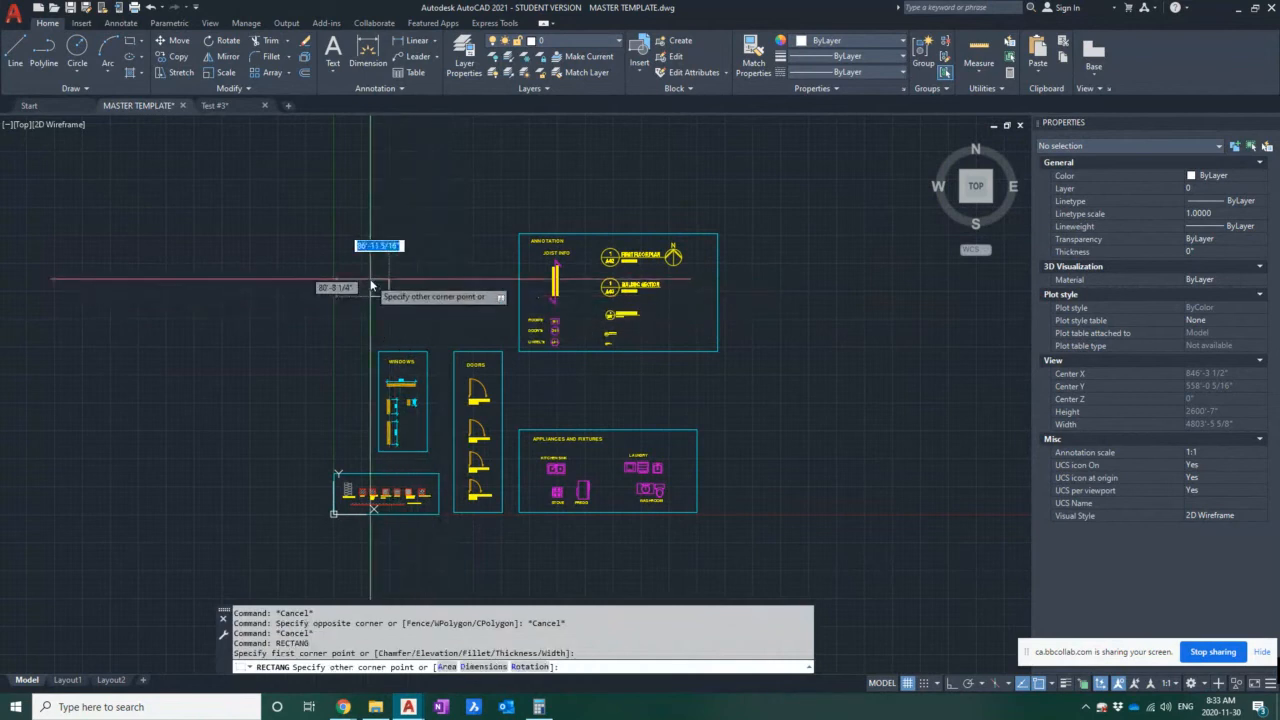
{"action": "left_click", "coordinate": [370, 279]}
{"action": "key", "text": "Escape"}
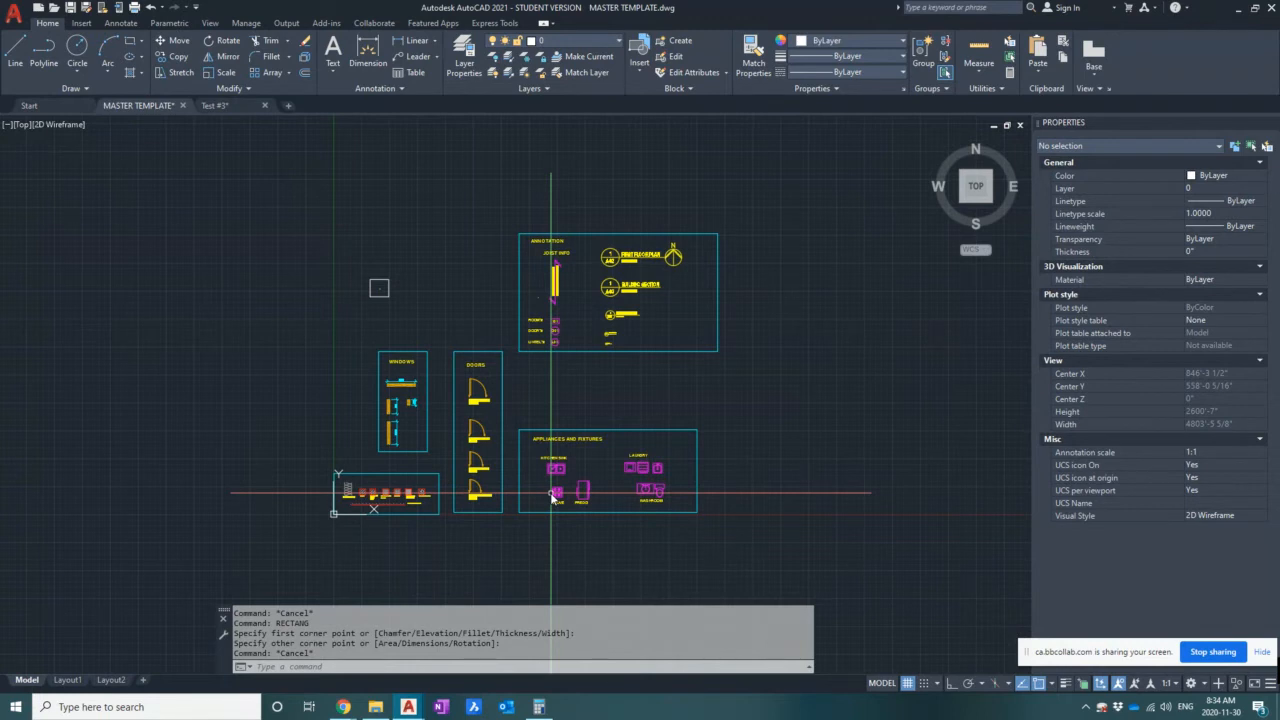
- Start the SCALE command on all five framed symbol groups and their contents, leaving out the small square around the pasted annotations
{"action": "type", "text": "SC"}
{"action": "key", "text": "Return"}
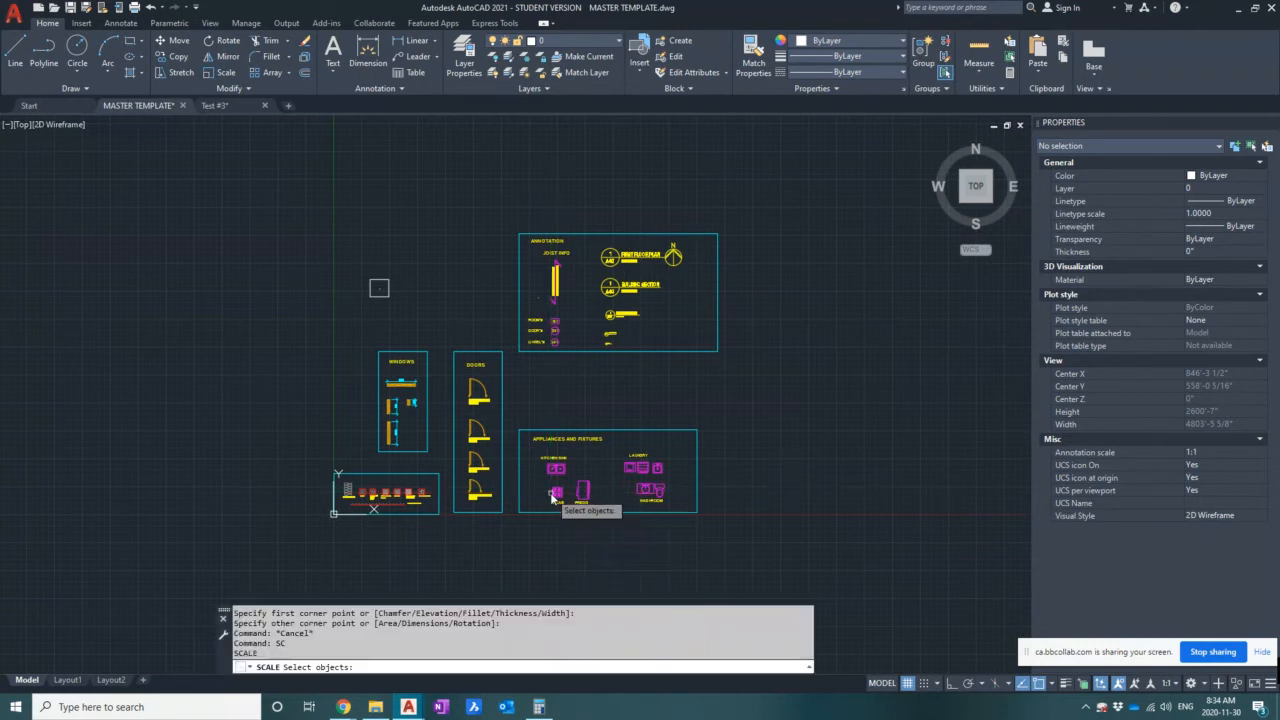
{"action": "left_click", "coordinate": [291, 320]}
{"action": "left_click", "coordinate": [843, 572]}
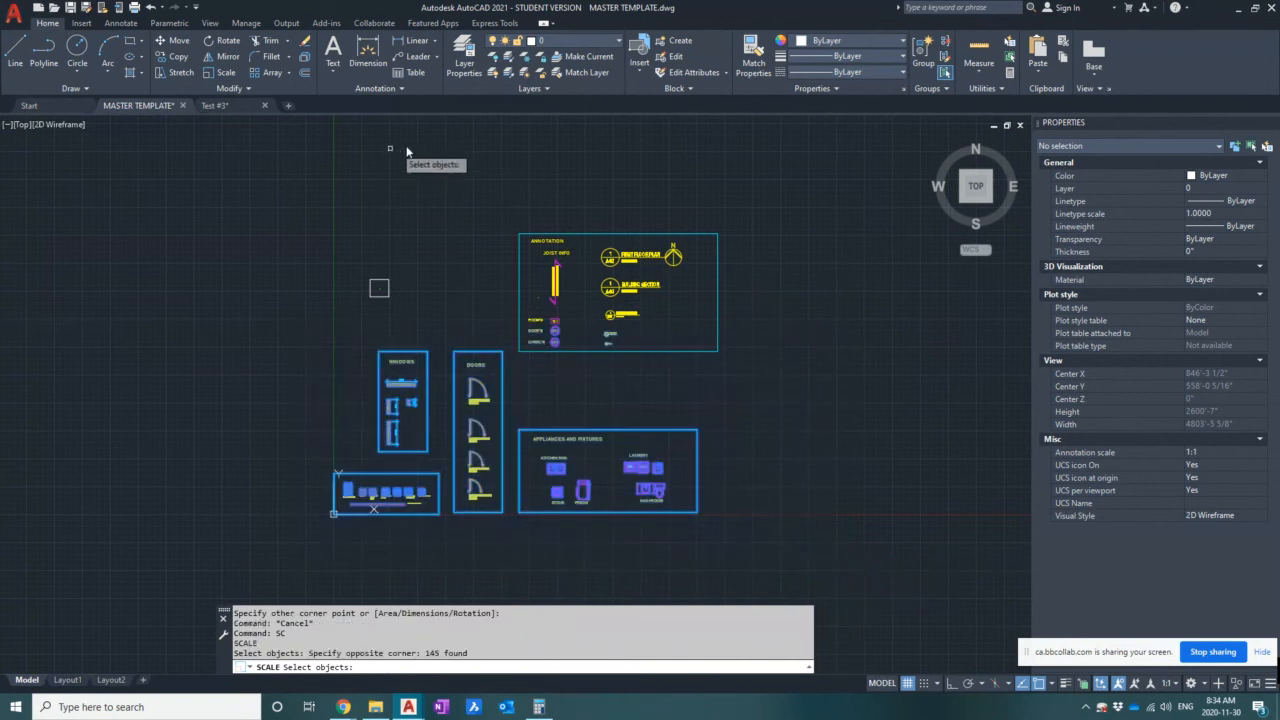
{"action": "left_click", "coordinate": [456, 171]}
{"action": "left_click", "coordinate": [846, 561]}
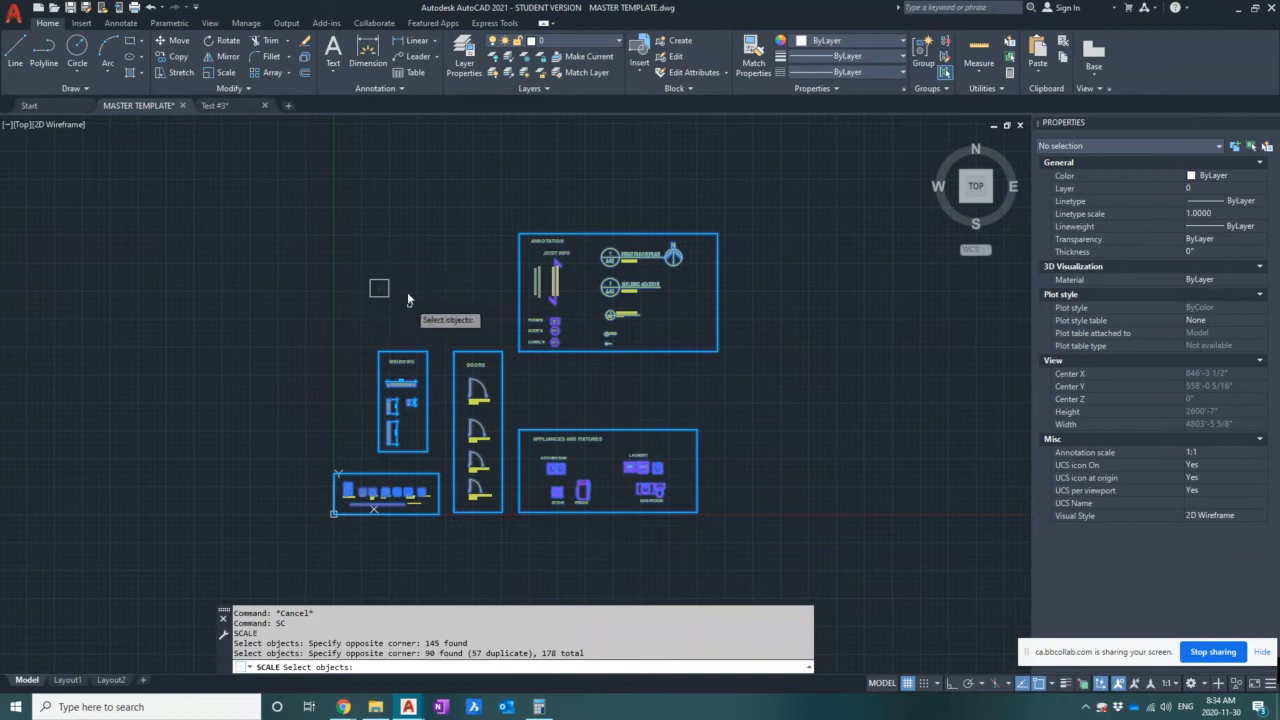
{"action": "left_click", "coordinate": [273, 317]}
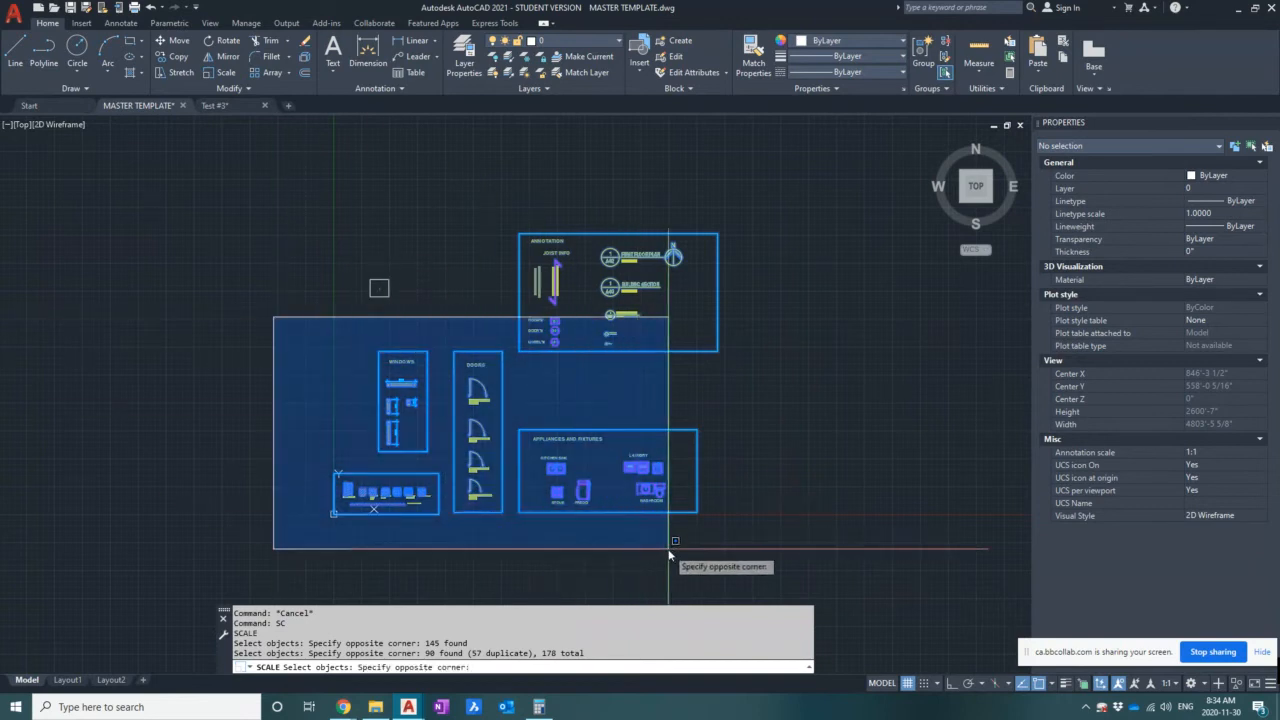
{"action": "left_click", "coordinate": [808, 550]}
{"action": "left_click", "coordinate": [438, 129]}
{"action": "left_click", "coordinate": [836, 572]}
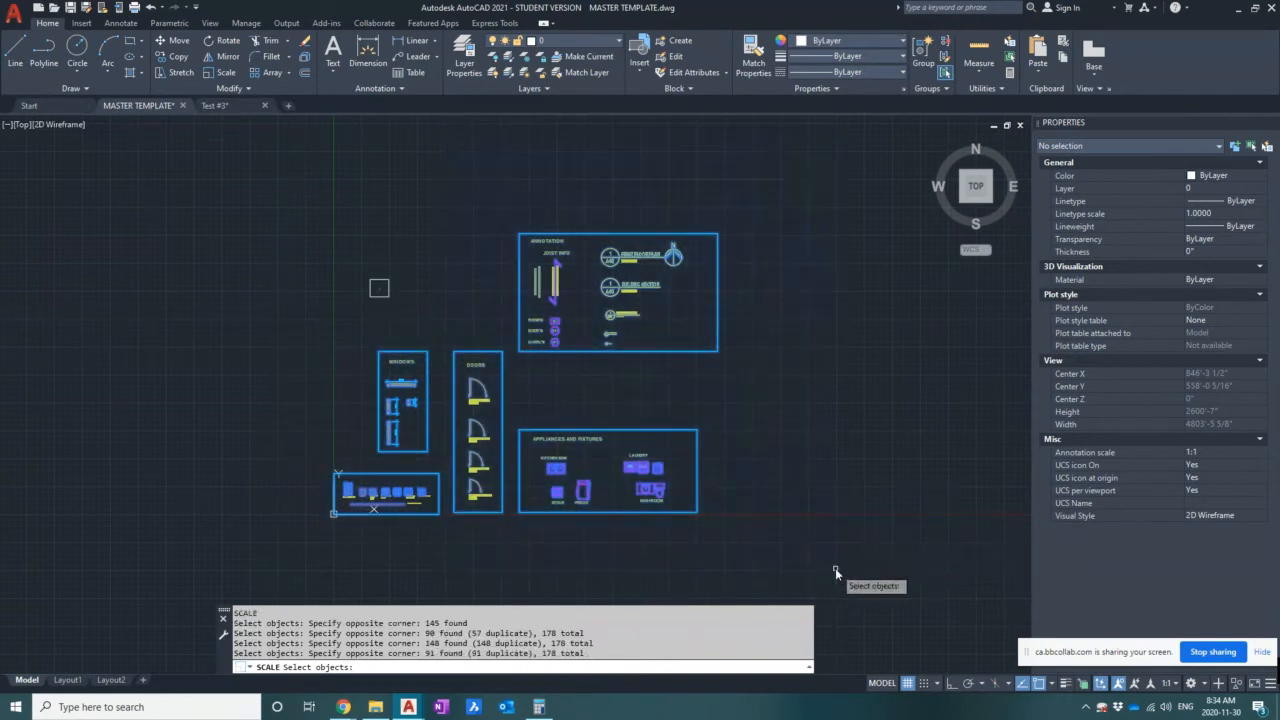
{"action": "left_click", "coordinate": [825, 599]}
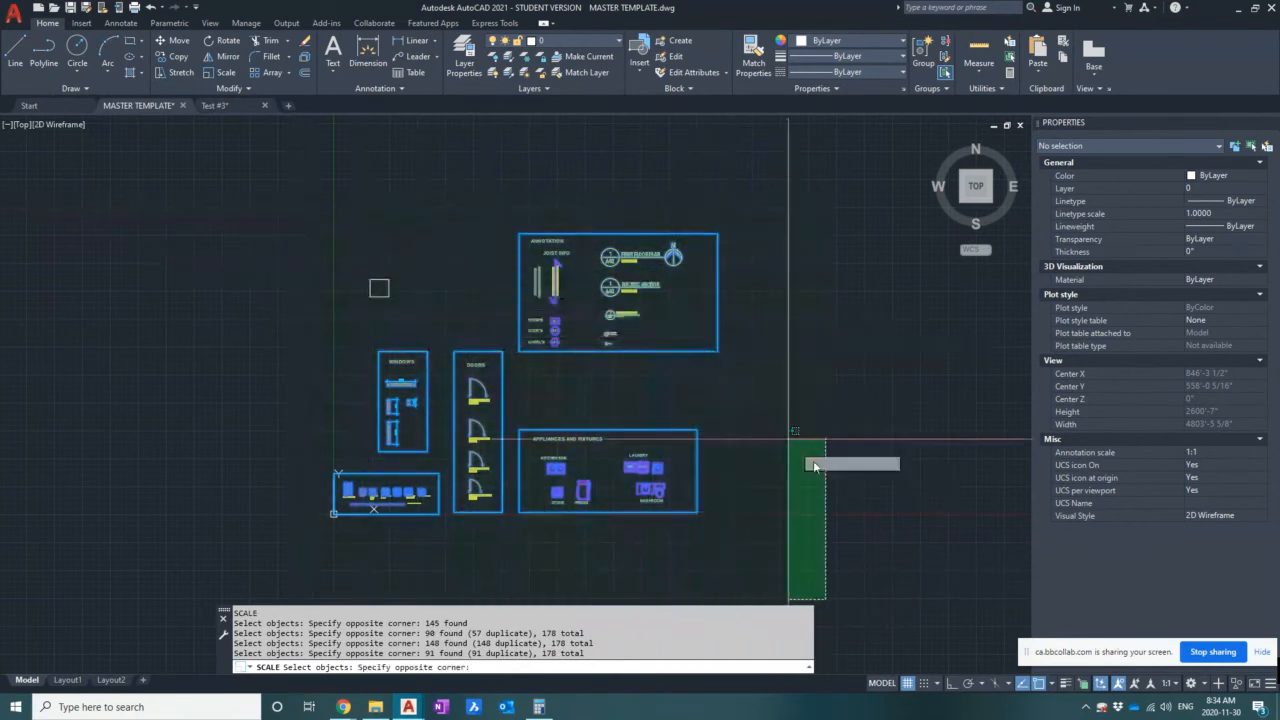
{"action": "left_click", "coordinate": [815, 466]}
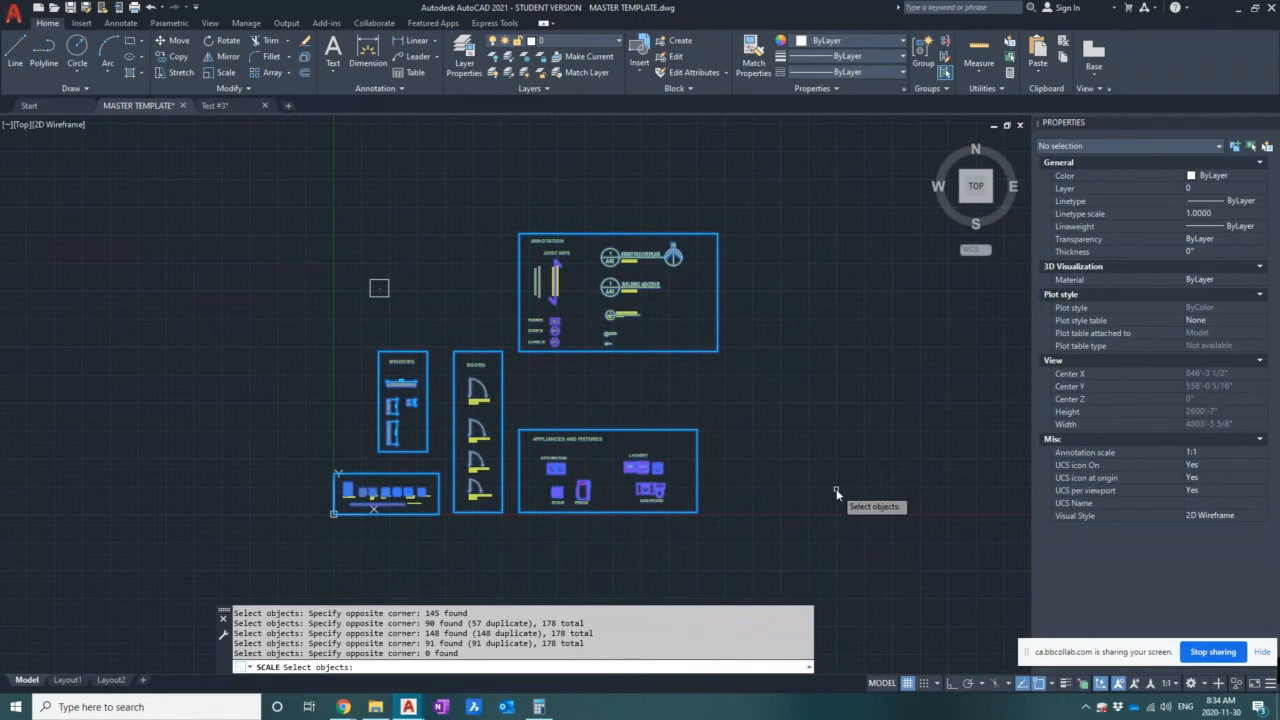
{"action": "key", "text": "Return"}
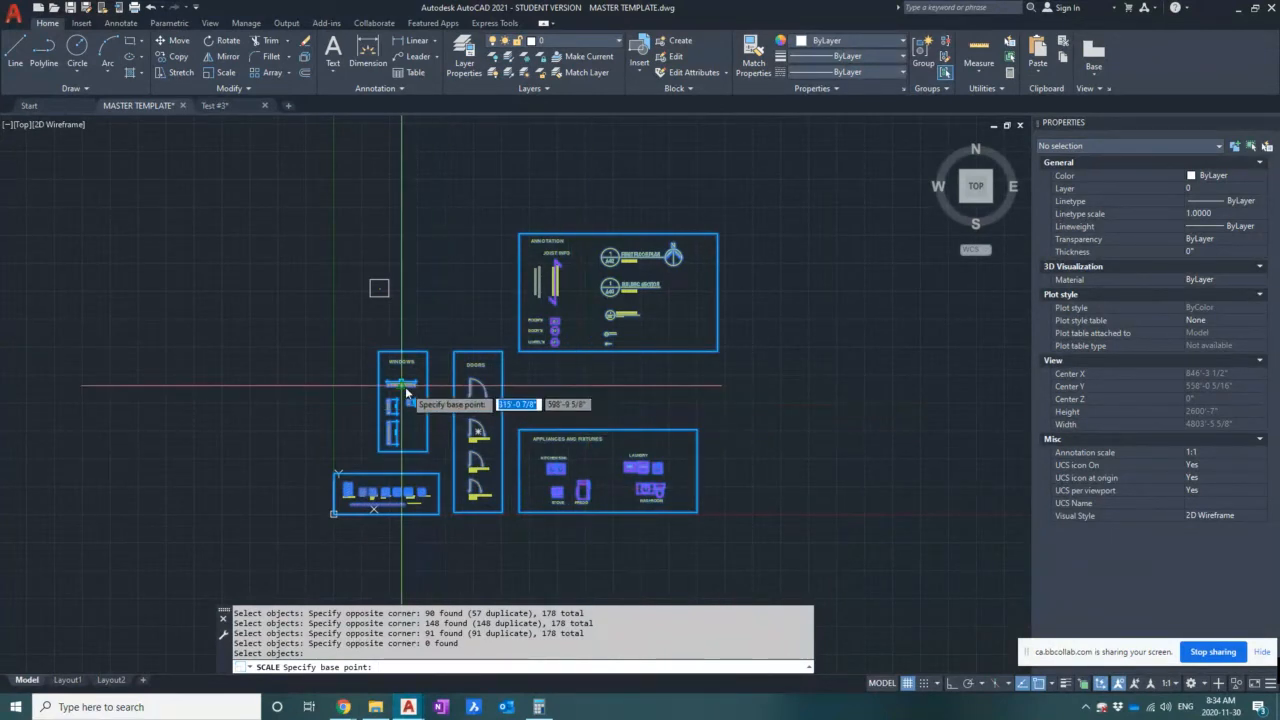
- Scale the groups by reference from the longest horizontal window's upper-left corner, using its full width as reference length and 62 as new length
{"action": "scroll", "coordinate": [408, 399], "scroll_direction": "up", "scroll_amount": 6}
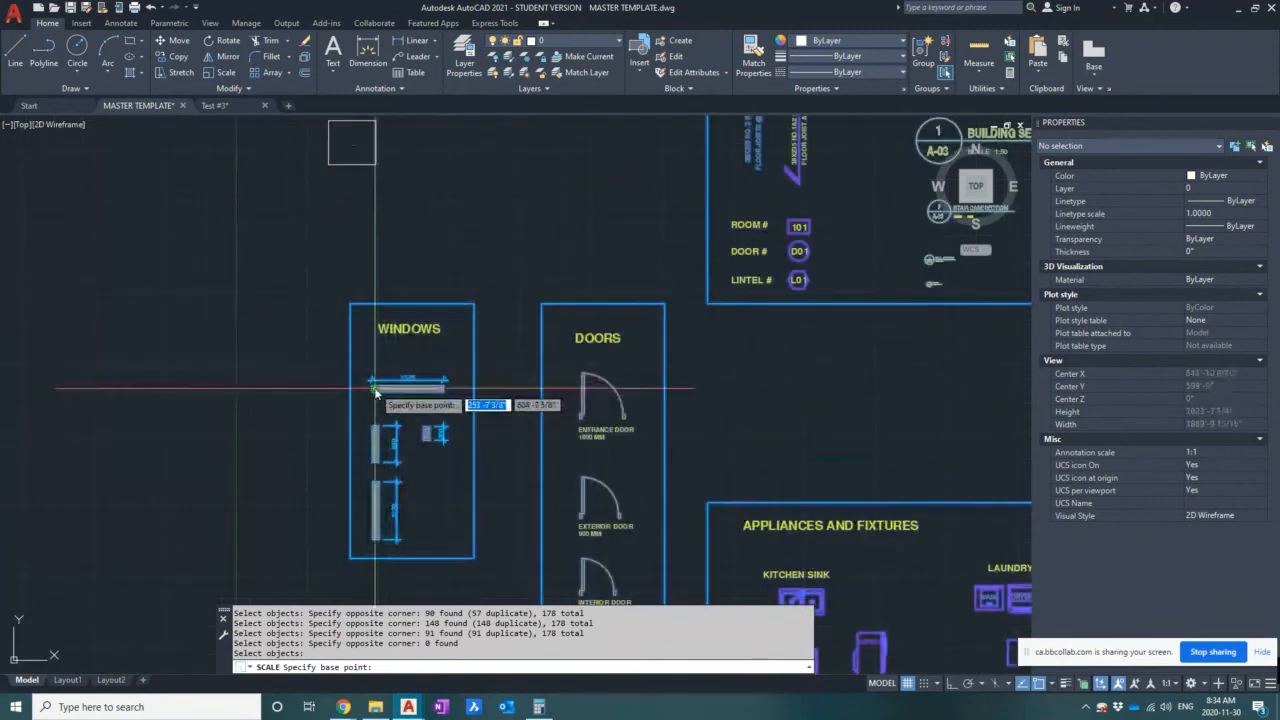
{"action": "scroll", "coordinate": [375, 393], "scroll_direction": "up", "scroll_amount": 5}
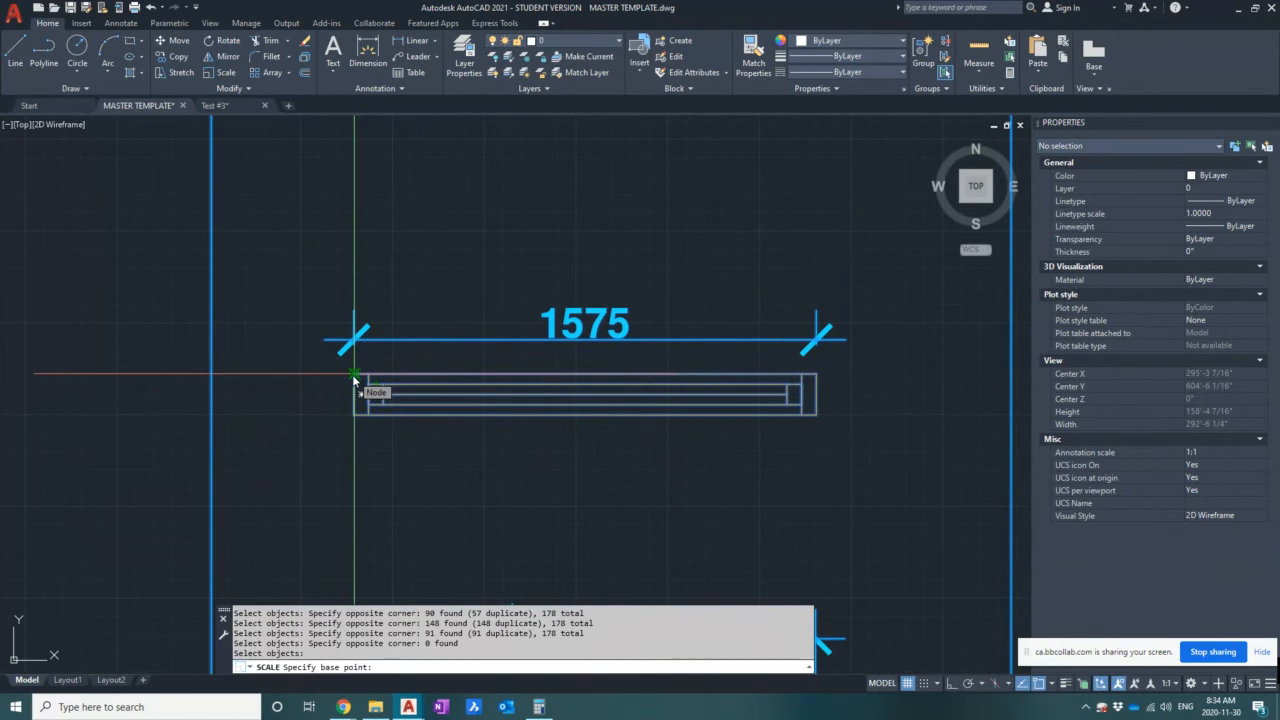
{"action": "left_click", "coordinate": [354, 378]}
{"action": "scroll", "coordinate": [354, 378], "scroll_direction": "down", "scroll_amount": 4}
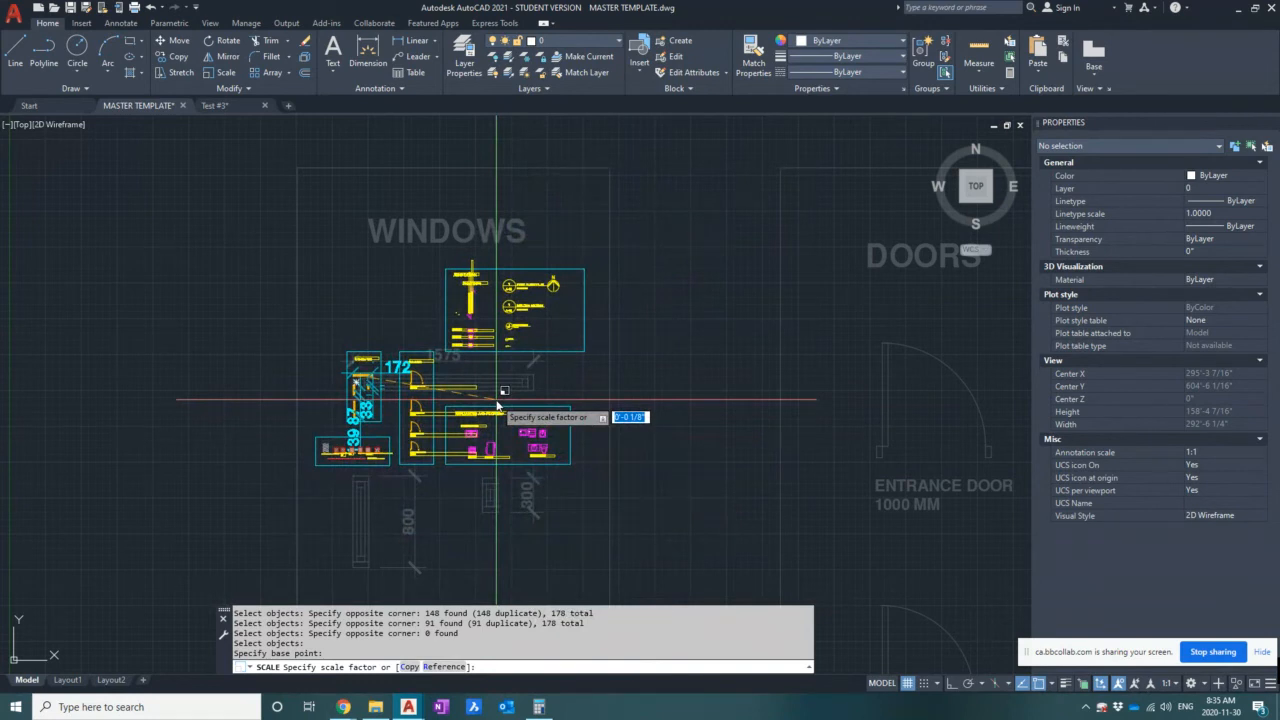
{"action": "type", "text": "r"}
{"action": "key", "text": "Return"}
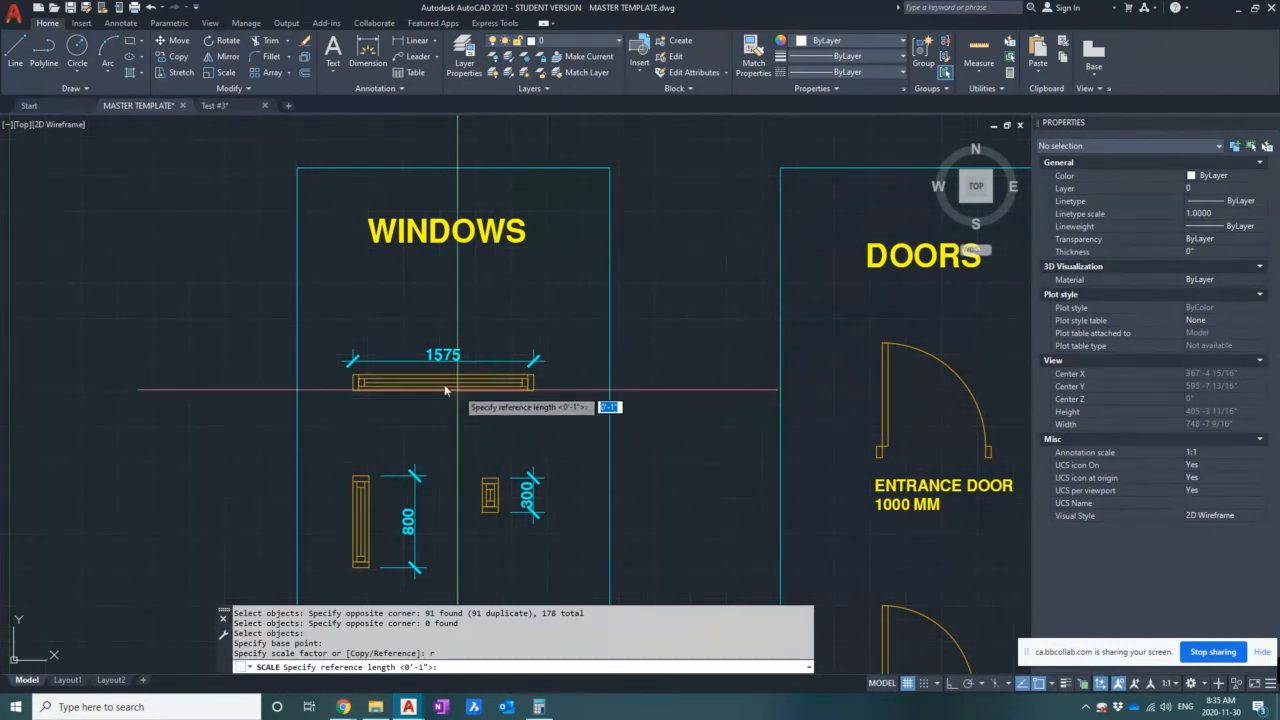
{"action": "scroll", "coordinate": [432, 380], "scroll_direction": "up", "scroll_amount": 2}
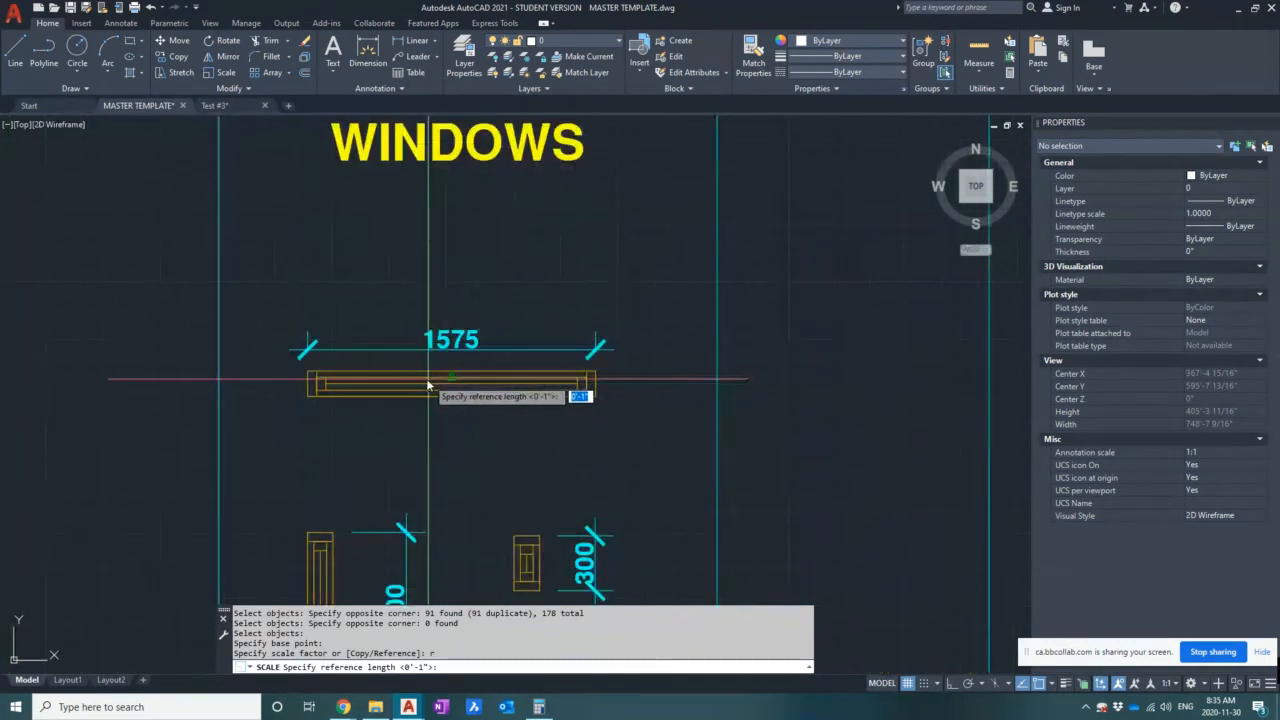
{"action": "left_click", "coordinate": [305, 375]}
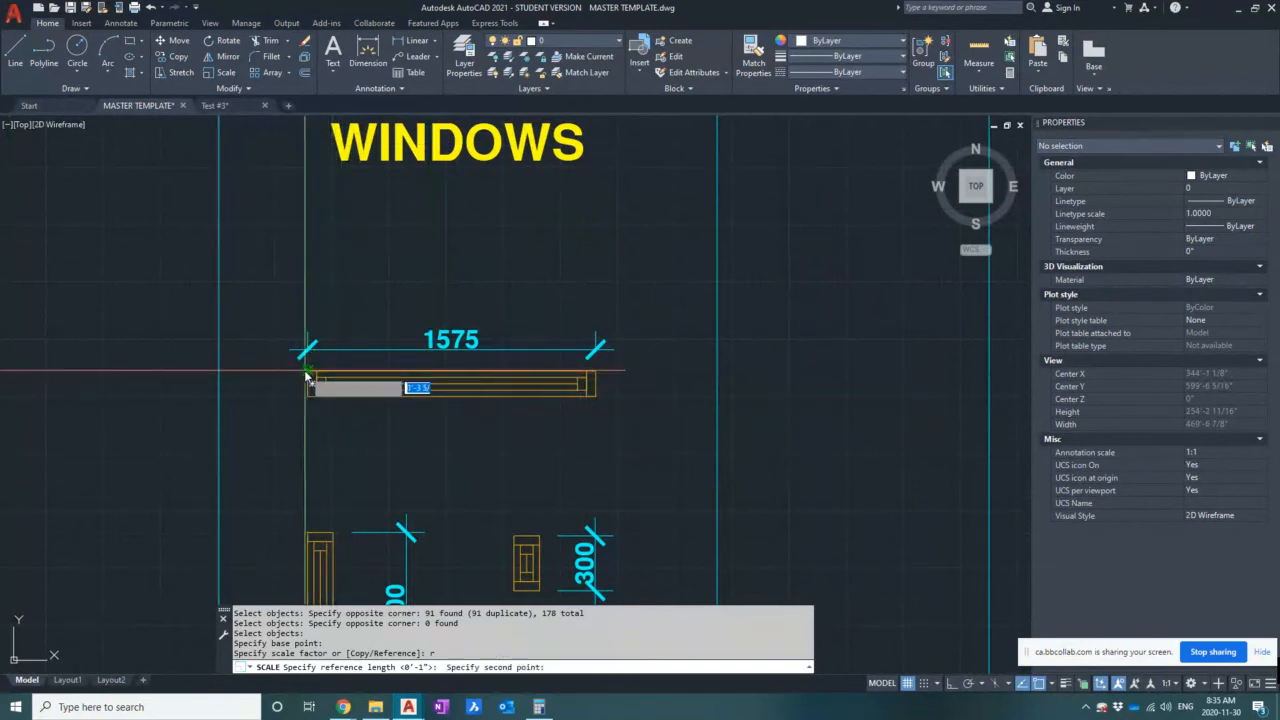
{"action": "left_click", "coordinate": [598, 367]}
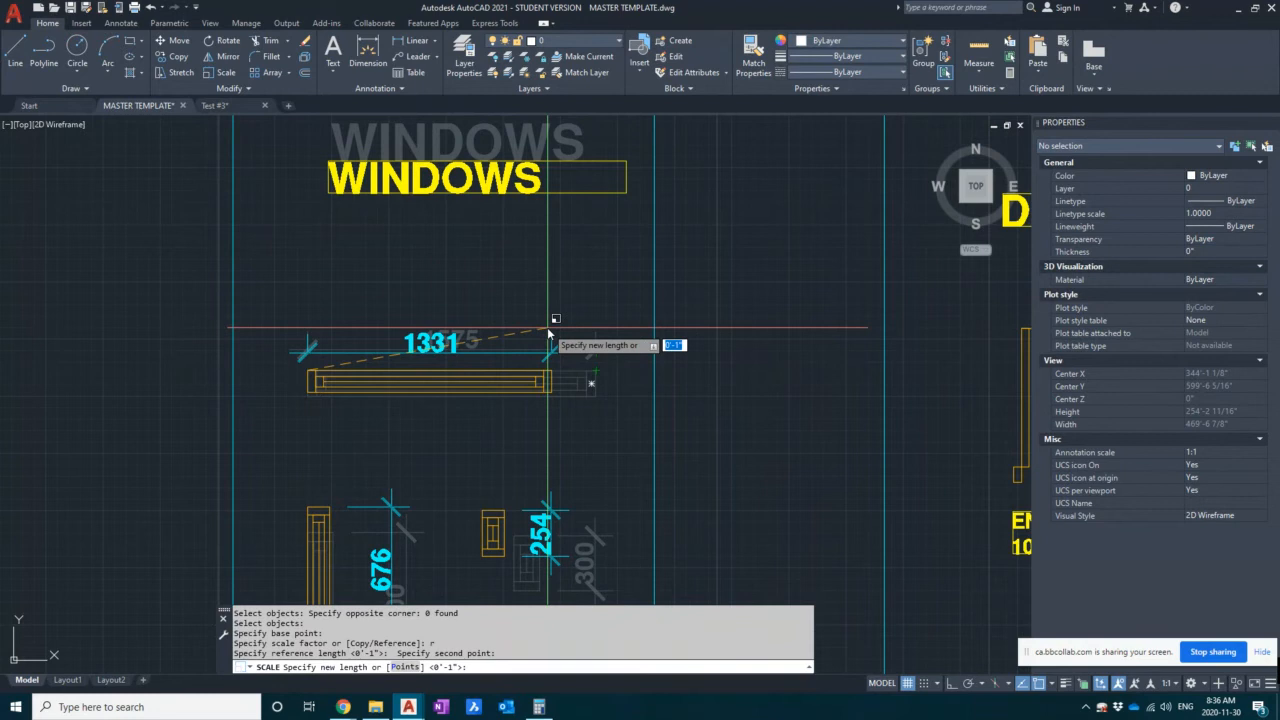
{"action": "type", "text": "62"}
{"action": "key", "text": "Return"}
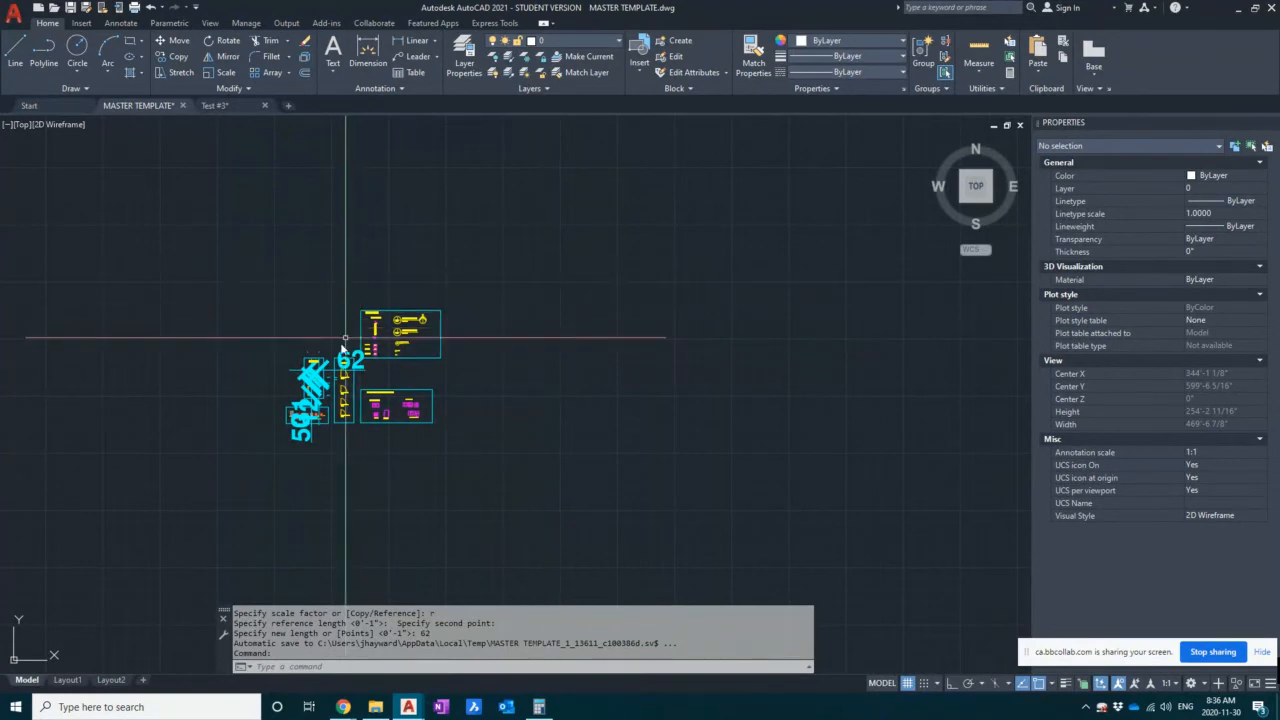
- Examine how the rescaled symbol groups compare in size with the square around the pasted annotations
{"action": "mouse_move", "coordinate": [382, 345]}
{"action": "middle_mouse_down"}
{"action": "mouse_move", "coordinate": [502, 433]}
{"action": "mouse_move", "coordinate": [471, 343]}
{"action": "mouse_move", "coordinate": [450, 360]}
{"action": "middle_mouse_up"}
{"action": "scroll", "coordinate": [443, 380], "scroll_direction": "up", "scroll_amount": 5}
{"action": "scroll", "coordinate": [507, 394], "scroll_direction": "down", "scroll_amount": 14}
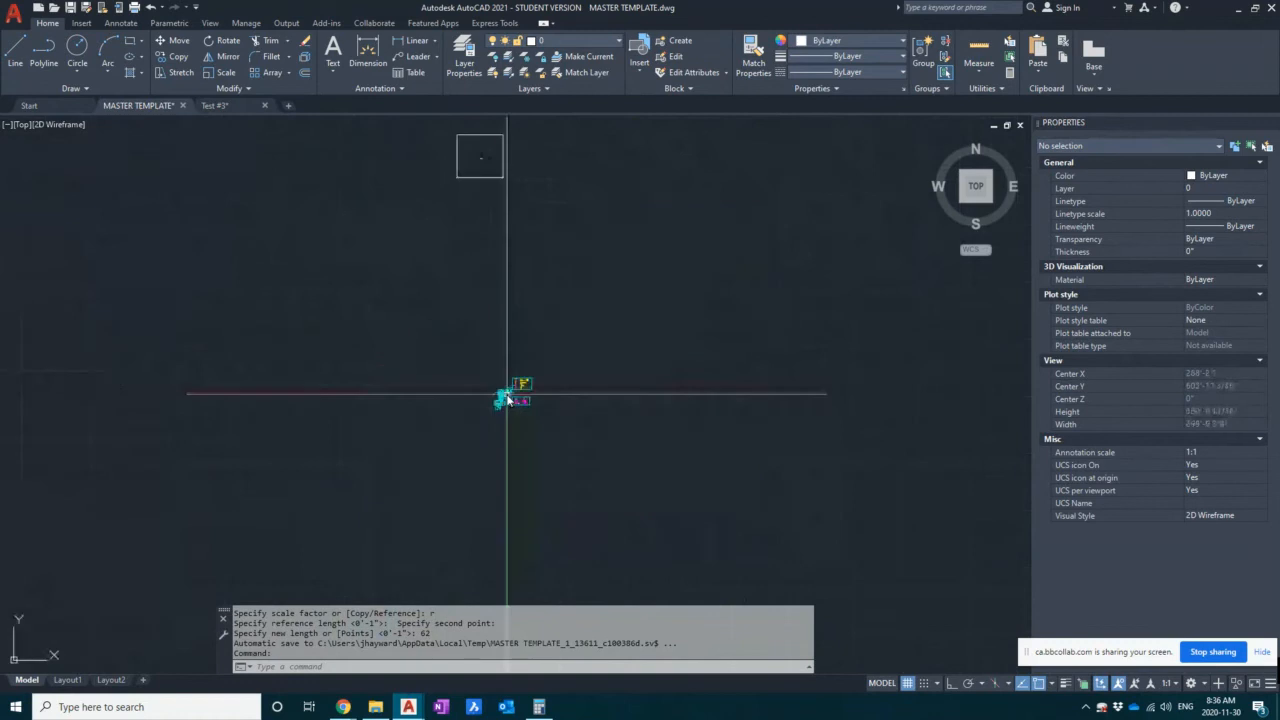
{"action": "scroll", "coordinate": [499, 302], "scroll_direction": "up", "scroll_amount": 4}
{"action": "scroll", "coordinate": [323, 329], "scroll_direction": "up", "scroll_amount": 2}
{"action": "scroll", "coordinate": [320, 334], "scroll_direction": "down", "scroll_amount": 6}
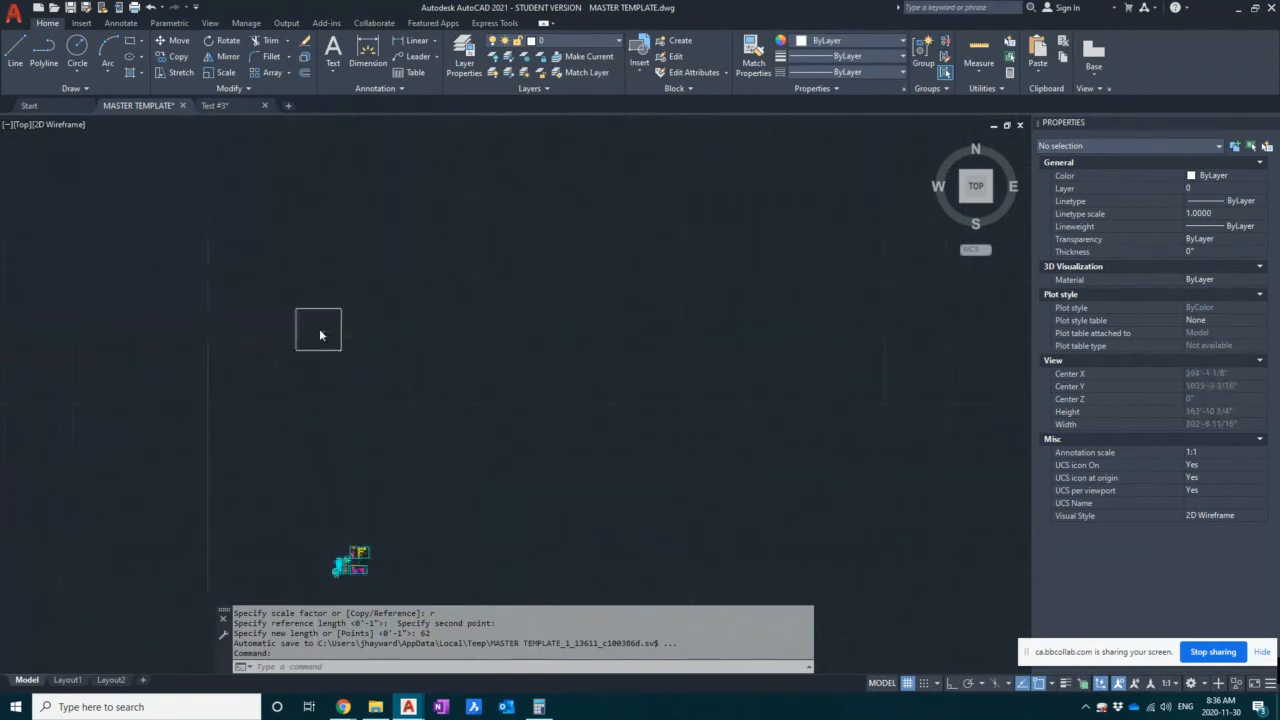
{"action": "scroll", "coordinate": [333, 437], "scroll_direction": "up", "scroll_amount": 2}
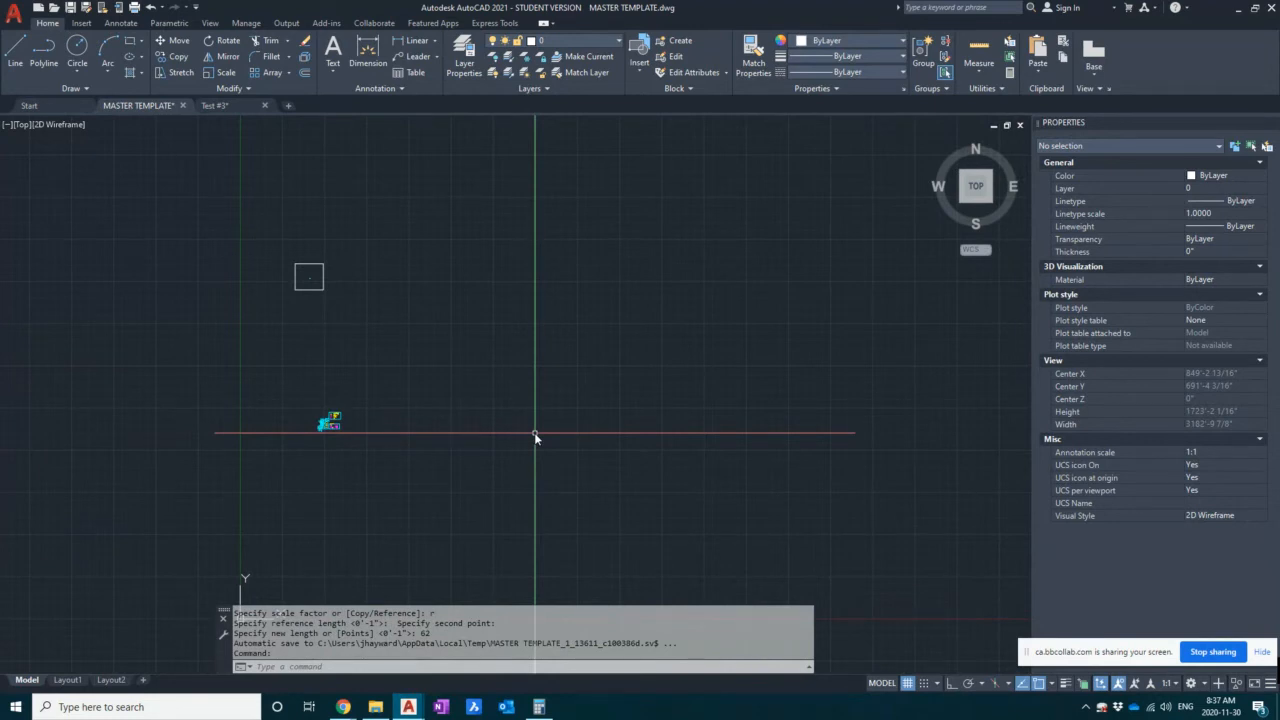
{"action": "scroll", "coordinate": [330, 428], "scroll_direction": "up", "scroll_amount": 10}
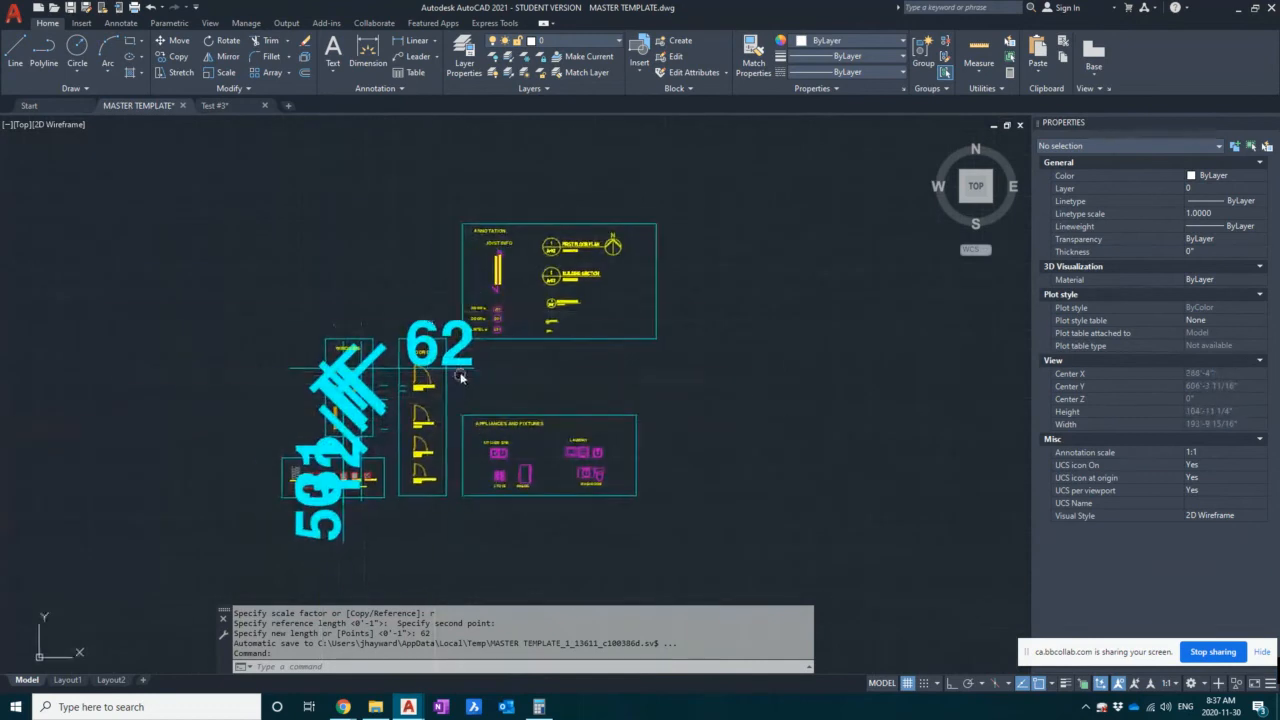
- Try erasing the oversized 62 dimension of the longest horizontal window, and undo the erasure
{"action": "left_click", "coordinate": [423, 322]}
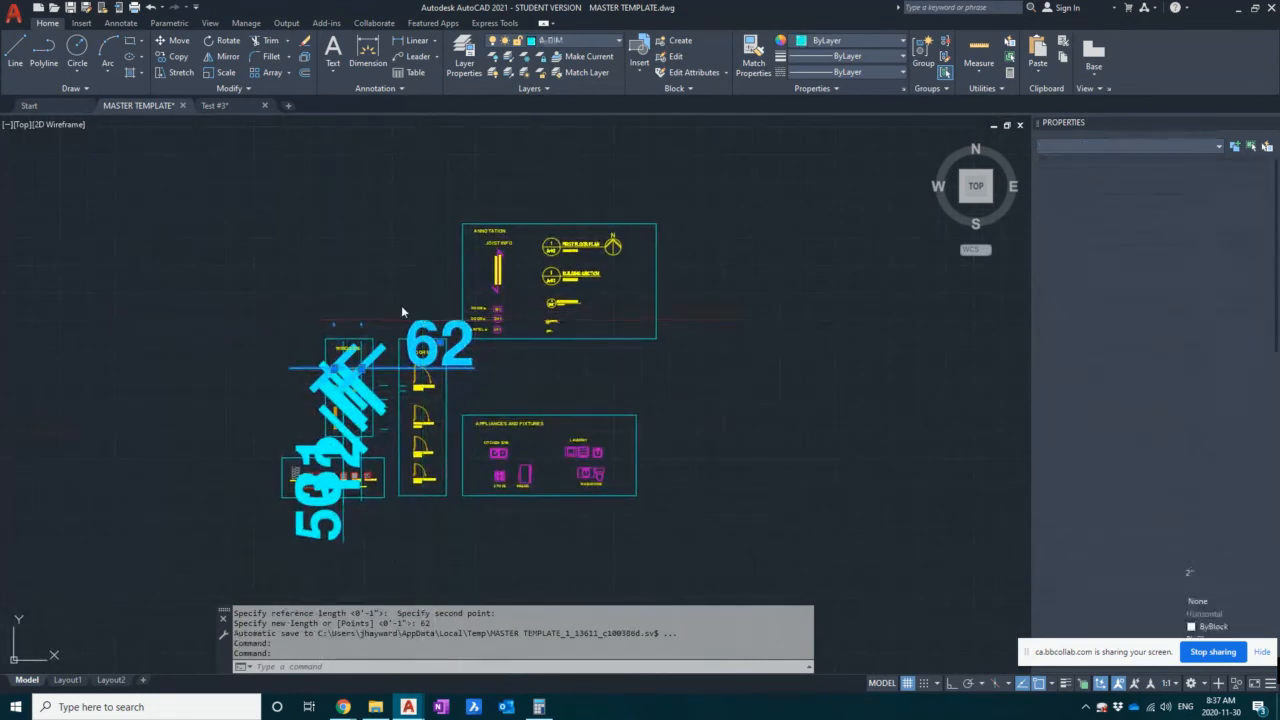
{"action": "key", "text": "Delete"}
{"action": "left_click", "coordinate": [397, 536]}
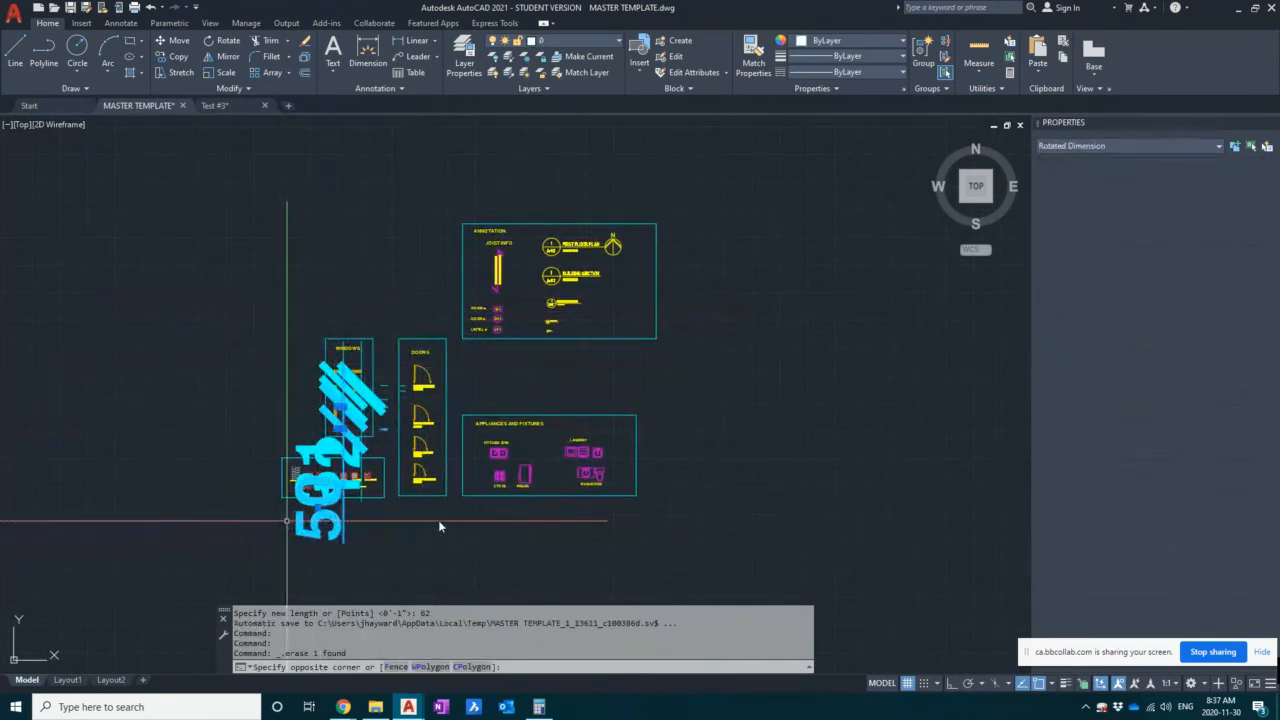
{"action": "key", "text": "Escape"}
{"action": "key", "text": "ctrl+z"}
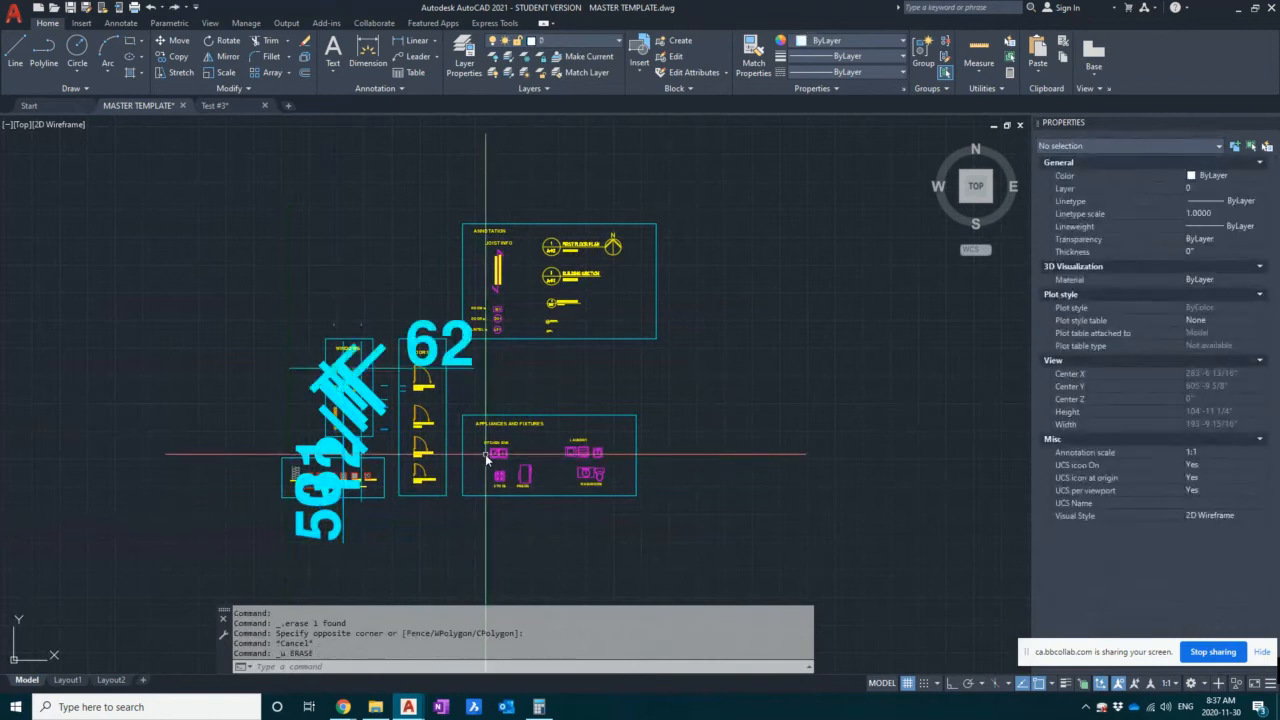
- Start Match Properties with the 2'-6" dimension among the pasted annotations in the square as the source object
{"action": "scroll", "coordinate": [508, 335], "scroll_direction": "down", "scroll_amount": 2}
{"action": "scroll", "coordinate": [508, 335], "scroll_direction": "down", "scroll_amount": 5}
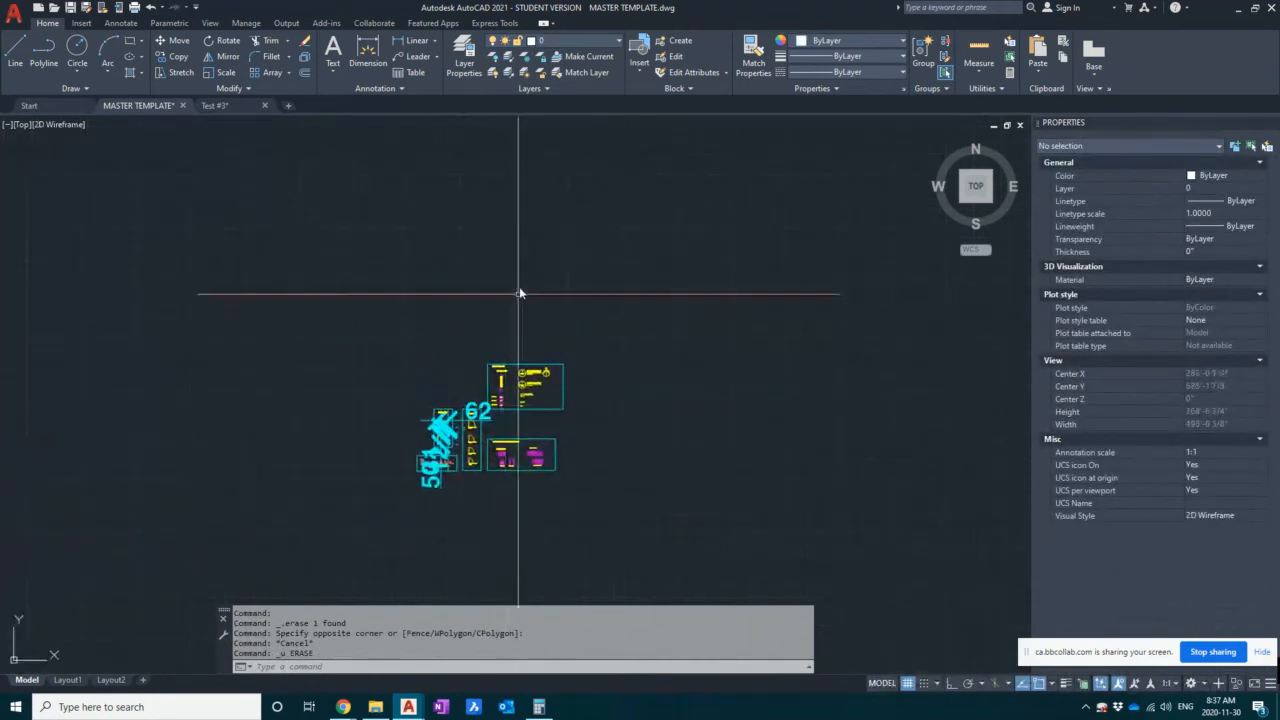
{"action": "scroll", "coordinate": [366, 210], "scroll_direction": "up", "scroll_amount": 10}
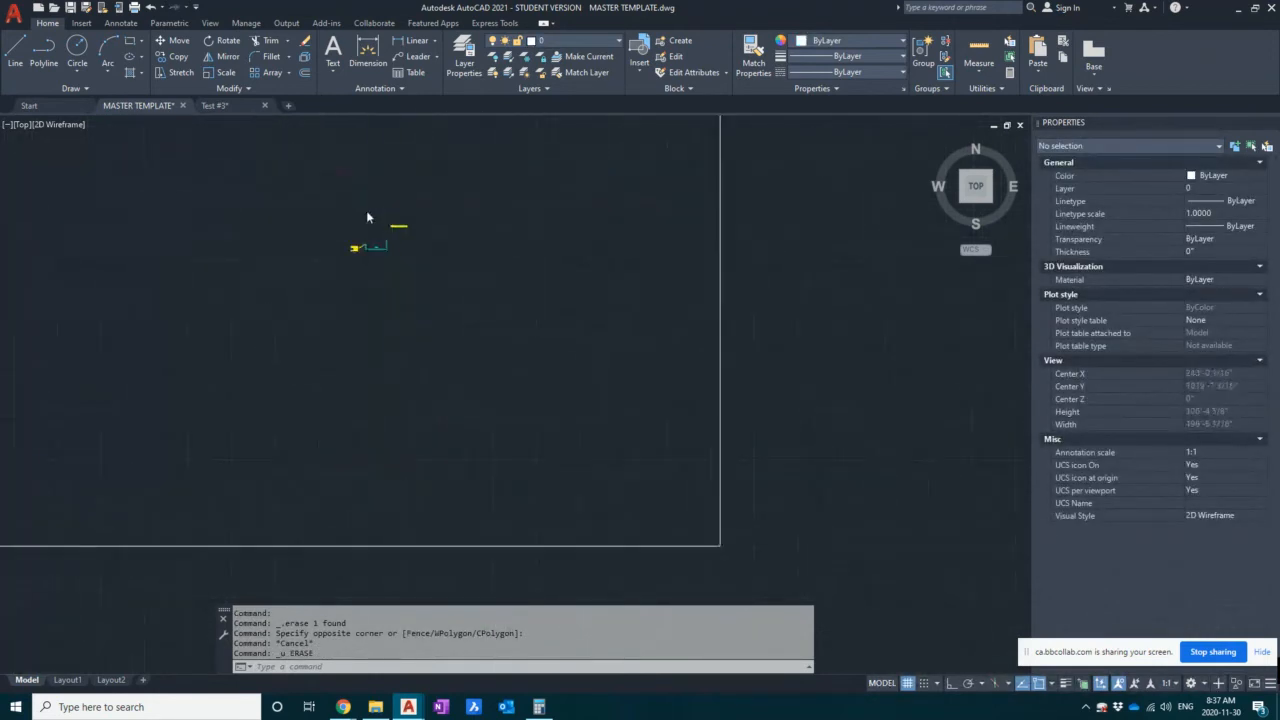
{"action": "key", "text": "Escape"}
{"action": "key", "text": "Escape"}
{"action": "key", "text": "Escape"}
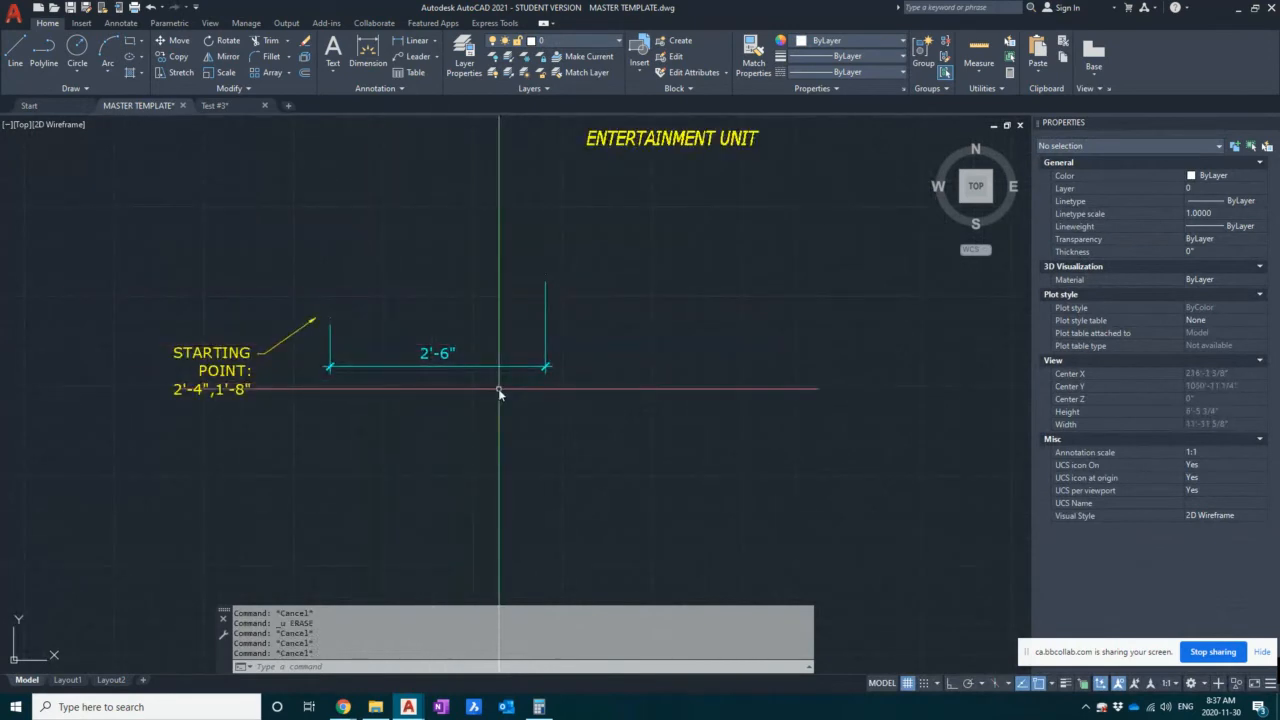
{"action": "type", "text": "ma"}
{"action": "key", "text": "Return"}
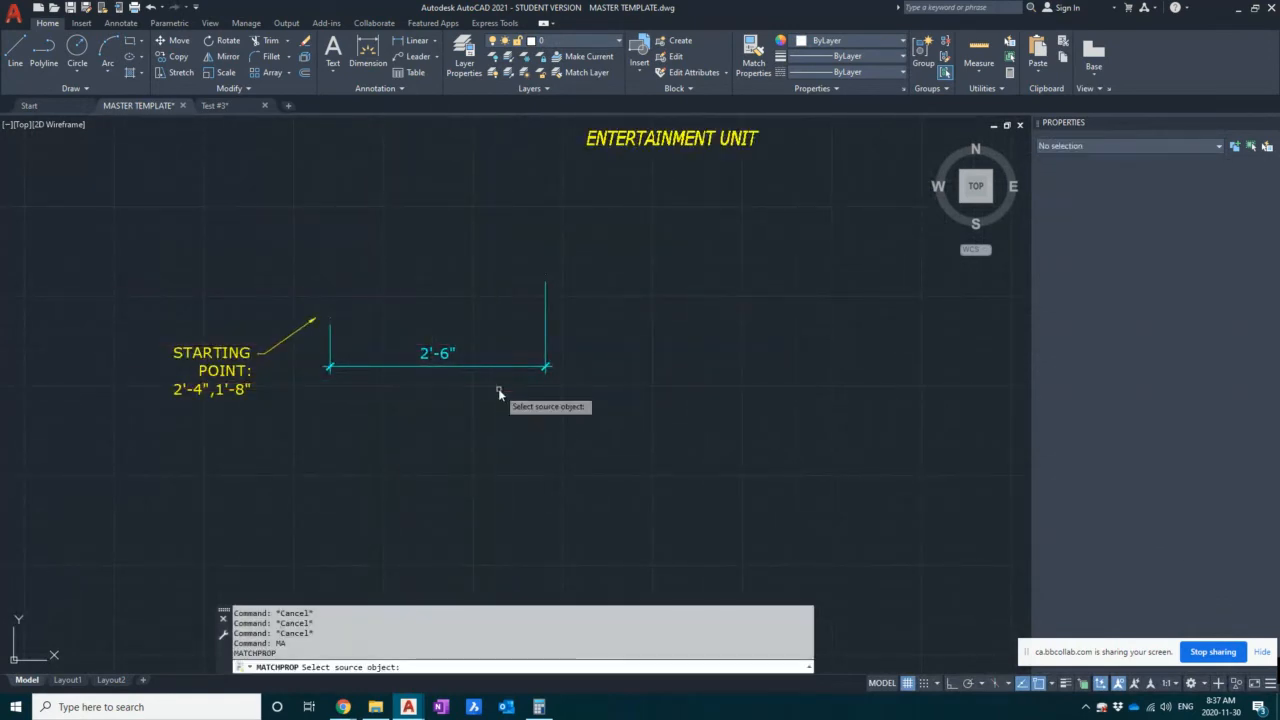
{"action": "left_click", "coordinate": [498, 368]}
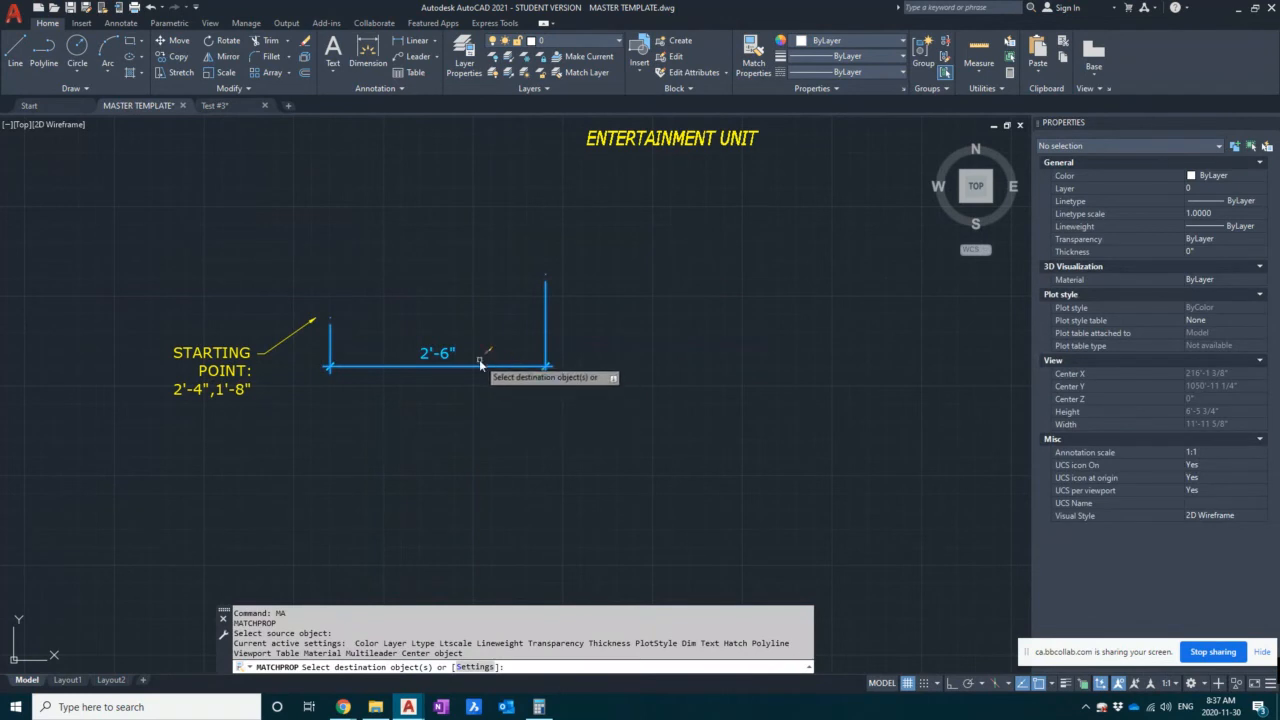
- Apply the source dimension's properties to the four oversized dimensions in the WINDOWS group
{"action": "scroll", "coordinate": [480, 366], "scroll_direction": "down", "scroll_amount": 8}
{"action": "scroll", "coordinate": [500, 425], "scroll_direction": "up", "scroll_amount": 8}
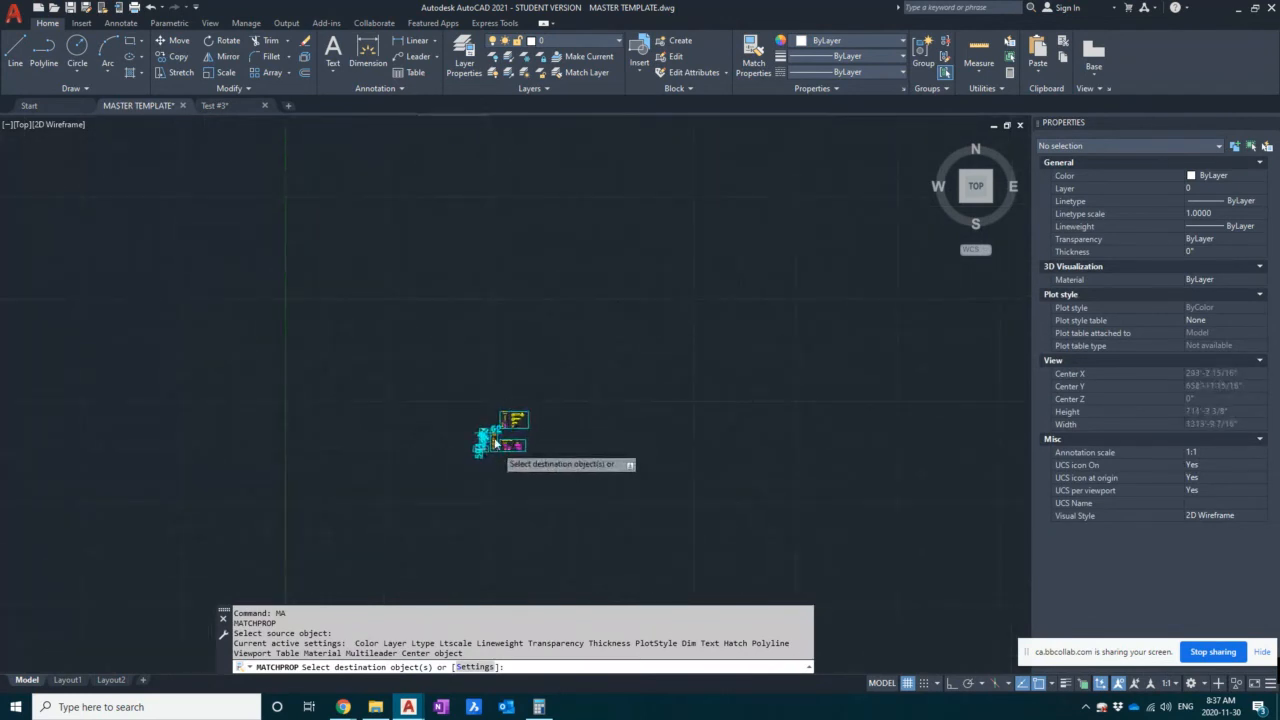
{"action": "scroll", "coordinate": [500, 425], "scroll_direction": "up", "scroll_amount": 2}
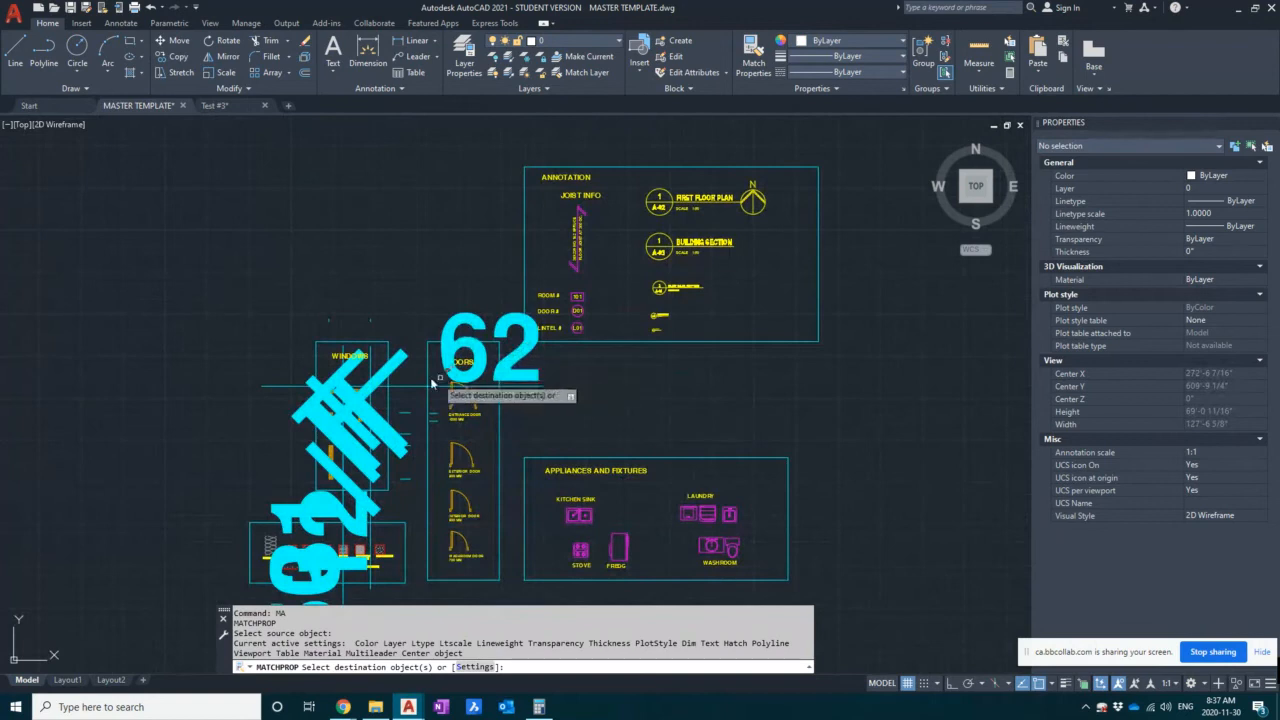
{"action": "left_click", "coordinate": [399, 391]}
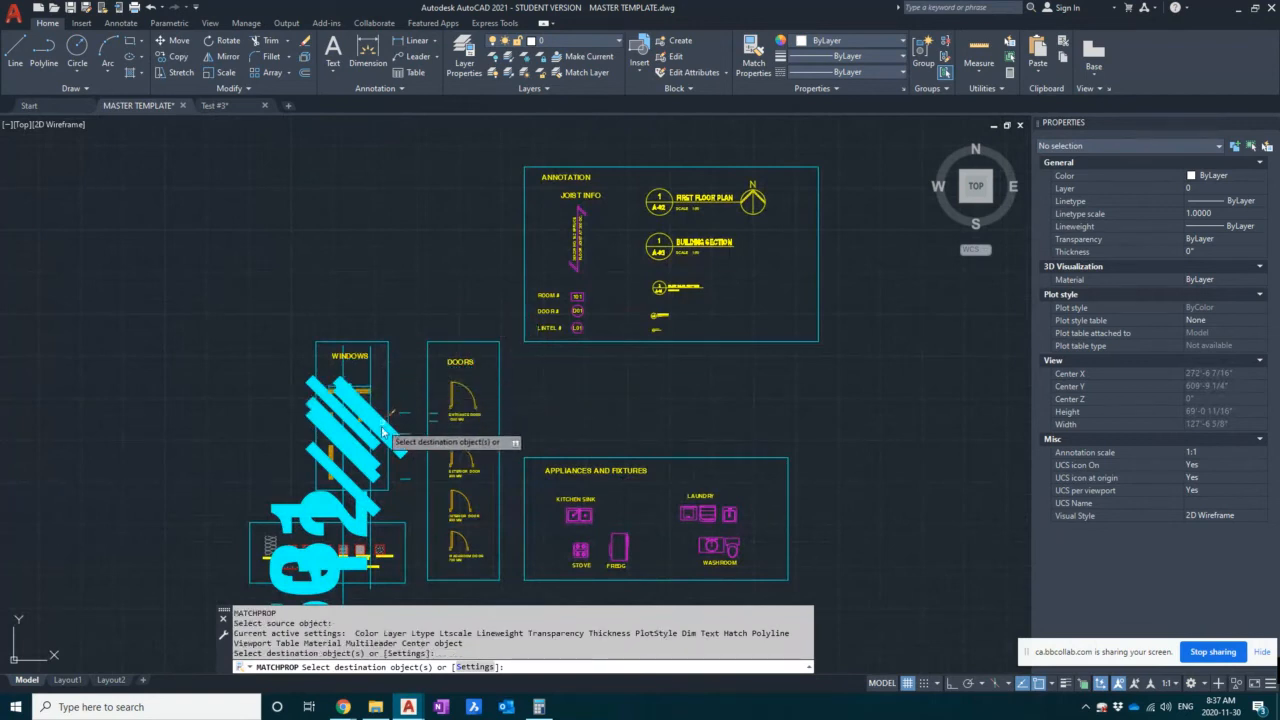
{"action": "middle_click_drag", "start_coordinate": [357, 493], "coordinate": [381, 314]}
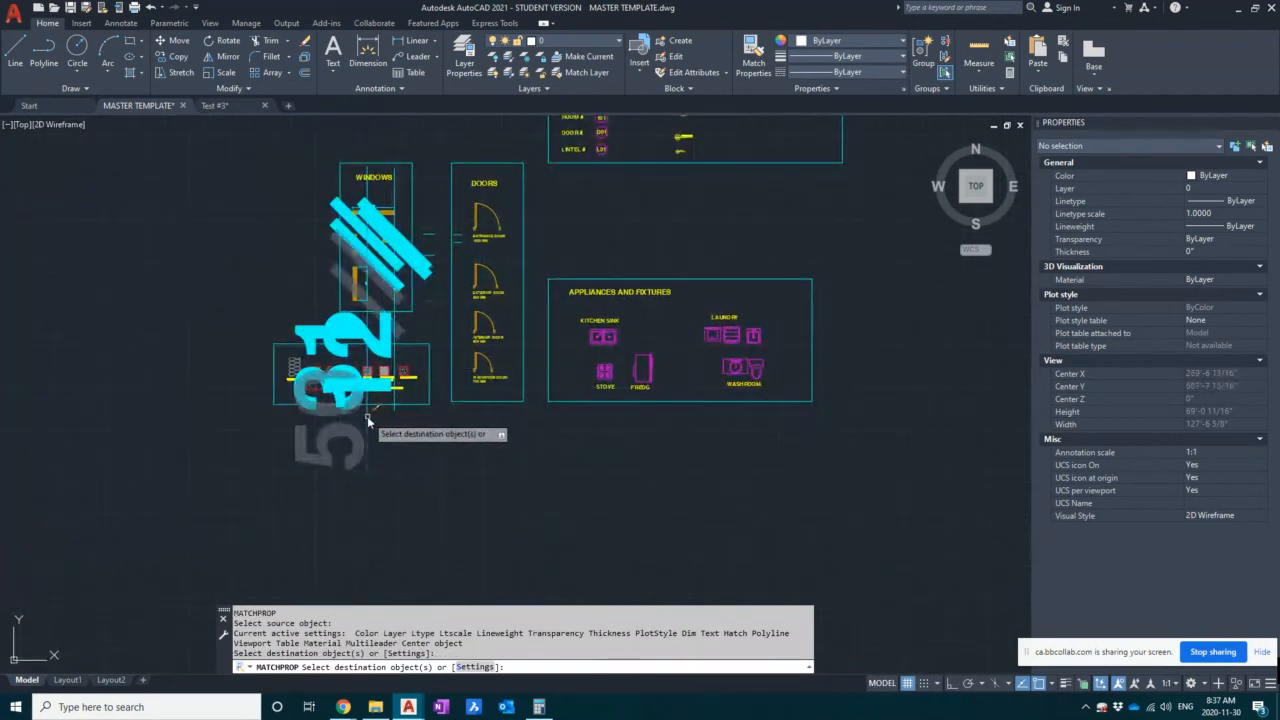
{"action": "left_click", "coordinate": [367, 416]}
{"action": "left_click", "coordinate": [394, 395]}
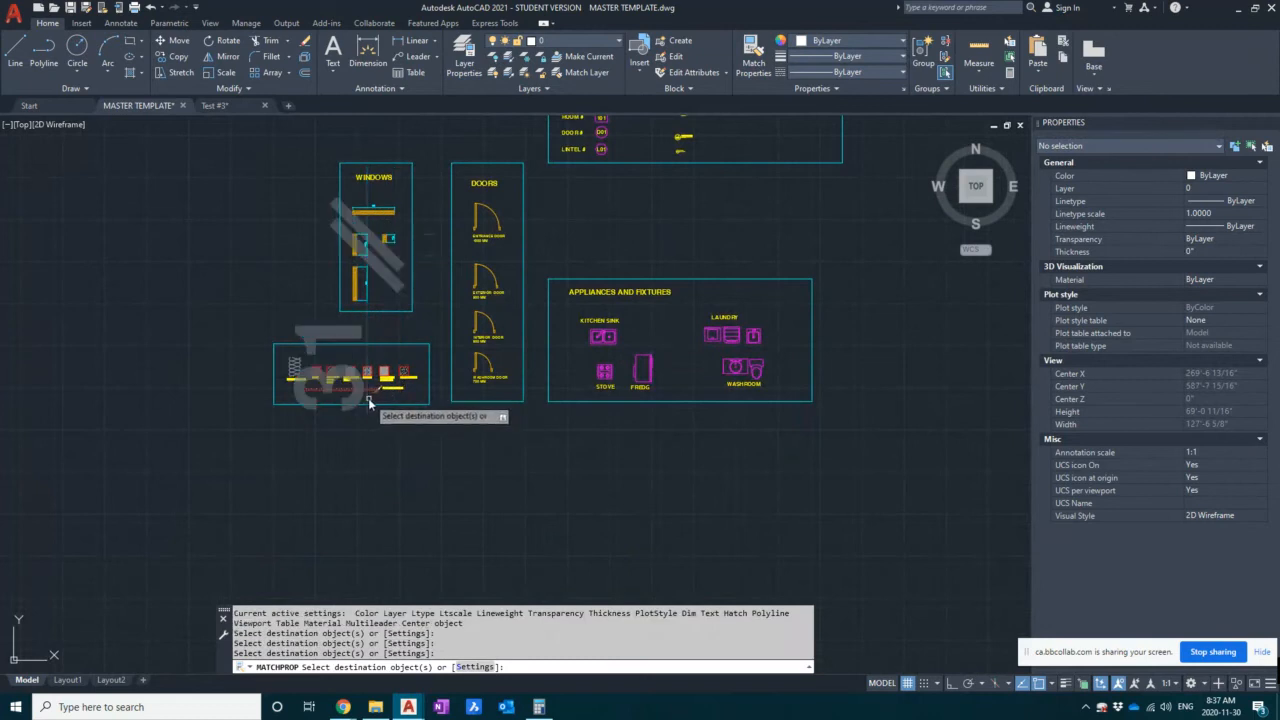
{"action": "left_click", "coordinate": [368, 400]}
{"action": "scroll", "coordinate": [366, 214], "scroll_direction": "up", "scroll_amount": 6}
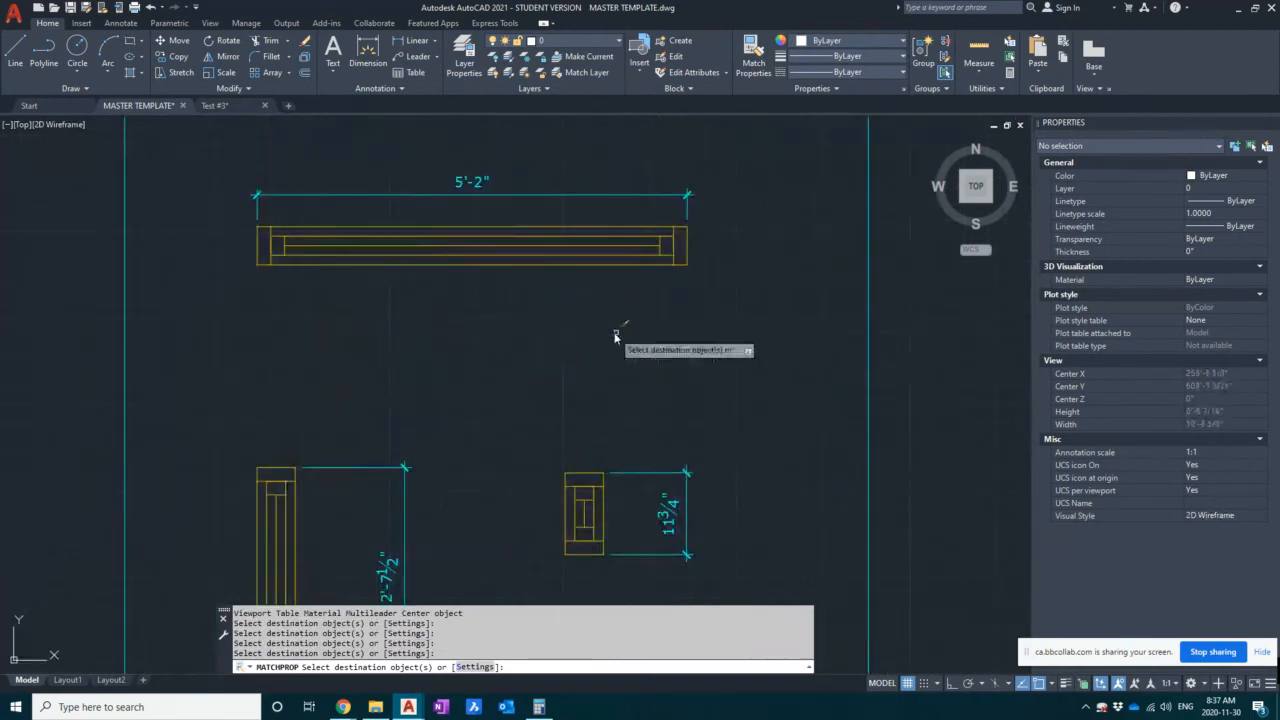
{"action": "mouse_move", "coordinate": [592, 350]}
{"action": "middle_mouse_down"}
{"action": "mouse_move", "coordinate": [506, 293]}
{"action": "mouse_move", "coordinate": [523, 277]}
{"action": "mouse_move", "coordinate": [511, 277]}
{"action": "middle_mouse_up"}
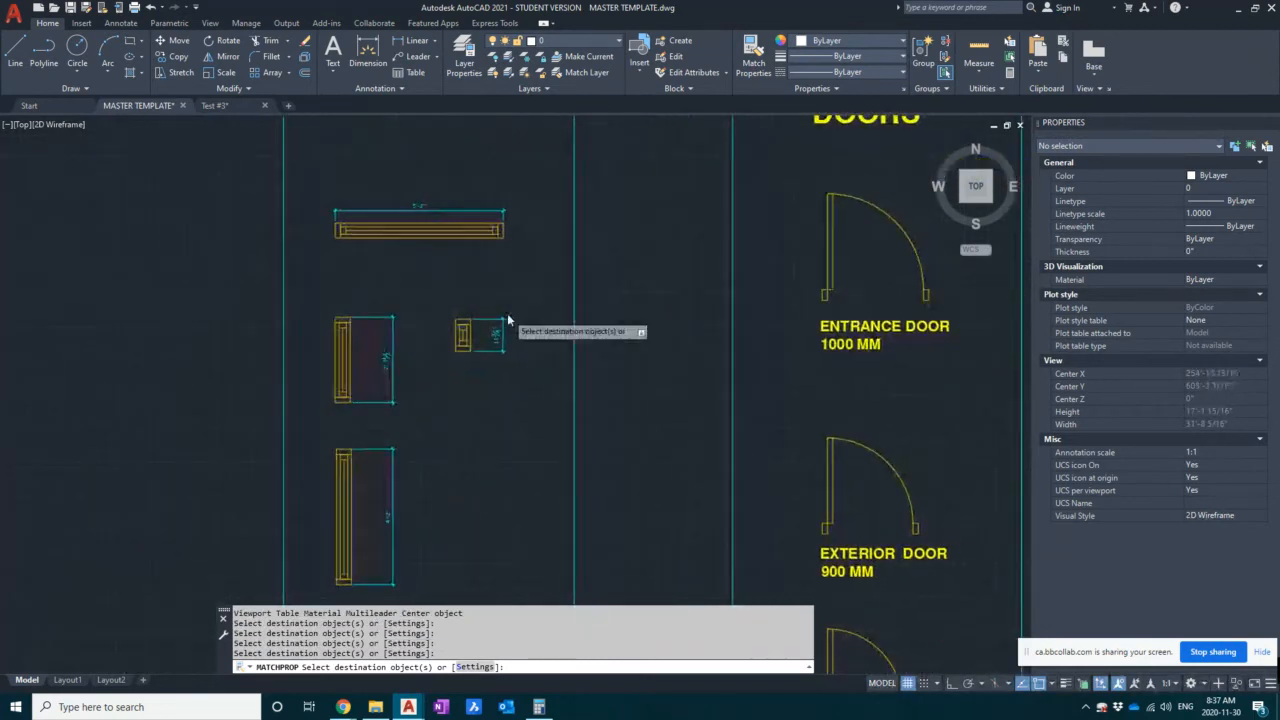
- Examine the restyled dimensions in the WINDOWS group and the neighbouring symbol groups, and end Match Properties
{"action": "scroll", "coordinate": [509, 316], "scroll_direction": "up", "scroll_amount": 2}
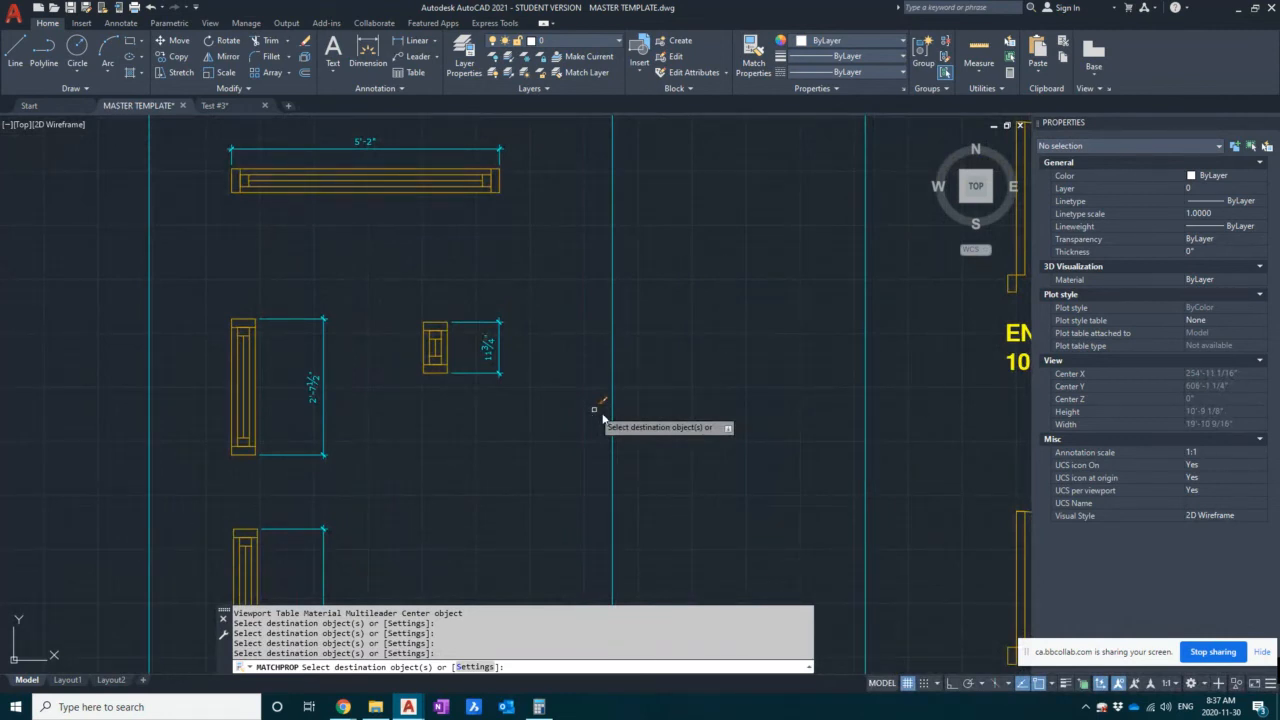
{"action": "scroll", "coordinate": [600, 410], "scroll_direction": "down", "scroll_amount": 4}
{"action": "middle_click_drag", "start_coordinate": [608, 414], "coordinate": [432, 338]}
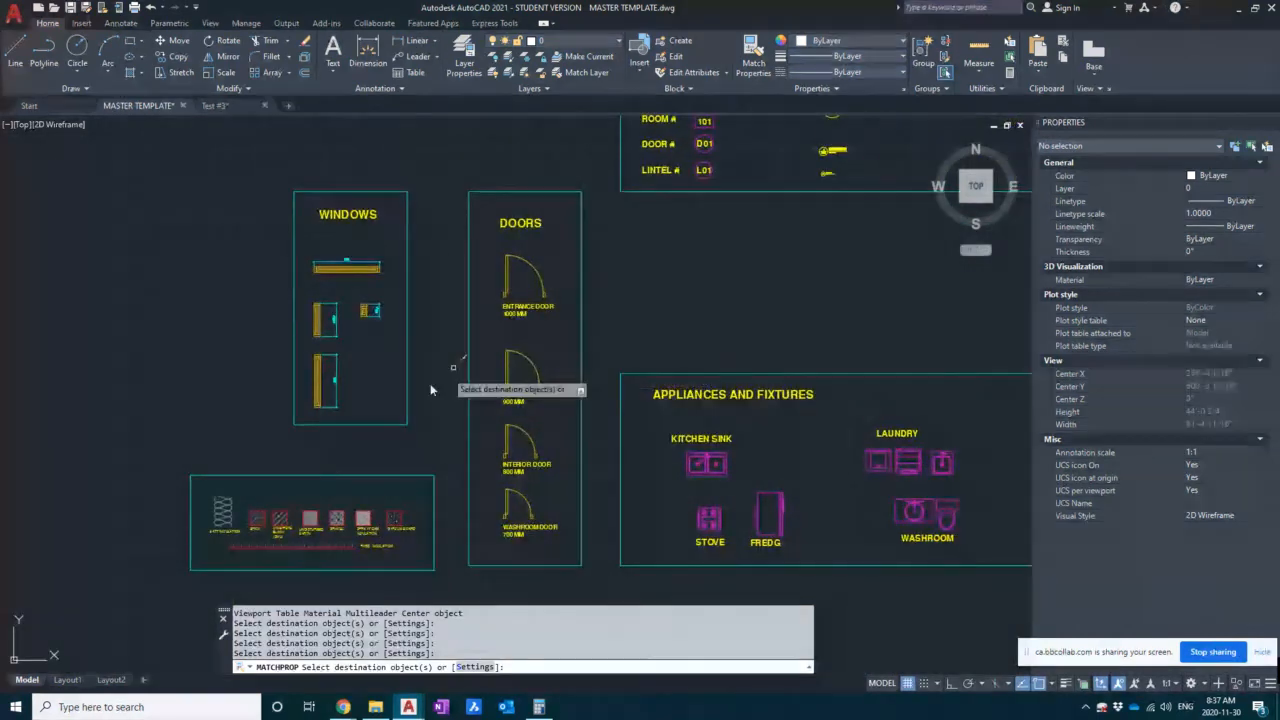
{"action": "middle_click_drag", "start_coordinate": [717, 260], "coordinate": [551, 451]}
{"action": "scroll", "coordinate": [685, 380], "scroll_direction": "down", "scroll_amount": 2}
{"action": "middle_click_drag", "start_coordinate": [685, 380], "coordinate": [600, 250]}
{"action": "key", "text": "Return"}
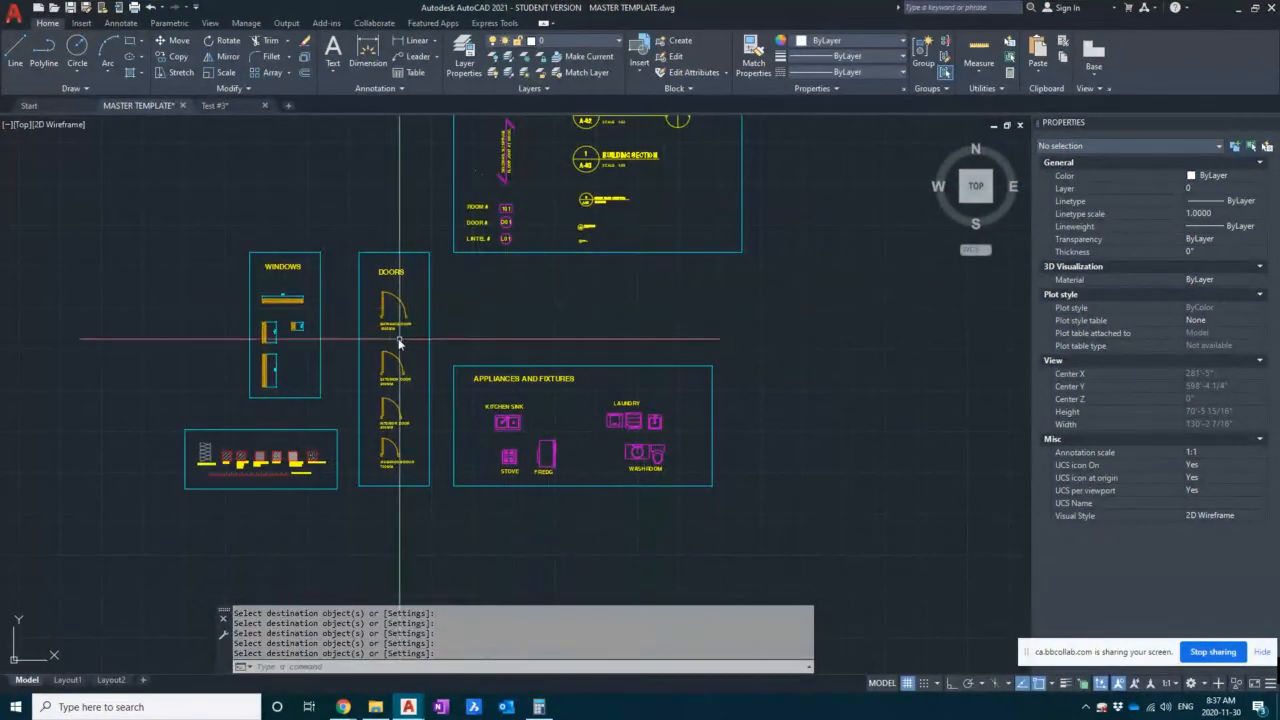
- Switch to Calculator and convert the entrance door's 1000 mm size to inches, and return to the drawing
{"action": "scroll", "coordinate": [387, 317], "scroll_direction": "up", "scroll_amount": 2}
{"action": "scroll", "coordinate": [388, 315], "scroll_direction": "up", "scroll_amount": 5}
{"action": "middle_click_drag", "start_coordinate": [424, 346], "coordinate": [448, 406]}
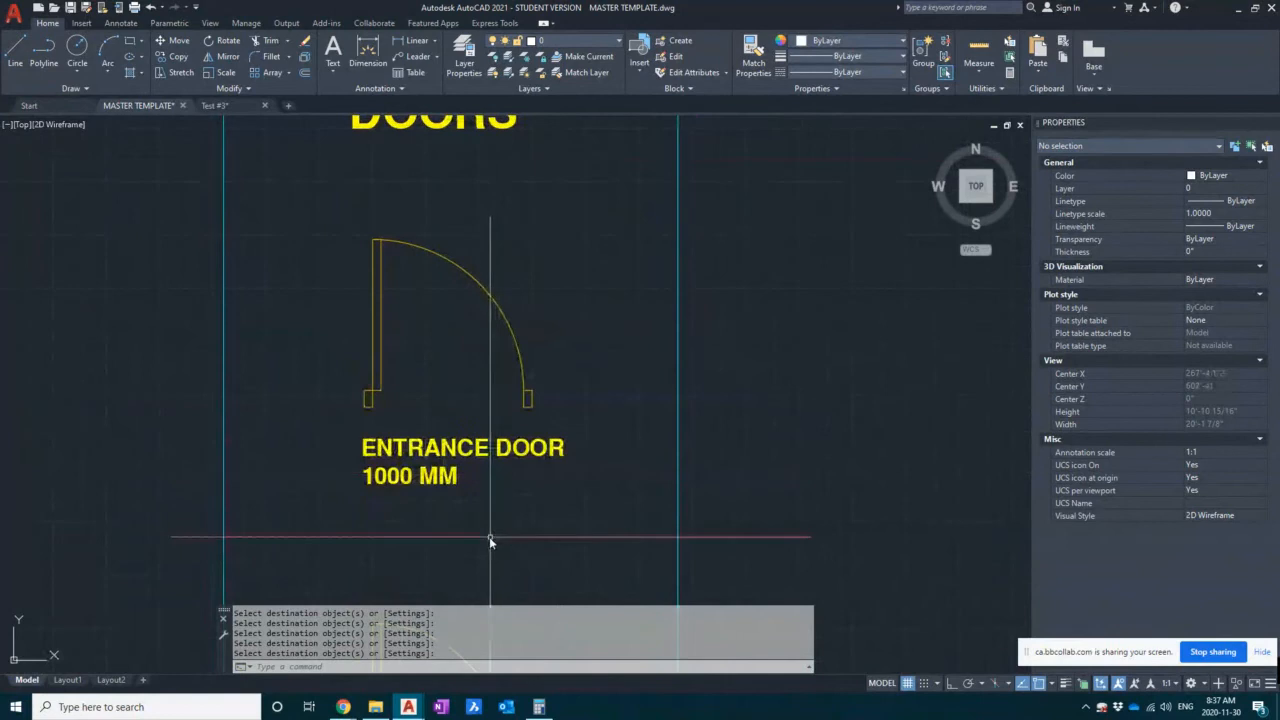
{"action": "mouse_move", "coordinate": [435, 482]}
{"action": "middle_mouse_down"}
{"action": "mouse_move", "coordinate": [403, 472]}
{"action": "mouse_move", "coordinate": [381, 501]}
{"action": "middle_mouse_up"}
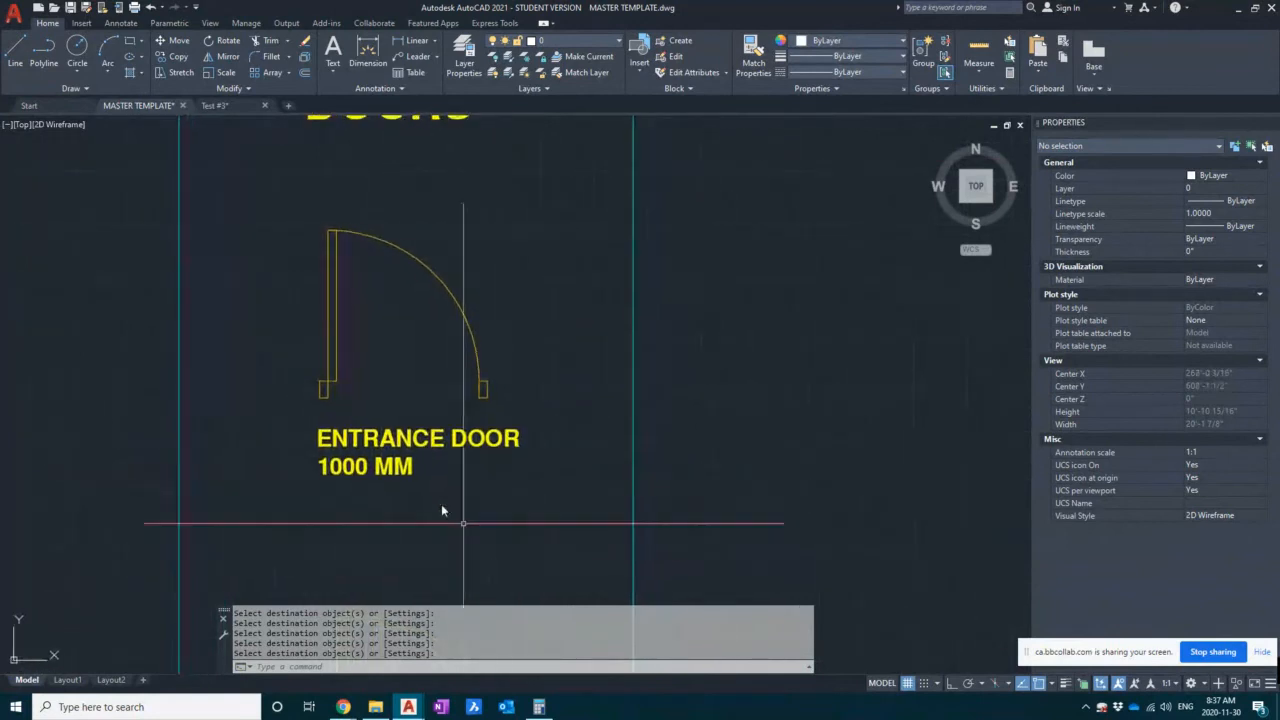
{"action": "left_click", "coordinate": [365, 477]}
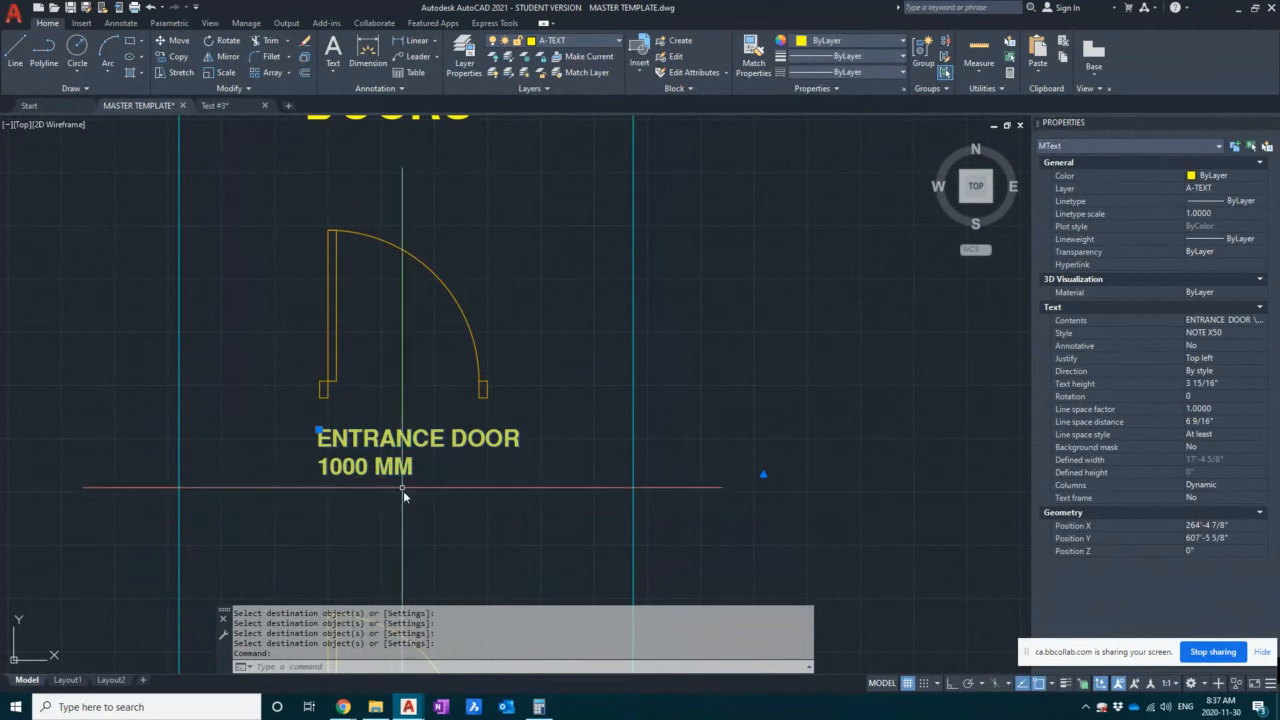
{"action": "key", "text": "Escape"}
{"action": "left_click", "coordinate": [538, 707]}
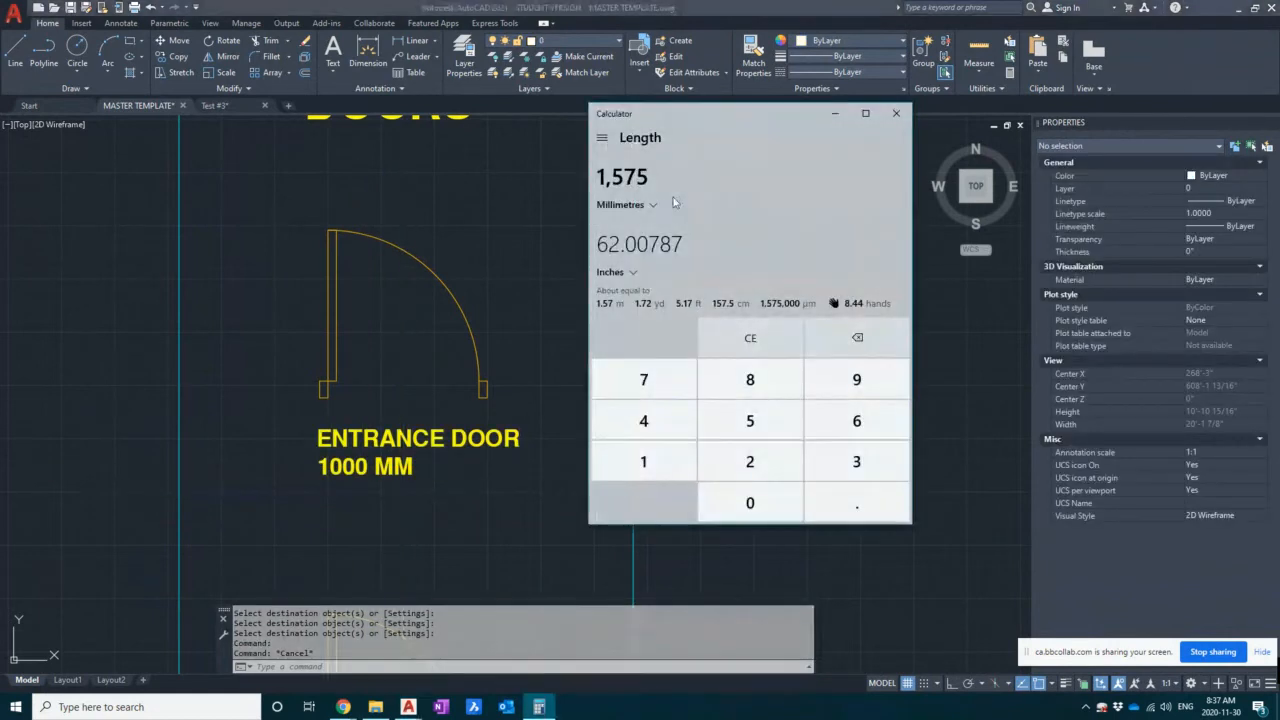
{"action": "key", "text": "Escape"}
{"action": "type", "text": "1000"}
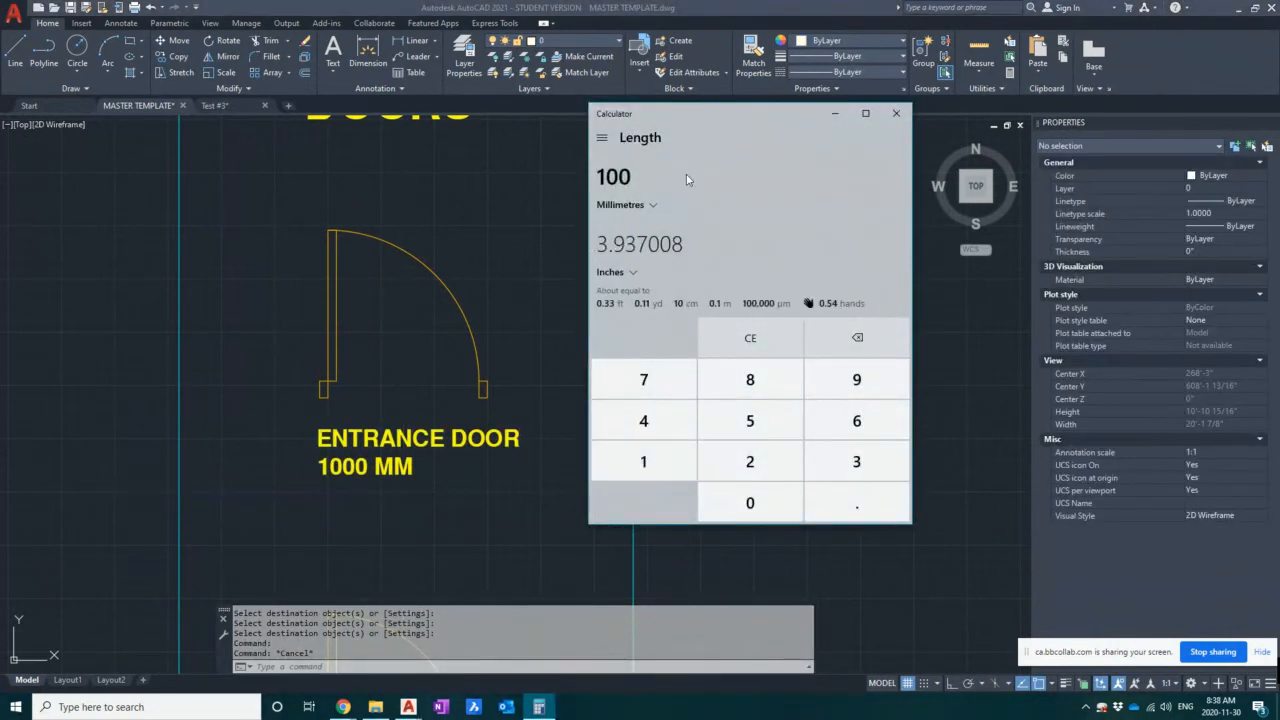
{"action": "left_click", "coordinate": [492, 257]}
{"action": "key", "text": "Escape"}
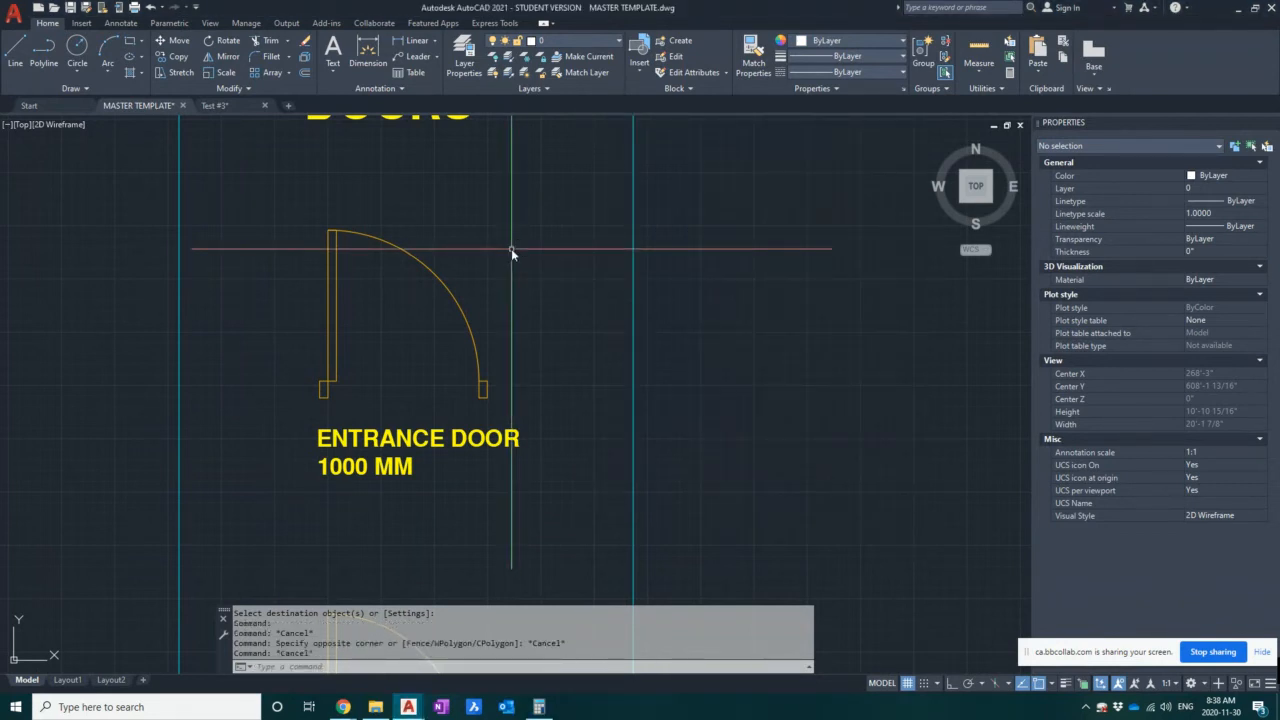
- Measure the entrance door's overall width between the outer corners of its two jambs
{"action": "type", "text": "DI"}
{"action": "key", "text": "Return"}
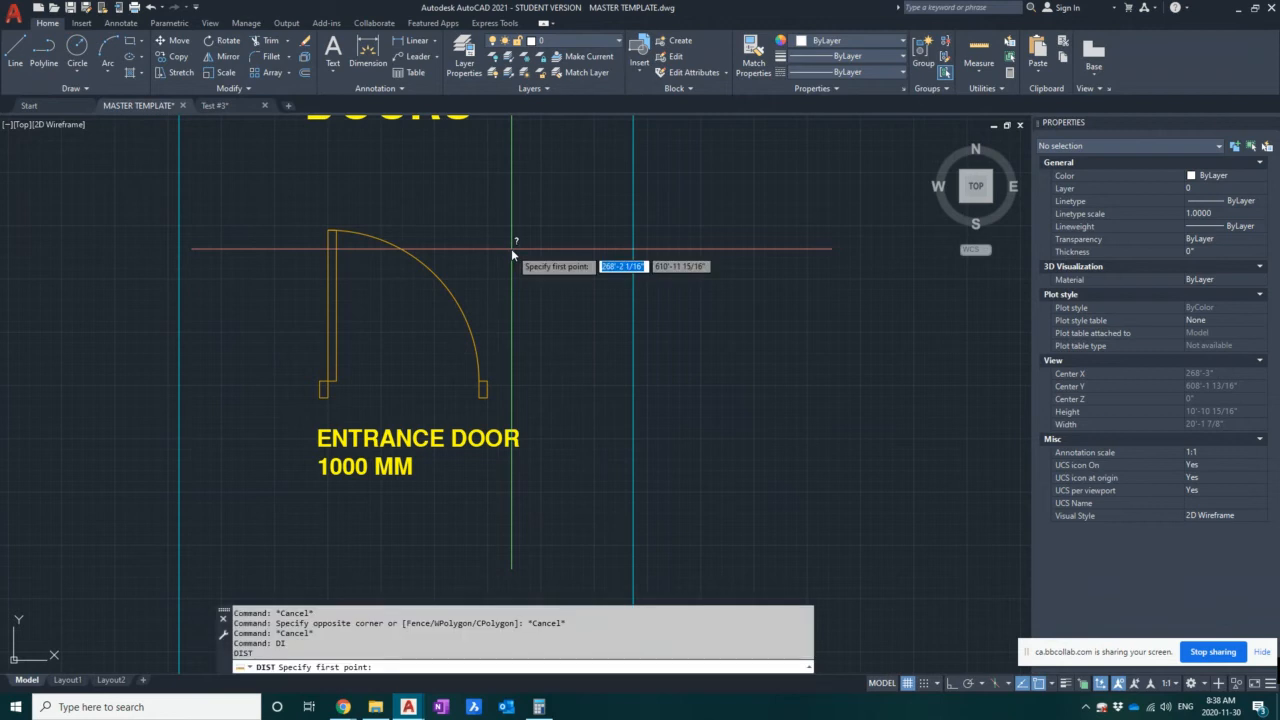
{"action": "left_click", "coordinate": [323, 389]}
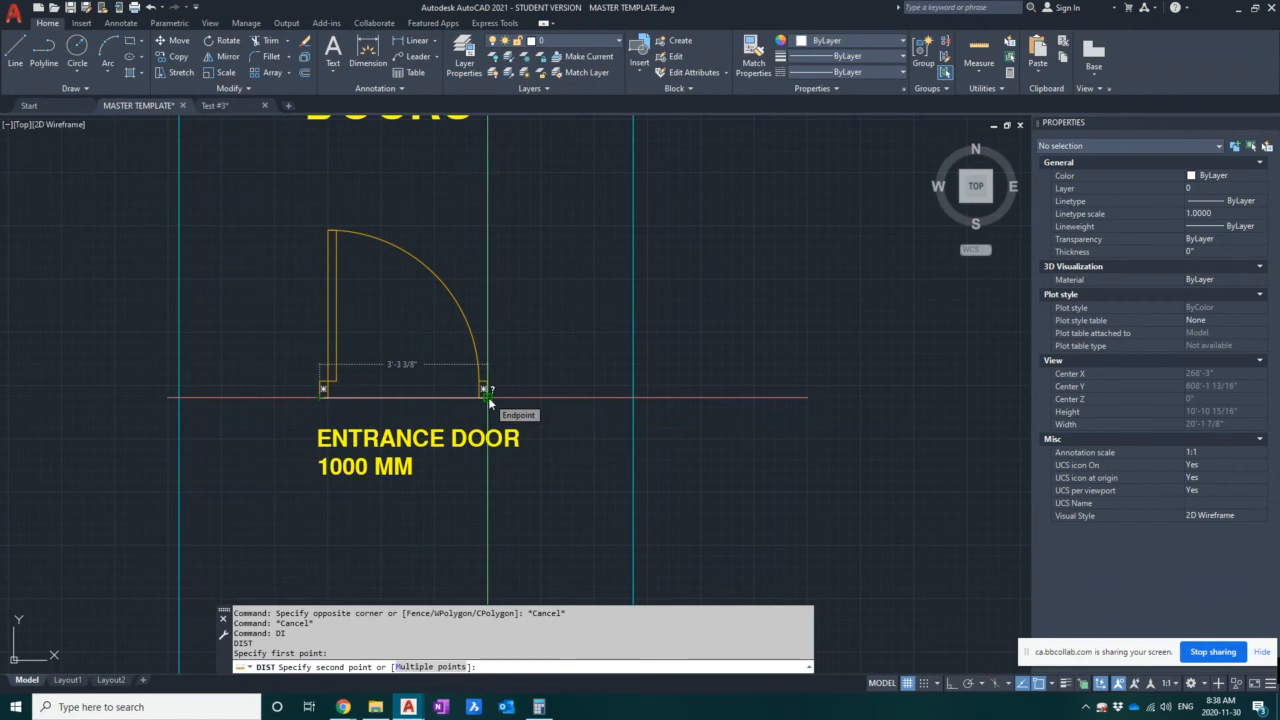
{"action": "key", "text": "Escape"}
{"action": "key", "text": "Escape"}
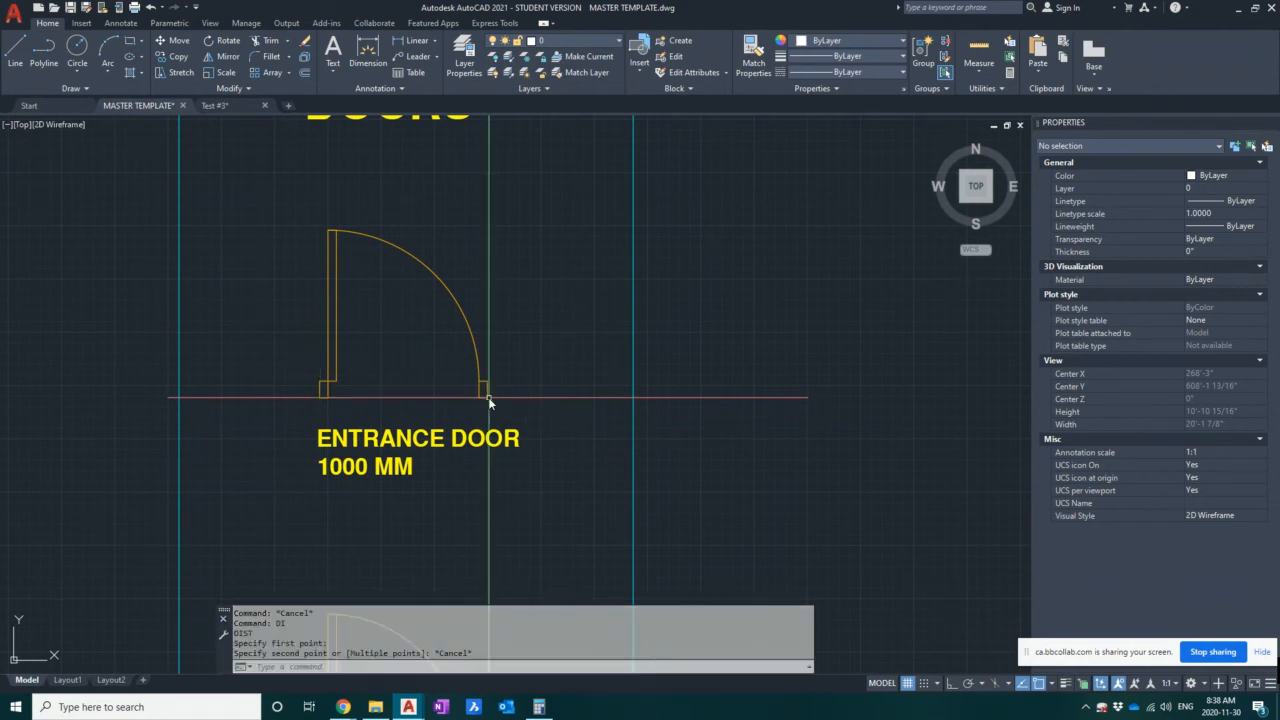
- Replace the 1000 MM line in the ENTRANCE DOOR label with 3'3"
{"action": "left_click", "coordinate": [391, 468]}
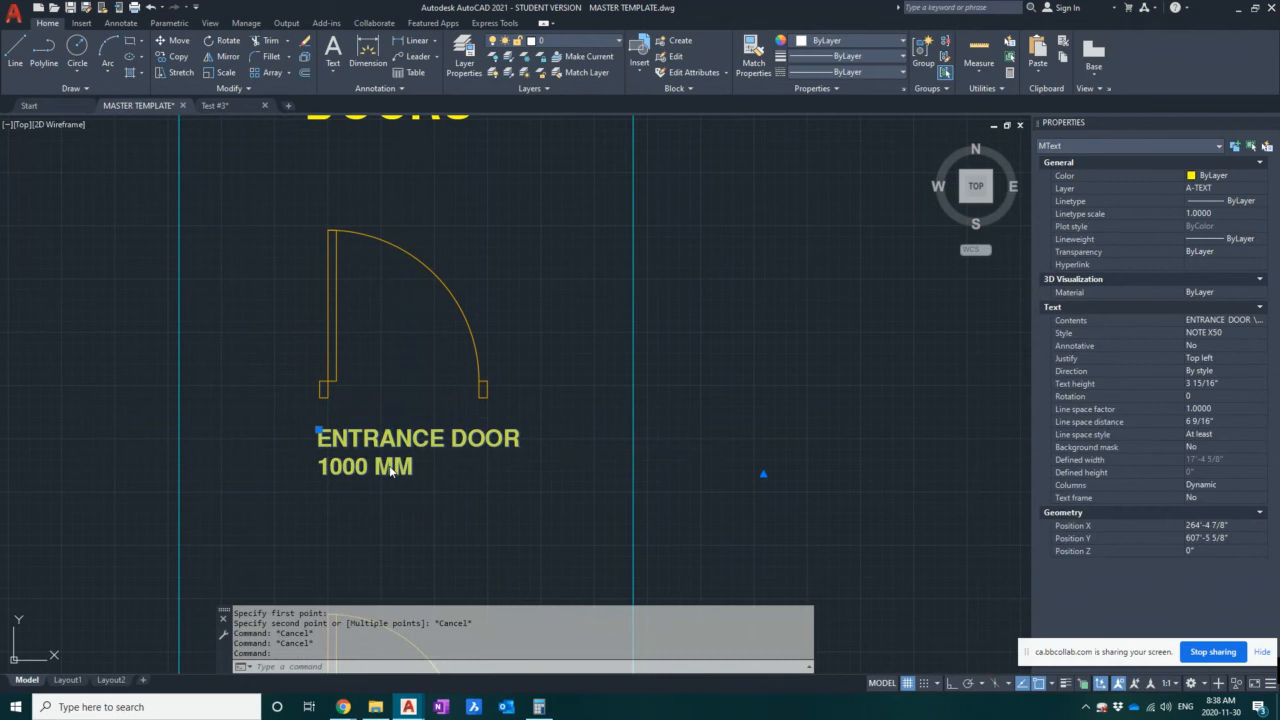
{"action": "double_click", "coordinate": [391, 470]}
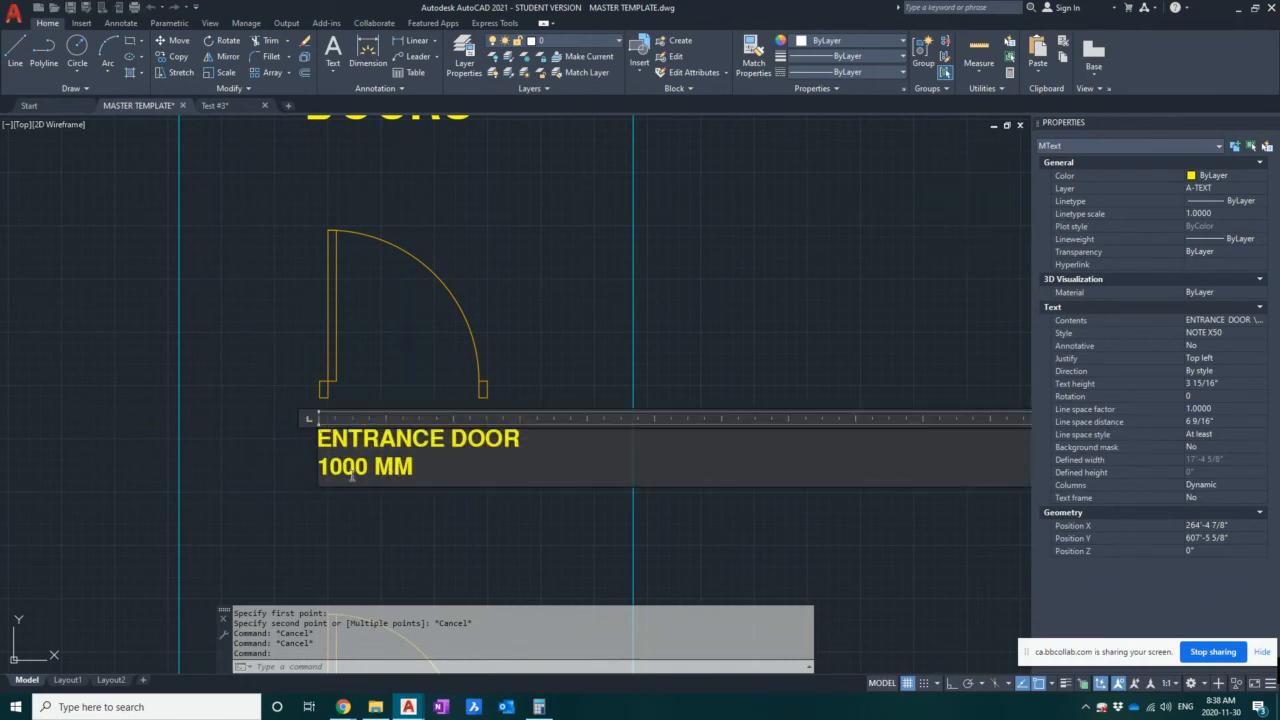
{"action": "triple_click", "coordinate": [421, 467]}
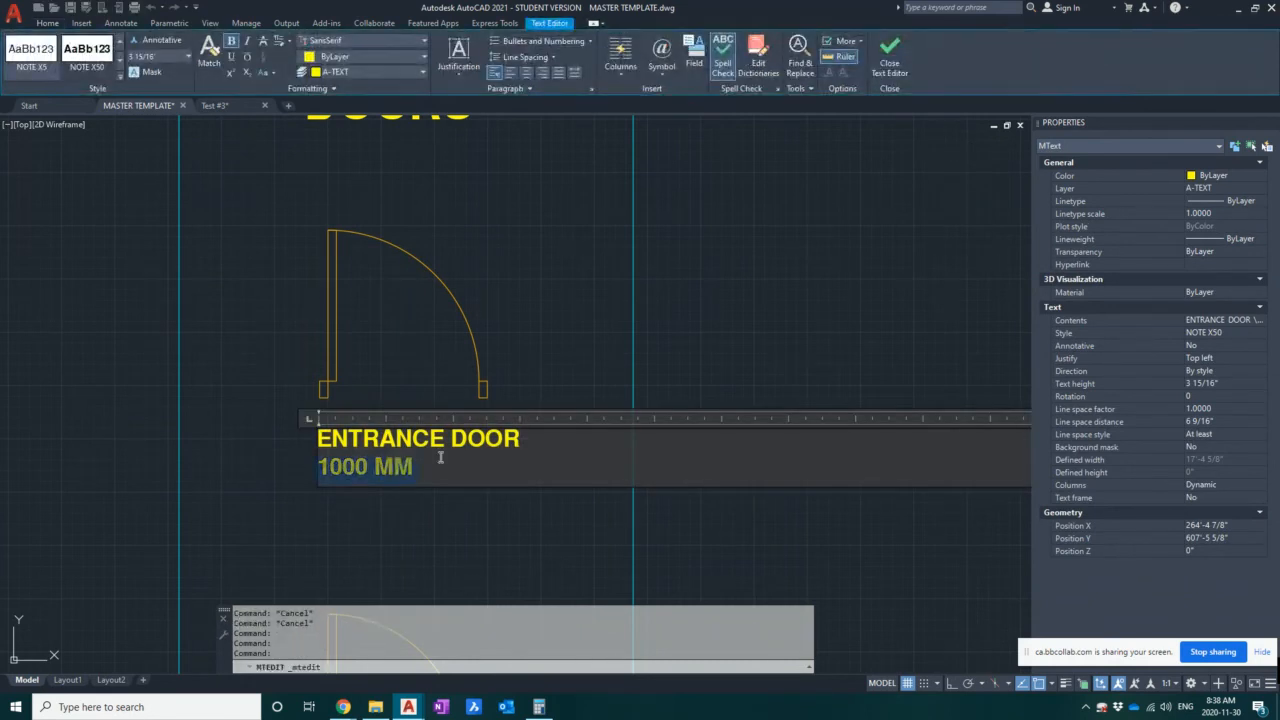
{"action": "type", "text": "3"}
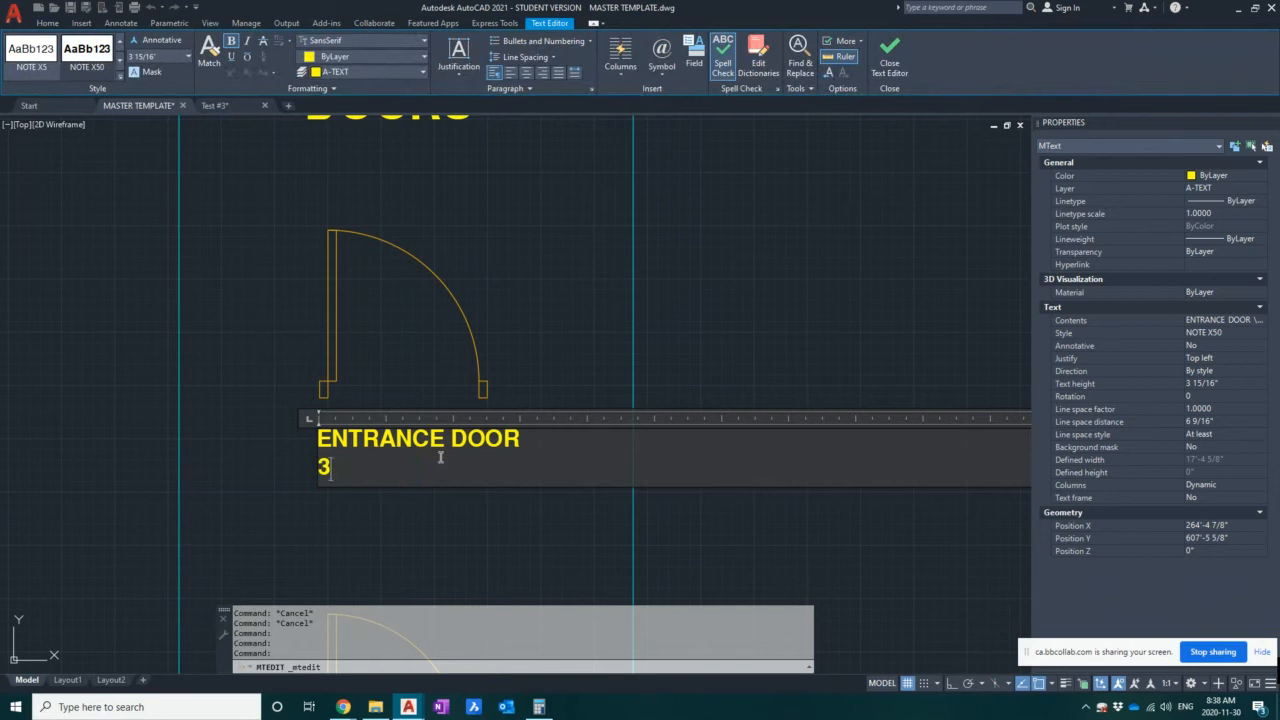
{"action": "type", "text": "'3\""}
{"action": "left_click", "coordinate": [542, 262]}
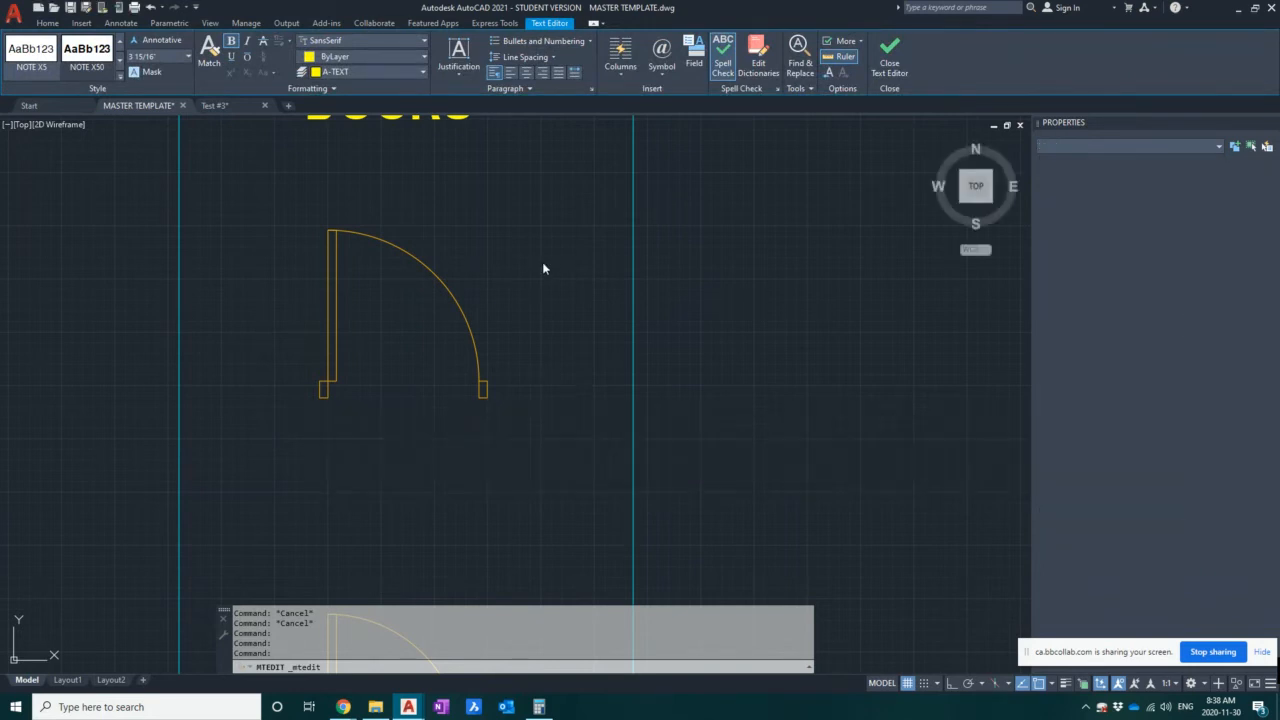
- Measure the kitchen sink's width along its back edge in the APPLIANCES AND FIXTURES group
{"action": "scroll", "coordinate": [542, 262], "scroll_direction": "down", "scroll_amount": 3}
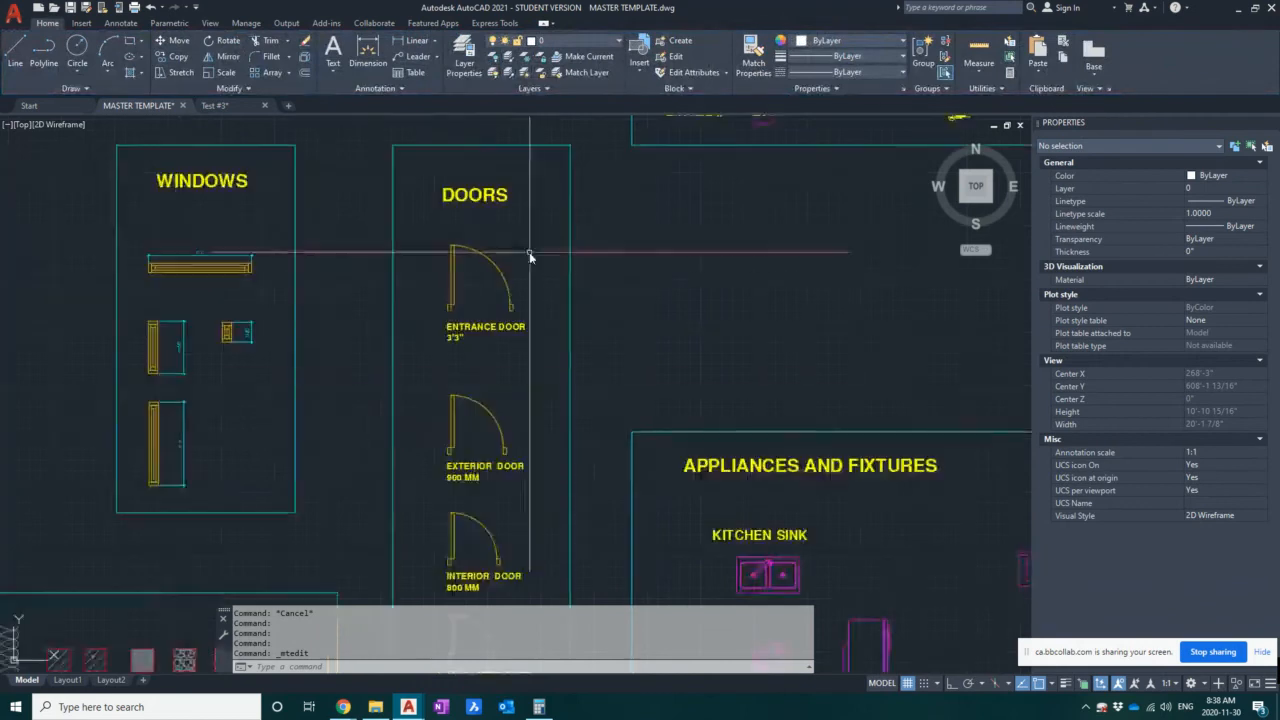
{"action": "middle_click_drag", "start_coordinate": [470, 452], "coordinate": [457, 345]}
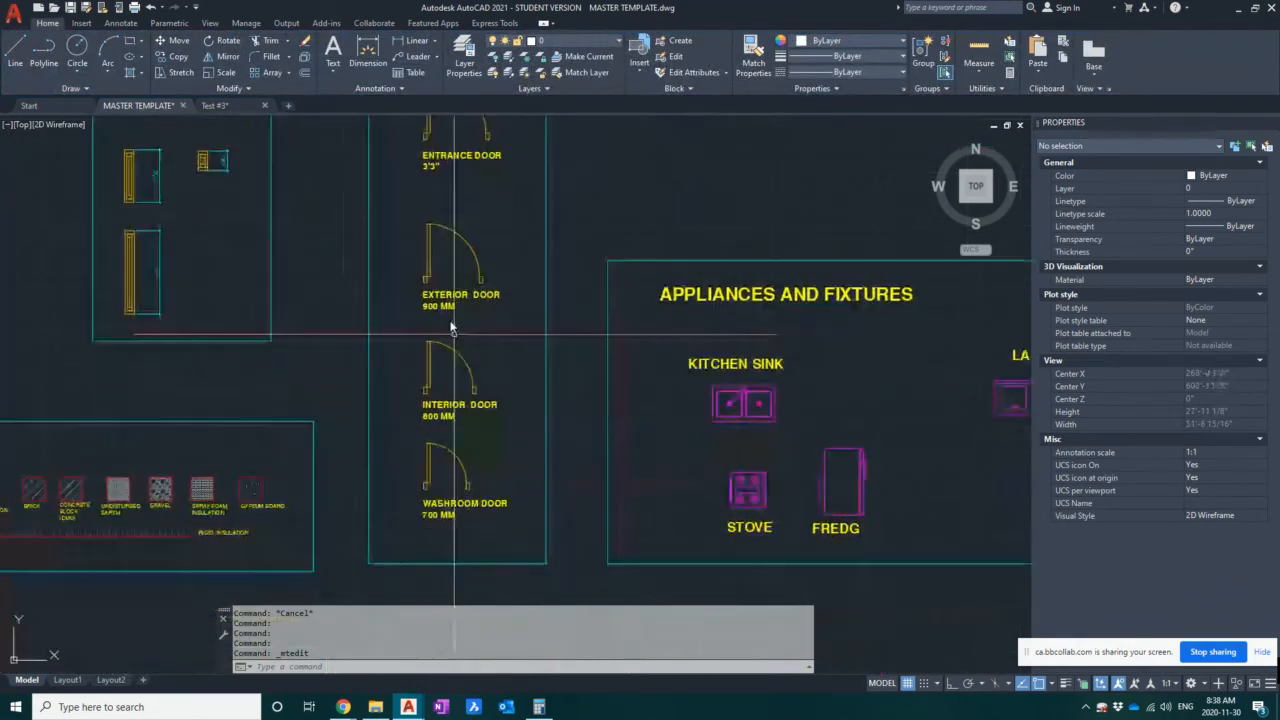
{"action": "middle_click_drag", "start_coordinate": [470, 248], "coordinate": [471, 396]}
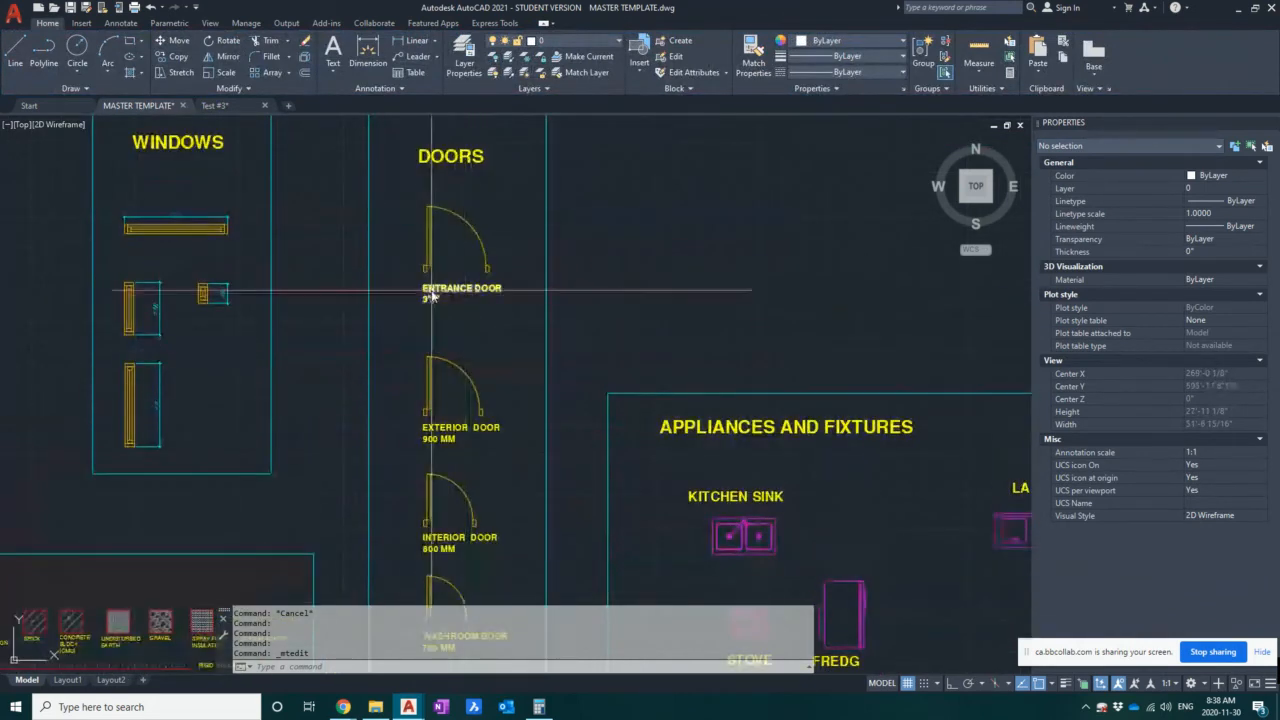
{"action": "middle_click_drag", "start_coordinate": [771, 523], "coordinate": [621, 416]}
{"action": "scroll", "coordinate": [653, 418], "scroll_direction": "up", "scroll_amount": 4}
{"action": "scroll", "coordinate": [655, 424], "scroll_direction": "up", "scroll_amount": 2}
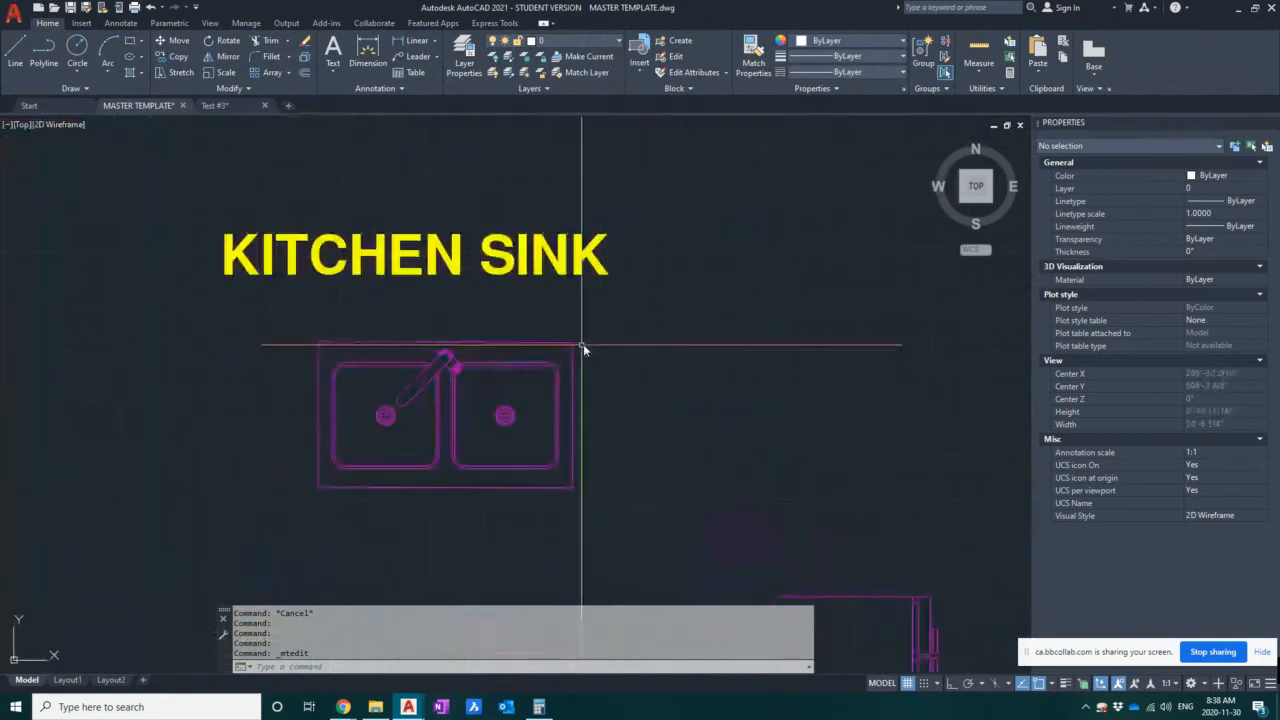
{"action": "type", "text": "di"}
{"action": "key", "text": "Return"}
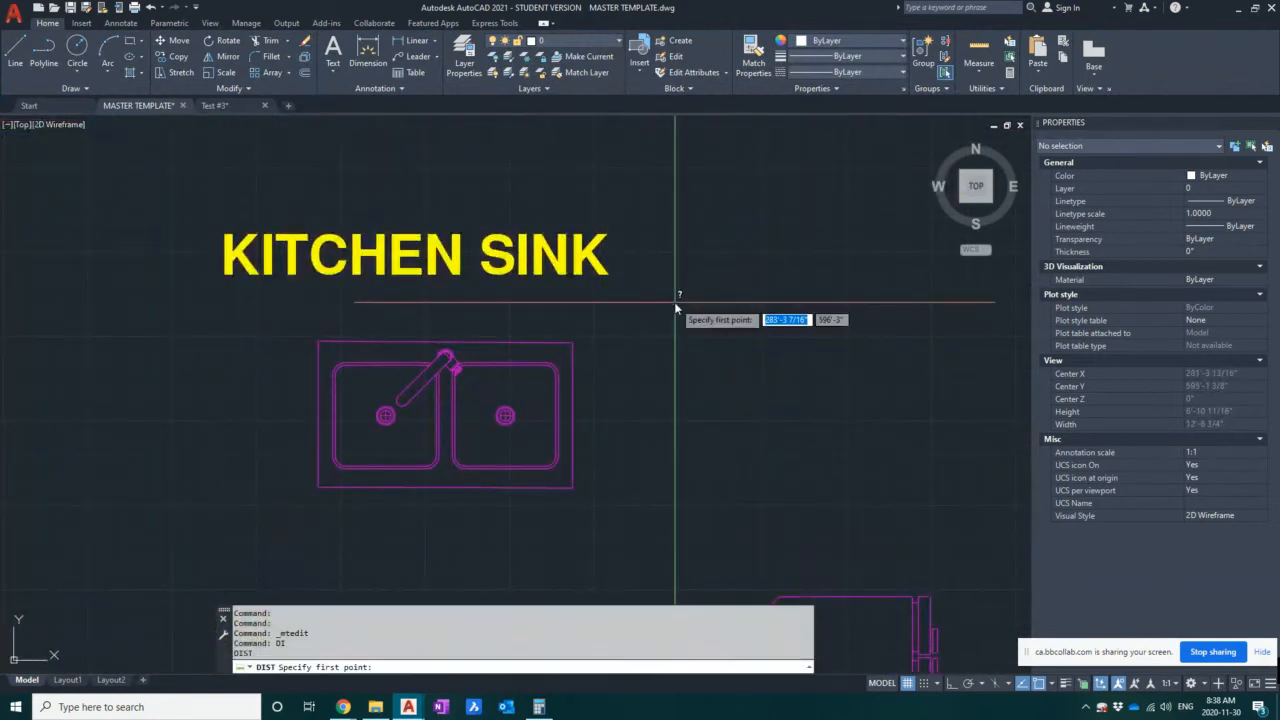
{"action": "left_click", "coordinate": [318, 341]}
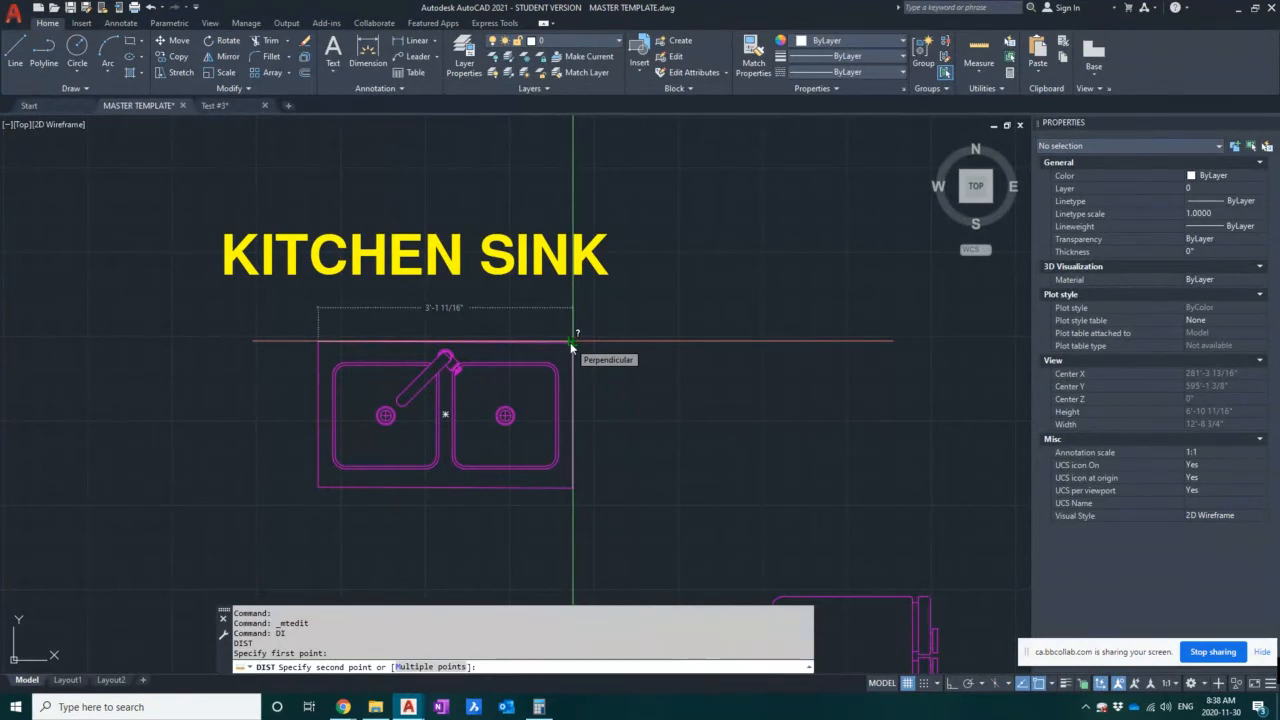
{"action": "key", "text": "Escape"}
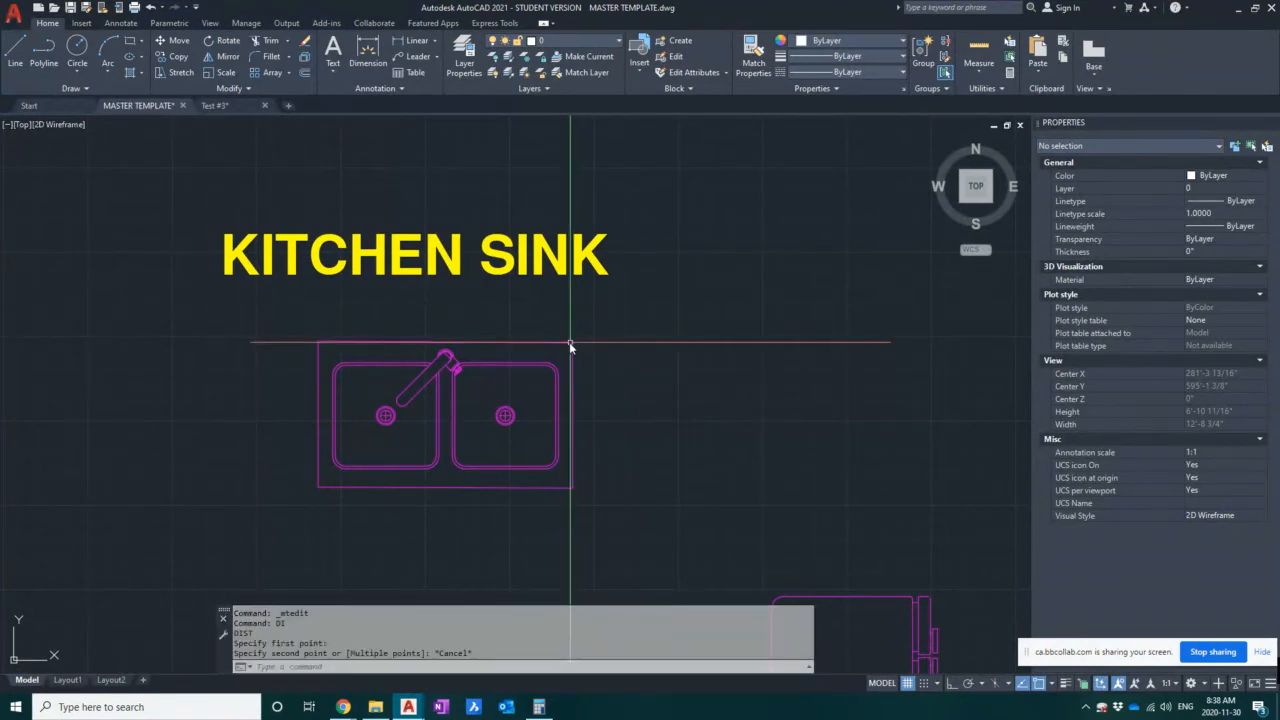
- Erase the large white square surrounding the pasted annotations
{"action": "scroll", "coordinate": [569, 342], "scroll_direction": "down", "scroll_amount": 6}
{"action": "scroll", "coordinate": [582, 385], "scroll_direction": "up", "scroll_amount": 2}
{"action": "middle_click_drag", "start_coordinate": [582, 385], "coordinate": [547, 423]}
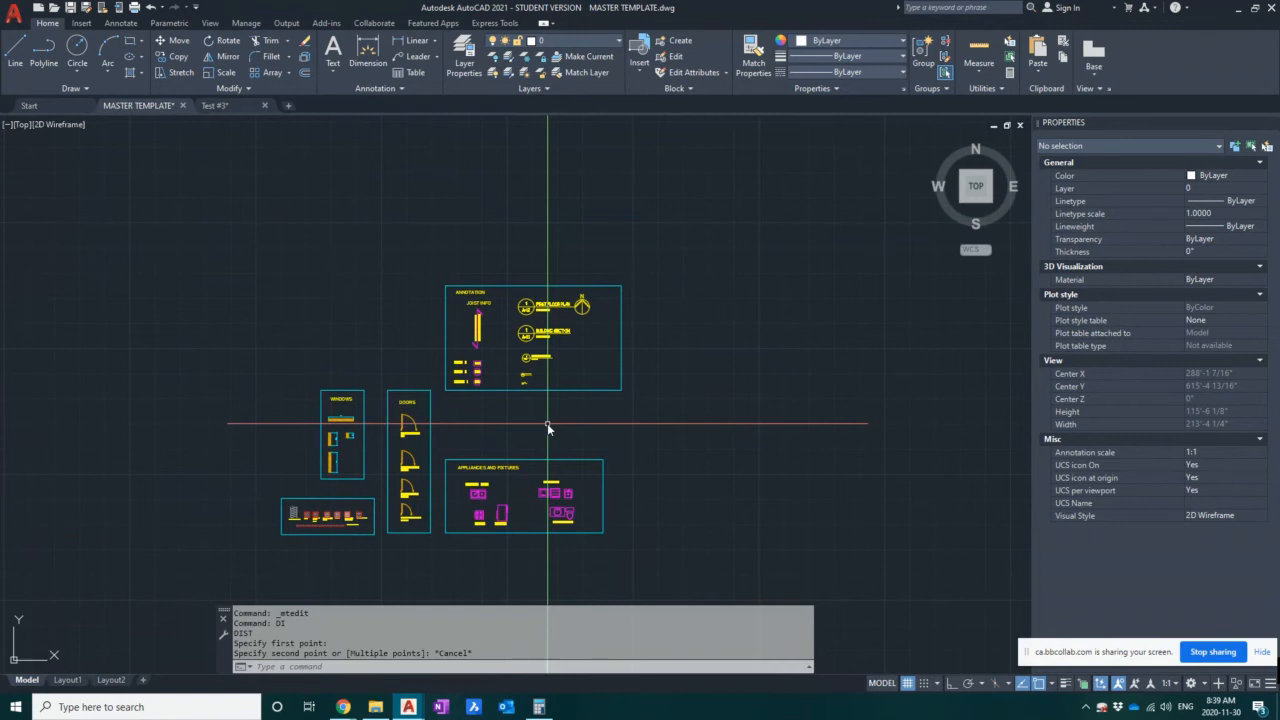
{"action": "scroll", "coordinate": [577, 350], "scroll_direction": "down", "scroll_amount": 4}
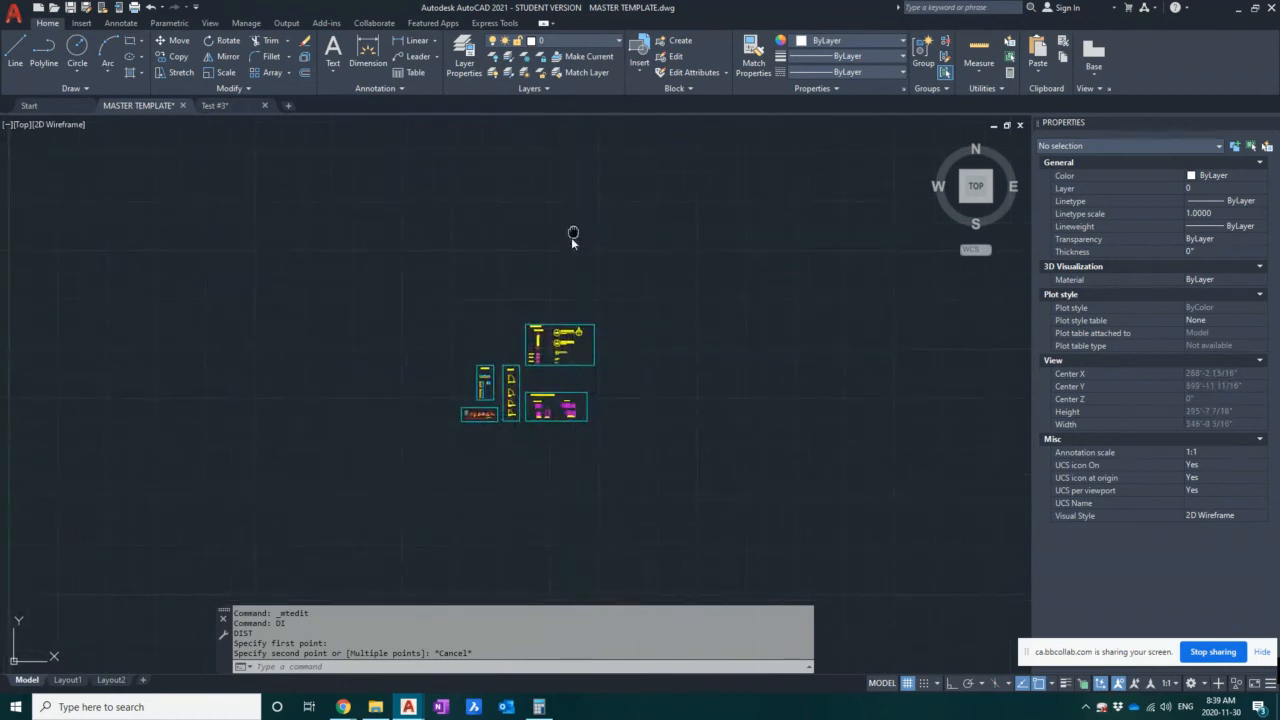
{"action": "scroll", "coordinate": [556, 291], "scroll_direction": "down", "scroll_amount": 4}
{"action": "middle_click_drag", "start_coordinate": [572, 237], "coordinate": [547, 370]}
{"action": "scroll", "coordinate": [547, 360], "scroll_direction": "down", "scroll_amount": 4}
{"action": "scroll", "coordinate": [519, 239], "scroll_direction": "up", "scroll_amount": 2}
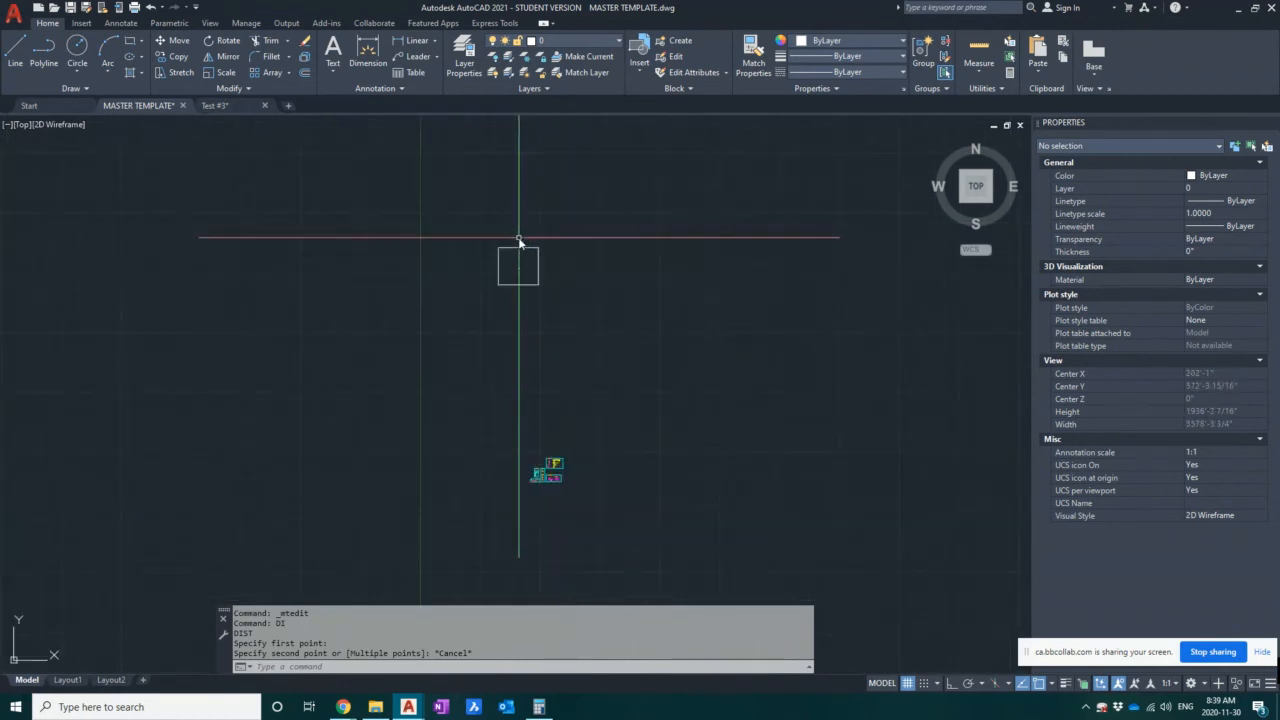
{"action": "scroll", "coordinate": [518, 237], "scroll_direction": "up", "scroll_amount": 4}
{"action": "left_click", "coordinate": [616, 366]}
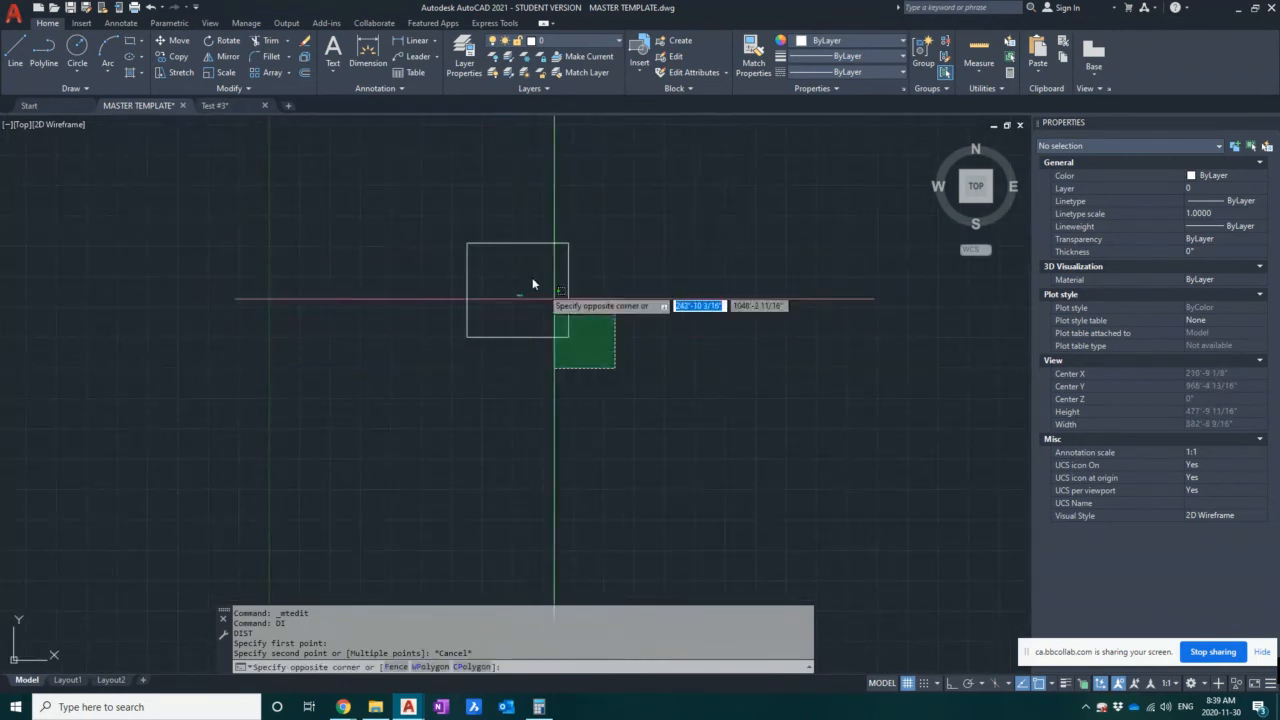
{"action": "left_click", "coordinate": [634, 367]}
{"action": "scroll", "coordinate": [572, 318], "scroll_direction": "up", "scroll_amount": 2}
{"action": "left_click", "coordinate": [680, 375]}
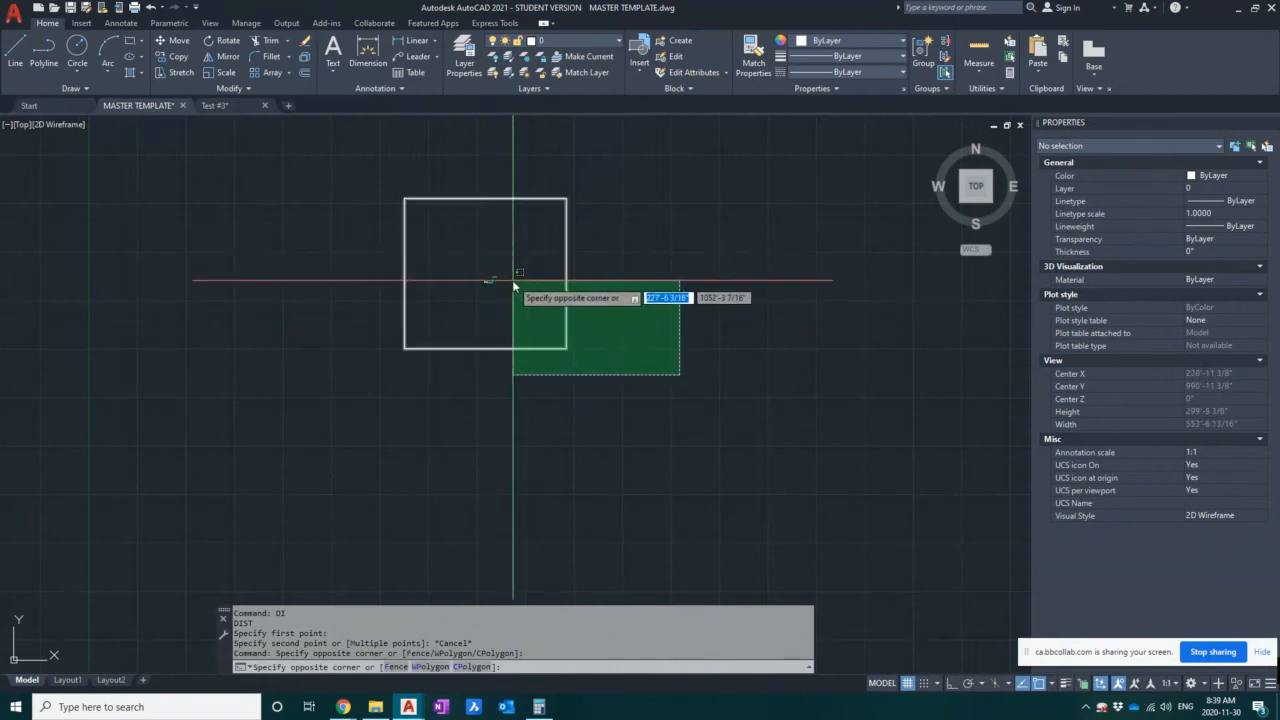
{"action": "left_click", "coordinate": [513, 281]}
{"action": "key", "text": "Delete"}
- Move the three pasted annotation objects down beside the symbol groups, into the empty area above WINDOWS and left of ANNOTATION
{"action": "left_click", "coordinate": [514, 294]}
{"action": "left_click", "coordinate": [450, 251]}
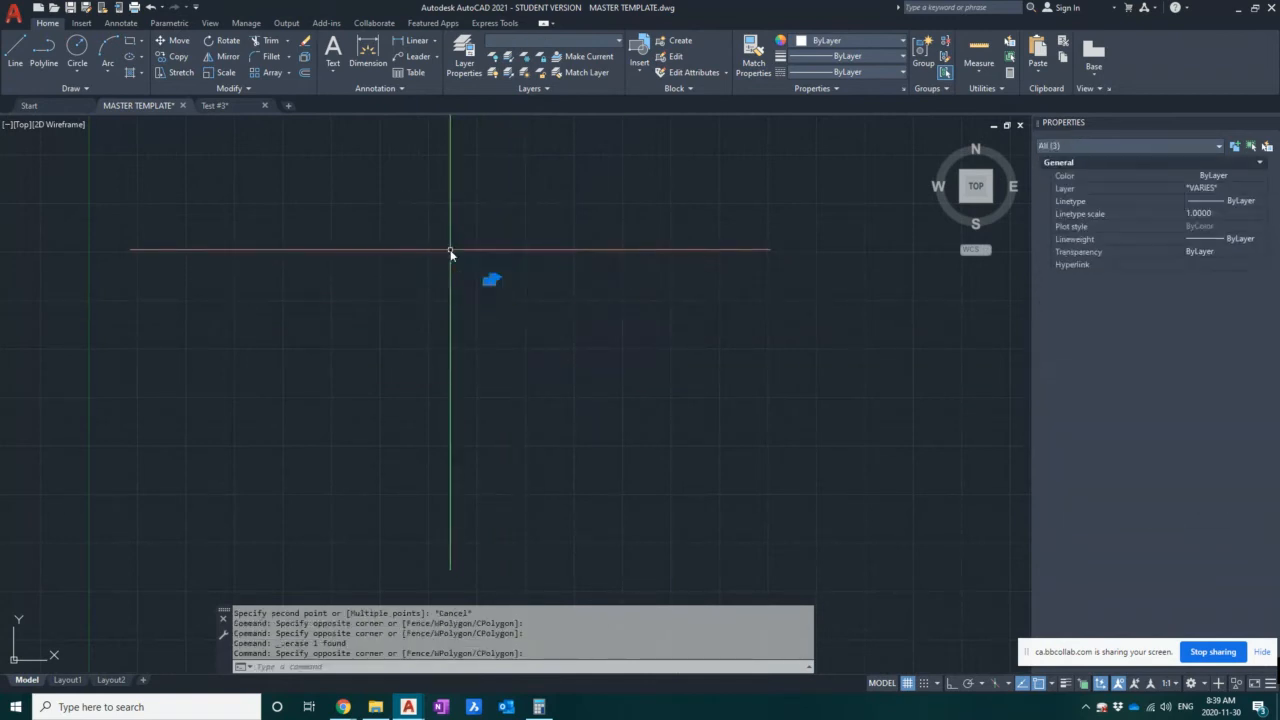
{"action": "type", "text": "m"}
{"action": "key", "text": "Return"}
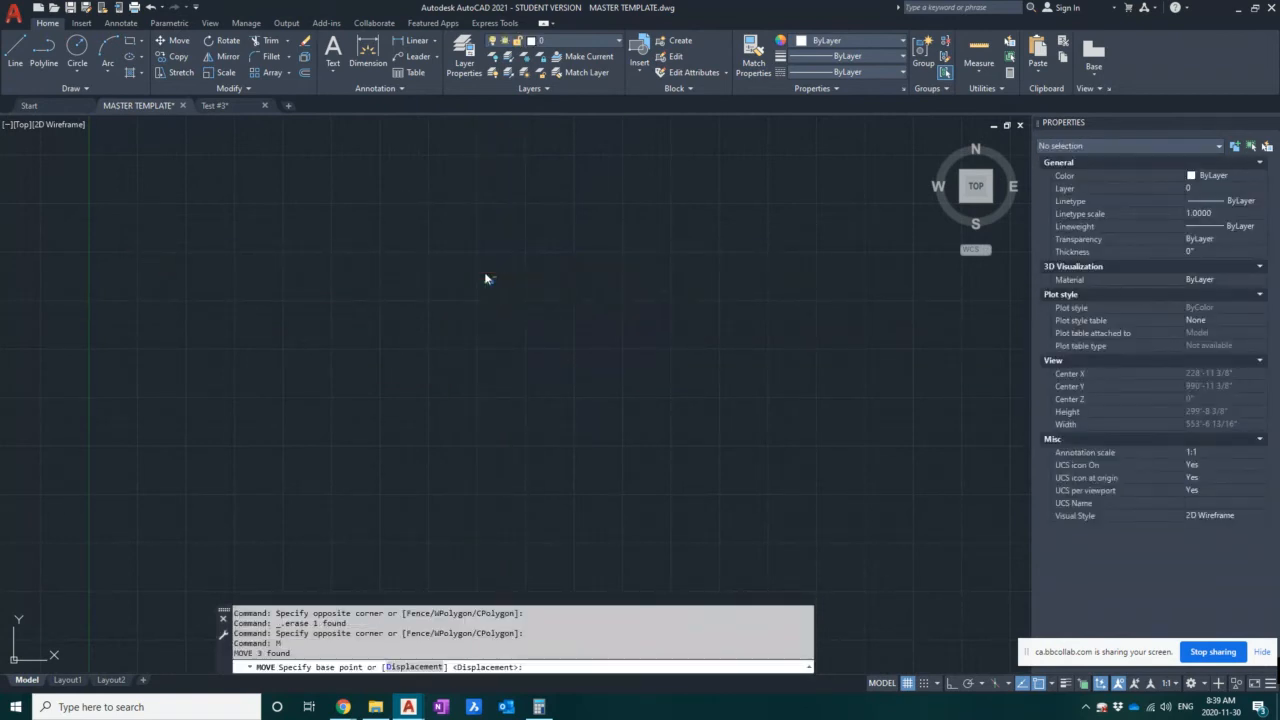
{"action": "left_click", "coordinate": [487, 281]}
{"action": "middle_click_drag", "start_coordinate": [507, 461], "coordinate": [458, 130]}
{"action": "middle_click_drag", "start_coordinate": [482, 455], "coordinate": [455, 131]}
{"action": "scroll", "coordinate": [480, 386], "scroll_direction": "up", "scroll_amount": 2}
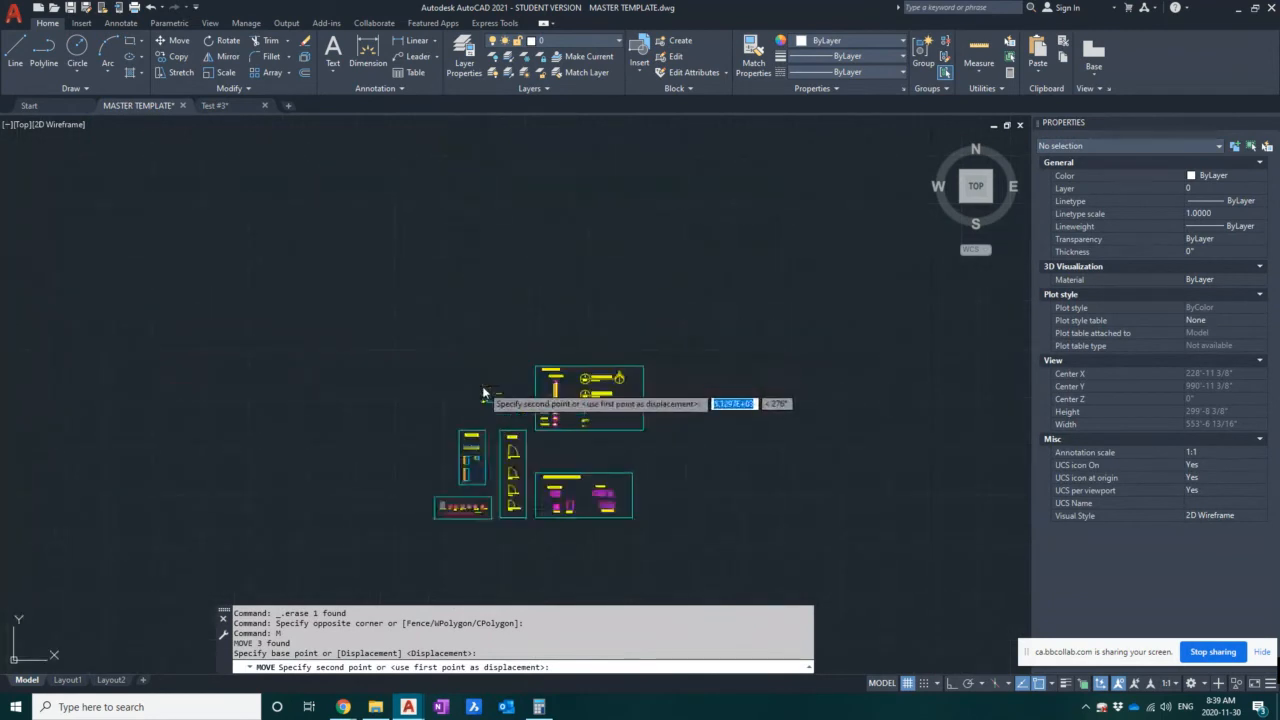
{"action": "scroll", "coordinate": [484, 392], "scroll_direction": "up", "scroll_amount": 6}
{"action": "left_click", "coordinate": [472, 399]}
- Examine the position and size of the moved annotations relative to the WINDOWS, DOORS and ANNOTATION groups
{"action": "middle_click_drag", "start_coordinate": [543, 420], "coordinate": [471, 333]}
{"action": "scroll", "coordinate": [467, 253], "scroll_direction": "down", "scroll_amount": 2}
{"action": "scroll", "coordinate": [522, 320], "scroll_direction": "down", "scroll_amount": 2}
{"action": "scroll", "coordinate": [471, 333], "scroll_direction": "up", "scroll_amount": 6}
{"action": "middle_click_drag", "start_coordinate": [732, 339], "coordinate": [445, 461]}
{"action": "middle_click_drag", "start_coordinate": [386, 420], "coordinate": [827, 344]}
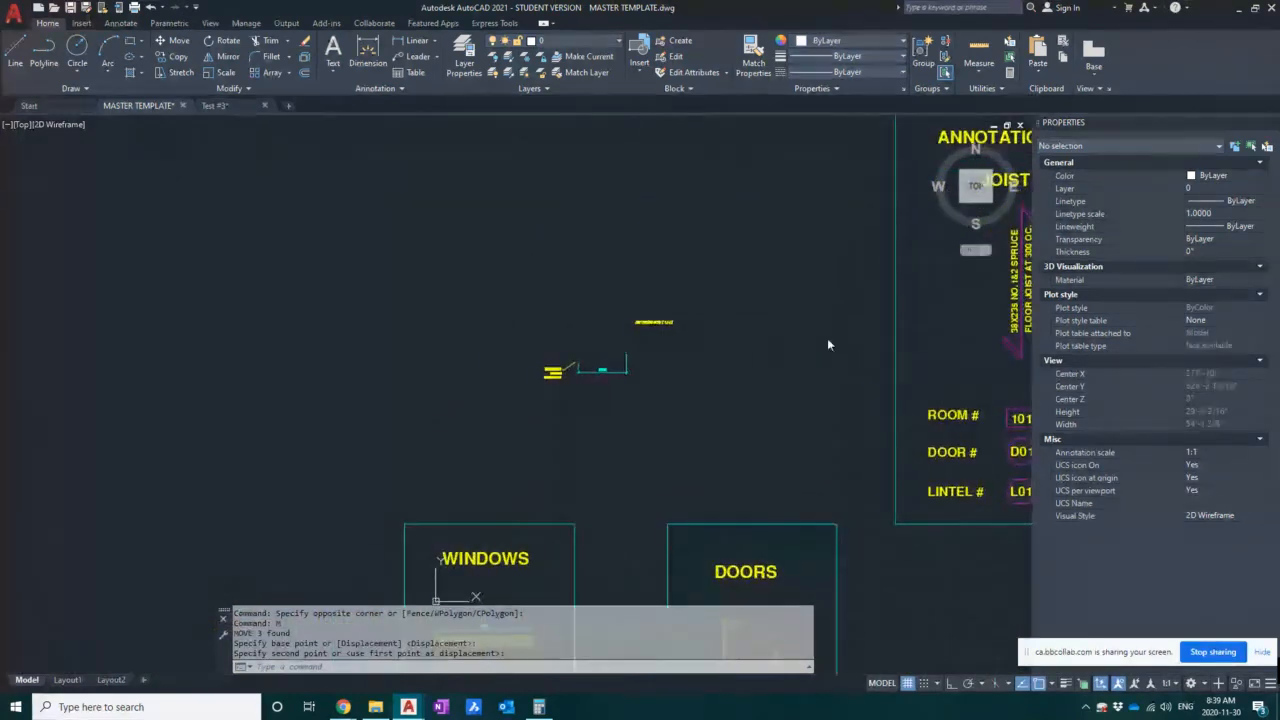
{"action": "scroll", "coordinate": [660, 369], "scroll_direction": "up", "scroll_amount": 4}
{"action": "scroll", "coordinate": [551, 466], "scroll_direction": "down", "scroll_amount": 6}
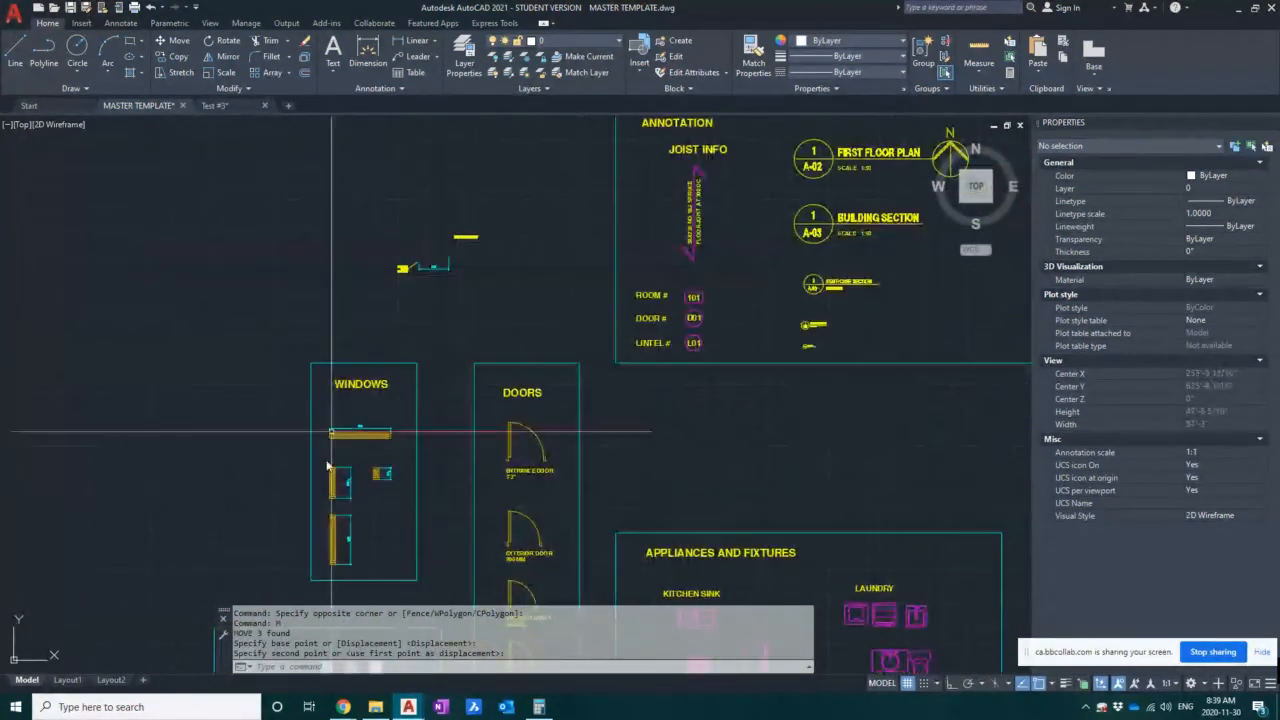
{"action": "mouse_move", "coordinate": [666, 387]}
{"action": "middle_mouse_down"}
{"action": "mouse_move", "coordinate": [631, 407]}
{"action": "mouse_move", "coordinate": [596, 394]}
{"action": "middle_mouse_up"}
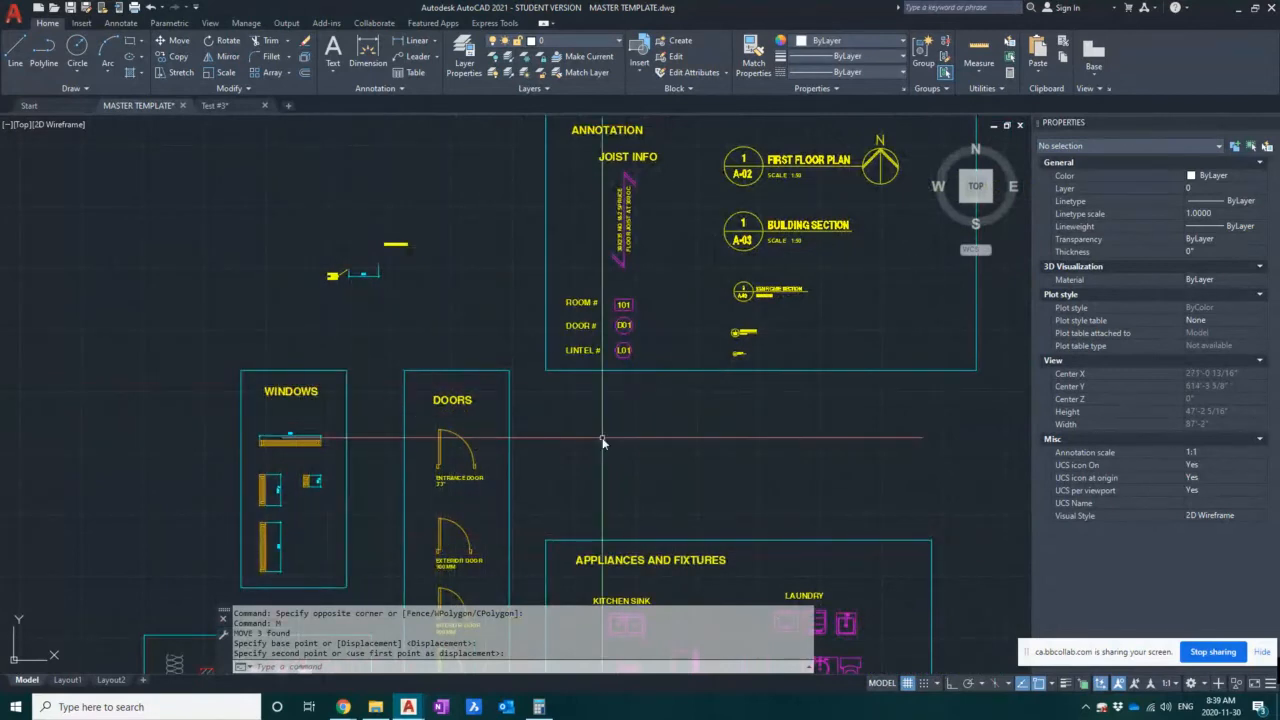
- Draw a rectangle around the ENTERTAINMENT UNIT text, the starting-point leader and the 2'-6" dimension above the WINDOWS group
{"action": "scroll", "coordinate": [595, 419], "scroll_direction": "down", "scroll_amount": 4}
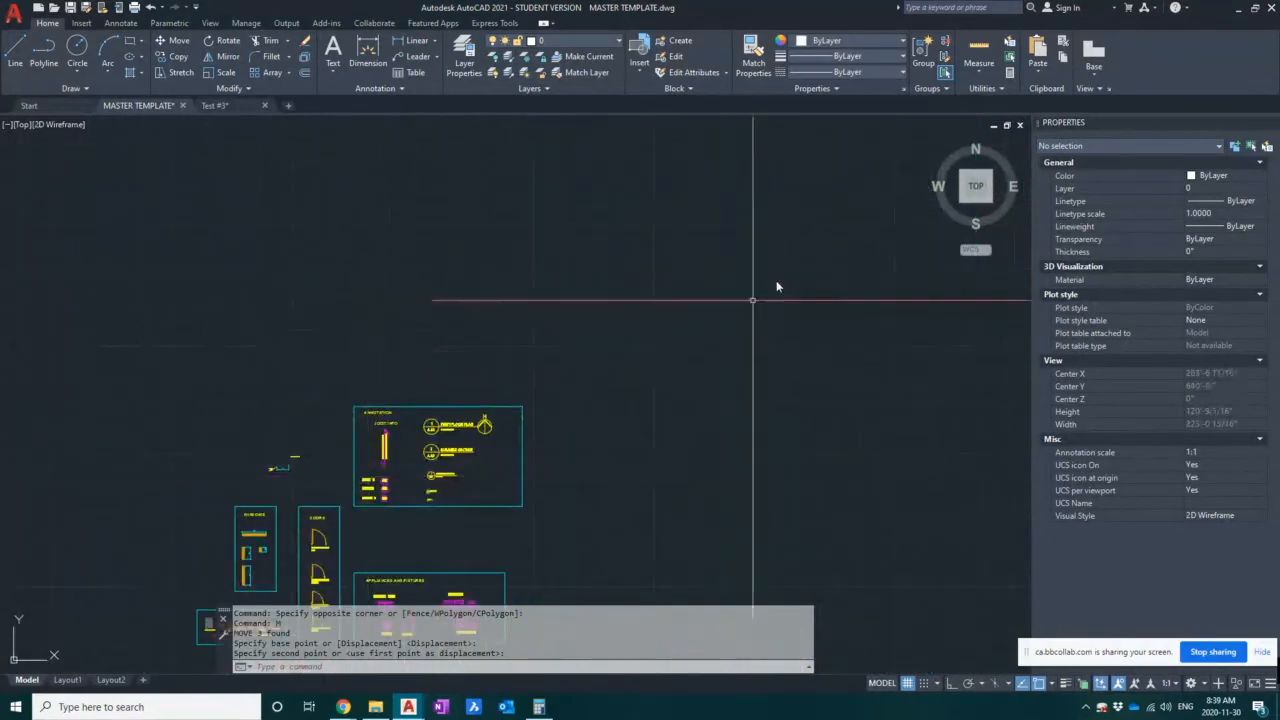
{"action": "middle_click_drag", "start_coordinate": [586, 420], "coordinate": [629, 348]}
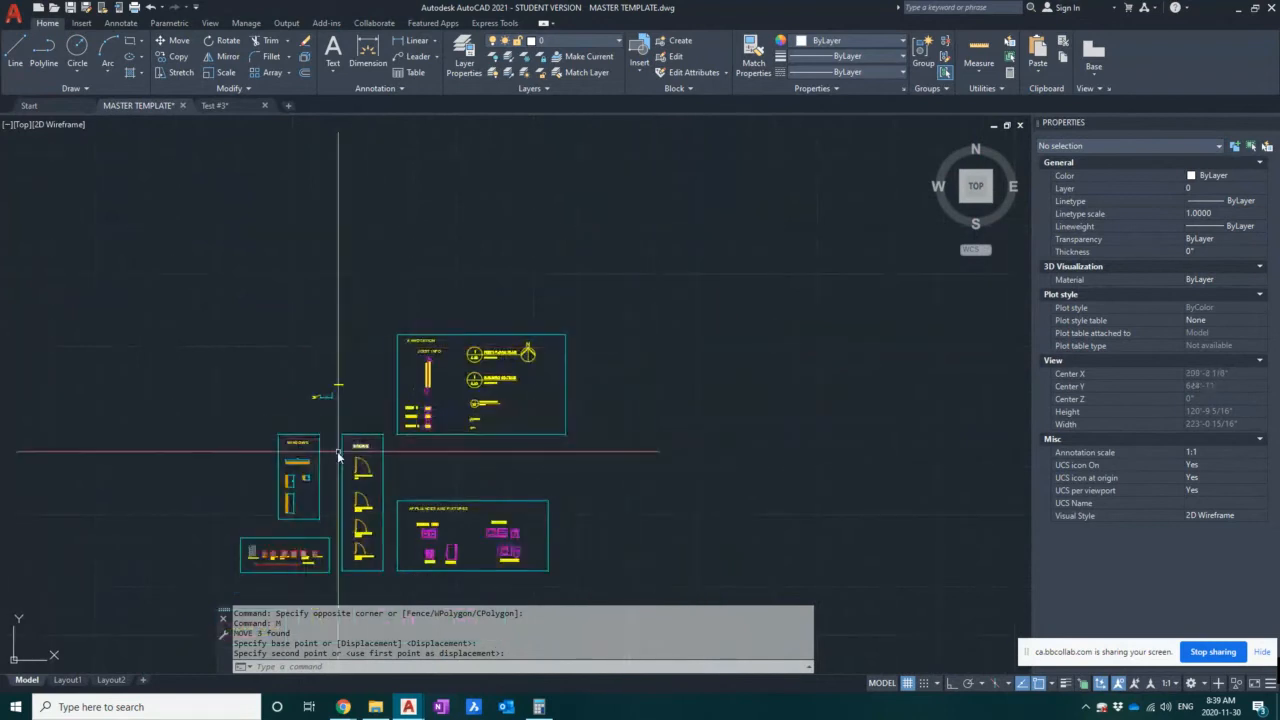
{"action": "scroll", "coordinate": [338, 455], "scroll_direction": "up", "scroll_amount": 2}
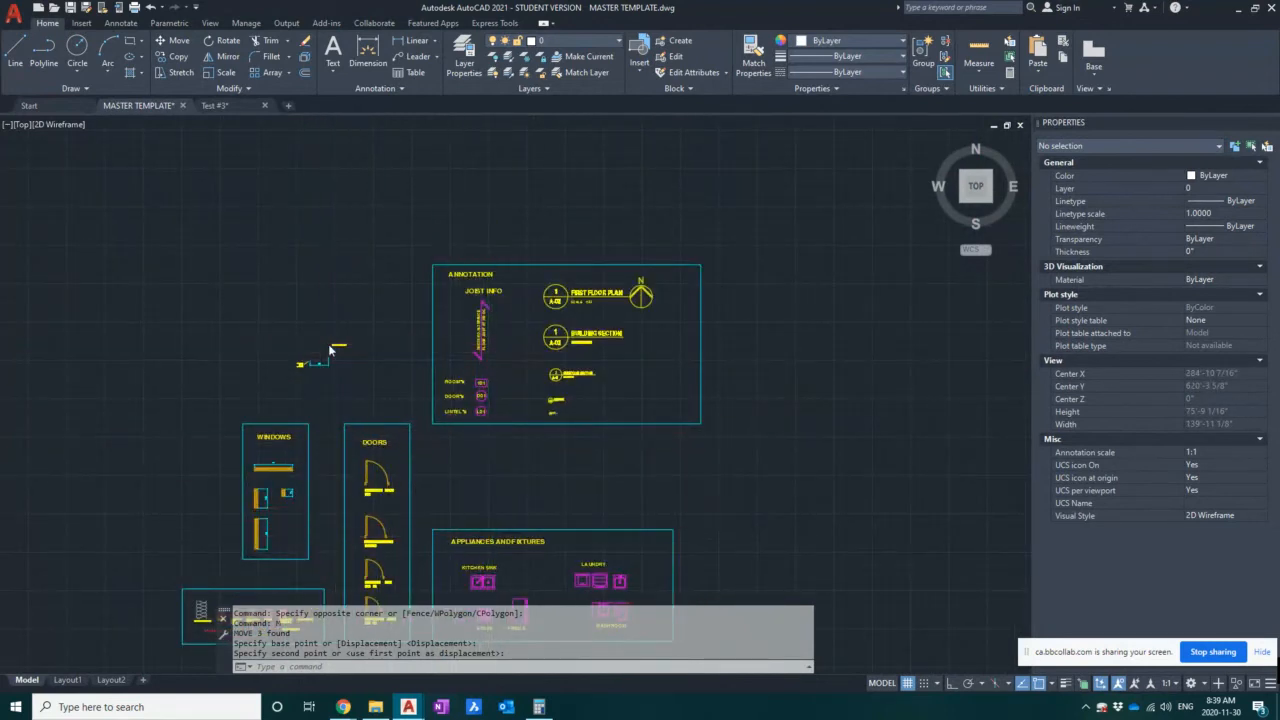
{"action": "scroll", "coordinate": [333, 349], "scroll_direction": "up", "scroll_amount": 5}
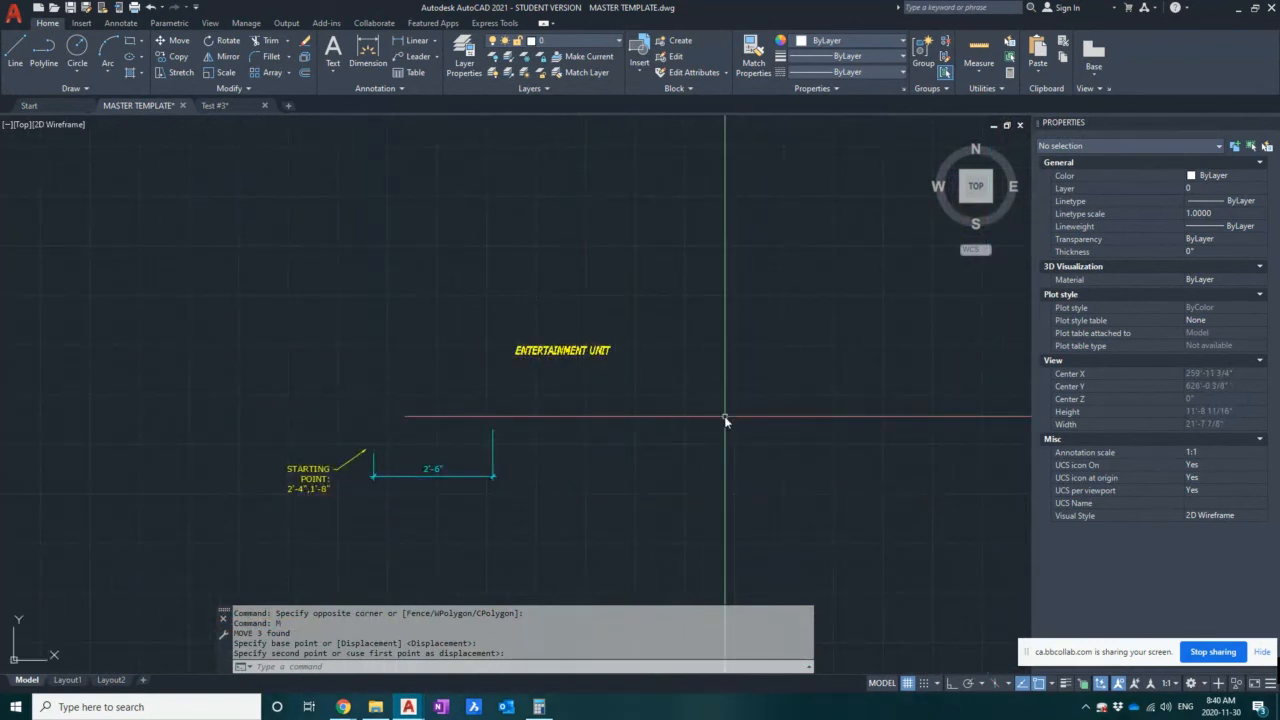
{"action": "type", "text": "rec"}
{"action": "key", "text": "Return"}
{"action": "scroll", "coordinate": [725, 420], "scroll_direction": "down", "scroll_amount": 1}
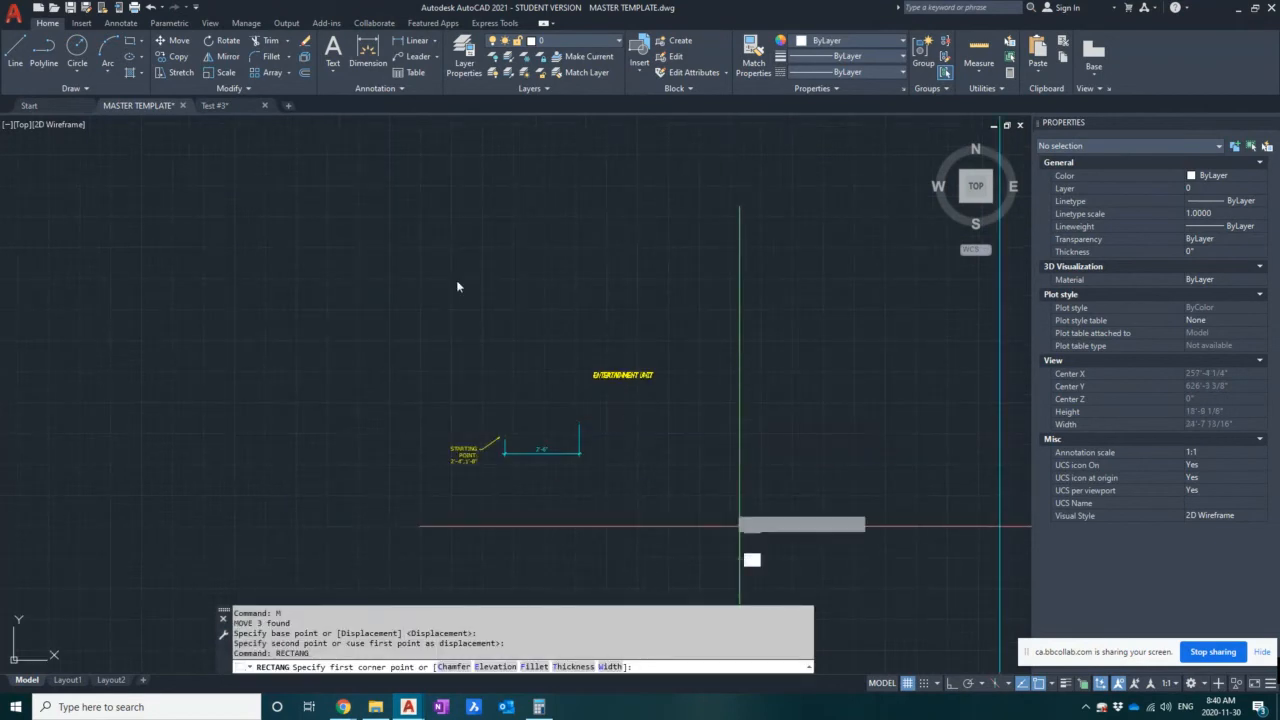
{"action": "left_click", "coordinate": [740, 518]}
- Copy the ANNOTATION title from the large annotation group into the upper-left corner of the new rectangle
{"action": "scroll", "coordinate": [300, 225], "scroll_direction": "down", "scroll_amount": 3}
{"action": "scroll", "coordinate": [598, 226], "scroll_direction": "up", "scroll_amount": 2}
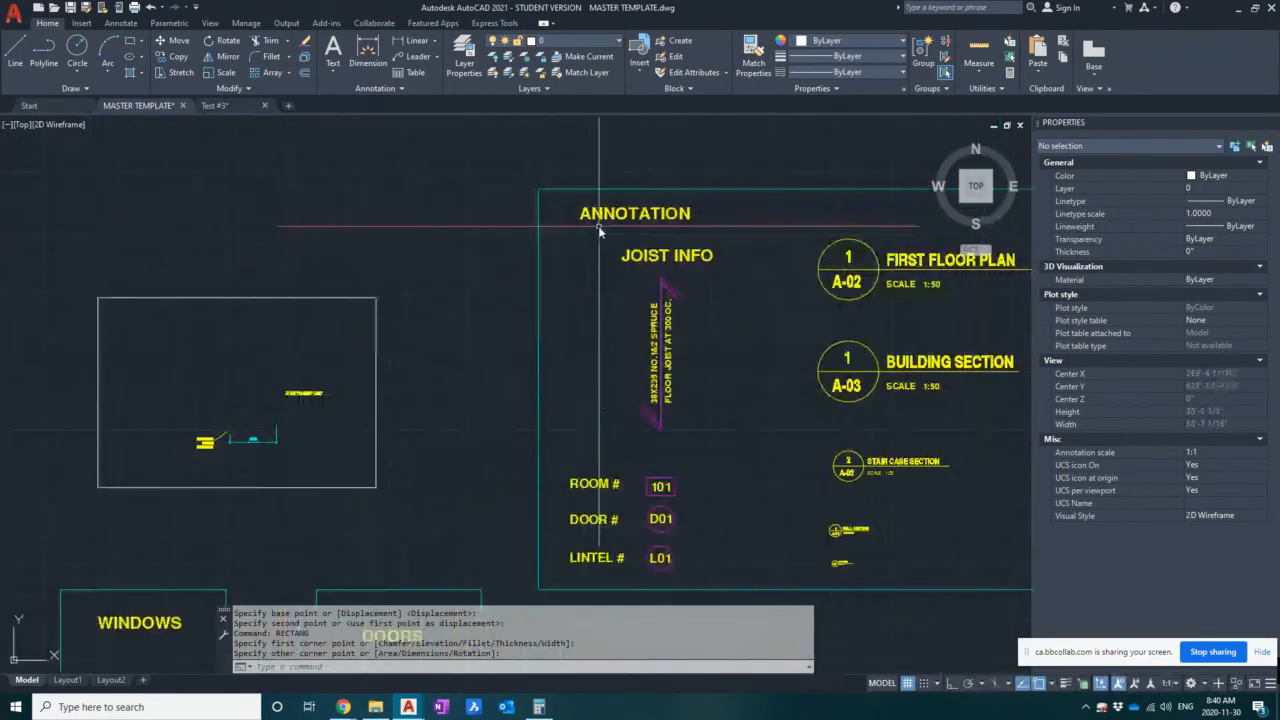
{"action": "left_click", "coordinate": [601, 217]}
{"action": "type", "text": "co"}
{"action": "key", "text": "Return"}
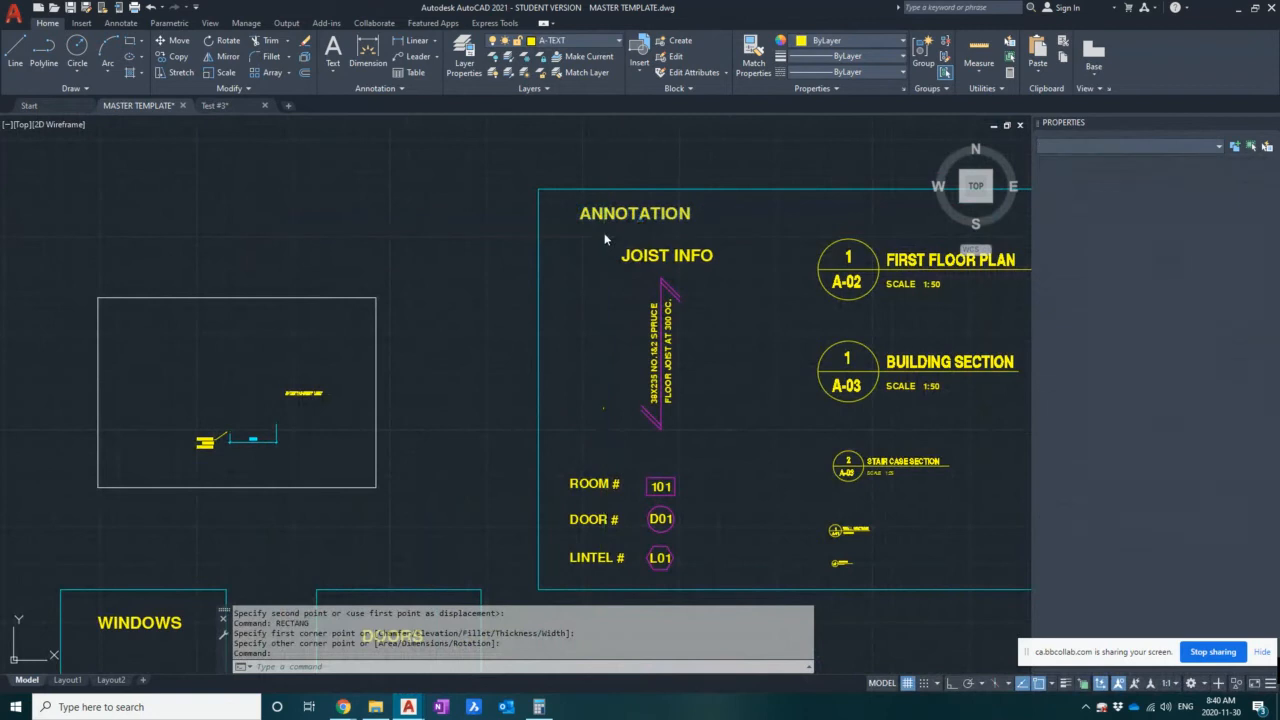
{"action": "left_click", "coordinate": [582, 210]}
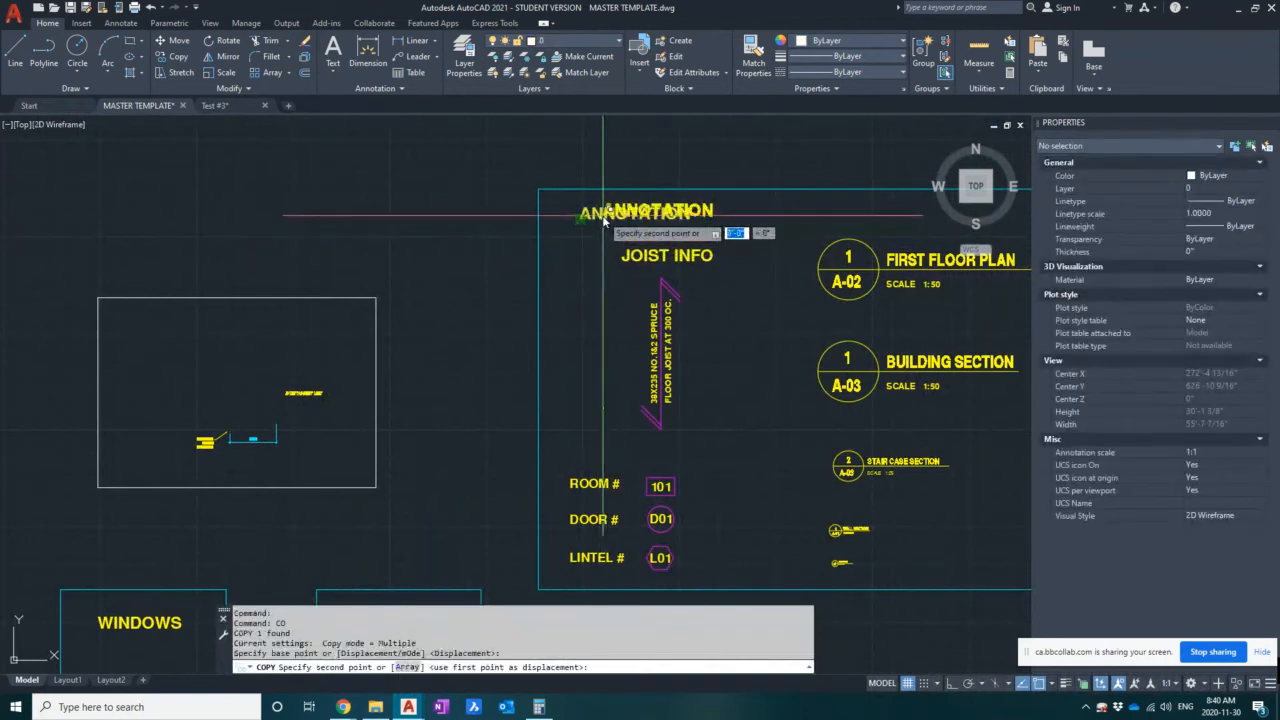
{"action": "left_click", "coordinate": [110, 312]}
{"action": "key", "text": "Escape"}
{"action": "scroll", "coordinate": [450, 430], "scroll_direction": "down", "scroll_amount": 4}
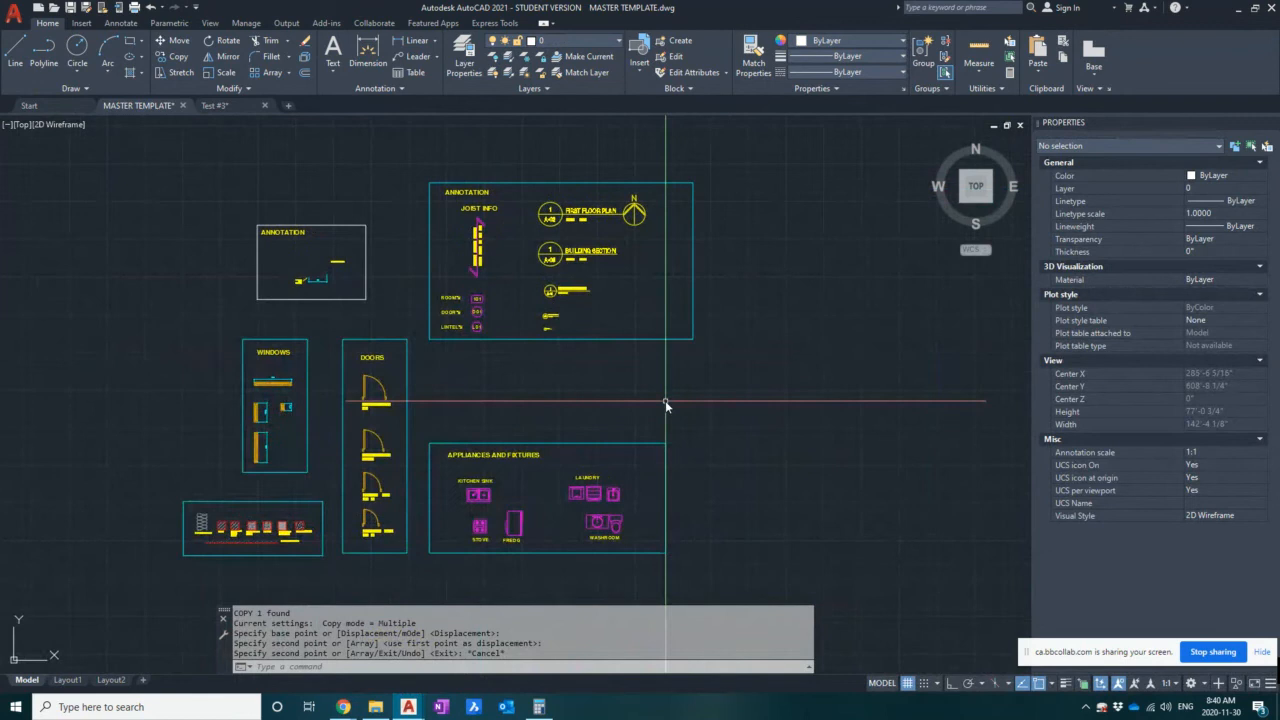
- Save the MASTER TEMPLATE drawing and close the Test #3 drawing without saving its changes
{"action": "key", "text": "ctrl+s"}
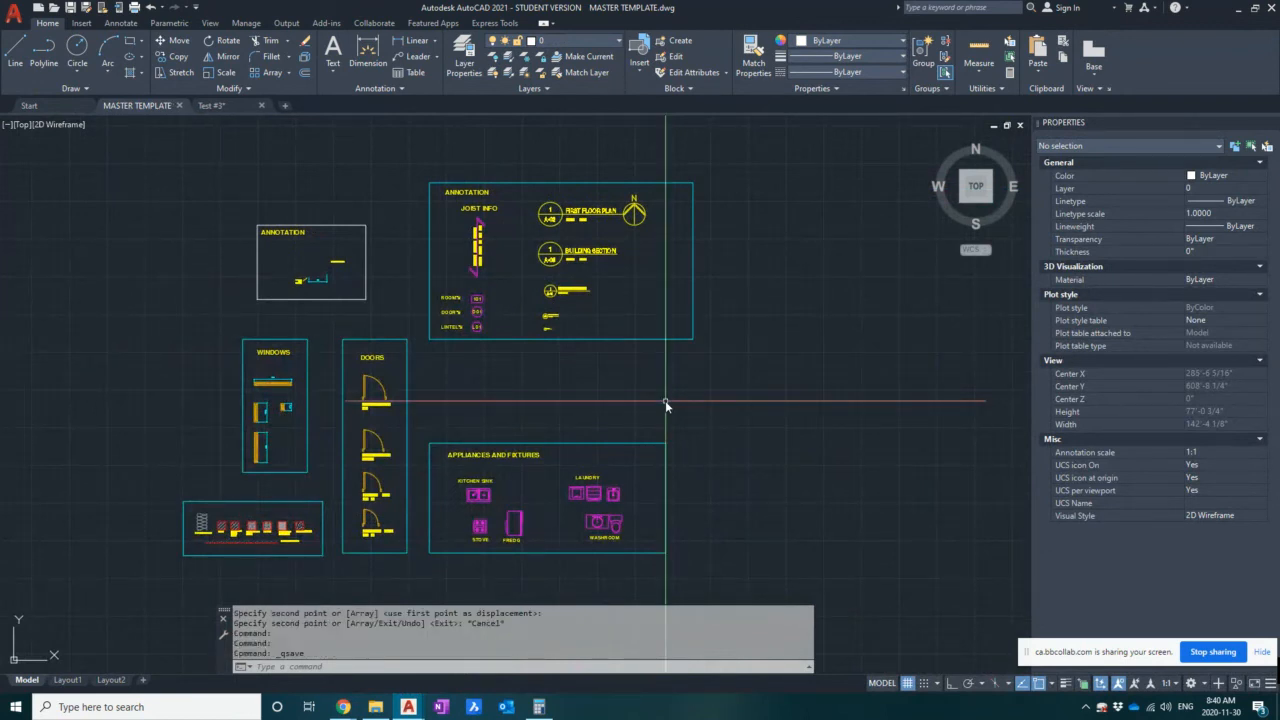
{"action": "left_click", "coordinate": [212, 106]}
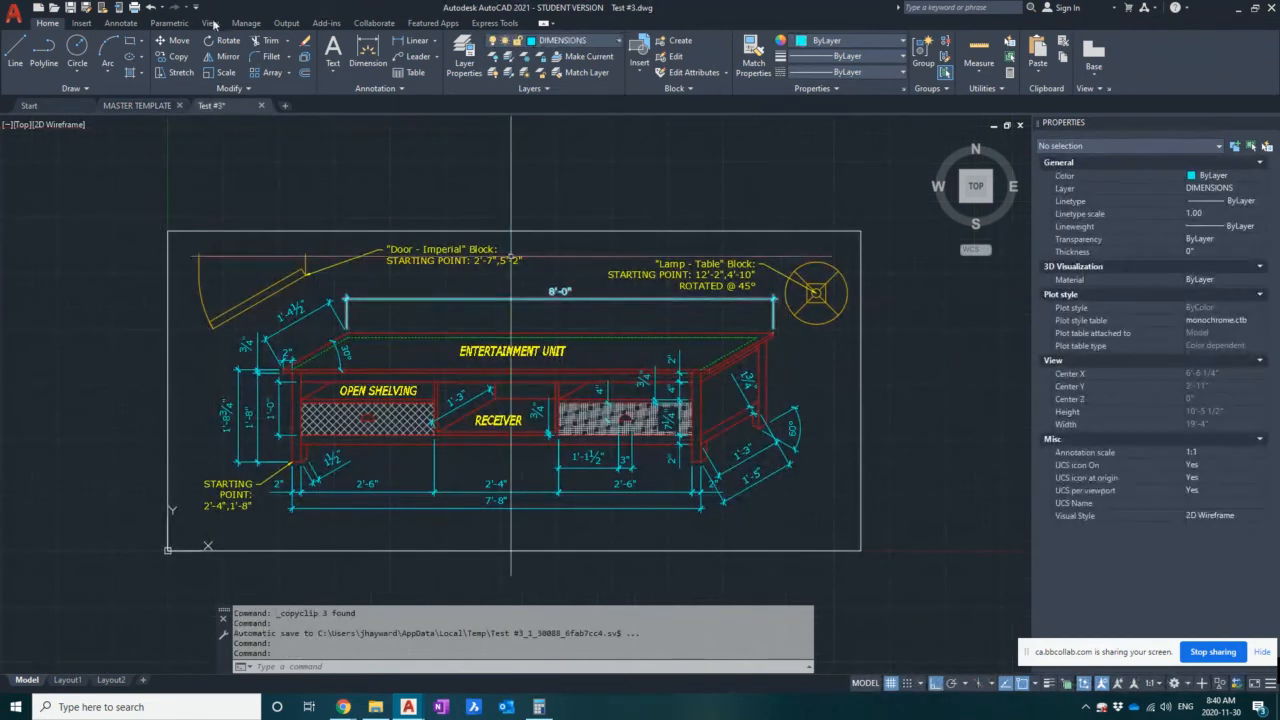
{"action": "key", "text": "Escape"}
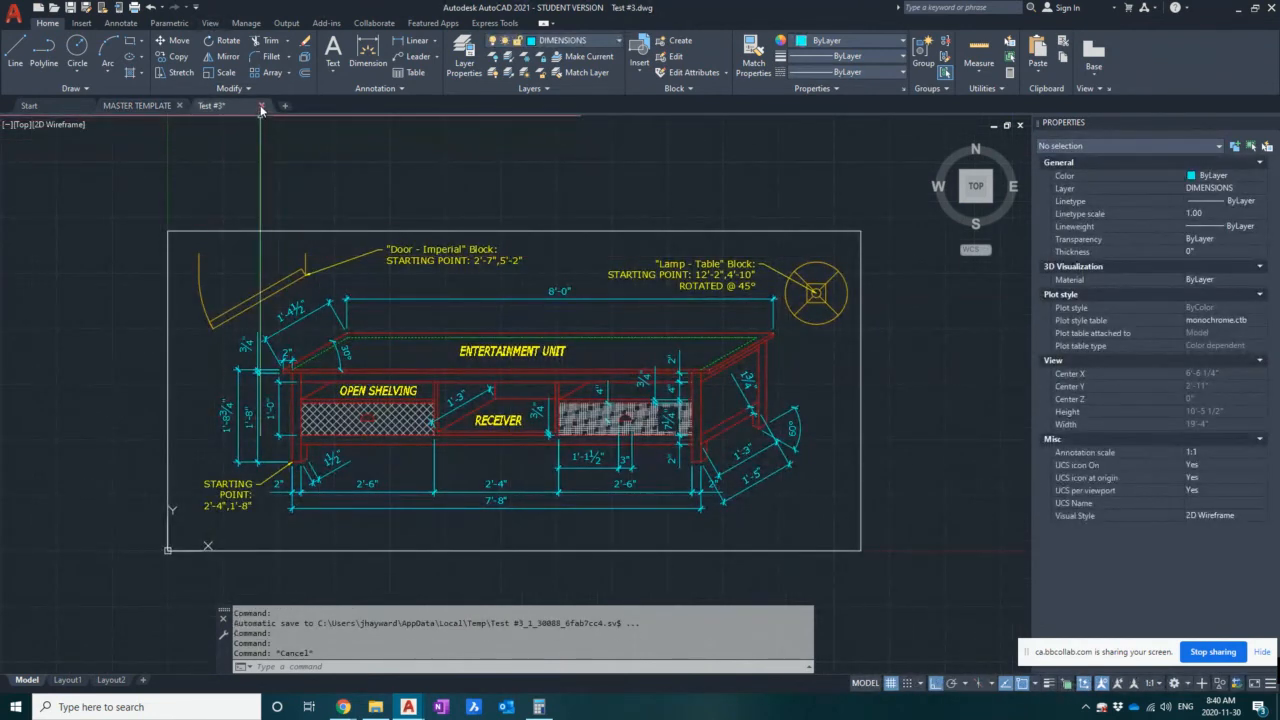
{"action": "left_click", "coordinate": [261, 105]}
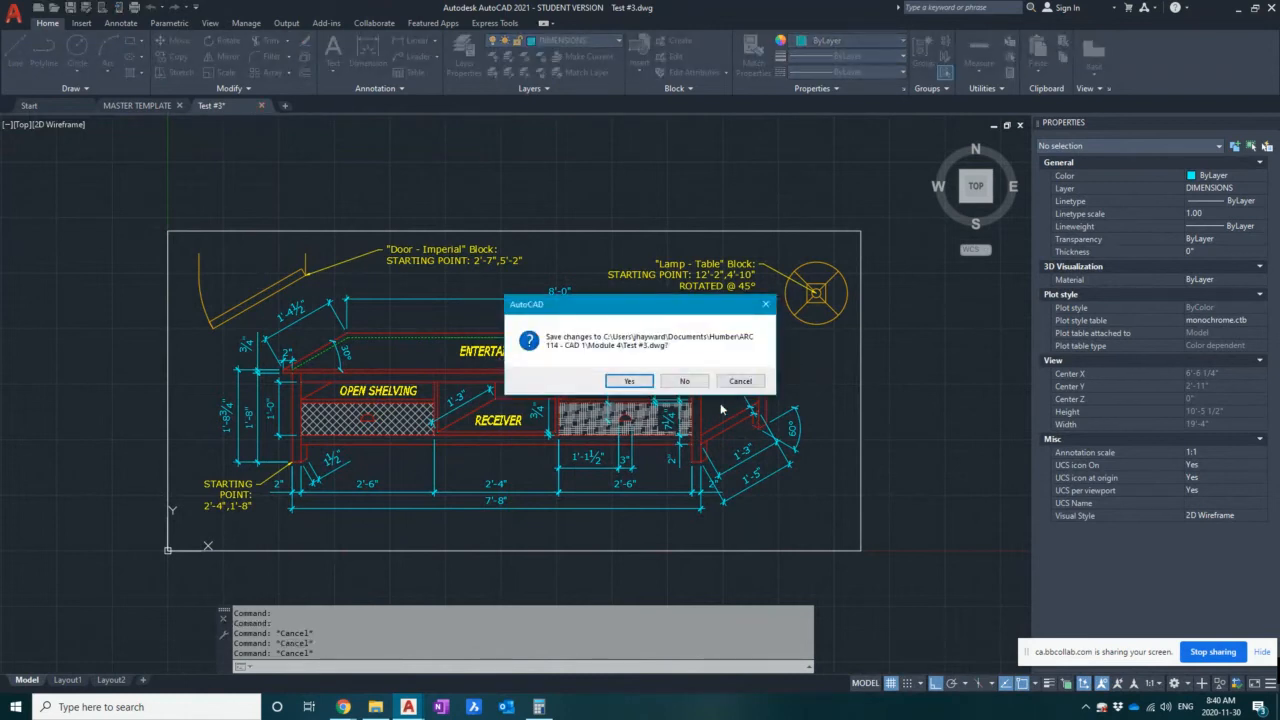
{"action": "left_click", "coordinate": [684, 381]}
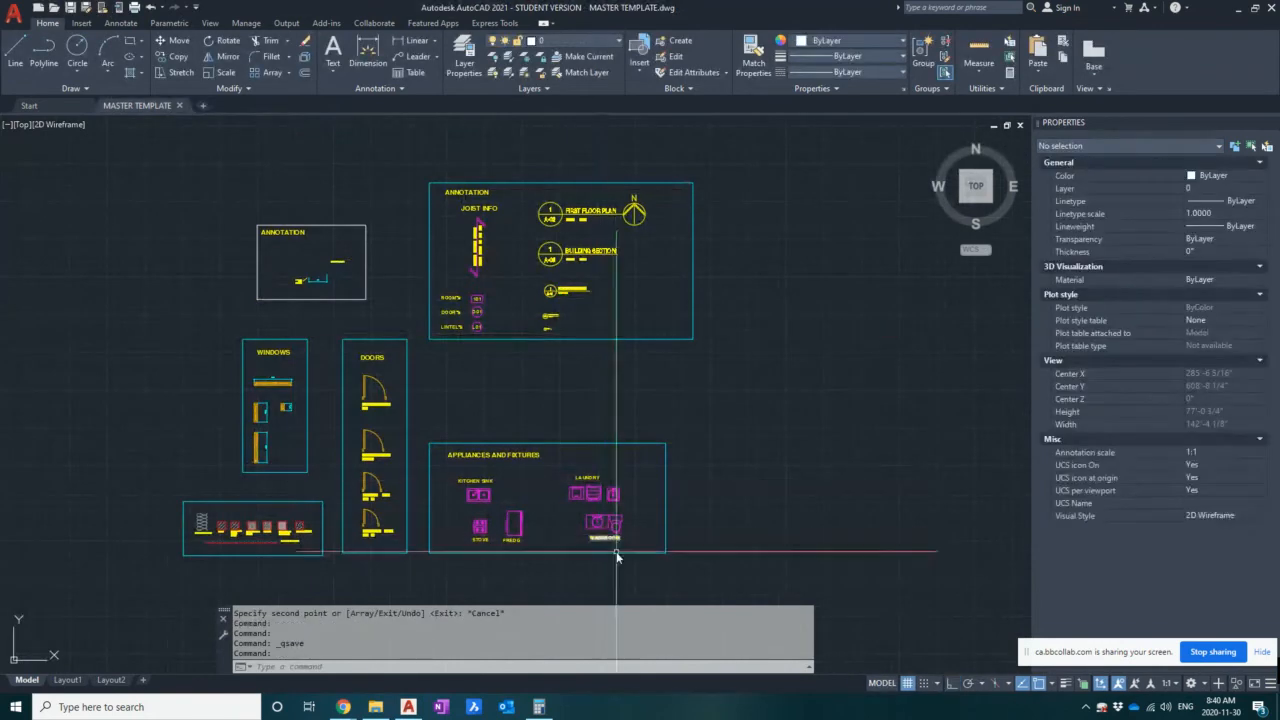
{"action": "left_click", "coordinate": [734, 402]}
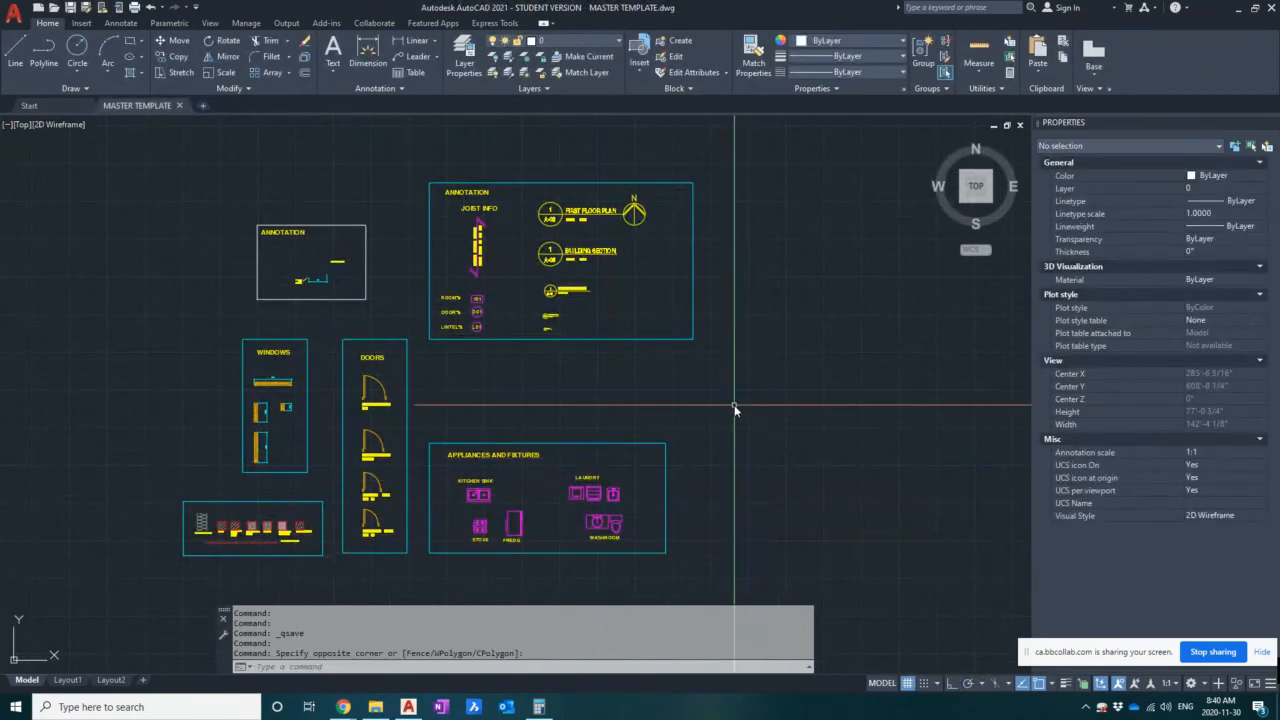
{"action": "middle_click_drag", "start_coordinate": [720, 402], "coordinate": [732, 401]}
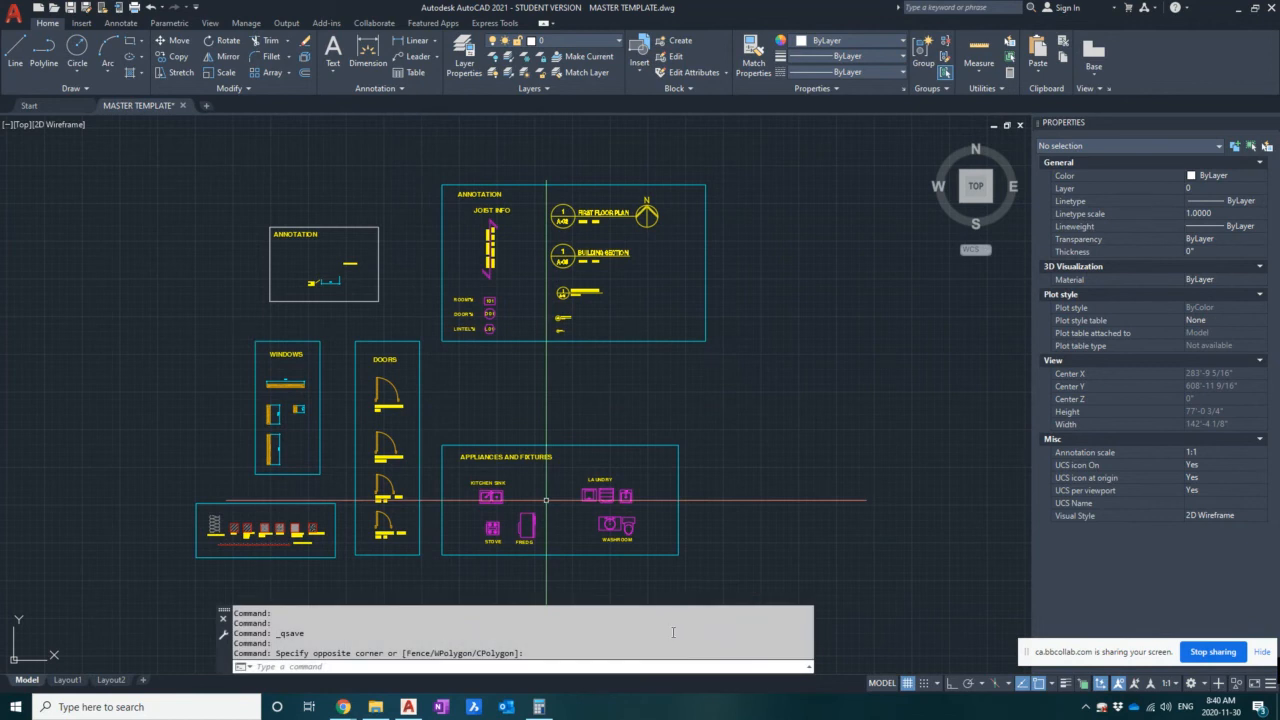
{"action": "left_click", "coordinate": [813, 390]}
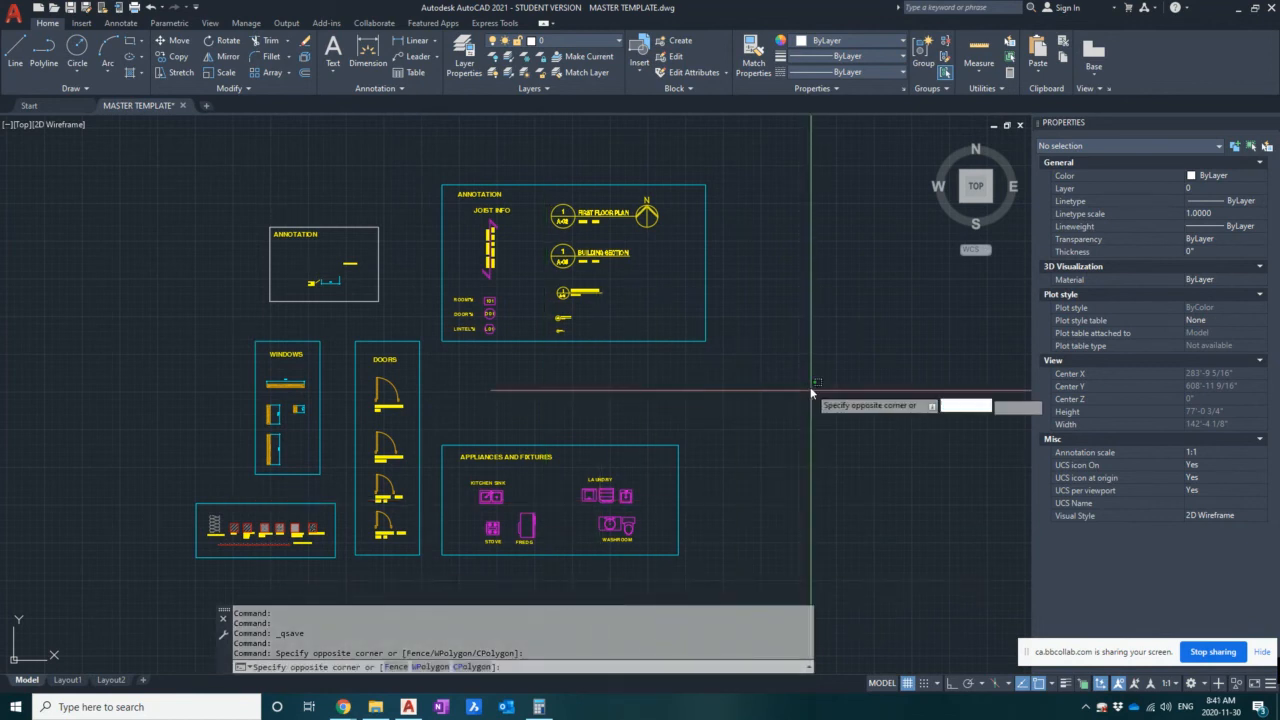
{"action": "left_click", "coordinate": [811, 387]}
{"action": "key", "text": "Escape"}
{"action": "key", "text": "Escape"}
{"action": "key", "text": "Escape"}
{"action": "key", "text": "Escape"}
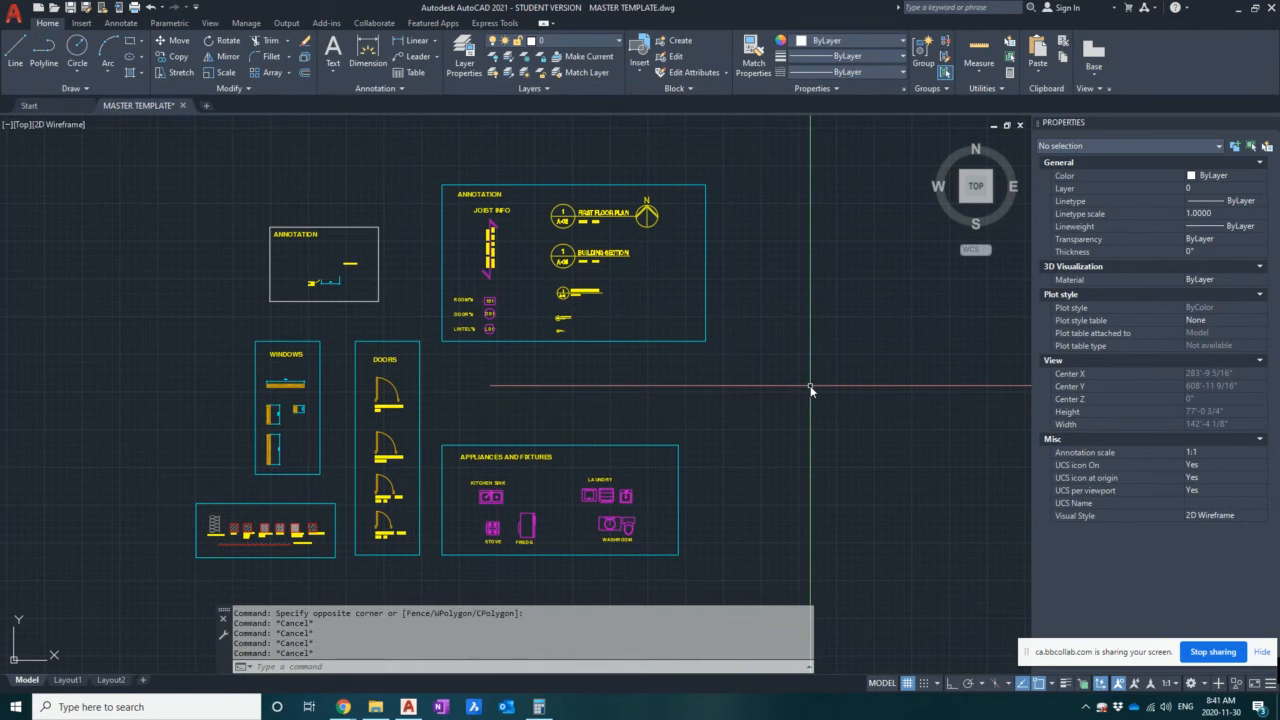
- Review the drawing's layer names and check which layer the large ANNOTATION group's frame is on
{"action": "left_click", "coordinate": [549, 43]}
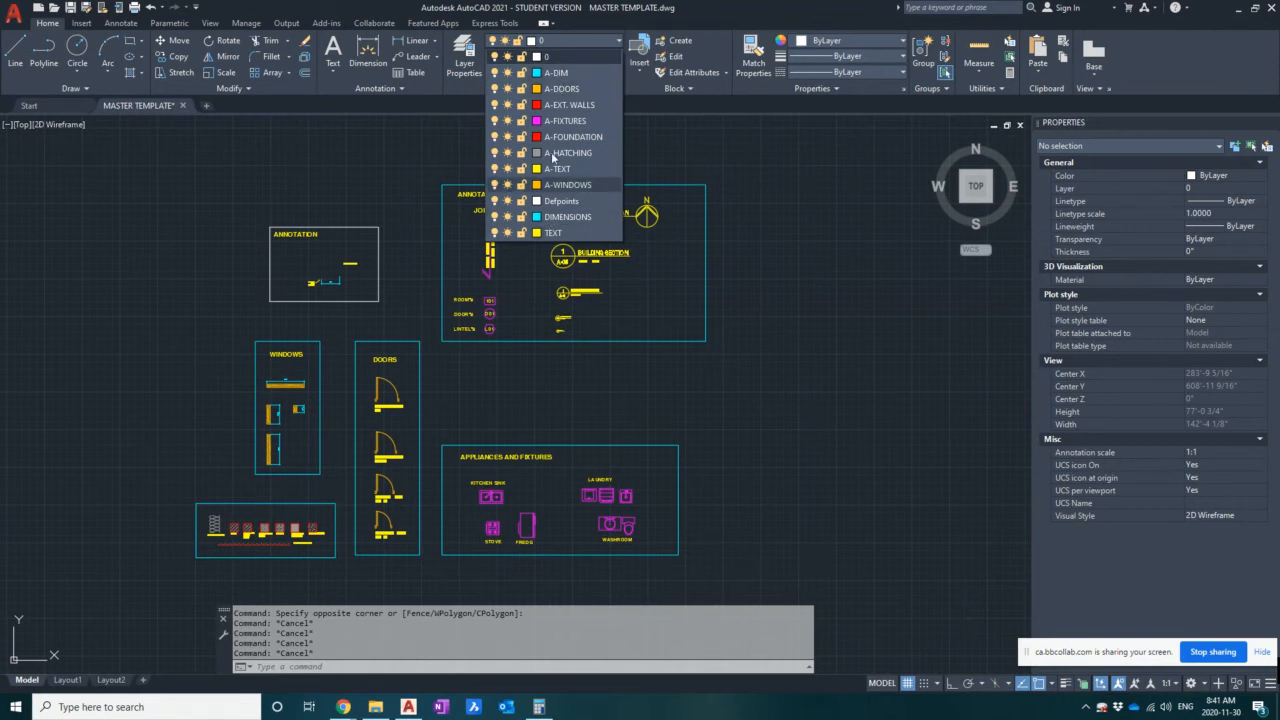
{"action": "key", "text": "Escape"}
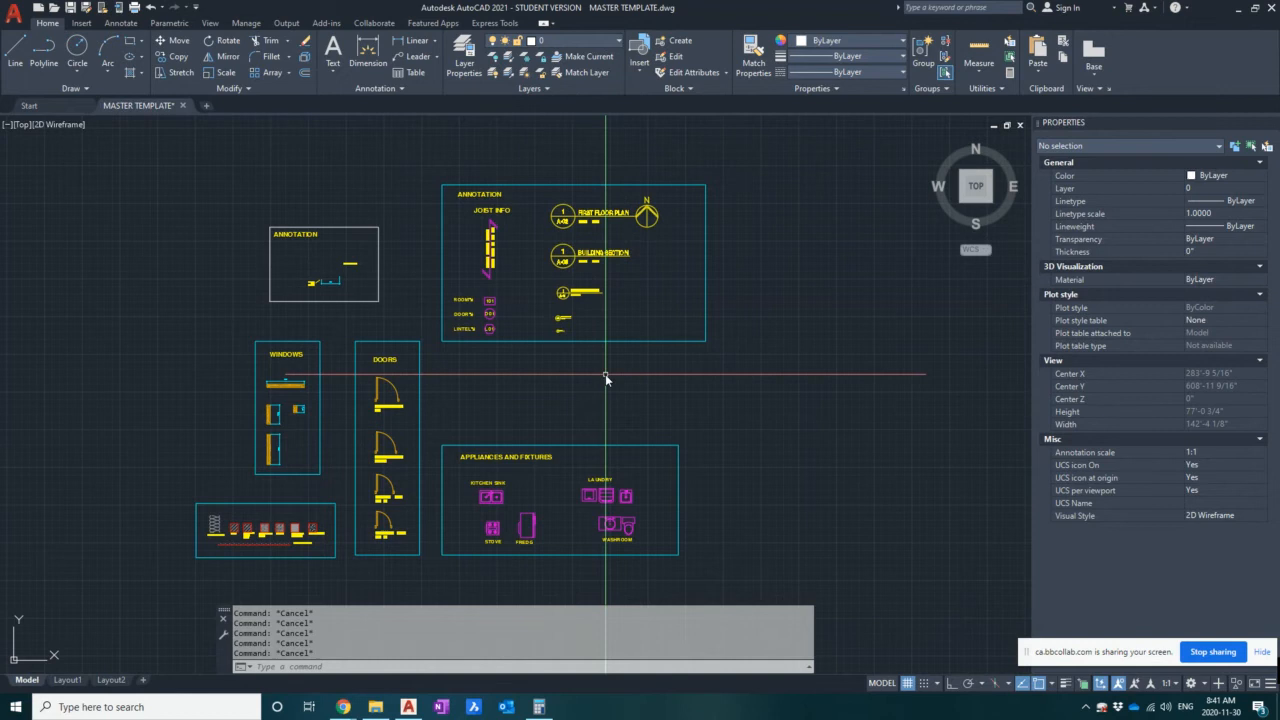
{"action": "left_click", "coordinate": [755, 336]}
{"action": "left_click", "coordinate": [700, 314]}
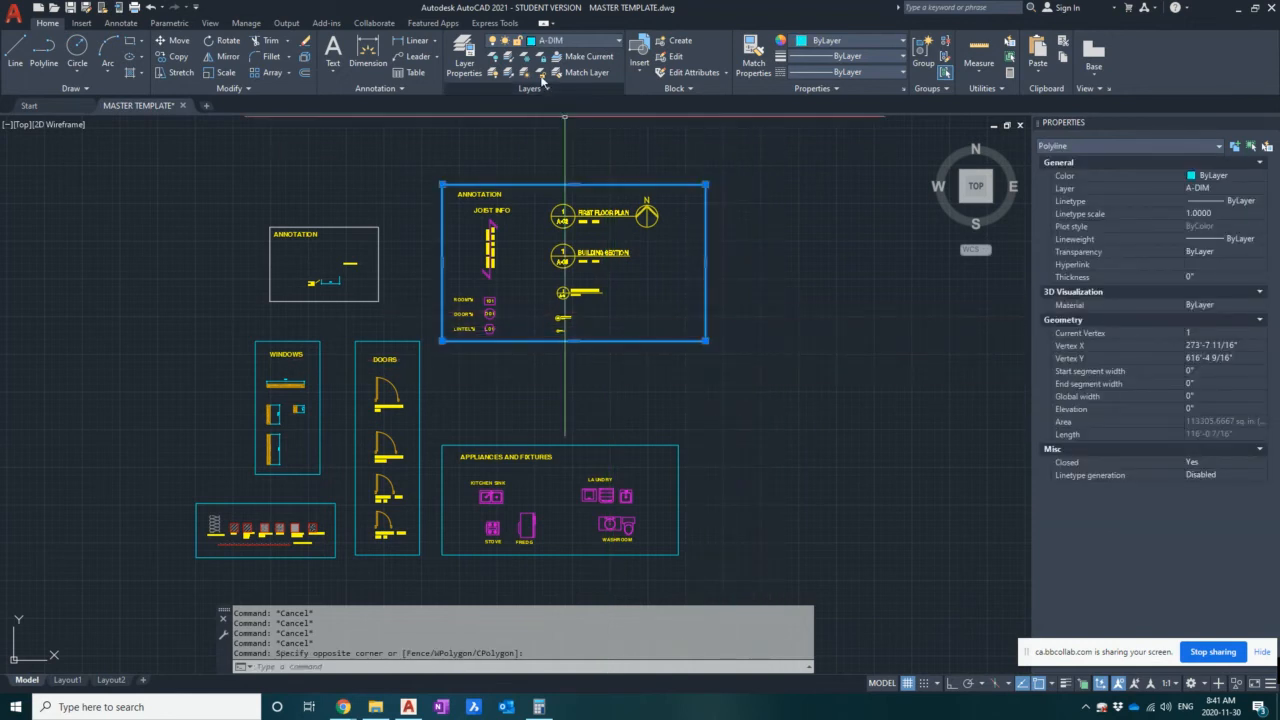
{"action": "key", "text": "Escape"}
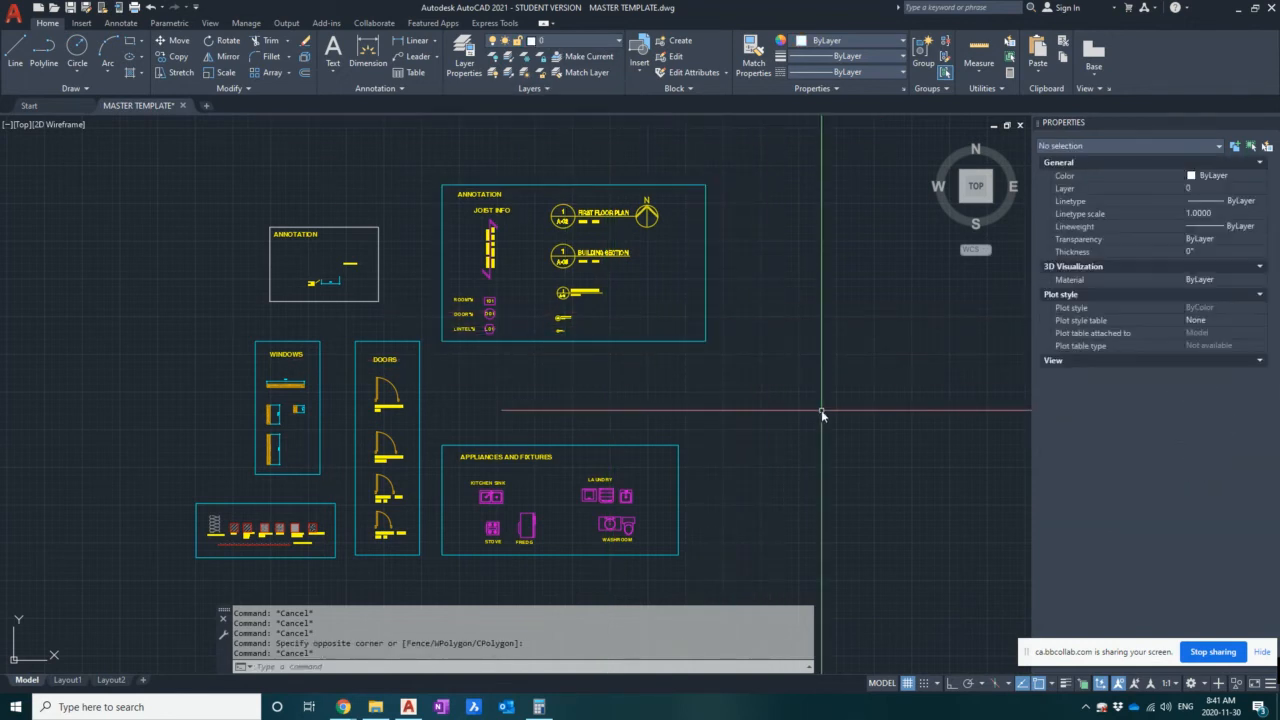
{"action": "type", "text": "ma"}
{"action": "key", "text": "Return"}
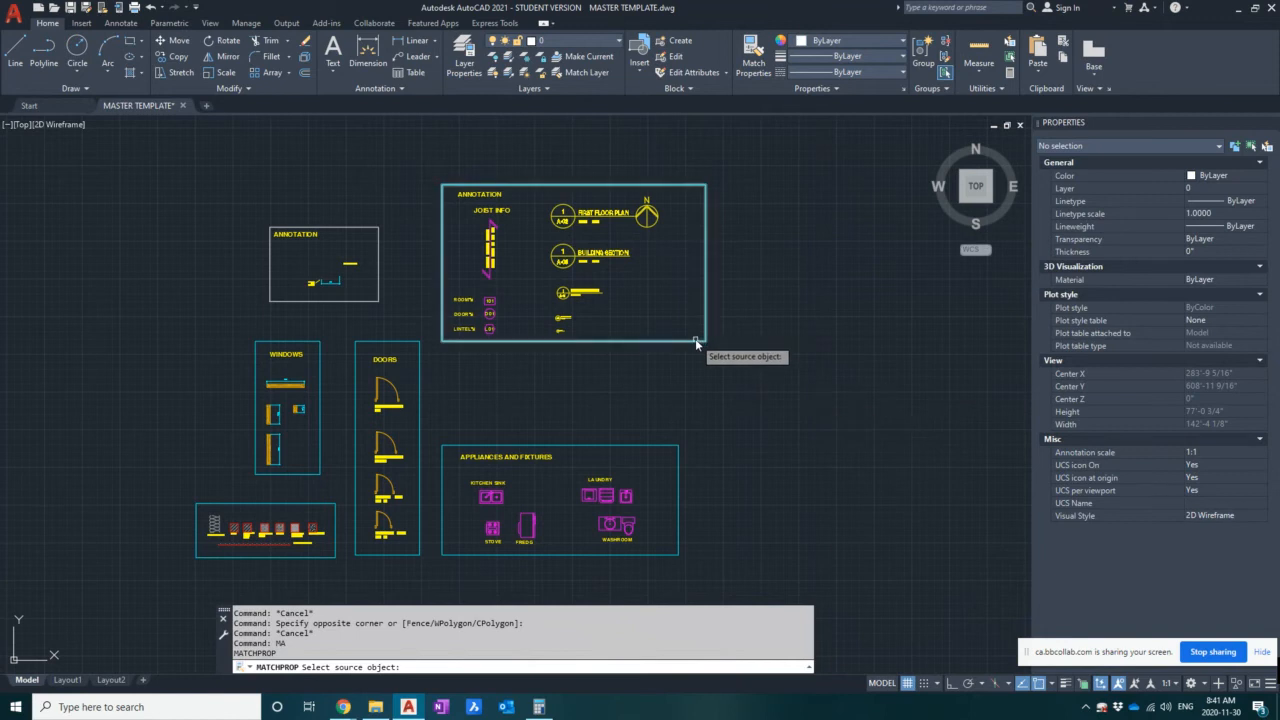
{"action": "key", "text": "Escape"}
{"action": "key", "text": "Escape"}
{"action": "key", "text": "Escape"}
{"action": "key", "text": "Escape"}
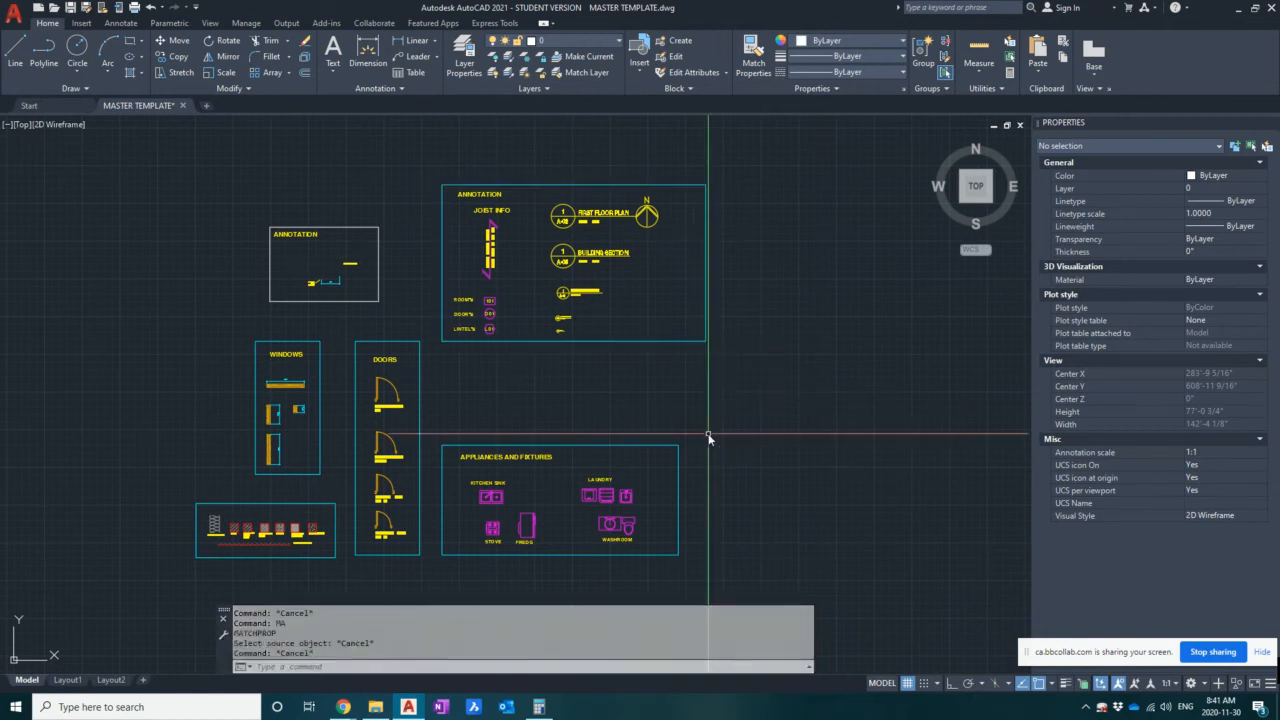
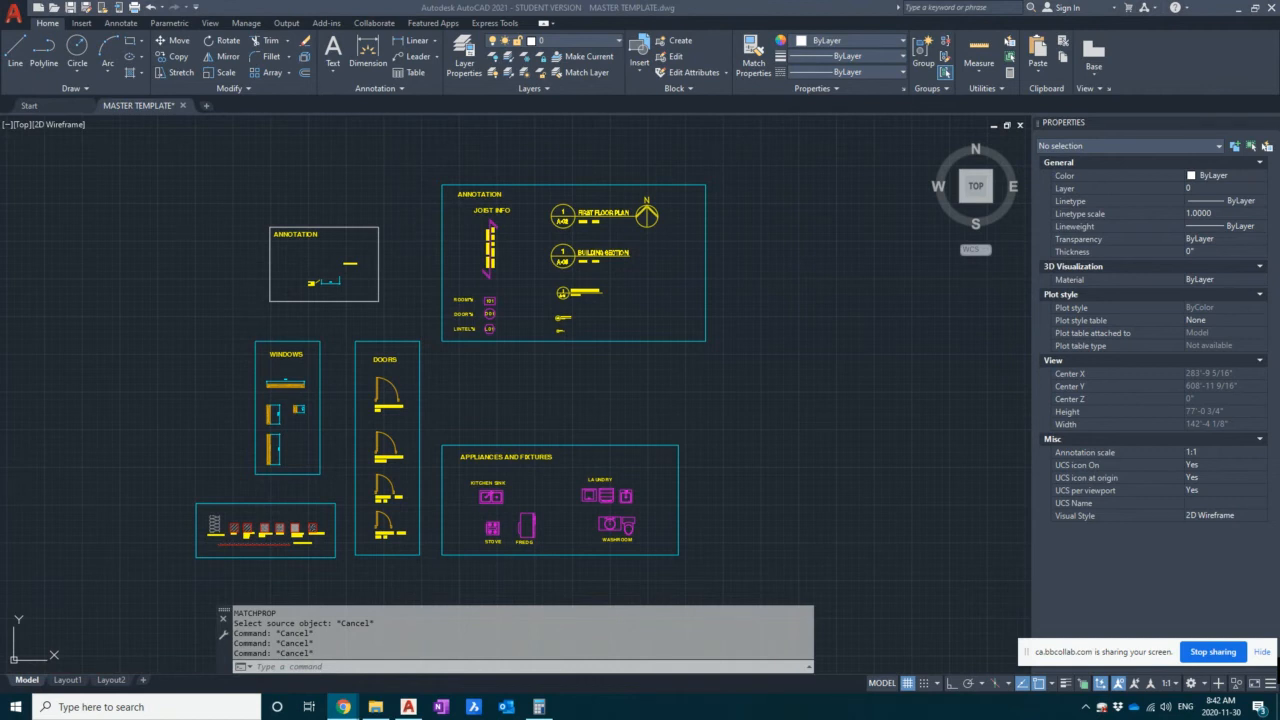
- Select every object in the entire drawing whose layer equals DIMENSIONS with Quick Select
{"action": "left_click", "coordinate": [1268, 153]}
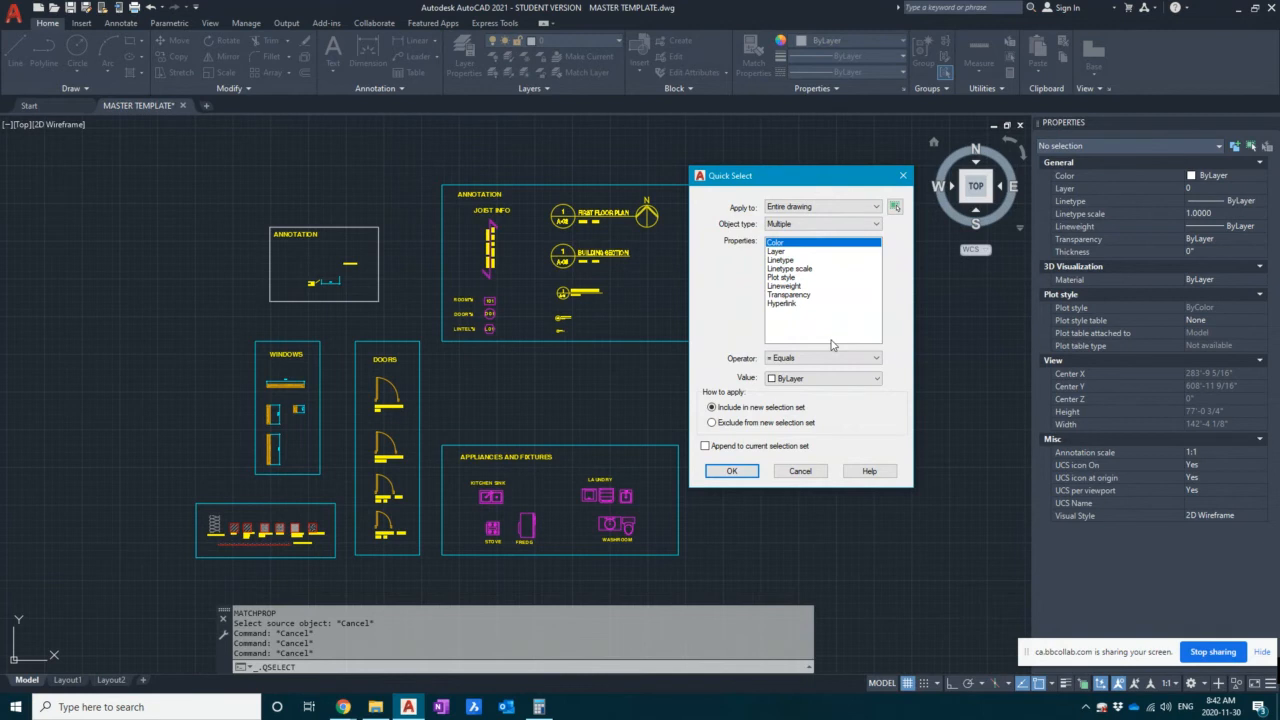
{"action": "left_click", "coordinate": [770, 227]}
{"action": "left_click", "coordinate": [776, 251]}
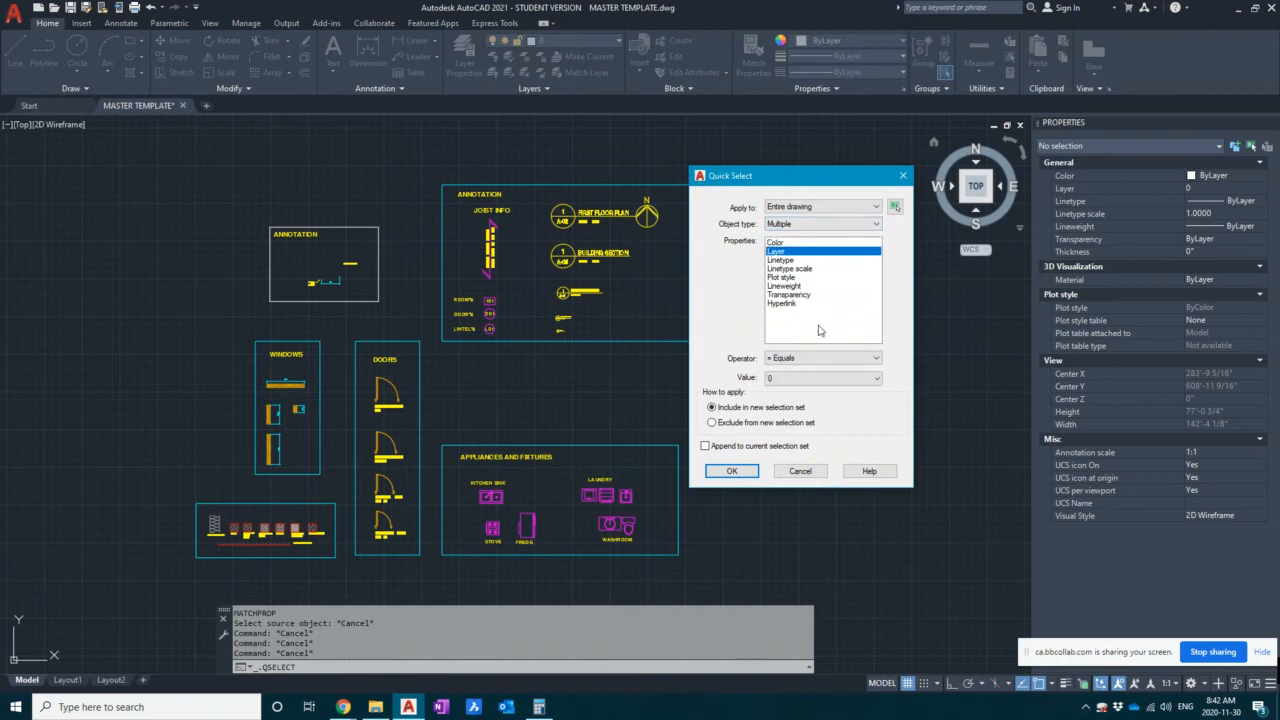
{"action": "left_click", "coordinate": [775, 378]}
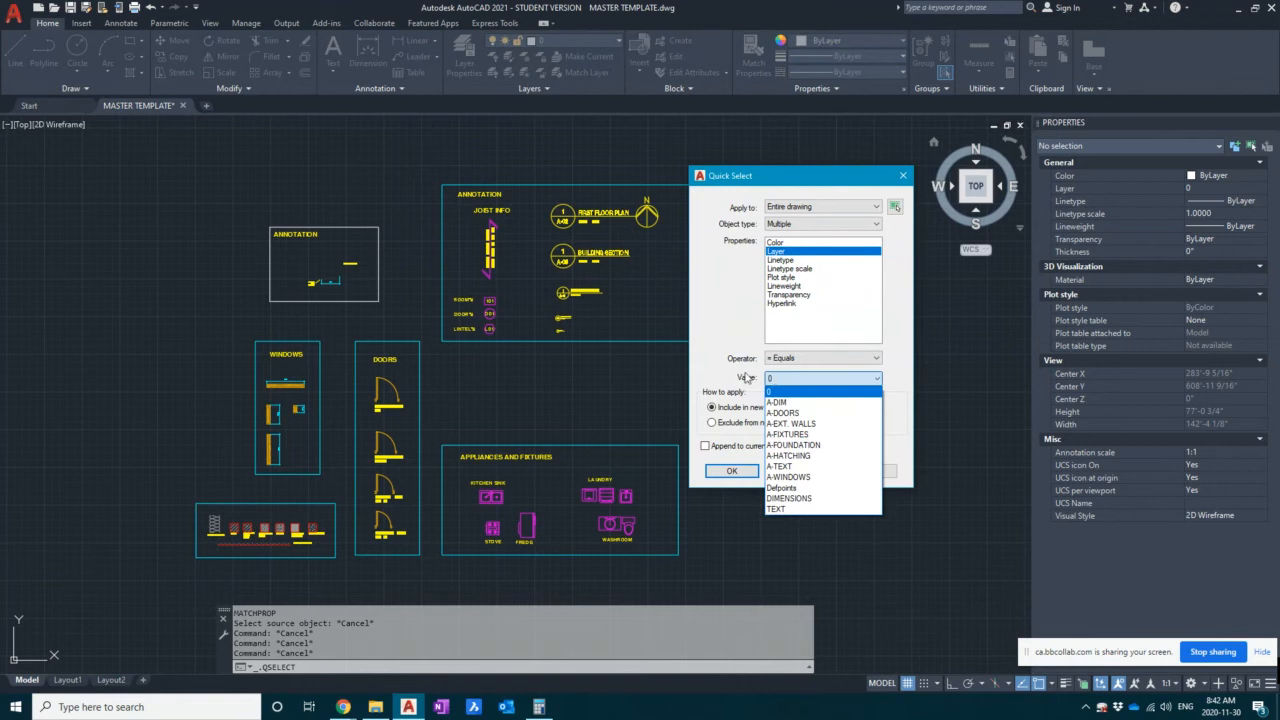
{"action": "left_click", "coordinate": [811, 499]}
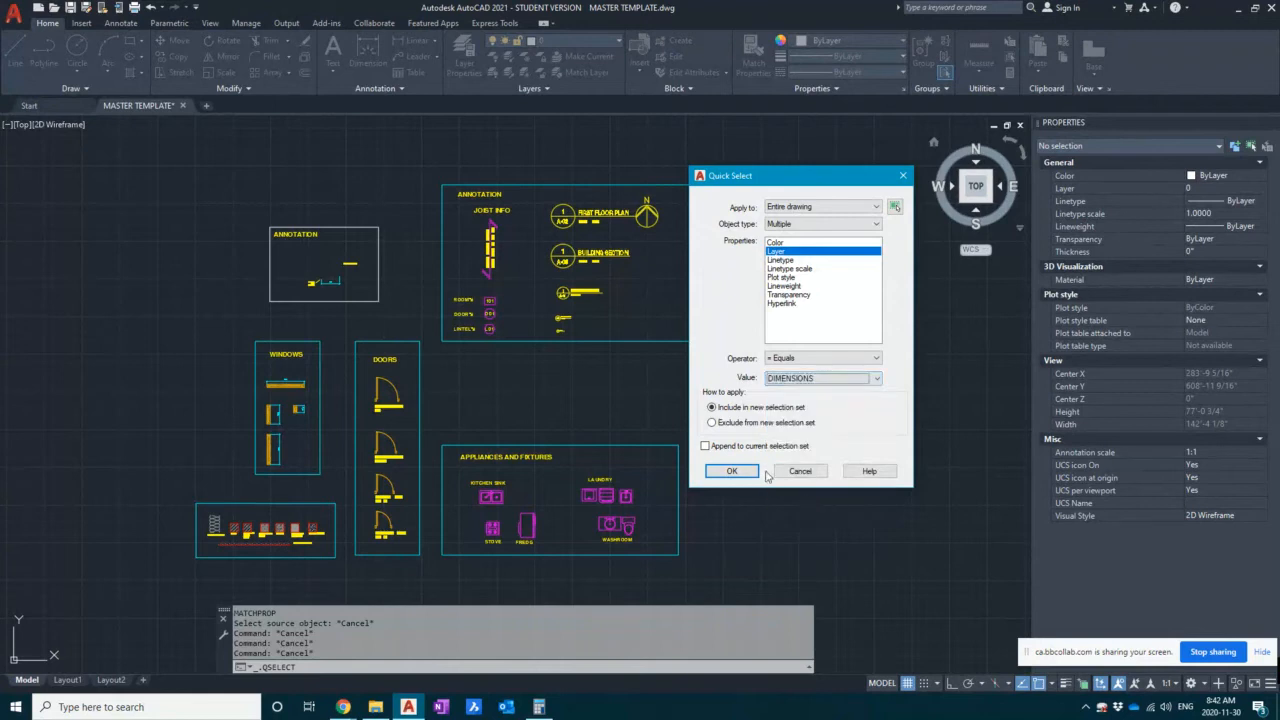
{"action": "left_click", "coordinate": [735, 471]}
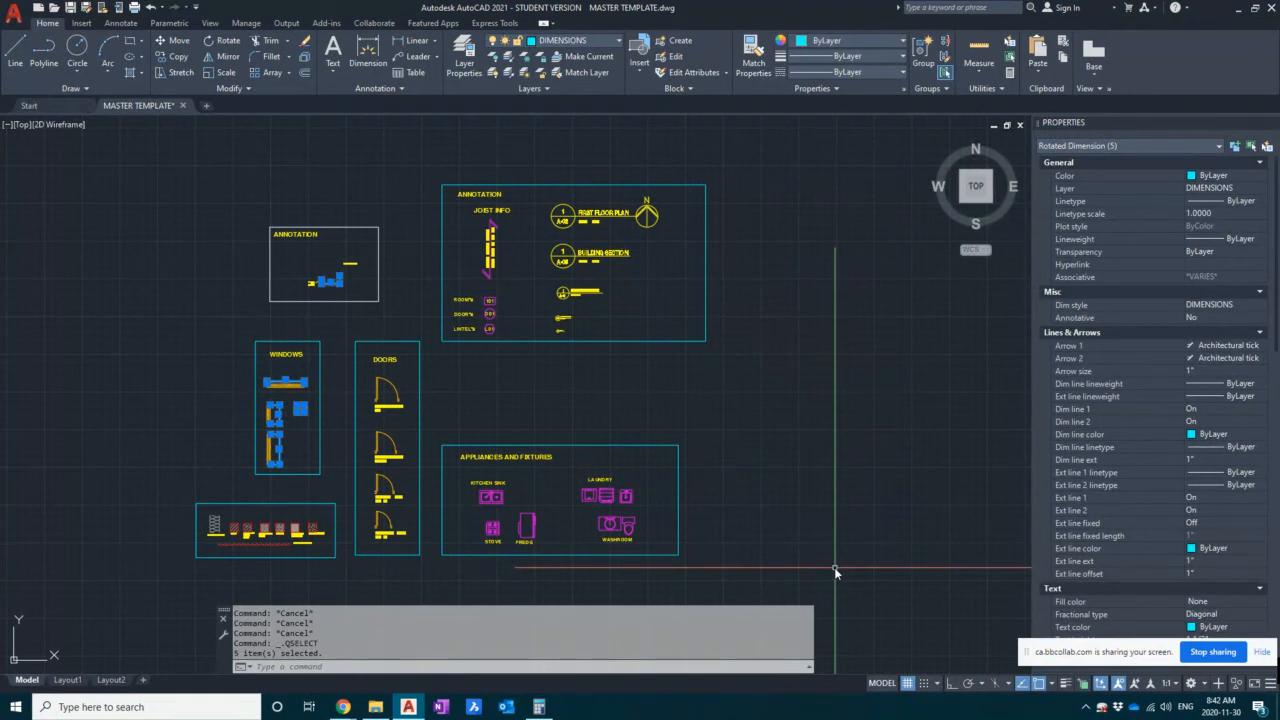
- Move the selected dimensions to the A-DIM layer and clear the selection
{"action": "left_click", "coordinate": [608, 44]}
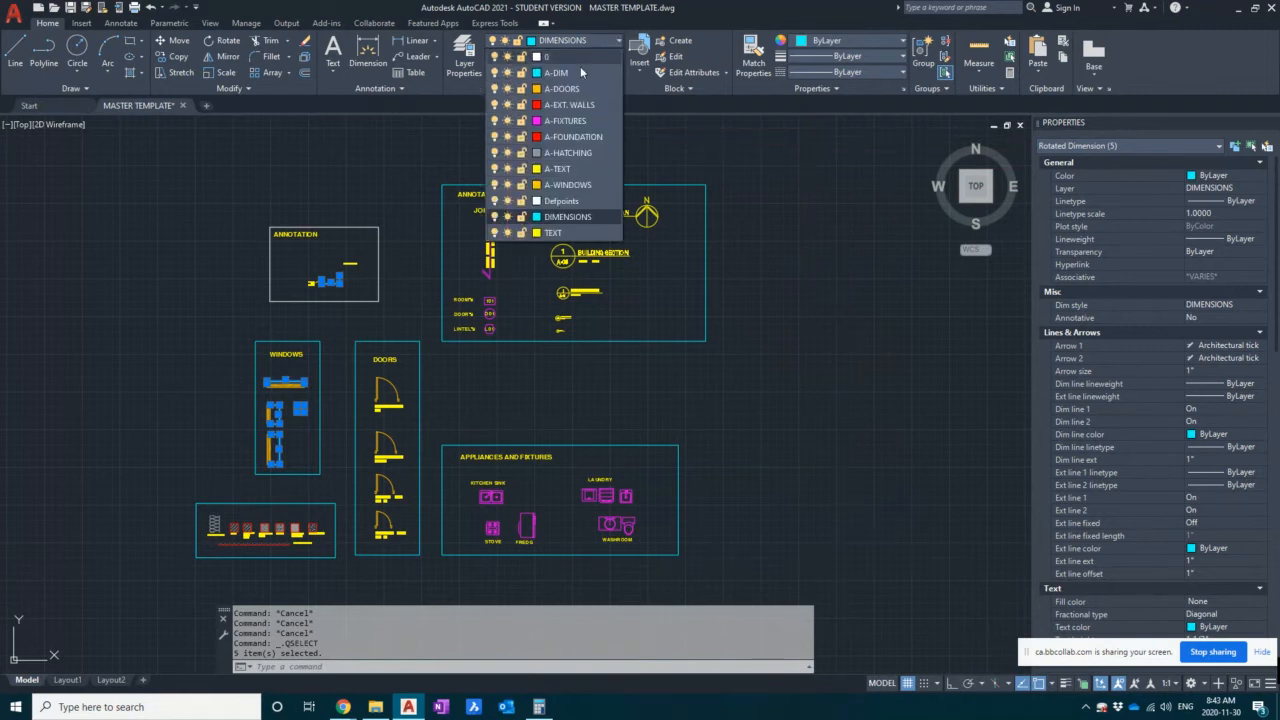
{"action": "left_click", "coordinate": [578, 73]}
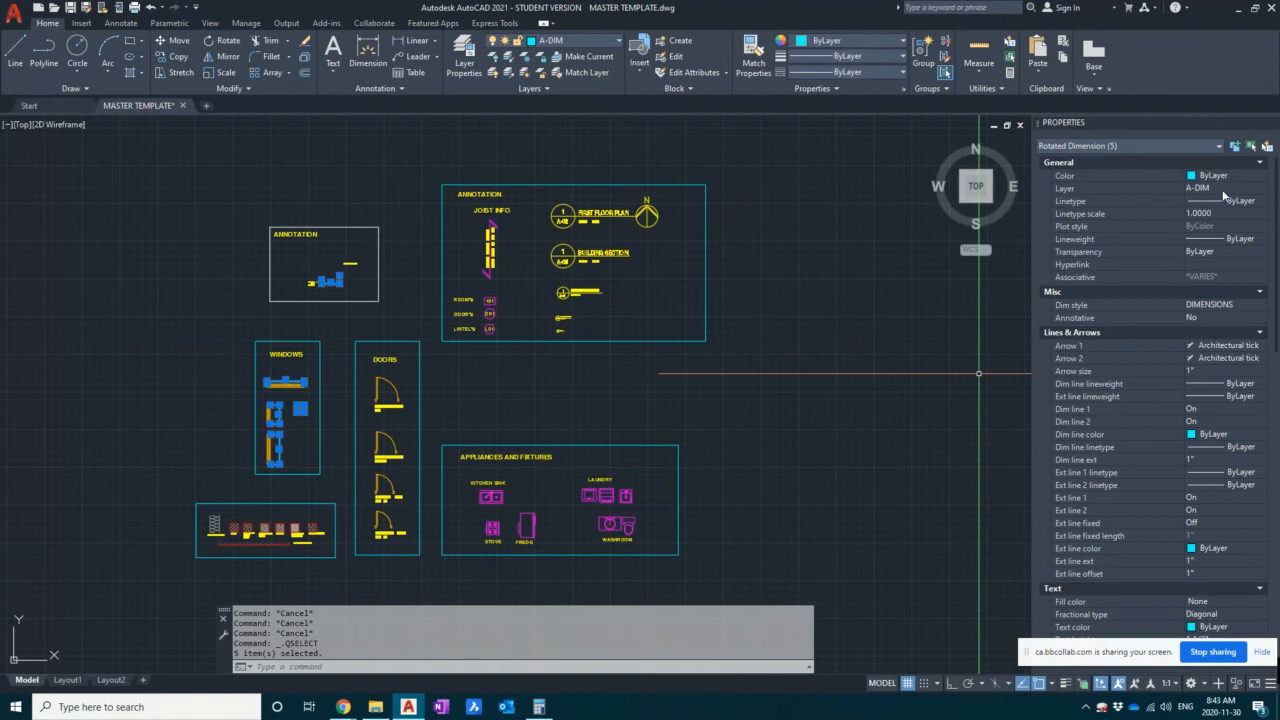
{"action": "key", "text": "Escape"}
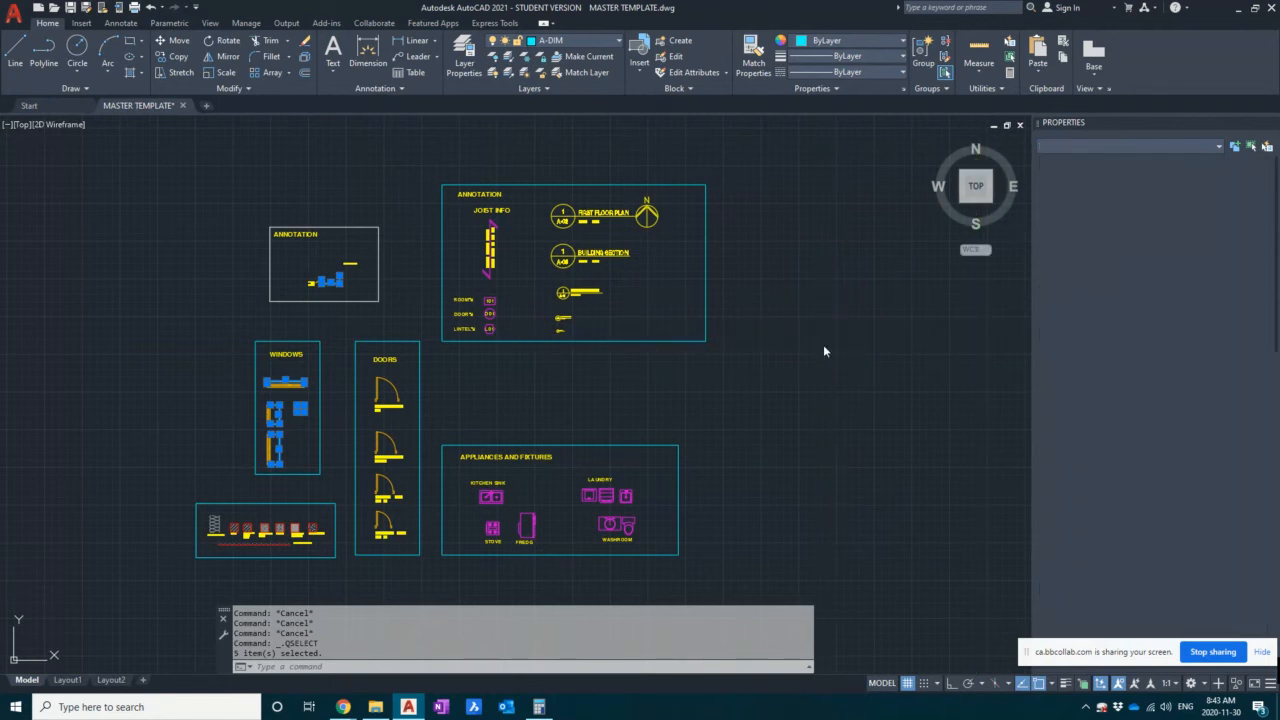
- Try to delete the DIMENSIONS layer from the drawing's layer list
{"action": "left_click", "coordinate": [464, 52]}
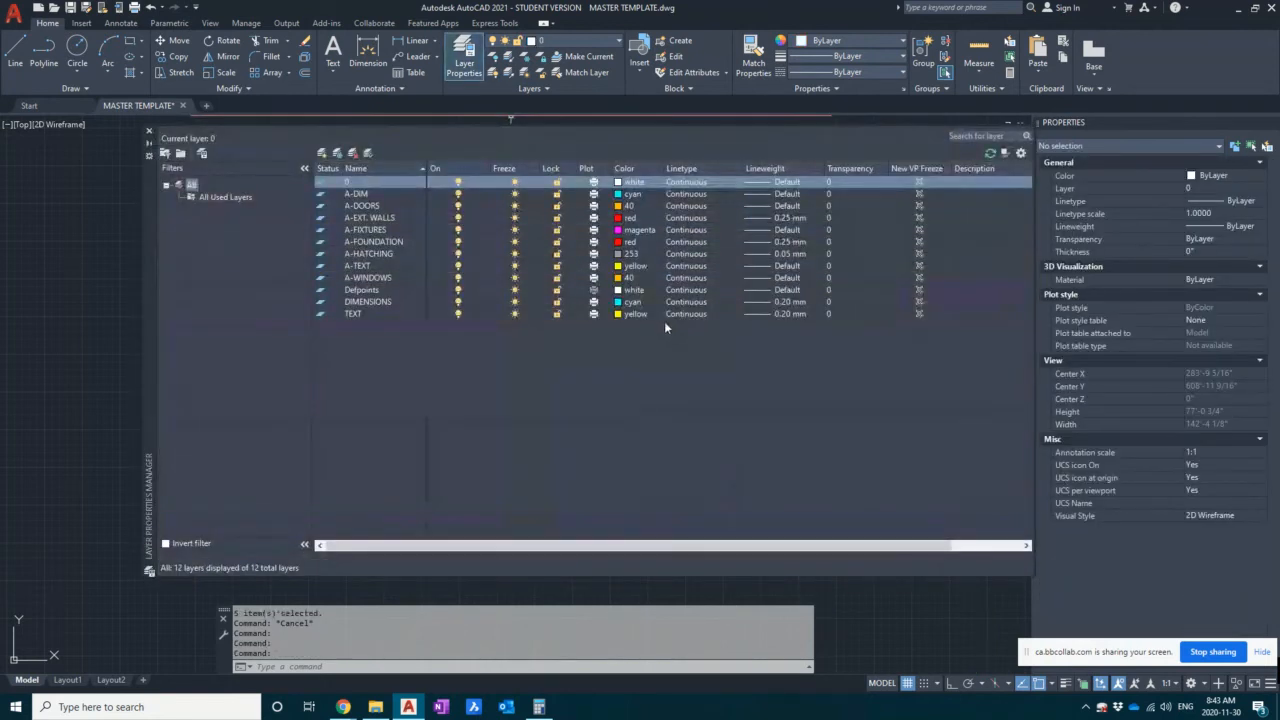
{"action": "left_click", "coordinate": [390, 301]}
{"action": "left_click", "coordinate": [352, 152]}
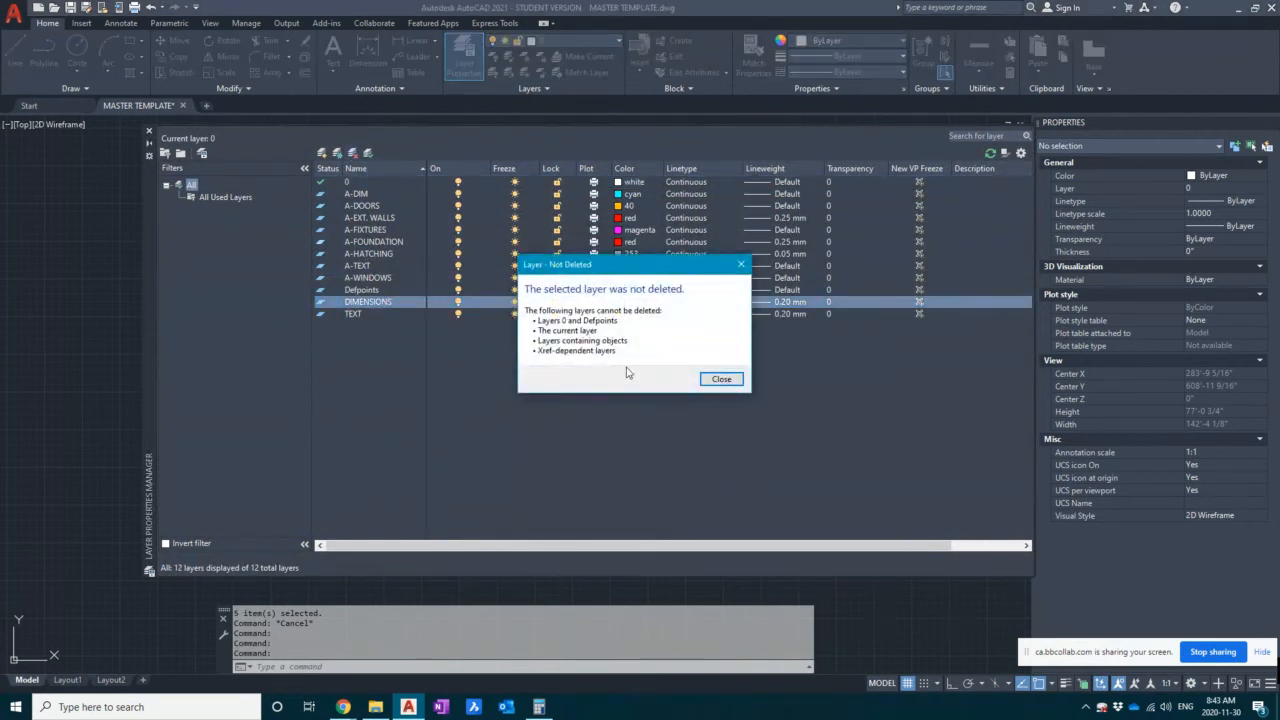
- Close the list of layers and save the drawing
{"action": "left_click", "coordinate": [721, 379]}
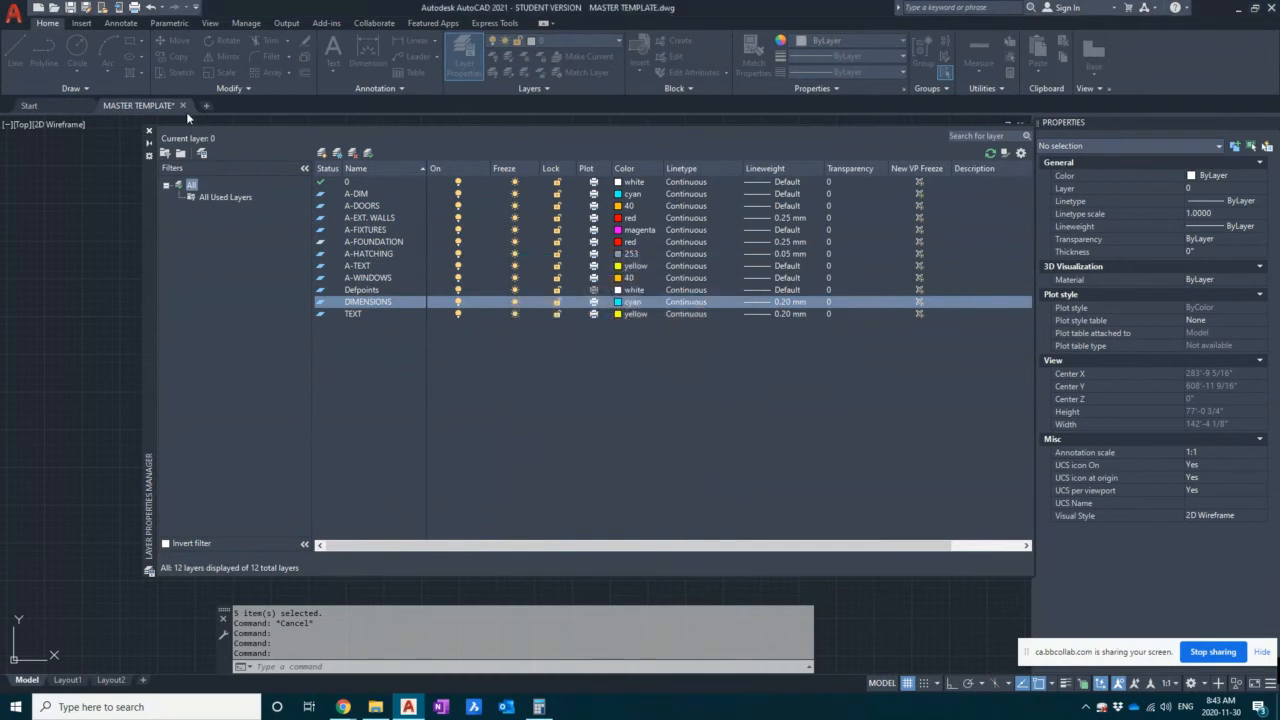
{"action": "left_click", "coordinate": [149, 132]}
{"action": "left_click", "coordinate": [586, 380]}
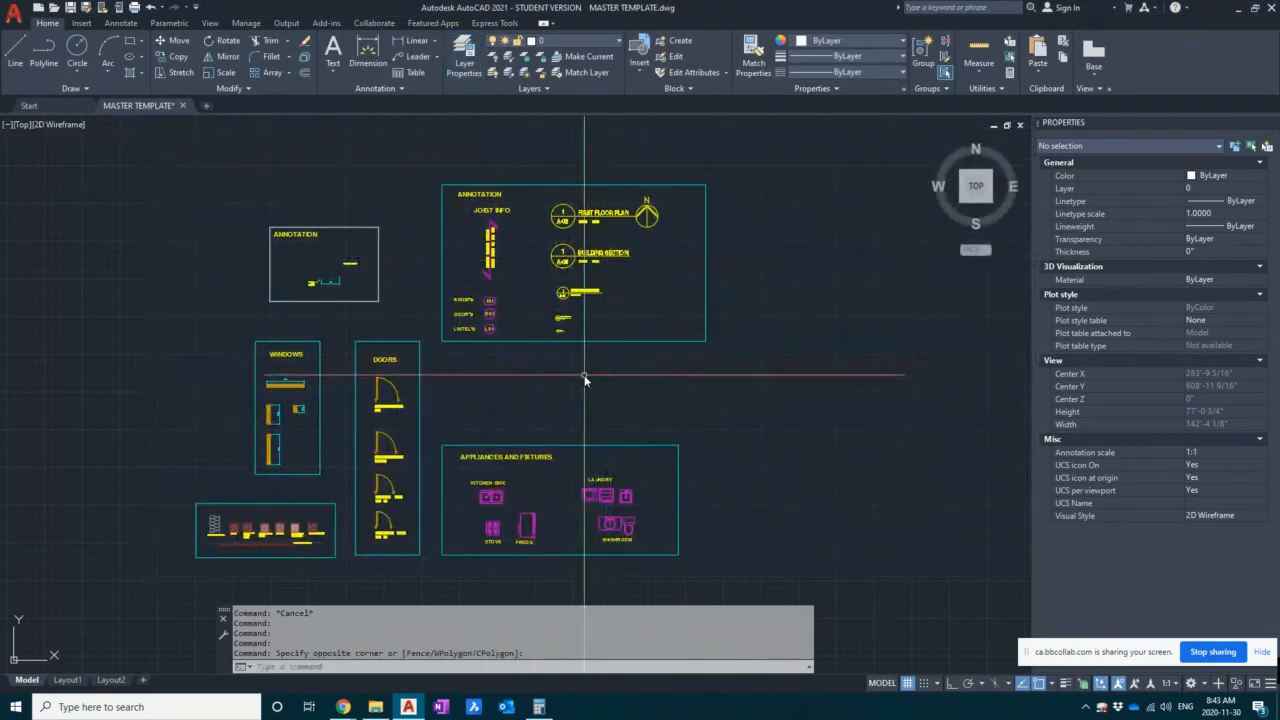
{"action": "left_click", "coordinate": [586, 380]}
{"action": "key", "text": "ctrl+s"}
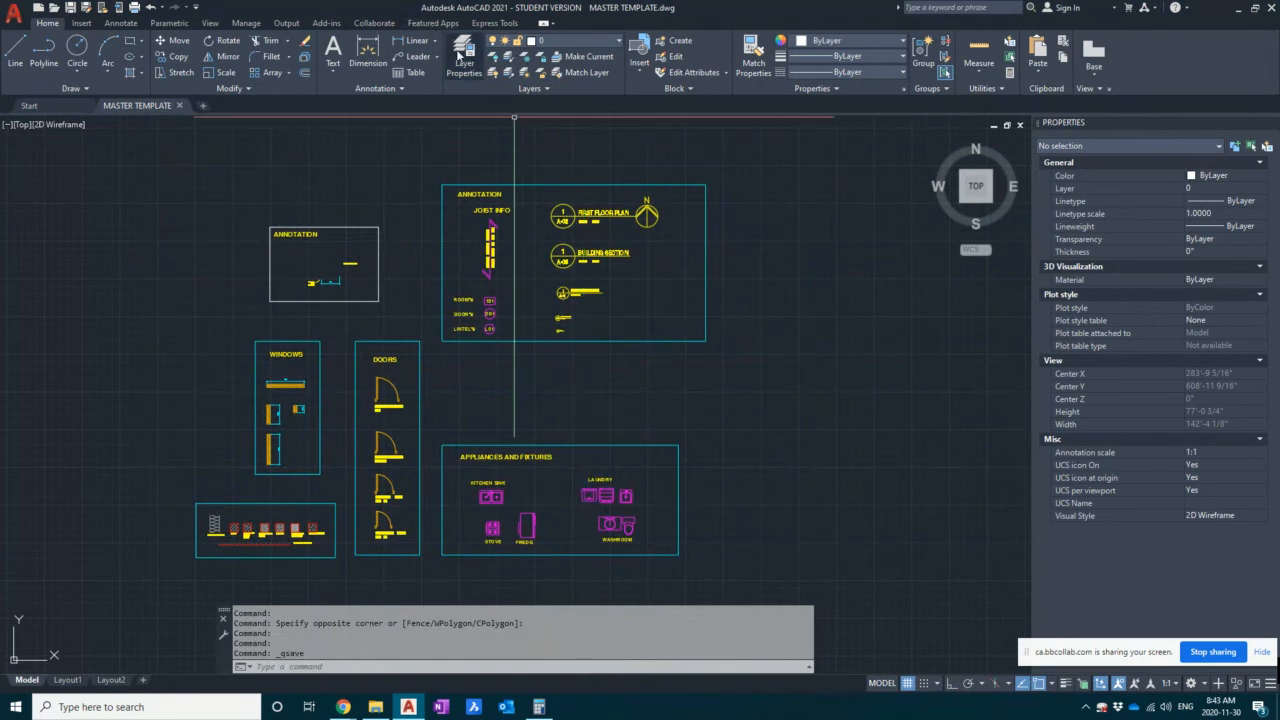
- Try again to delete the DIMENSIONS layer, then return to the drawing
{"action": "left_click", "coordinate": [461, 60]}
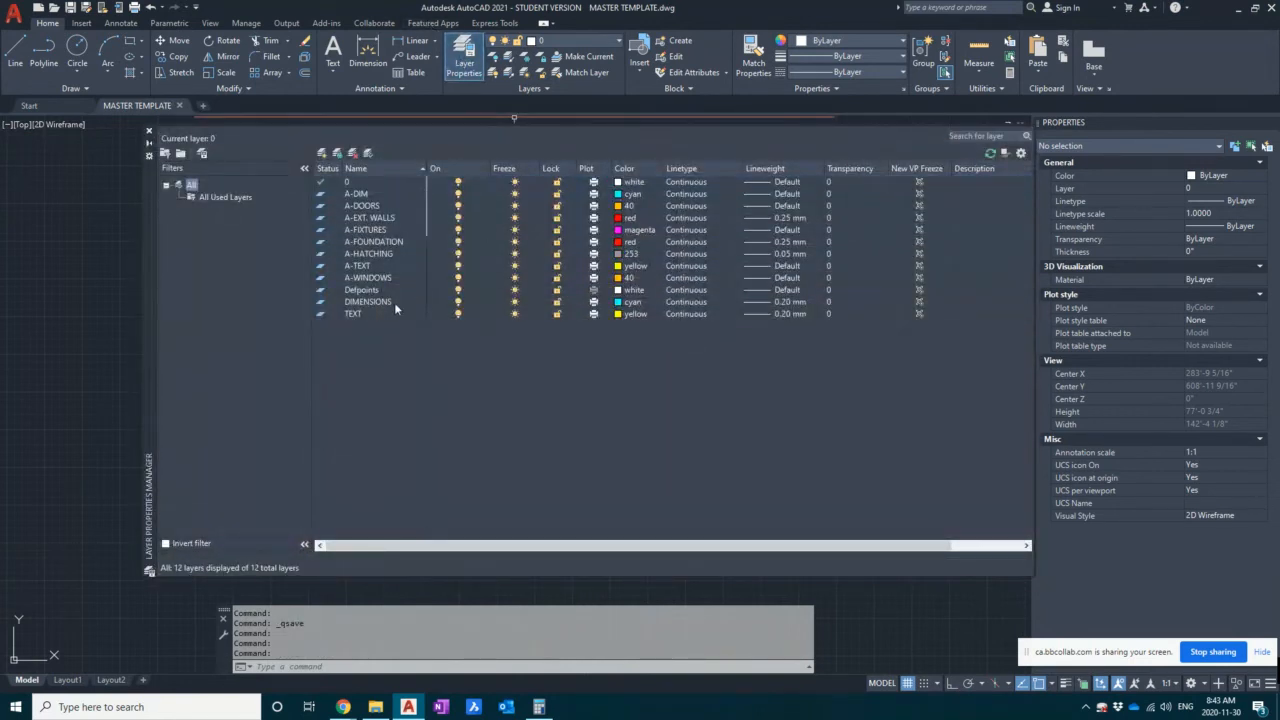
{"action": "left_click", "coordinate": [394, 302]}
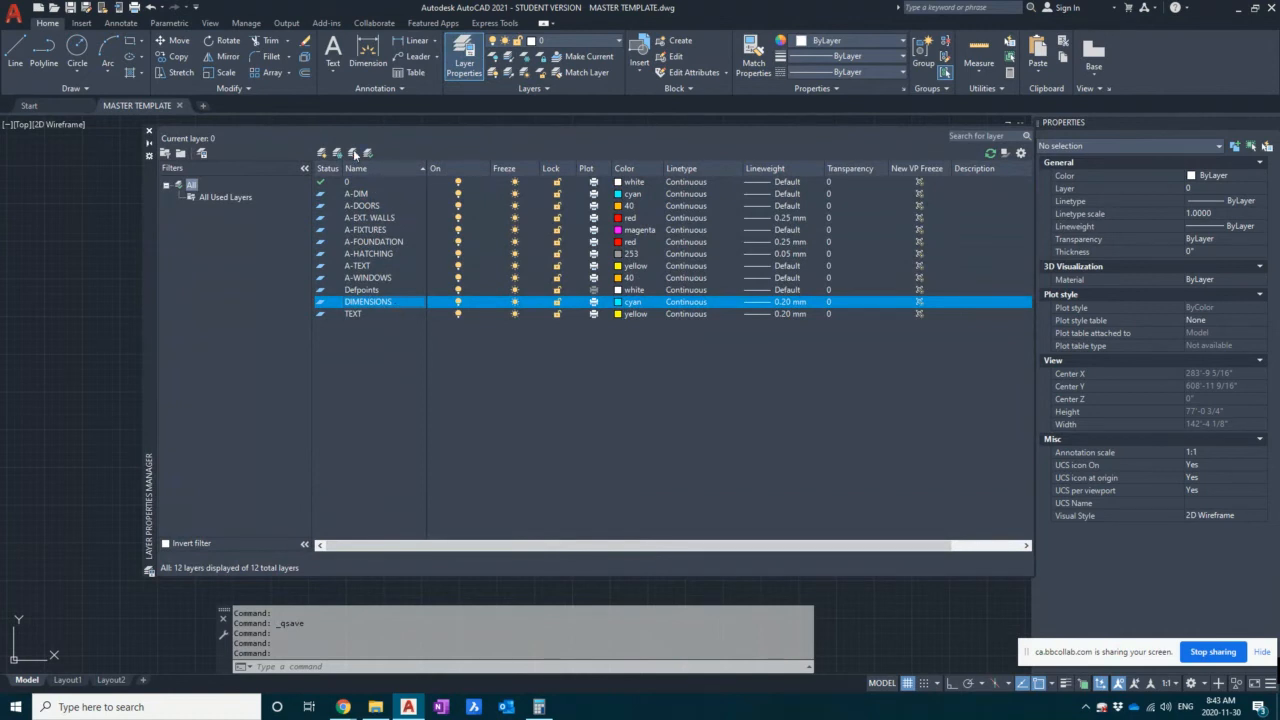
{"action": "left_click", "coordinate": [353, 152]}
{"action": "left_click", "coordinate": [735, 388]}
{"action": "left_click", "coordinate": [149, 131]}
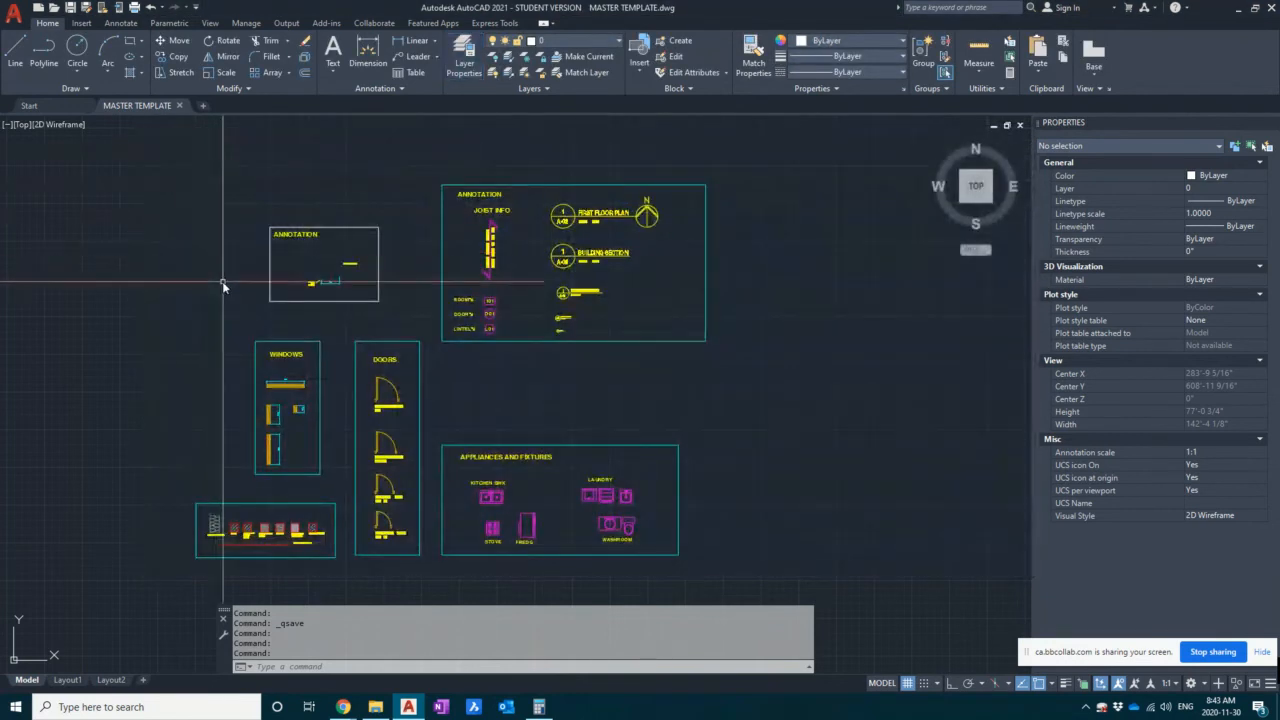
- Save and close the MASTER TEMPLATE drawing, and reopen it
{"action": "left_click", "coordinate": [222, 281]}
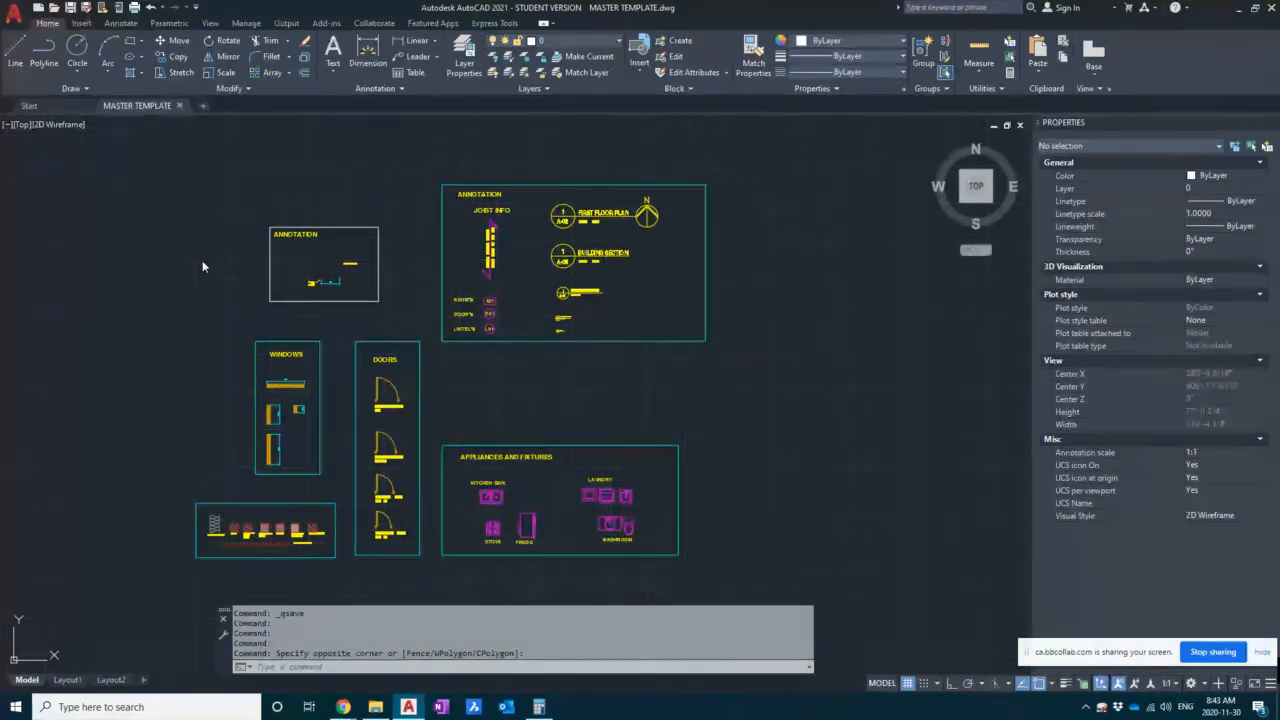
{"action": "left_click", "coordinate": [202, 263]}
{"action": "key", "text": "ctrl+s"}
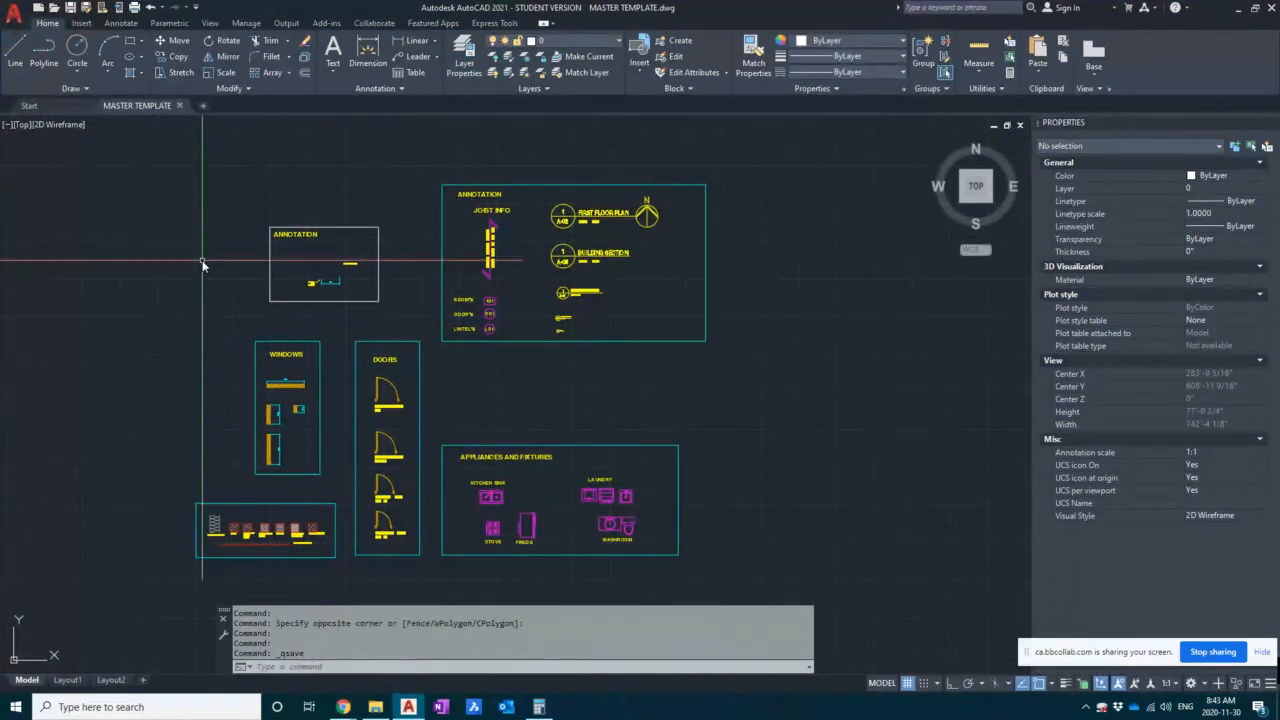
{"action": "left_click", "coordinate": [177, 106]}
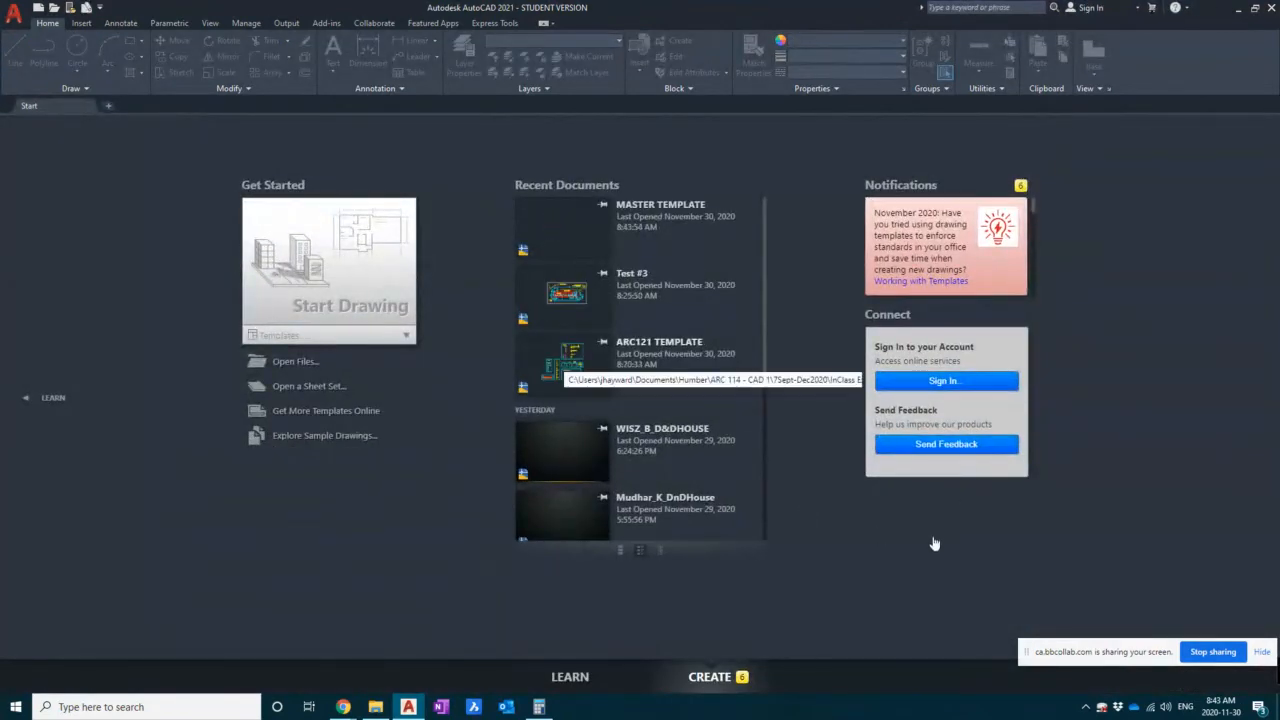
{"action": "key", "text": "ctrl+n"}
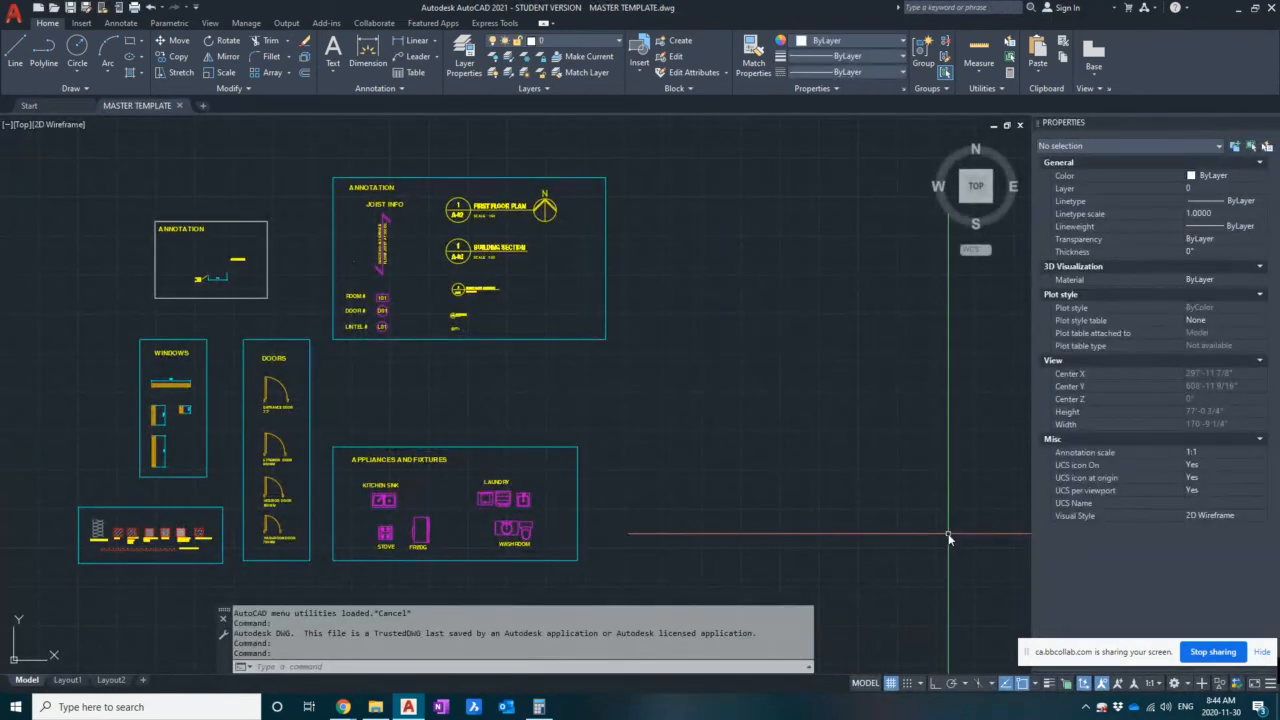
- Delete the DIMENSIONS layer from the reopened drawing and return to the model
{"action": "left_click", "coordinate": [464, 52]}
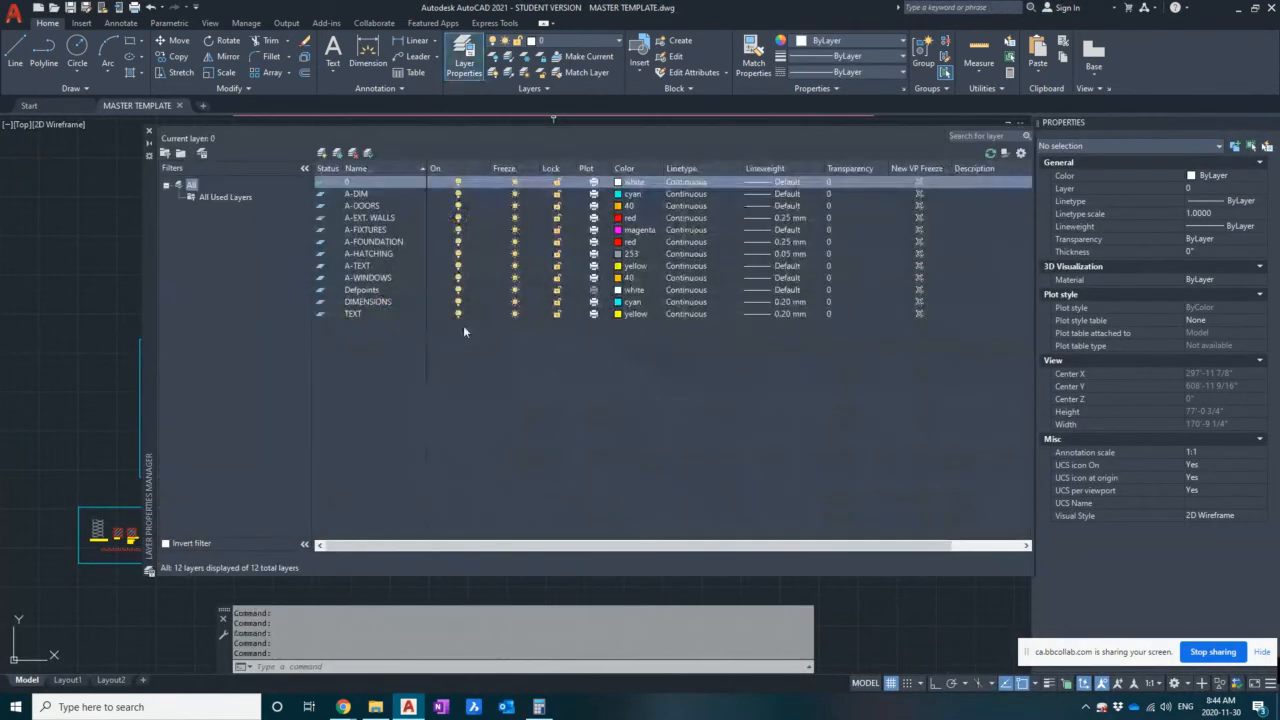
{"action": "left_click", "coordinate": [396, 302]}
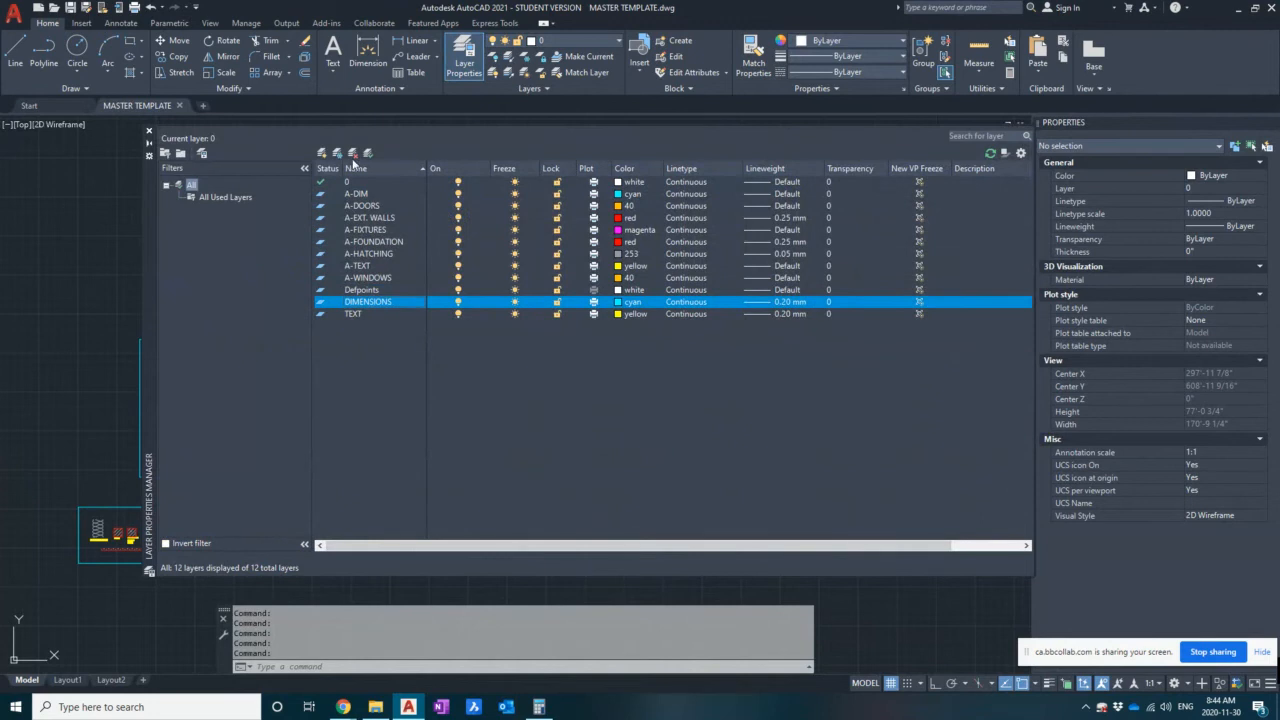
{"action": "left_click", "coordinate": [352, 153]}
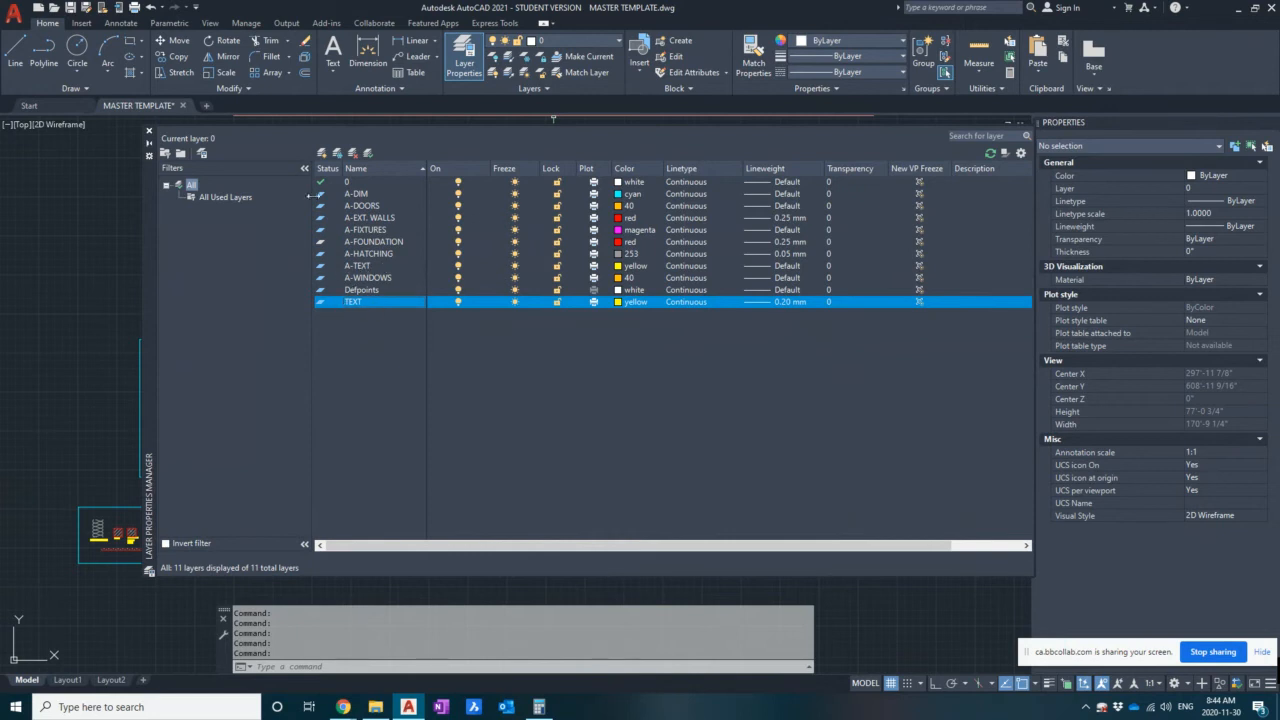
{"action": "left_click", "coordinate": [149, 131]}
{"action": "left_click", "coordinate": [614, 407]}
{"action": "left_click", "coordinate": [581, 394]}
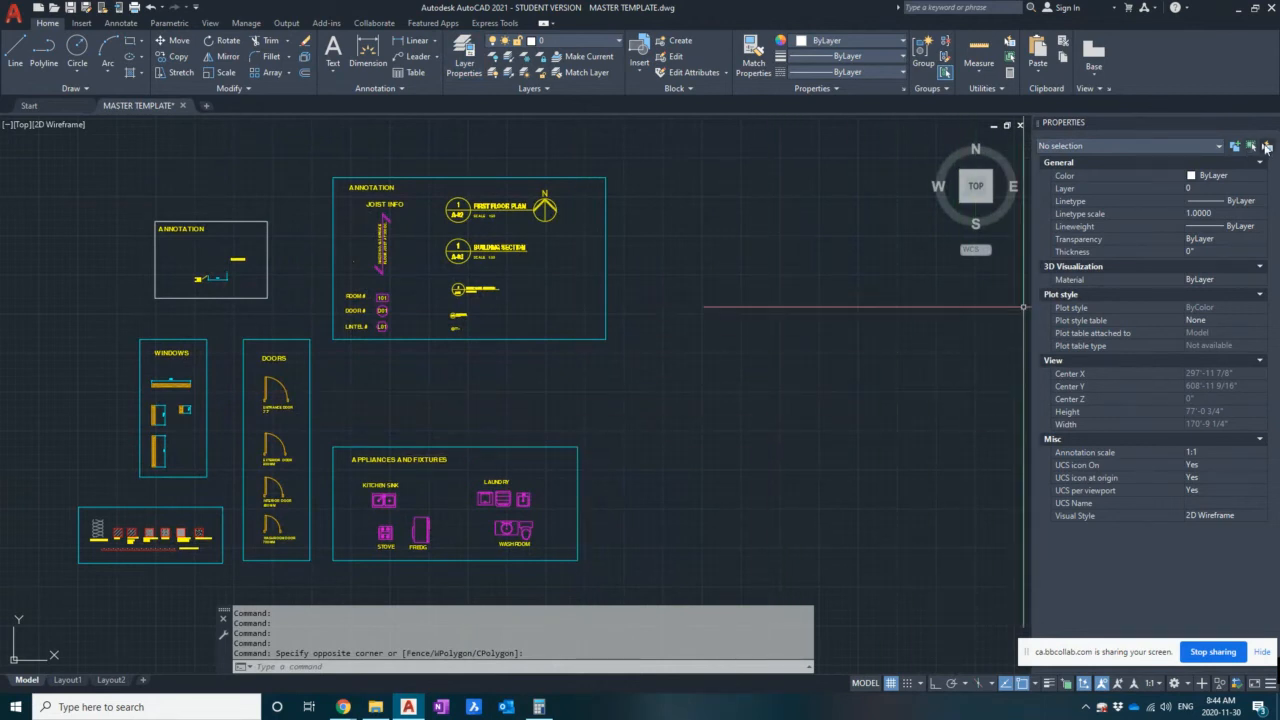
- Select every object in the entire drawing whose layer equals TEXT with Quick Select
{"action": "left_click", "coordinate": [966, 349]}
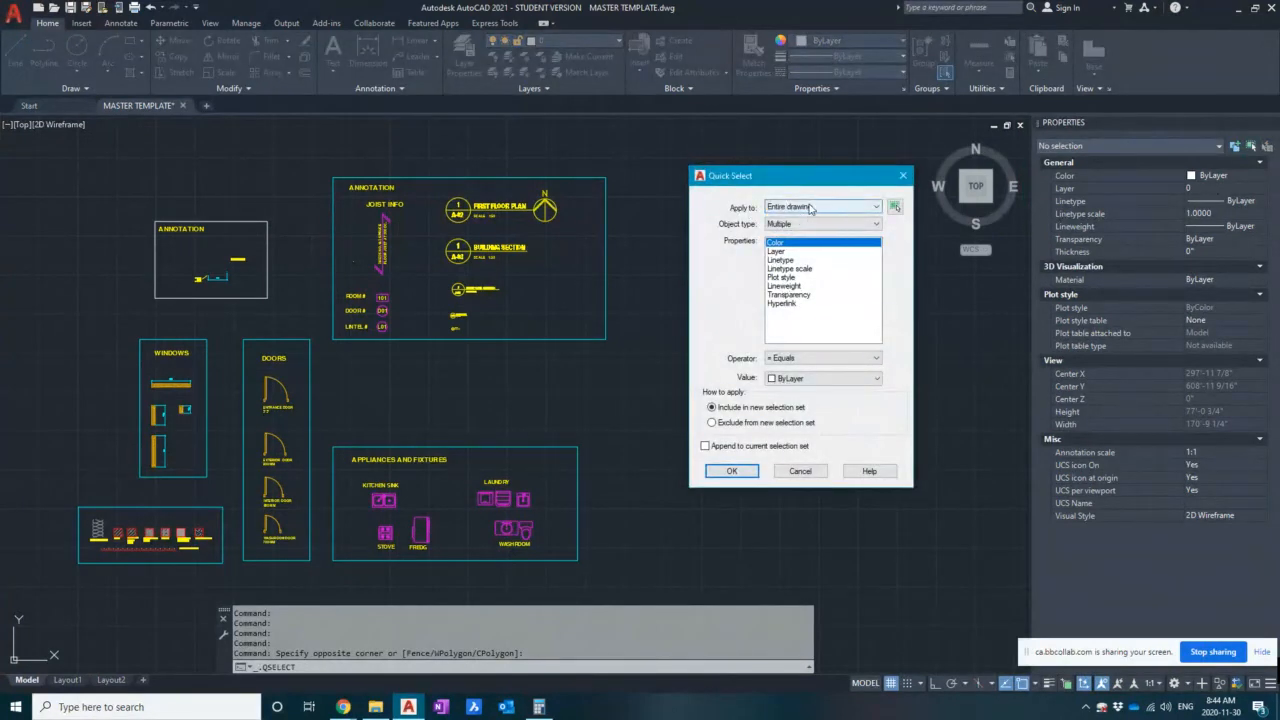
{"action": "left_click", "coordinate": [777, 251]}
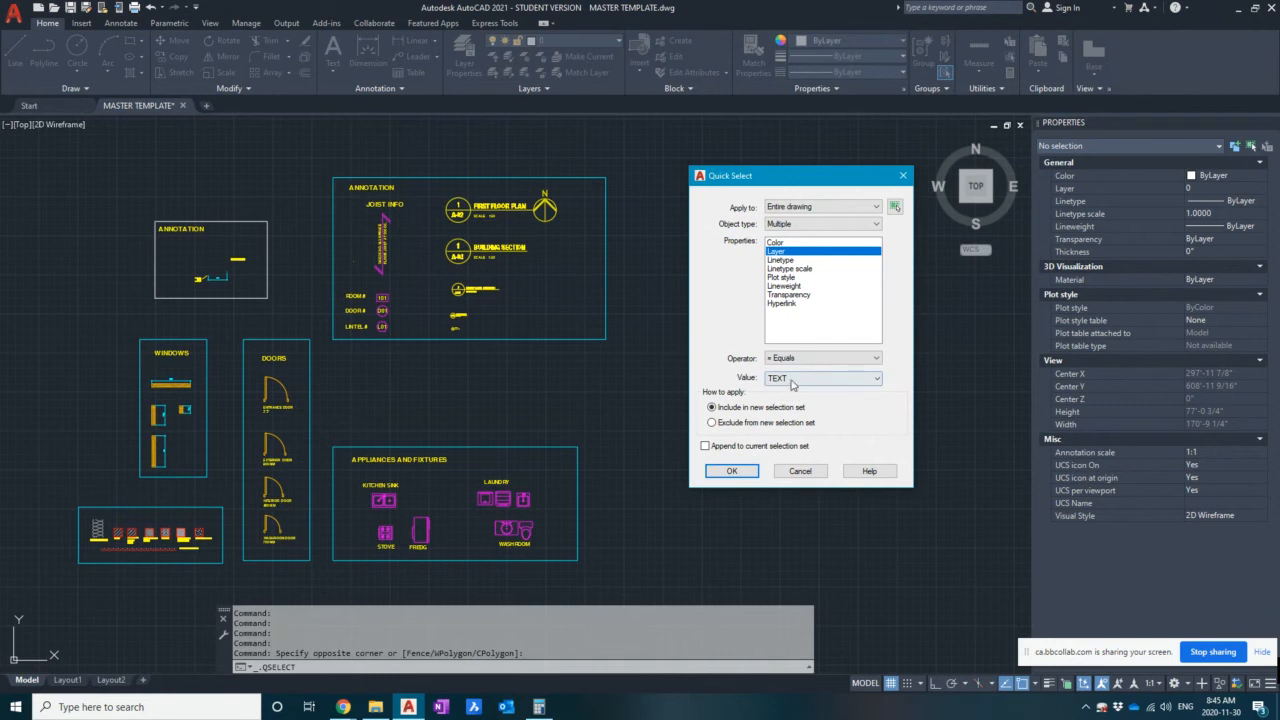
{"action": "left_click", "coordinate": [792, 380]}
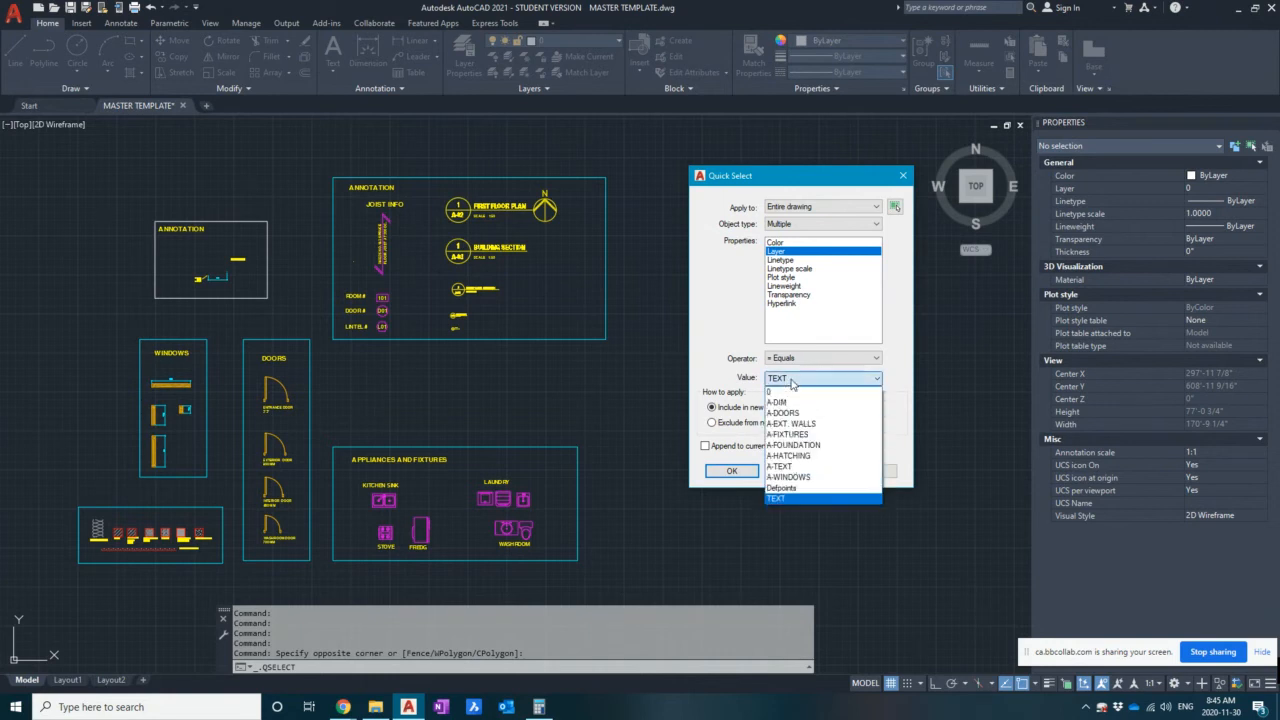
{"action": "left_click", "coordinate": [796, 498]}
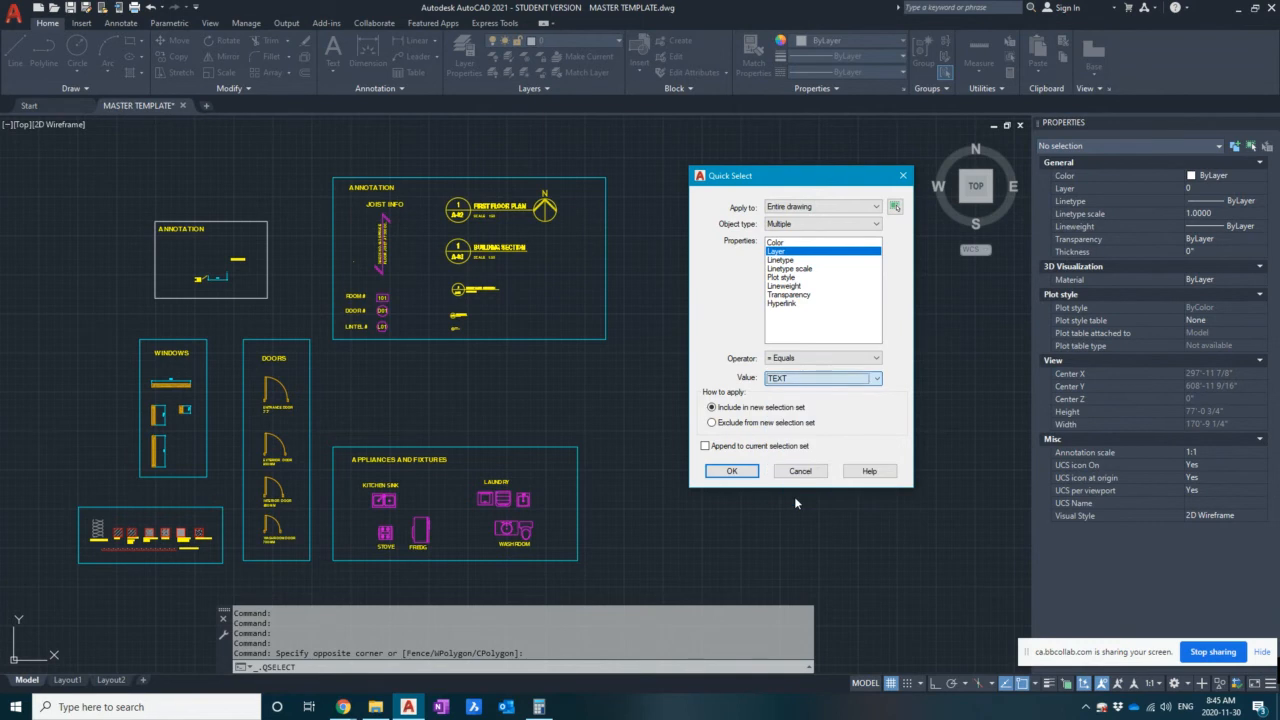
{"action": "left_click", "coordinate": [731, 471]}
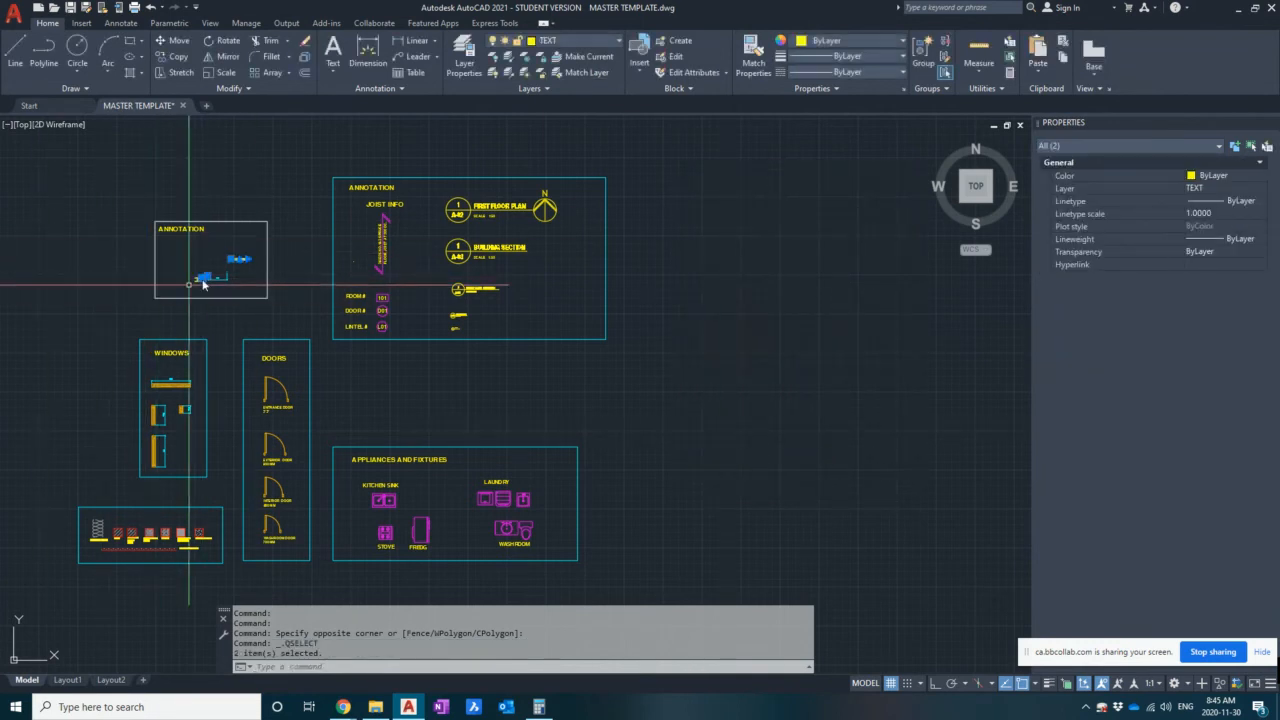
- Move the selected objects to the A-TEXT layer, clear the selection and save the drawing
{"action": "left_click", "coordinate": [599, 46]}
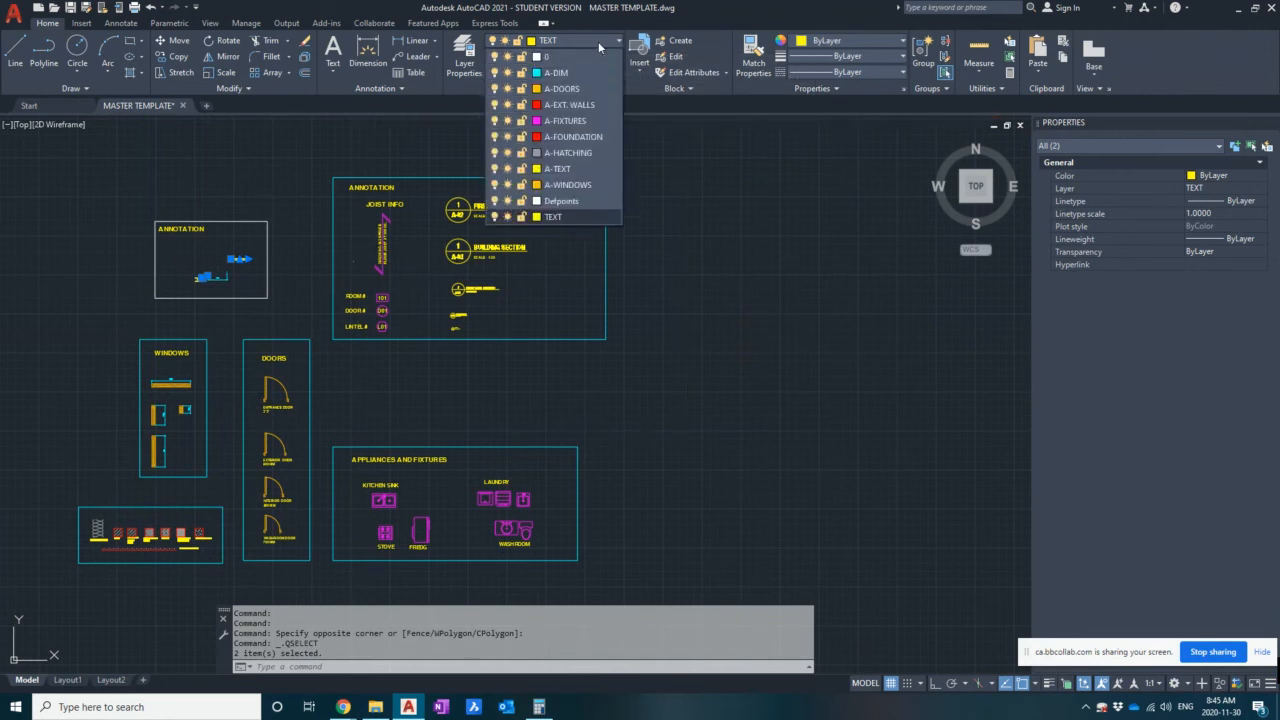
{"action": "left_click", "coordinate": [558, 170]}
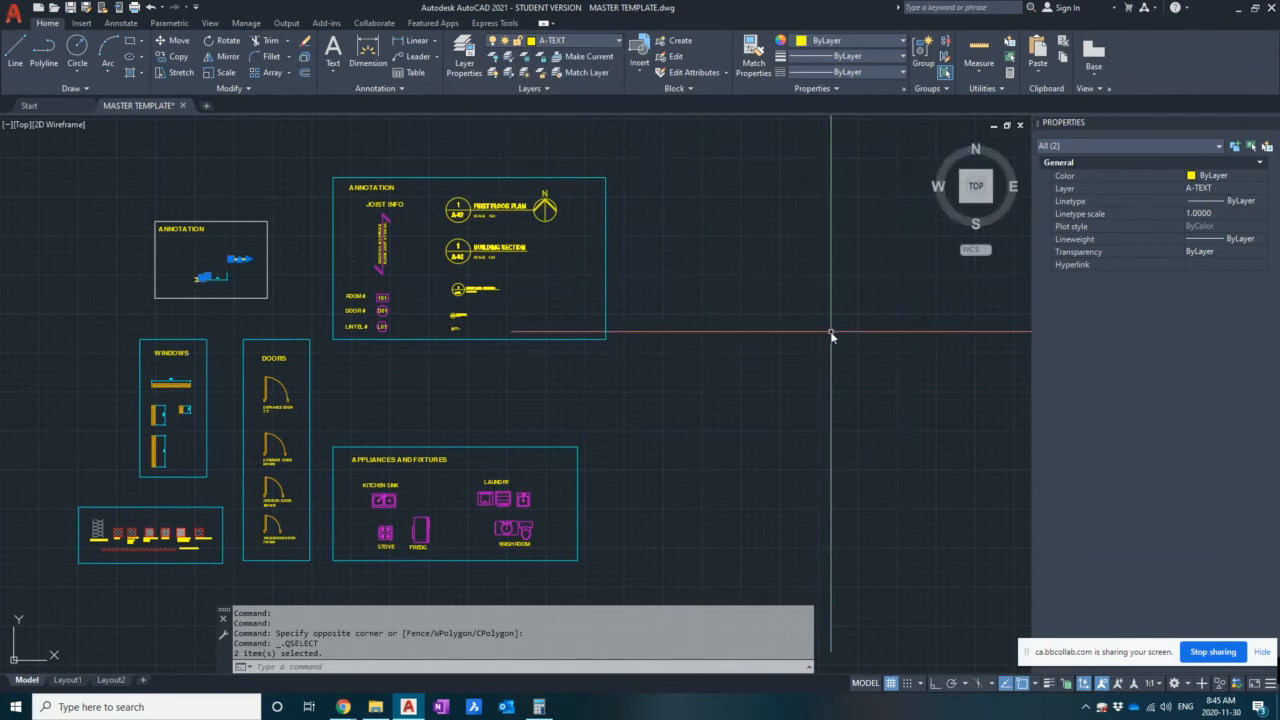
{"action": "key", "text": "Escape"}
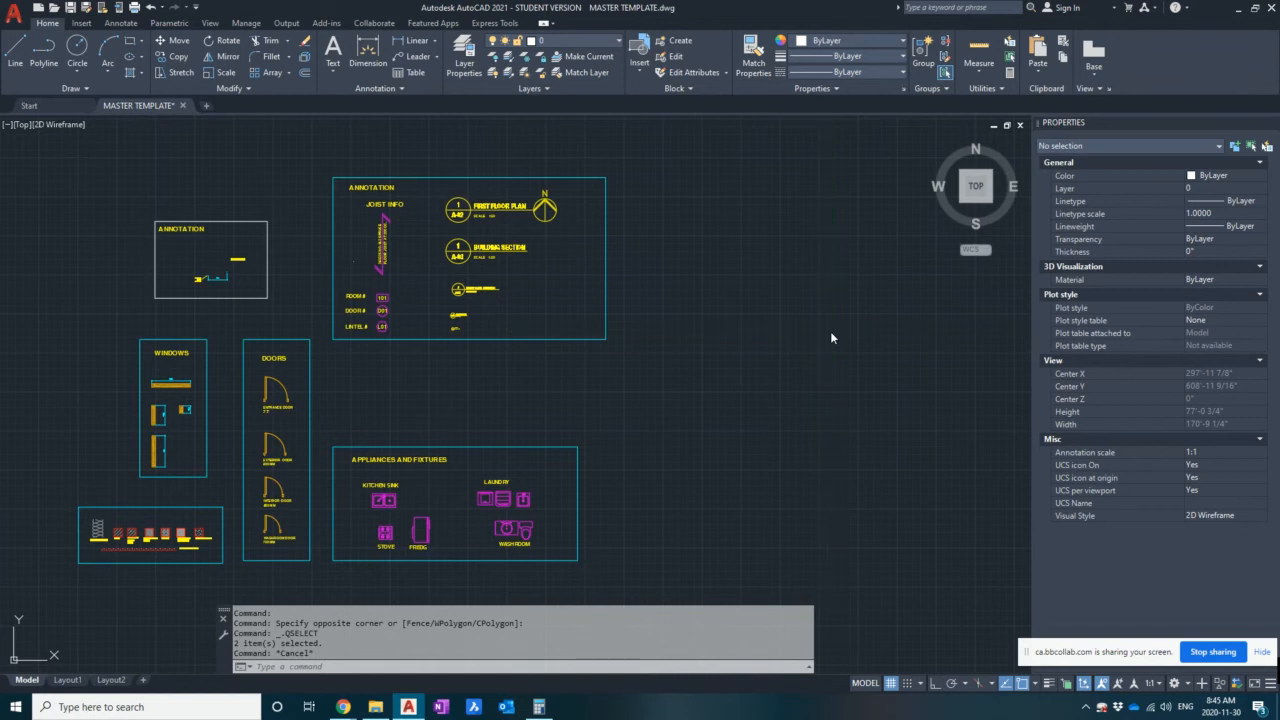
{"action": "key", "text": "ctrl+s"}
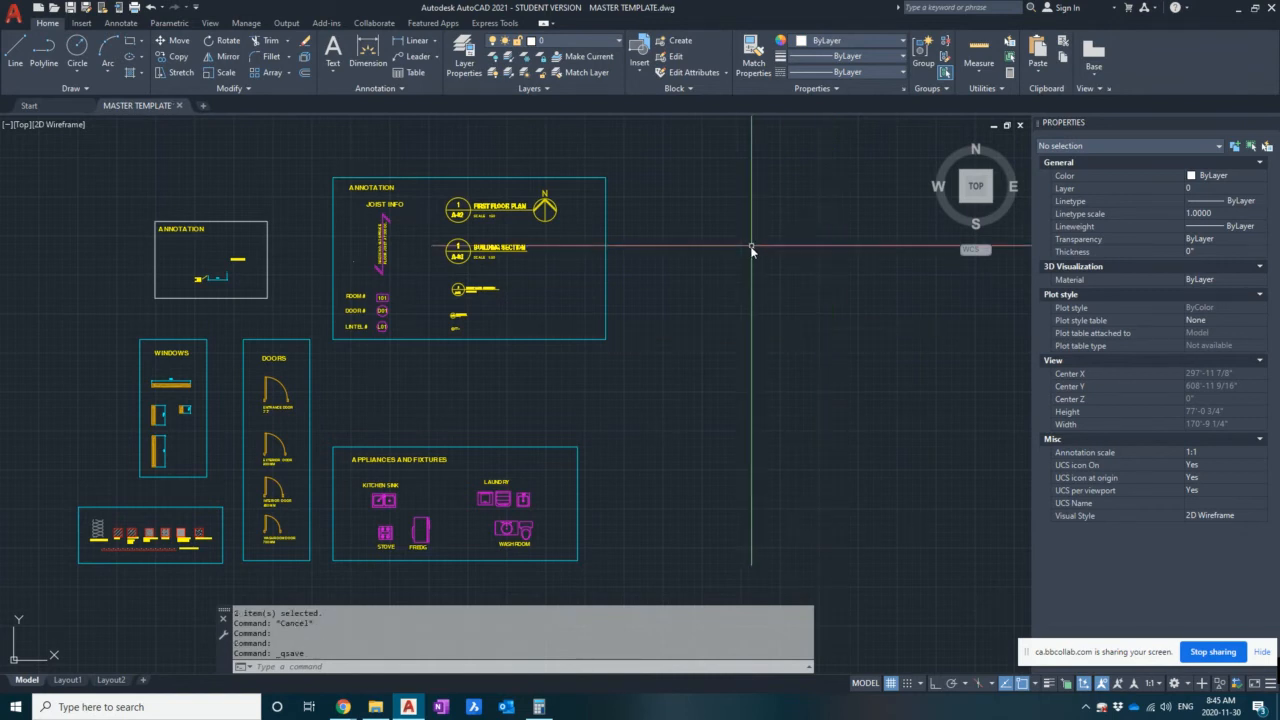
- Delete the TEXT layer from the drawing's layer list and save the drawing
{"action": "left_click", "coordinate": [464, 58]}
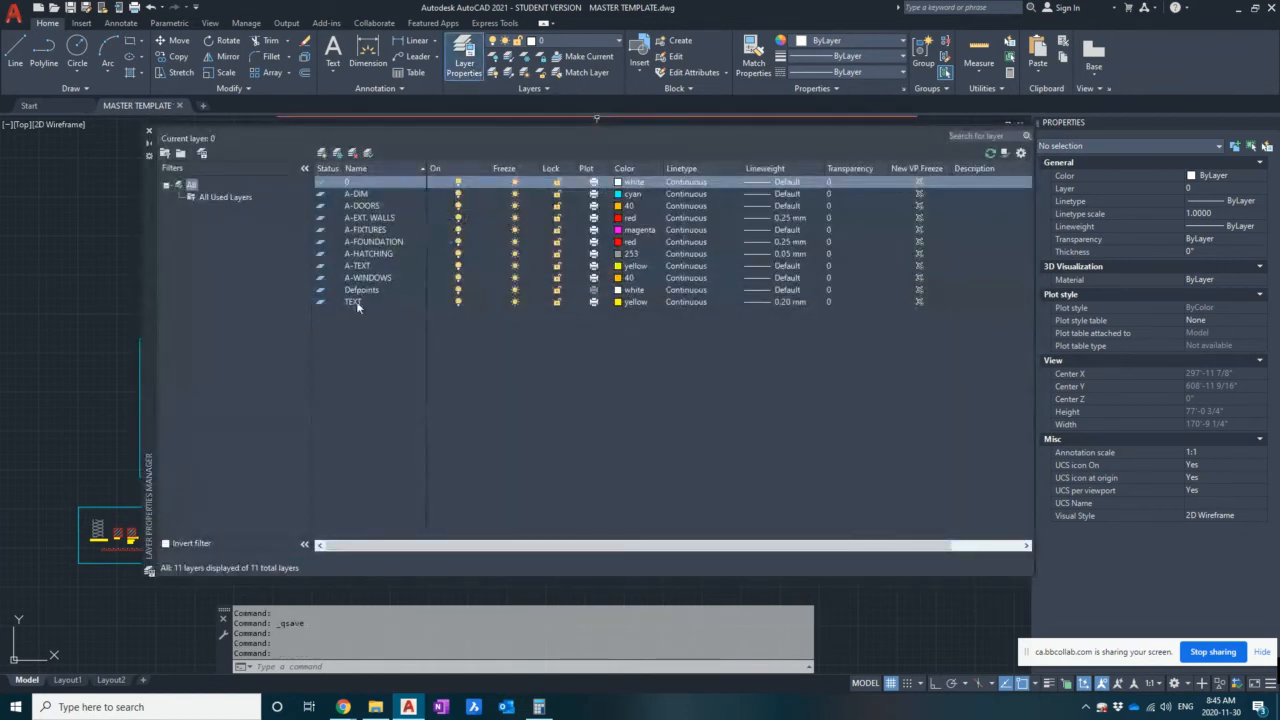
{"action": "left_click", "coordinate": [356, 303]}
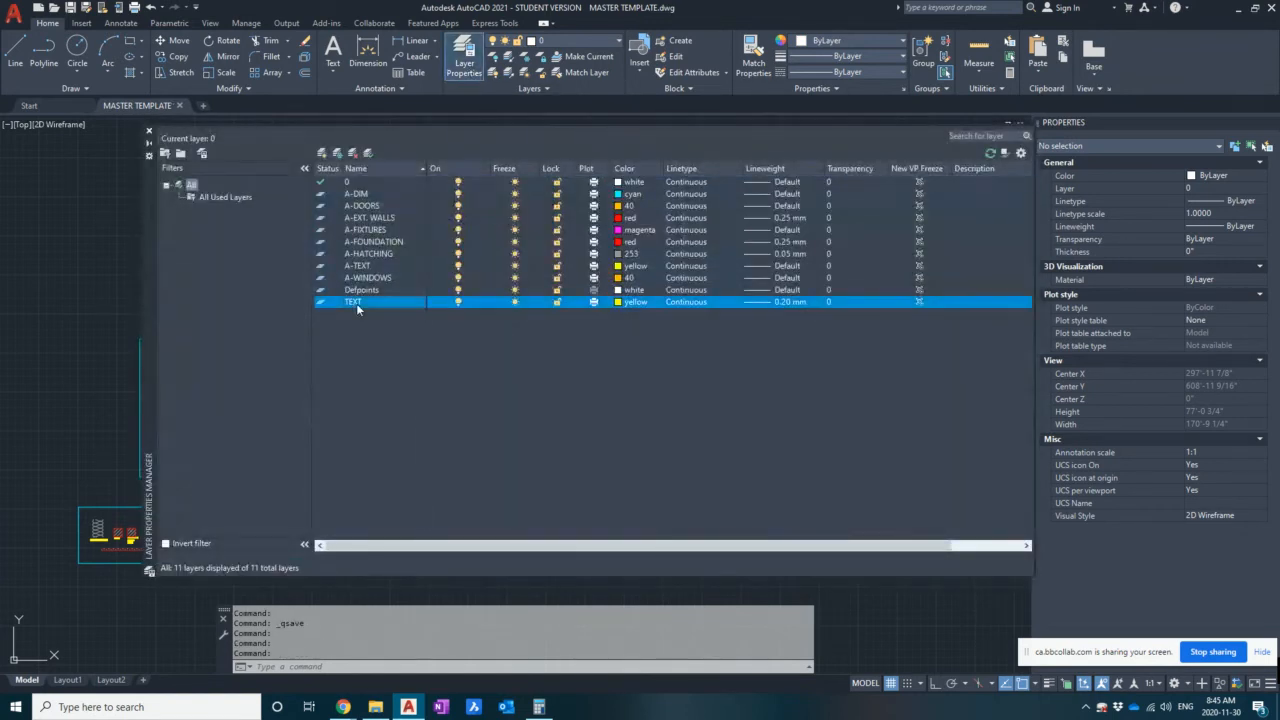
{"action": "left_click", "coordinate": [353, 152]}
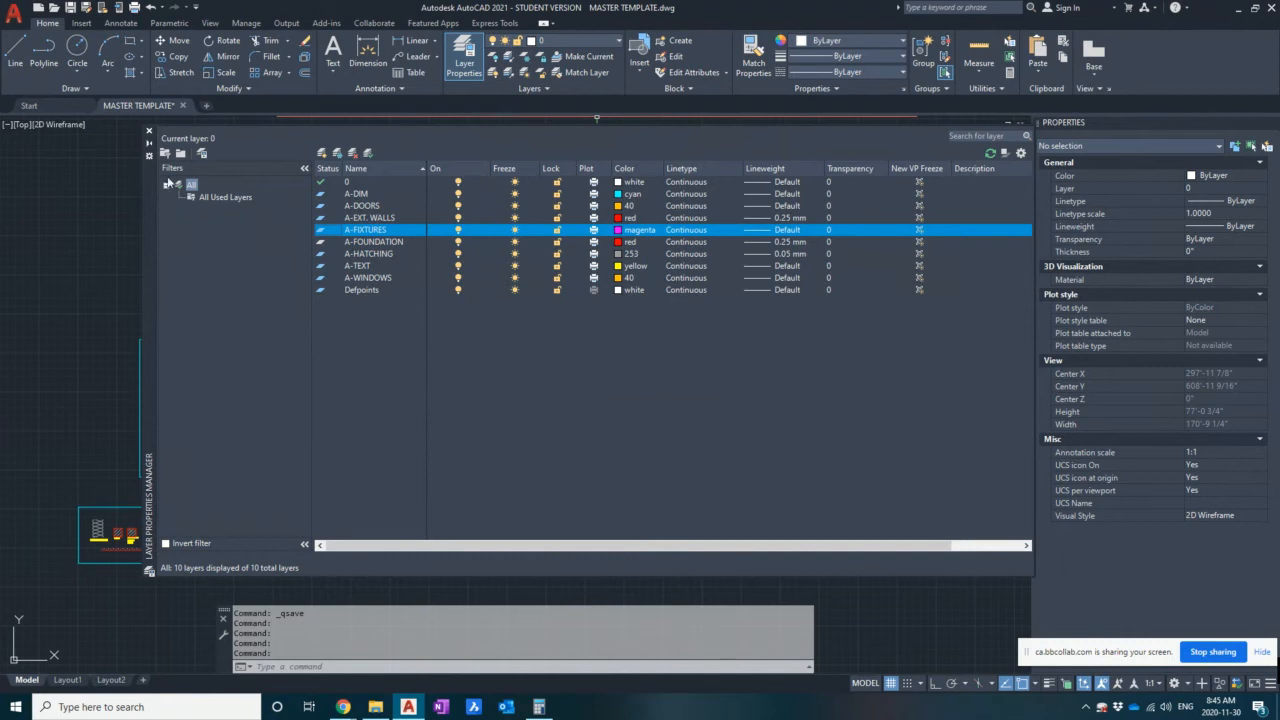
{"action": "left_click", "coordinate": [149, 131]}
{"action": "left_click", "coordinate": [546, 373]}
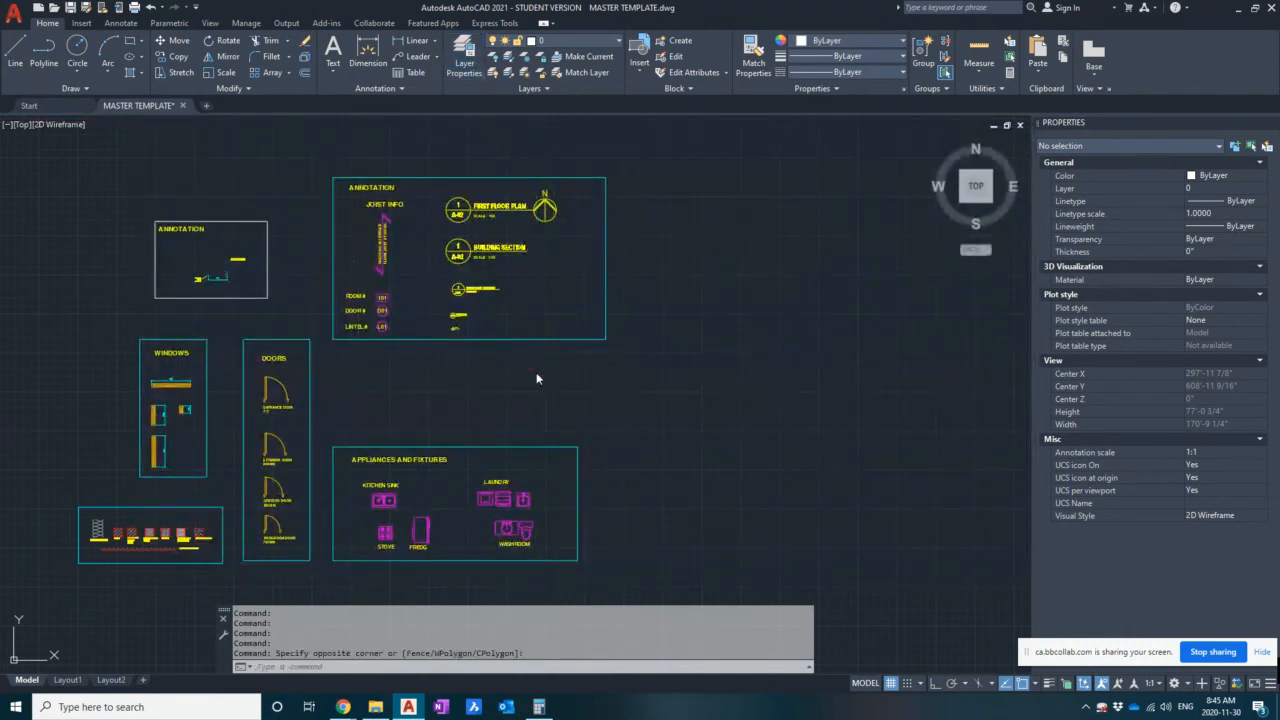
{"action": "key", "text": "ctrl+s"}
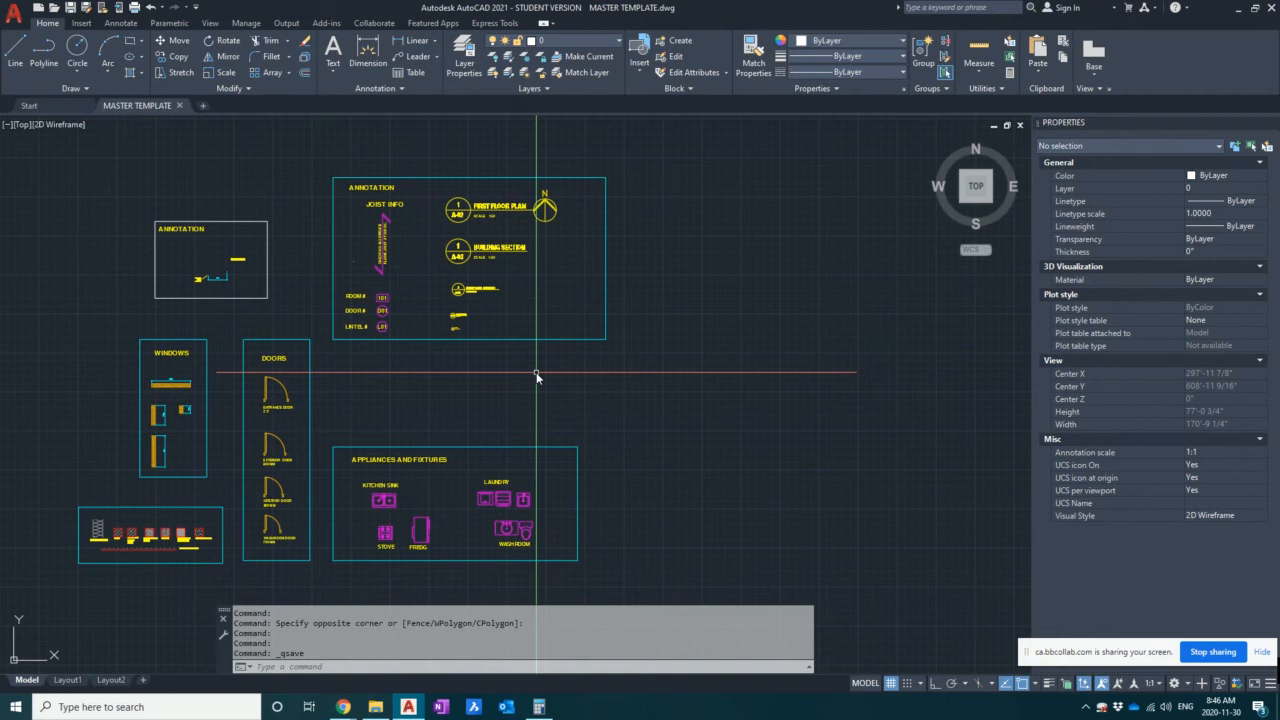
- Review the drawing's text styles and examine the settings of the ROOMNAMES X50 style
{"action": "type", "text": "st"}
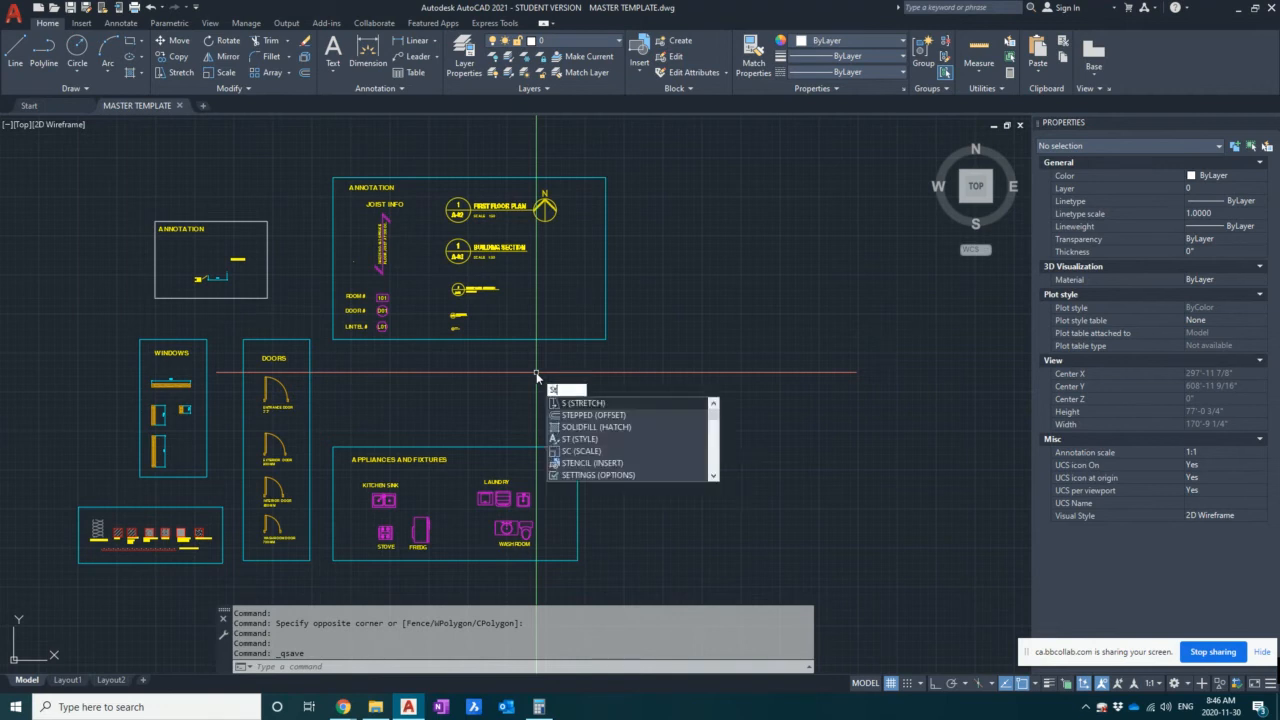
{"action": "key", "text": "Return"}
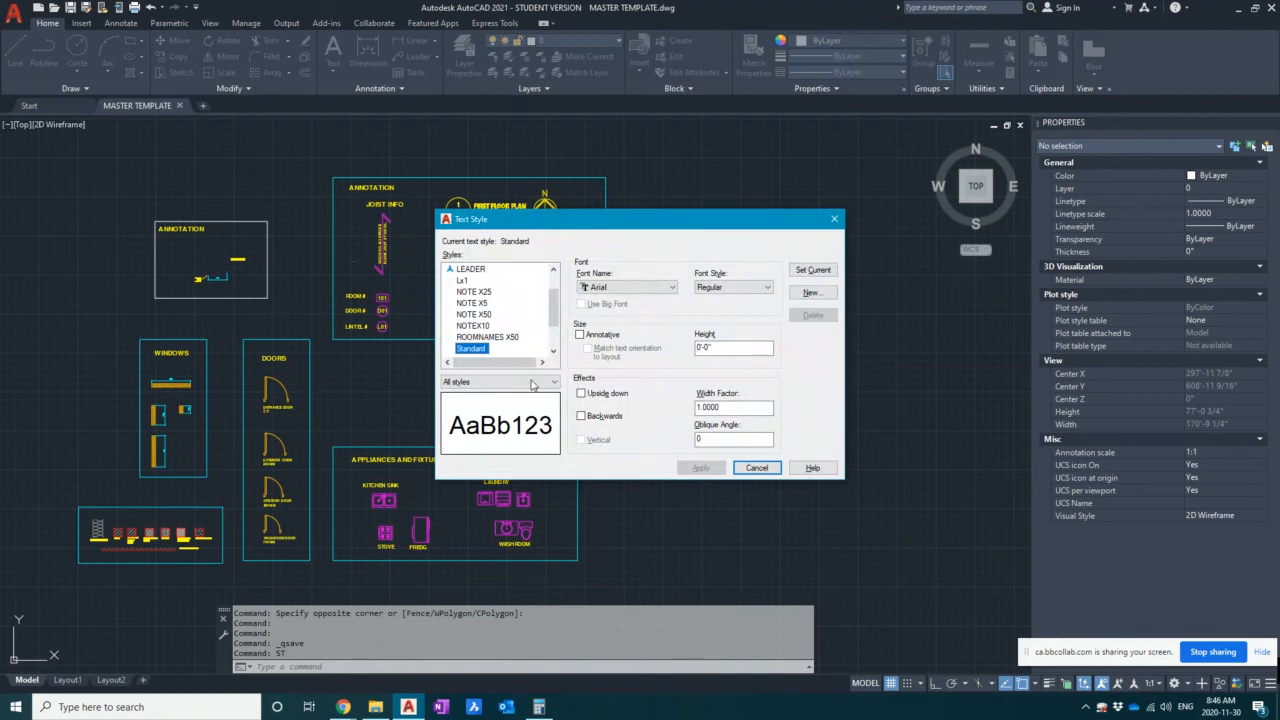
{"action": "mouse_move", "coordinate": [553, 312]}
{"action": "left_mouse_down"}
{"action": "mouse_move", "coordinate": [553, 336]}
{"action": "mouse_move", "coordinate": [549, 292]}
{"action": "mouse_move", "coordinate": [538, 320]}
{"action": "left_mouse_up"}
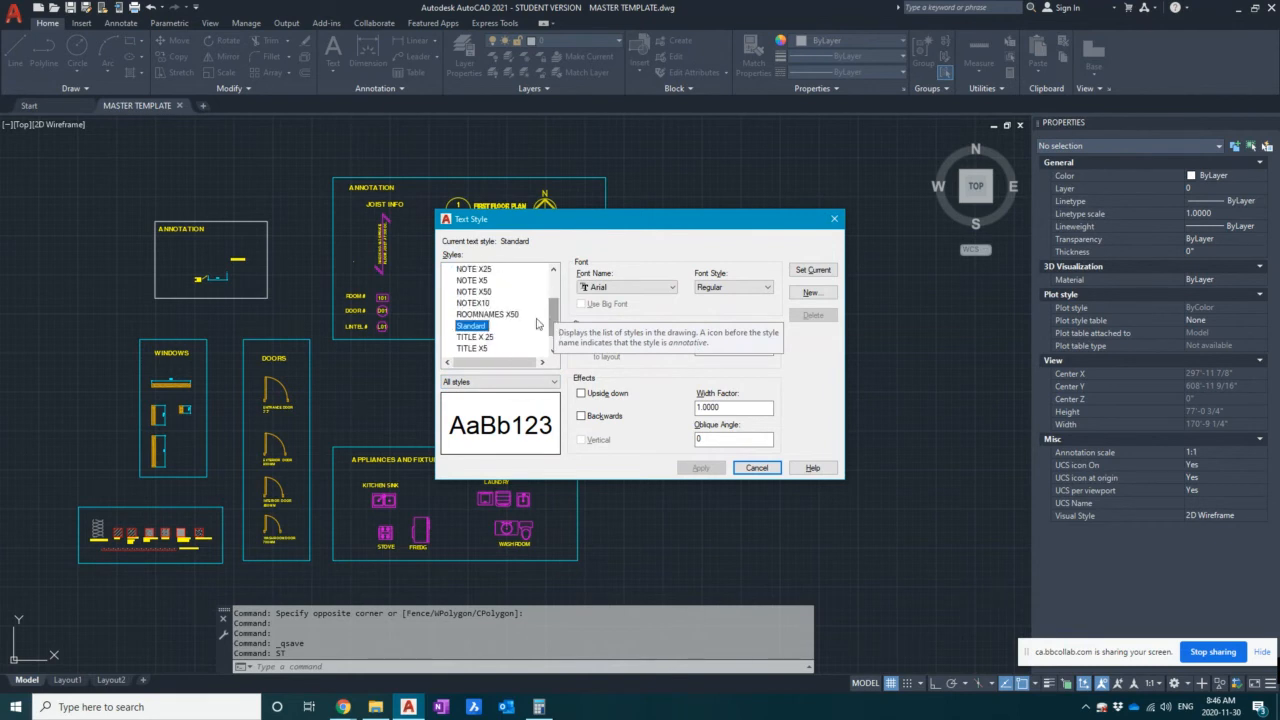
{"action": "left_click", "coordinate": [487, 315]}
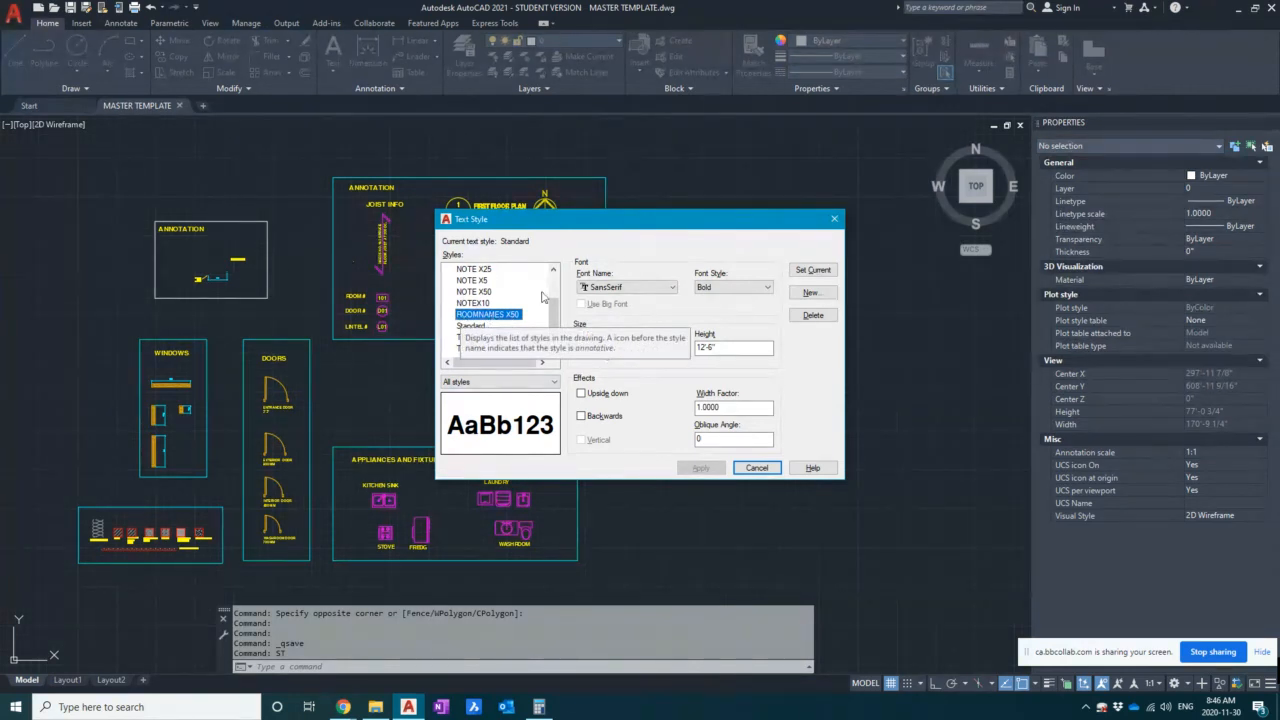
{"action": "left_click", "coordinate": [834, 218]}
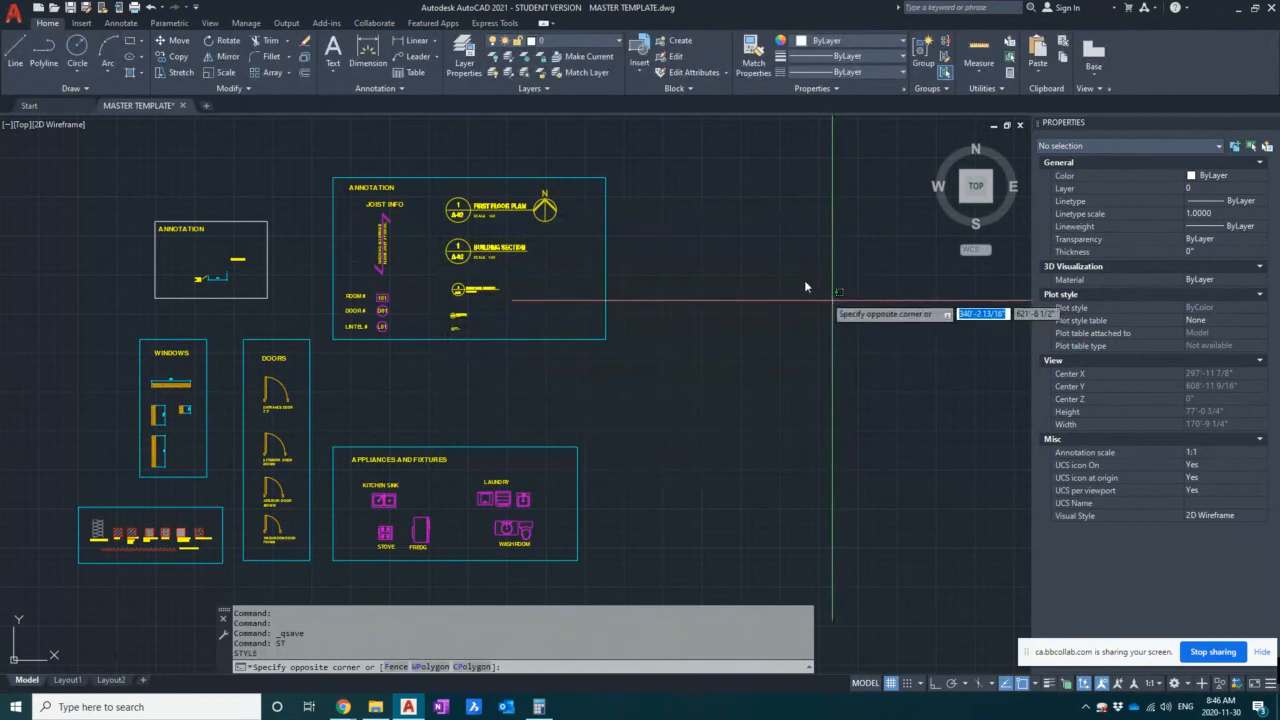
{"action": "left_click", "coordinate": [783, 258]}
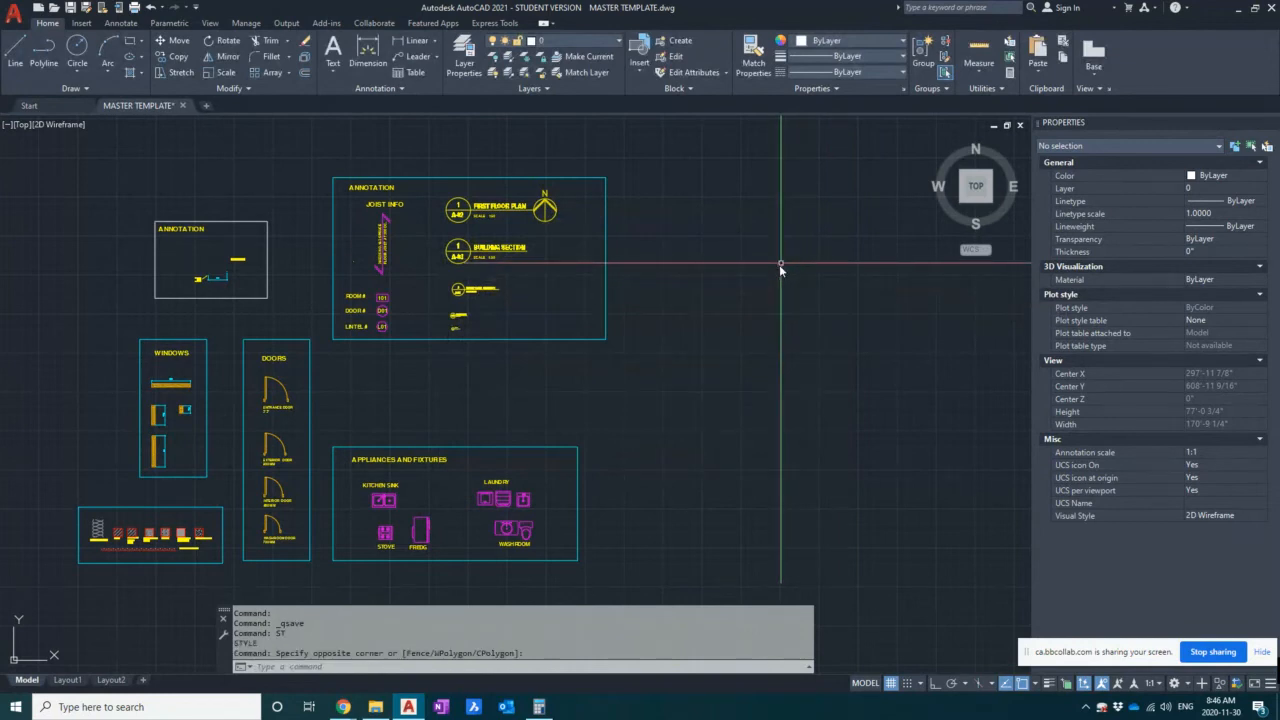
- Start a Quick Select on the entire drawing and open the object types available for filtering
{"action": "middle_click_drag", "start_coordinate": [654, 428], "coordinate": [682, 419]}
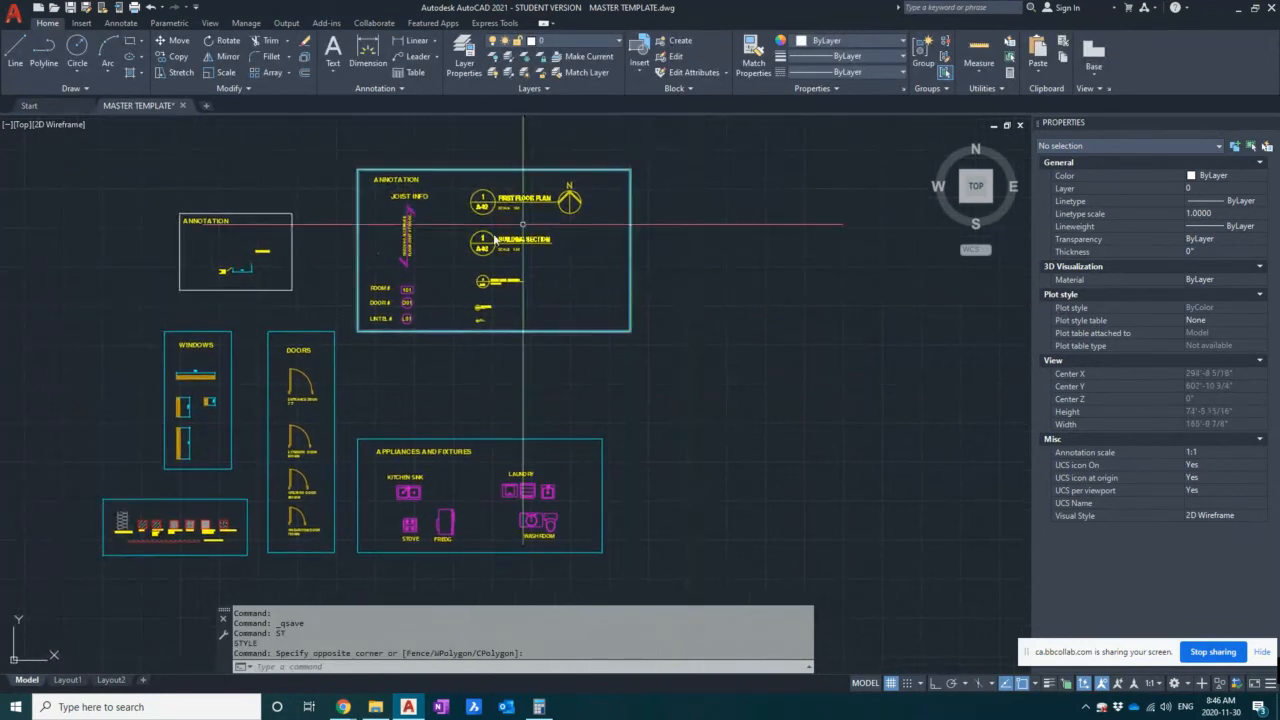
{"action": "left_click", "coordinate": [1266, 147]}
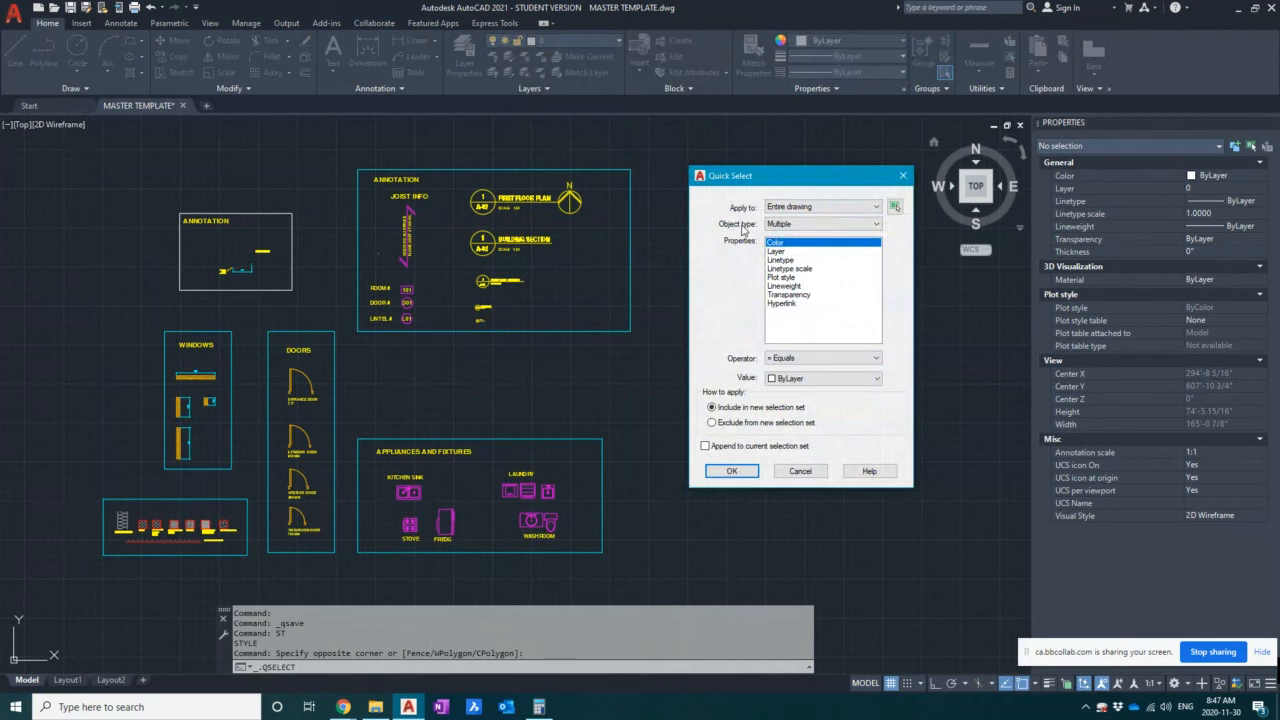
{"action": "left_click", "coordinate": [813, 224]}
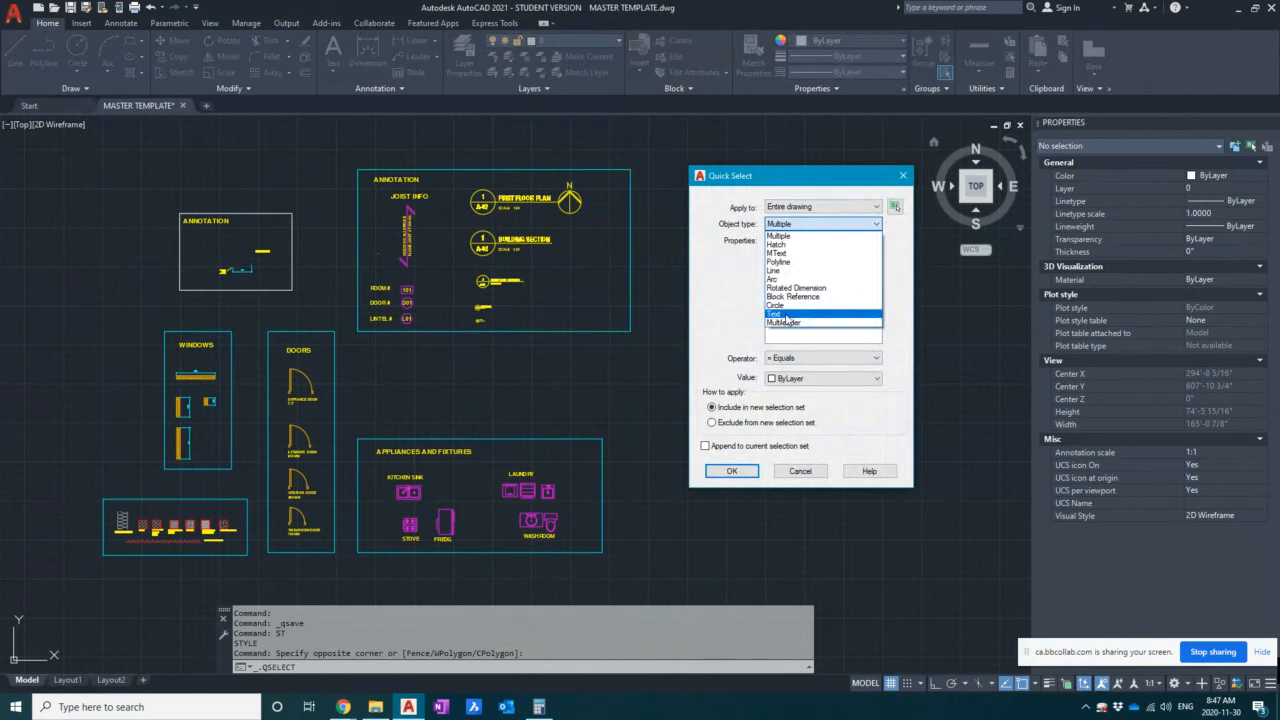
{"action": "left_click", "coordinate": [758, 266]}
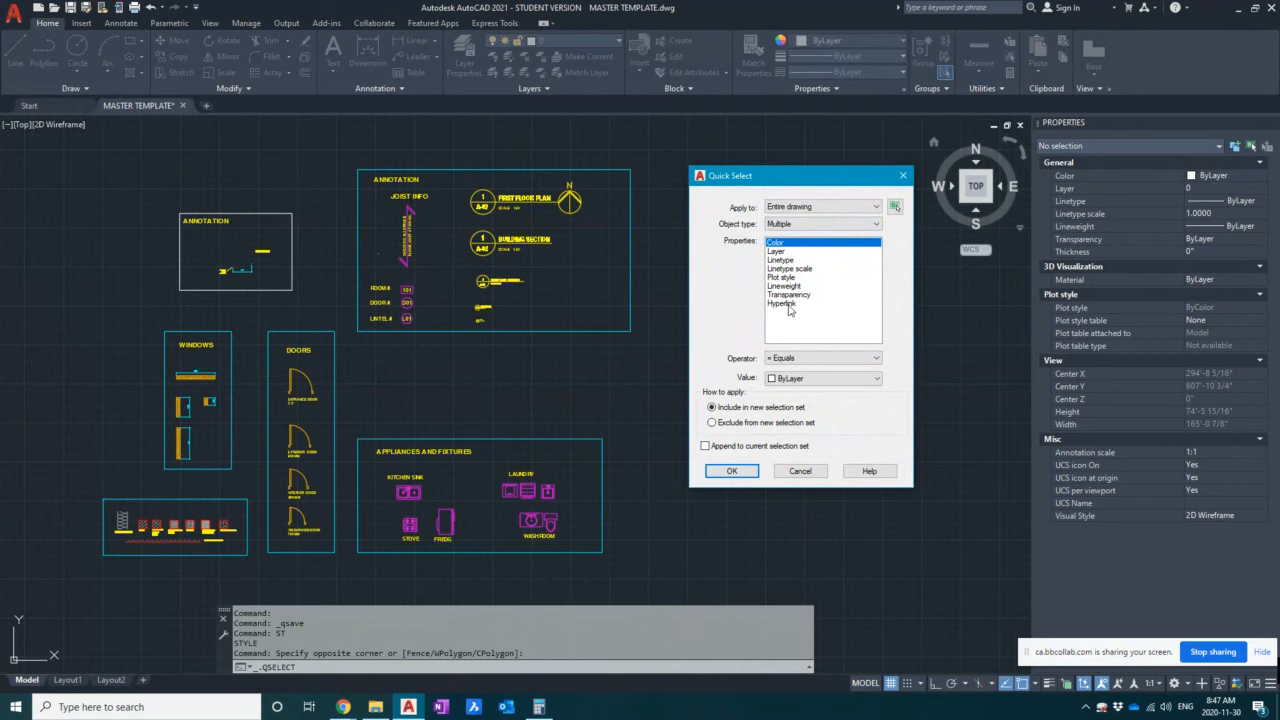
{"action": "left_click", "coordinate": [790, 224]}
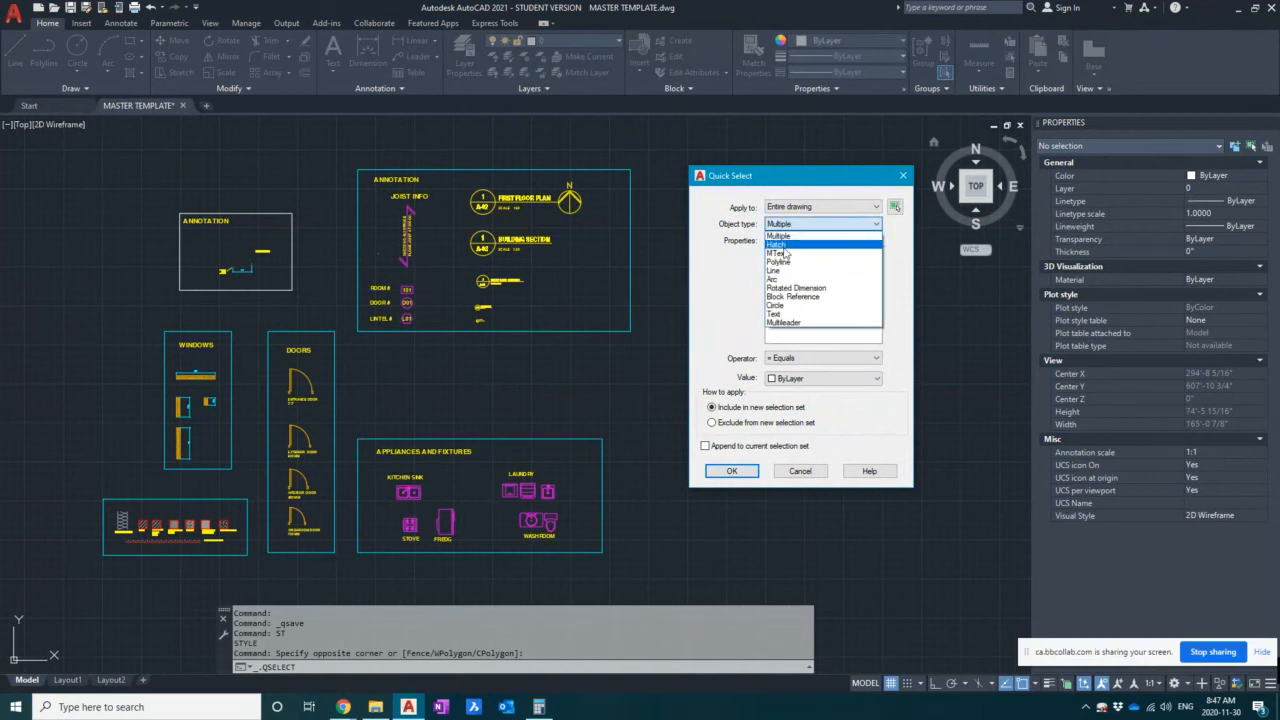
- Quick-select all Text objects in the entire drawing whose style equals ROOMNAMES X50
{"action": "left_click", "coordinate": [776, 313]}
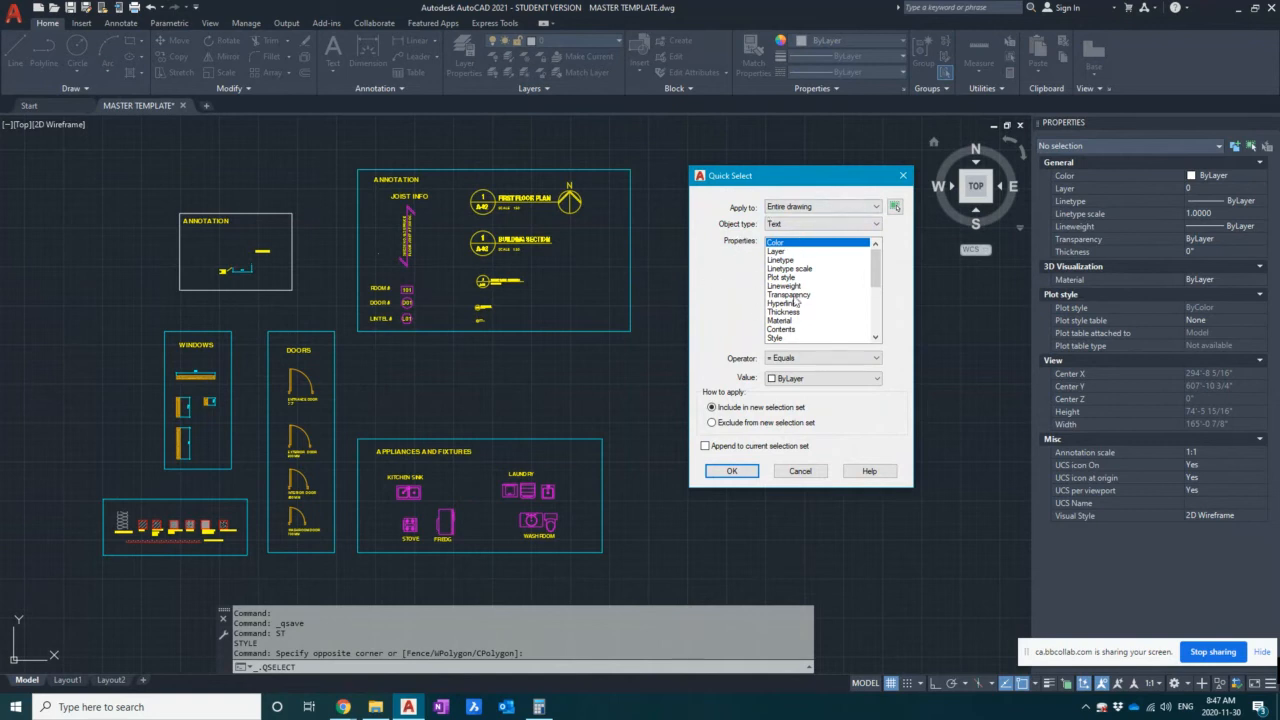
{"action": "left_click", "coordinate": [777, 339]}
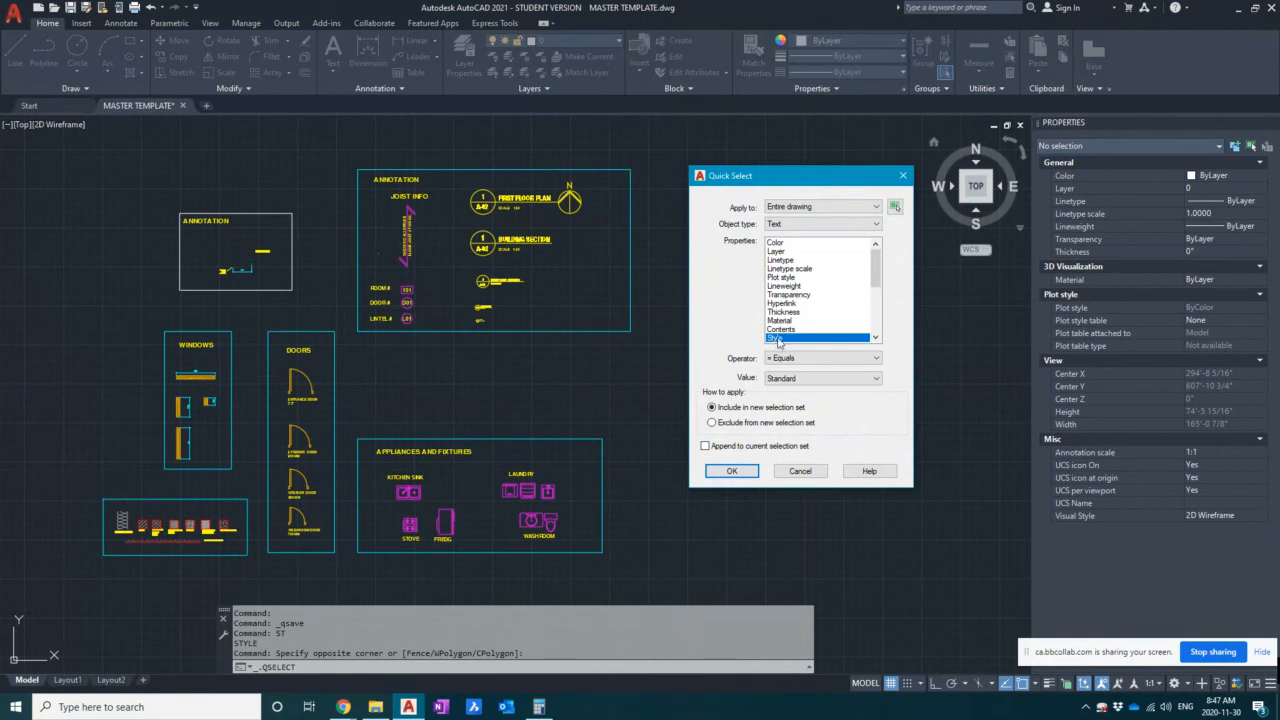
{"action": "left_click", "coordinate": [768, 379]}
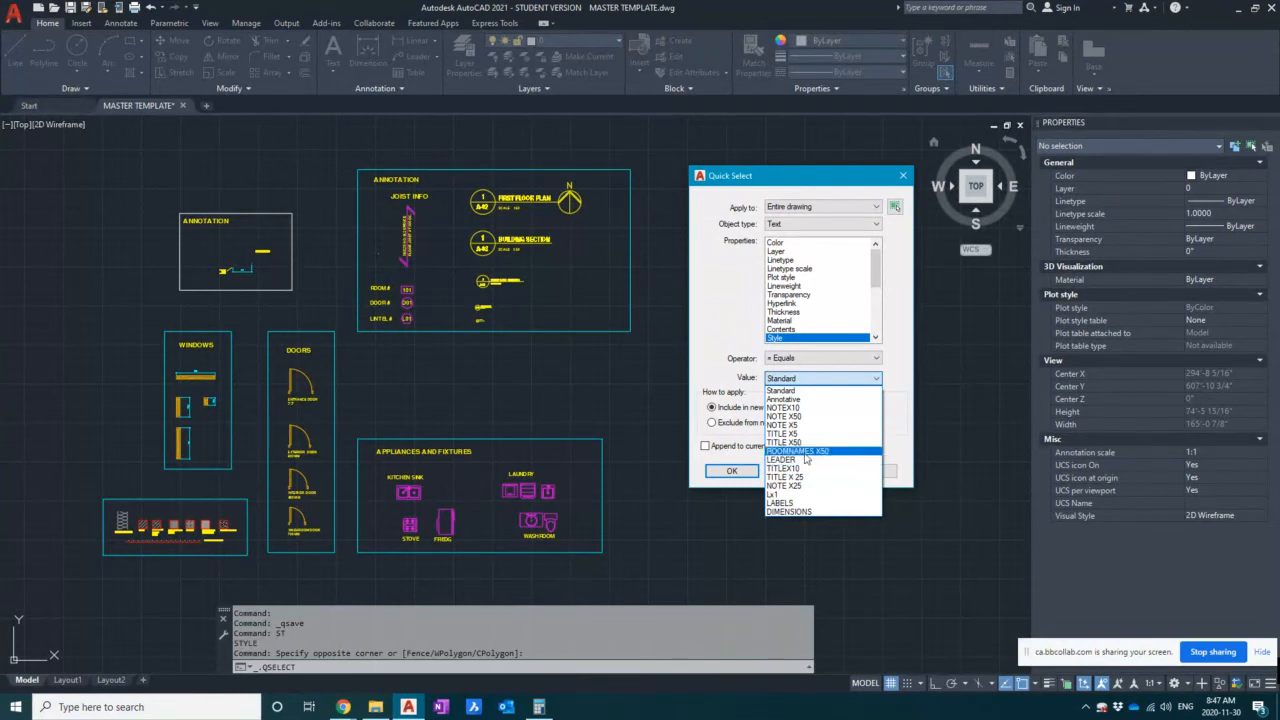
{"action": "left_click", "coordinate": [806, 451]}
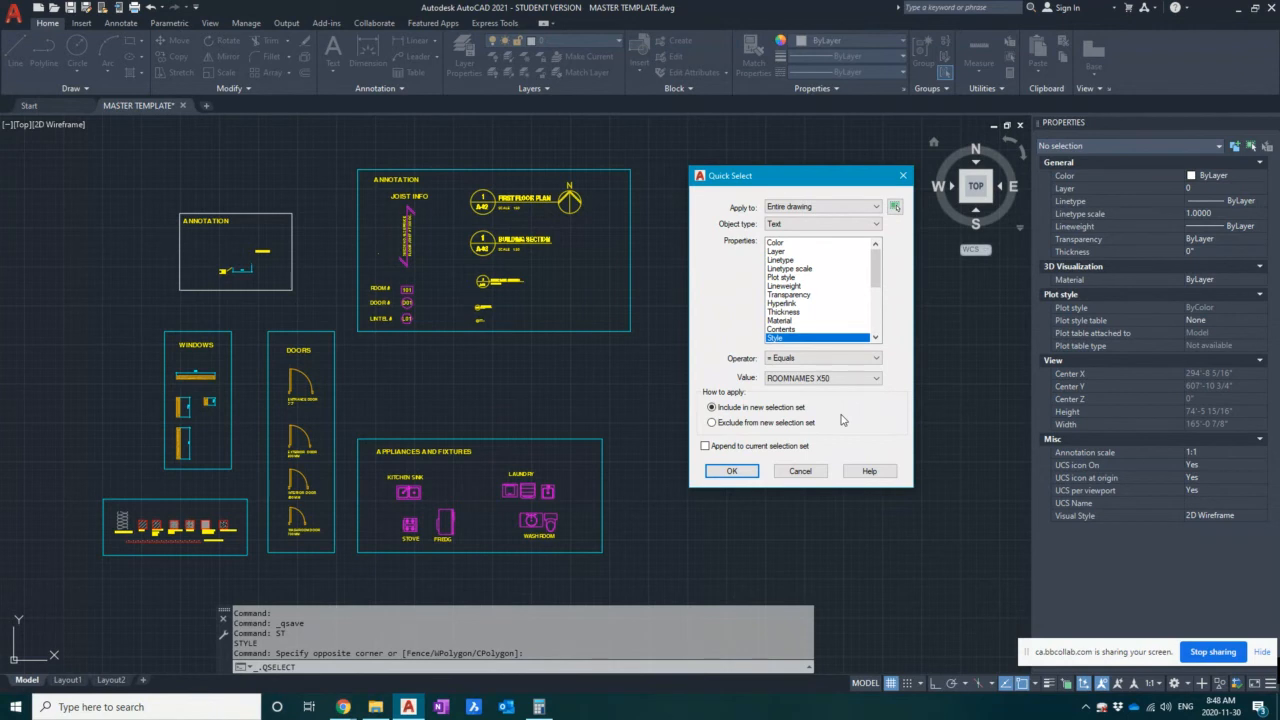
{"action": "left_click", "coordinate": [731, 471]}
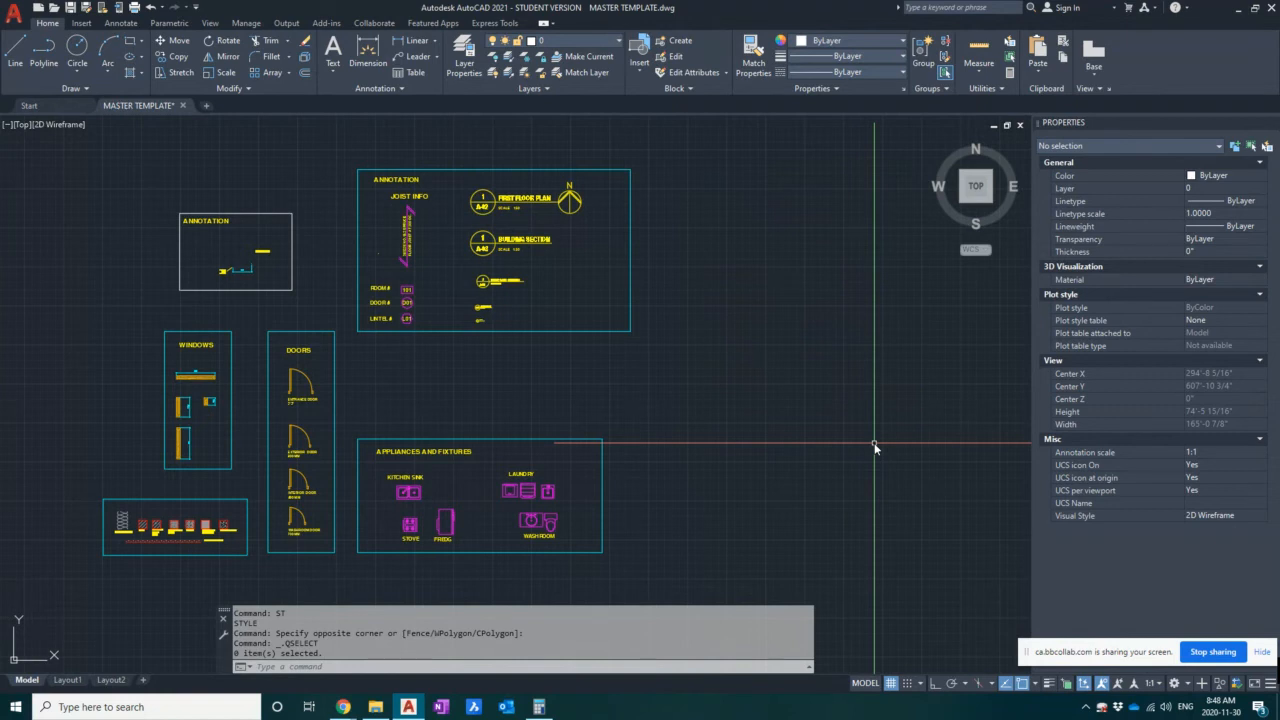
- Try to delete the ROOMNAMES X50 text style after checking the wider model space for stray objects
{"action": "scroll", "coordinate": [725, 372], "scroll_direction": "down", "scroll_amount": 8}
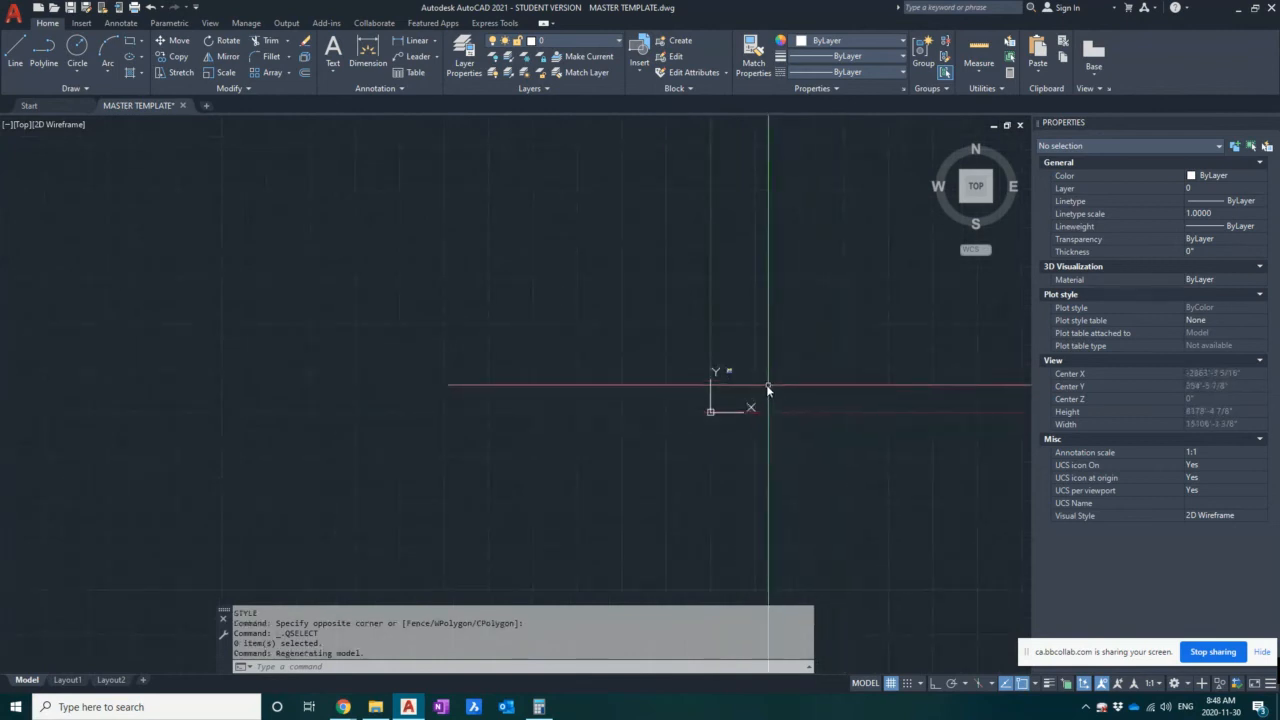
{"action": "scroll", "coordinate": [713, 376], "scroll_direction": "up", "scroll_amount": 8}
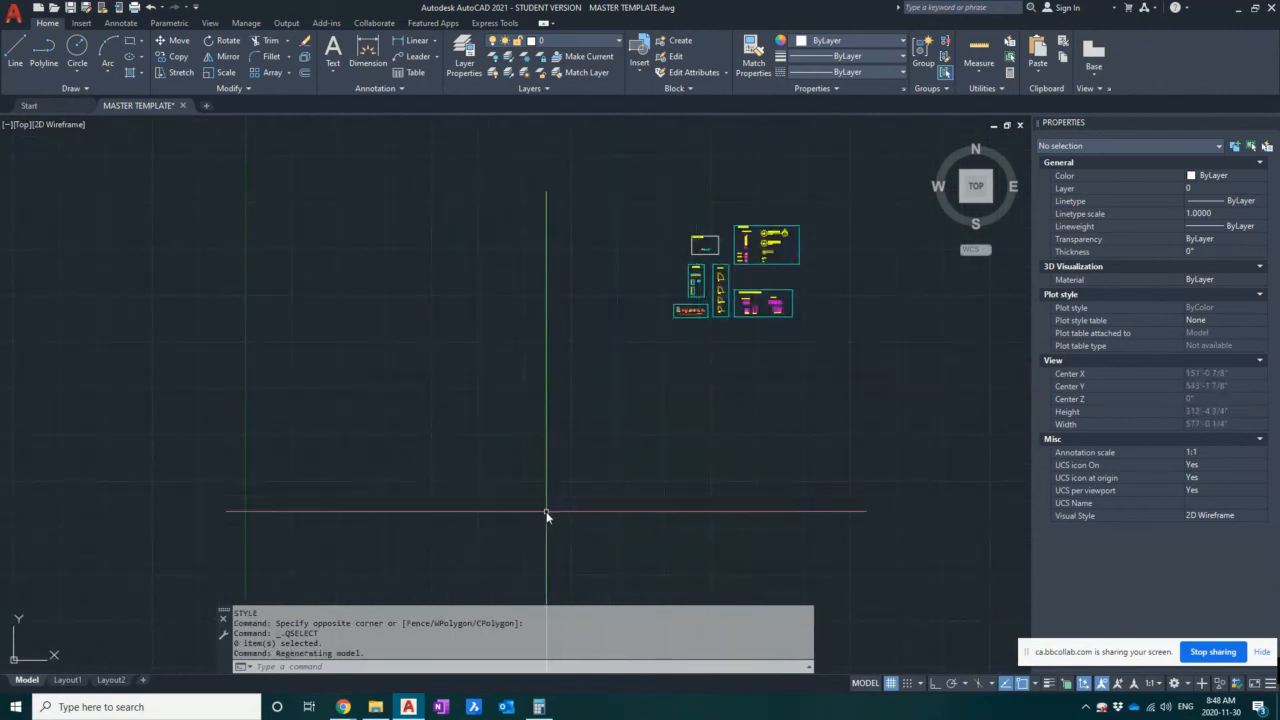
{"action": "left_click_drag", "start_coordinate": [234, 643], "coordinate": [322, 643]}
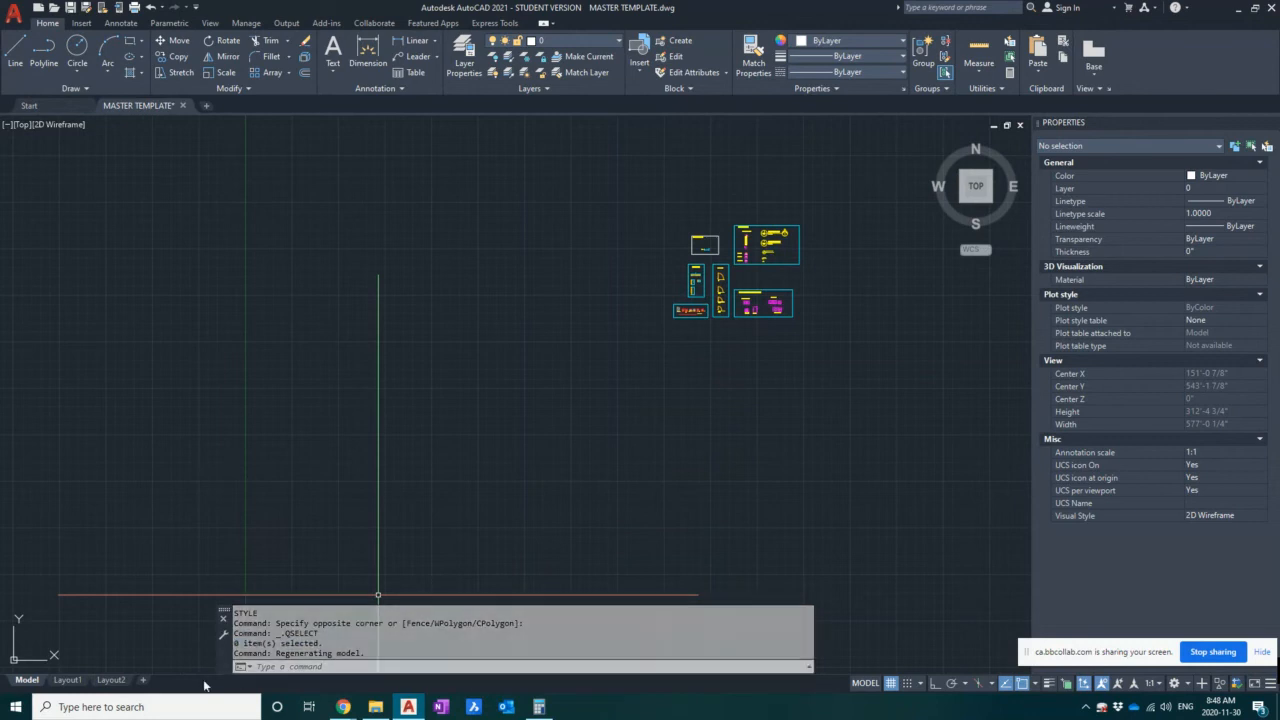
{"action": "scroll", "coordinate": [760, 260], "scroll_direction": "up", "scroll_amount": 9}
{"action": "scroll", "coordinate": [771, 309], "scroll_direction": "down", "scroll_amount": 3}
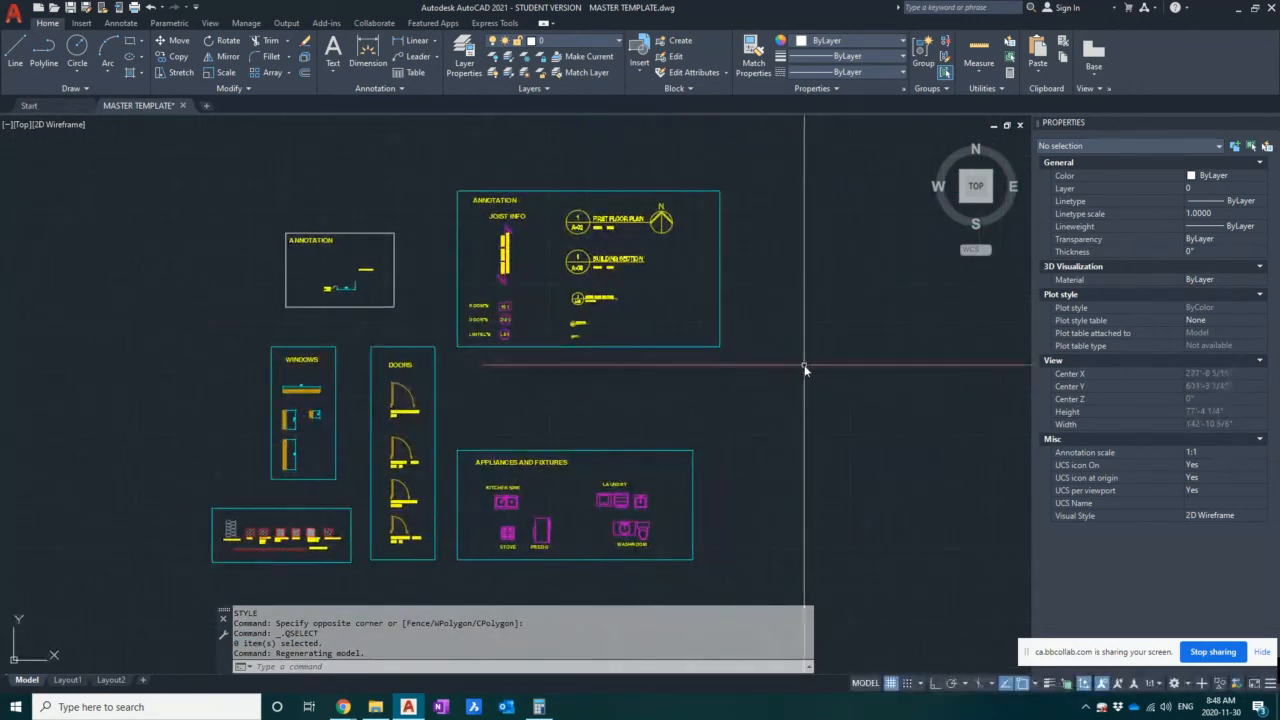
{"action": "type", "text": "st"}
{"action": "key", "text": "Return"}
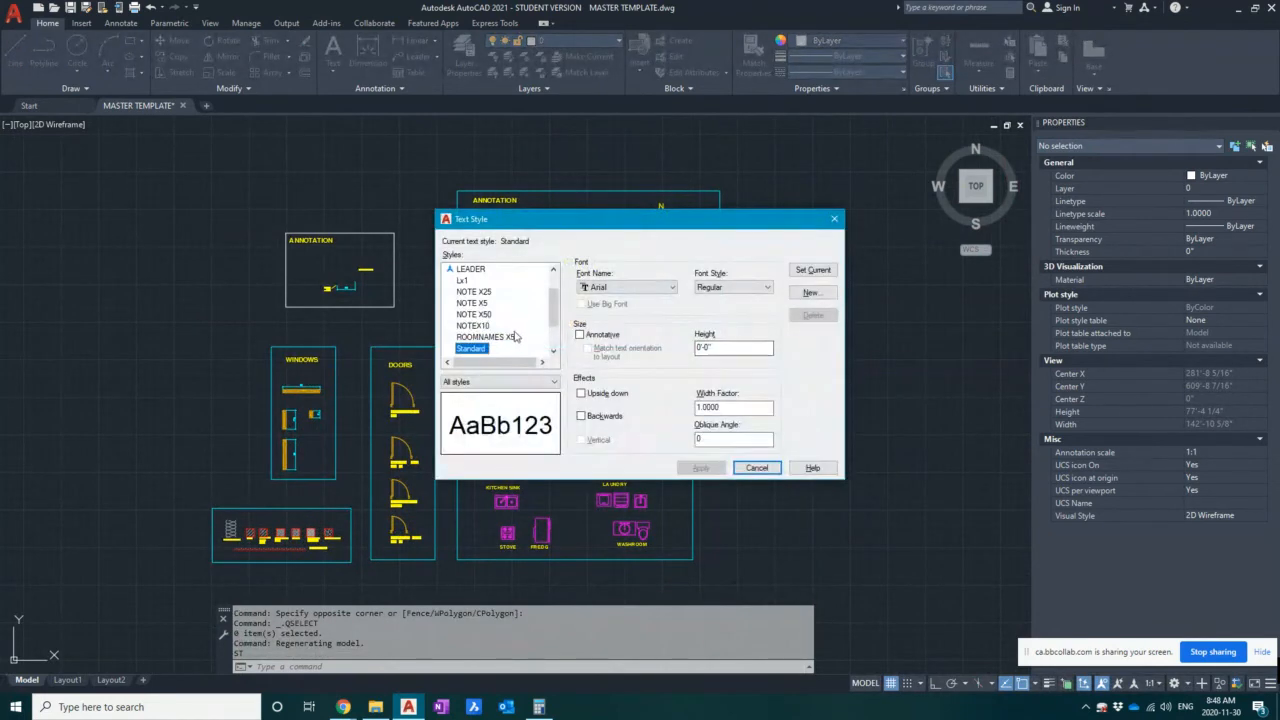
{"action": "left_click", "coordinate": [514, 338]}
{"action": "left_click", "coordinate": [813, 315]}
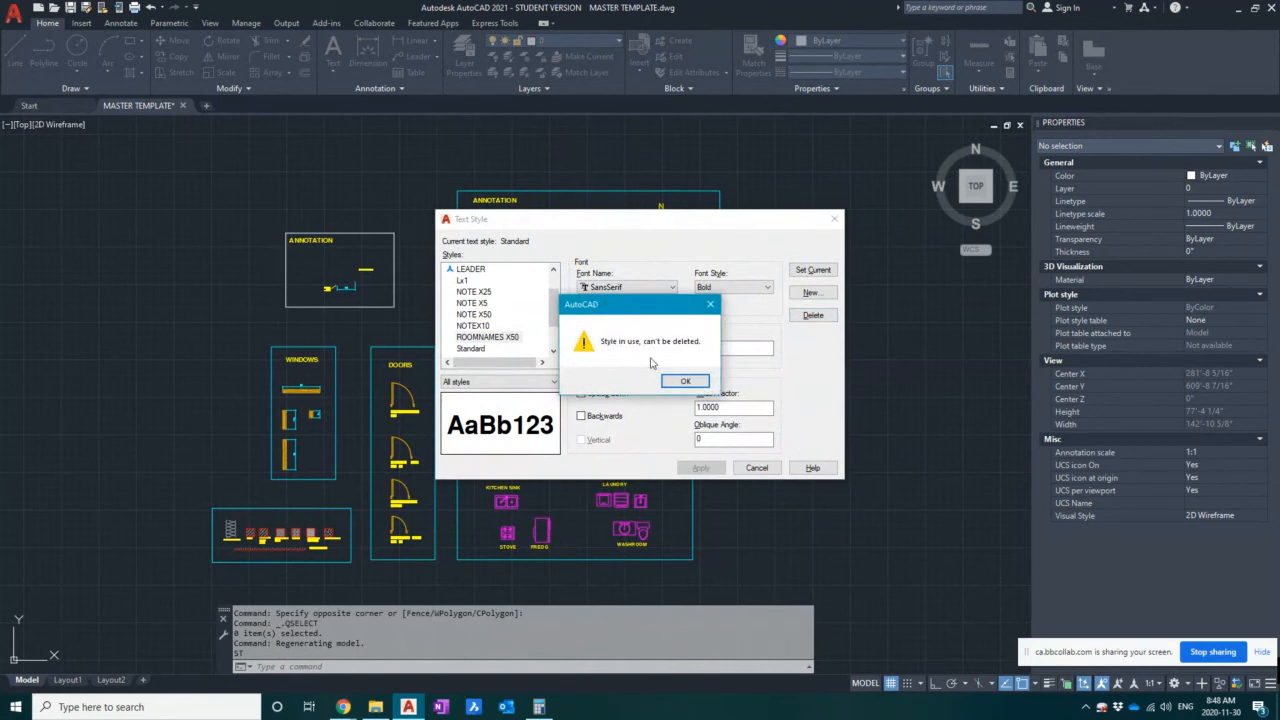
{"action": "left_click", "coordinate": [684, 382]}
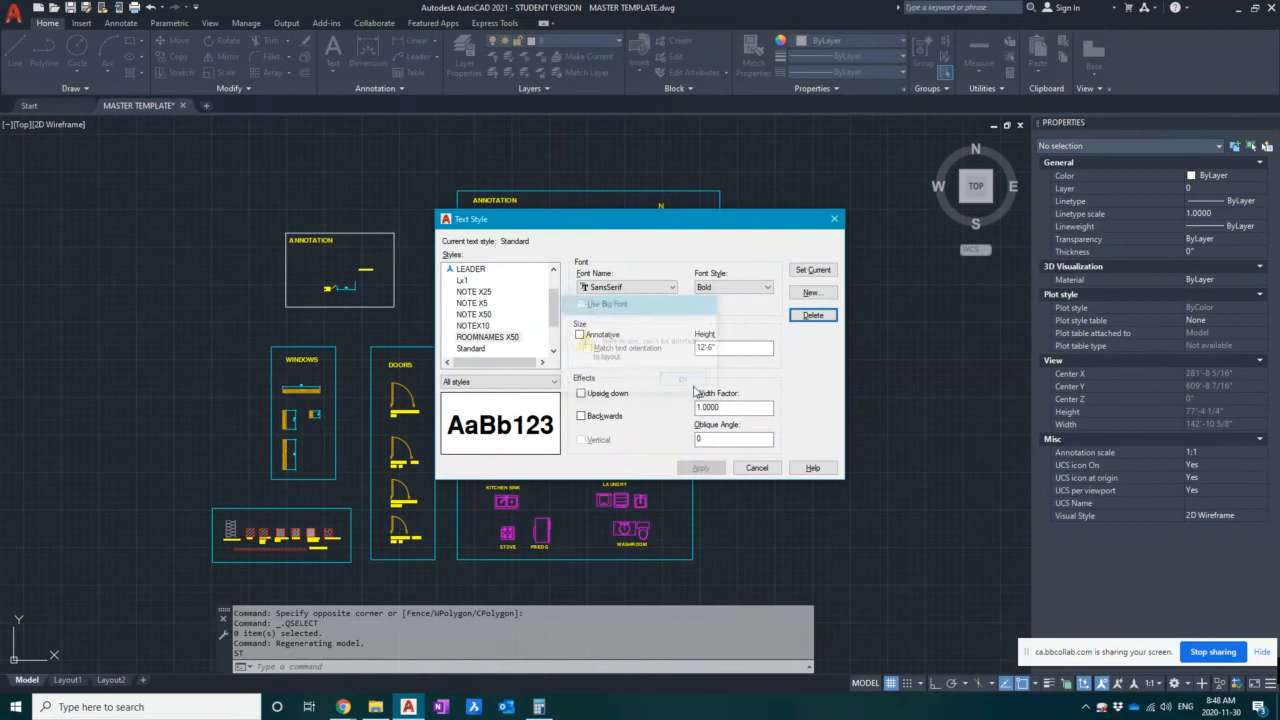
{"action": "left_click", "coordinate": [757, 468]}
{"action": "left_click", "coordinate": [813, 403]}
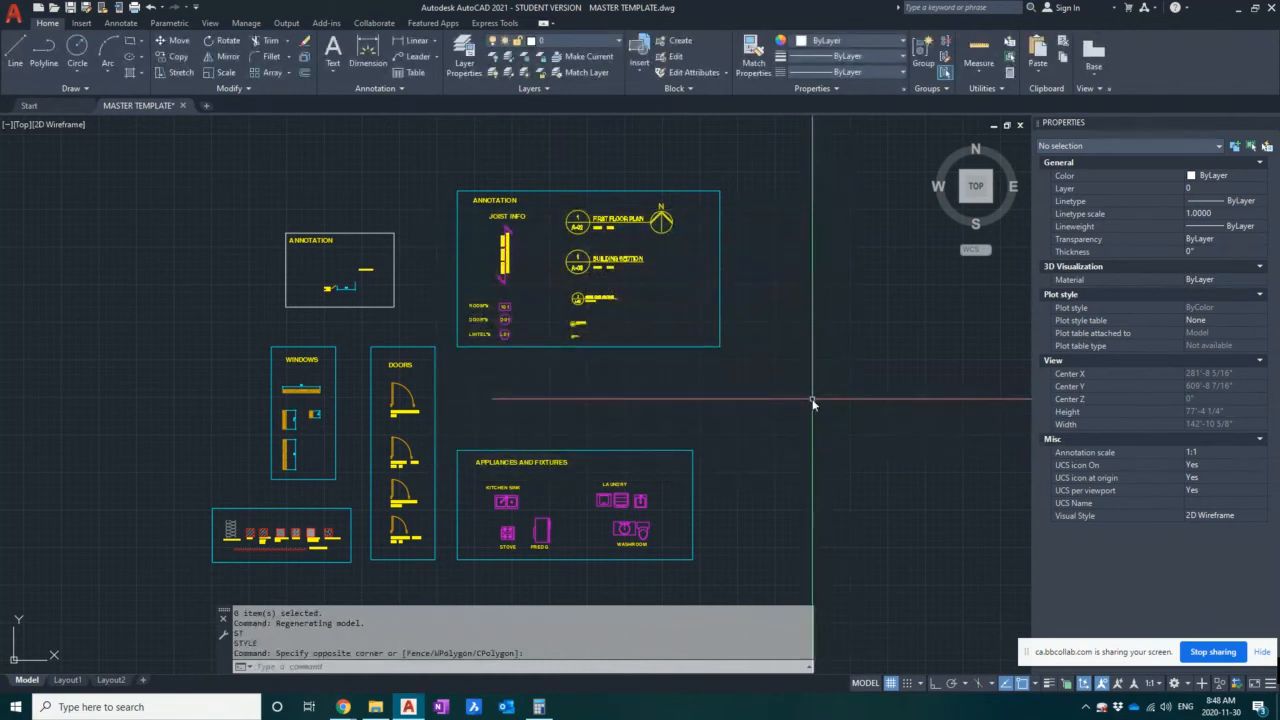
{"action": "key", "text": "Escape"}
- Save and close the MASTER TEMPLATE drawing and reopen it from the recent documents
{"action": "key", "text": "ctrl+s"}
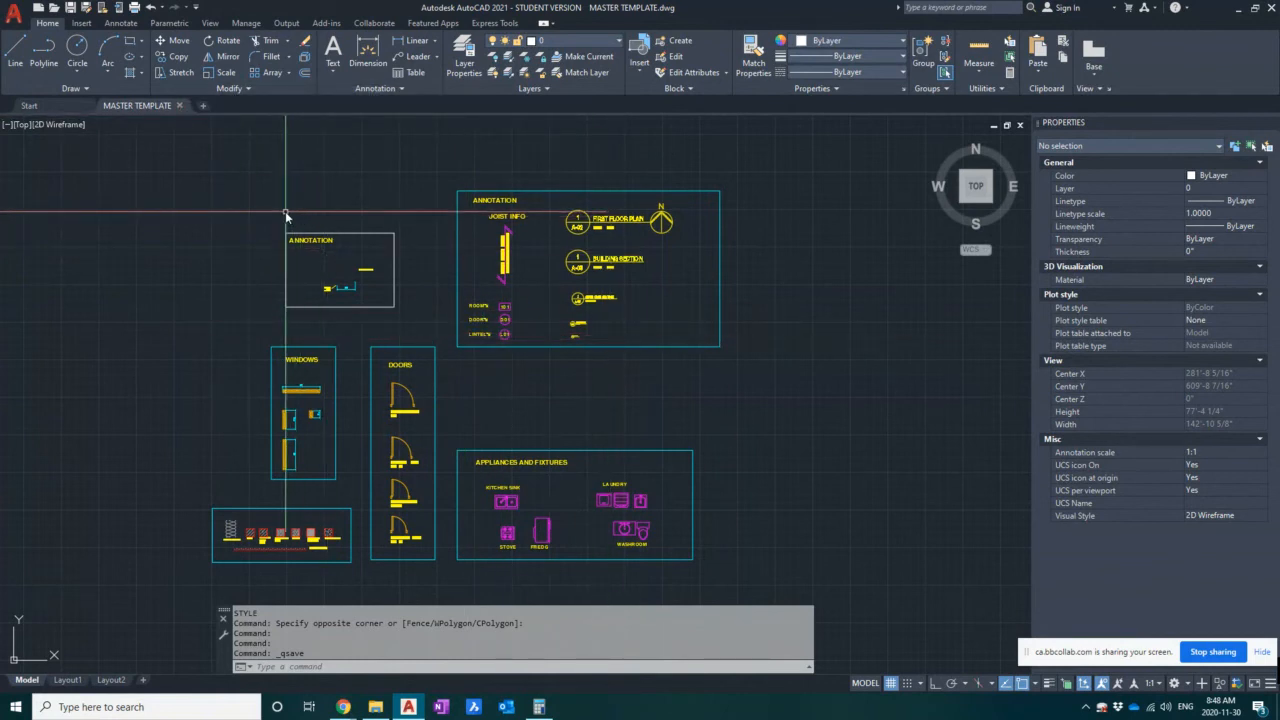
{"action": "left_click", "coordinate": [181, 105]}
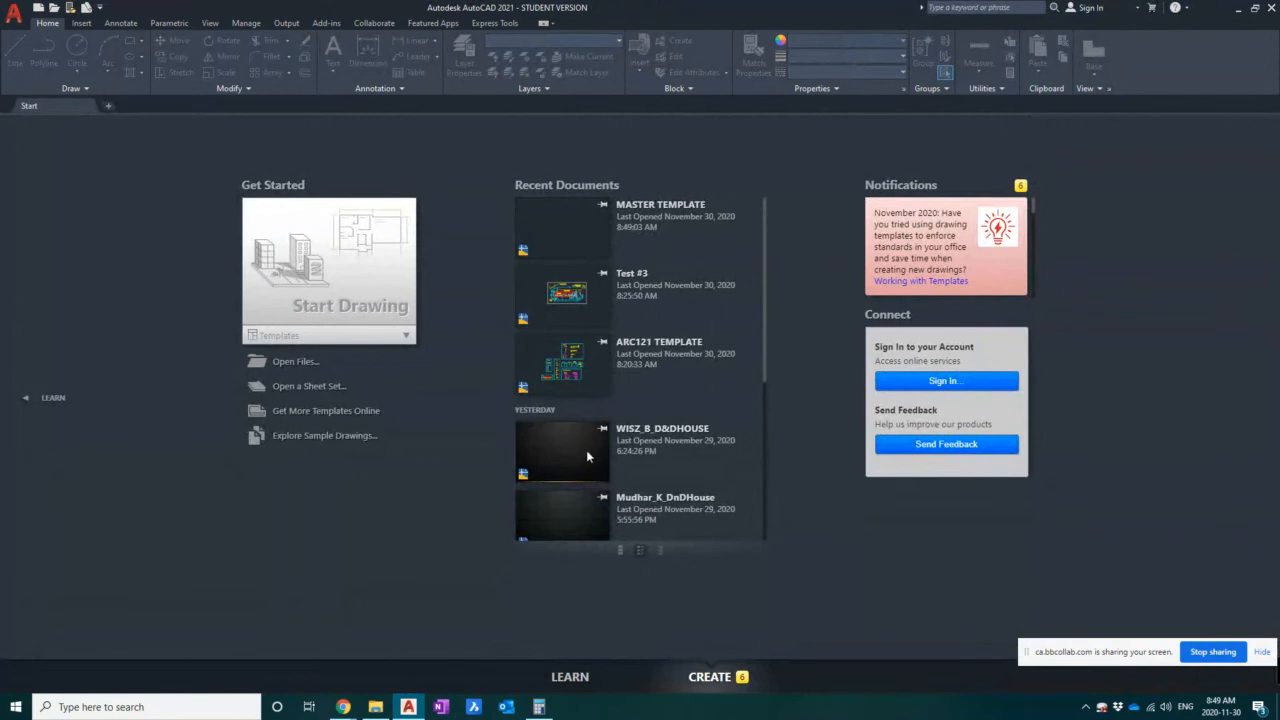
{"action": "left_click", "coordinate": [582, 449]}
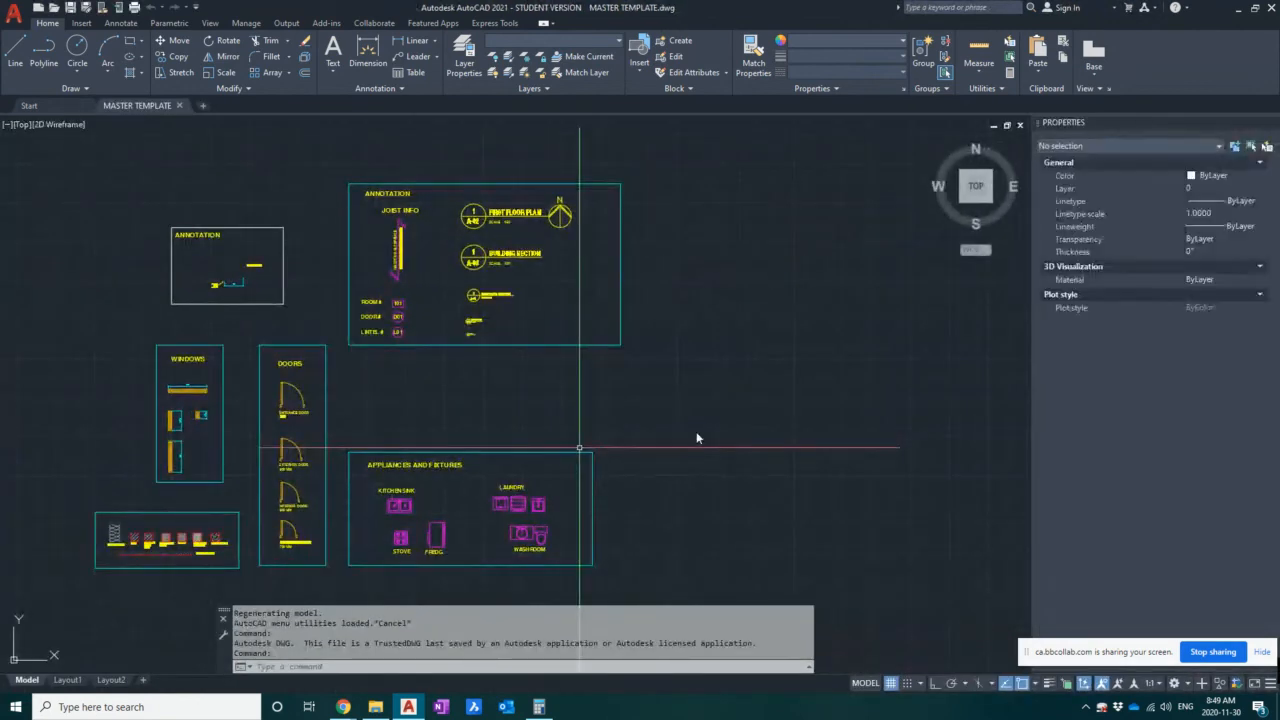
{"action": "left_click", "coordinate": [675, 375]}
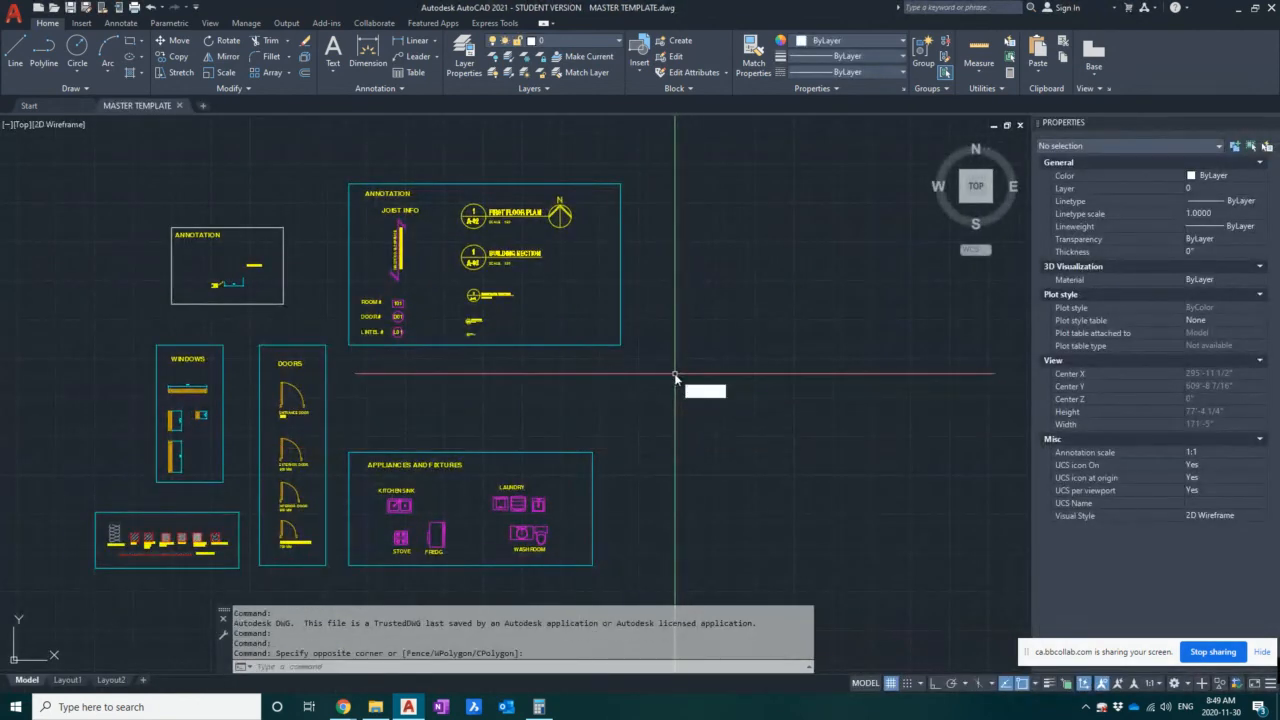
- Retry deleting the ROOMNAMES X50 text style in the reopened drawing
{"action": "type", "text": "st"}
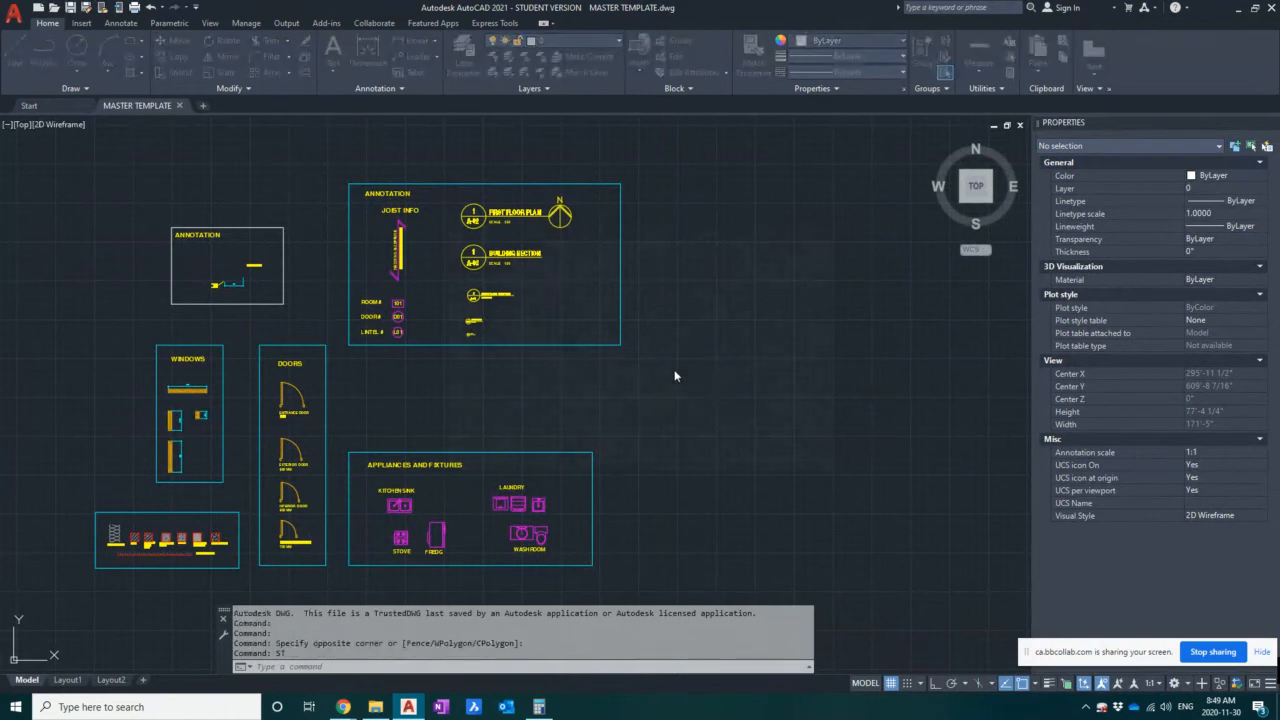
{"action": "key", "text": "Return"}
{"action": "left_click", "coordinate": [514, 337]}
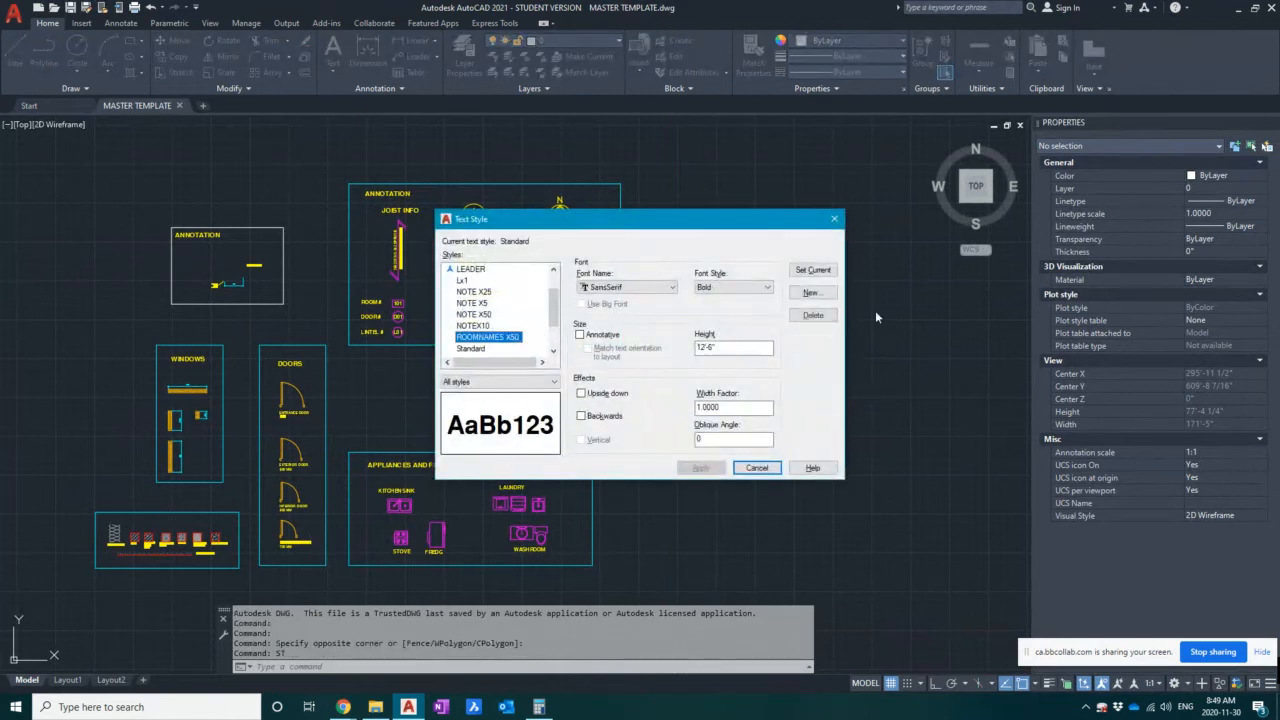
{"action": "left_click", "coordinate": [813, 315]}
{"action": "left_click", "coordinate": [682, 382]}
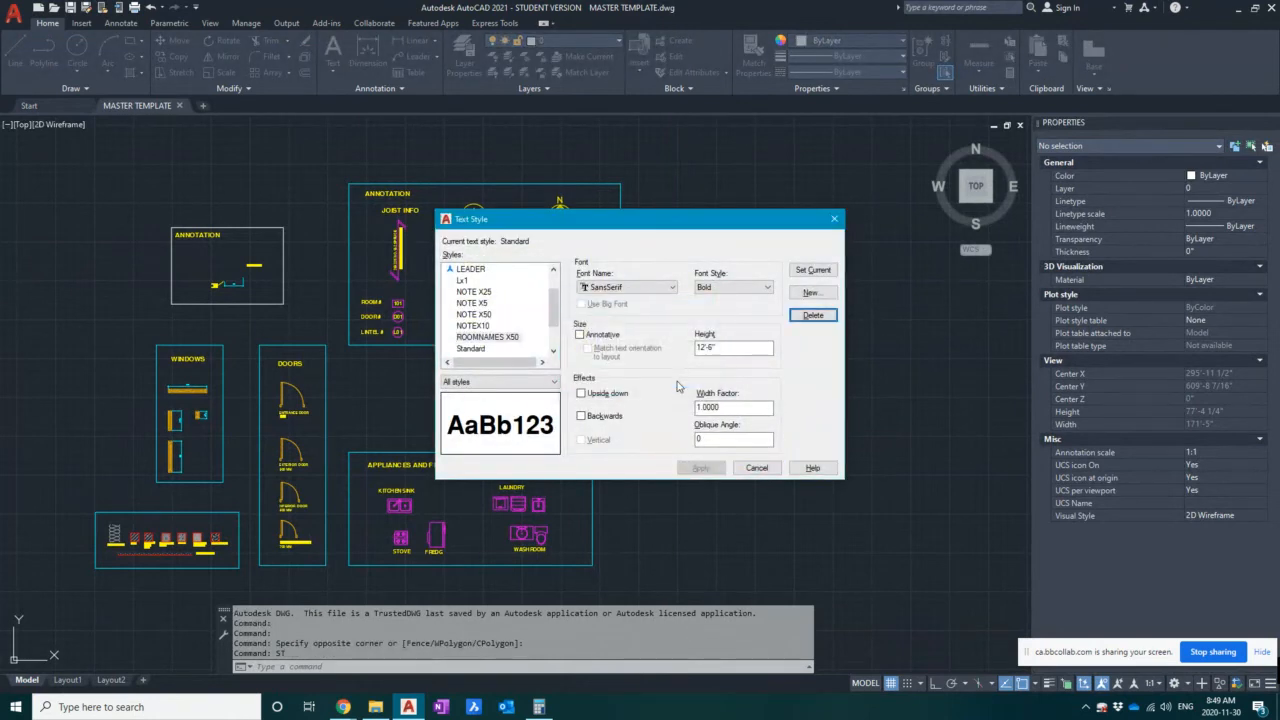
- Rename the ROOMNAMES X50 text style as DO NOT USE and close the text style settings
{"action": "left_click", "coordinate": [500, 338]}
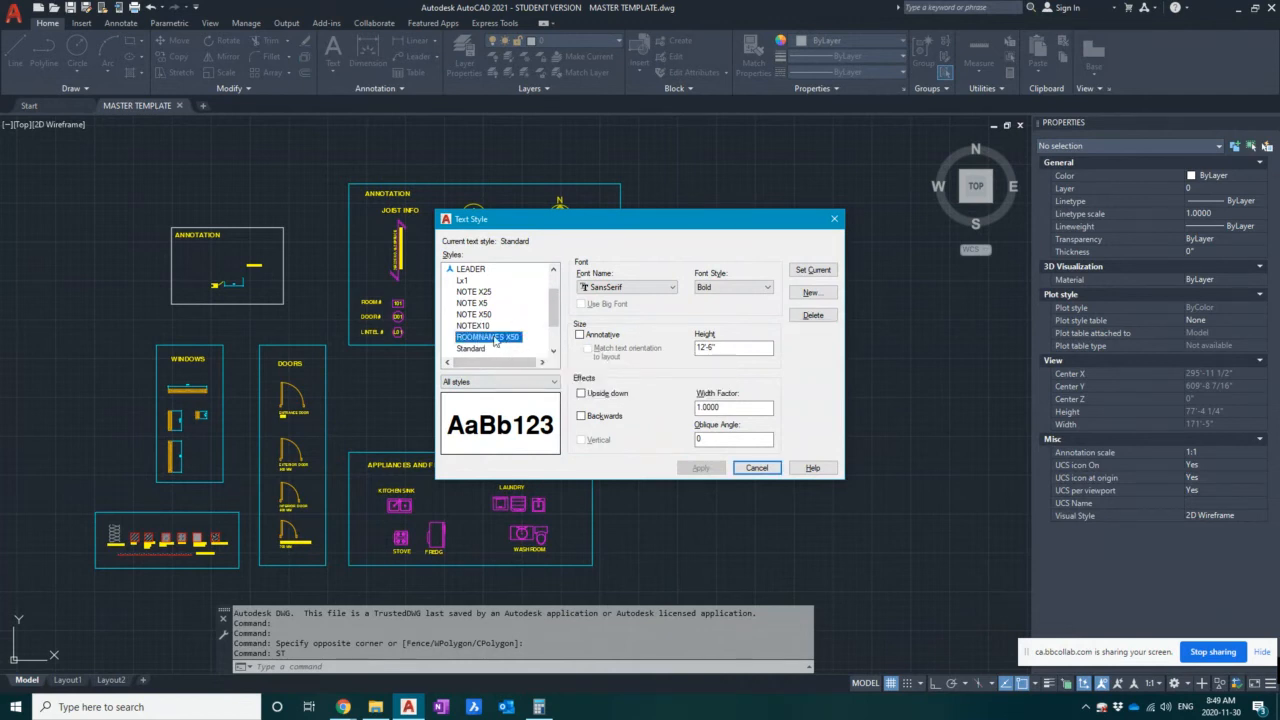
{"action": "double_click", "coordinate": [500, 340]}
{"action": "left_click", "coordinate": [491, 349]}
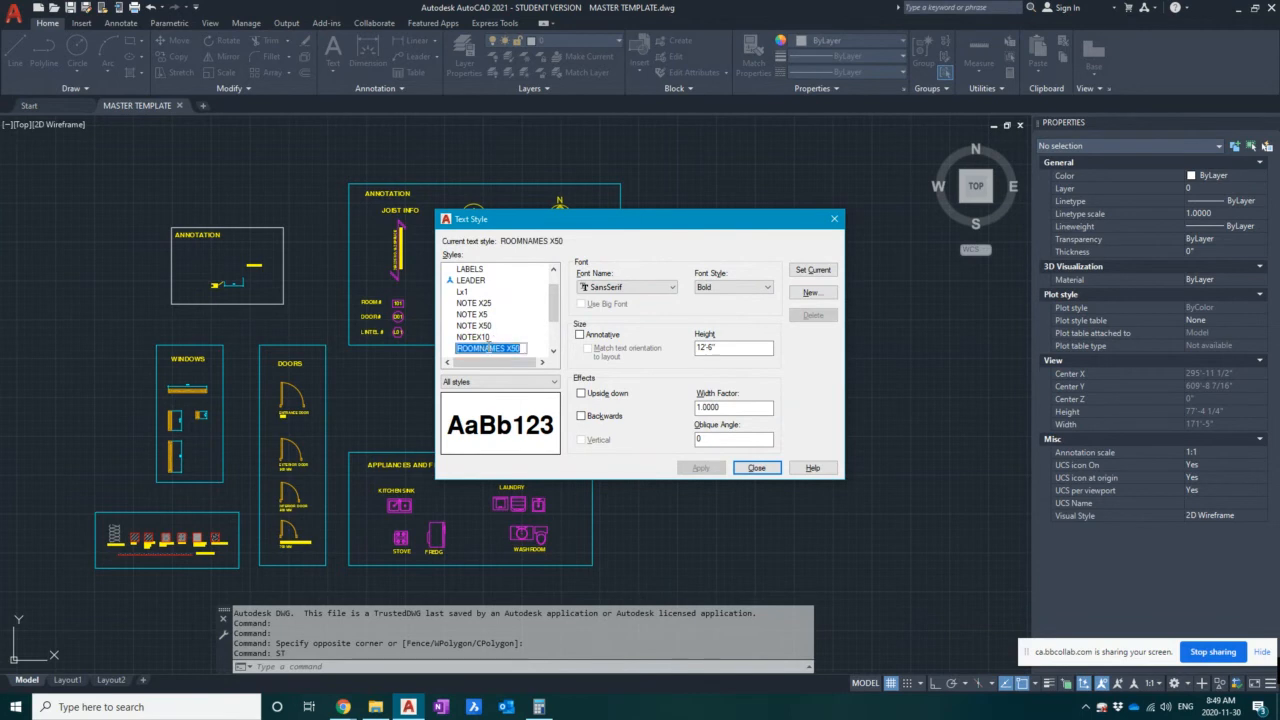
{"action": "left_click", "coordinate": [484, 338]}
{"action": "left_click", "coordinate": [486, 348]}
{"action": "left_click", "coordinate": [505, 350]}
{"action": "type", "text": "DO NOT USE"}
{"action": "key", "text": "Return"}
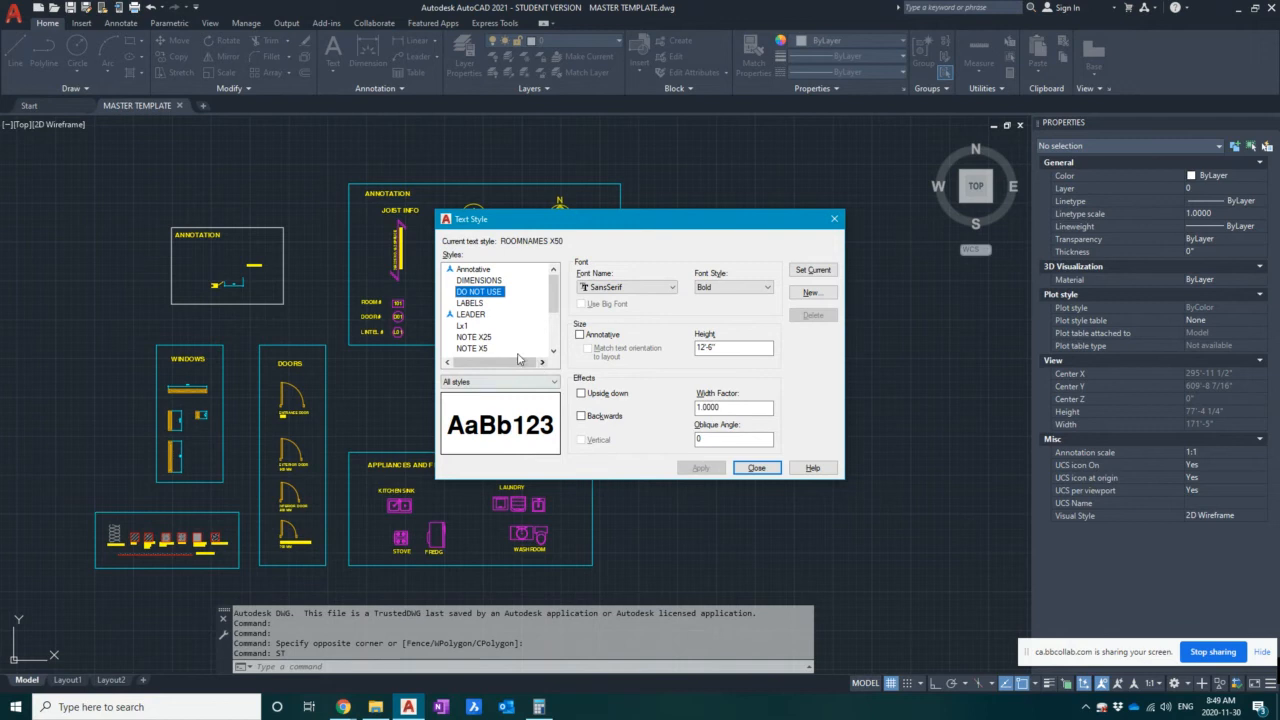
{"action": "left_click", "coordinate": [480, 338]}
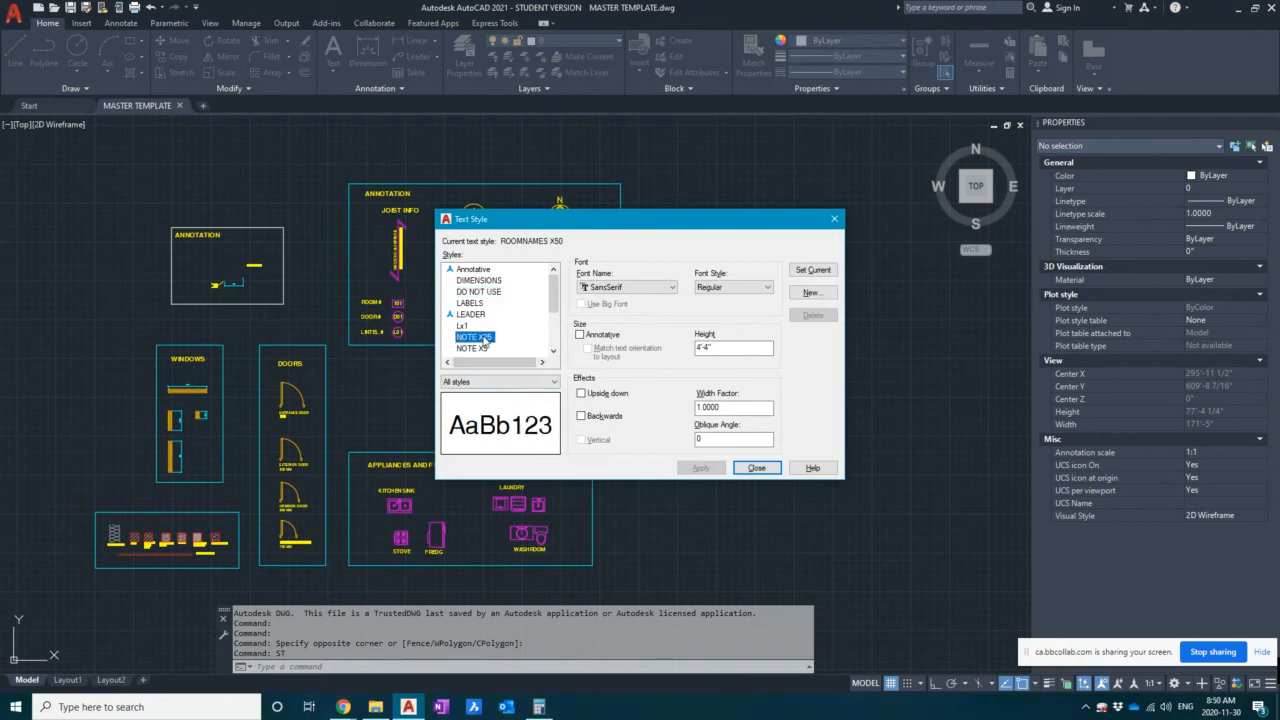
{"action": "left_click", "coordinate": [834, 219]}
- Quick-select all MText objects in the entire drawing whose style equals DO NOT USE
{"action": "left_click", "coordinate": [845, 291]}
{"action": "left_click", "coordinate": [804, 268]}
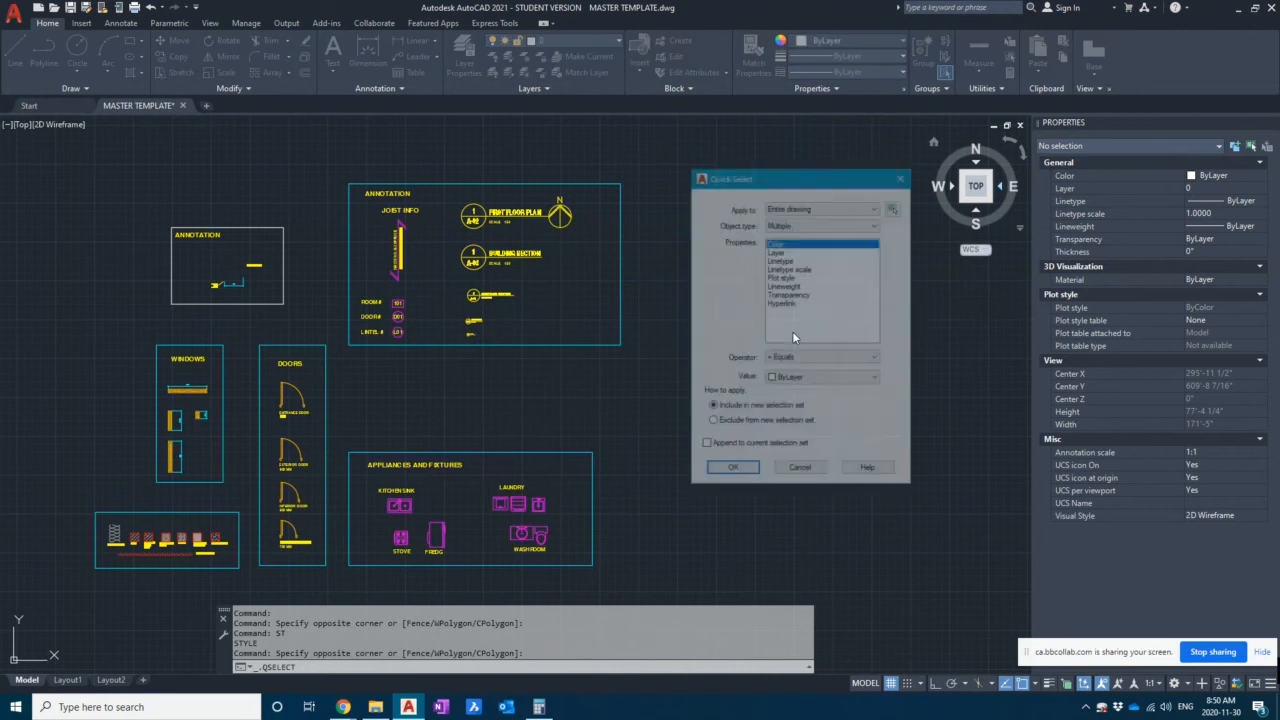
{"action": "left_click", "coordinate": [778, 224]}
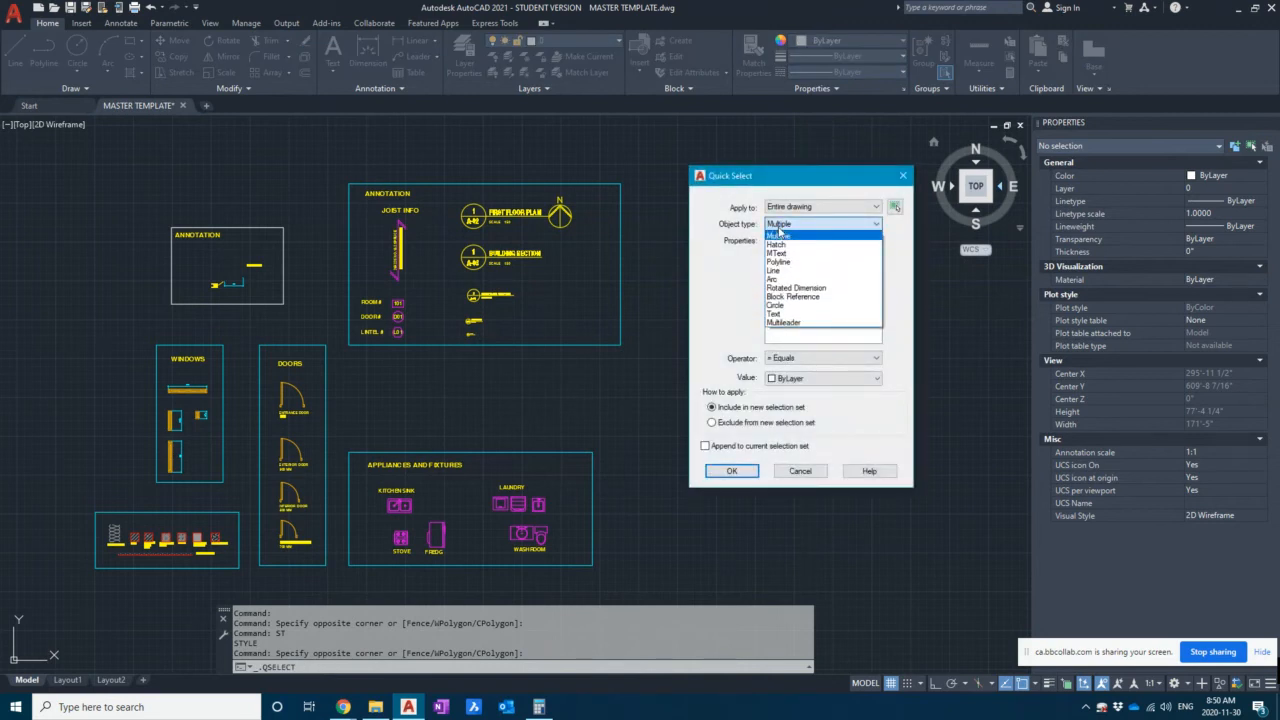
{"action": "left_click", "coordinate": [791, 318]}
{"action": "left_click", "coordinate": [792, 329]}
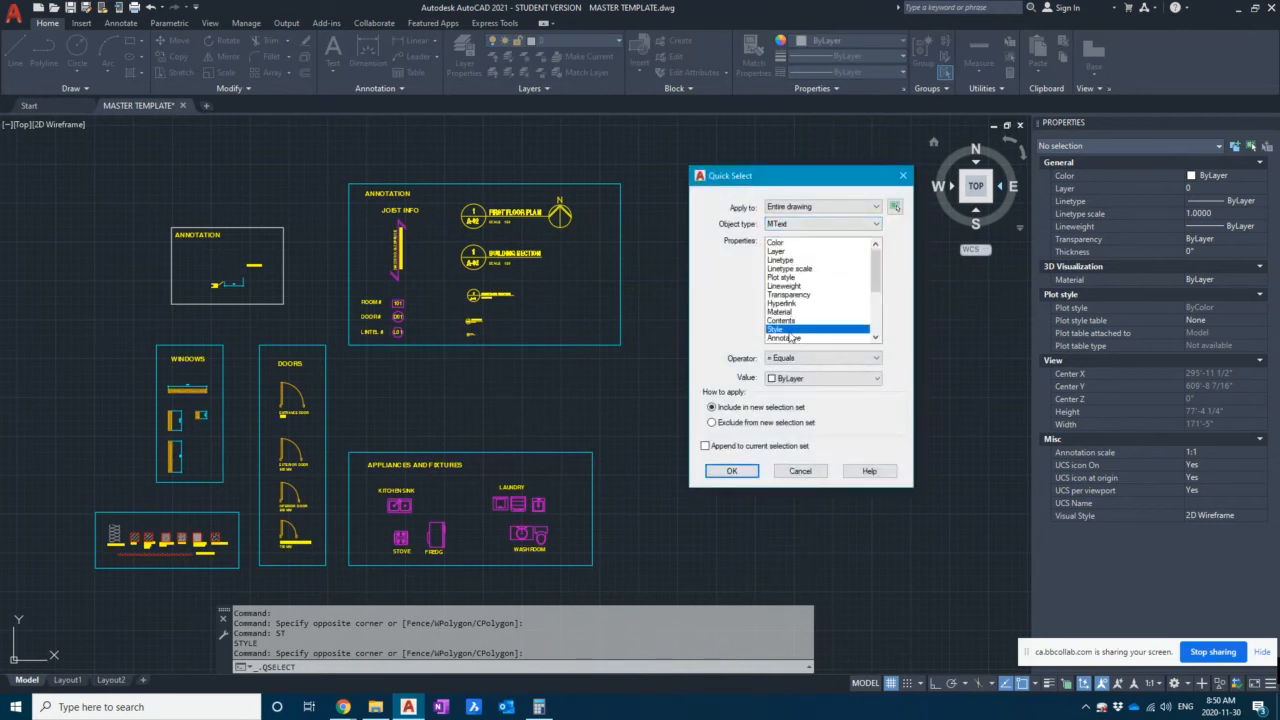
{"action": "left_click", "coordinate": [795, 378]}
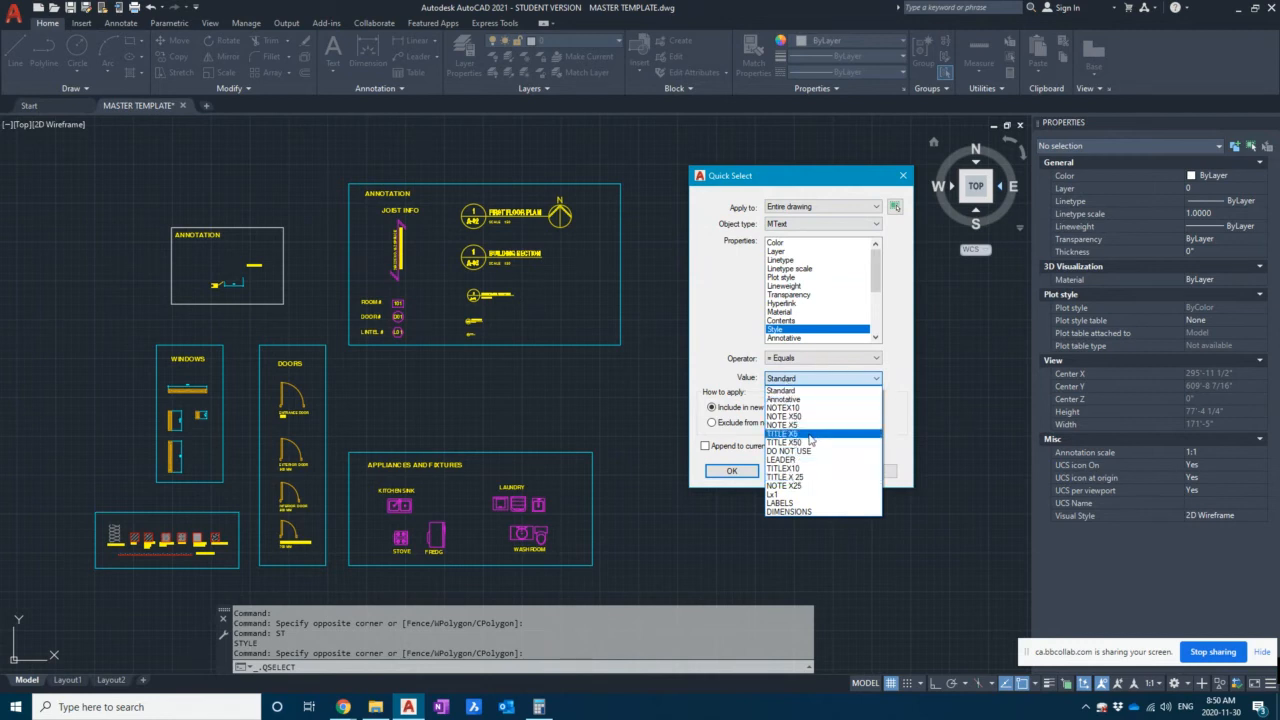
{"action": "left_click", "coordinate": [806, 451]}
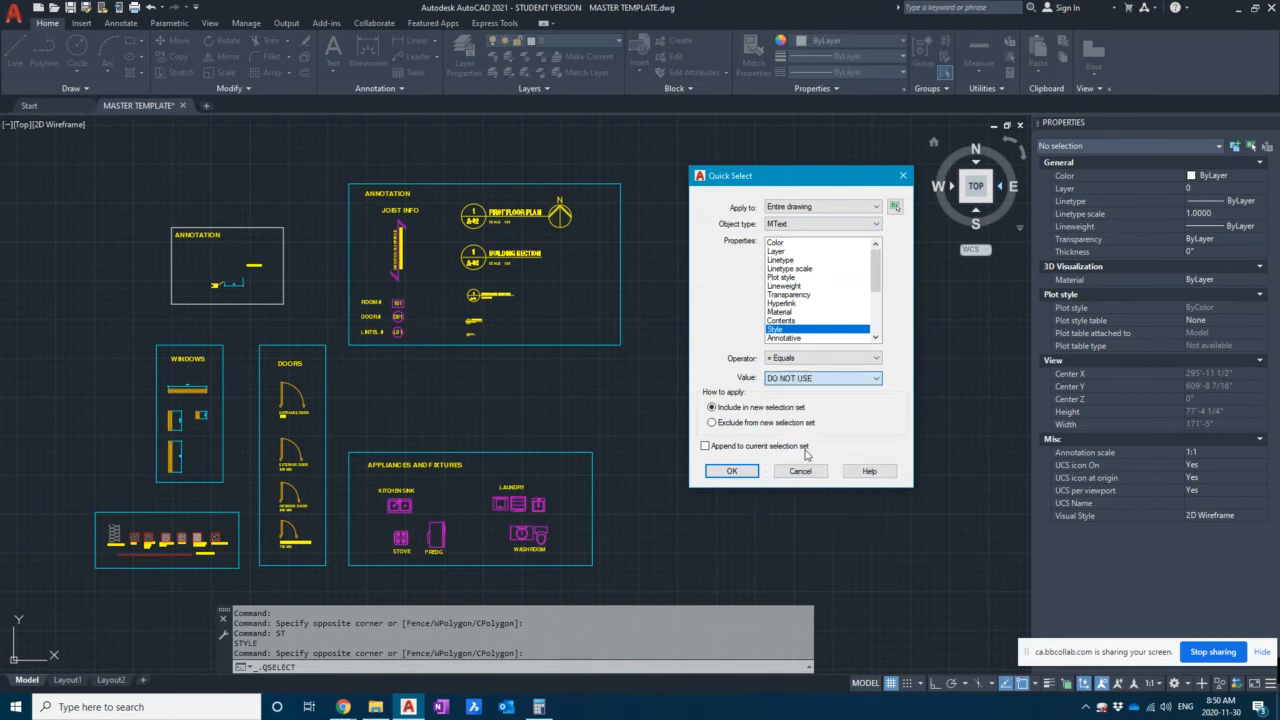
{"action": "left_click", "coordinate": [733, 470]}
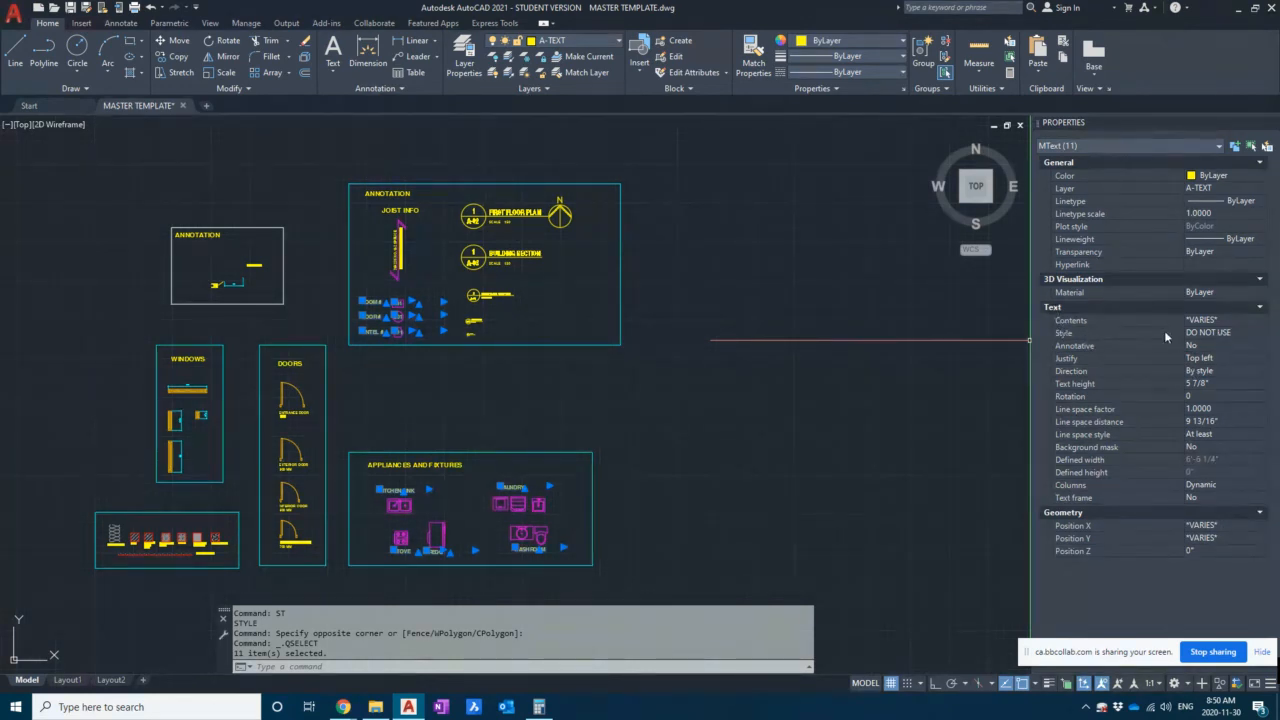
- Change the text style of the selected MText objects to LABELS and clear the selection
{"action": "left_click", "coordinate": [1210, 335]}
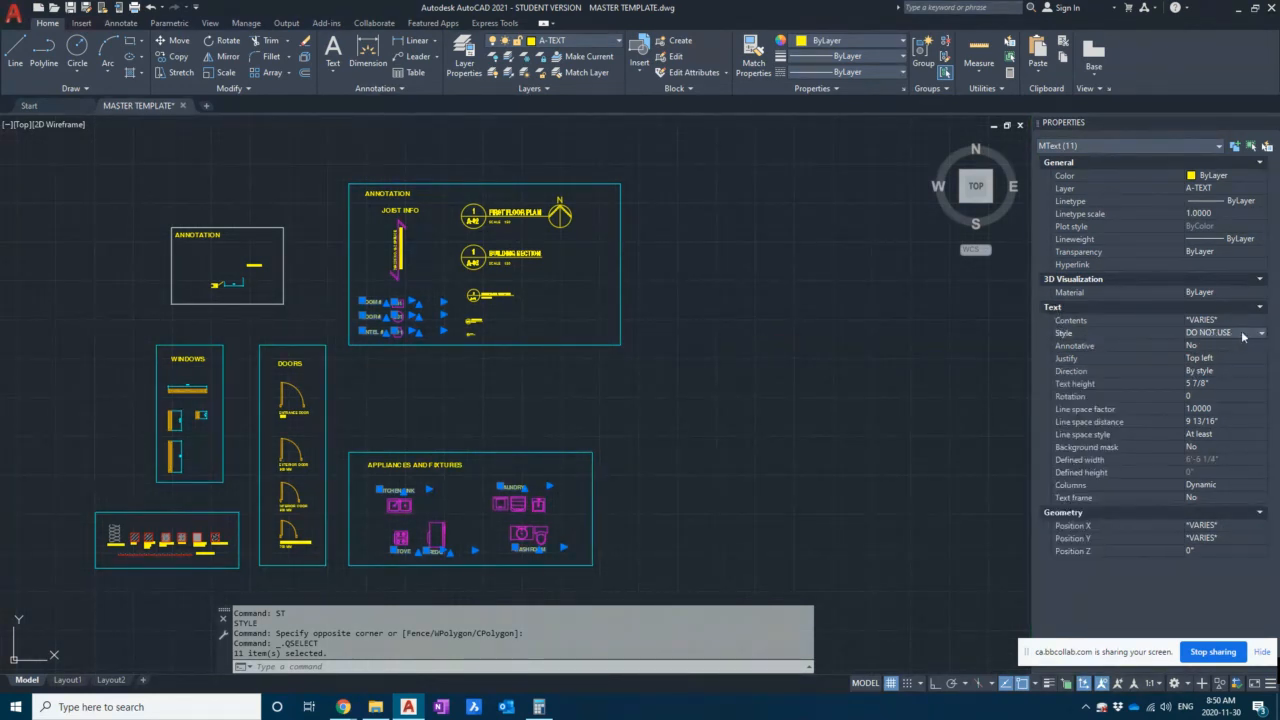
{"action": "left_click", "coordinate": [1261, 334]}
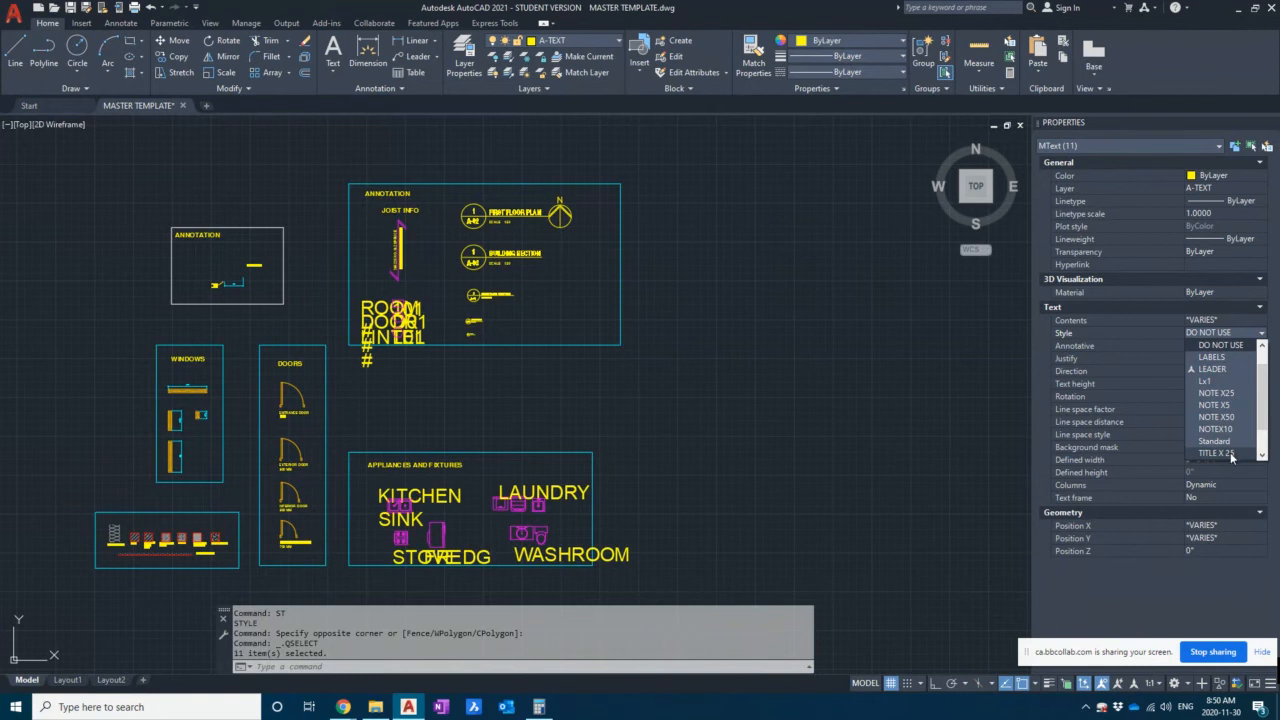
{"action": "left_click", "coordinate": [1220, 357]}
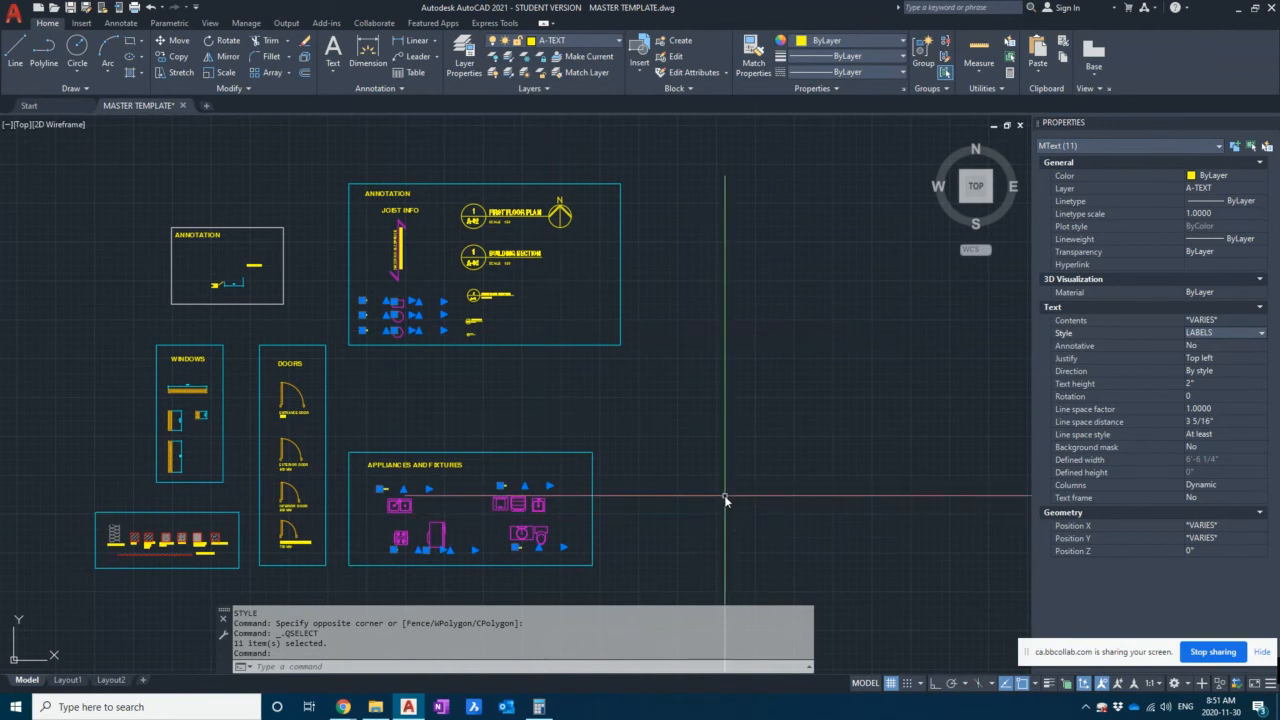
{"action": "key", "text": "Escape"}
- Try to delete the DO NOT USE text style and close the text style settings
{"action": "type", "text": "ST"}
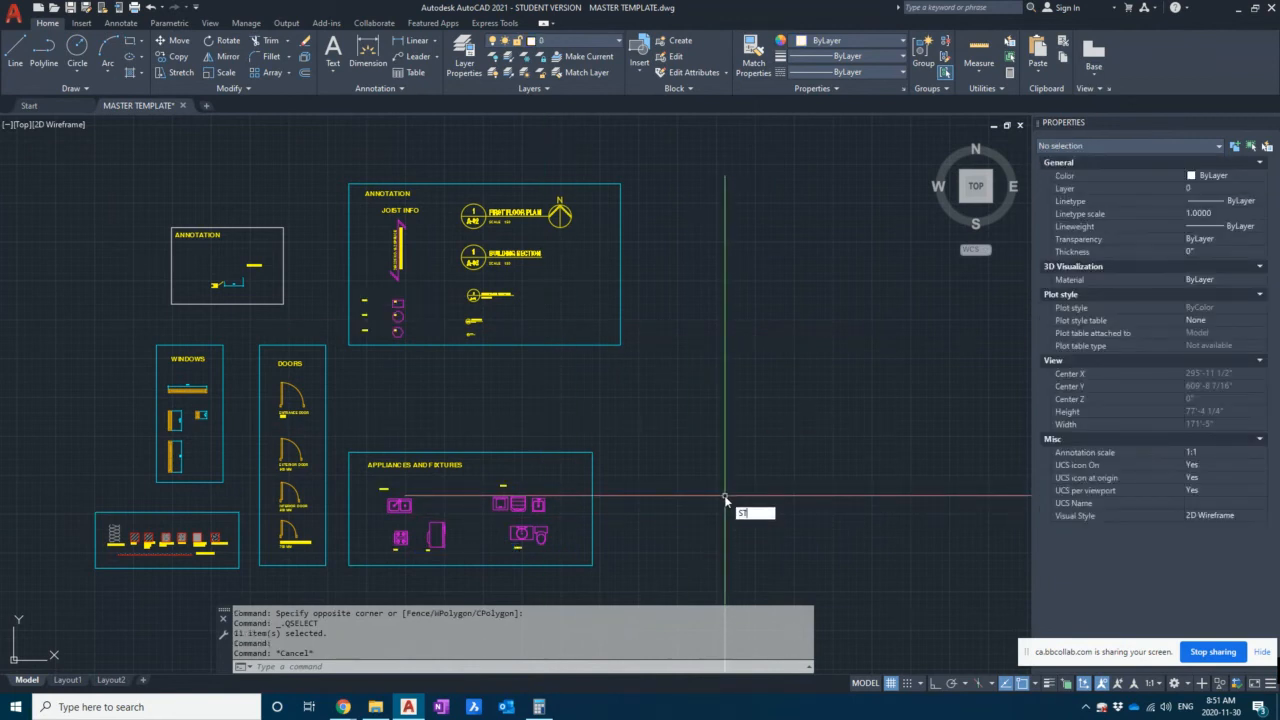
{"action": "key", "text": "Return"}
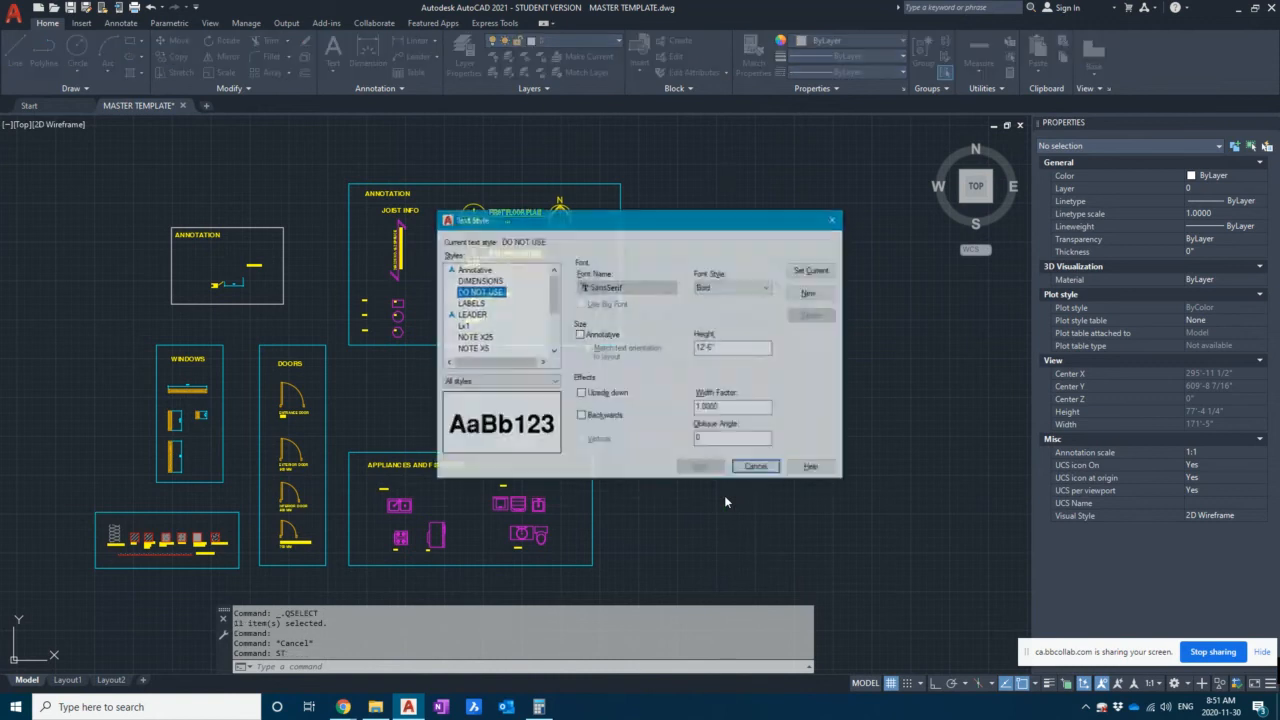
{"action": "left_click", "coordinate": [488, 313]}
{"action": "left_click", "coordinate": [486, 293]}
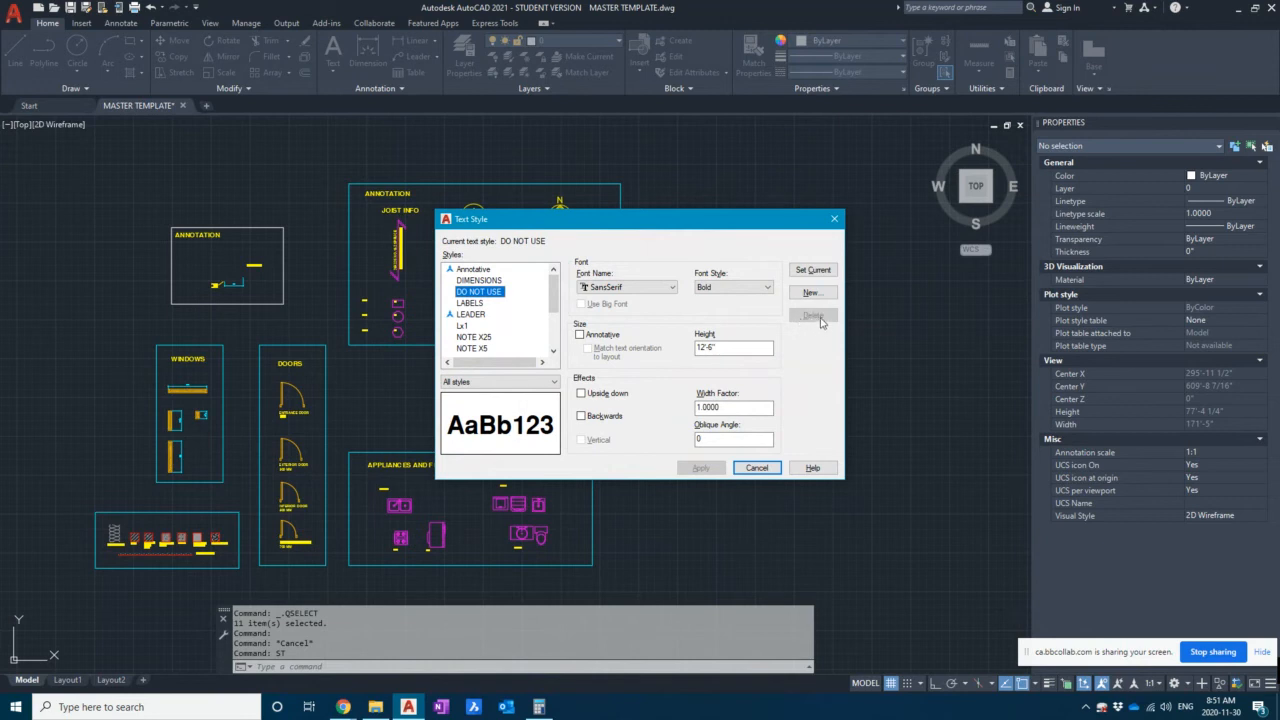
{"action": "right_click", "coordinate": [496, 292]}
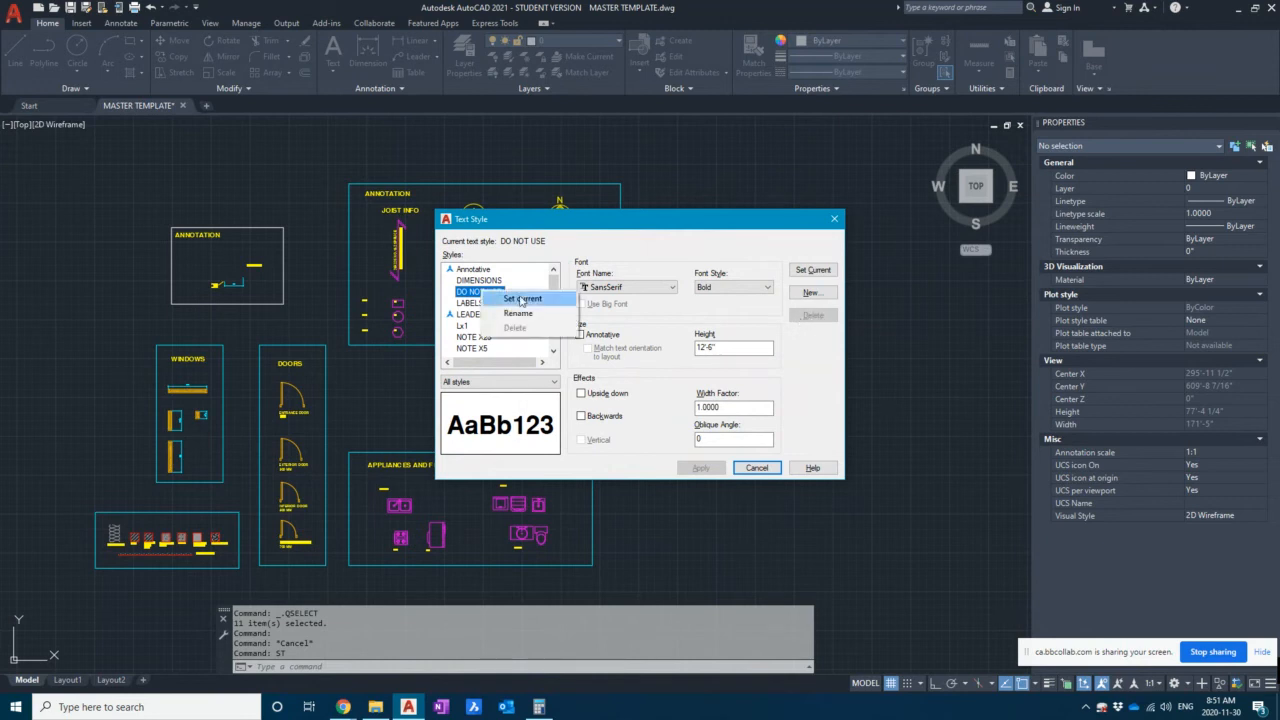
{"action": "left_click", "coordinate": [525, 350]}
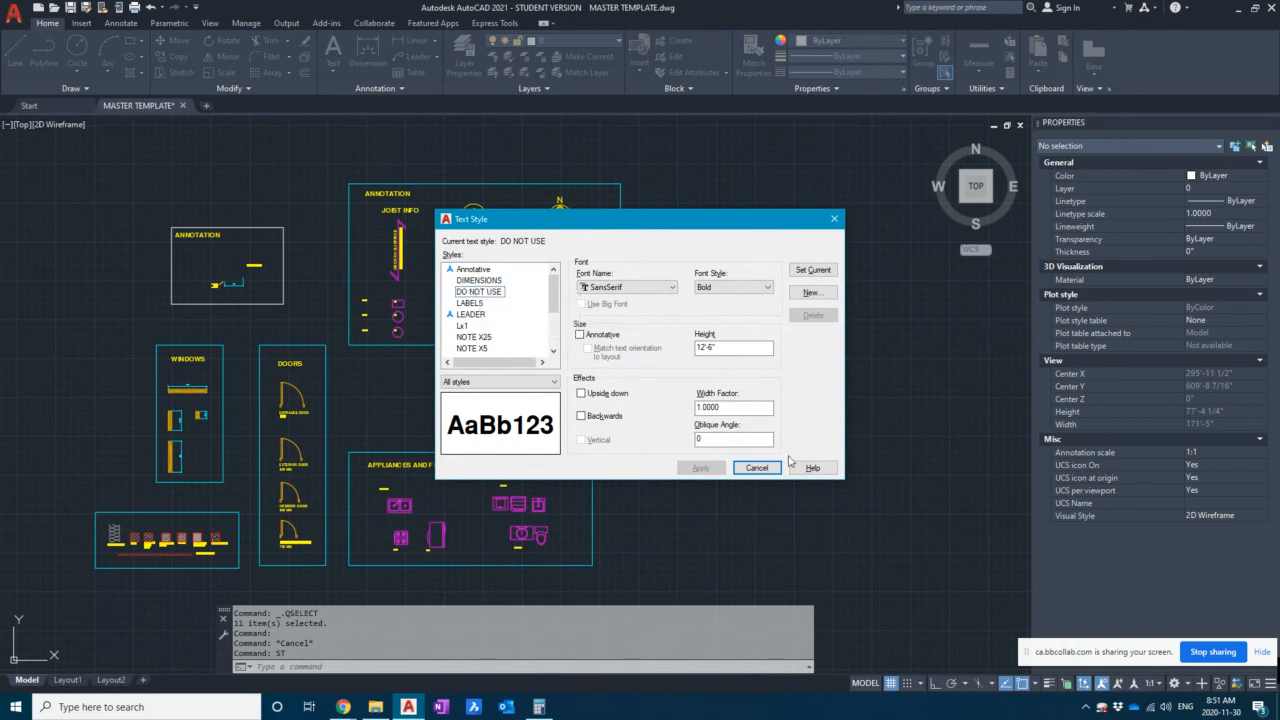
{"action": "left_click", "coordinate": [770, 466]}
{"action": "left_click", "coordinate": [837, 382]}
{"action": "left_click", "coordinate": [774, 347]}
{"action": "key", "text": "Escape"}
{"action": "key", "text": "Escape"}
{"action": "key", "text": "Escape"}
{"action": "key", "text": "Escape"}
{"action": "key", "text": "Escape"}
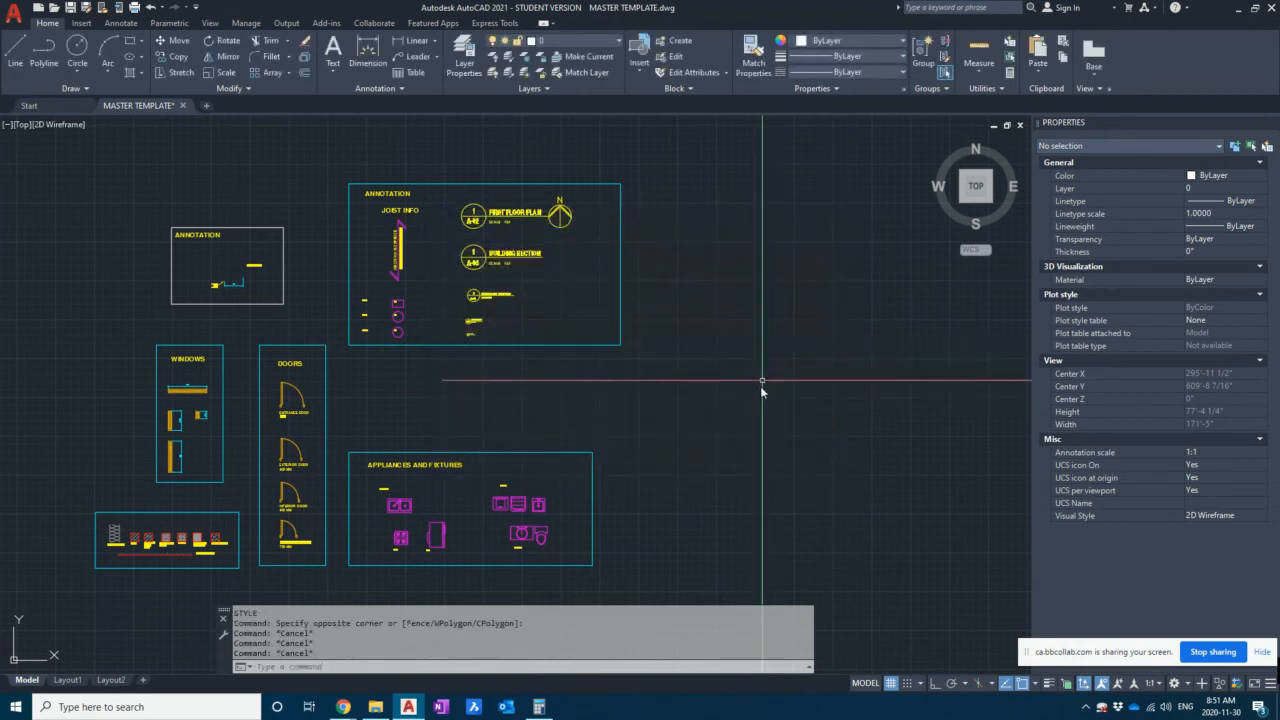
- Clear any active selection or command and regenerate the drawing
{"action": "left_click", "coordinate": [751, 418]}
{"action": "left_click", "coordinate": [727, 363]}
{"action": "key", "text": "Escape"}
{"action": "key", "text": "Escape"}
{"action": "key", "text": "Escape"}
{"action": "key", "text": "Escape"}
{"action": "key", "text": "Escape"}
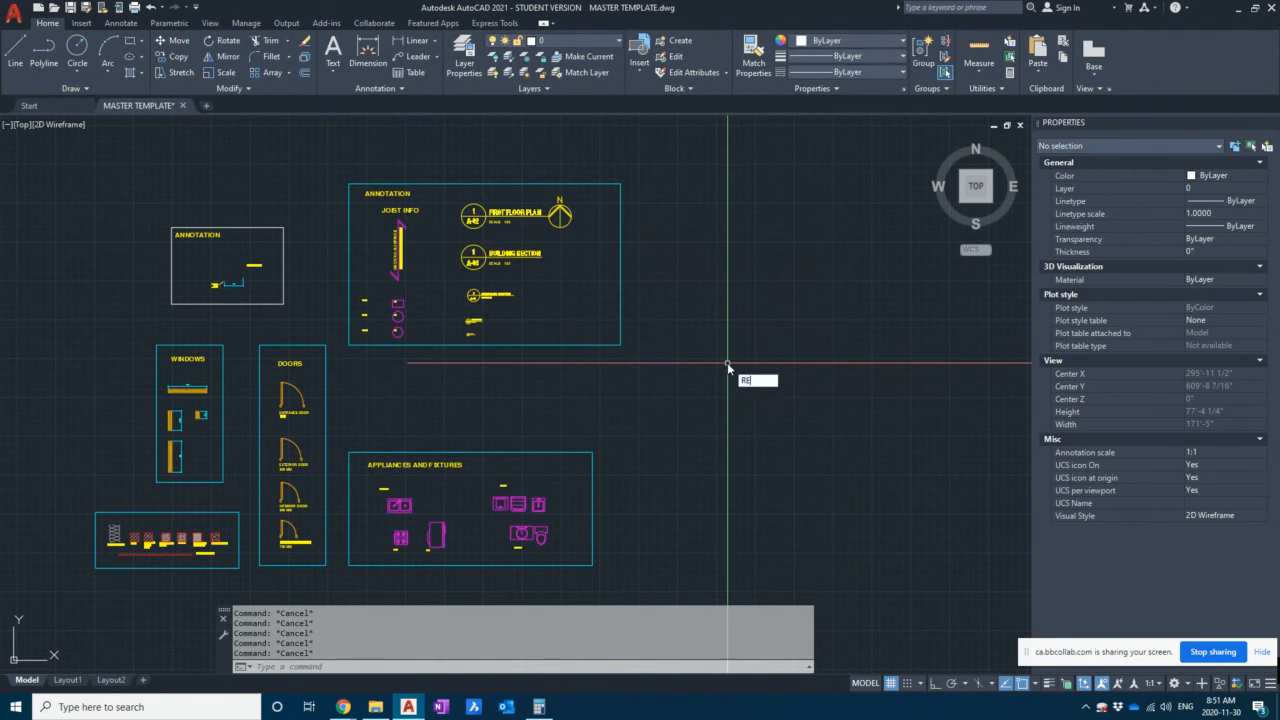
{"action": "type", "text": "re"}
{"action": "key", "text": "Return"}
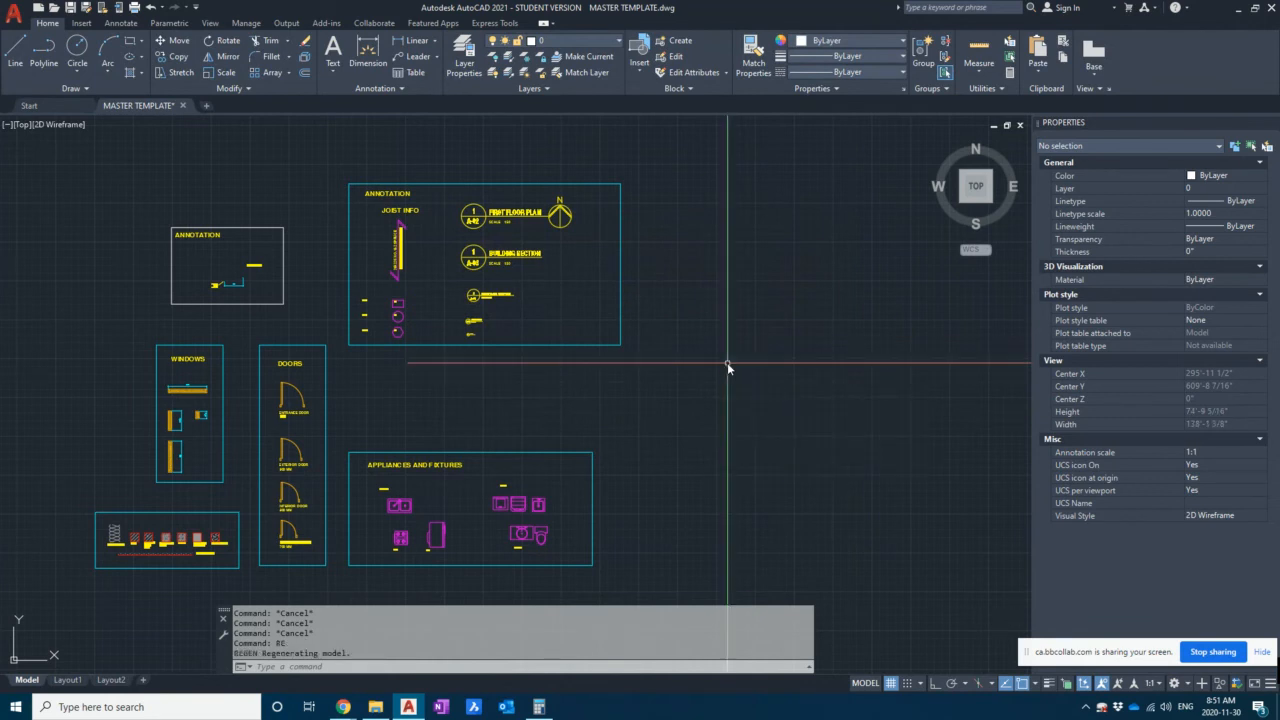
- Set DIMENSIONS as the current text style and delete the DO NOT USE text style
{"action": "type", "text": "st"}
{"action": "key", "text": "Return"}
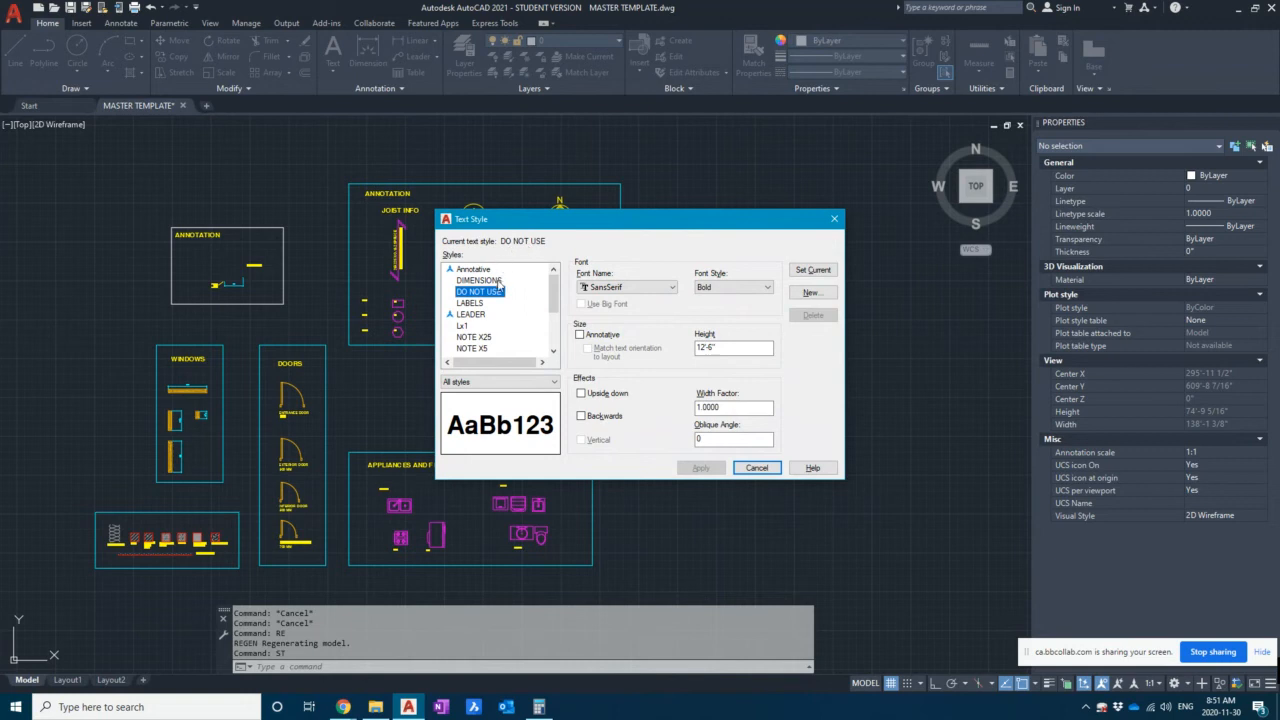
{"action": "left_click", "coordinate": [496, 281]}
{"action": "left_click", "coordinate": [812, 270]}
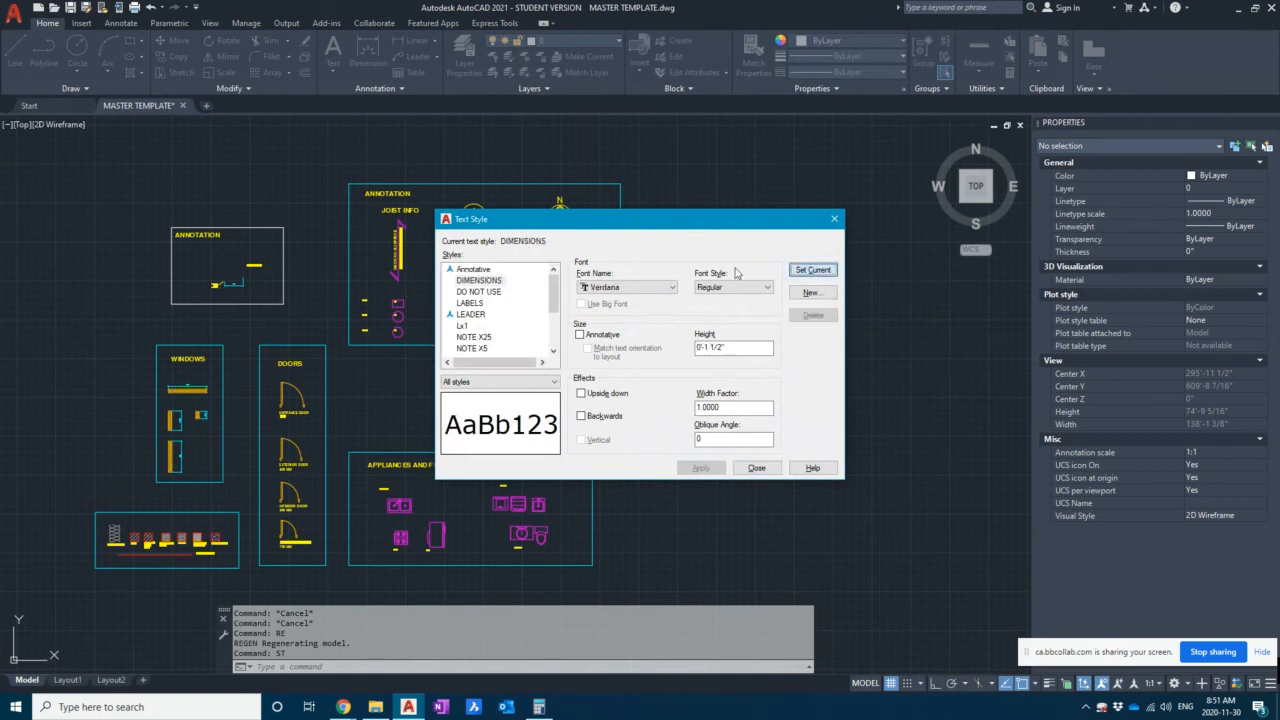
{"action": "left_click", "coordinate": [490, 291]}
{"action": "left_click", "coordinate": [813, 315]}
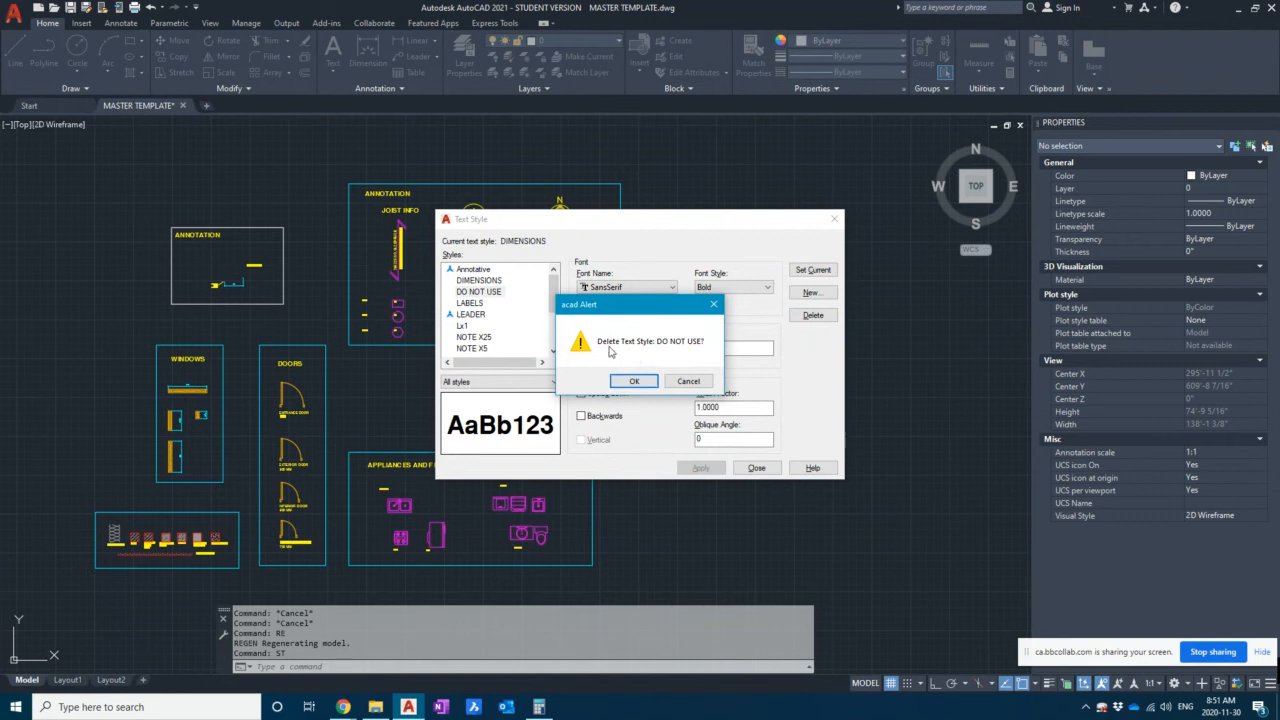
{"action": "left_click", "coordinate": [638, 381]}
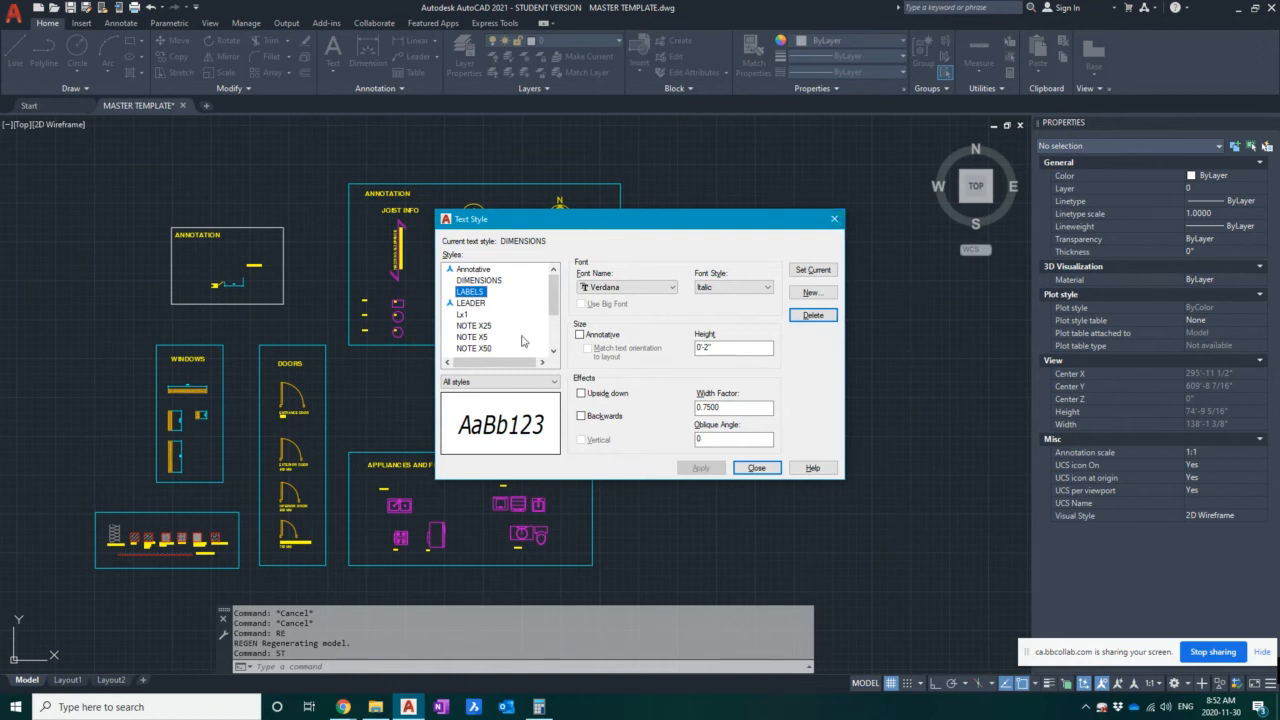
- Review the remaining text styles, check the settings of Lx1, and close the text style settings
{"action": "scroll", "coordinate": [505, 345], "scroll_direction": "down", "scroll_amount": 2}
{"action": "scroll", "coordinate": [496, 346], "scroll_direction": "up", "scroll_amount": 2}
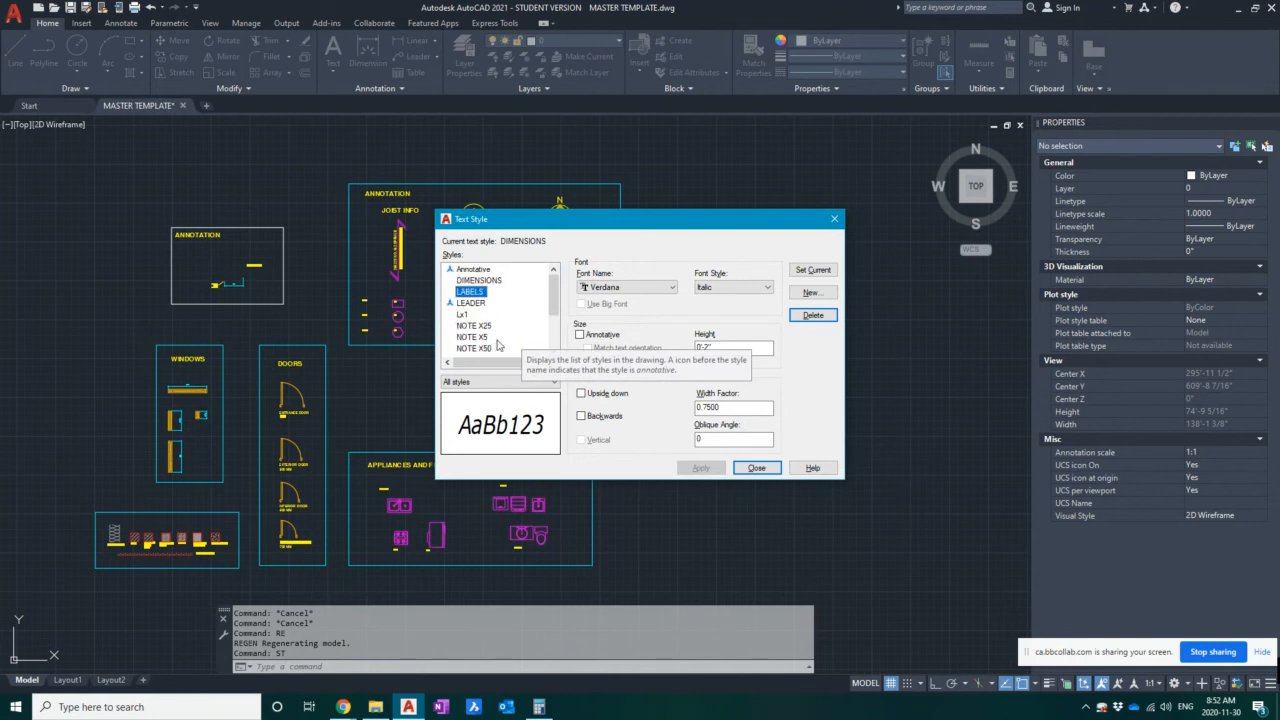
{"action": "left_click", "coordinate": [463, 315]}
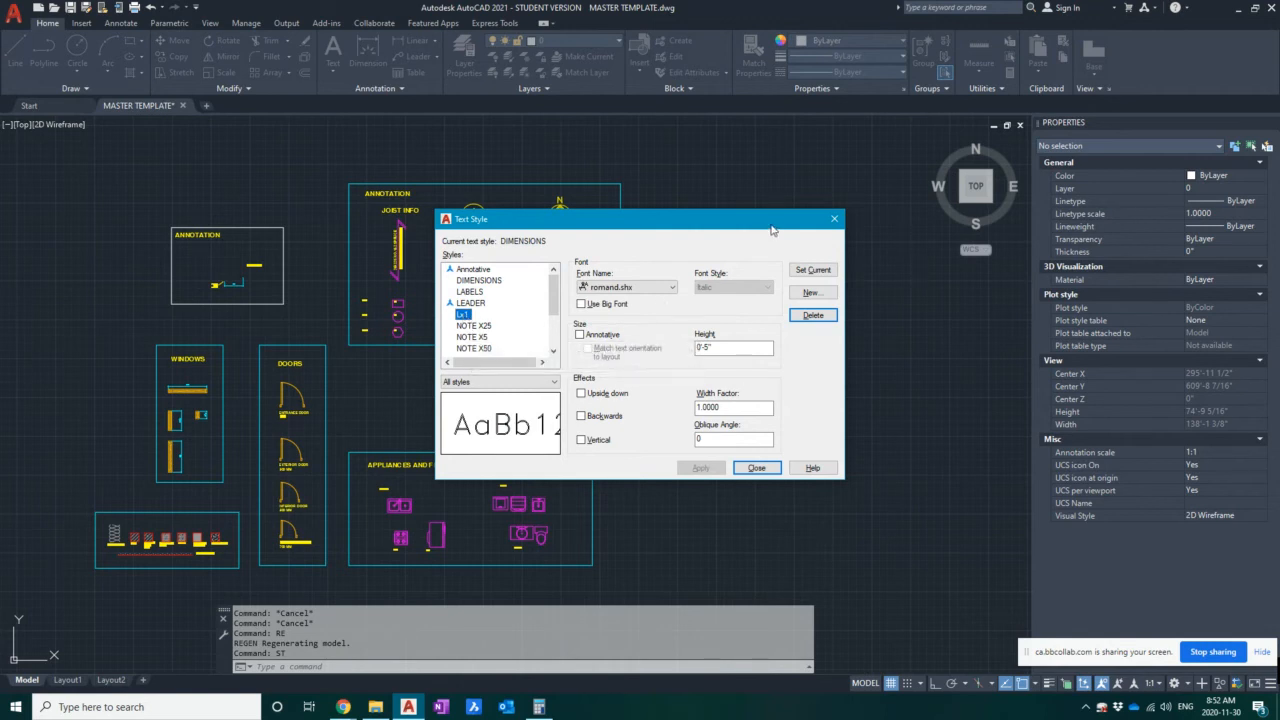
{"action": "left_click", "coordinate": [834, 218]}
{"action": "left_click", "coordinate": [741, 360]}
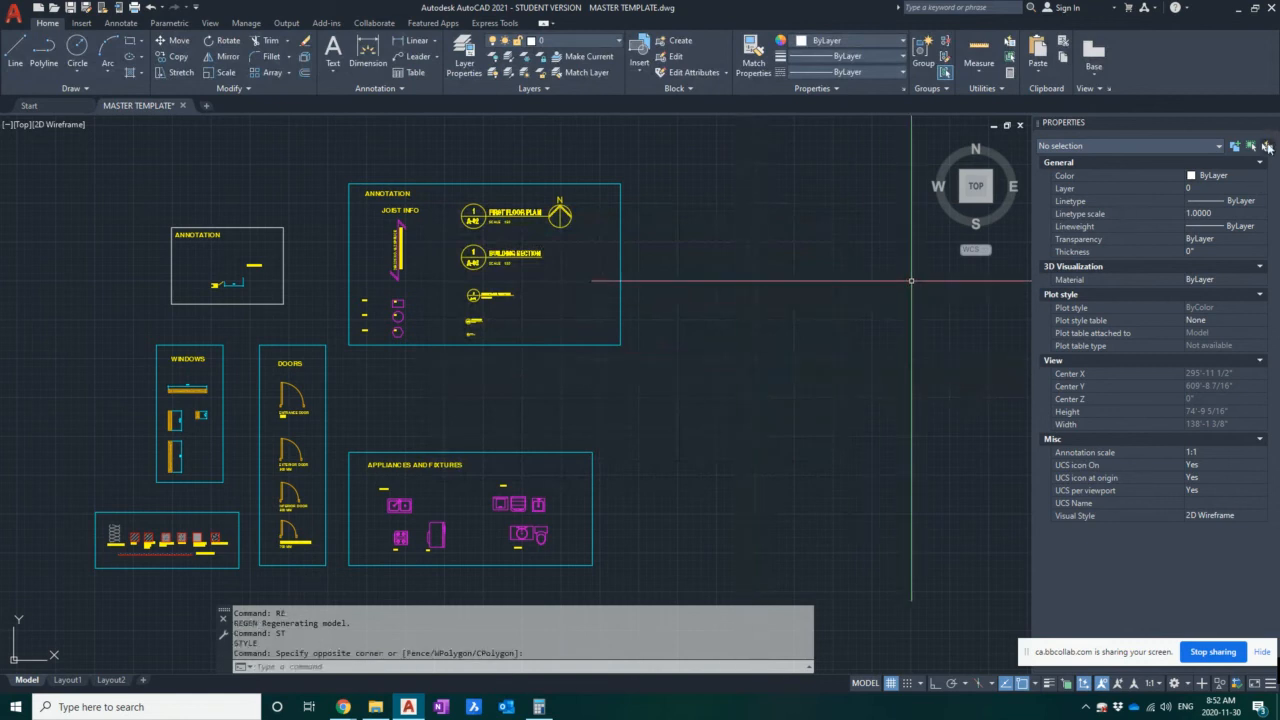
- Quick-select all MText objects in the entire drawing whose style equals Lx1
{"action": "left_click", "coordinate": [627, 371]}
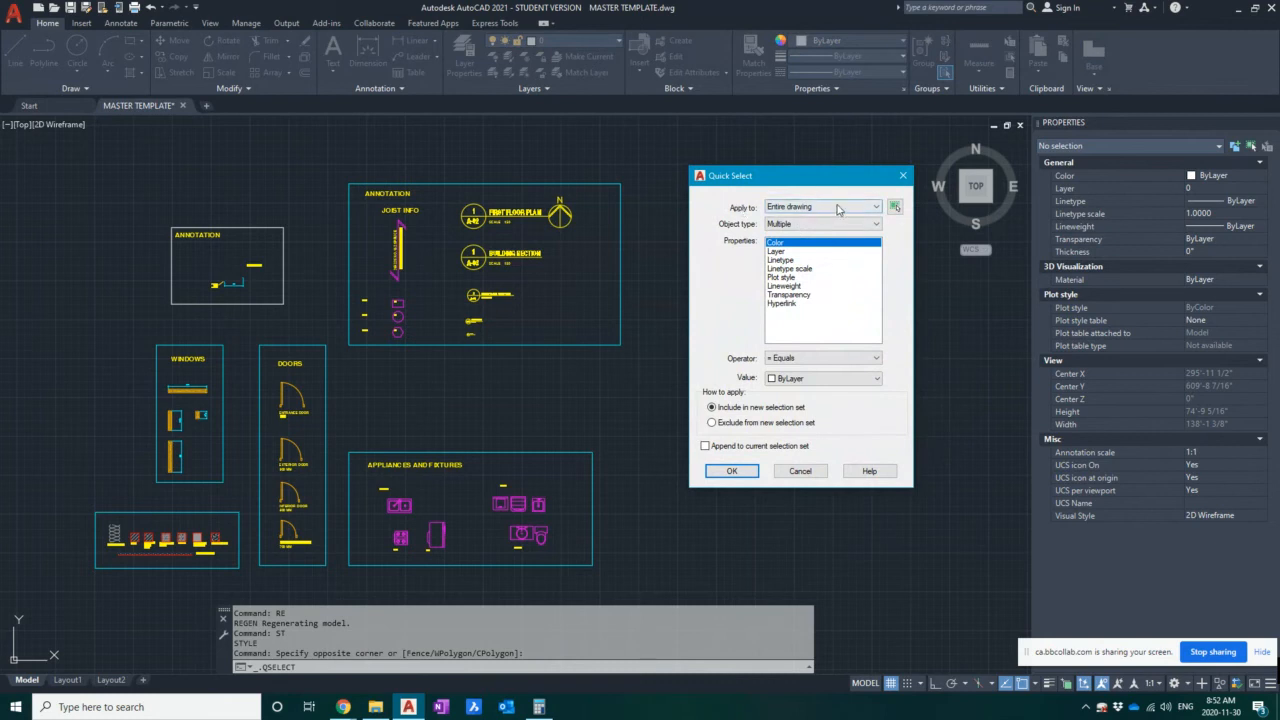
{"action": "left_click", "coordinate": [797, 228]}
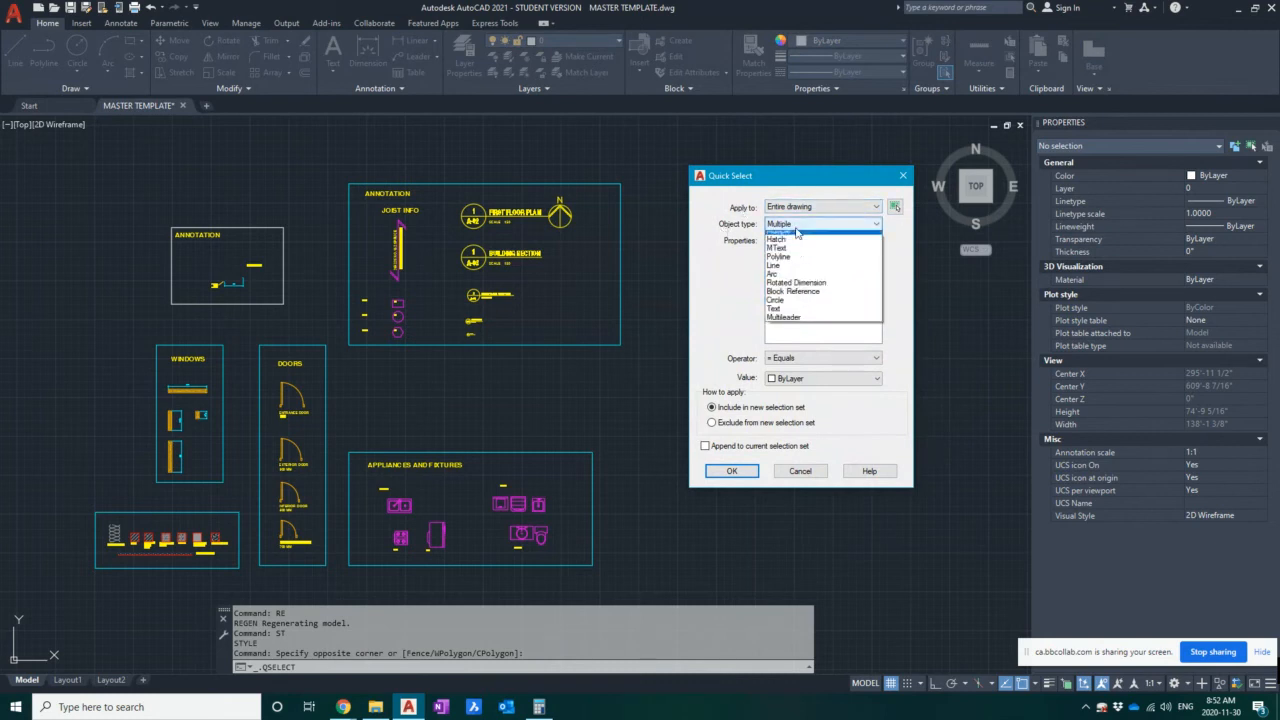
{"action": "left_click", "coordinate": [786, 261]}
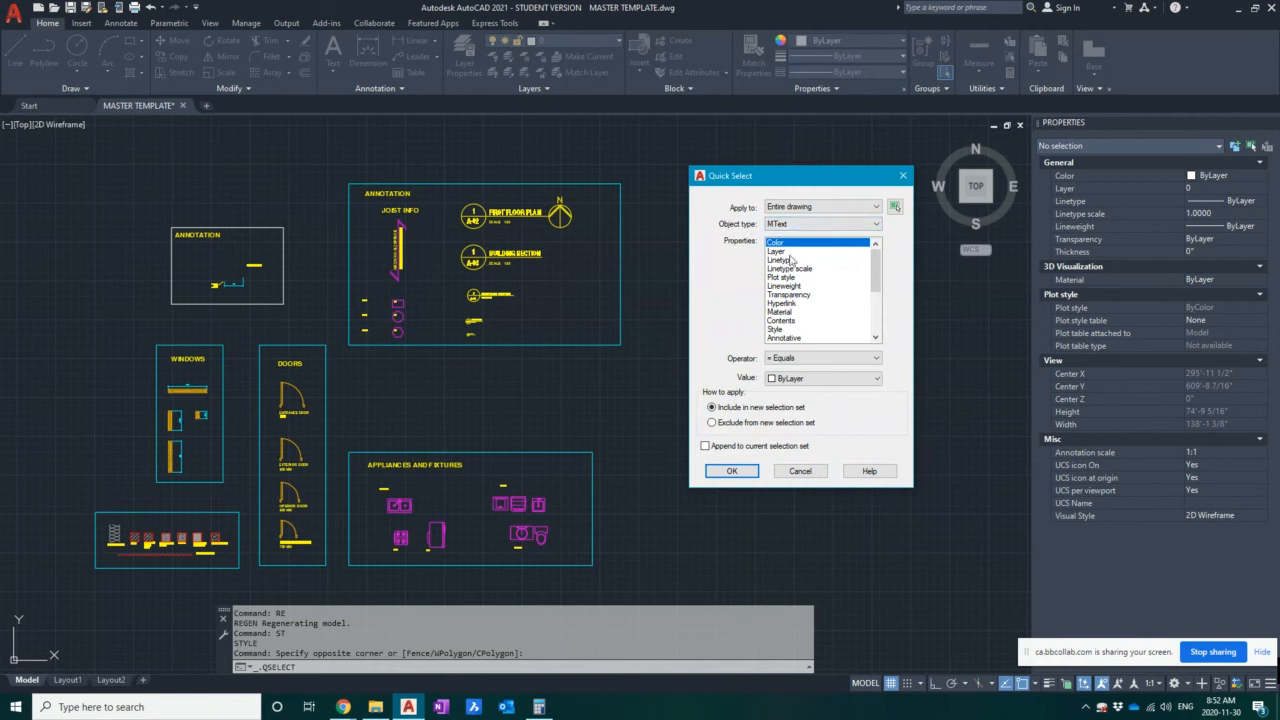
{"action": "left_click", "coordinate": [784, 330]}
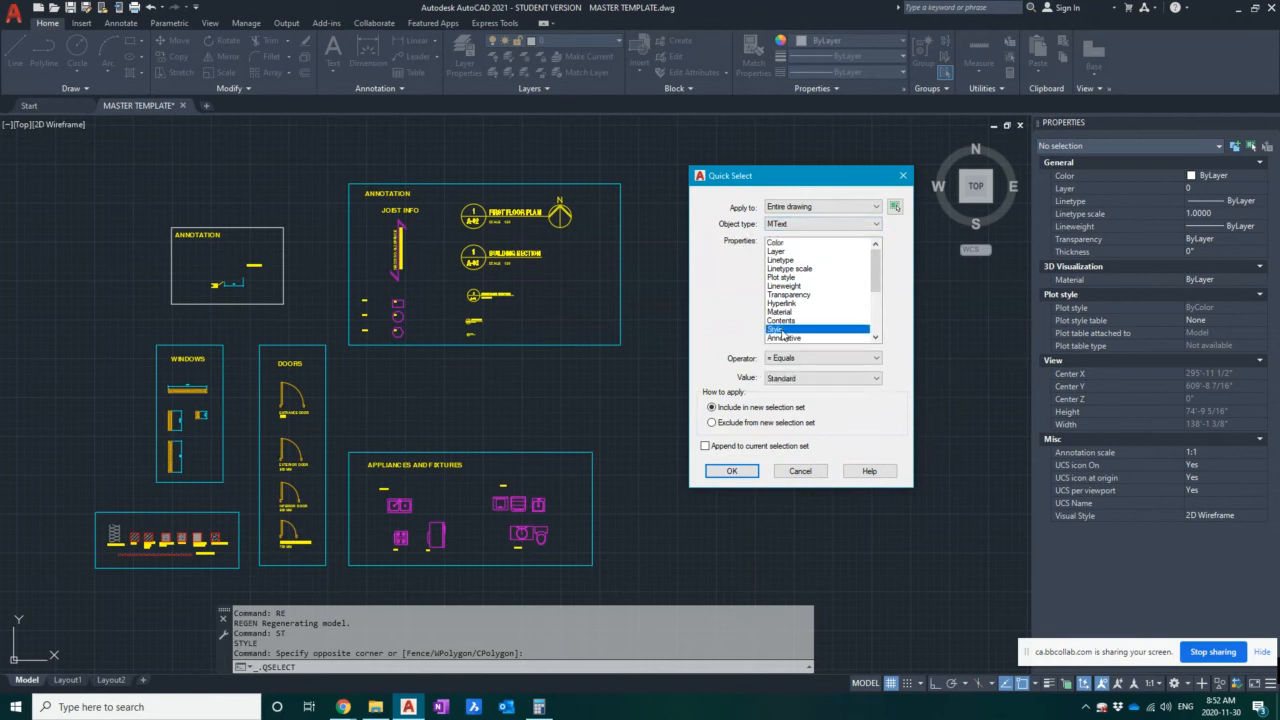
{"action": "left_click", "coordinate": [790, 379]}
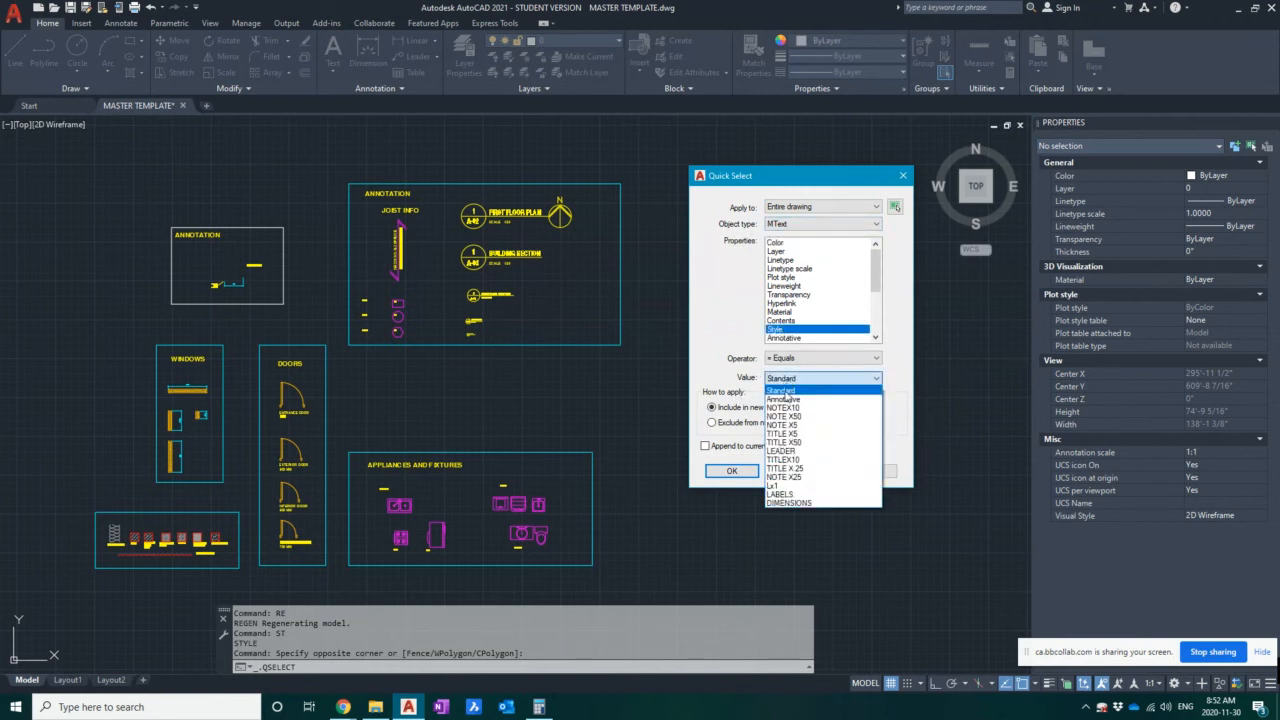
{"action": "left_click", "coordinate": [782, 487]}
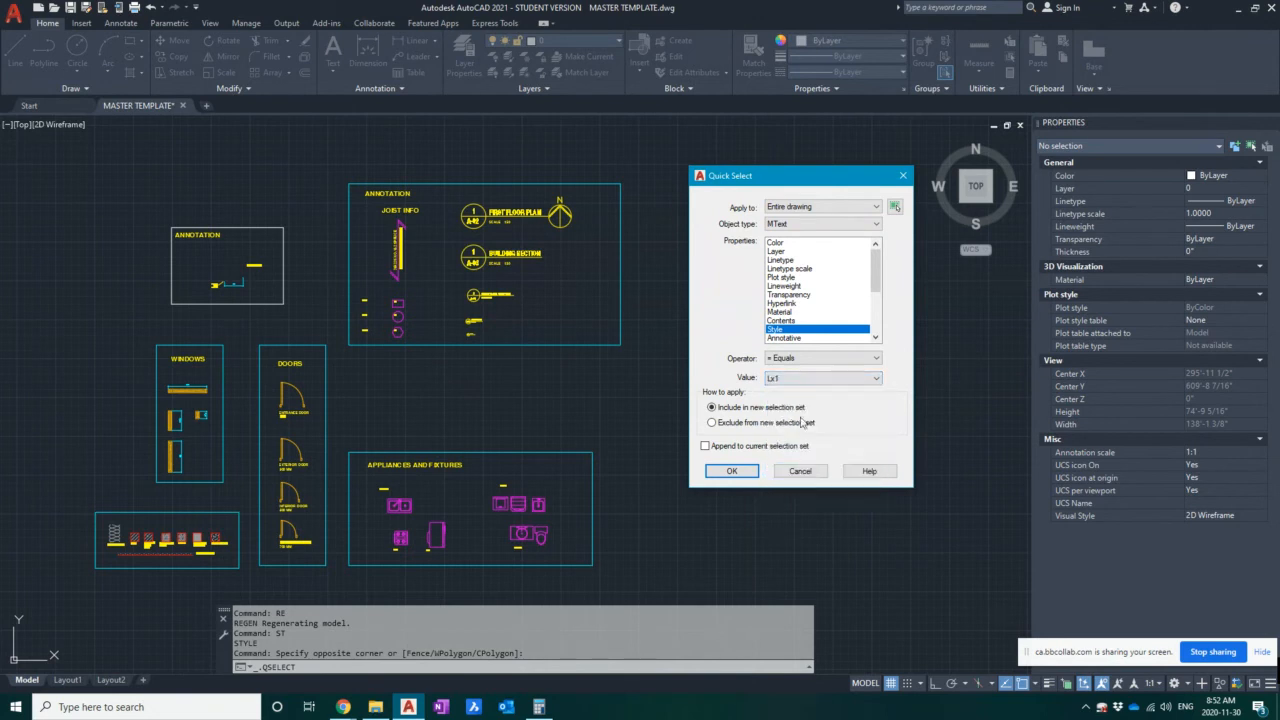
{"action": "left_click", "coordinate": [733, 472]}
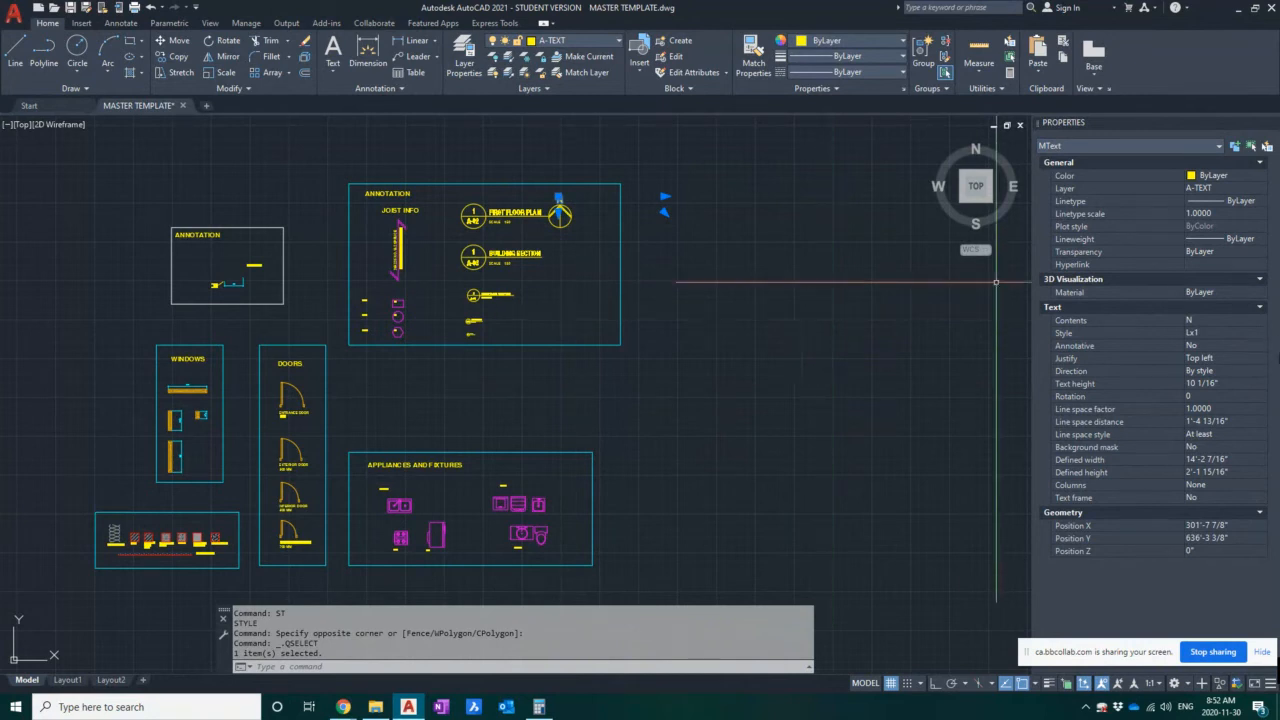
- Change the text style of the selected north arrow letter N to NOTE X5 and clear the selection
{"action": "left_click", "coordinate": [1231, 330]}
{"action": "scroll", "coordinate": [584, 198], "scroll_direction": "up", "scroll_amount": 8}
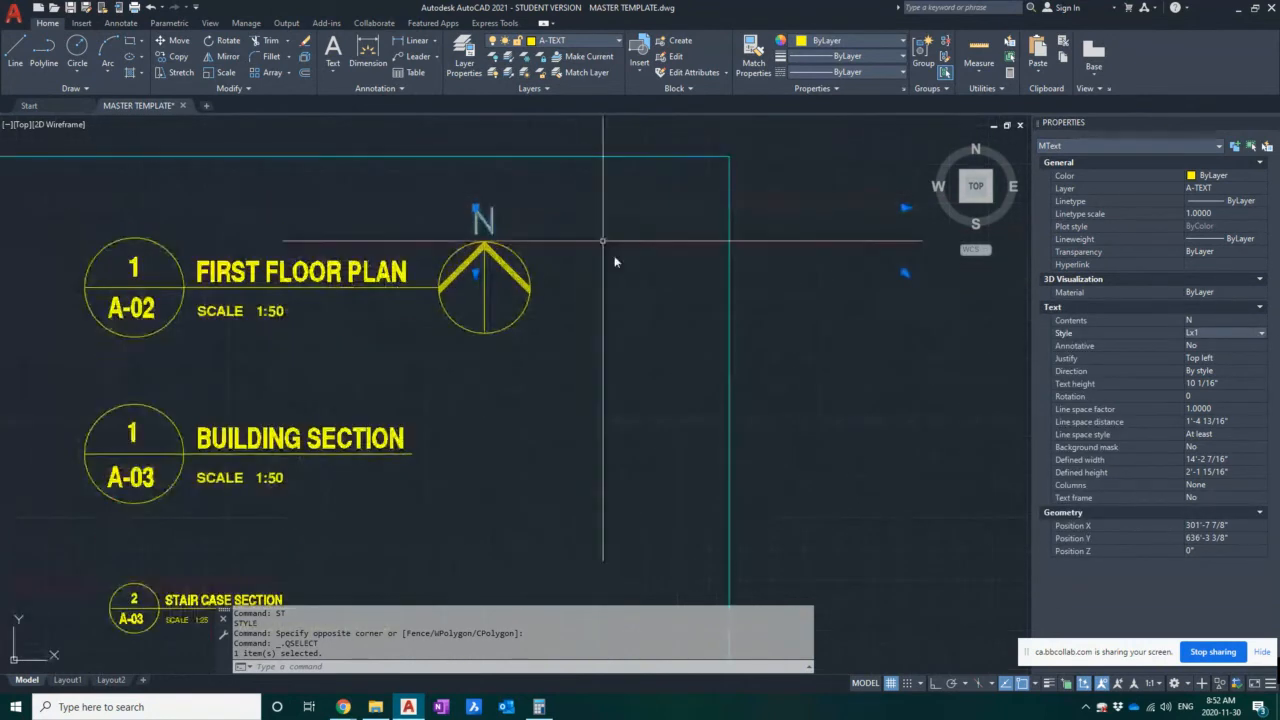
{"action": "scroll", "coordinate": [663, 318], "scroll_direction": "down", "scroll_amount": 2}
{"action": "left_click", "coordinate": [1260, 334]}
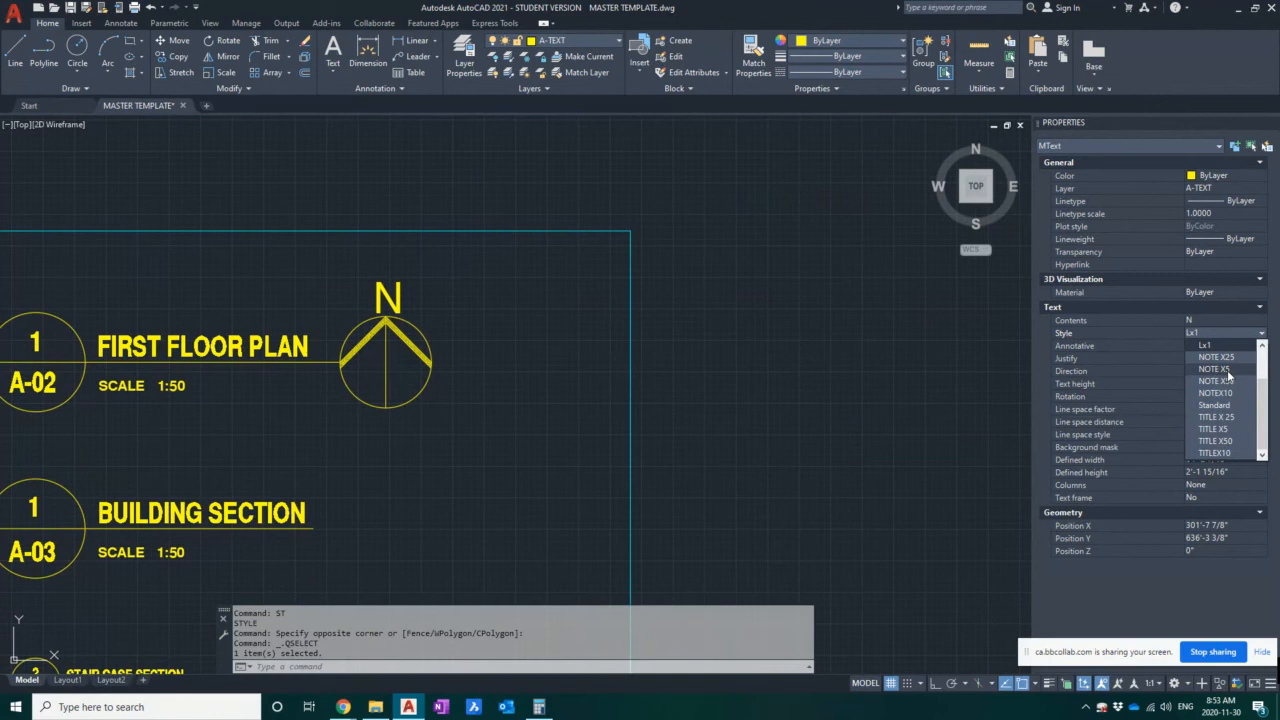
{"action": "left_click", "coordinate": [1227, 370]}
{"action": "scroll", "coordinate": [372, 392], "scroll_direction": "down", "scroll_amount": 5}
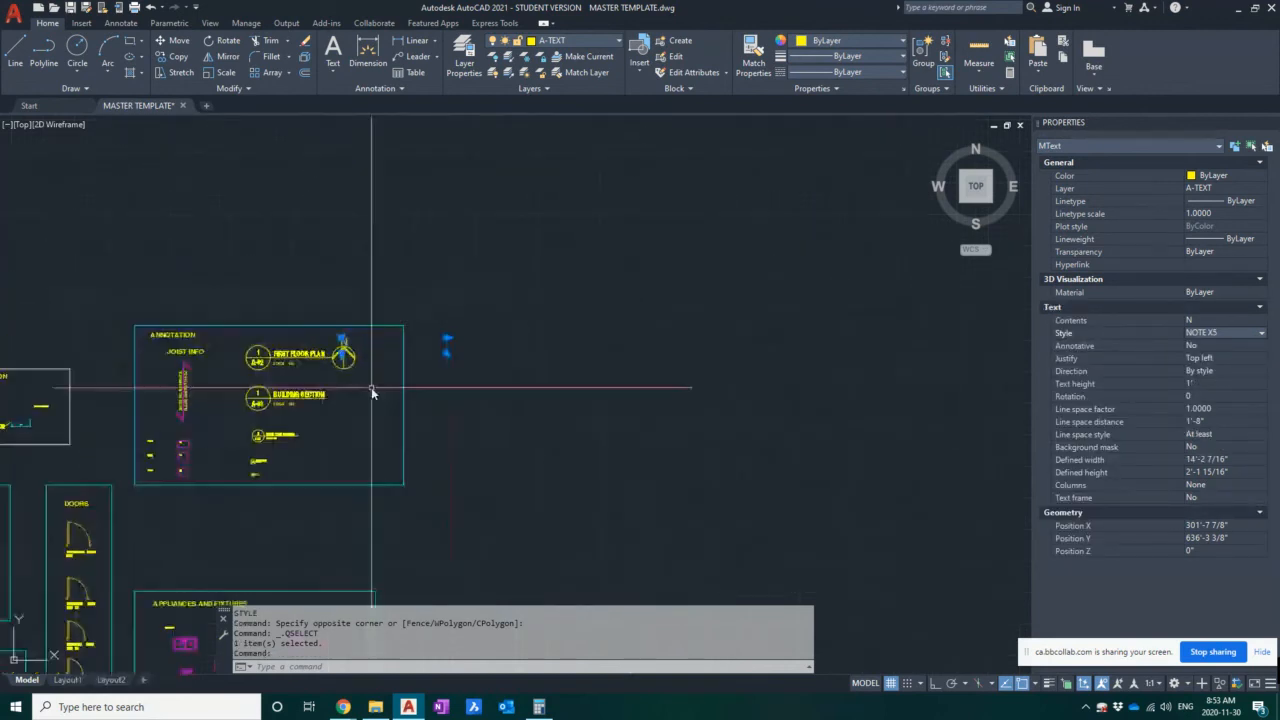
{"action": "mouse_move", "coordinate": [440, 403]}
{"action": "middle_mouse_down"}
{"action": "mouse_move", "coordinate": [575, 404]}
{"action": "mouse_move", "coordinate": [843, 190]}
{"action": "middle_mouse_up"}
{"action": "mouse_move", "coordinate": [793, 264]}
{"action": "middle_mouse_down"}
{"action": "mouse_move", "coordinate": [680, 325]}
{"action": "mouse_move", "coordinate": [648, 362]}
{"action": "middle_mouse_up"}
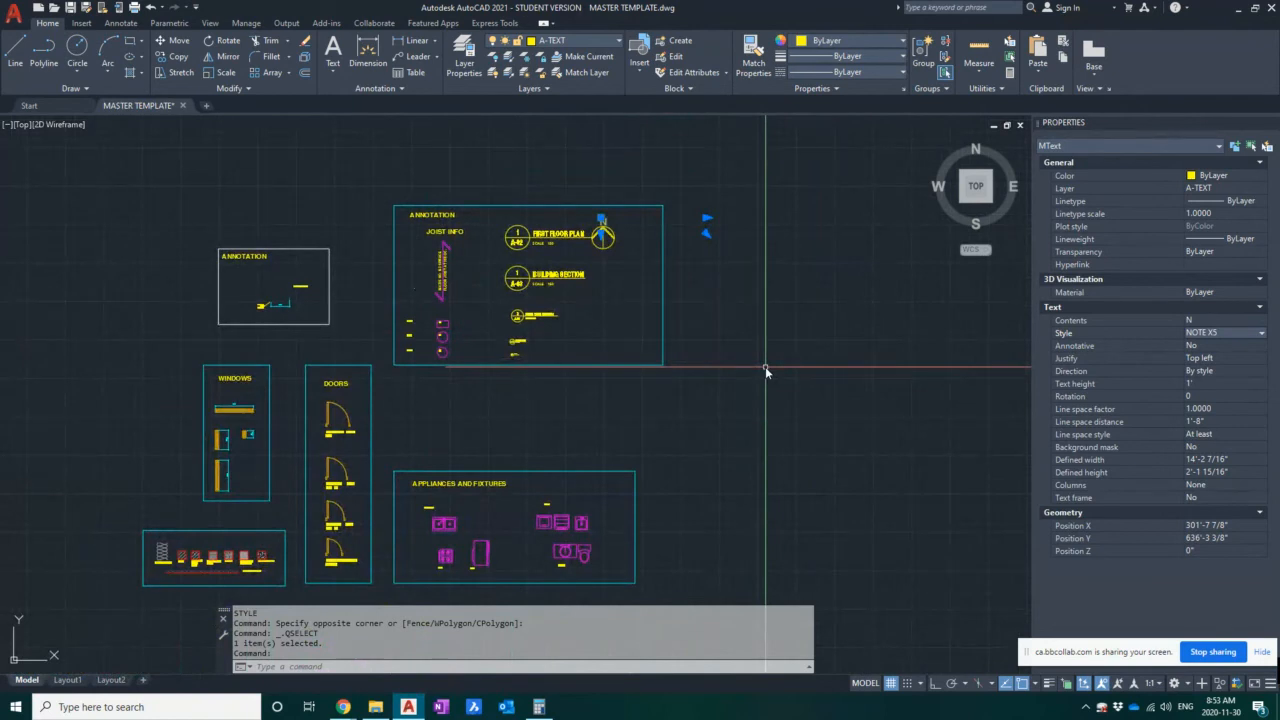
{"action": "key", "text": "Escape"}
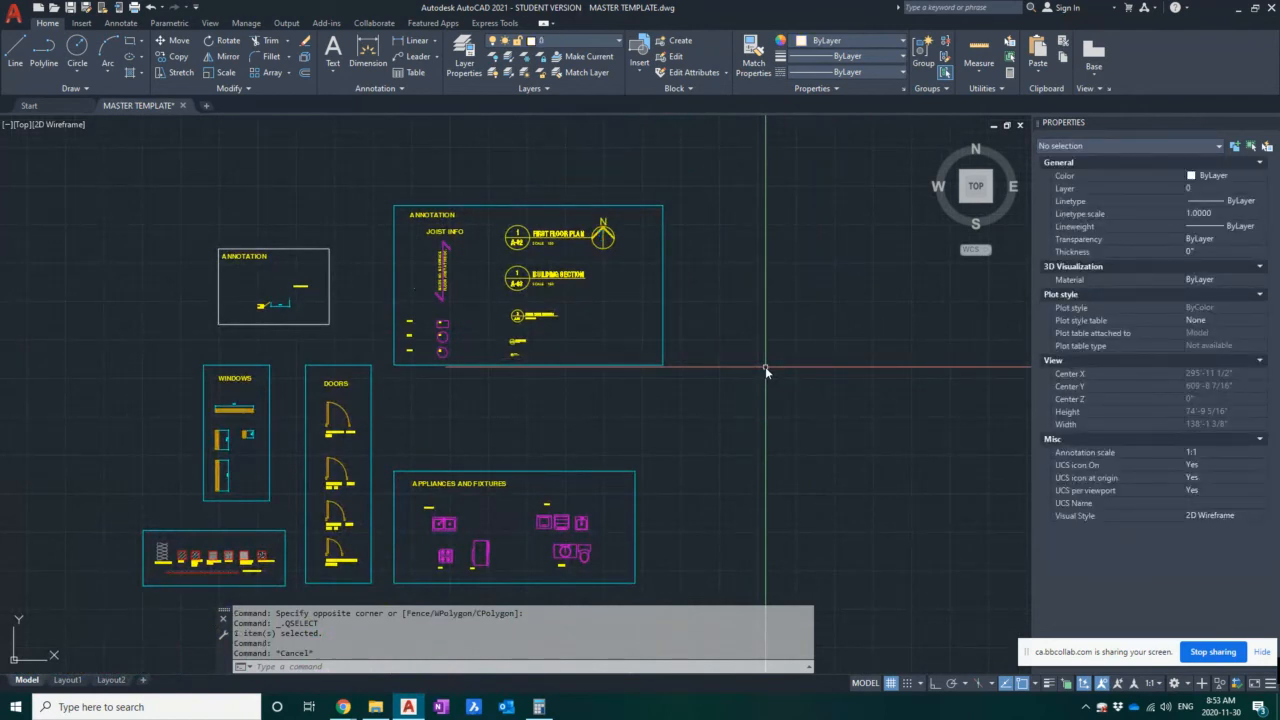
- Delete the Lx1 text style and close the text style settings
{"action": "type", "text": "st"}
{"action": "key", "text": "Return"}
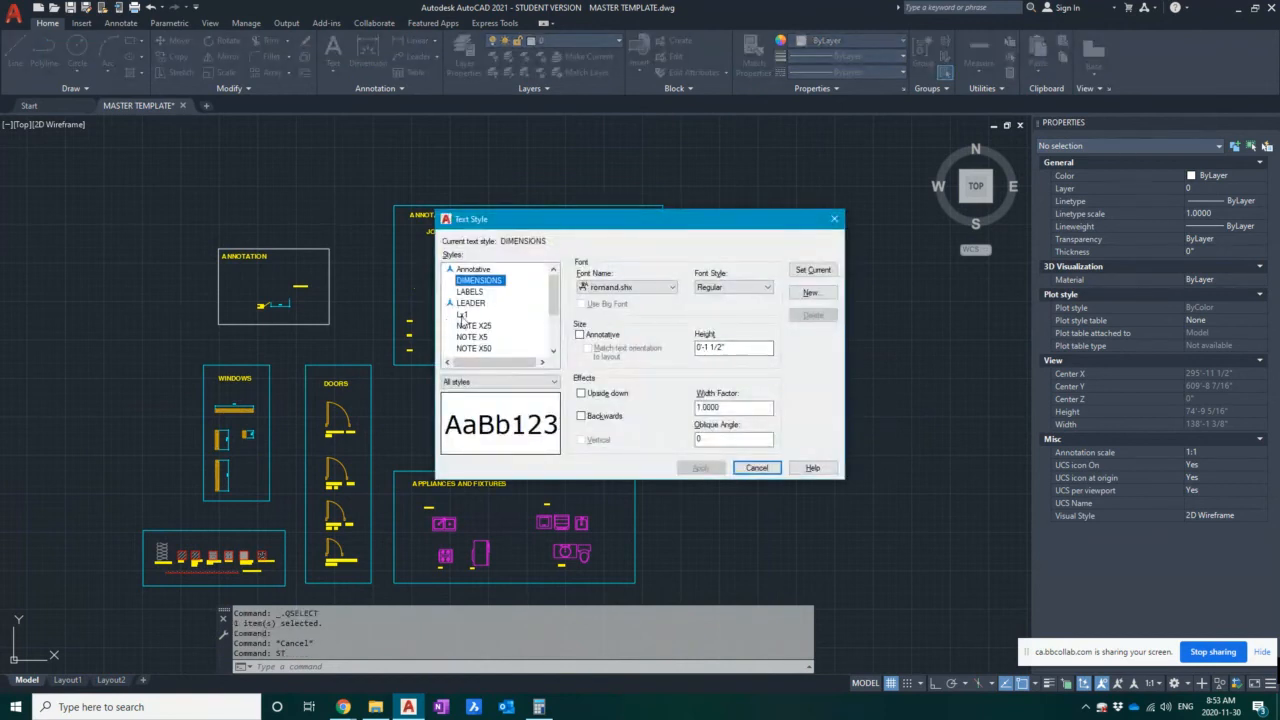
{"action": "left_click", "coordinate": [462, 314]}
{"action": "left_click", "coordinate": [813, 315]}
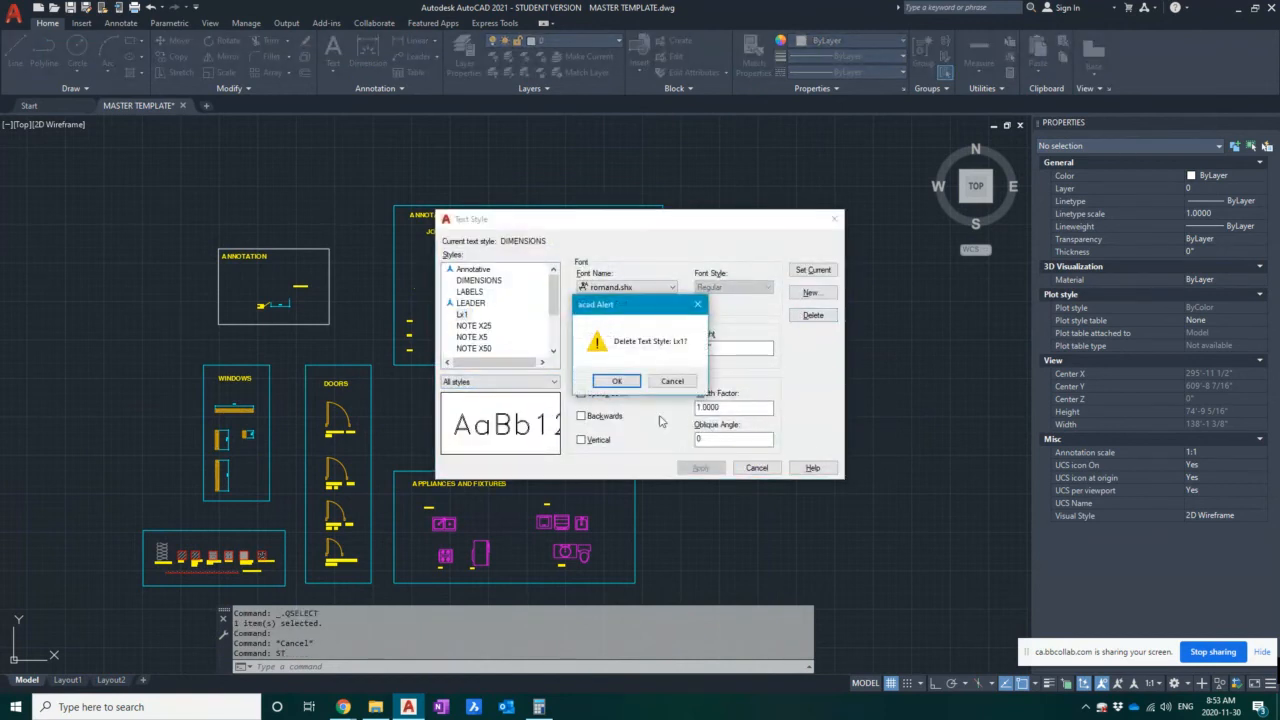
{"action": "left_click", "coordinate": [617, 381]}
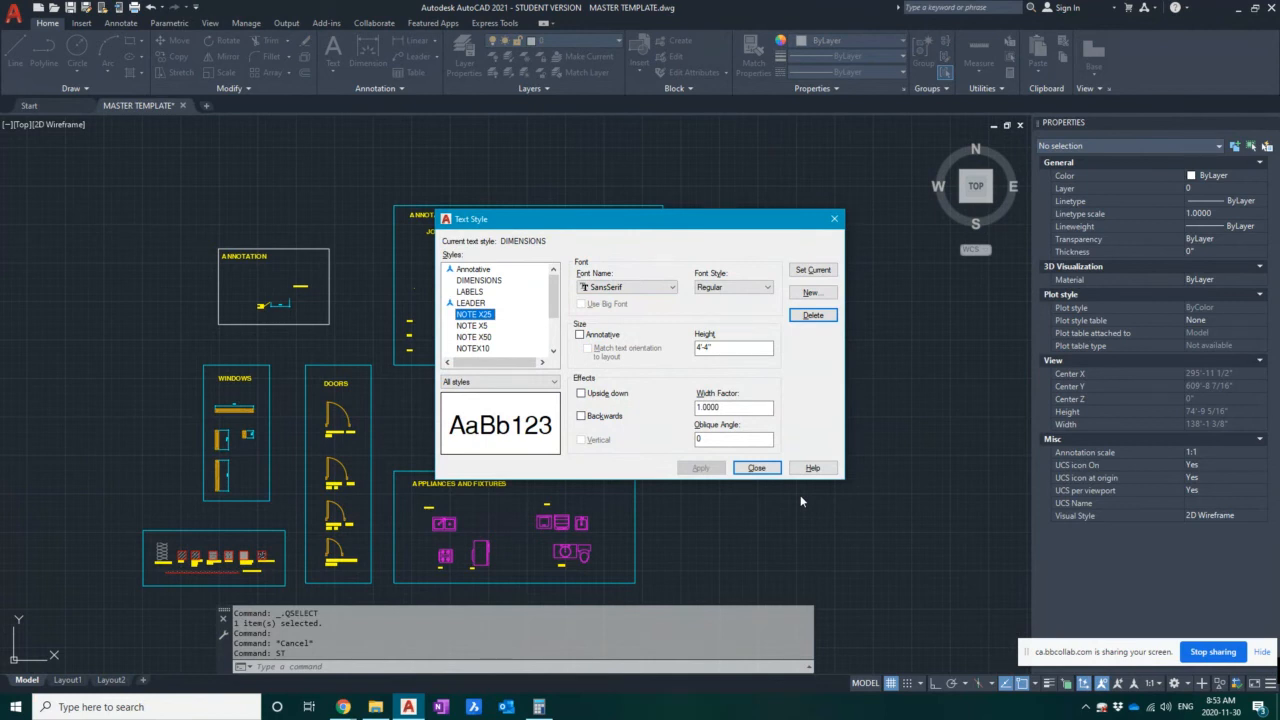
{"action": "left_click", "coordinate": [756, 468]}
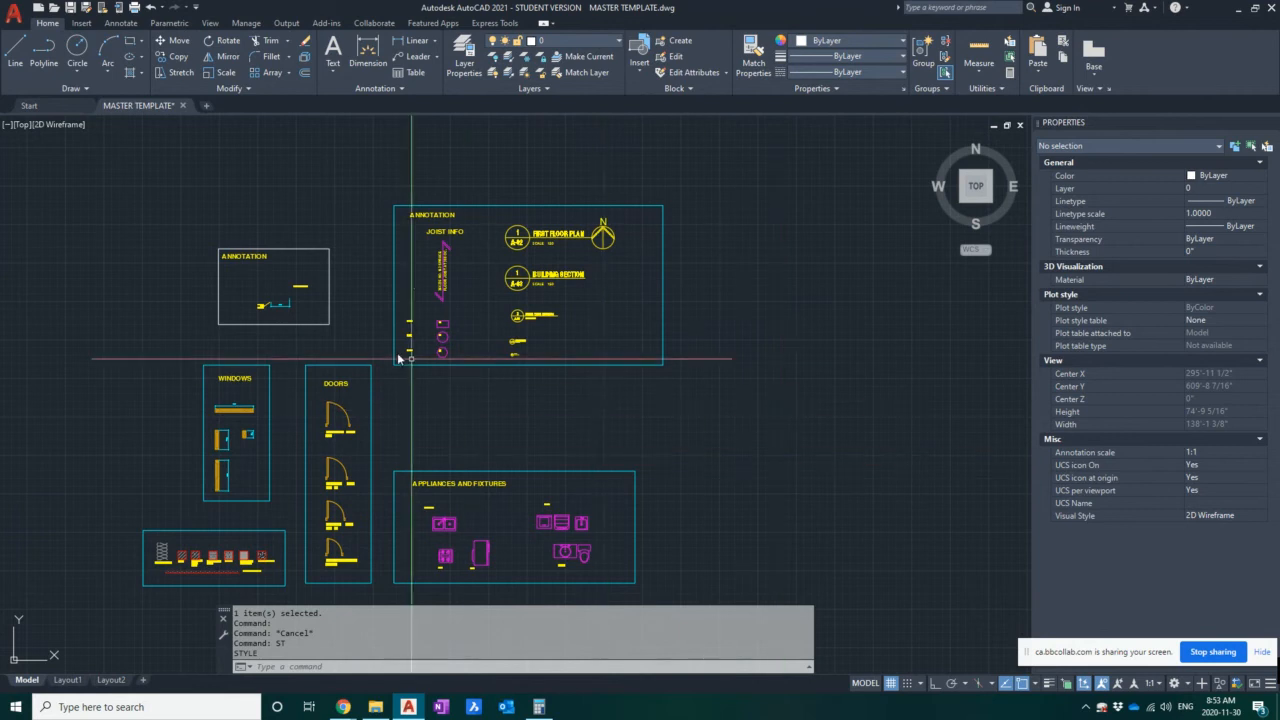
- Check the dimension style of the dimension in the small ANNOTATION frame and of the top window's dimension
{"action": "scroll", "coordinate": [298, 306], "scroll_direction": "up", "scroll_amount": 4}
{"action": "middle_click_drag", "start_coordinate": [278, 318], "coordinate": [380, 258]}
{"action": "left_click", "coordinate": [366, 248]}
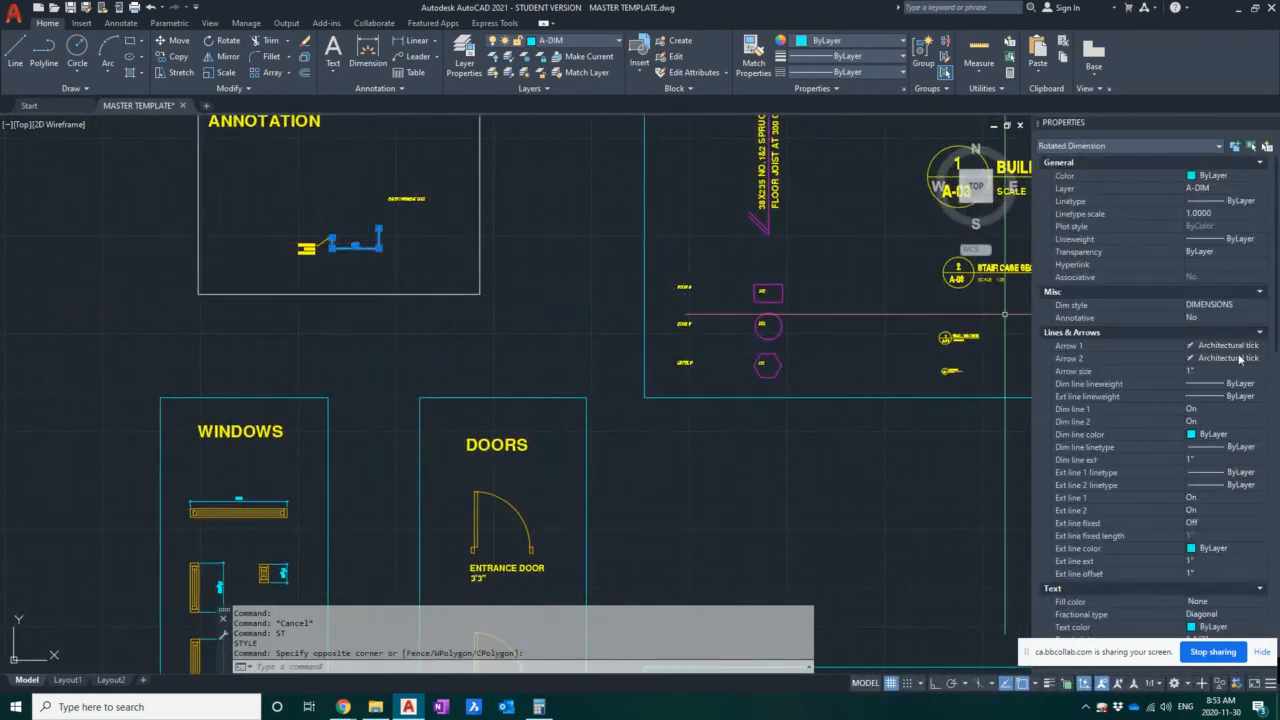
{"action": "key", "text": "Escape"}
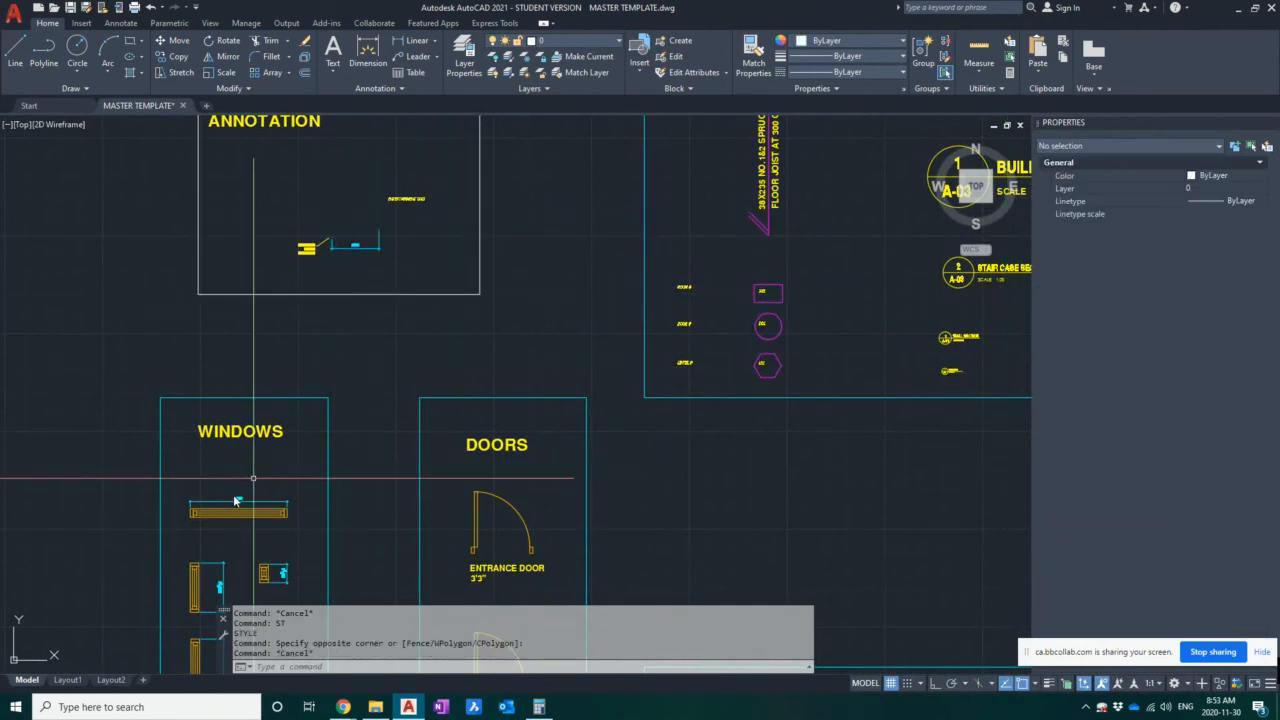
{"action": "left_click", "coordinate": [240, 505]}
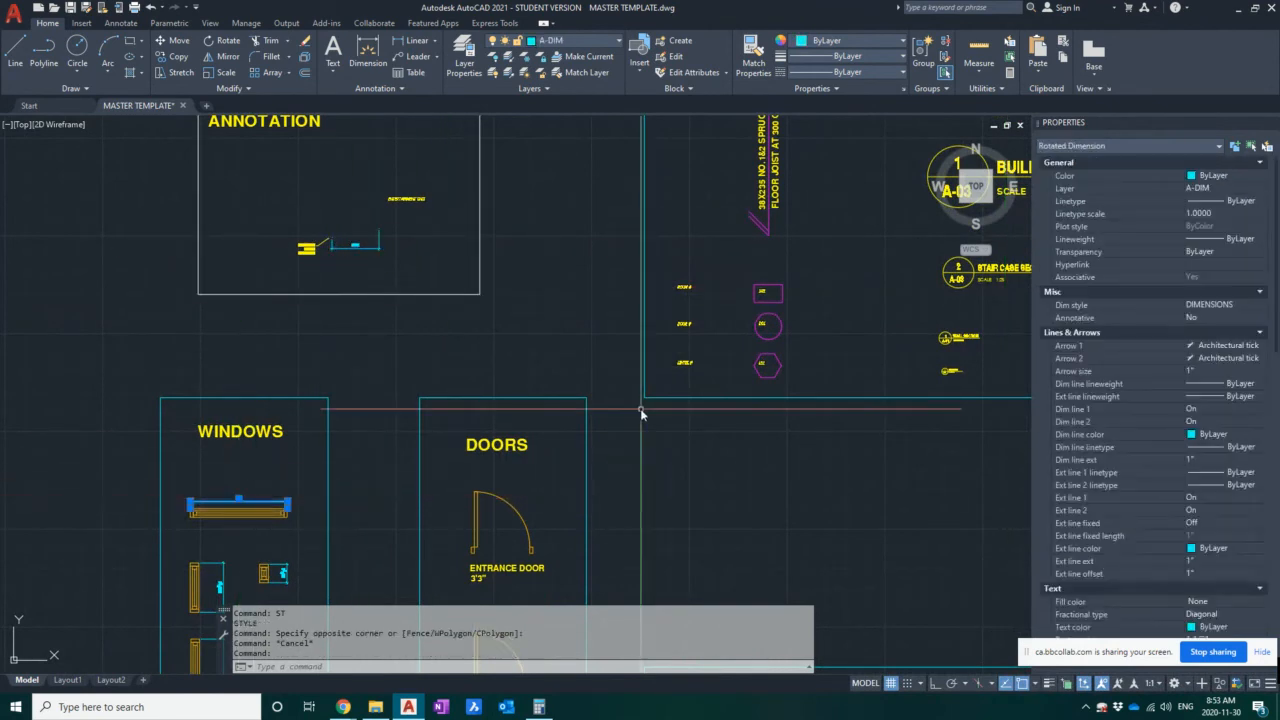
{"action": "key", "text": "Escape"}
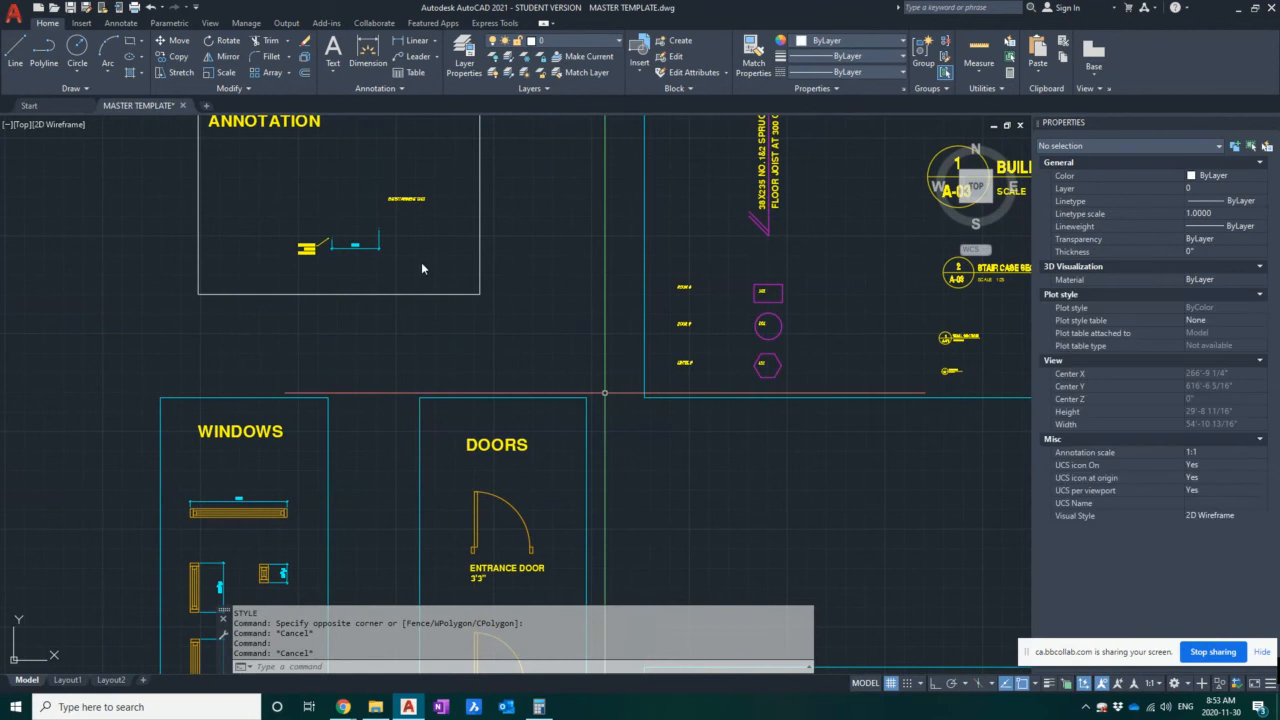
- Open the Dimension Style Manager and delete the DIM X10 dimension style
{"action": "scroll", "coordinate": [715, 308], "scroll_direction": "down", "scroll_amount": 4}
{"action": "middle_click_drag", "start_coordinate": [715, 304], "coordinate": [483, 276]}
{"action": "middle_click_drag", "start_coordinate": [747, 338], "coordinate": [700, 382]}
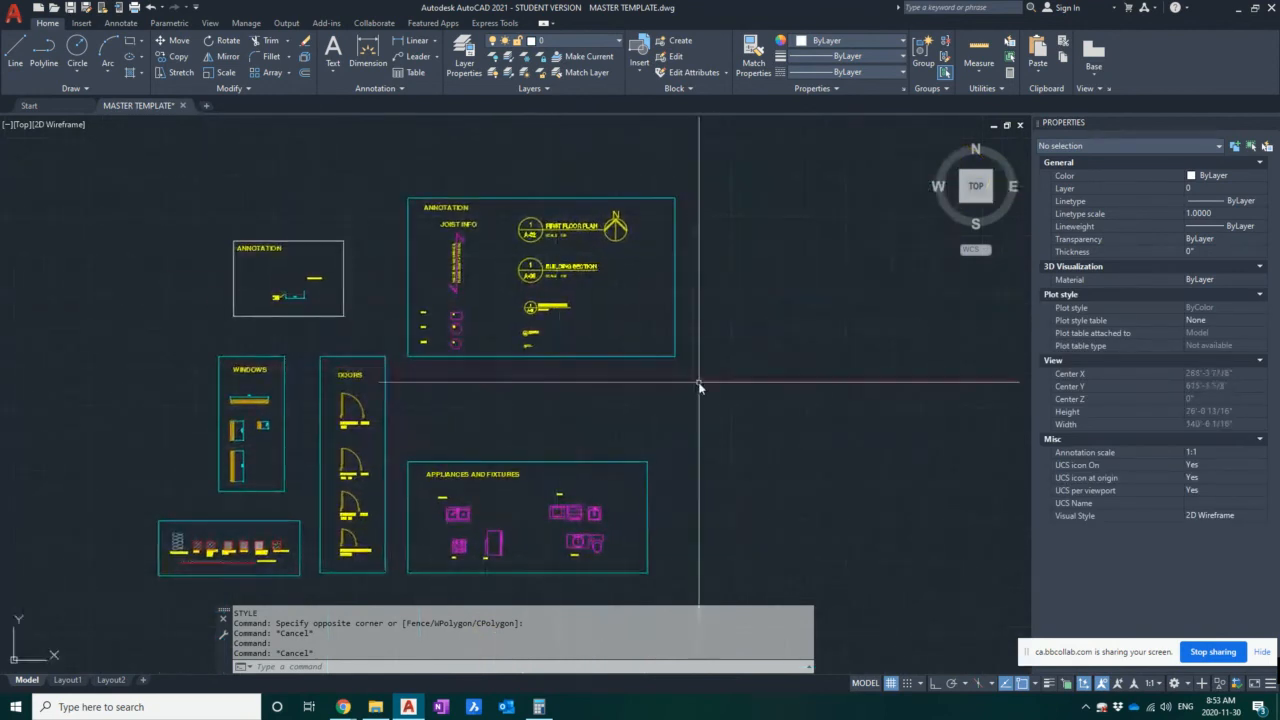
{"action": "key", "text": "Escape"}
{"action": "key", "text": "Escape"}
{"action": "key", "text": "Escape"}
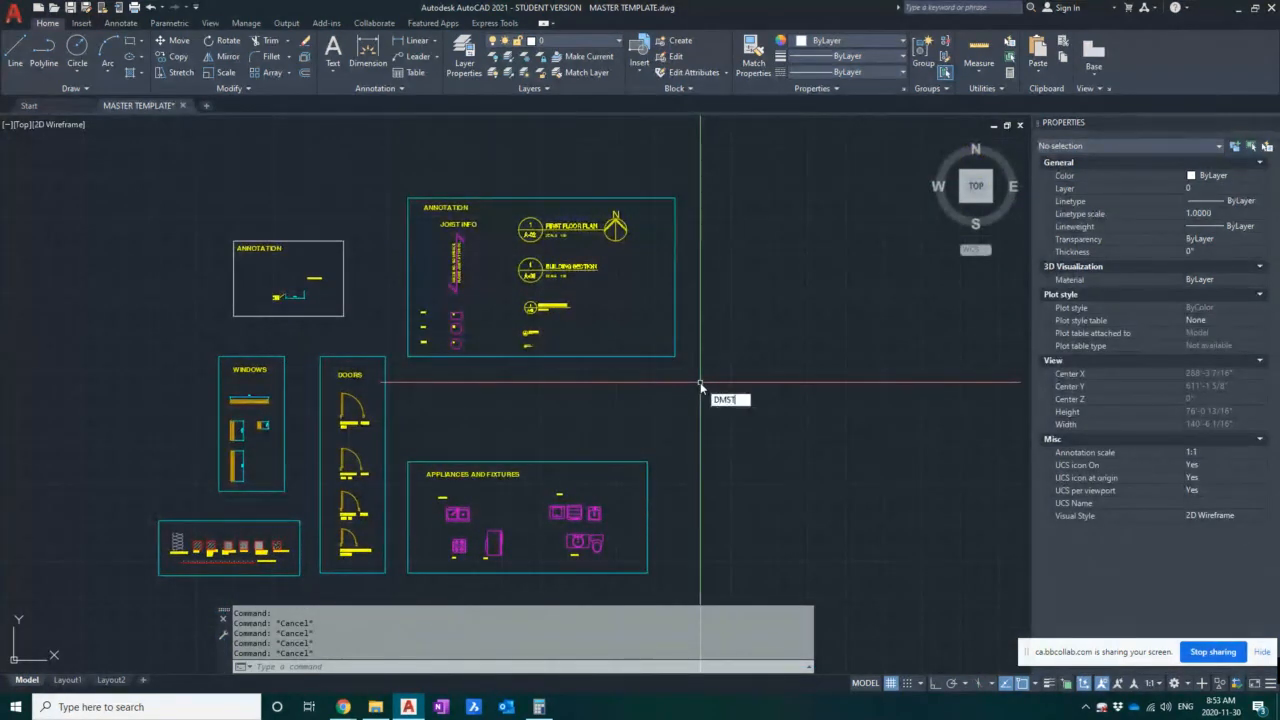
{"action": "type", "text": "DIMST"}
{"action": "key", "text": "Return"}
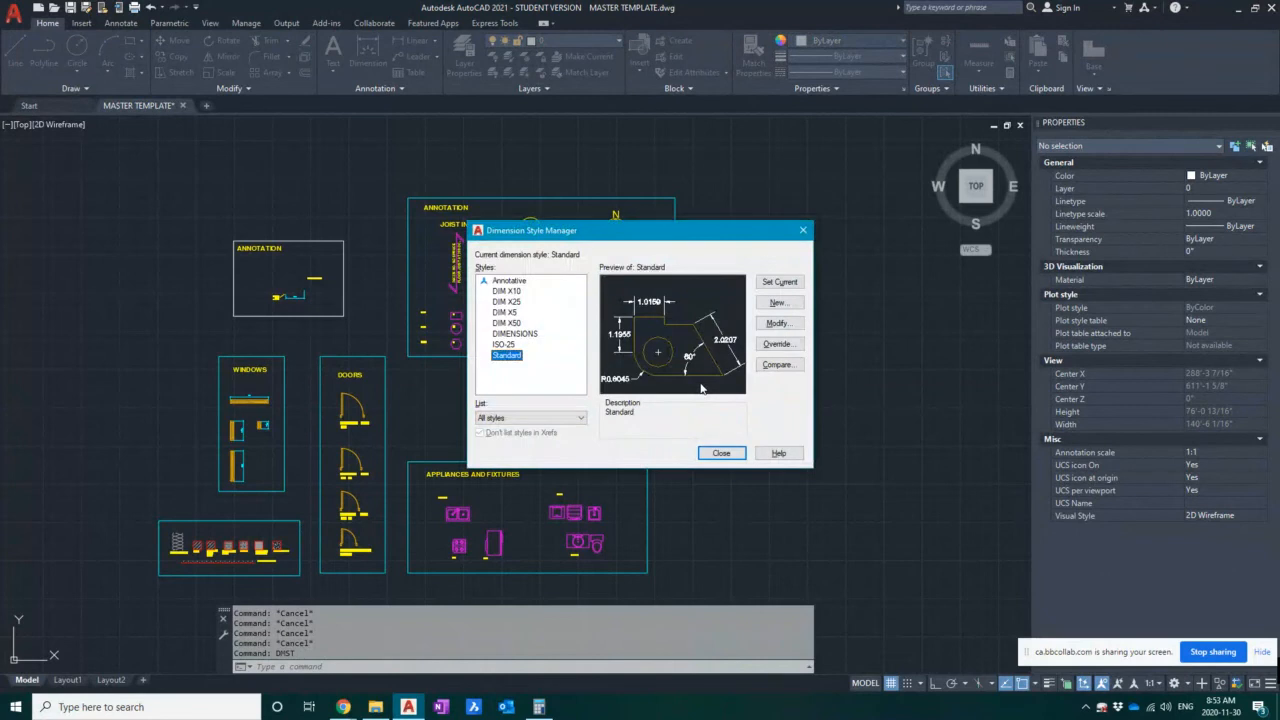
{"action": "left_click", "coordinate": [518, 334]}
{"action": "left_click", "coordinate": [515, 291]}
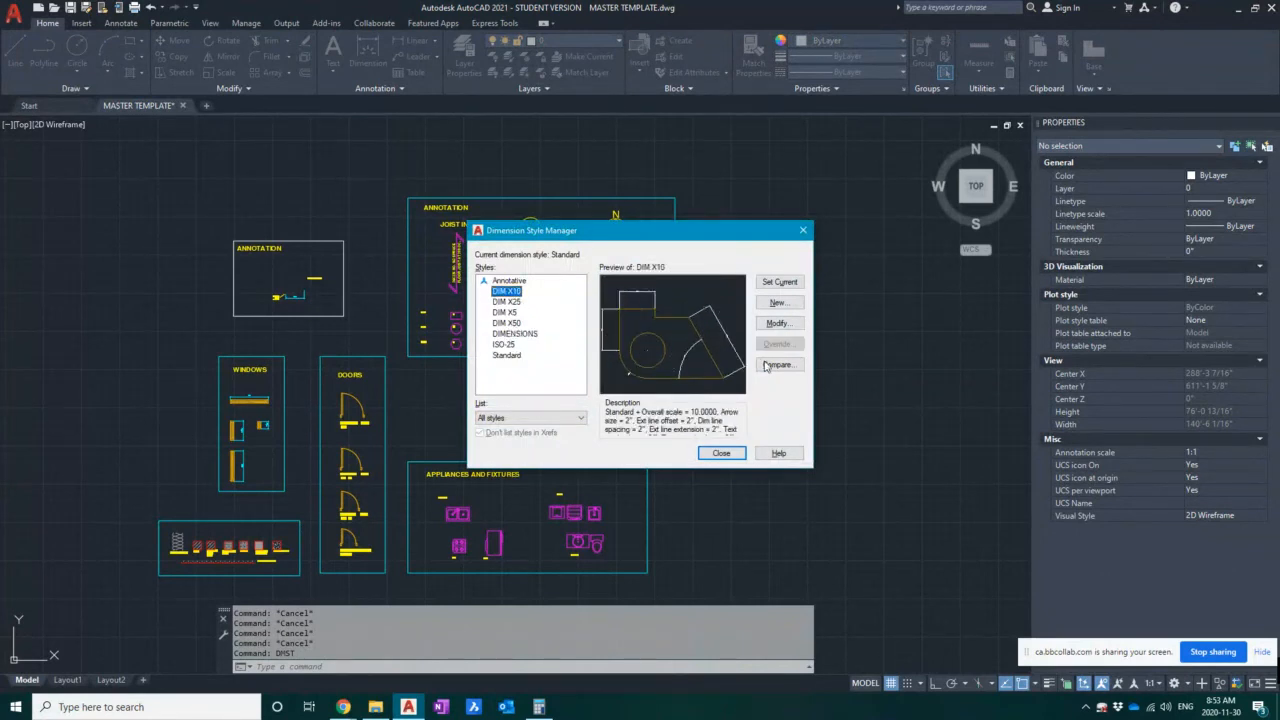
{"action": "right_click", "coordinate": [516, 292]}
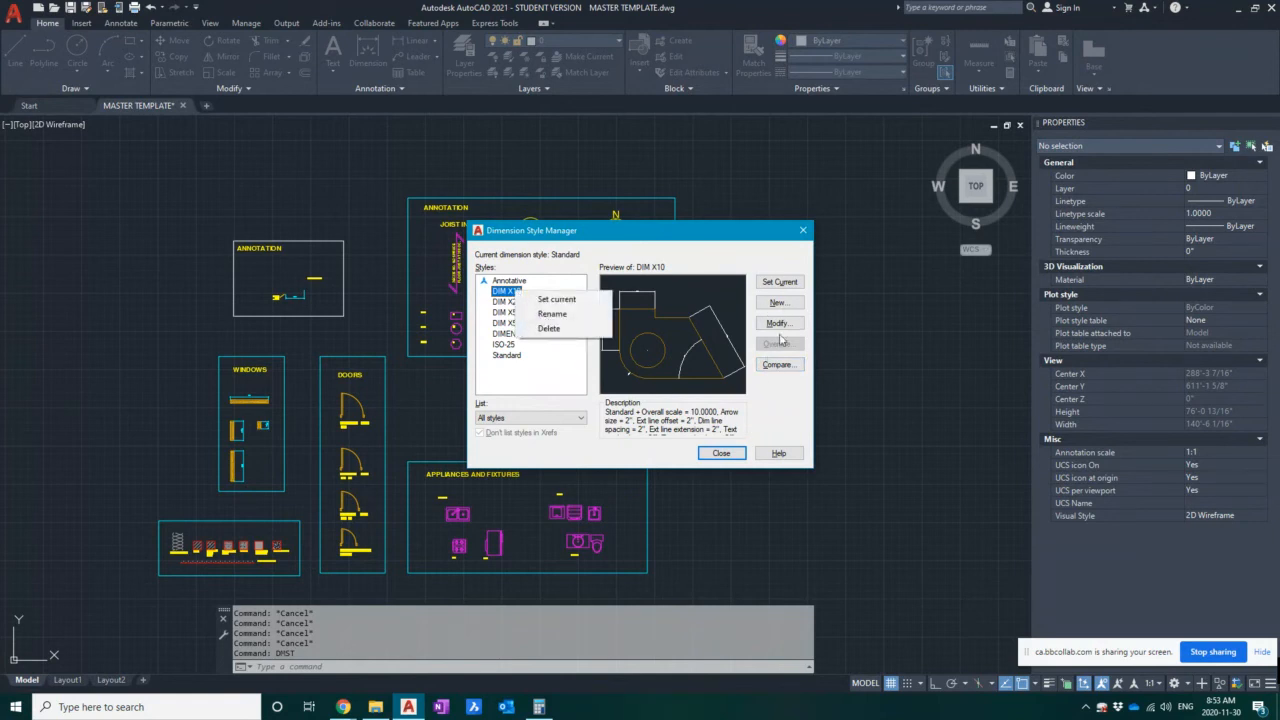
{"action": "left_click", "coordinate": [563, 331]}
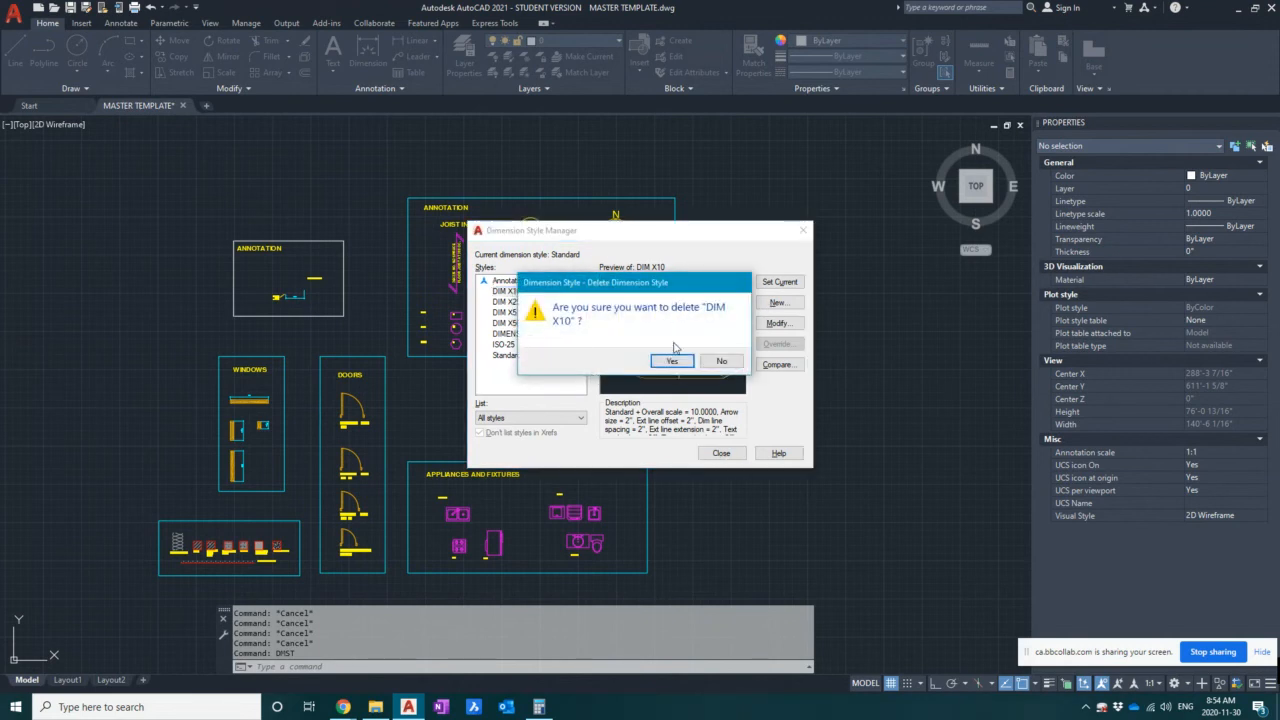
{"action": "left_click", "coordinate": [672, 362]}
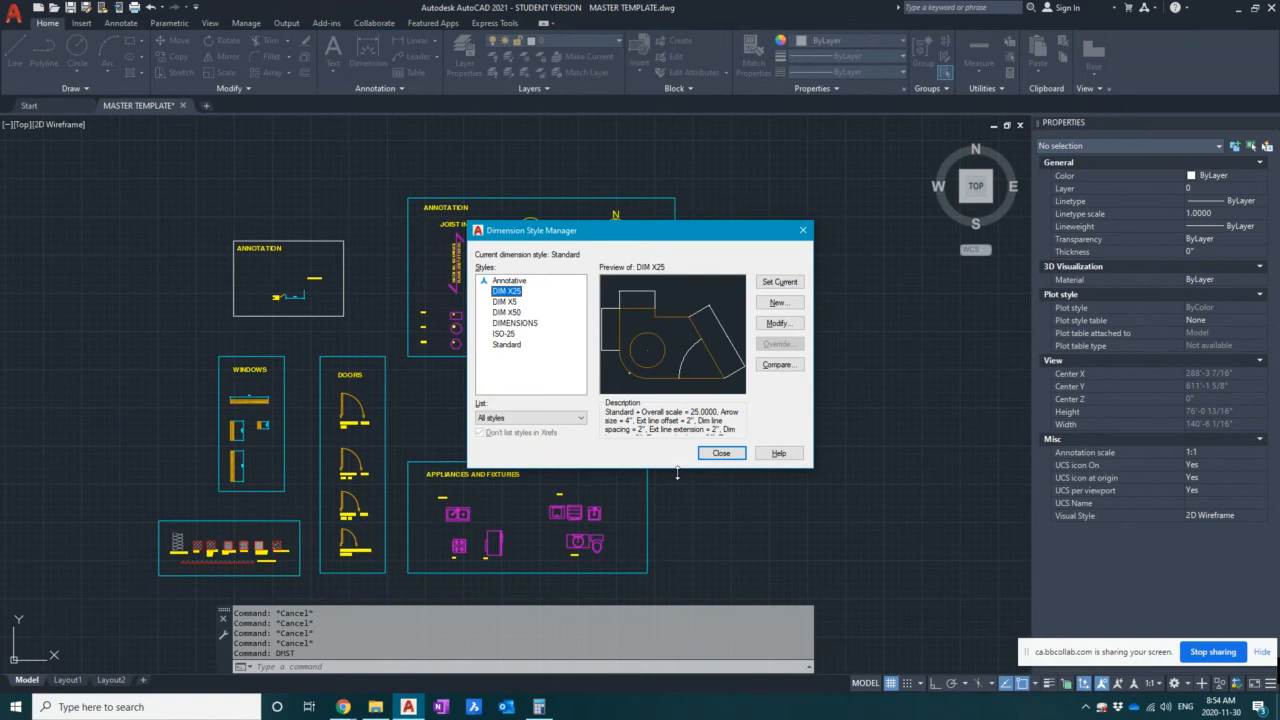
- Delete the DIM X25, DIM X5 and DIM X50 dimension styles
{"action": "right_click", "coordinate": [526, 294]}
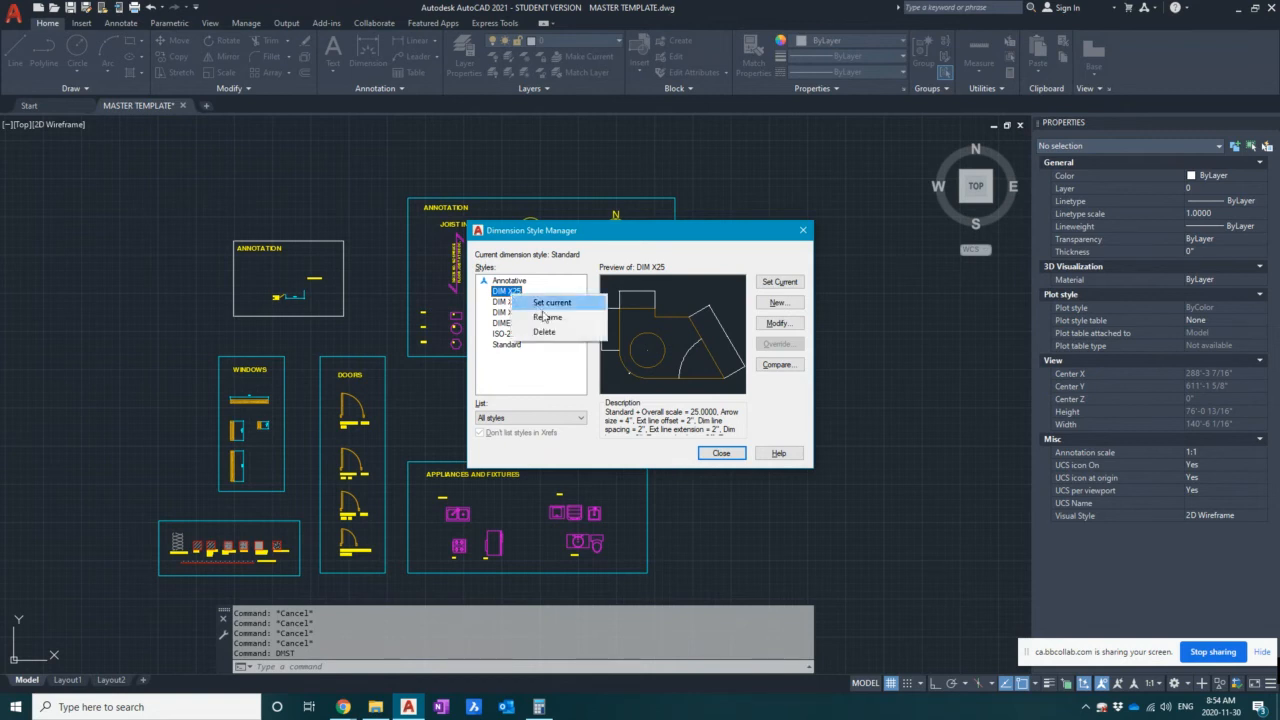
{"action": "left_click", "coordinate": [544, 332]}
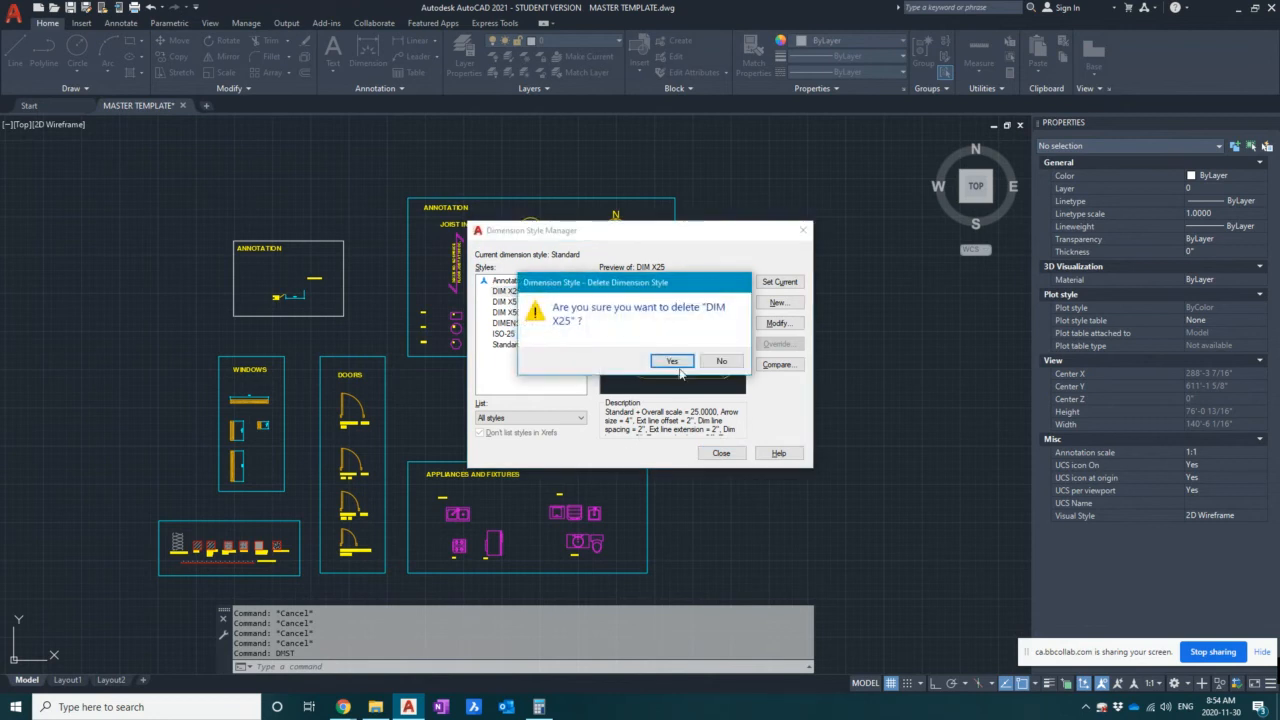
{"action": "left_click", "coordinate": [665, 365]}
{"action": "right_click", "coordinate": [522, 291]}
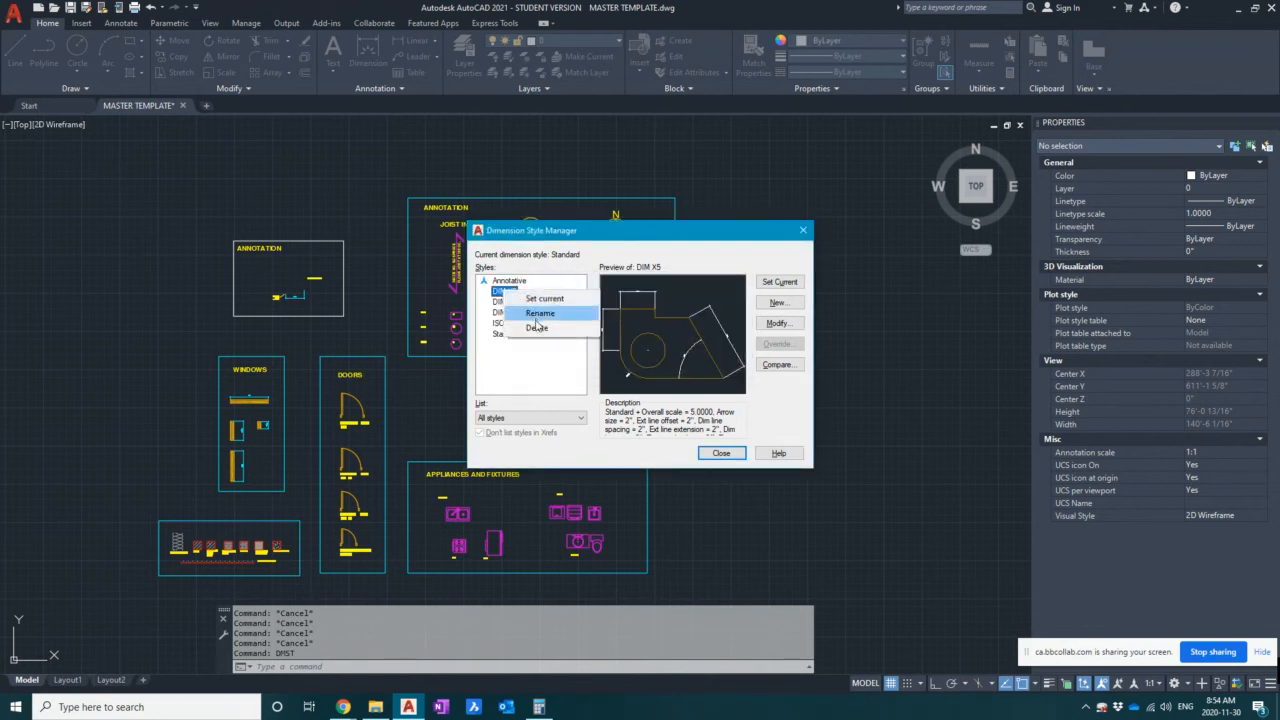
{"action": "left_click", "coordinate": [544, 330]}
{"action": "left_click", "coordinate": [672, 361]}
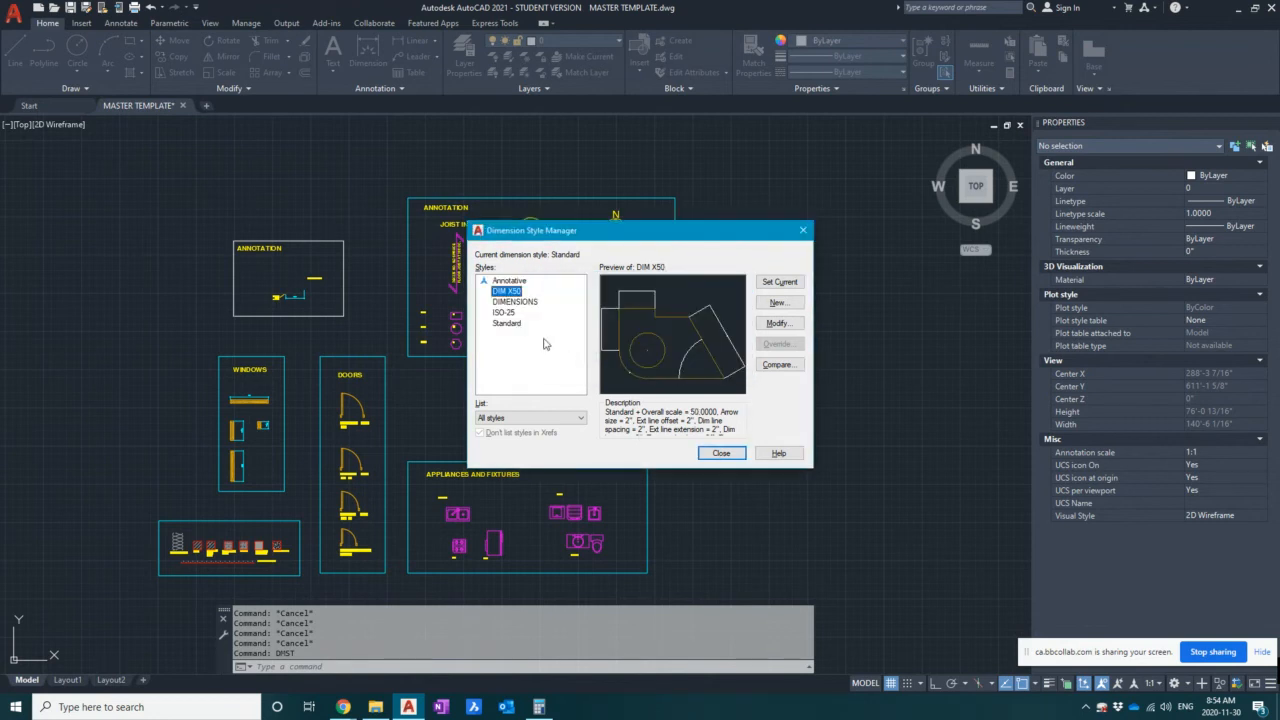
{"action": "right_click", "coordinate": [512, 291]}
{"action": "left_click", "coordinate": [573, 331]}
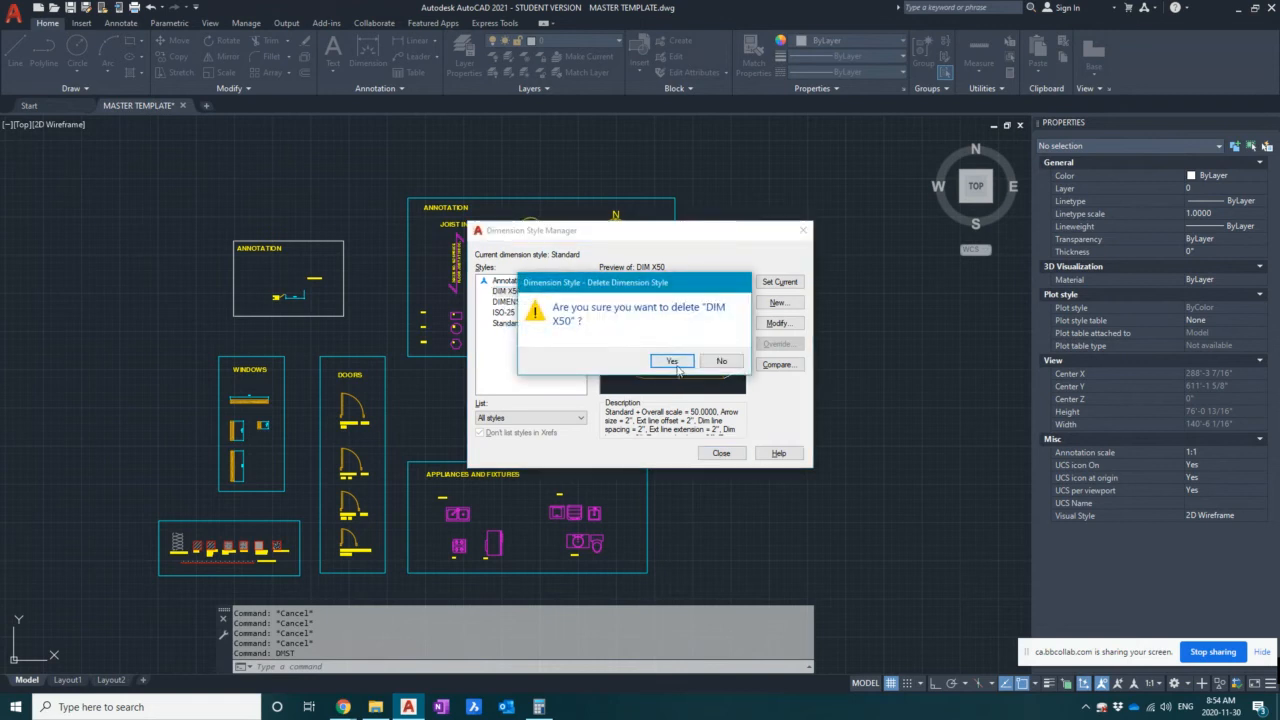
{"action": "left_click", "coordinate": [665, 363]}
- Check whether the DIMENSIONS dimension style can be deleted and close the Dimension Style Manager
{"action": "right_click", "coordinate": [521, 293]}
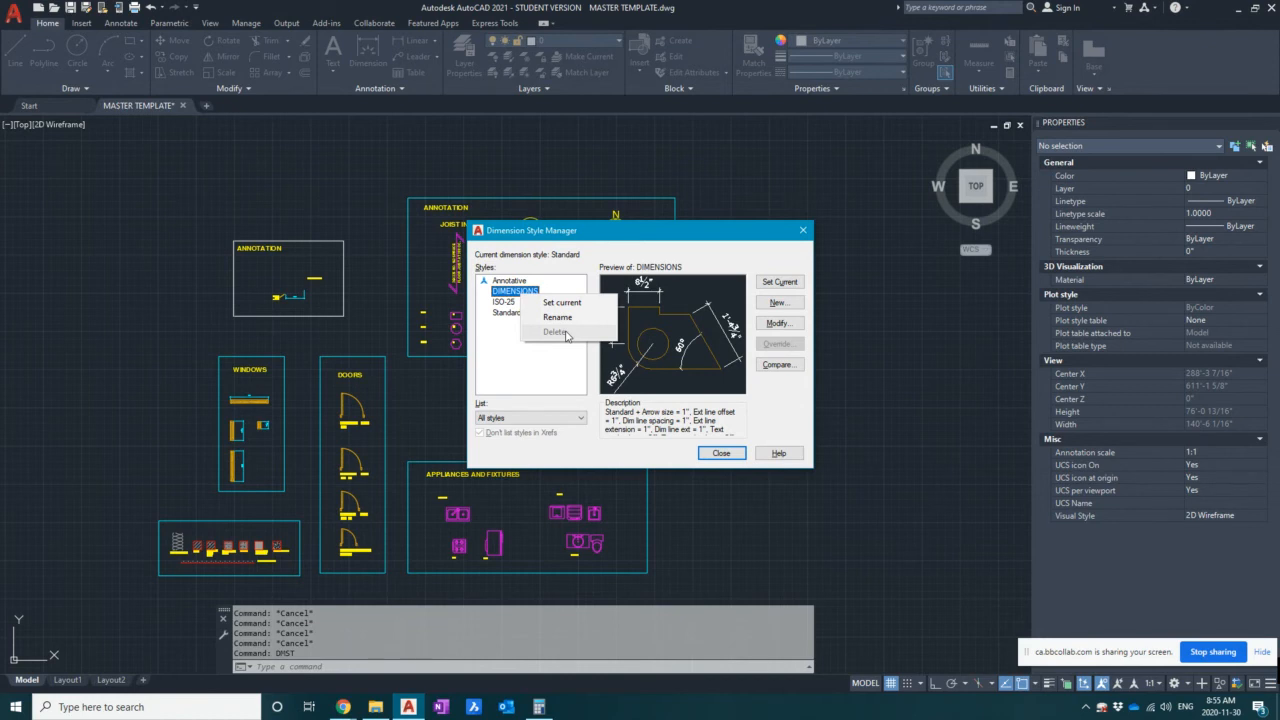
{"action": "left_click", "coordinate": [550, 368]}
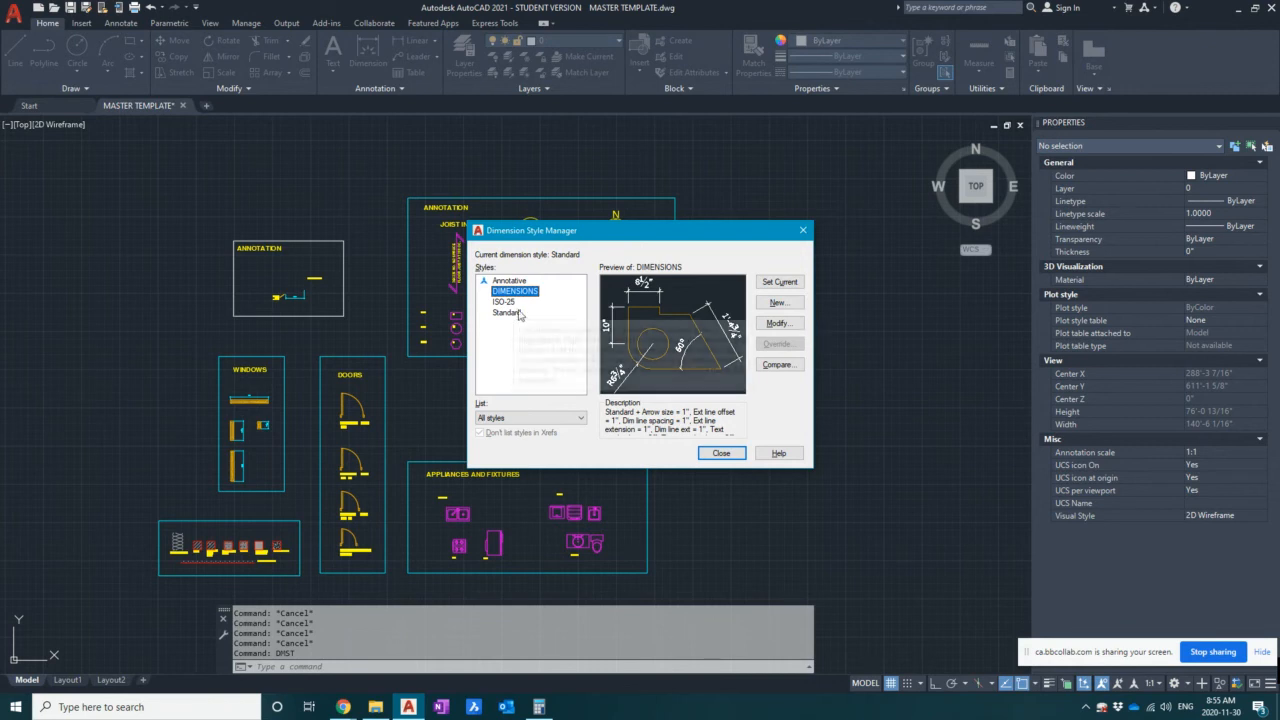
{"action": "left_click", "coordinate": [722, 452]}
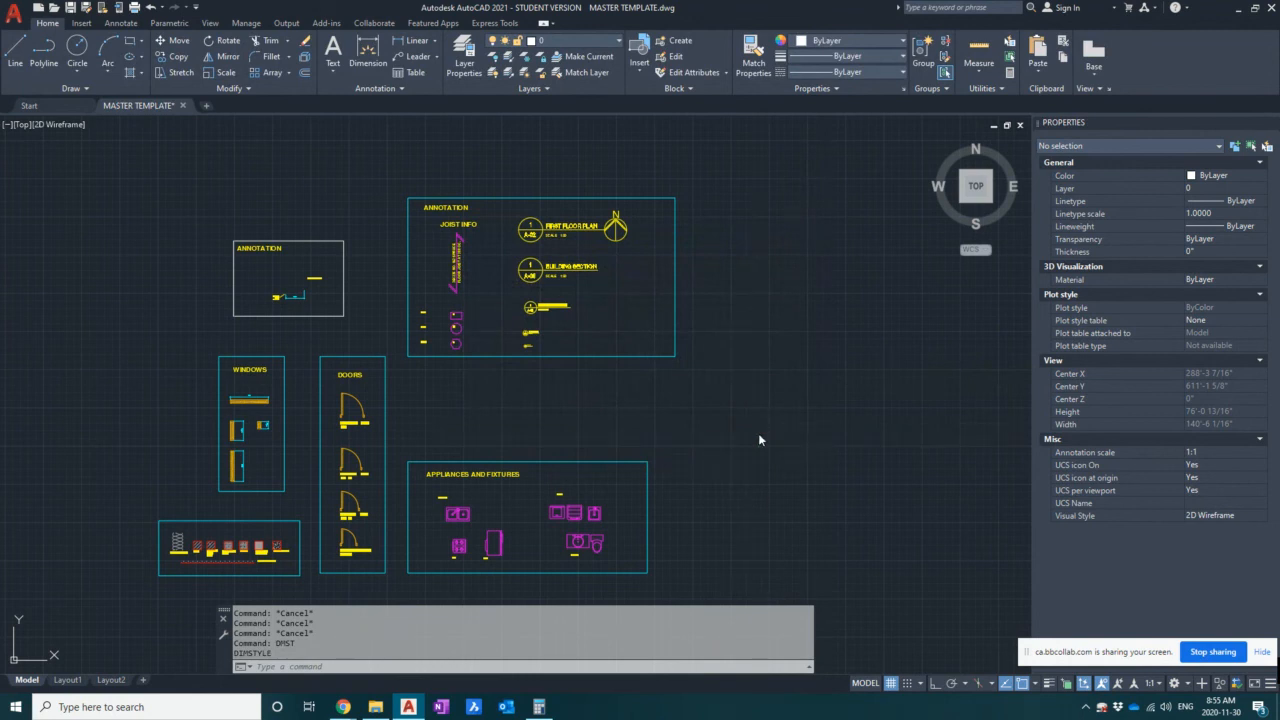
- Try to delete the NOTE X25 and NOTE X5 text styles and close the text style settings
{"action": "type", "text": "st"}
{"action": "key", "text": "Return"}
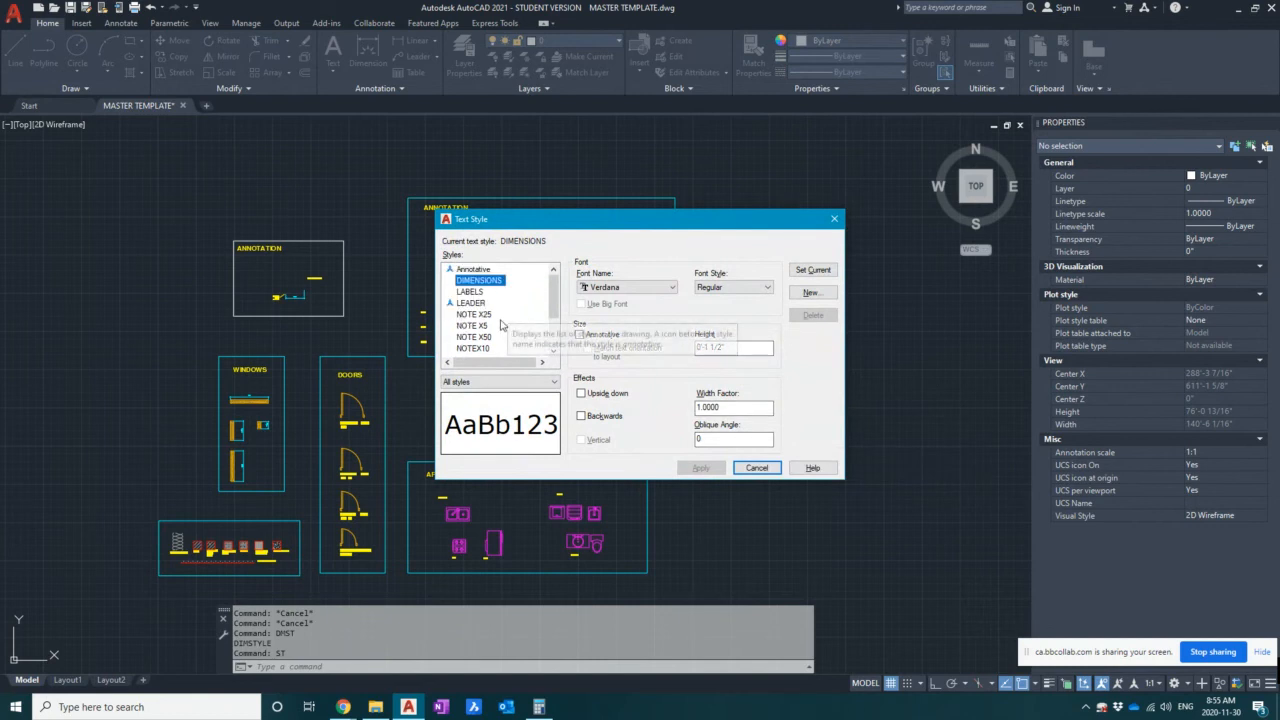
{"action": "scroll", "coordinate": [496, 325], "scroll_direction": "down", "scroll_amount": 2}
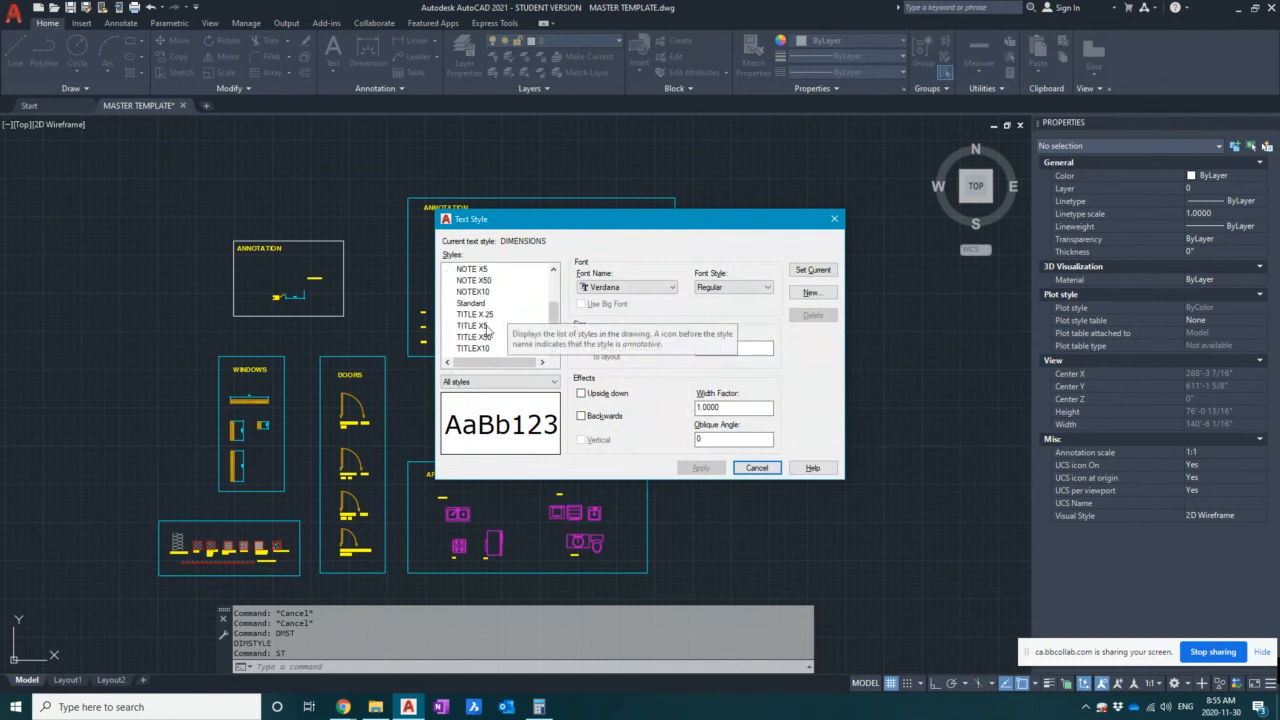
{"action": "scroll", "coordinate": [488, 330], "scroll_direction": "up", "scroll_amount": 2}
{"action": "left_click", "coordinate": [494, 316]}
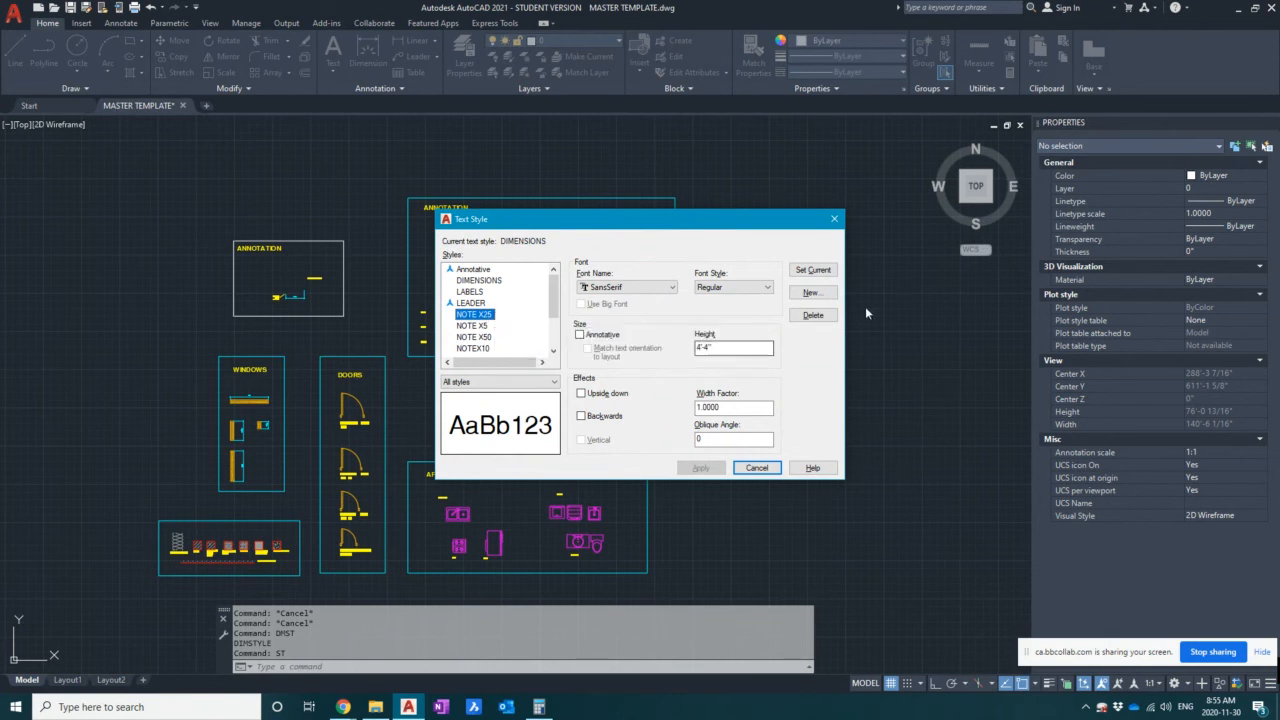
{"action": "left_click", "coordinate": [833, 315]}
{"action": "left_click", "coordinate": [685, 379]}
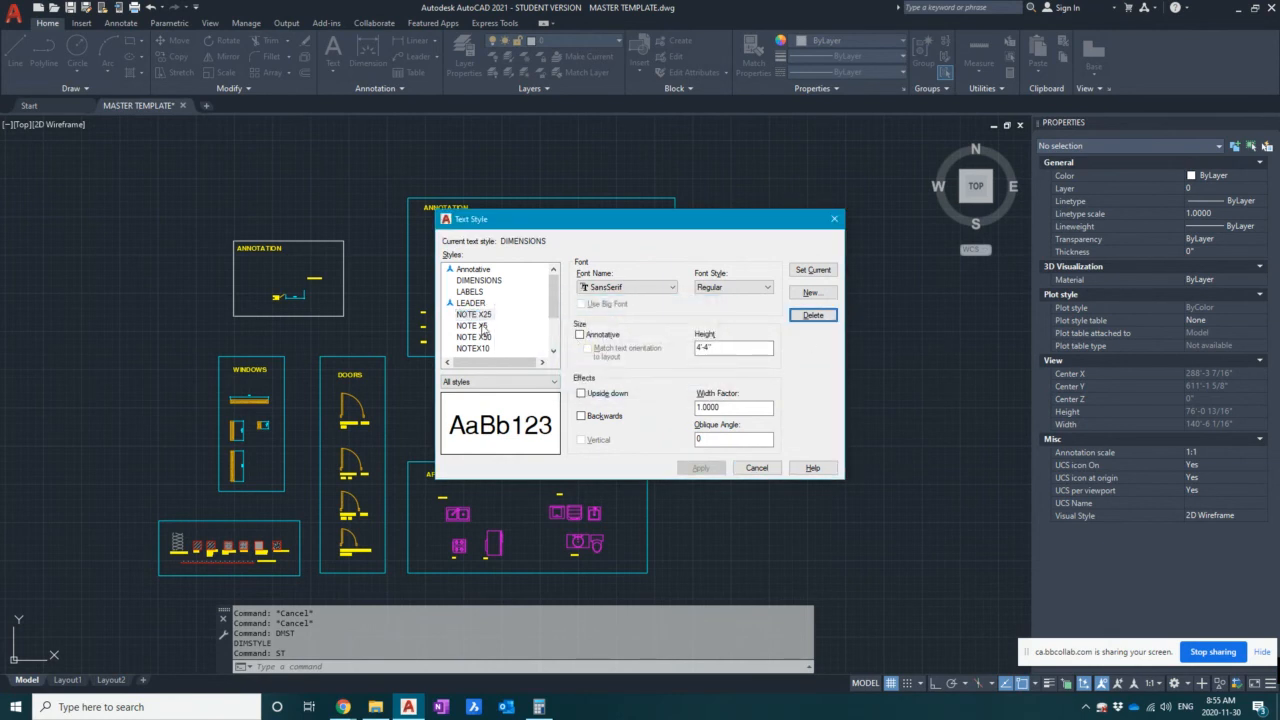
{"action": "left_click", "coordinate": [474, 326]}
{"action": "left_click", "coordinate": [814, 317]}
{"action": "left_click", "coordinate": [678, 380]}
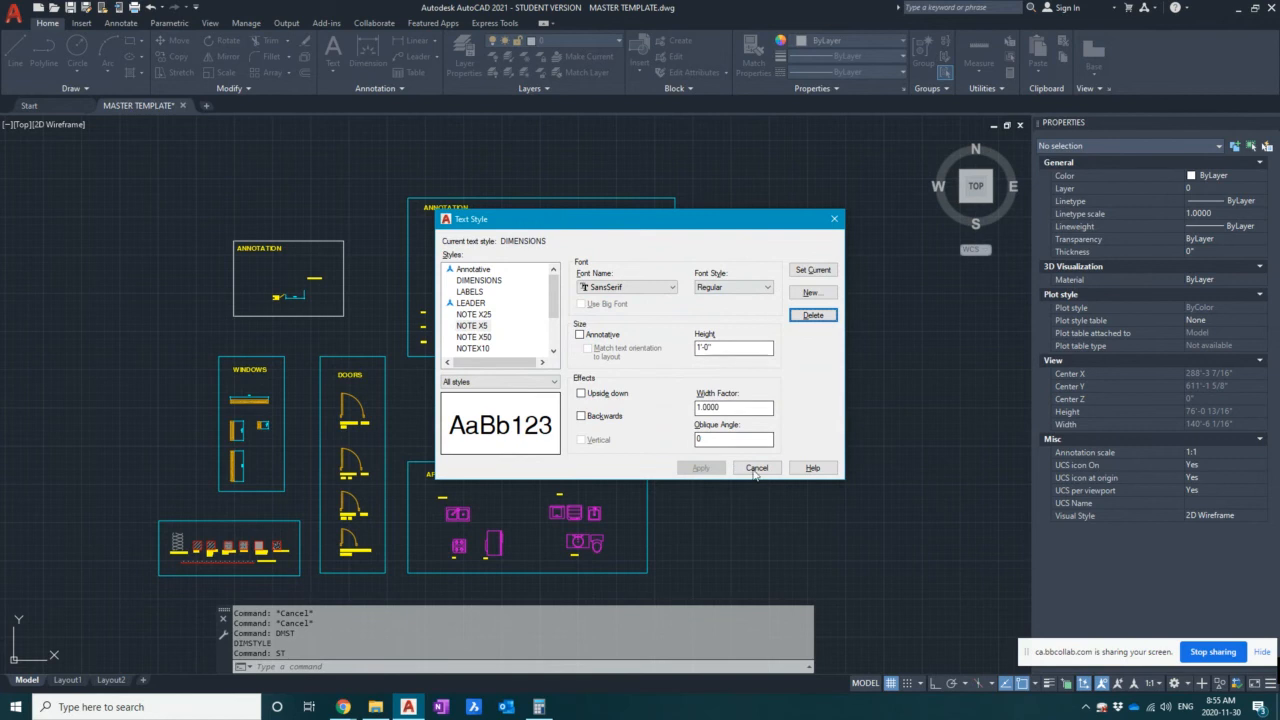
{"action": "left_click", "coordinate": [757, 468]}
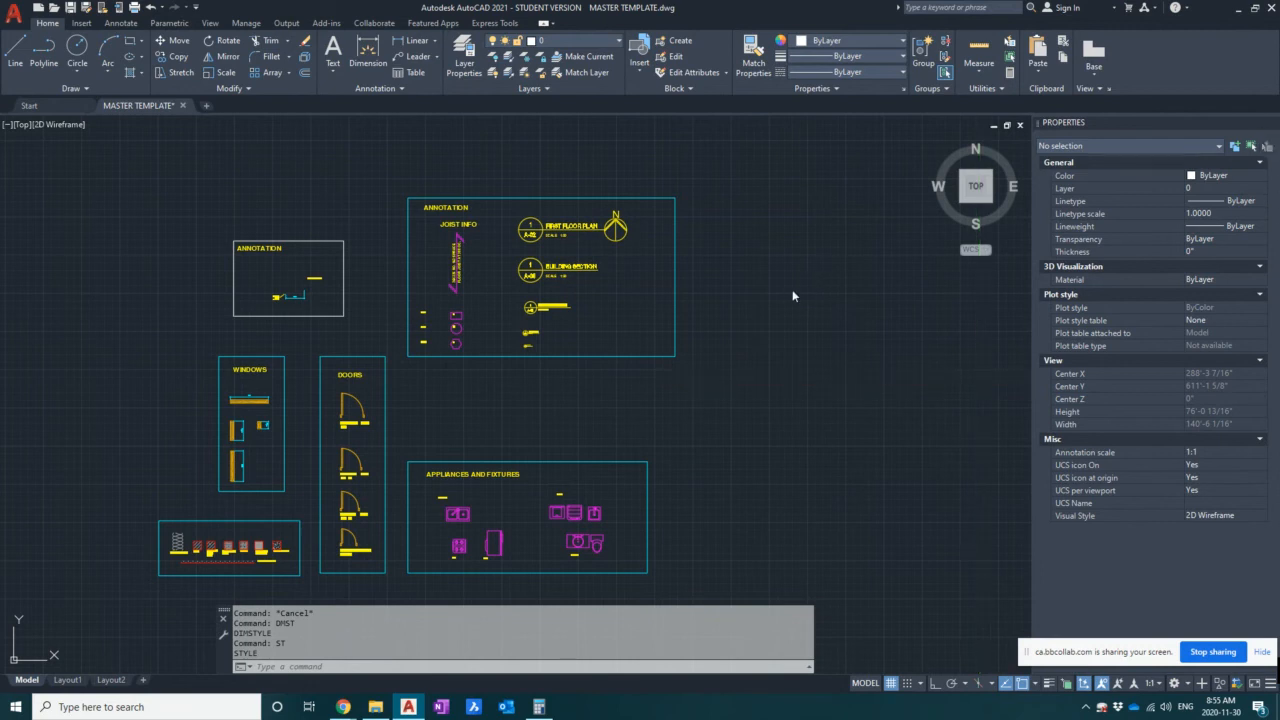
{"action": "left_click", "coordinate": [790, 224]}
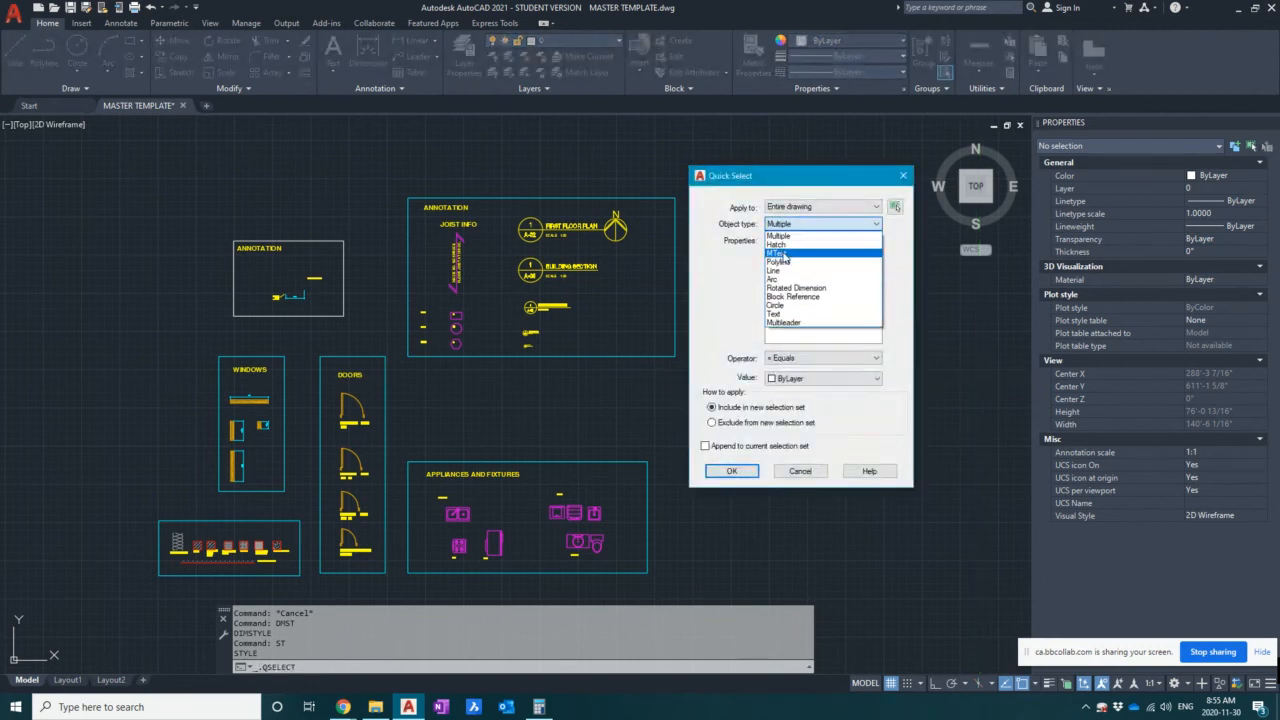
{"action": "left_click", "coordinate": [778, 253]}
{"action": "left_click", "coordinate": [783, 226]}
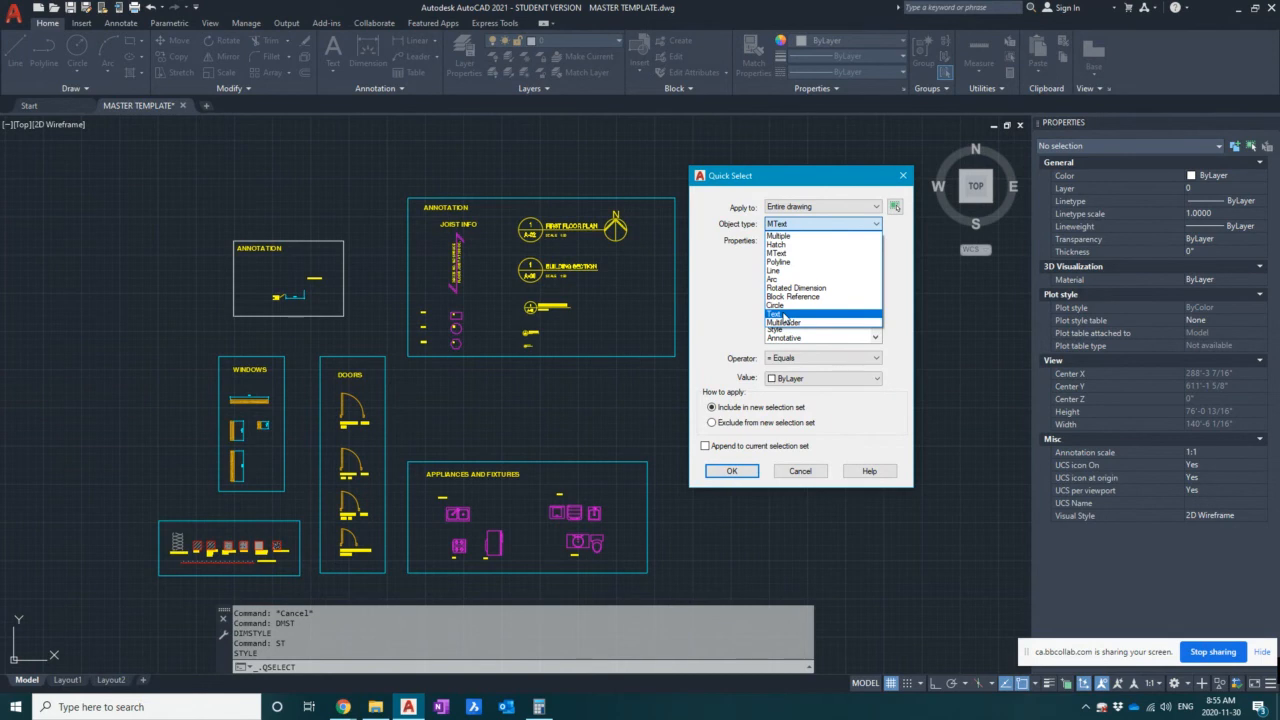
{"action": "left_click", "coordinate": [811, 259]}
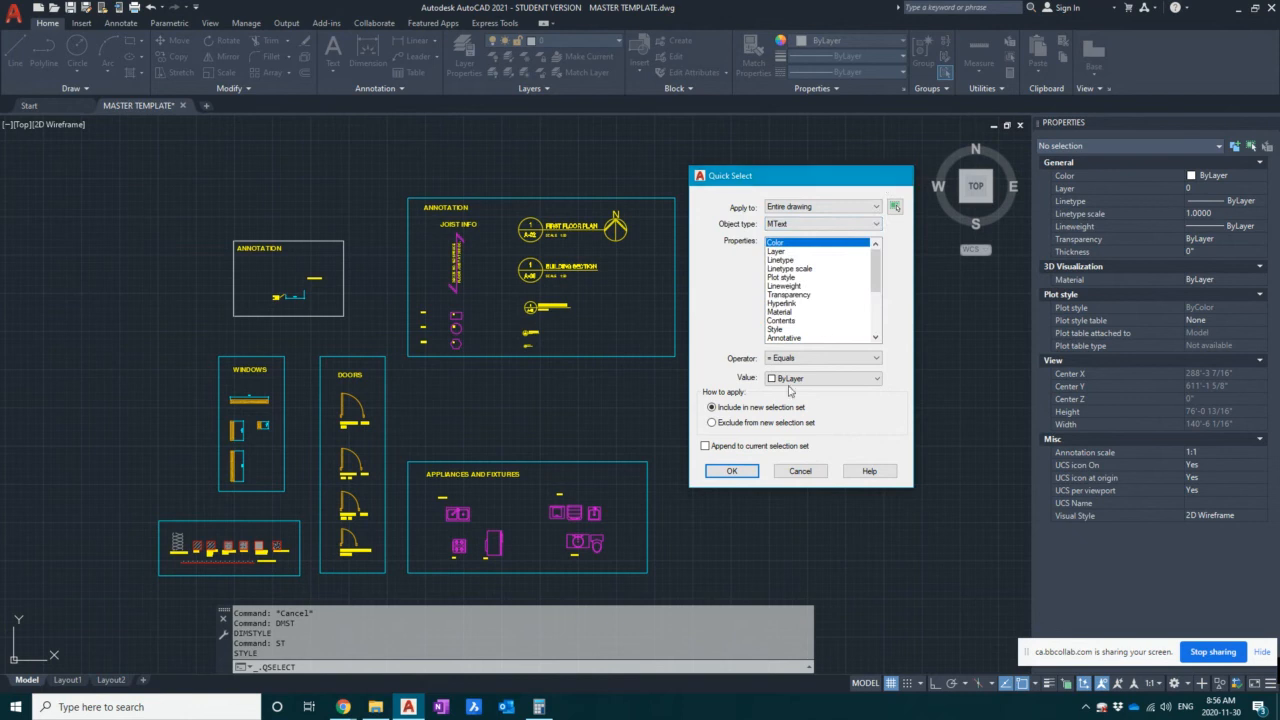
{"action": "left_click", "coordinate": [903, 175]}
{"action": "left_click", "coordinate": [736, 387]}
{"action": "key", "text": "Escape"}
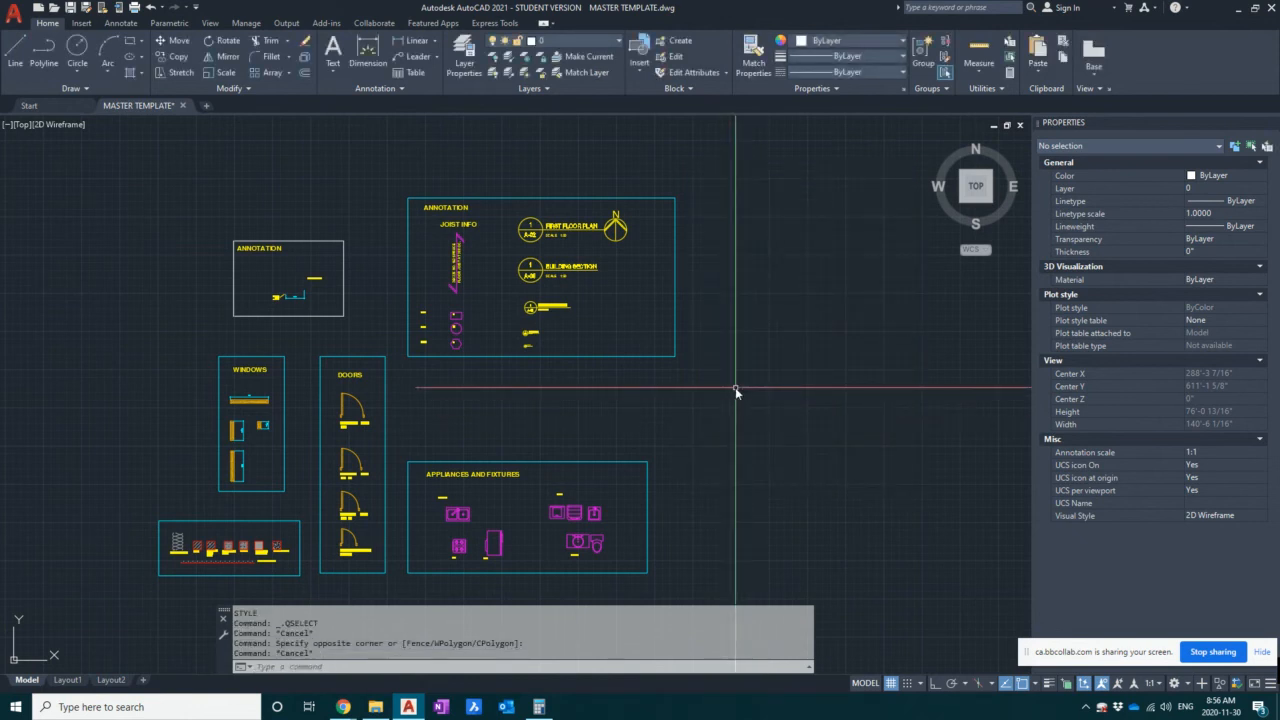
- Save the drawing and make A-EXT. WALLS the current layer
{"action": "key", "text": "ctrl+s"}
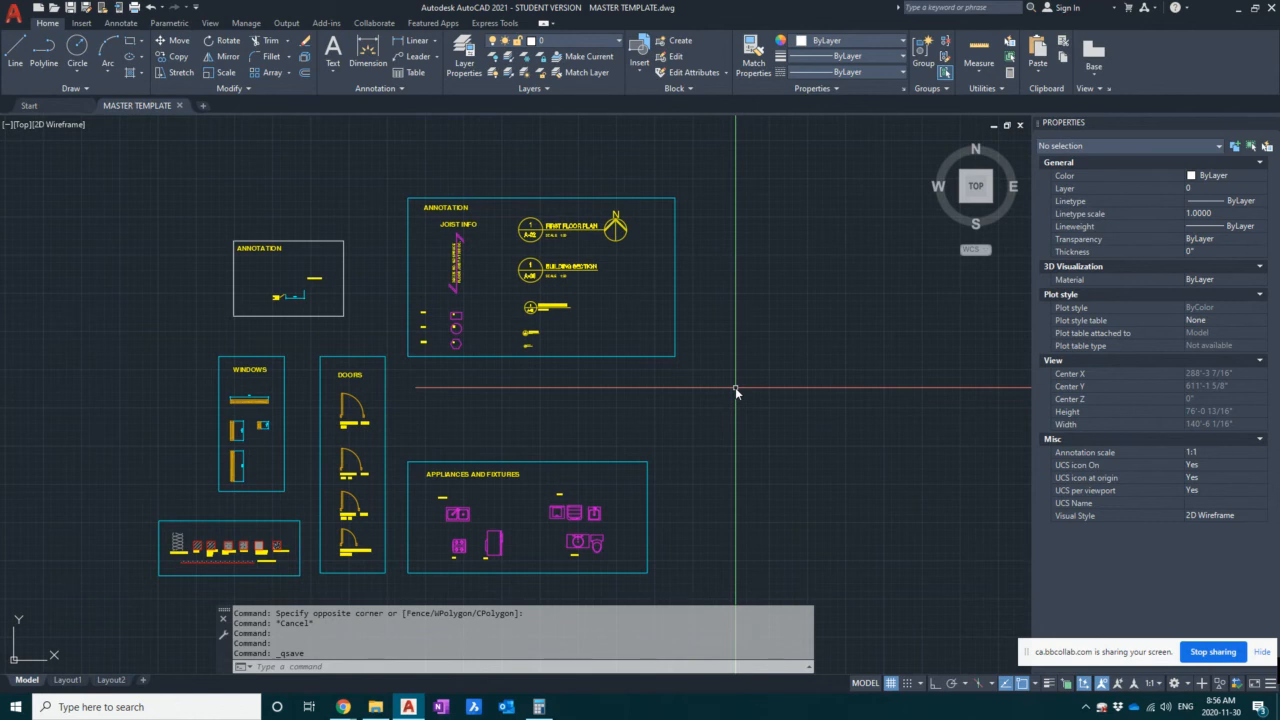
{"action": "scroll", "coordinate": [735, 387], "scroll_direction": "down", "scroll_amount": 2}
{"action": "middle_click_drag", "start_coordinate": [714, 297], "coordinate": [389, 284]}
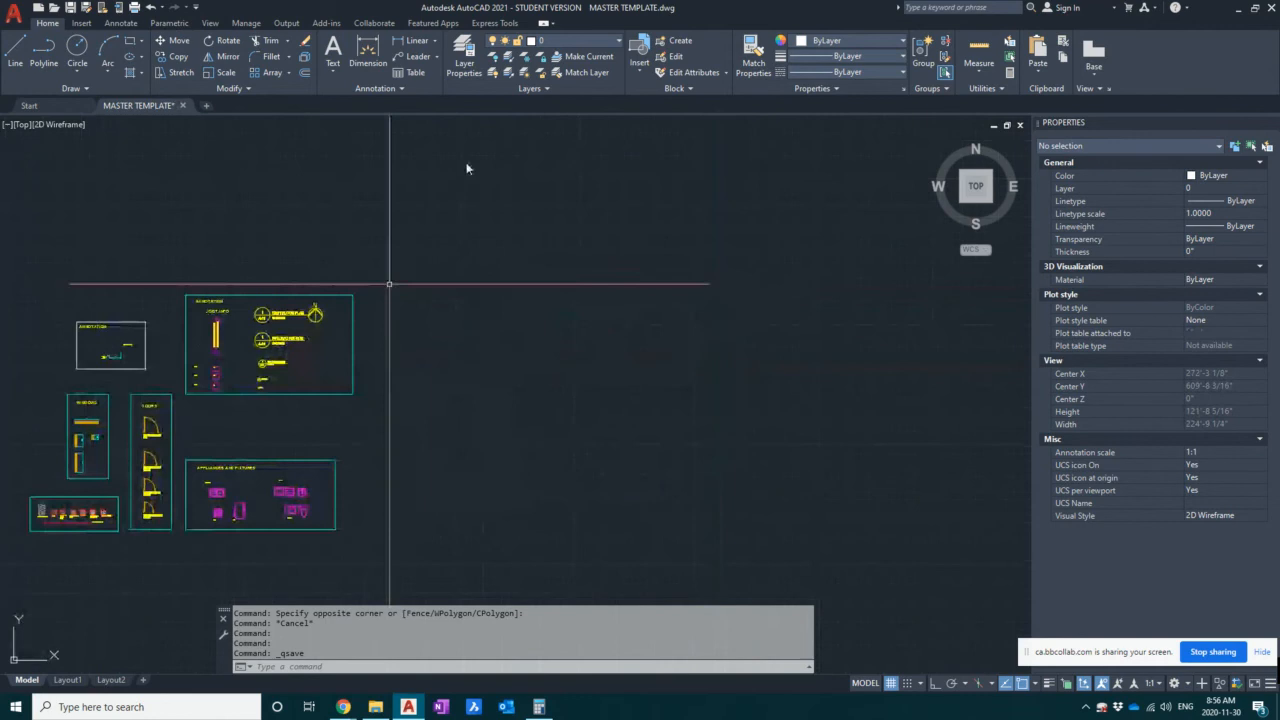
{"action": "left_click", "coordinate": [560, 41]}
{"action": "left_click", "coordinate": [569, 104]}
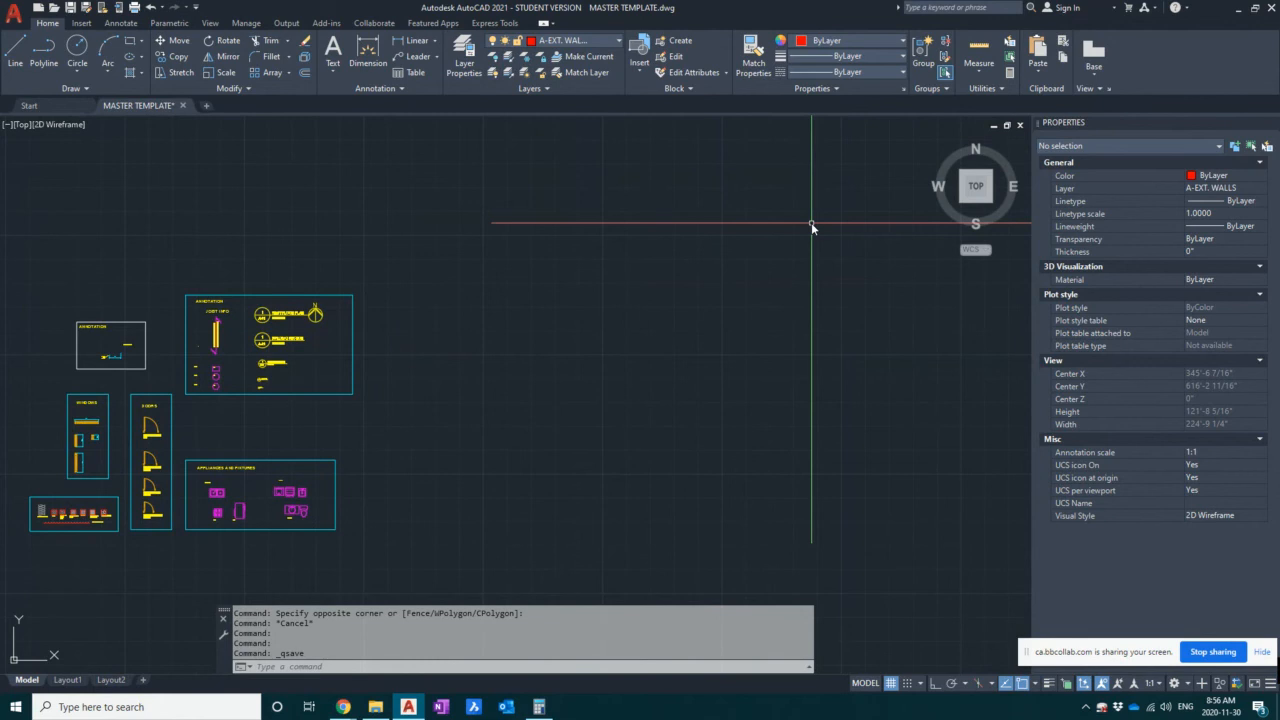
- Move all the template frames and their contents together to just beside the drawing origin
{"action": "scroll", "coordinate": [800, 225], "scroll_direction": "down", "scroll_amount": 6}
{"action": "scroll", "coordinate": [600, 257], "scroll_direction": "down", "scroll_amount": 4}
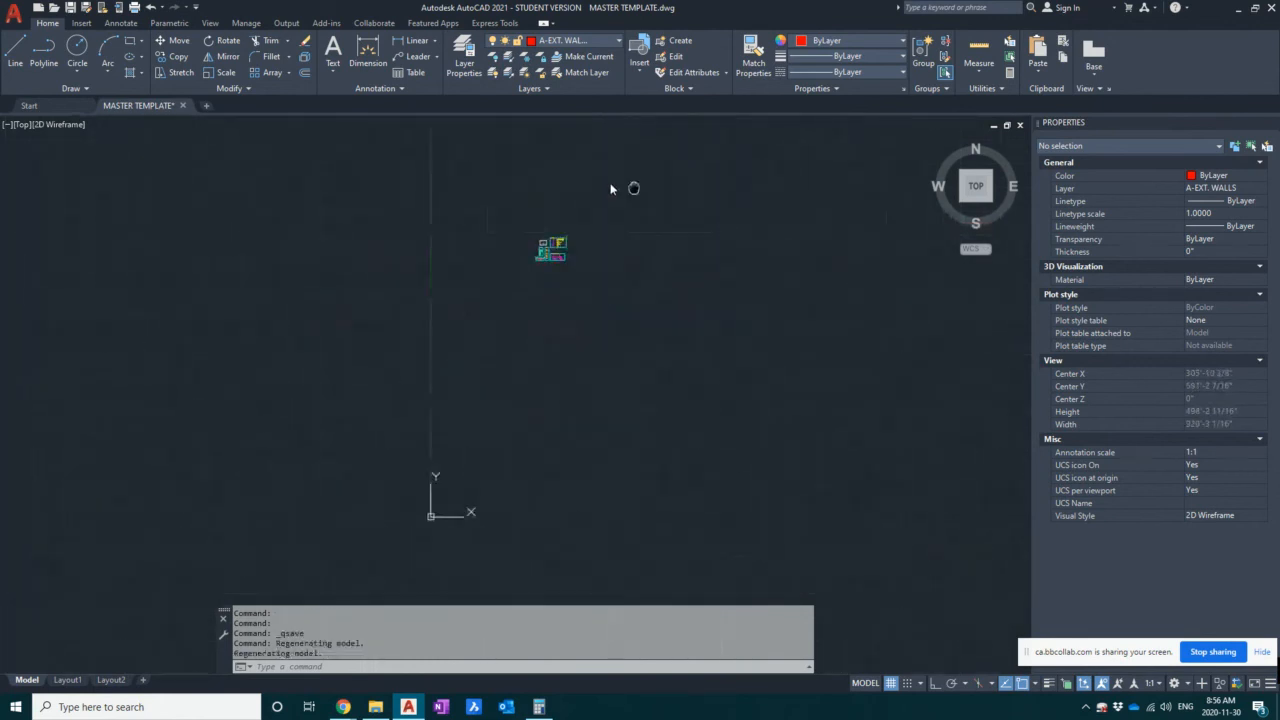
{"action": "left_click", "coordinate": [423, 172]}
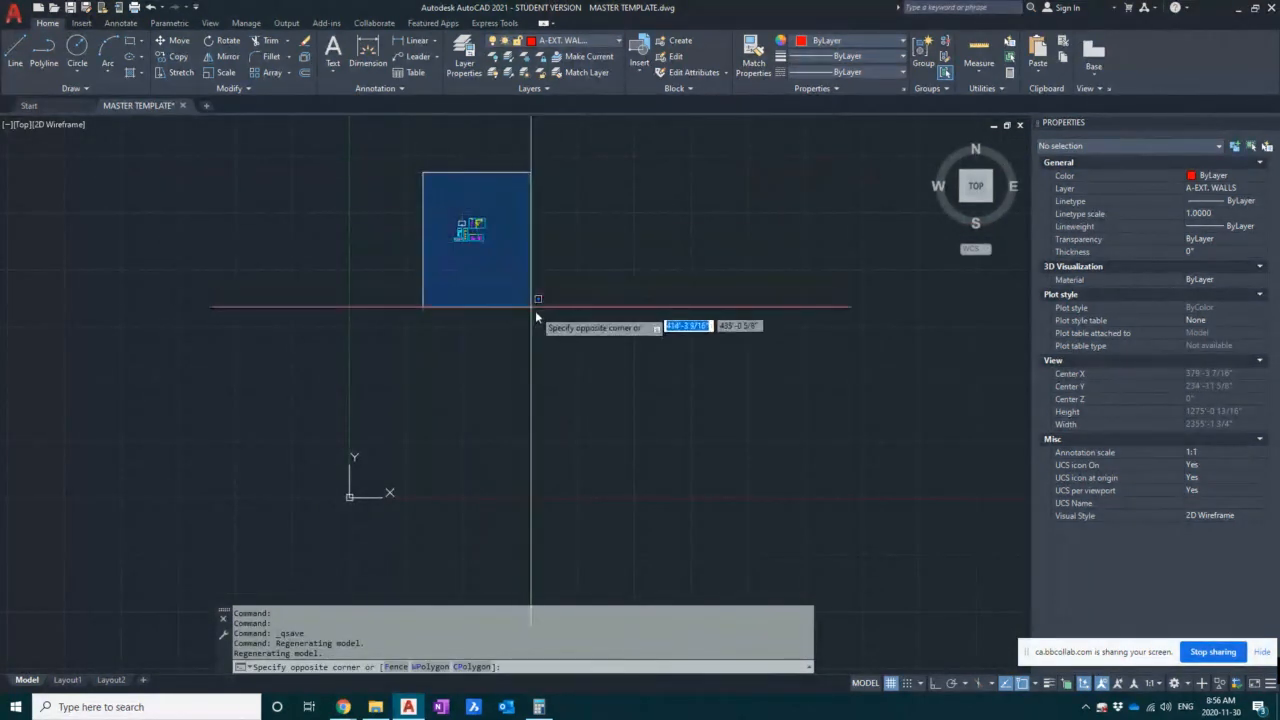
{"action": "left_click", "coordinate": [577, 306]}
{"action": "type", "text": "M"}
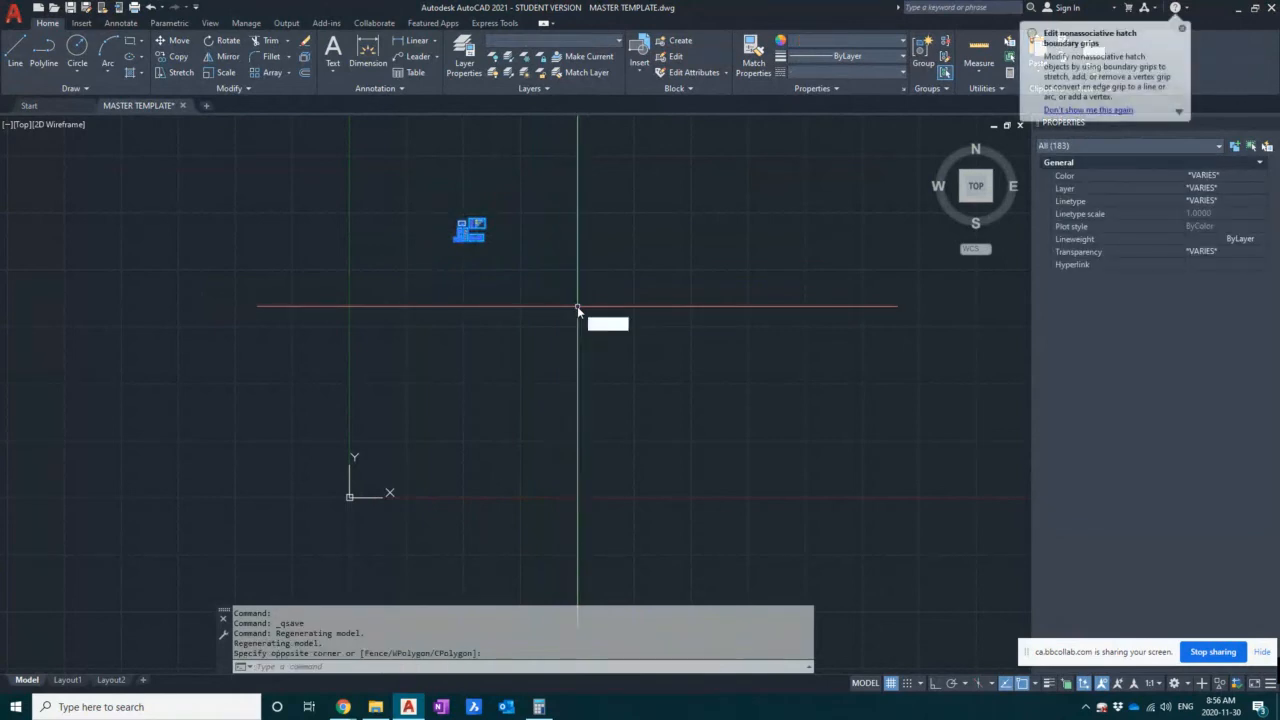
{"action": "key", "text": "Return"}
{"action": "left_click", "coordinate": [498, 235]}
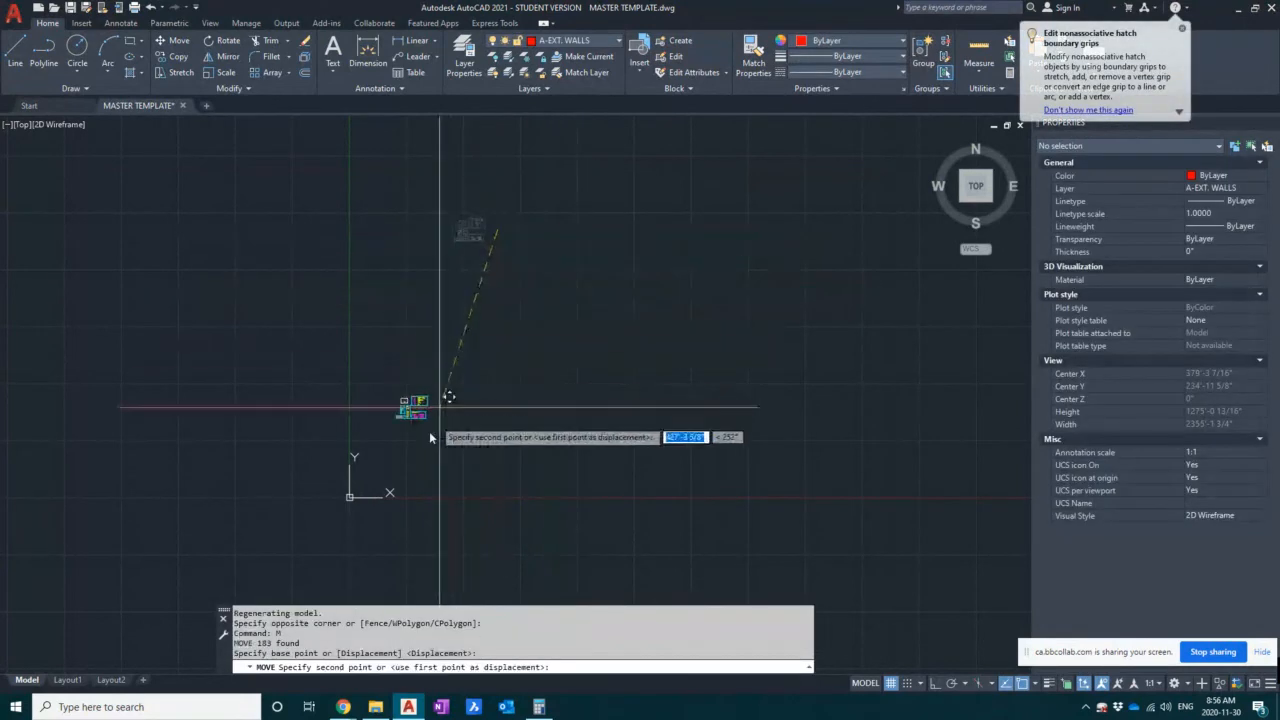
{"action": "left_click", "coordinate": [410, 468]}
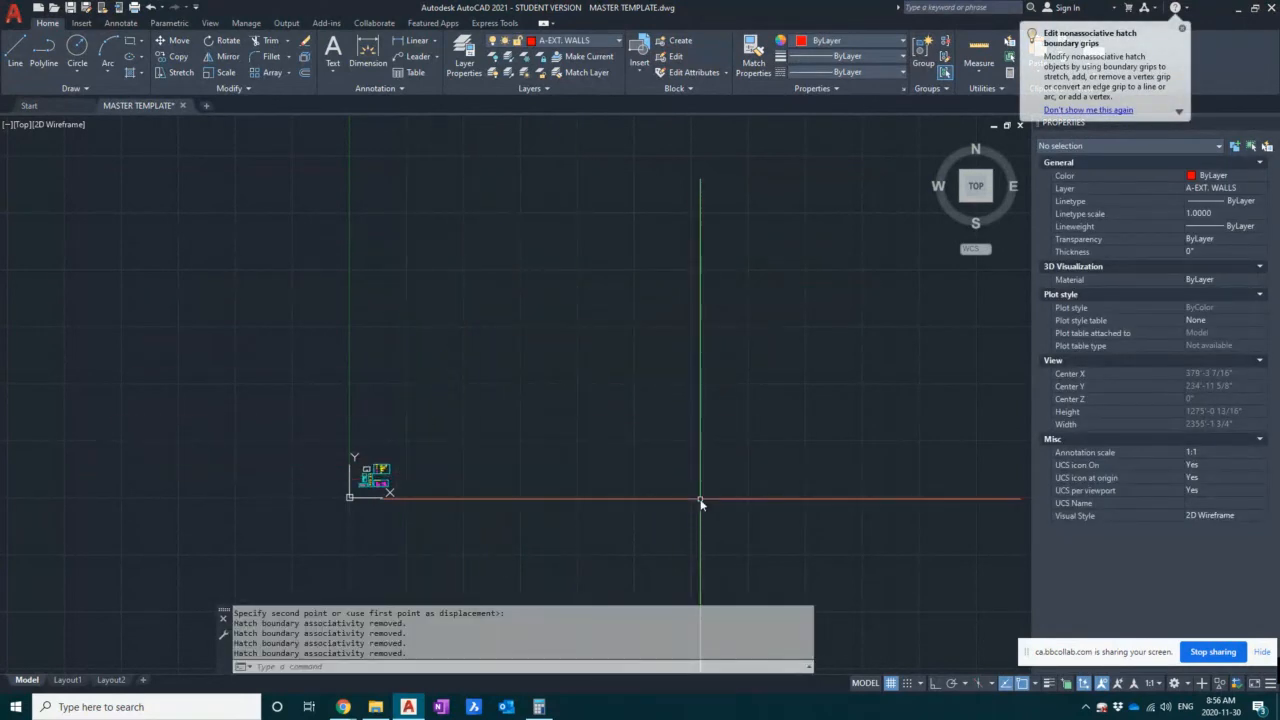
{"action": "type", "text": "RE"}
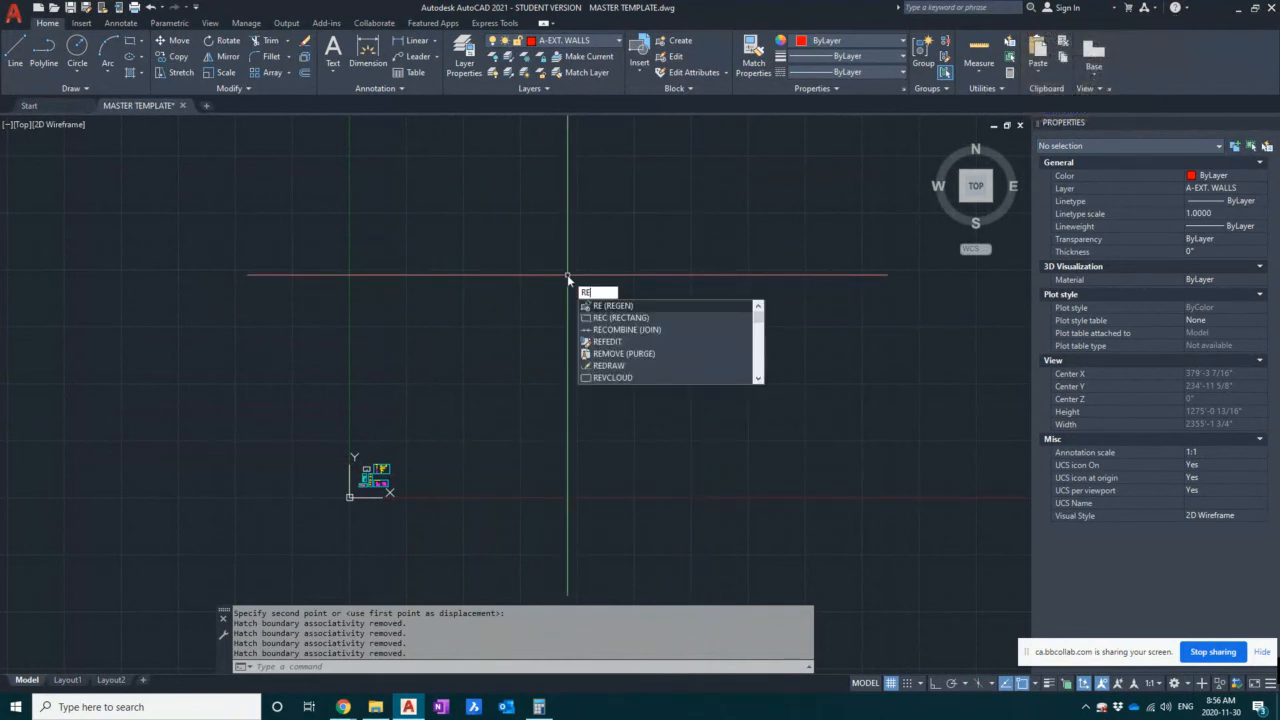
{"action": "key", "text": "Escape"}
{"action": "left_click", "coordinate": [567, 274]}
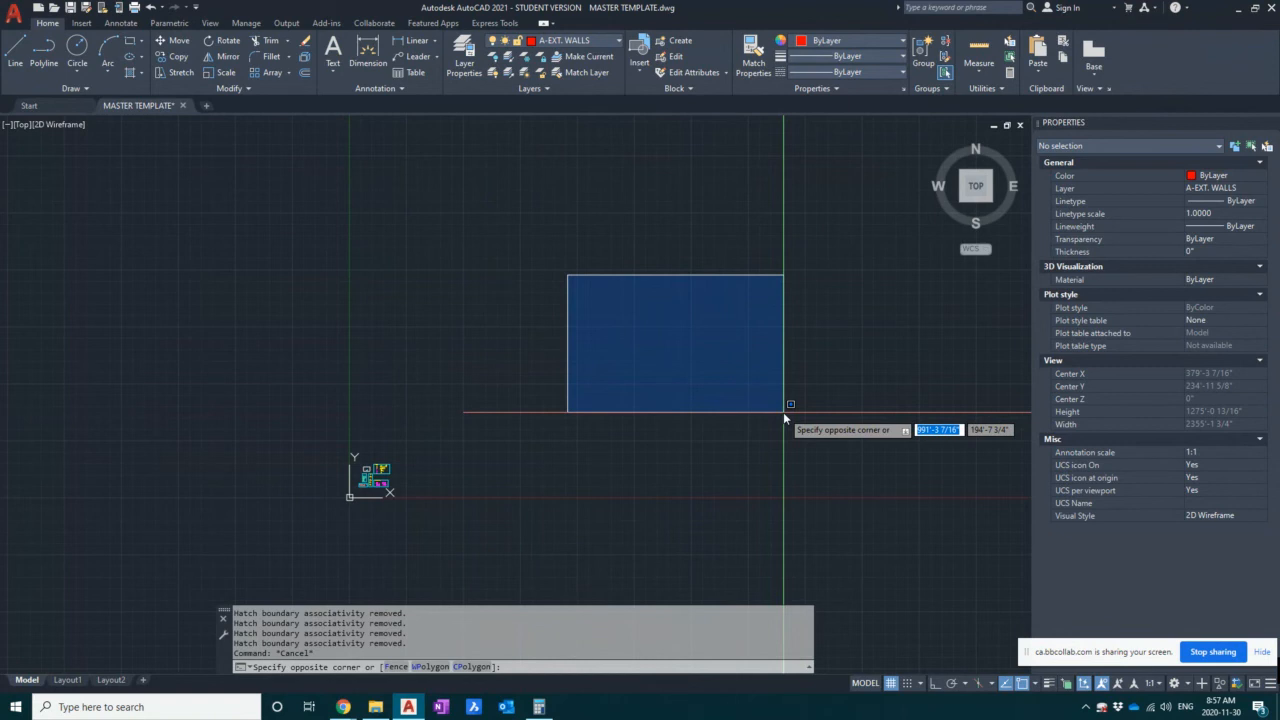
{"action": "key", "text": "Escape"}
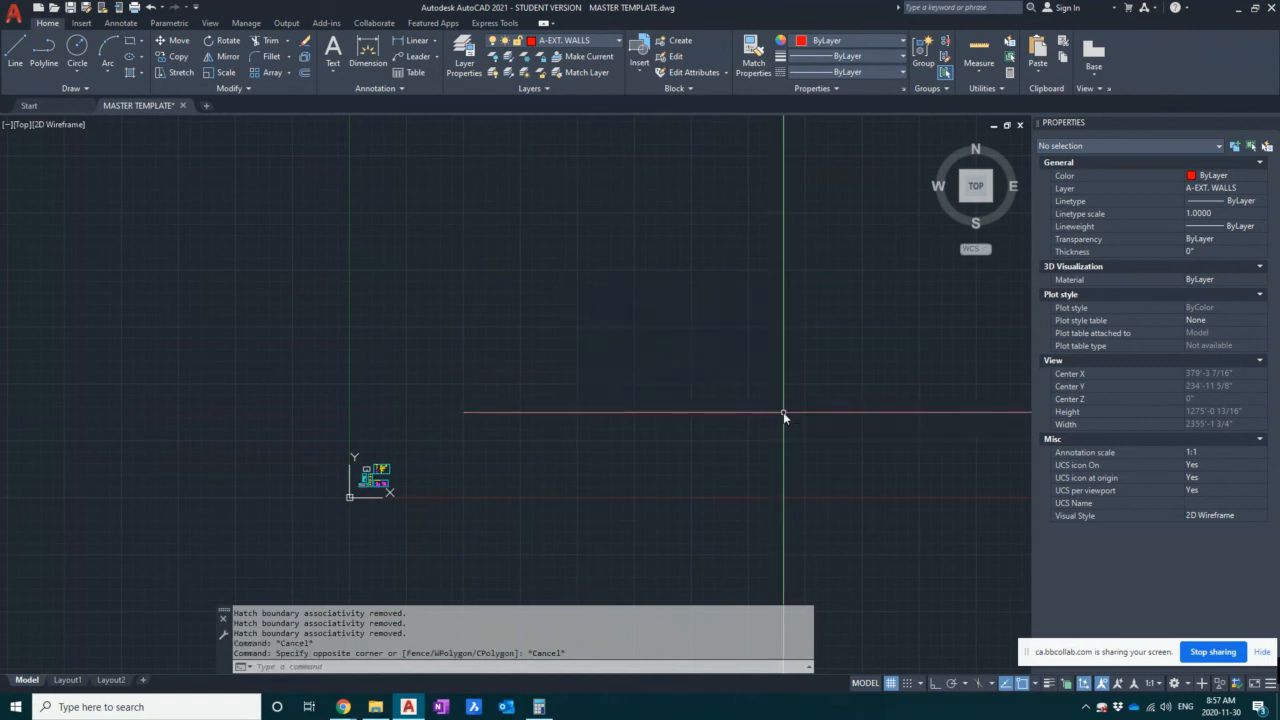
- Save the drawing, check the Layout2 sheet and return to model space
{"action": "key", "text": "ctrl+s"}
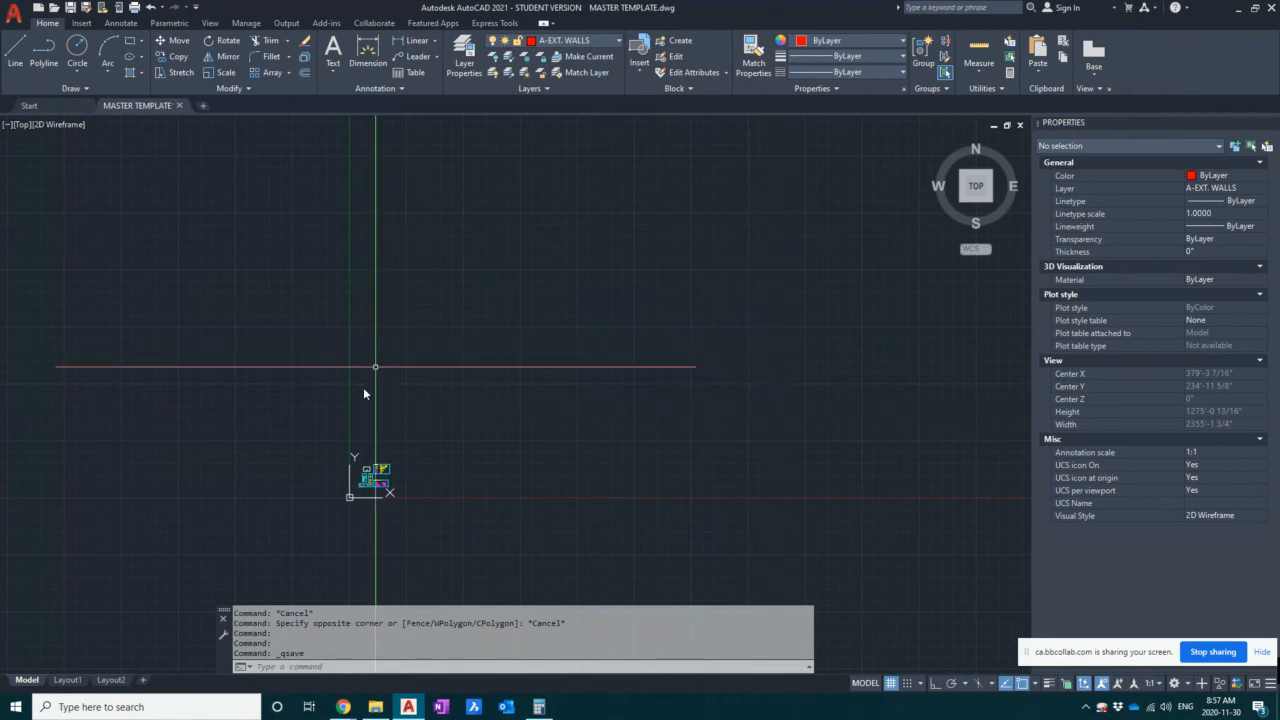
{"action": "left_click", "coordinate": [110, 680]}
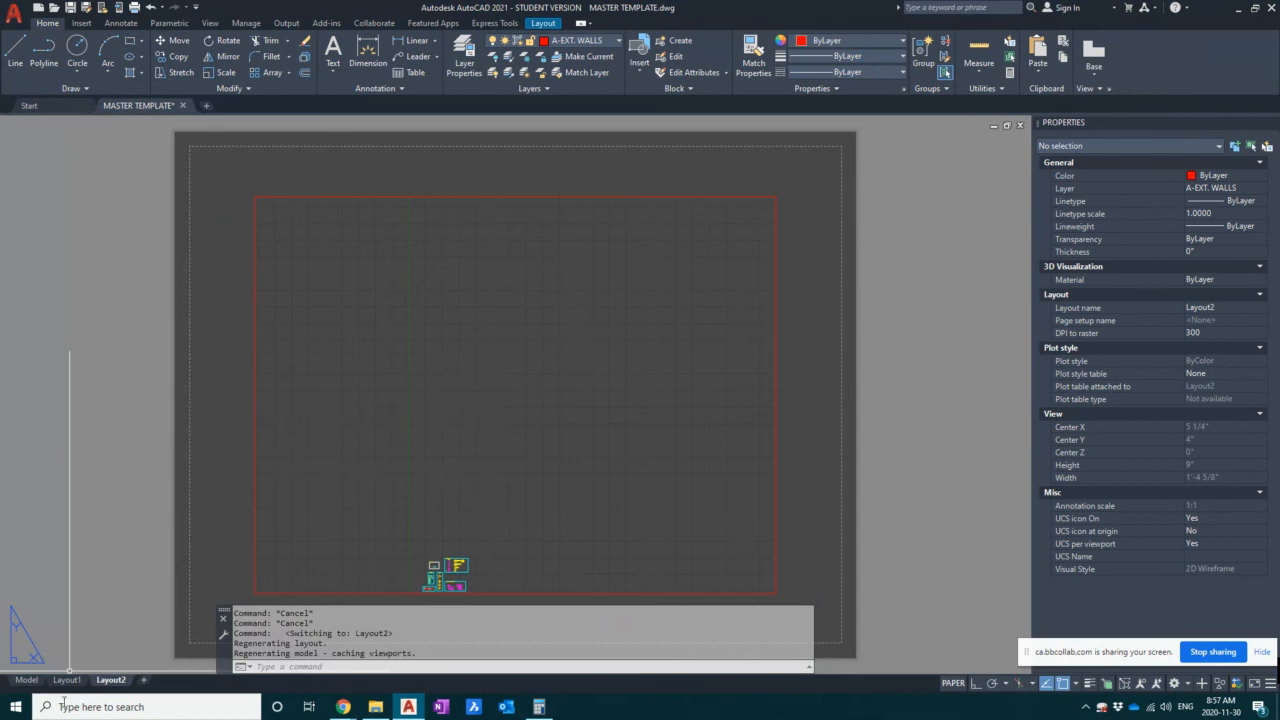
{"action": "left_click", "coordinate": [26, 679]}
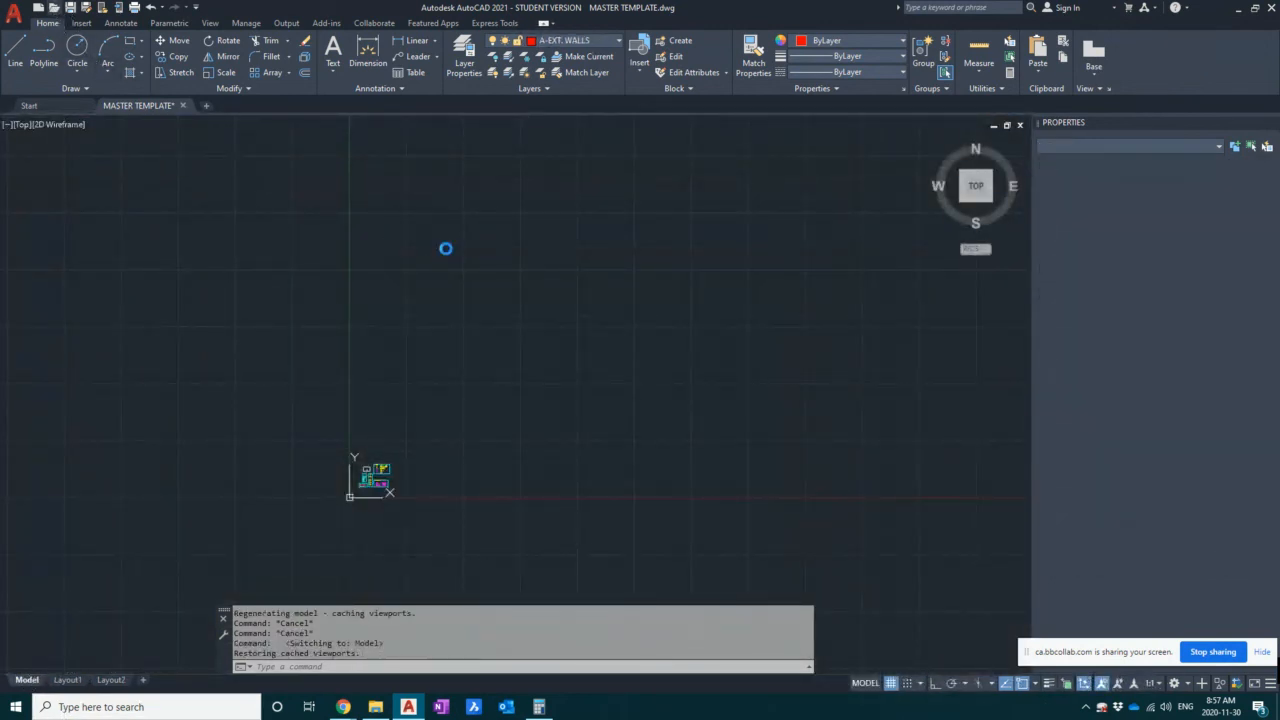
- Look for a title block drawing to open in the Drop In Support, SUMMER2020 and ARC 114 - CAD 1 folders
{"action": "key", "text": "ctrl+o"}
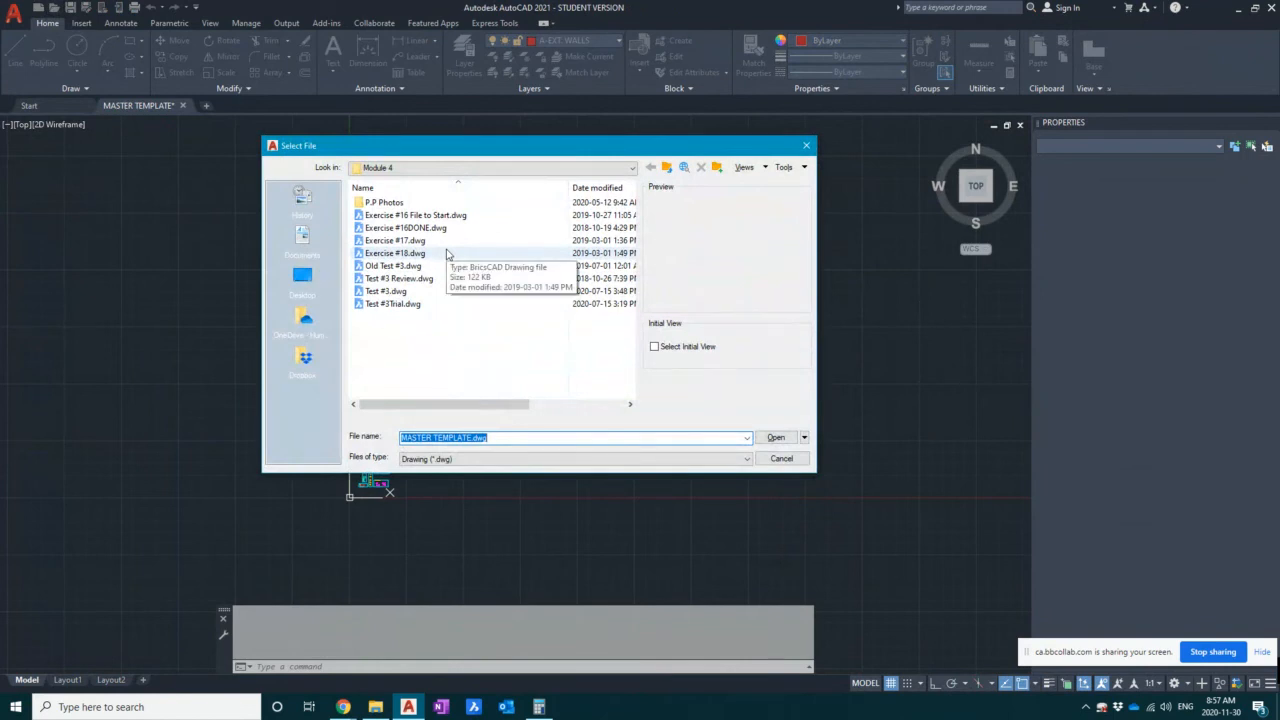
{"action": "left_click", "coordinate": [667, 168]}
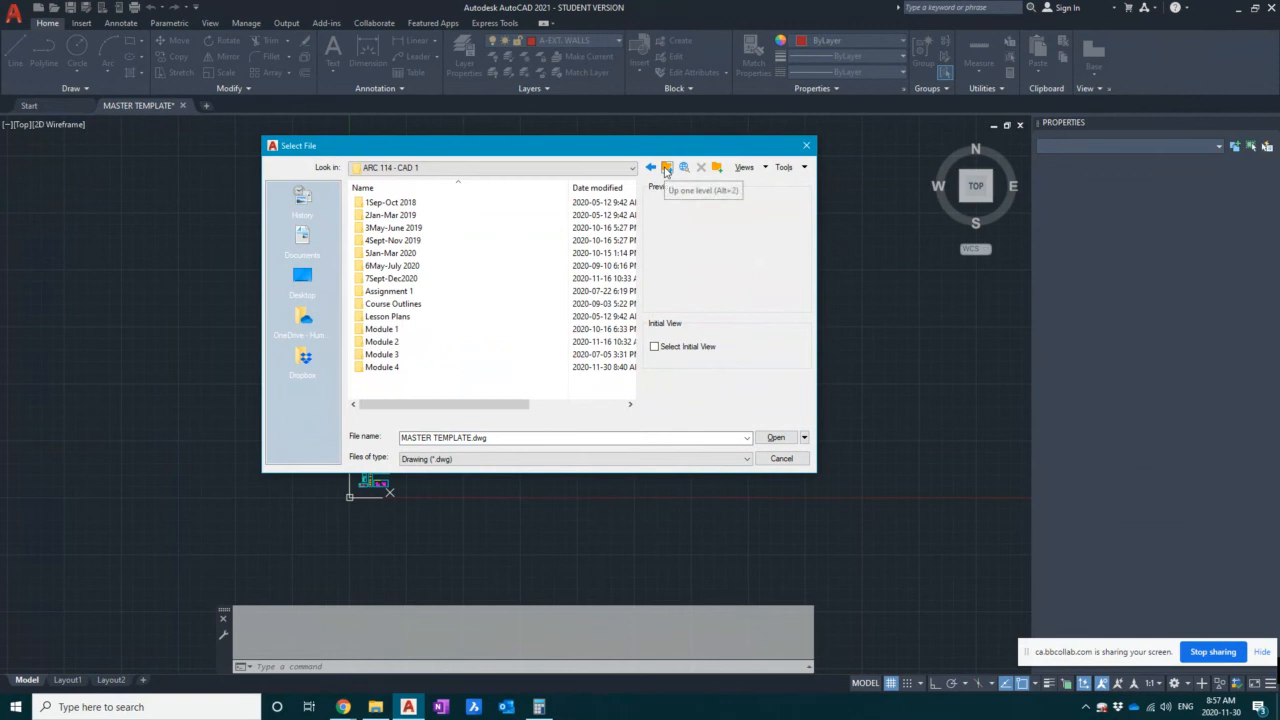
{"action": "left_click", "coordinate": [667, 168]}
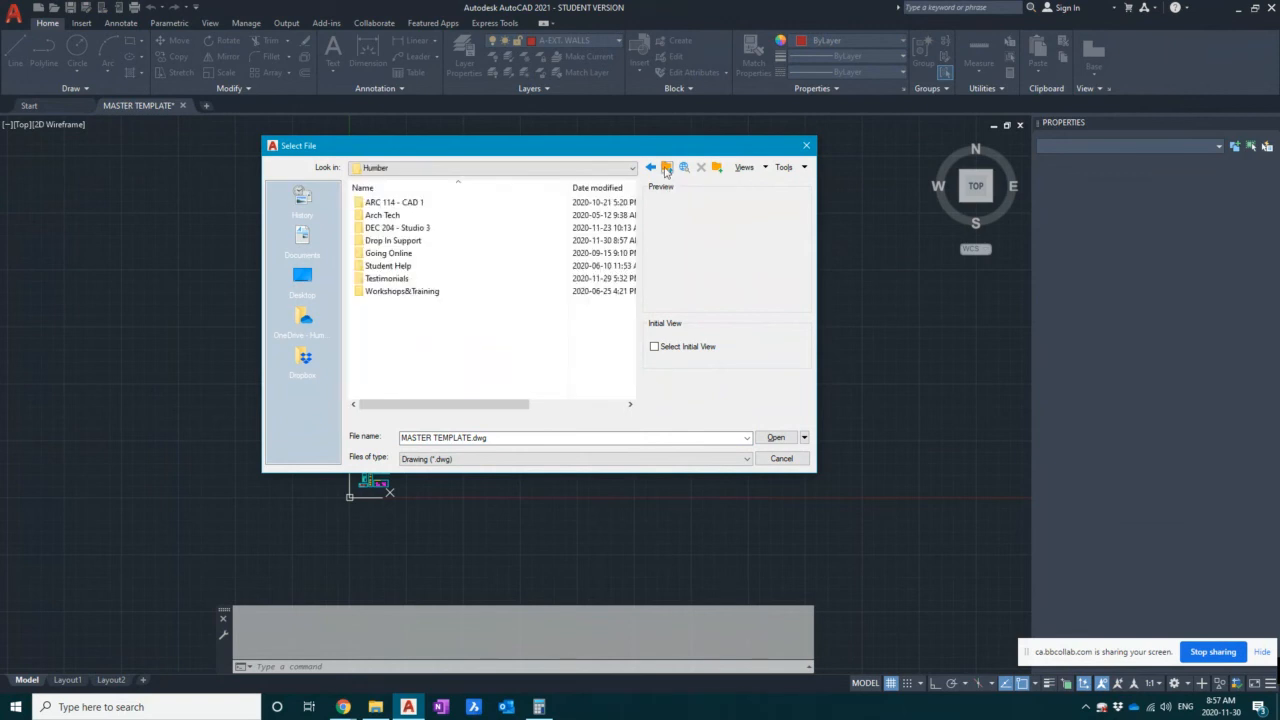
{"action": "double_click", "coordinate": [418, 243]}
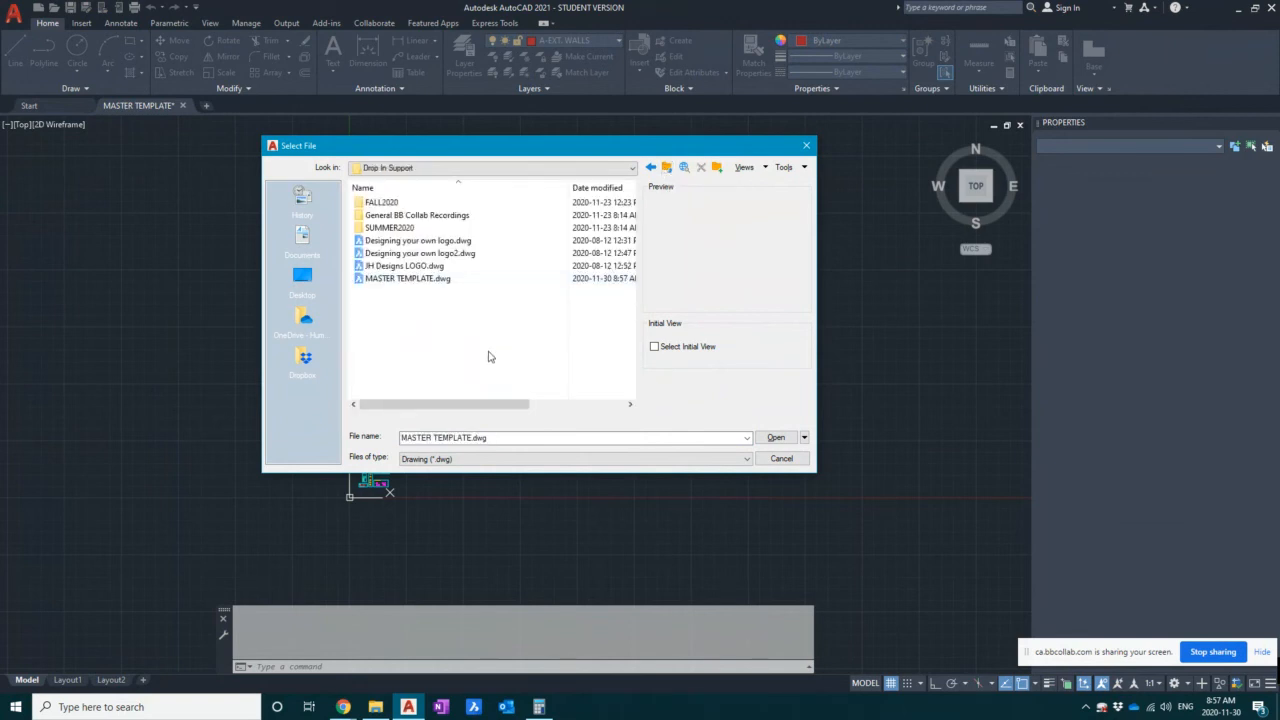
{"action": "double_click", "coordinate": [401, 229]}
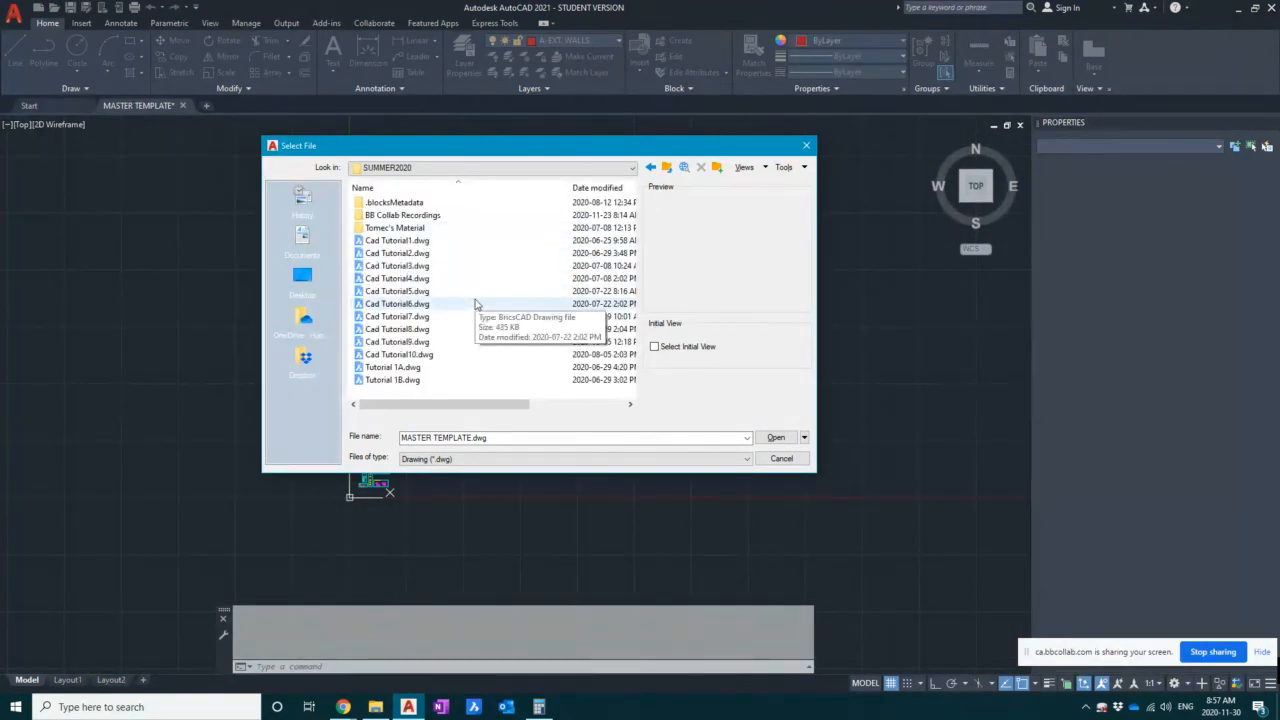
{"action": "left_click", "coordinate": [667, 168]}
{"action": "left_click", "coordinate": [667, 168]}
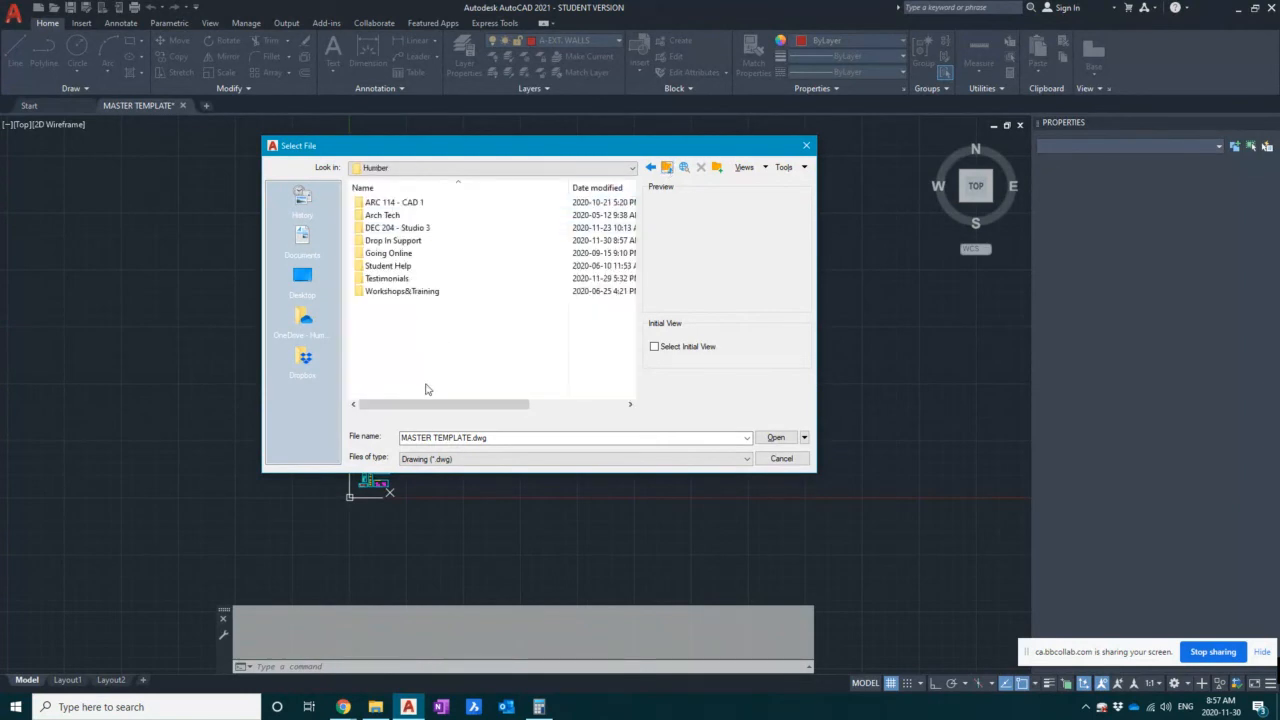
{"action": "double_click", "coordinate": [407, 203]}
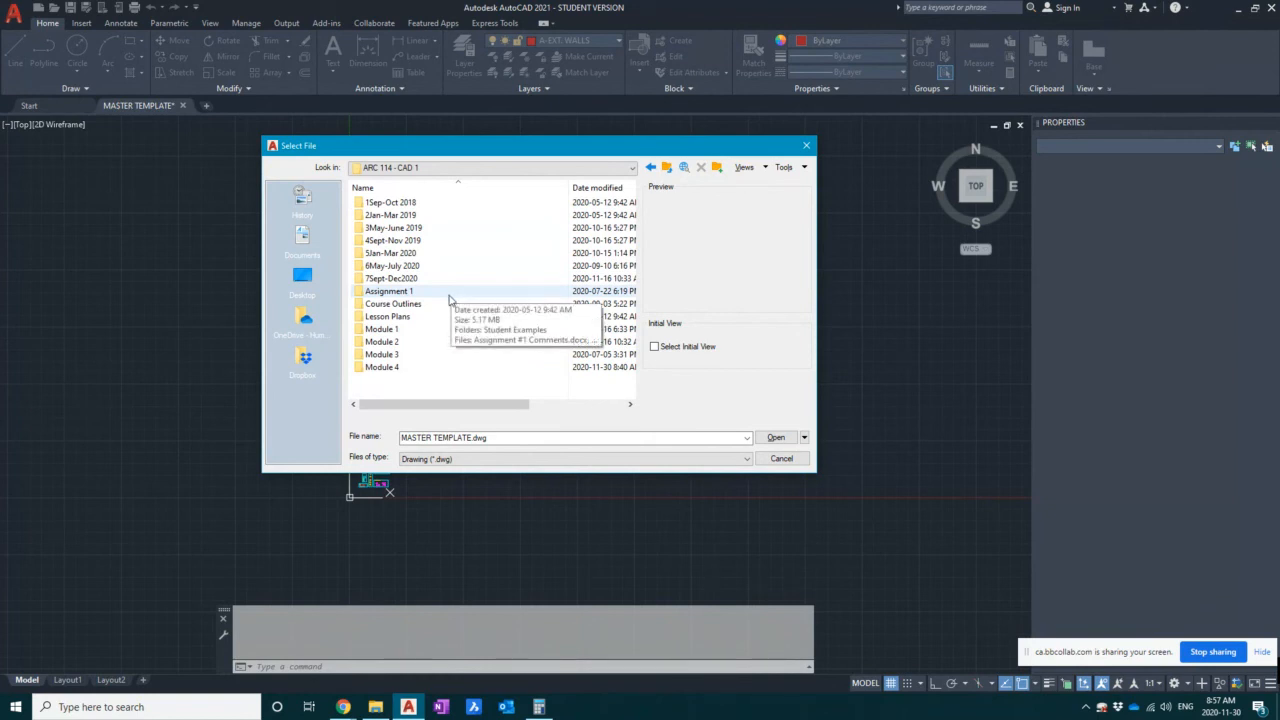
{"action": "left_click", "coordinate": [649, 167]}
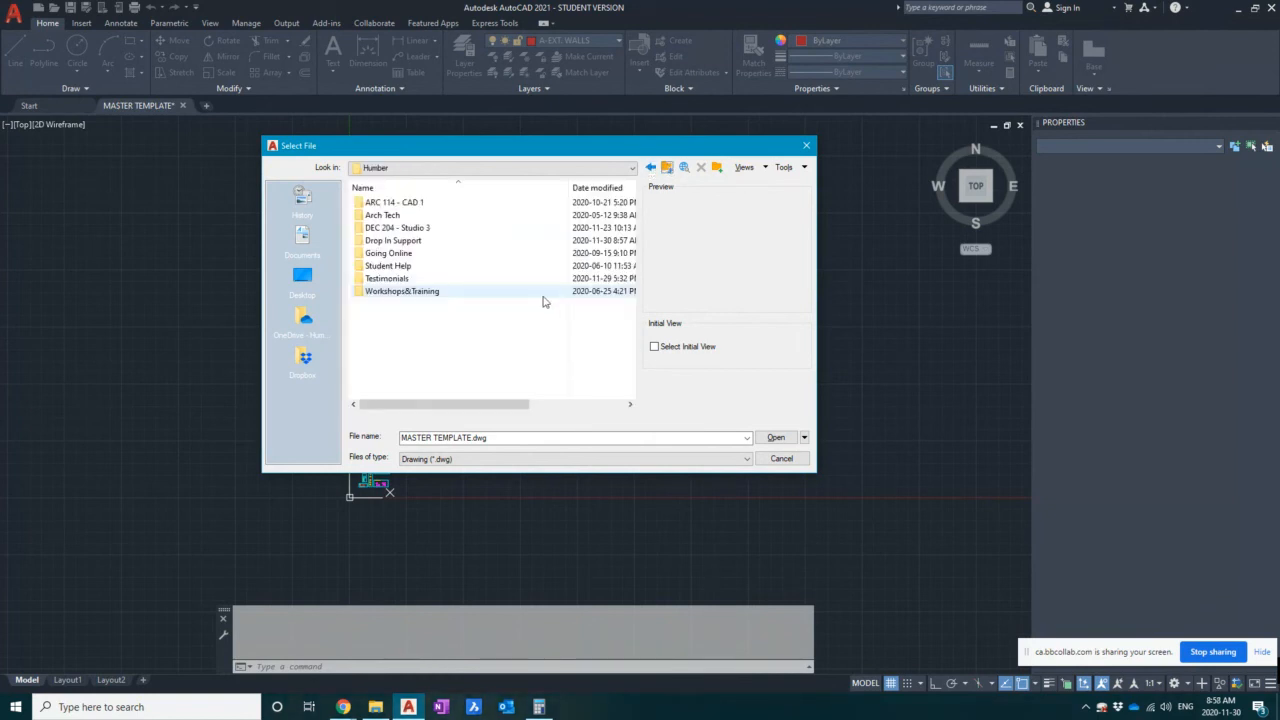
- Look for the title block drawing in the Arch Tech folder and in Dropbox
{"action": "double_click", "coordinate": [426, 216]}
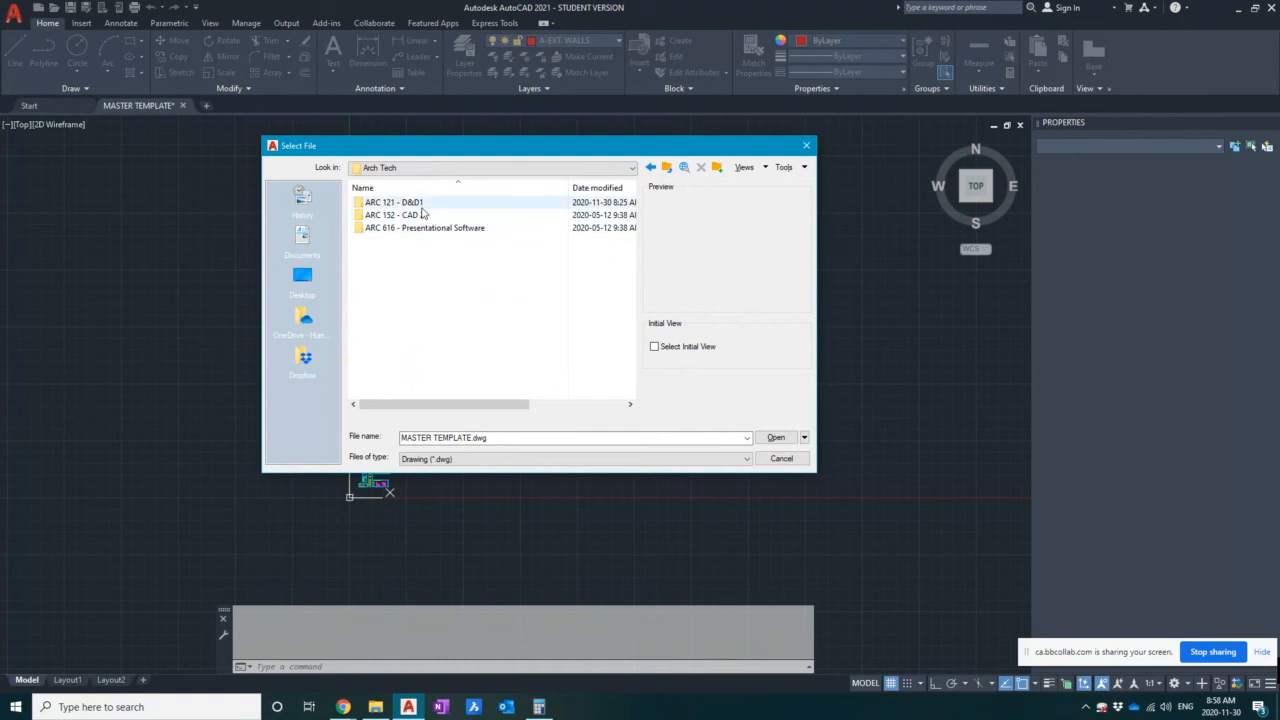
{"action": "left_click", "coordinate": [666, 167]}
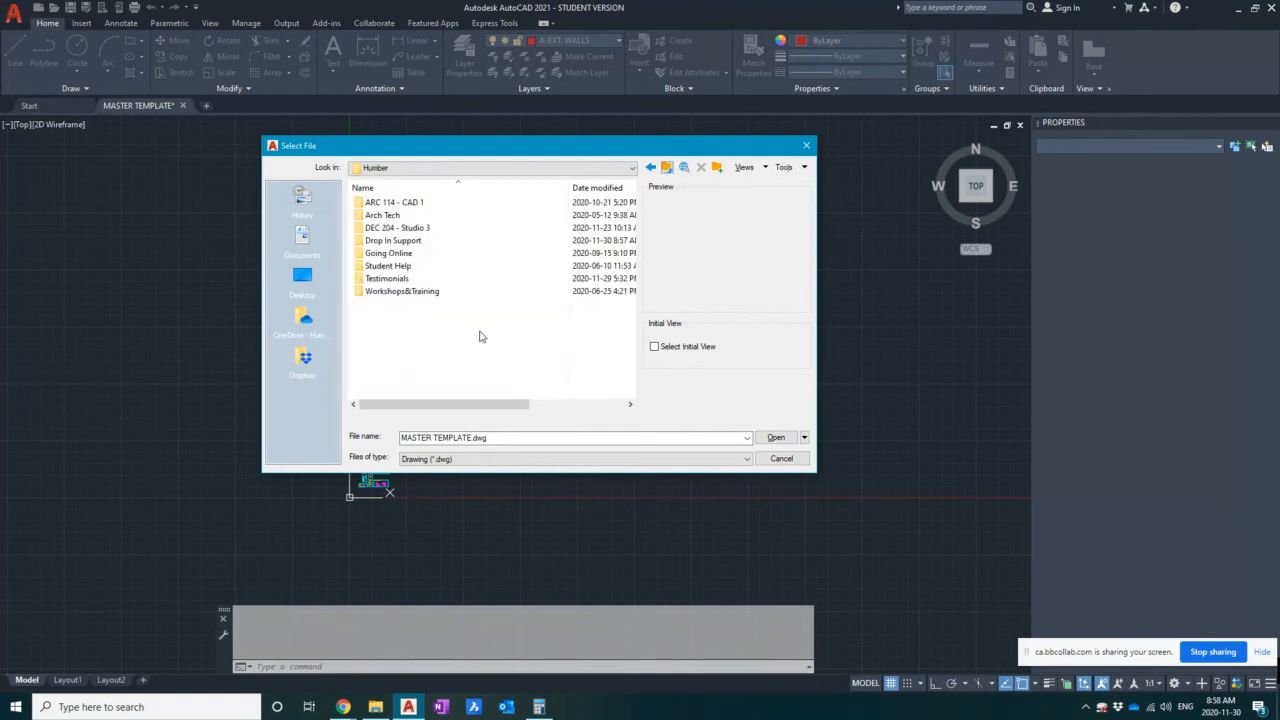
{"action": "left_click", "coordinate": [543, 168]}
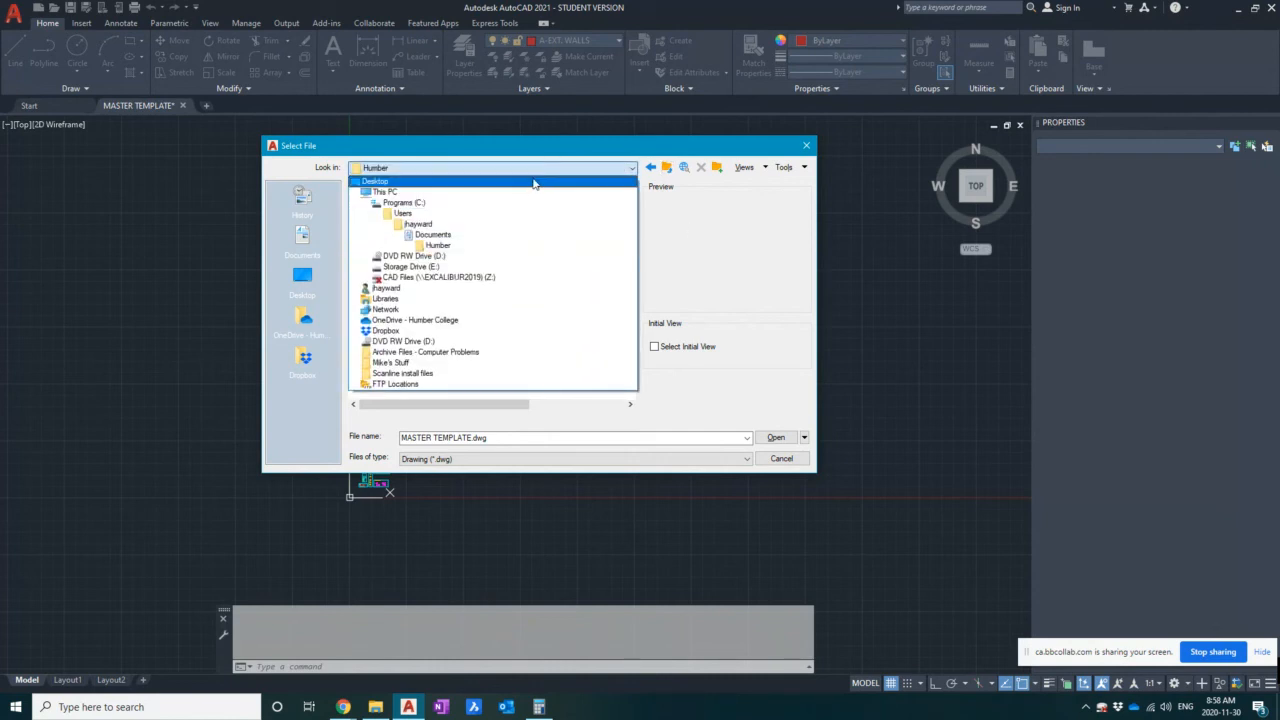
{"action": "left_click", "coordinate": [407, 331]}
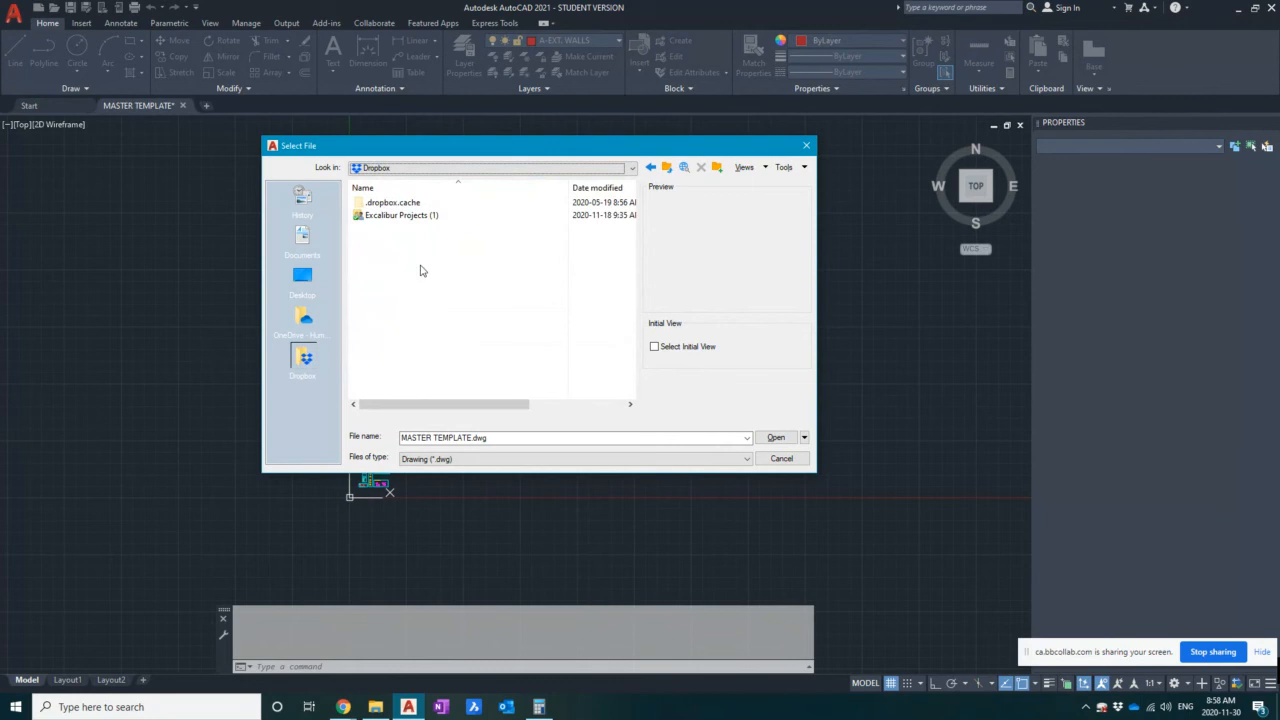
{"action": "left_click", "coordinate": [670, 168]}
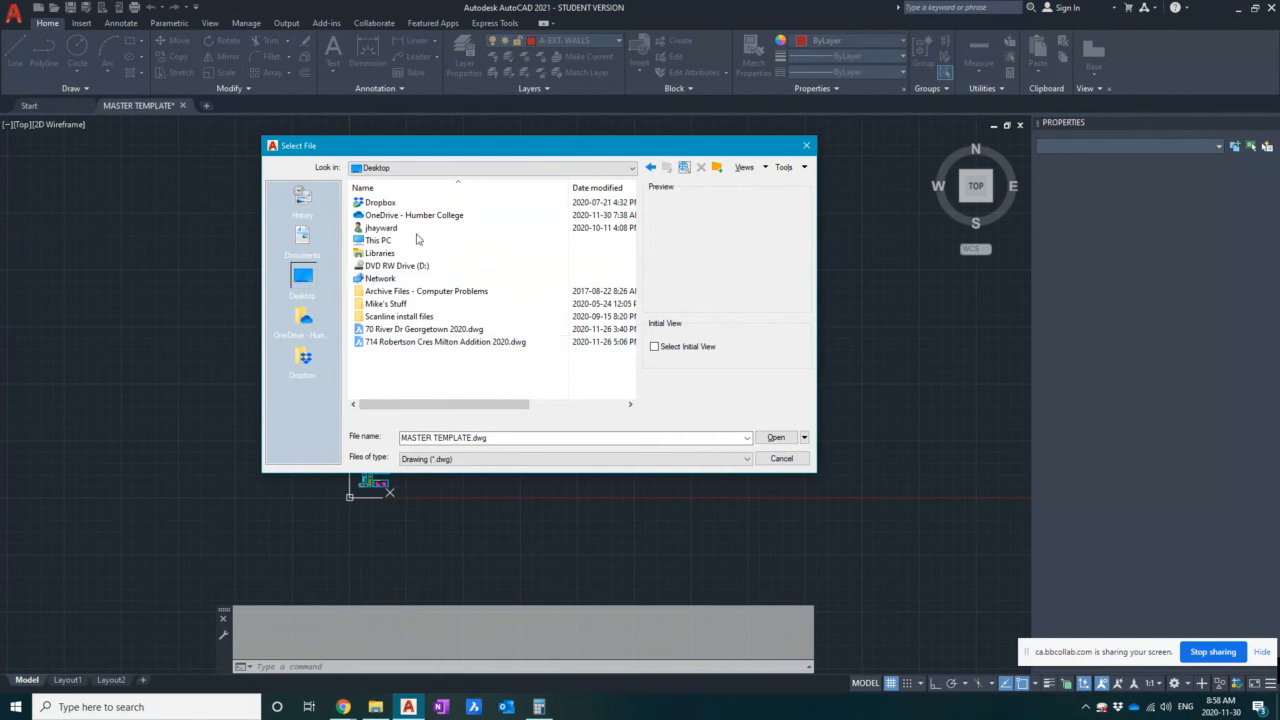
- Open Humber-TITLEBLOCK-Metric D SIZE.dwg from Documents > Humber > Arch Tech > ARC 121 - D&D1, accepting the student version warning
{"action": "double_click", "coordinate": [382, 228]}
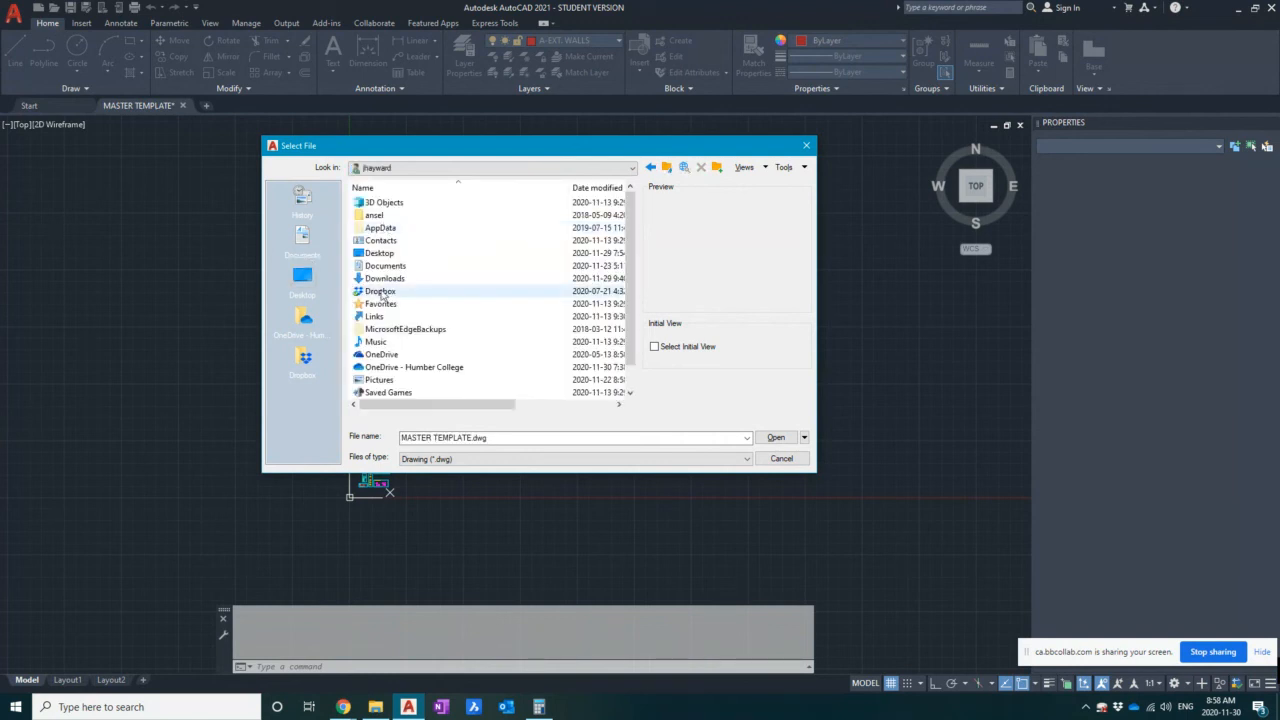
{"action": "double_click", "coordinate": [385, 265]}
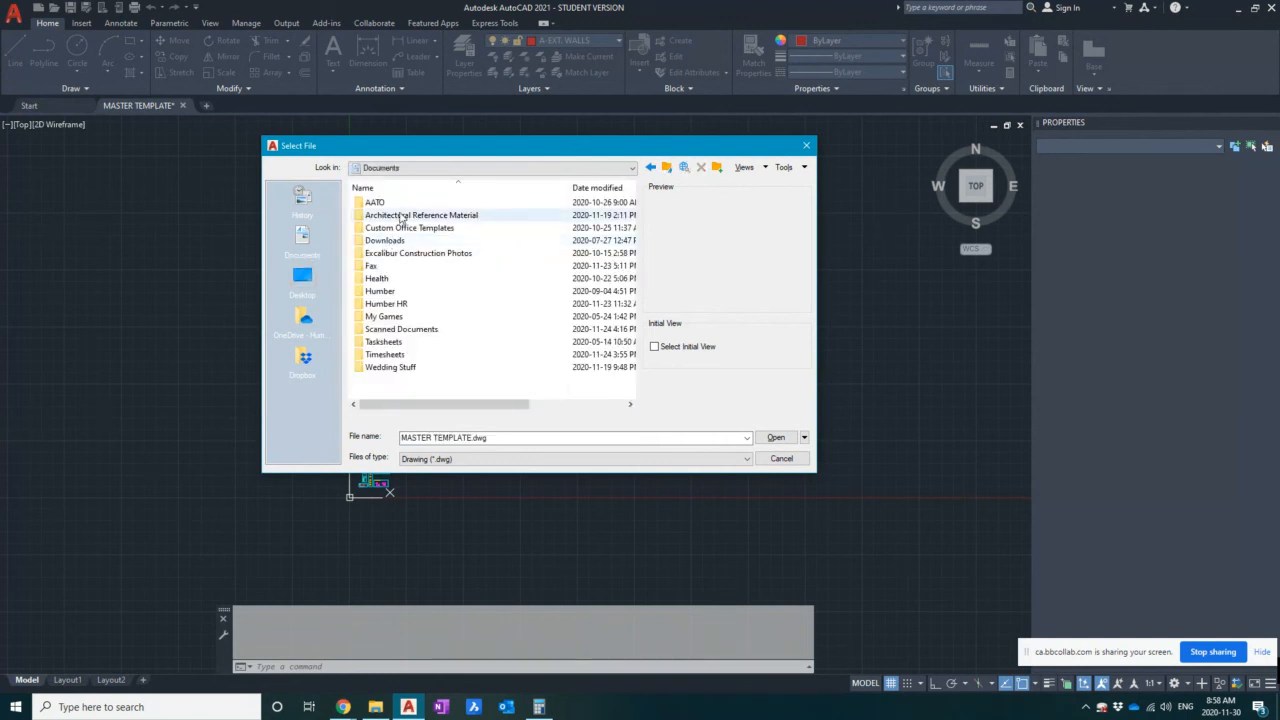
{"action": "double_click", "coordinate": [381, 291]}
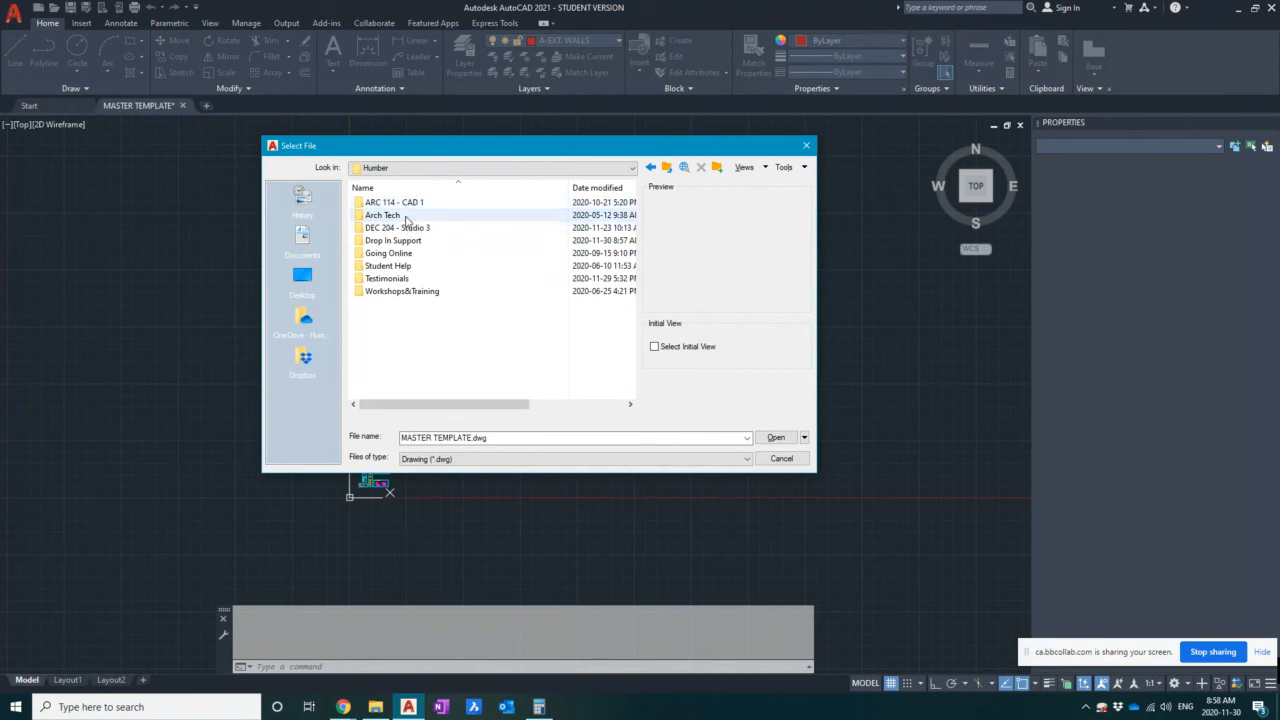
{"action": "double_click", "coordinate": [400, 203]}
{"action": "double_click", "coordinate": [407, 204]}
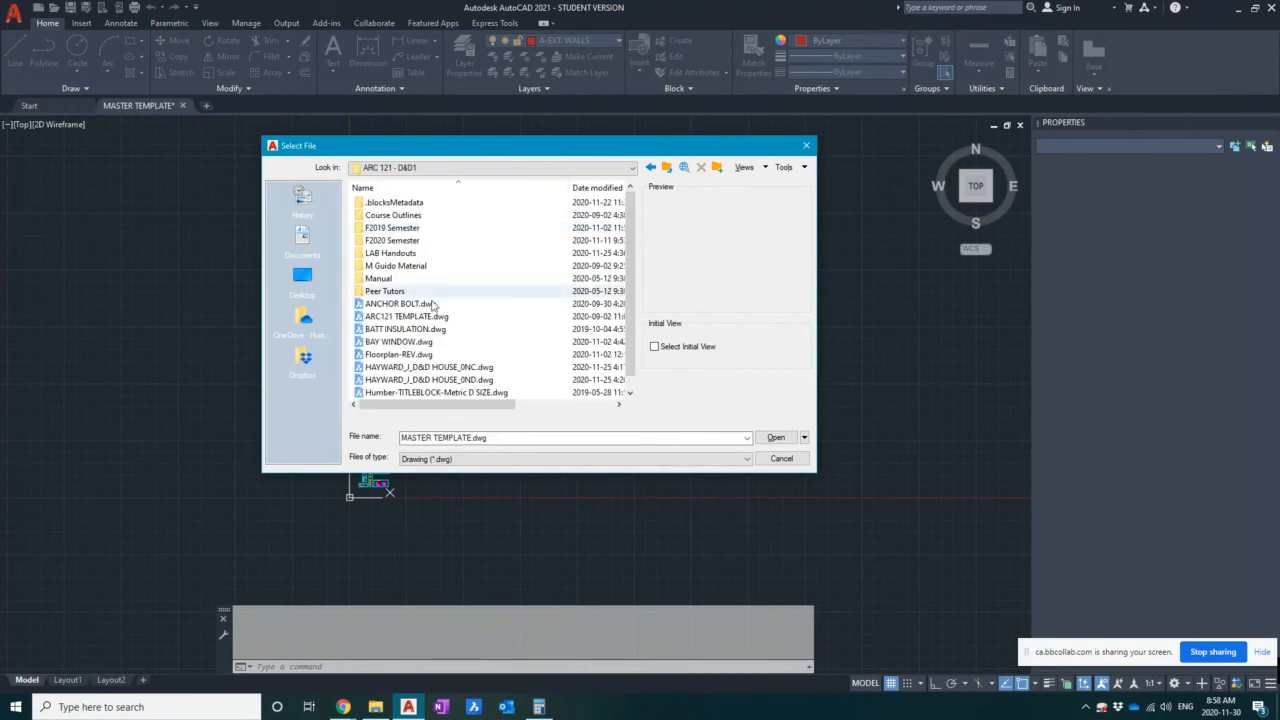
{"action": "scroll", "coordinate": [458, 285], "scroll_direction": "down", "scroll_amount": 1}
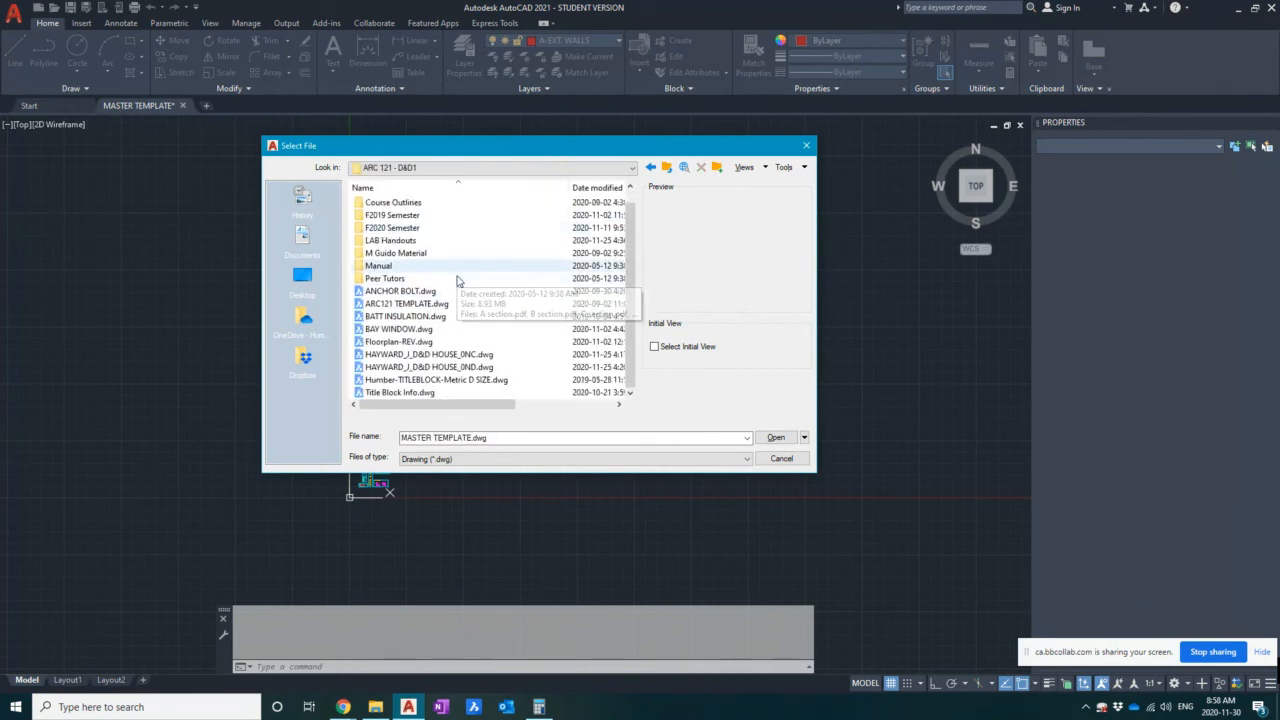
{"action": "left_click", "coordinate": [460, 380]}
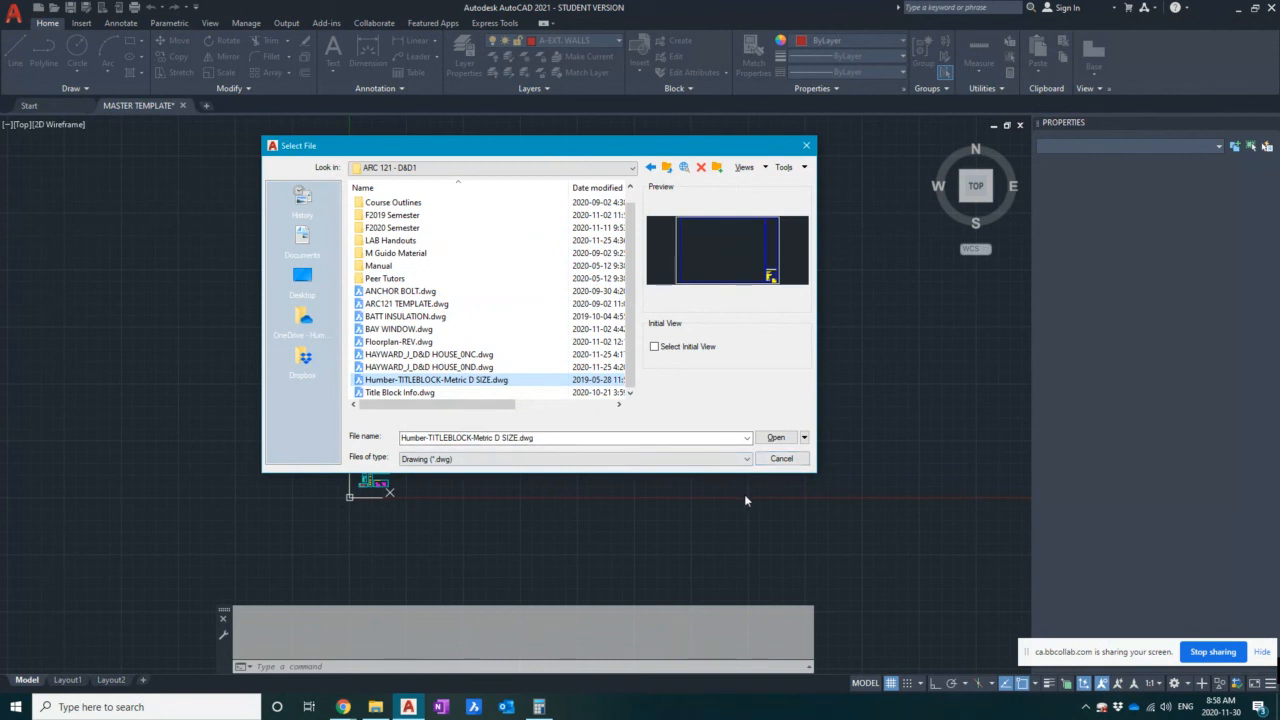
{"action": "left_click", "coordinate": [775, 438]}
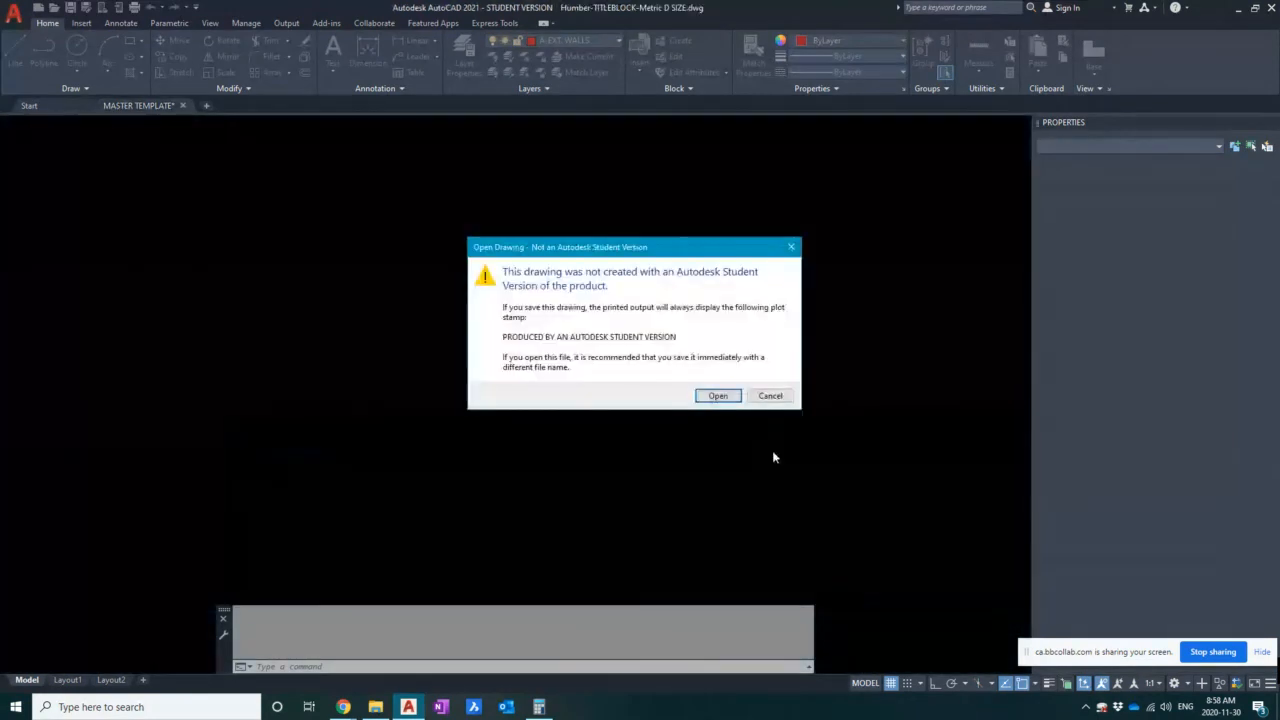
{"action": "left_click", "coordinate": [738, 396]}
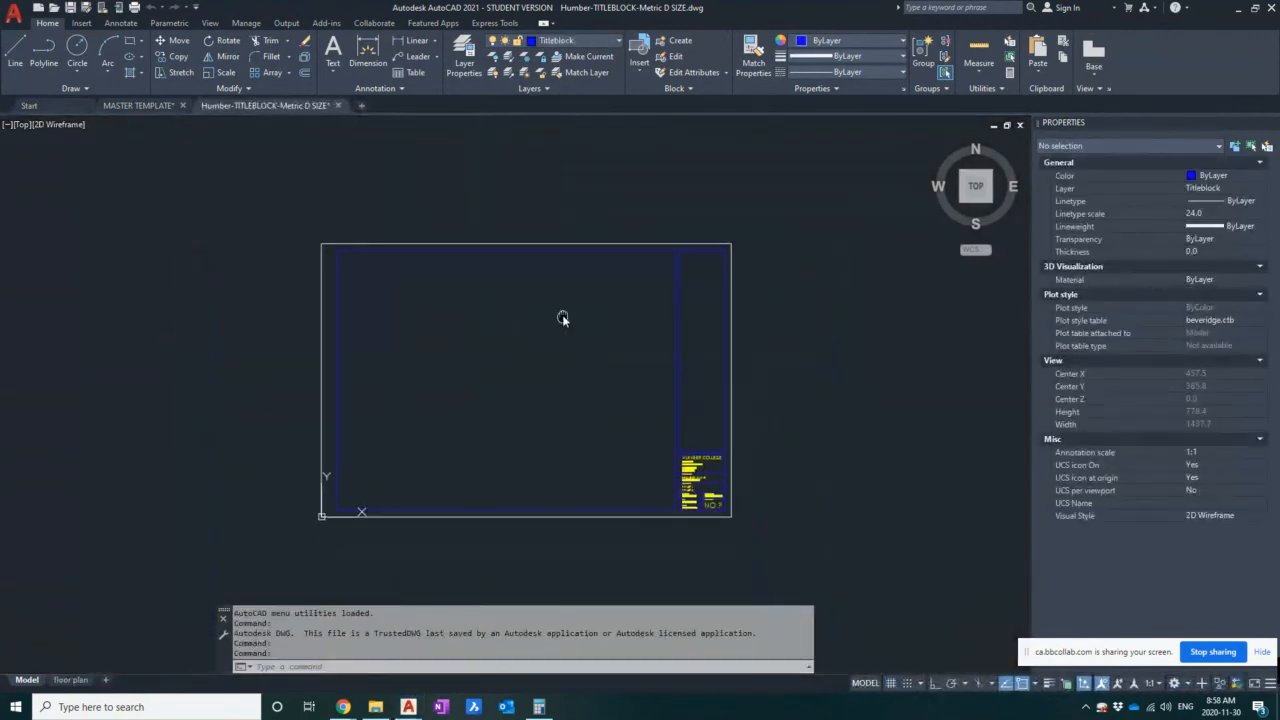
- Examine the whole title block sheet and compare it with the frames in the MASTER TEMPLATE drawing
{"action": "scroll", "coordinate": [565, 320], "scroll_direction": "down", "scroll_amount": 2}
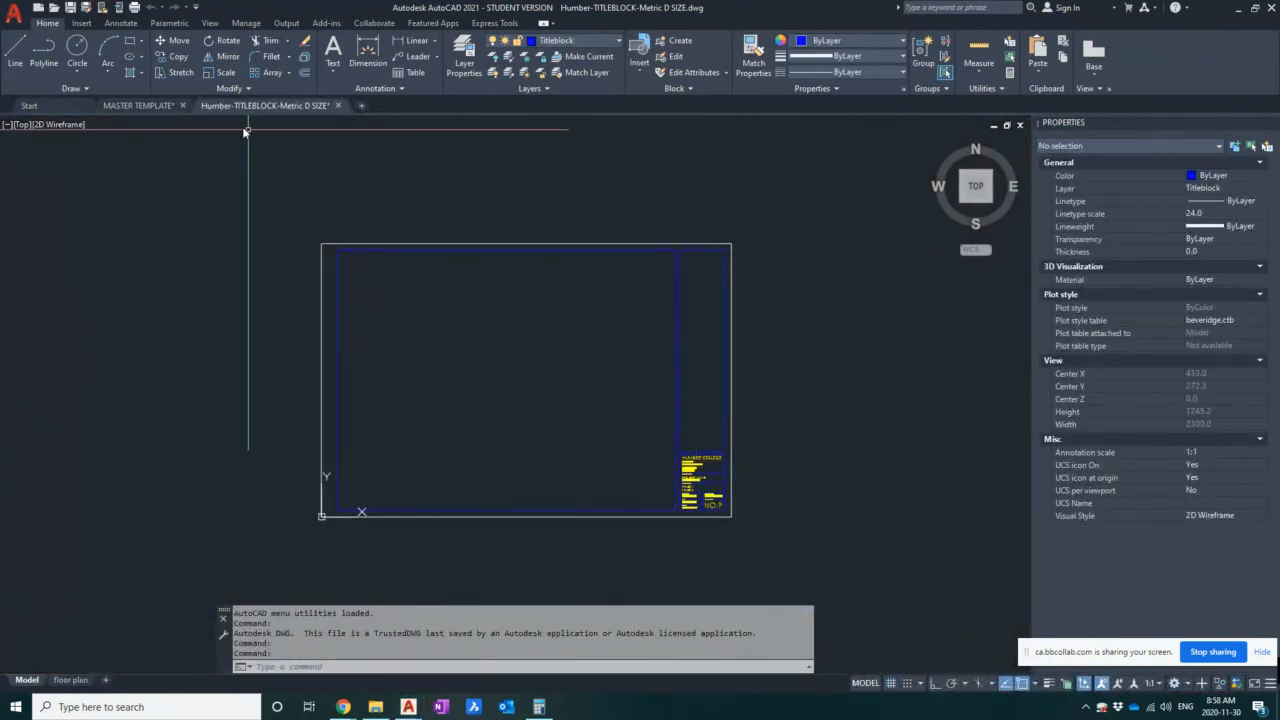
{"action": "mouse_move", "coordinate": [301, 107]}
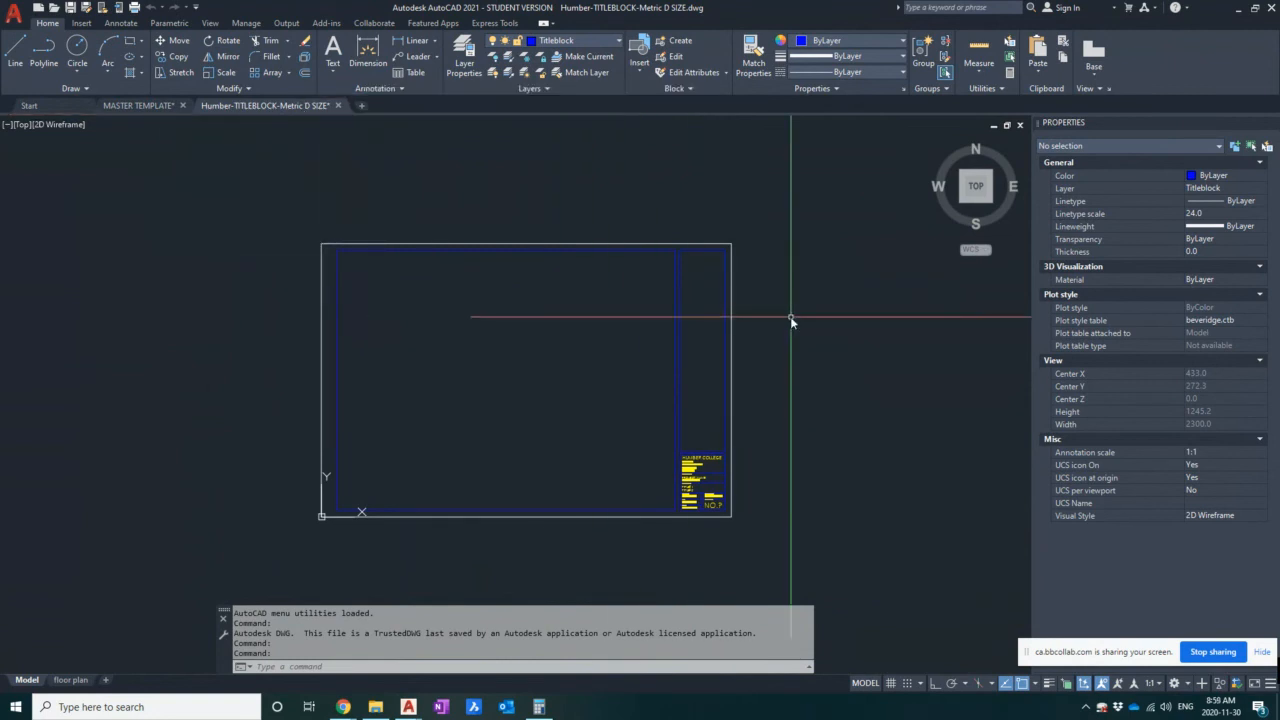
{"action": "left_click", "coordinate": [150, 105]}
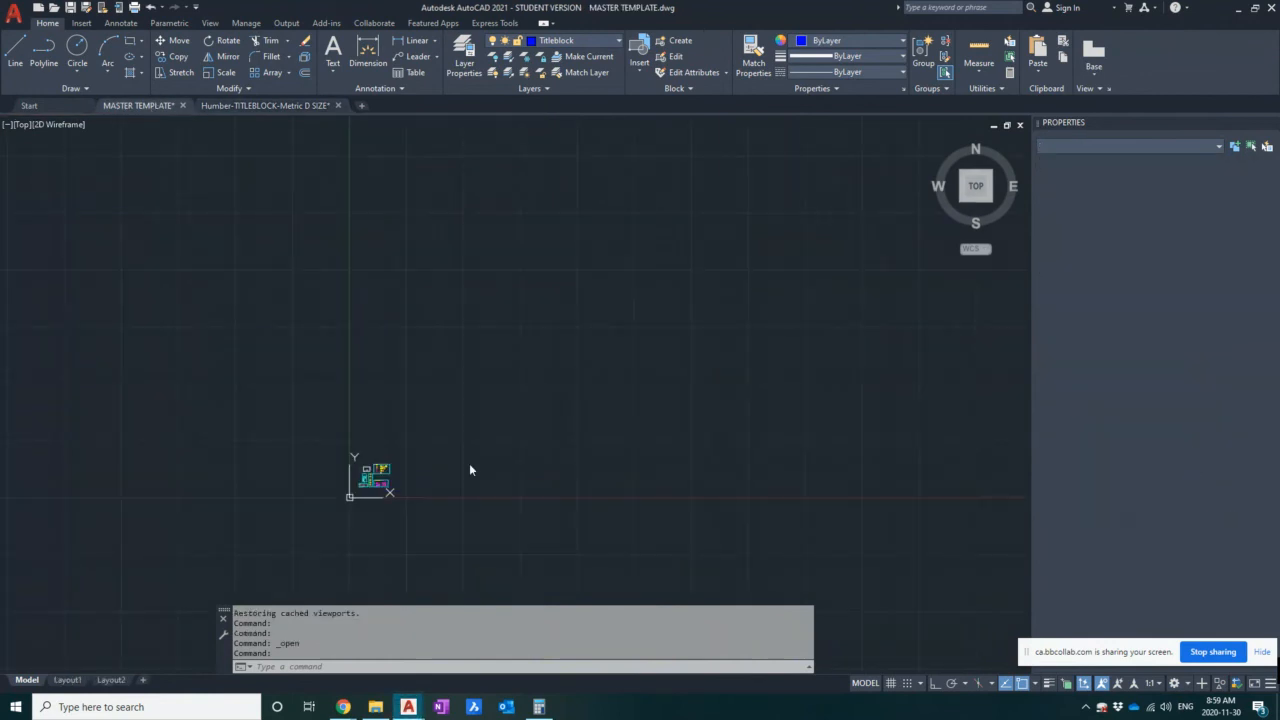
{"action": "scroll", "coordinate": [379, 485], "scroll_direction": "up", "scroll_amount": 3}
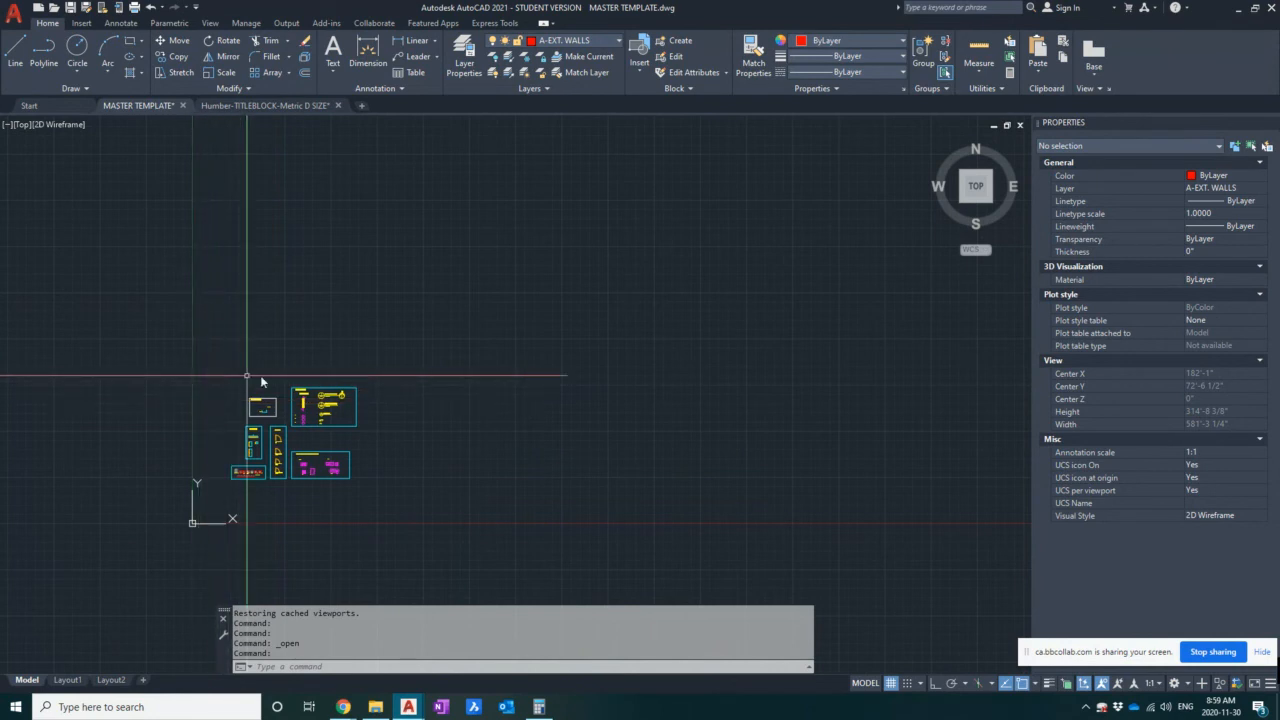
{"action": "left_click", "coordinate": [278, 106]}
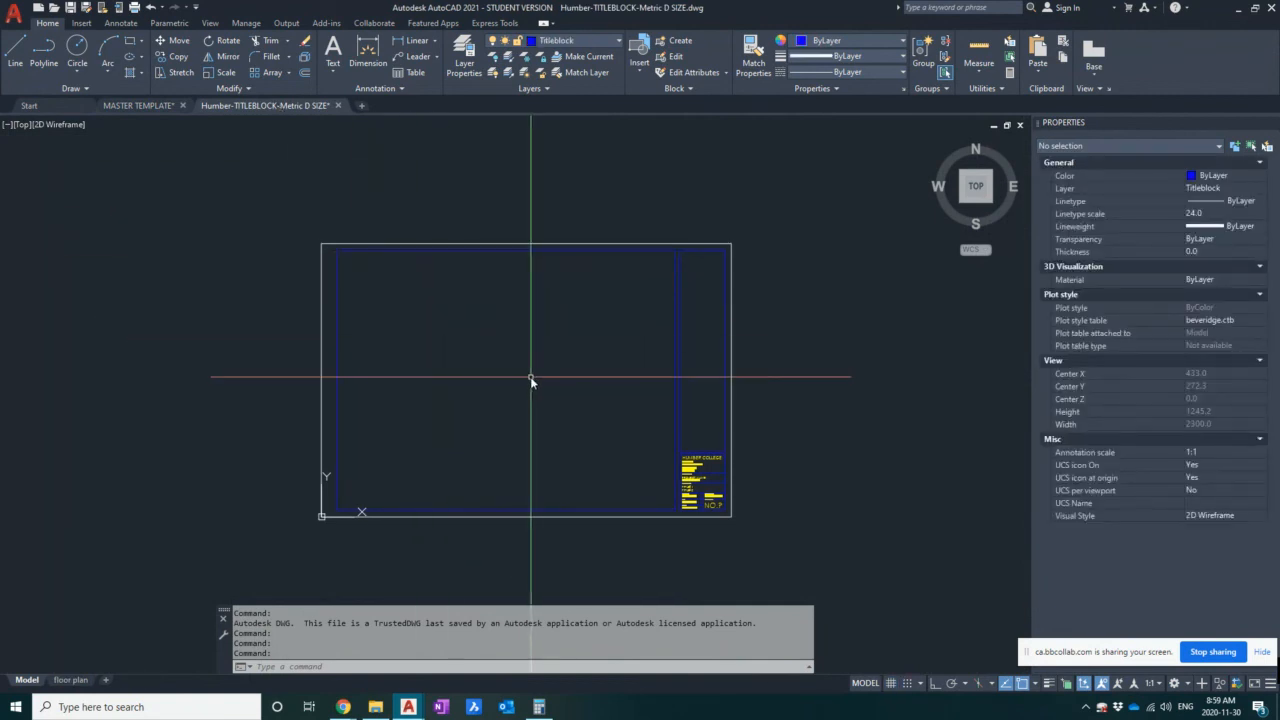
{"action": "key", "text": "ctrl+a"}
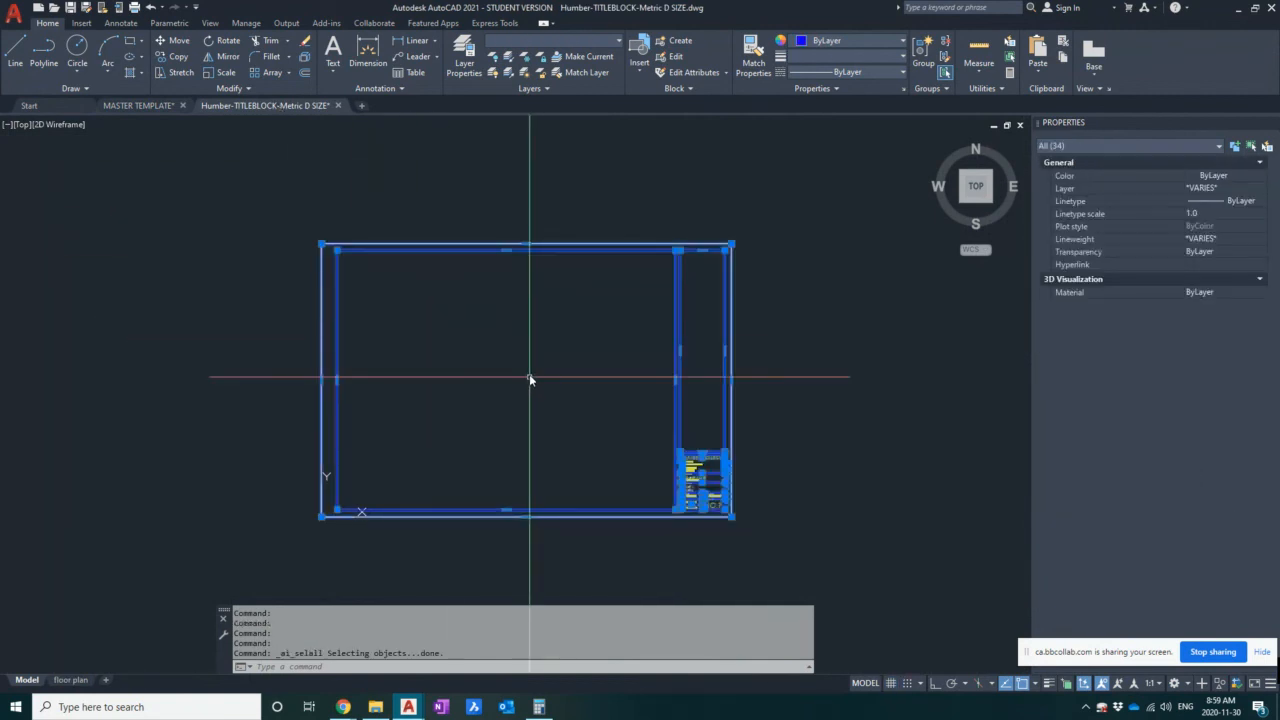
{"action": "left_click", "coordinate": [141, 106]}
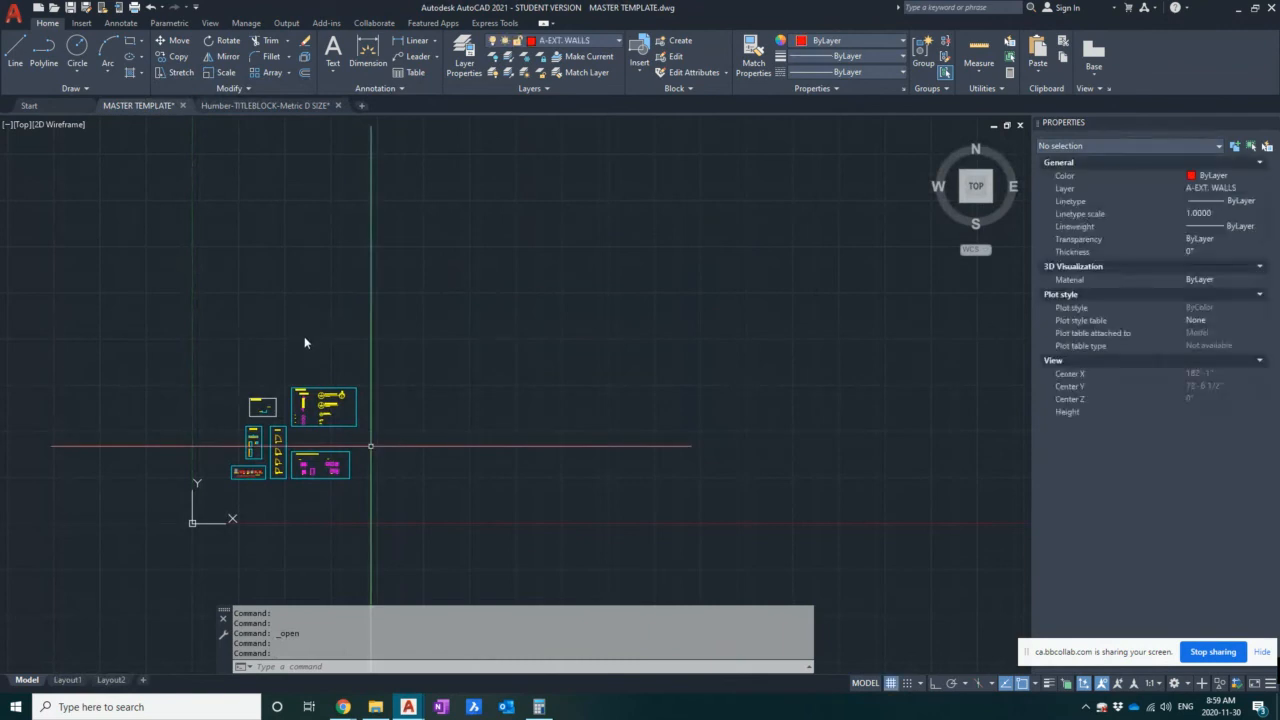
{"action": "middle_click_drag", "start_coordinate": [300, 329], "coordinate": [354, 333]}
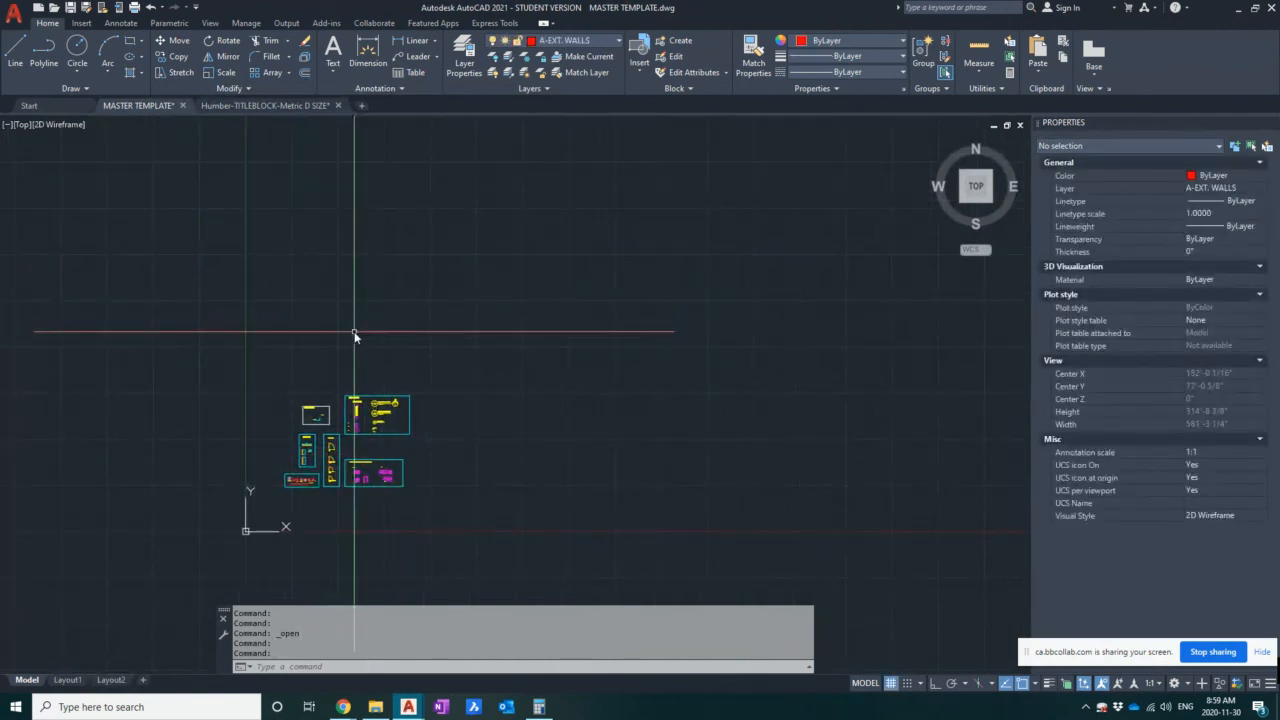
{"action": "key", "text": "ctrl+v"}
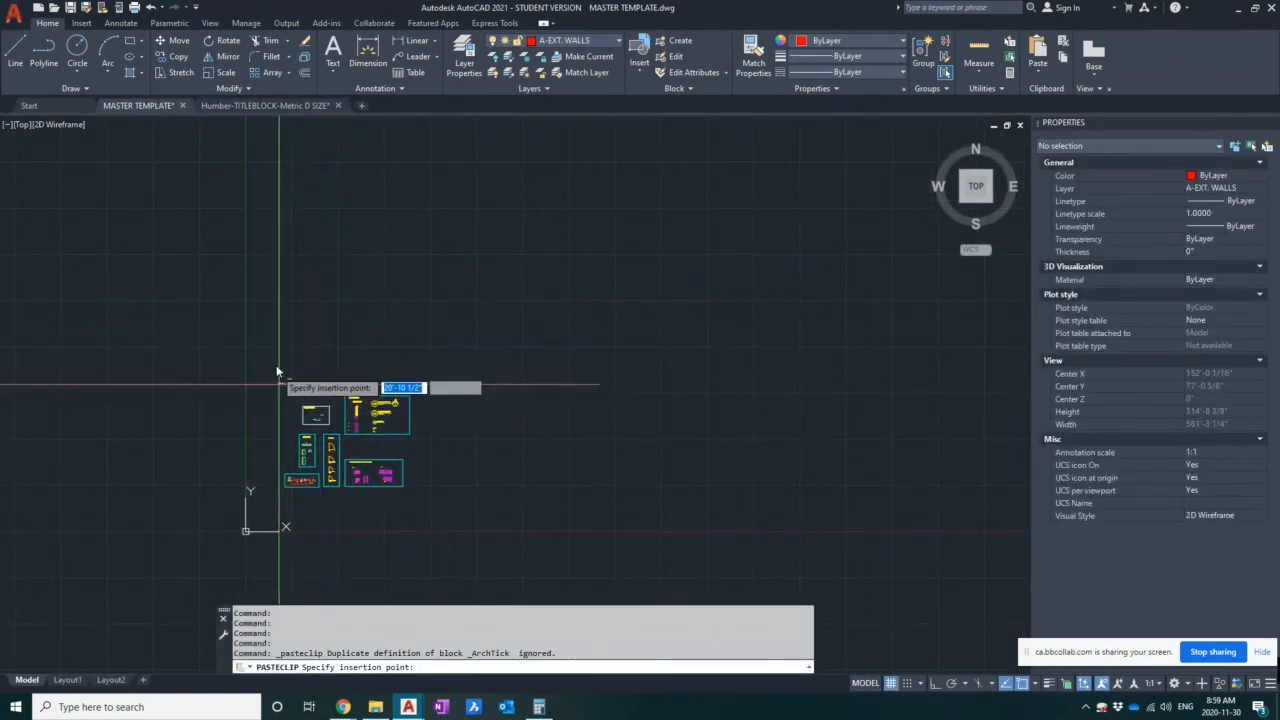
{"action": "scroll", "coordinate": [276, 386], "scroll_direction": "up", "scroll_amount": 6}
{"action": "scroll", "coordinate": [277, 382], "scroll_direction": "down", "scroll_amount": 6}
{"action": "key", "text": "Escape"}
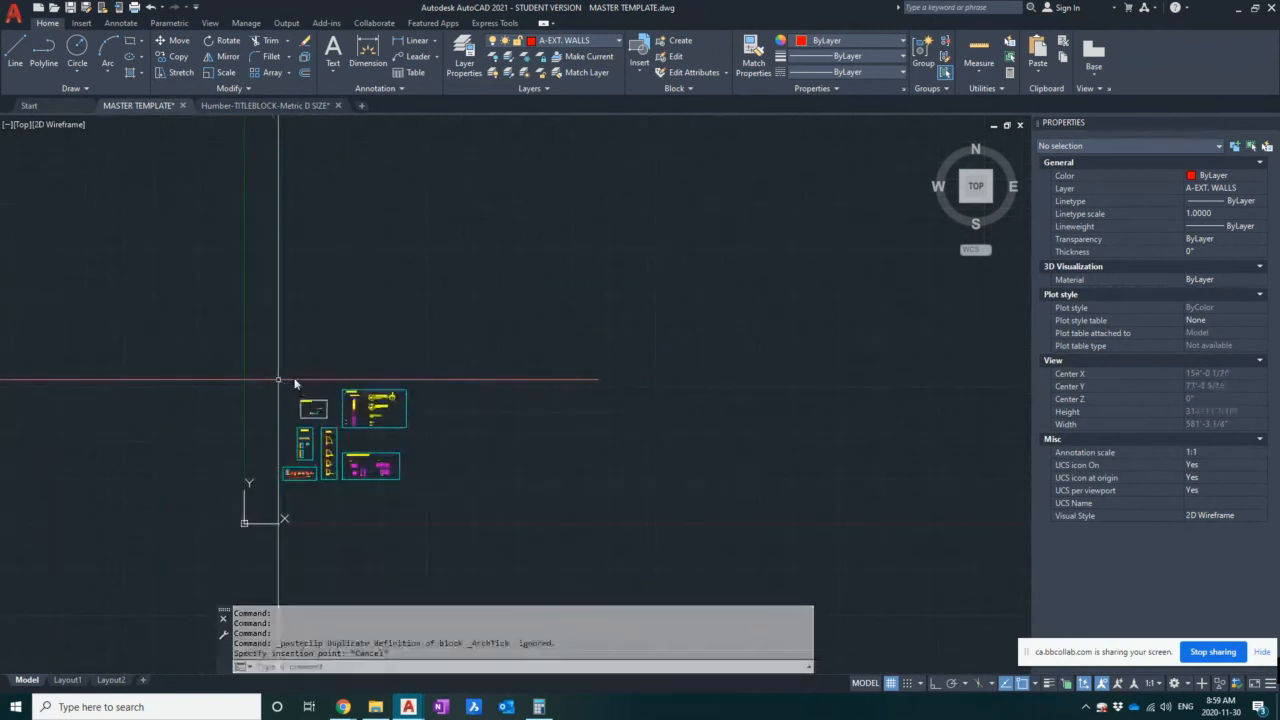
- Copy all objects of the Humber-TITLEBLOCK-Metric D SIZE drawing and return to the MASTER TEMPLATE drawing
{"action": "left_click", "coordinate": [265, 105]}
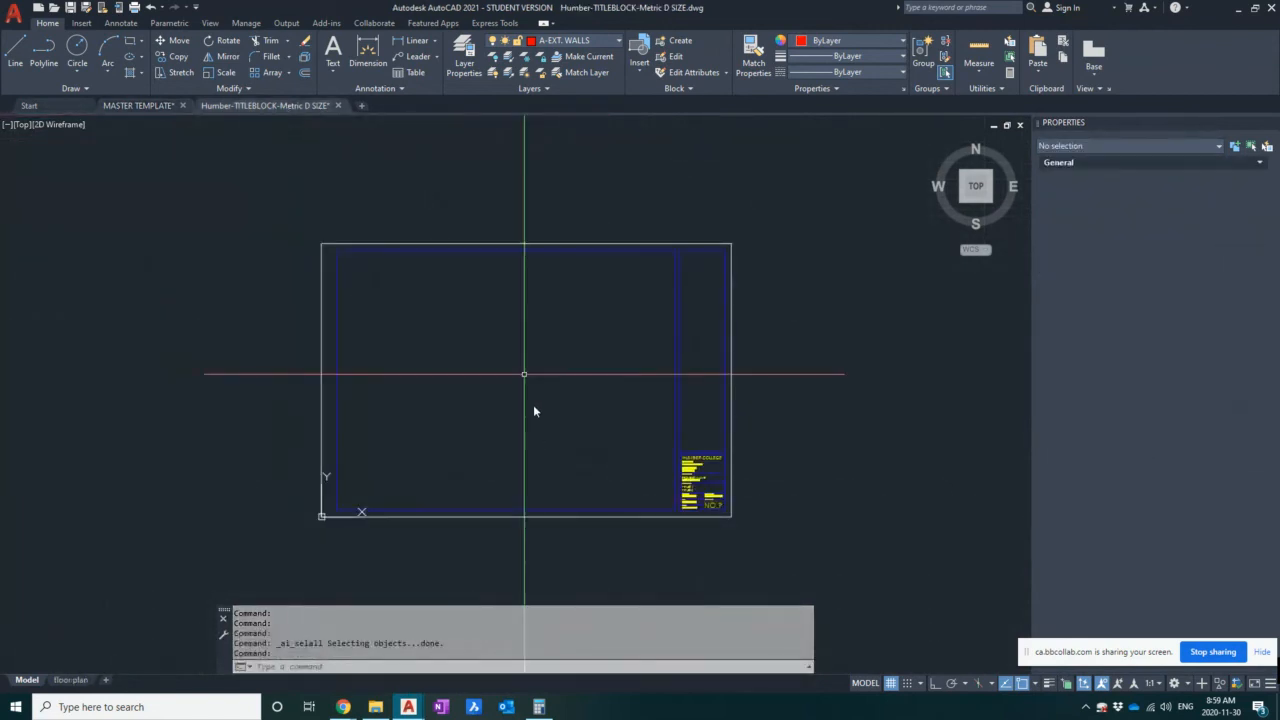
{"action": "left_click", "coordinate": [533, 410]}
{"action": "key", "text": "Escape"}
{"action": "key", "text": "Escape"}
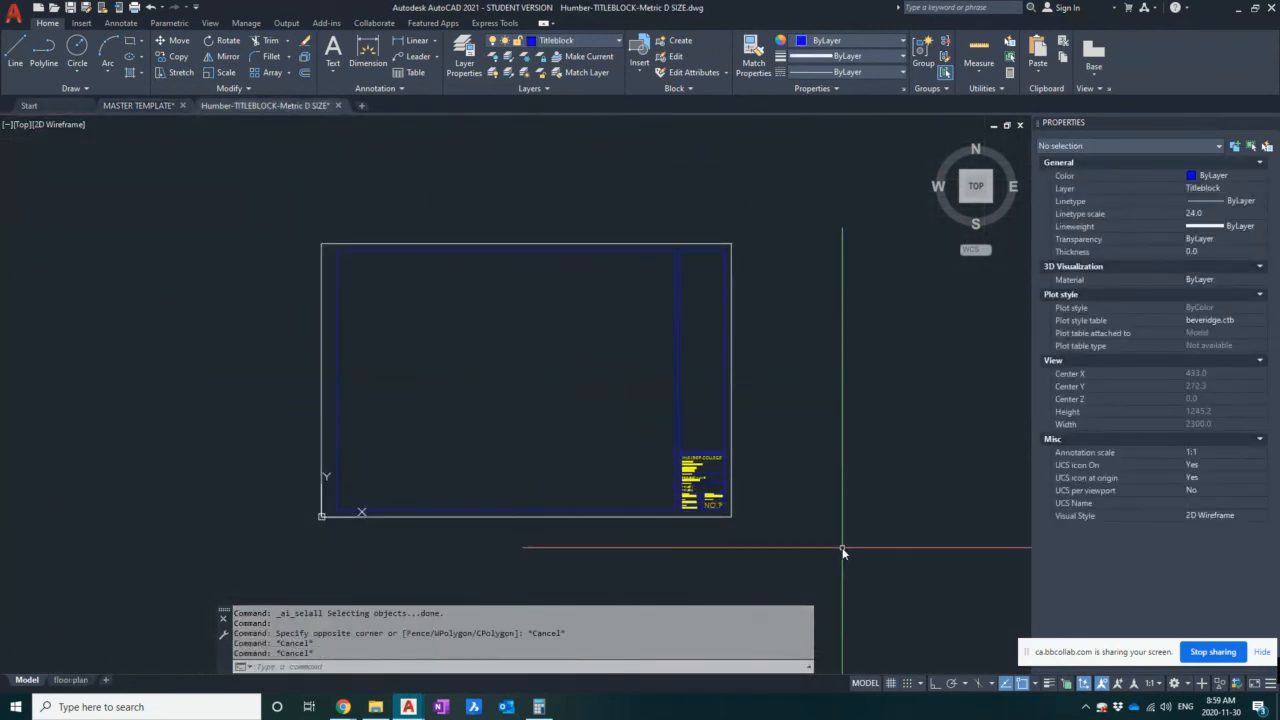
{"action": "key", "text": "ctrl+a"}
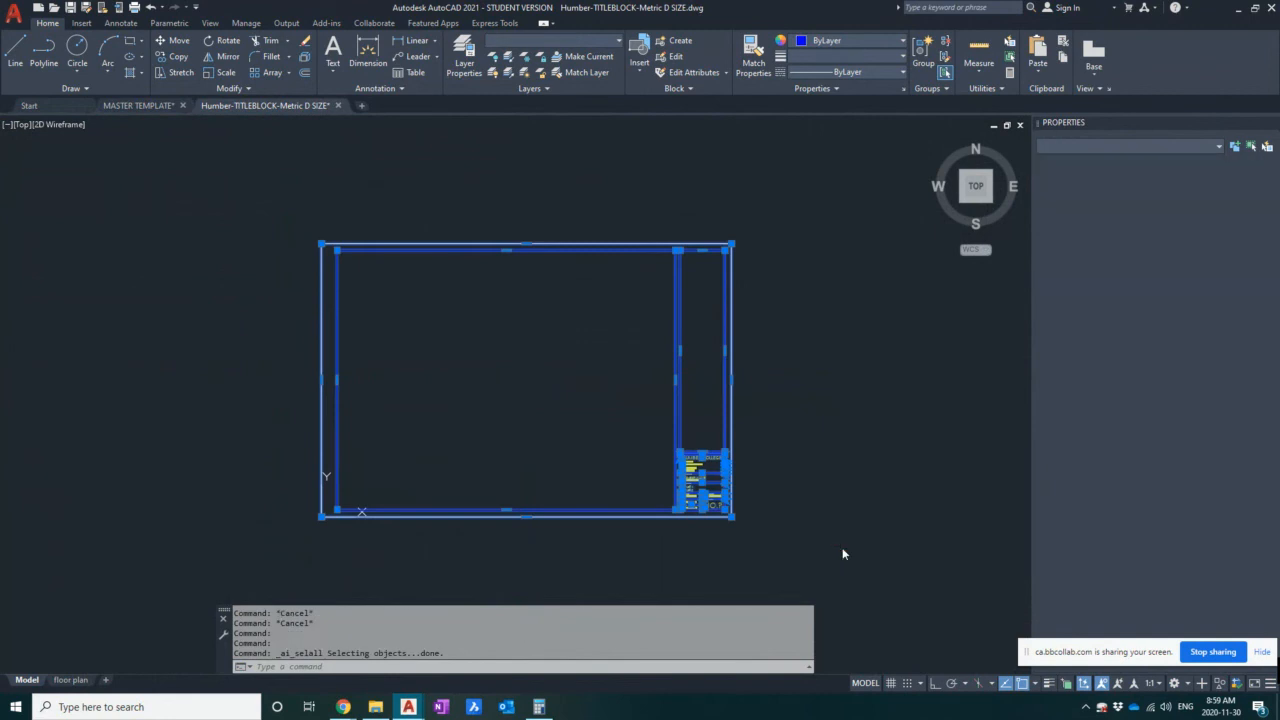
{"action": "key", "text": "ctrl+c"}
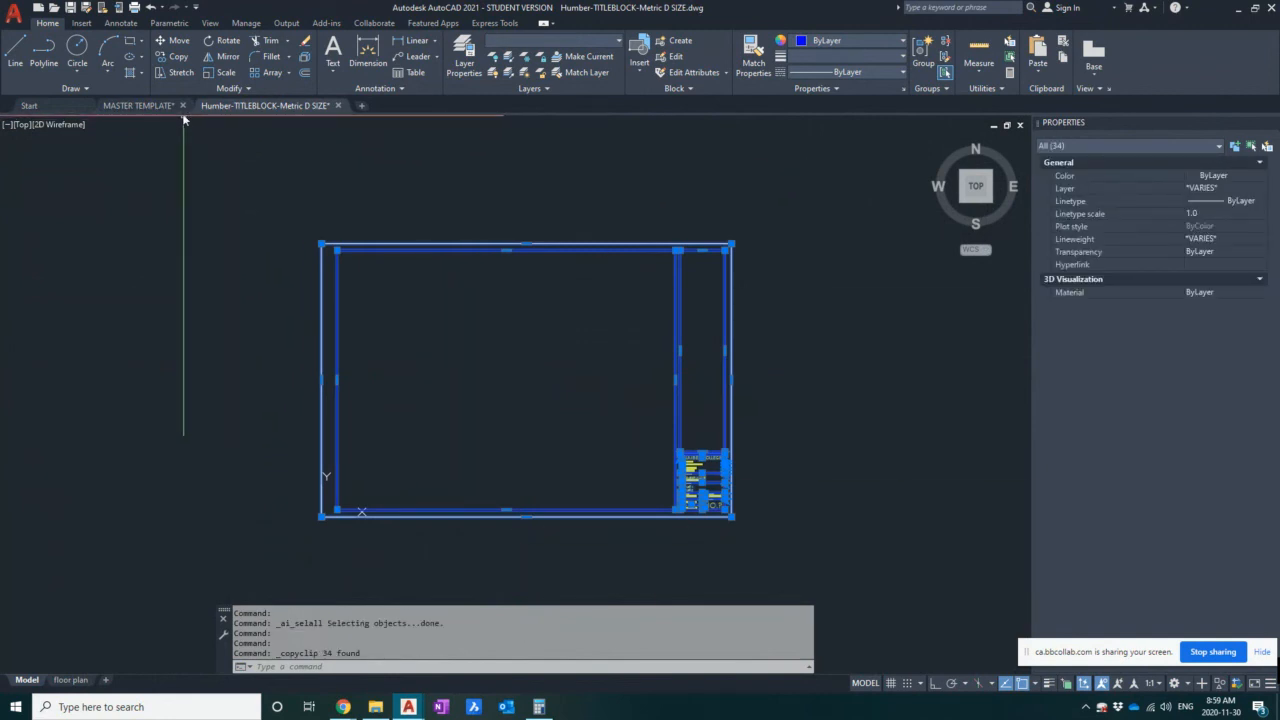
{"action": "left_click", "coordinate": [135, 105]}
{"action": "key", "text": "ctrl+v"}
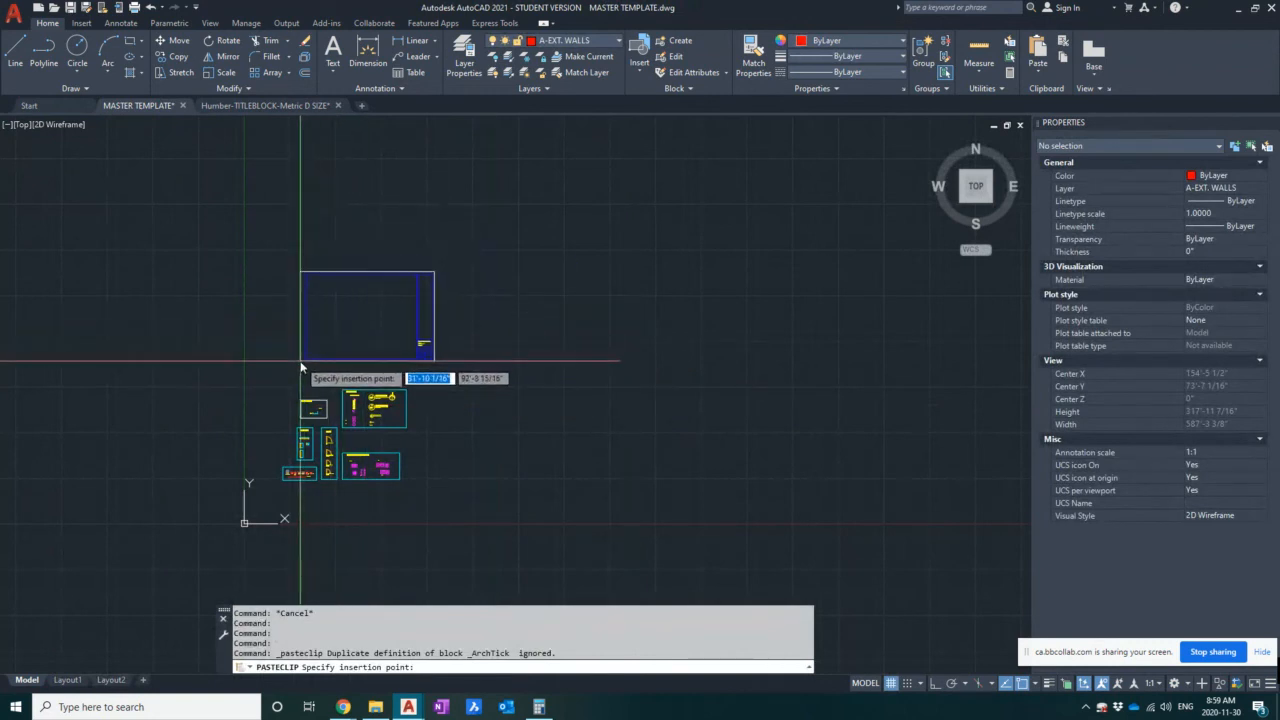
{"action": "left_click", "coordinate": [267, 371]}
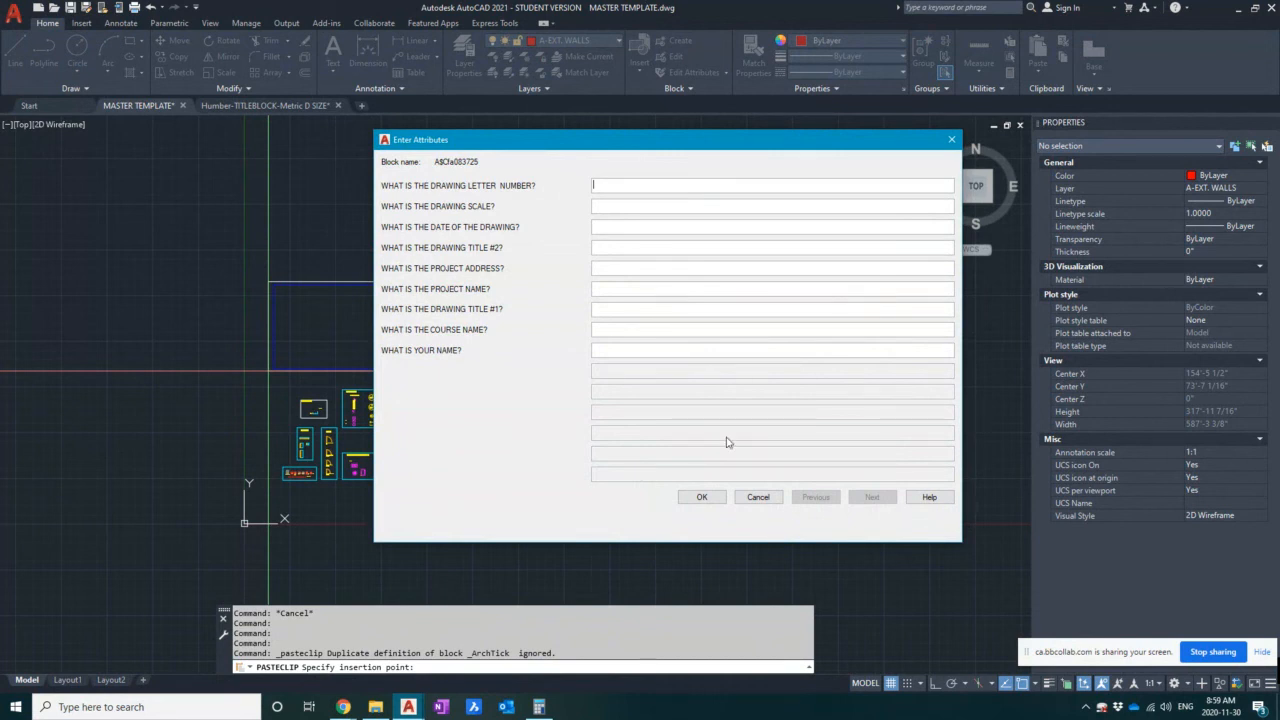
{"action": "left_click", "coordinate": [757, 497]}
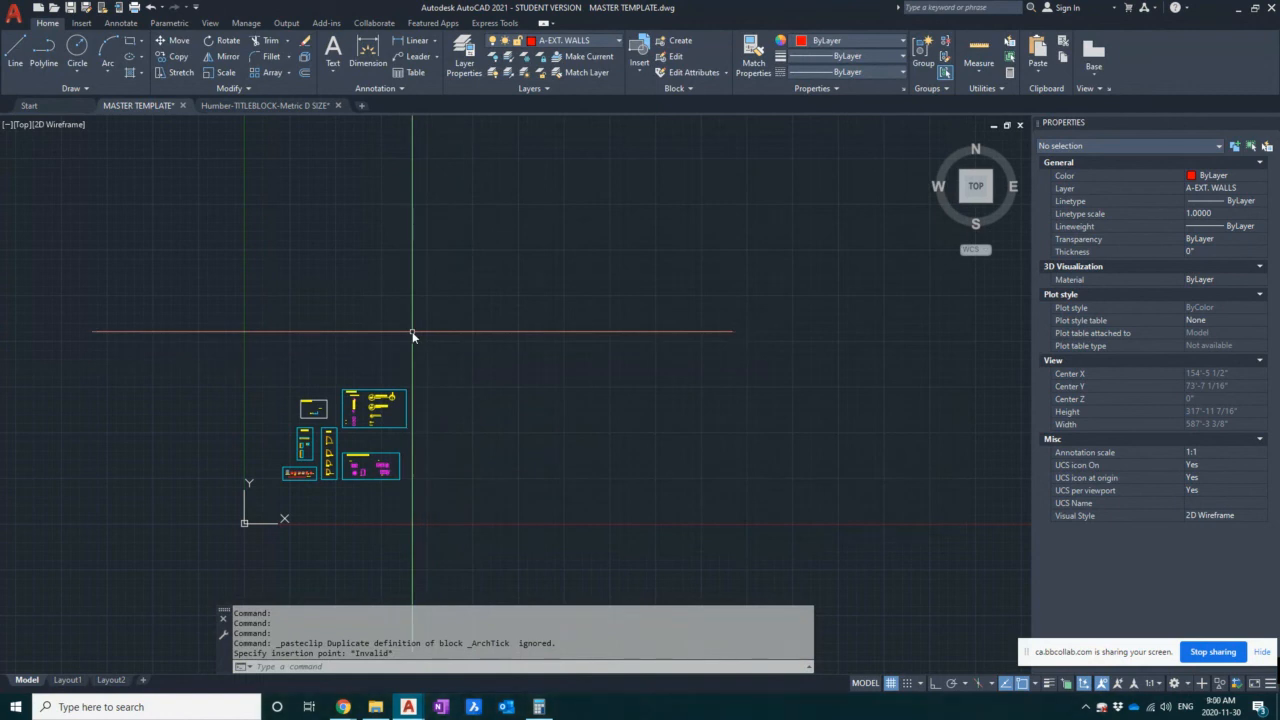
- Paste the copied title block above the existing frames near the origin, leaving all its attribute values blank
{"action": "key", "text": "ctrl+v"}
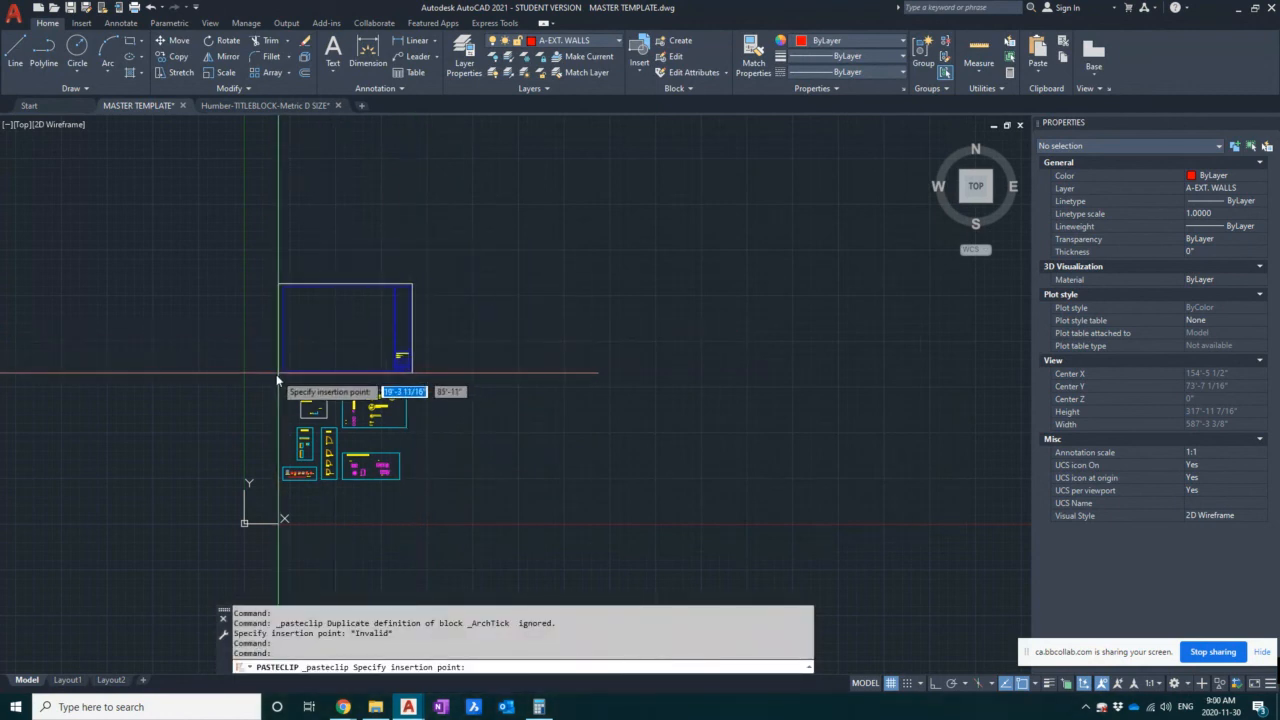
{"action": "left_click", "coordinate": [292, 381]}
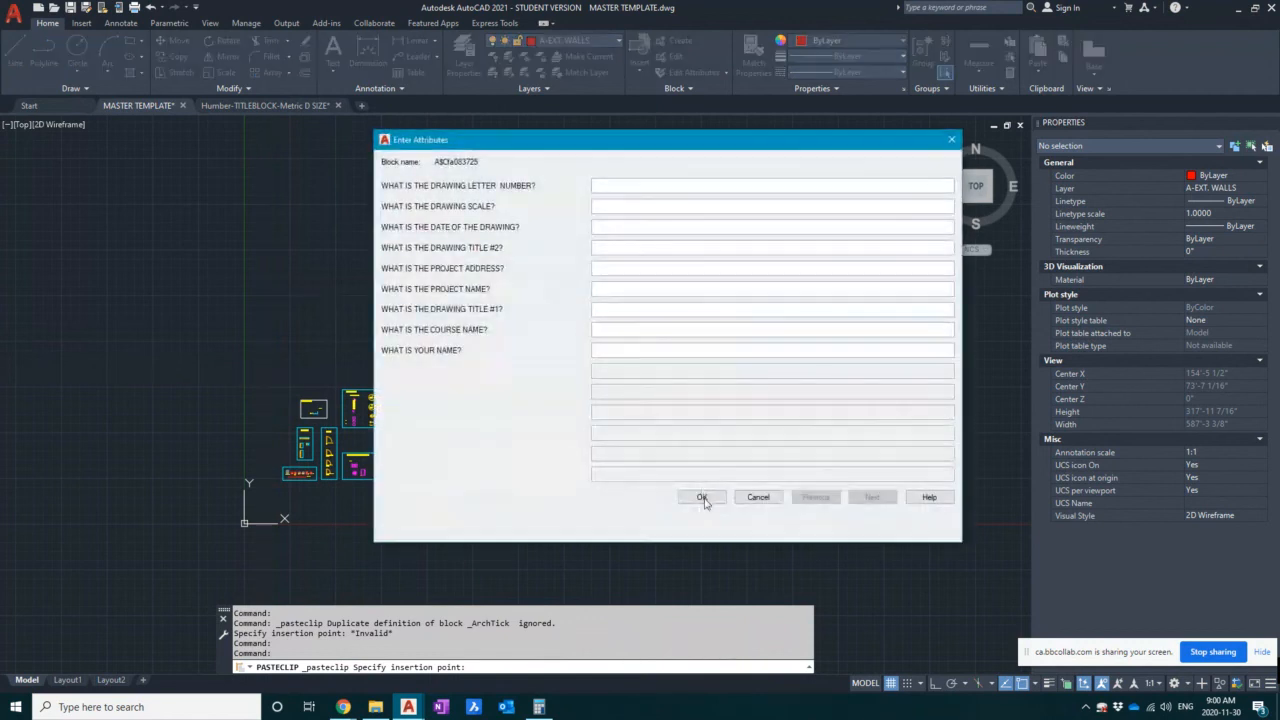
{"action": "left_click", "coordinate": [703, 498]}
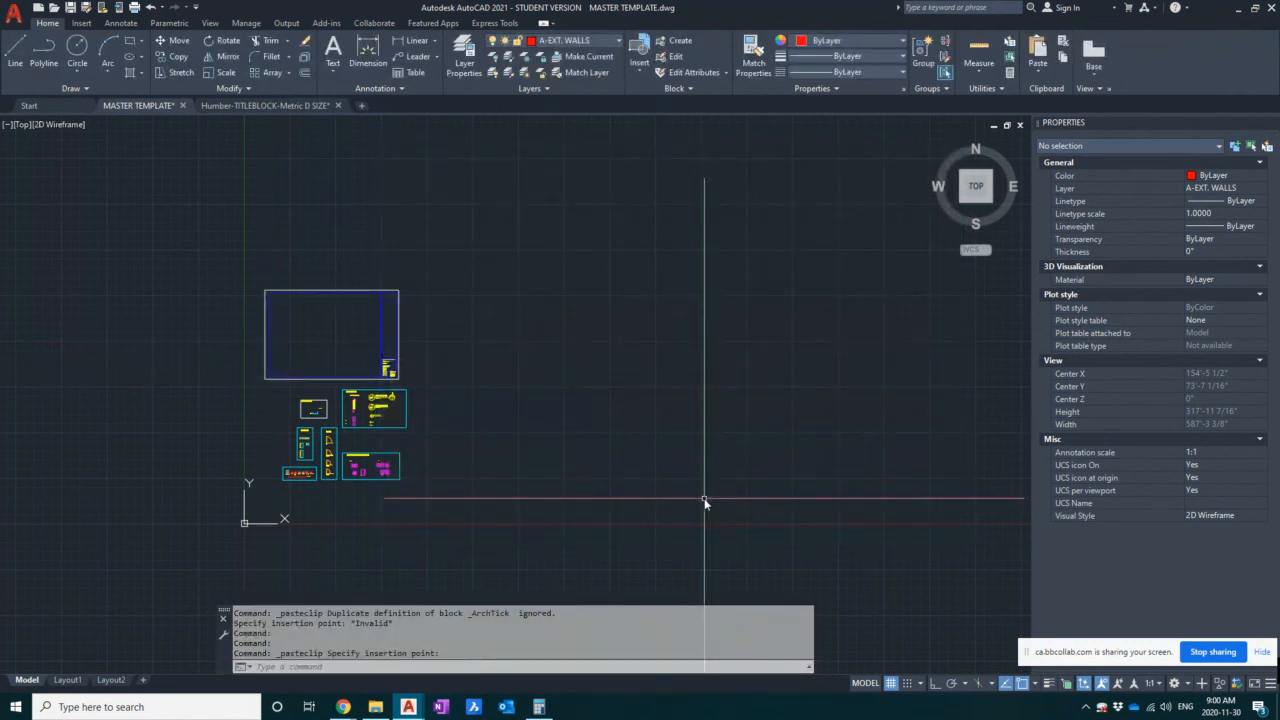
{"action": "key", "text": "ctrl+v"}
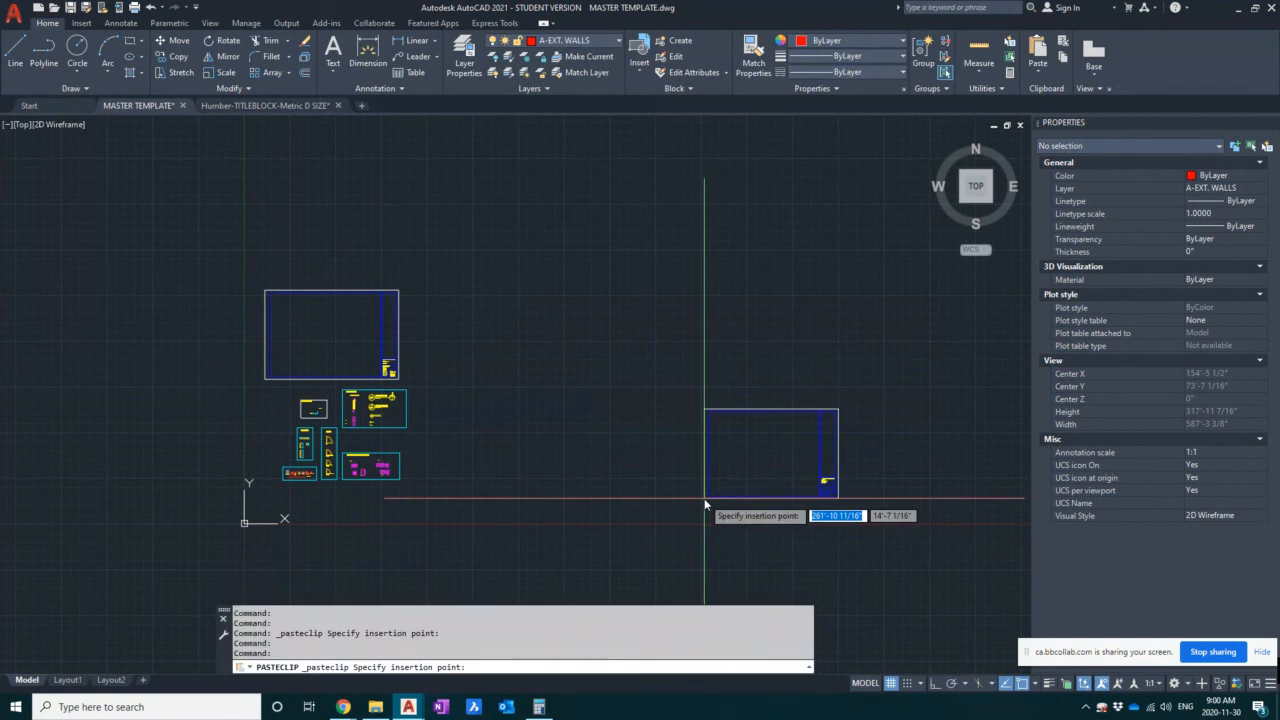
{"action": "key", "text": "Escape"}
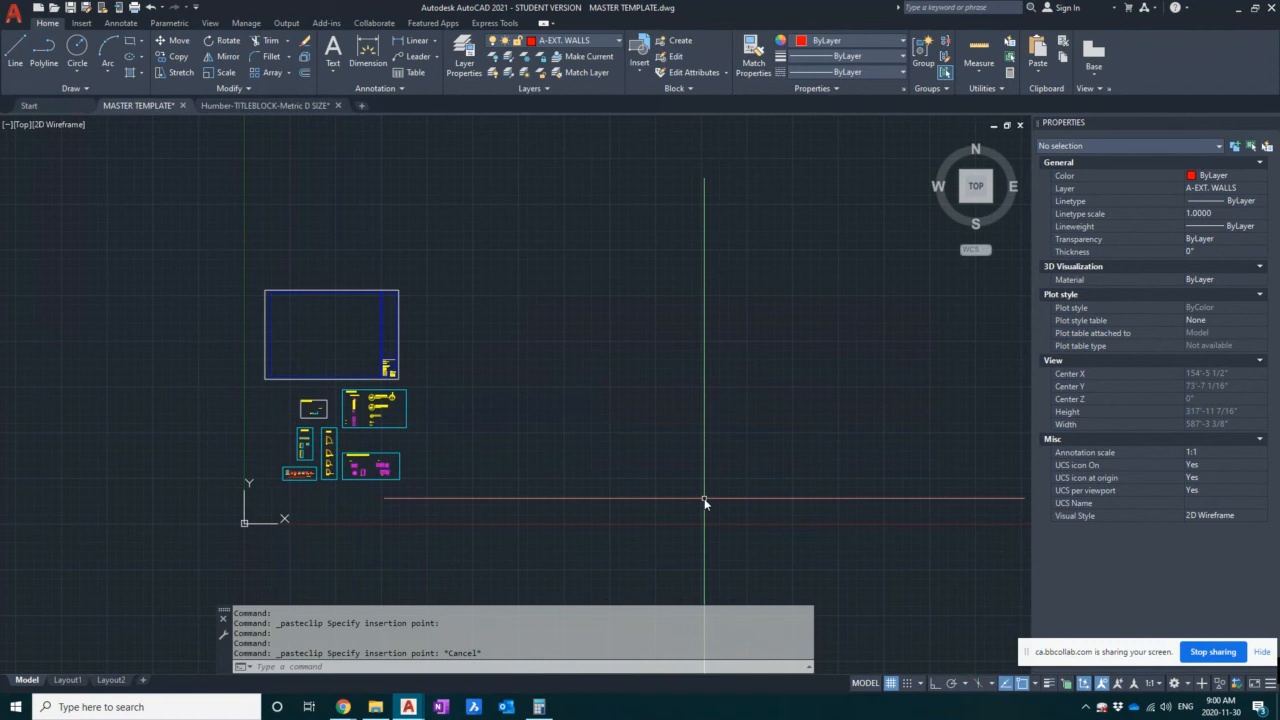
- Inspect the pasted title block and measure the height of its outer sheet frame along the right edge
{"action": "scroll", "coordinate": [345, 325], "scroll_direction": "up", "scroll_amount": 5}
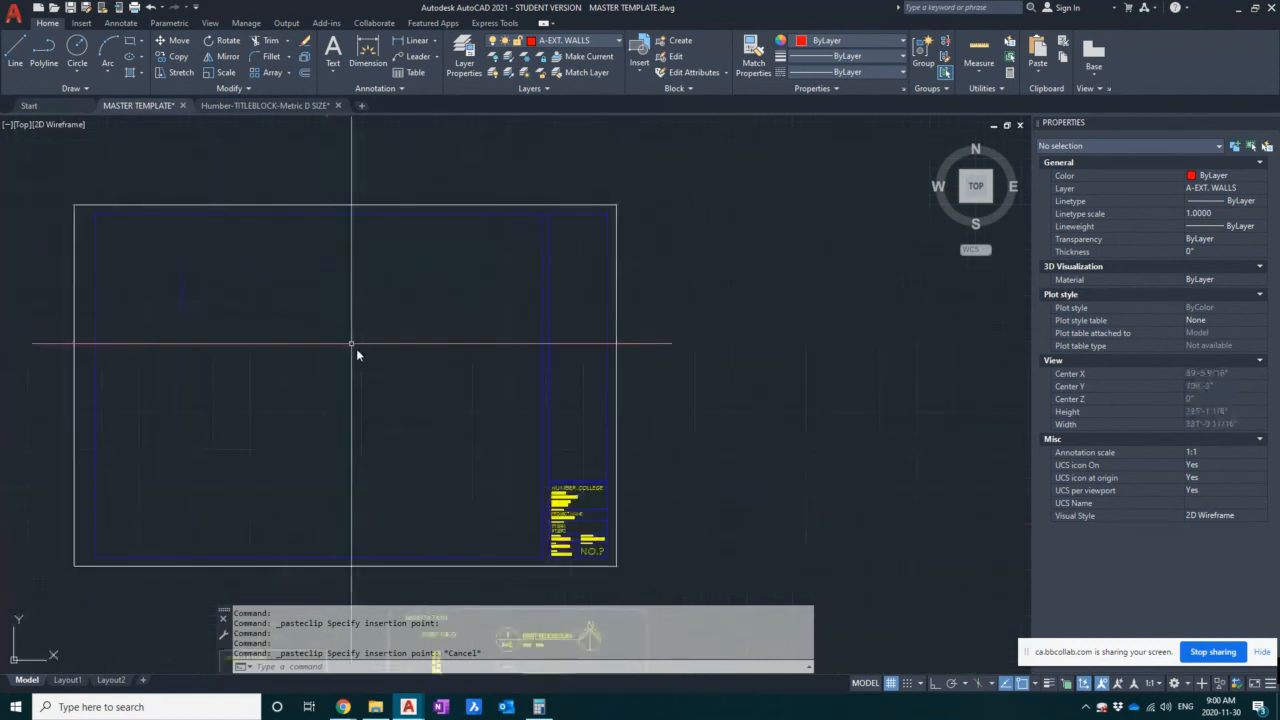
{"action": "middle_click_drag", "start_coordinate": [351, 343], "coordinate": [434, 312]}
{"action": "scroll", "coordinate": [672, 482], "scroll_direction": "up", "scroll_amount": 4}
{"action": "scroll", "coordinate": [583, 422], "scroll_direction": "down", "scroll_amount": 4}
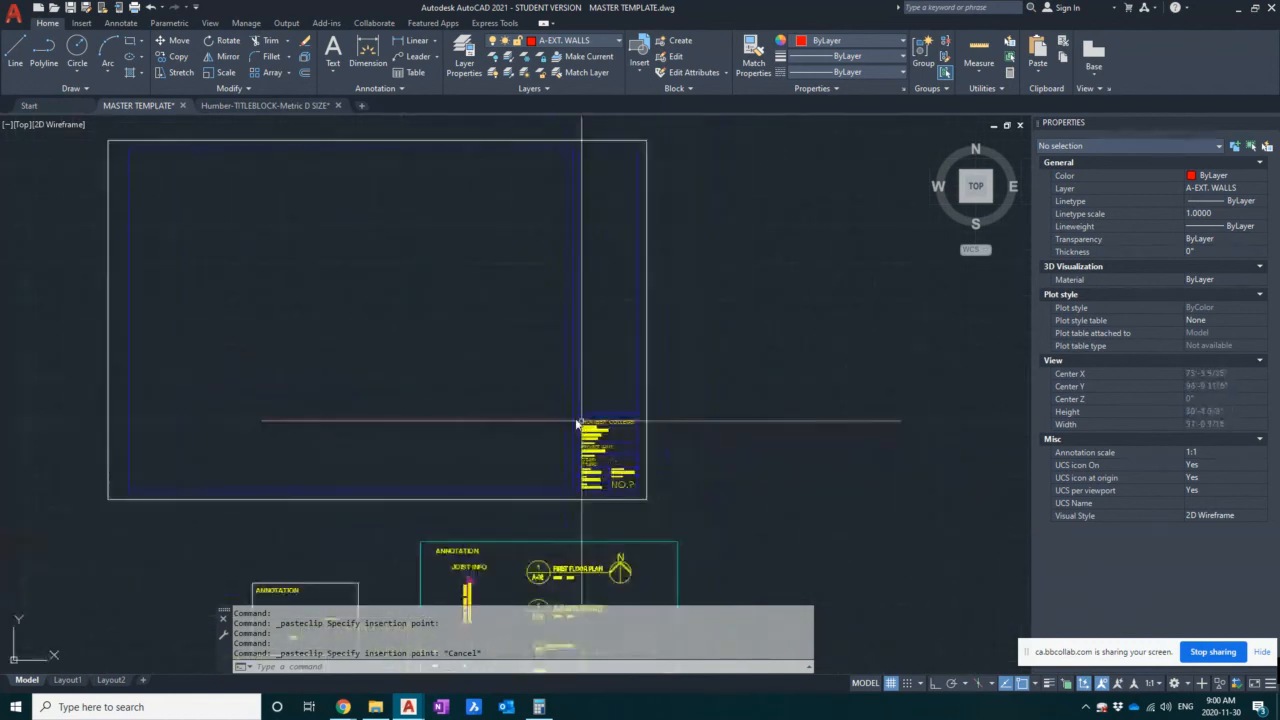
{"action": "middle_click_drag", "start_coordinate": [578, 424], "coordinate": [652, 446]}
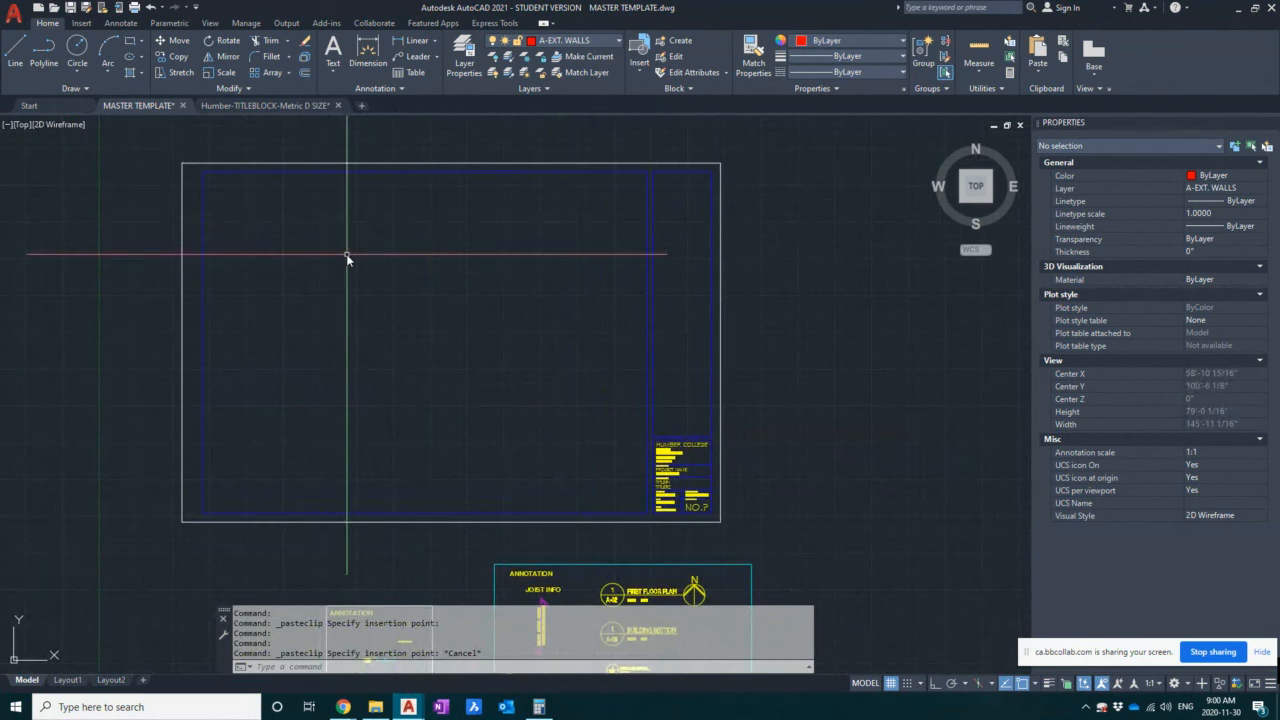
{"action": "middle_click_drag", "start_coordinate": [446, 314], "coordinate": [455, 323]}
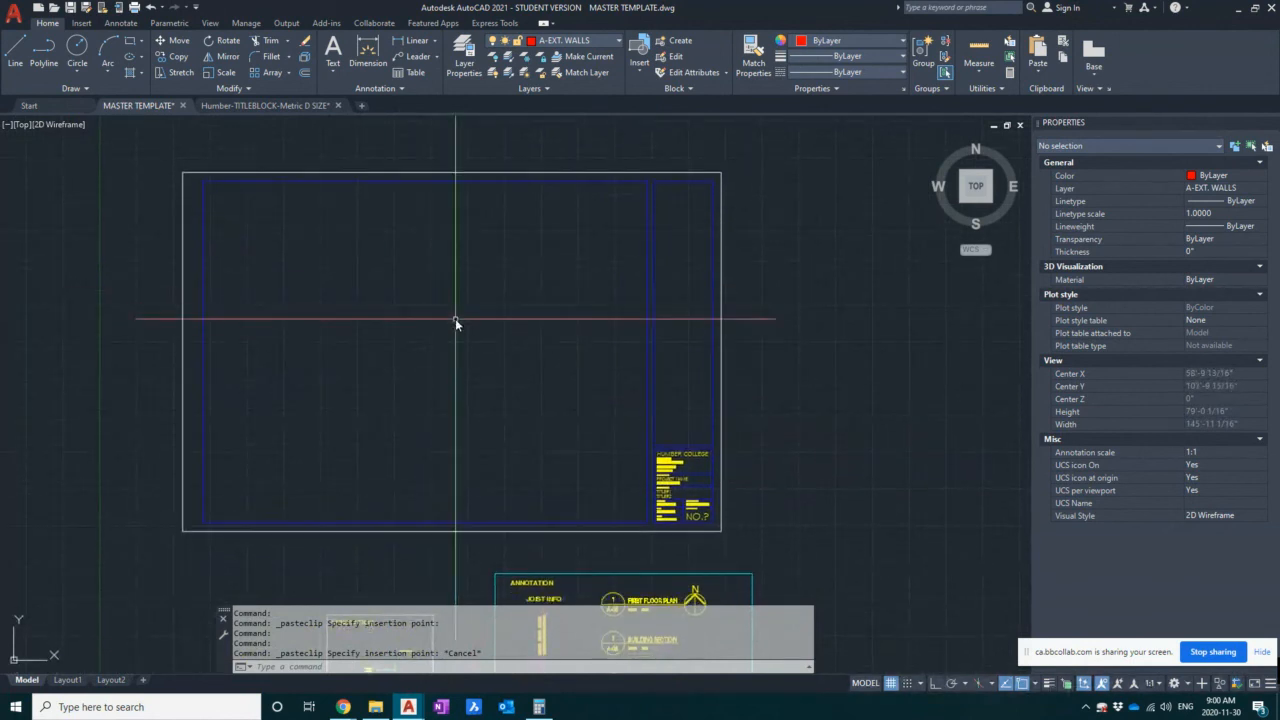
{"action": "type", "text": "di"}
{"action": "key", "text": "Return"}
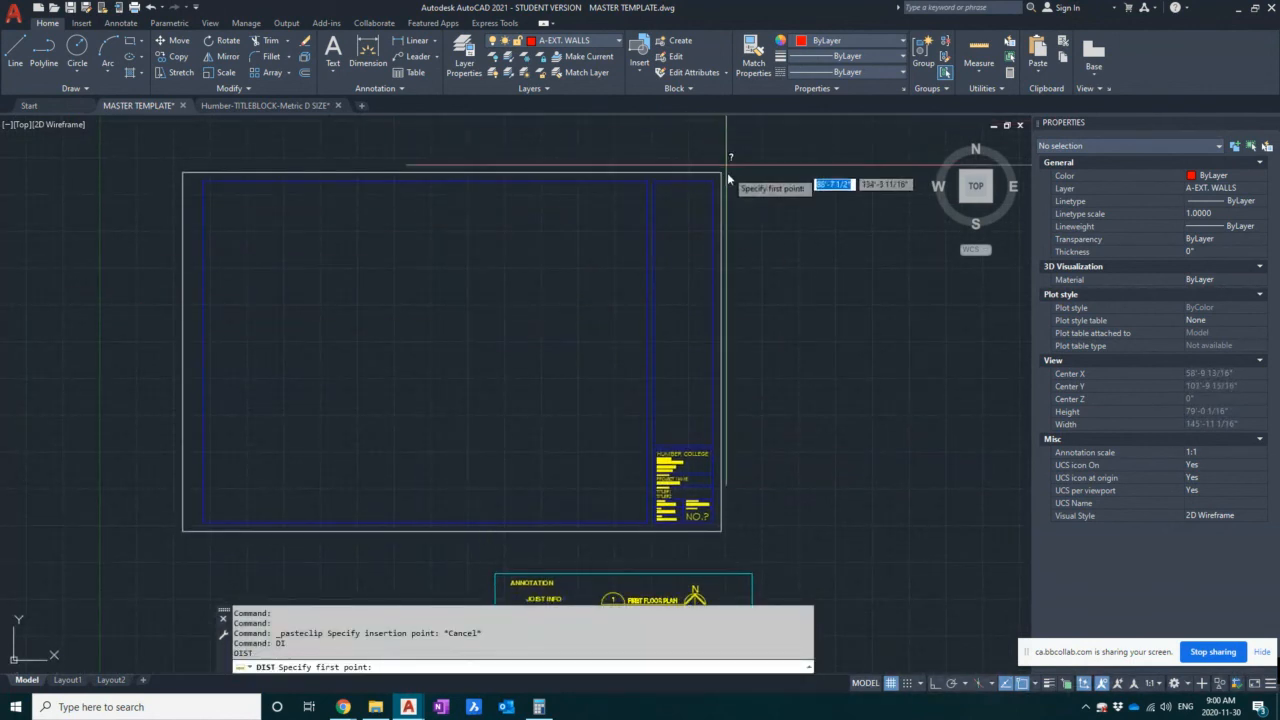
{"action": "left_click", "coordinate": [724, 176]}
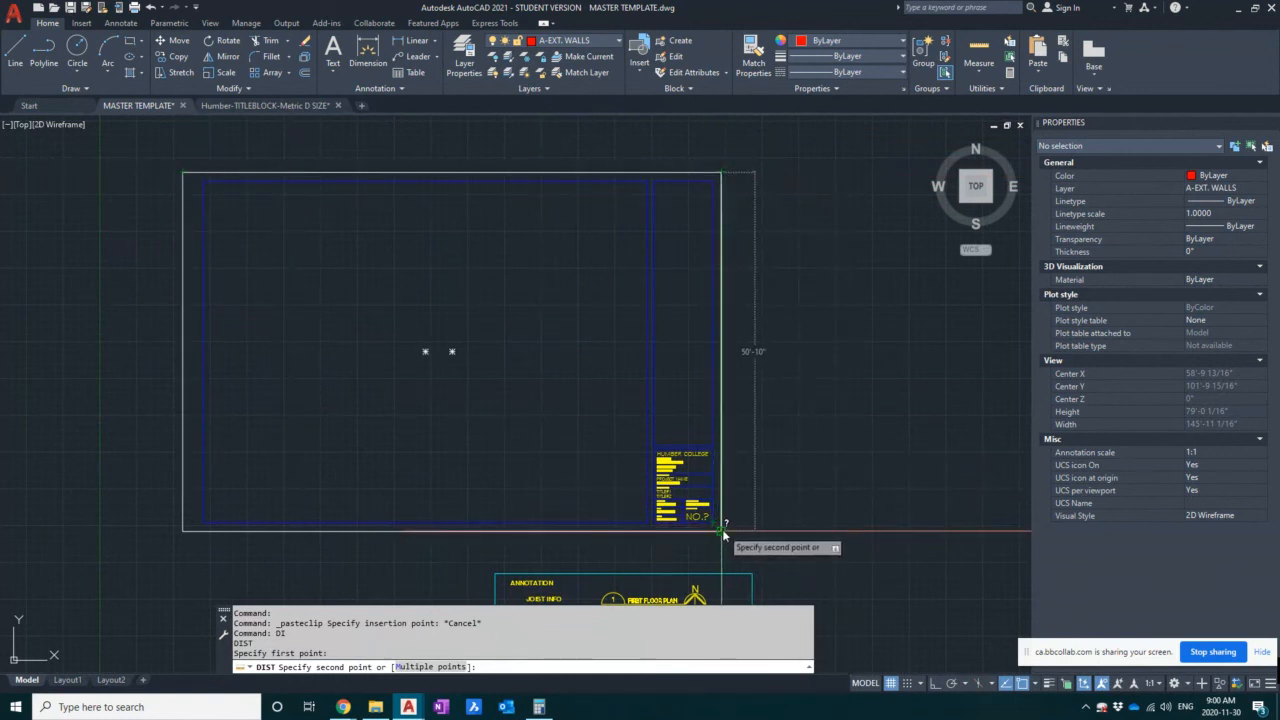
{"action": "key", "text": "Escape"}
{"action": "key", "text": "Escape"}
{"action": "key", "text": "Escape"}
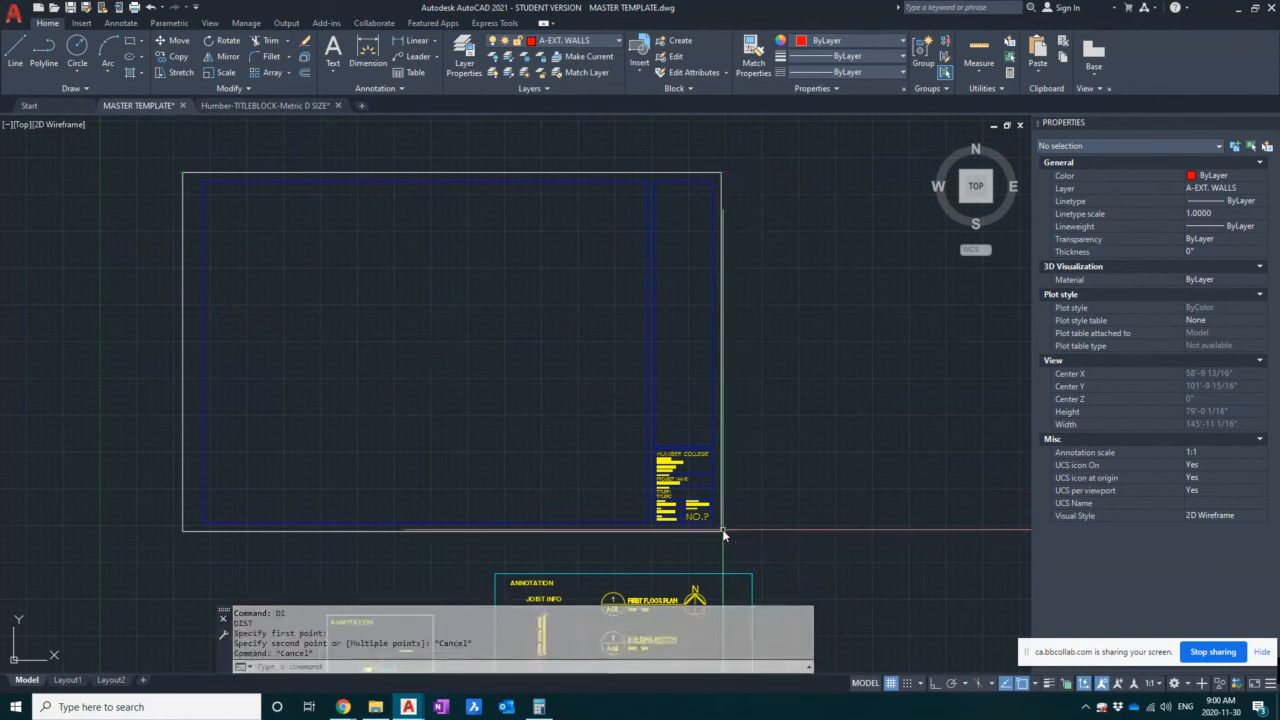
- Select the two blue border polylines beside the title block's vertical divider, check their properties, and clear the selection
{"action": "scroll", "coordinate": [592, 390], "scroll_direction": "down", "scroll_amount": 7}
{"action": "scroll", "coordinate": [568, 383], "scroll_direction": "up", "scroll_amount": 7}
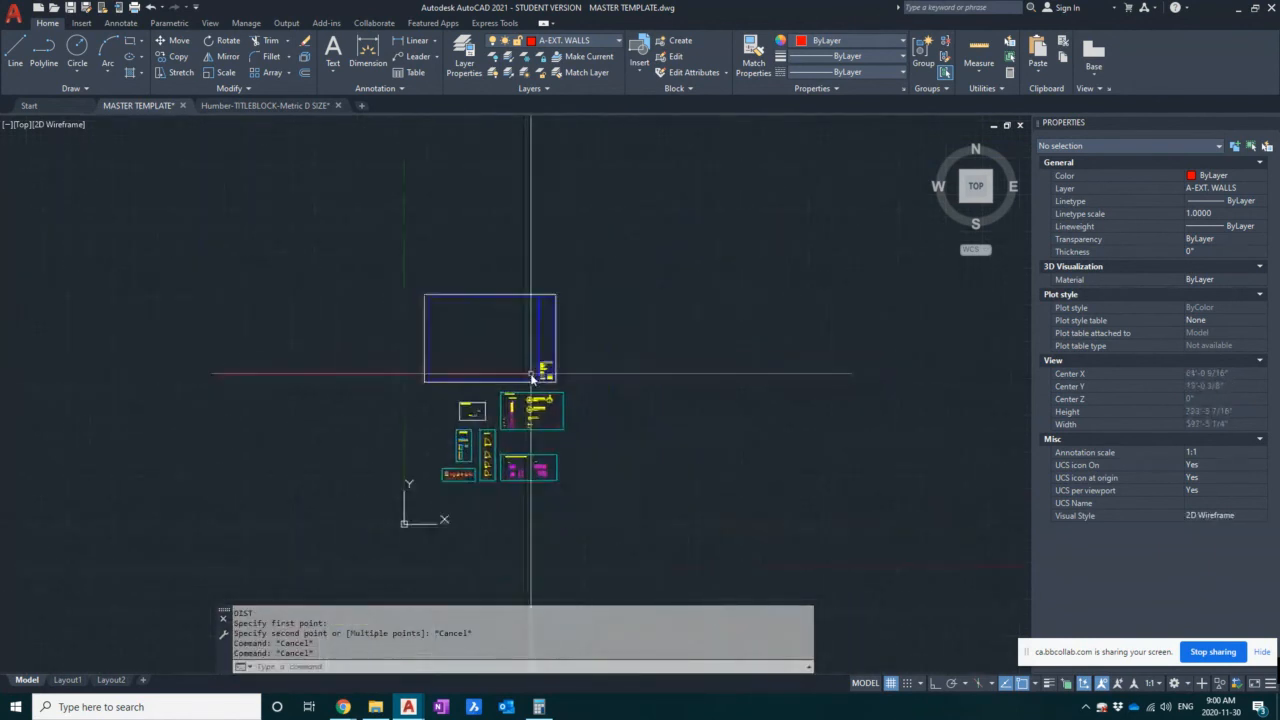
{"action": "left_click", "coordinate": [571, 285]}
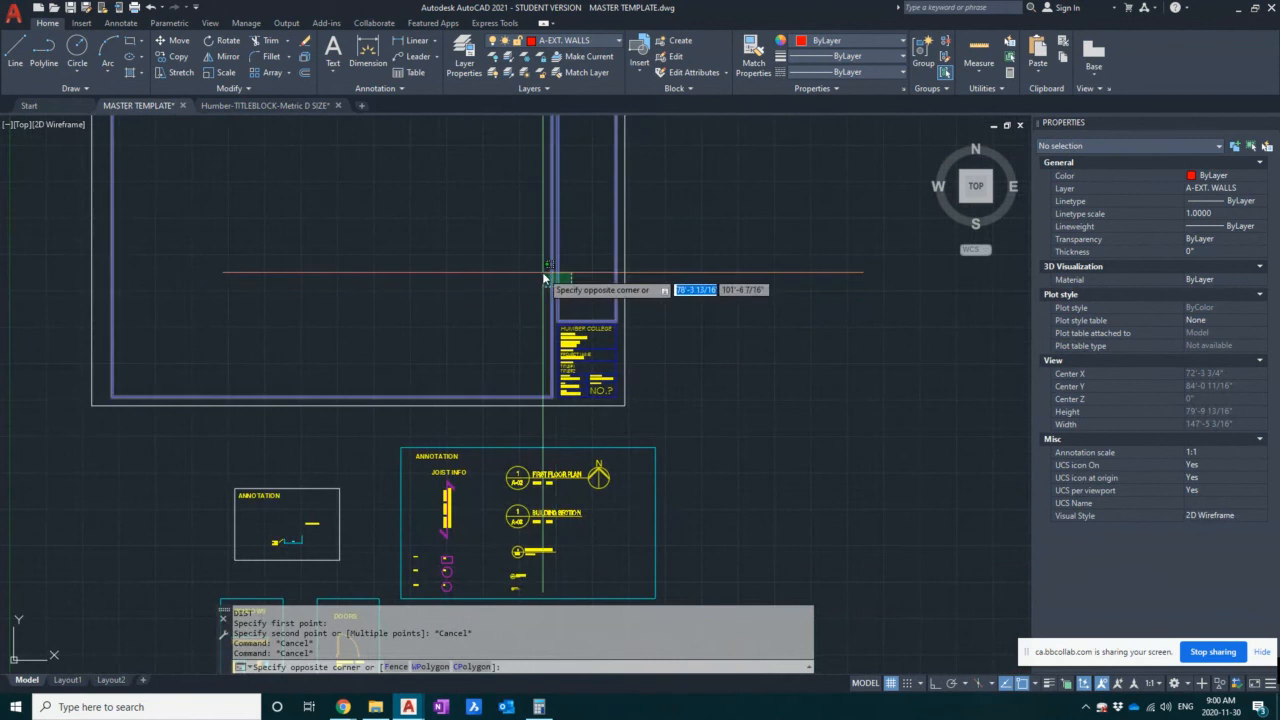
{"action": "left_click", "coordinate": [543, 272]}
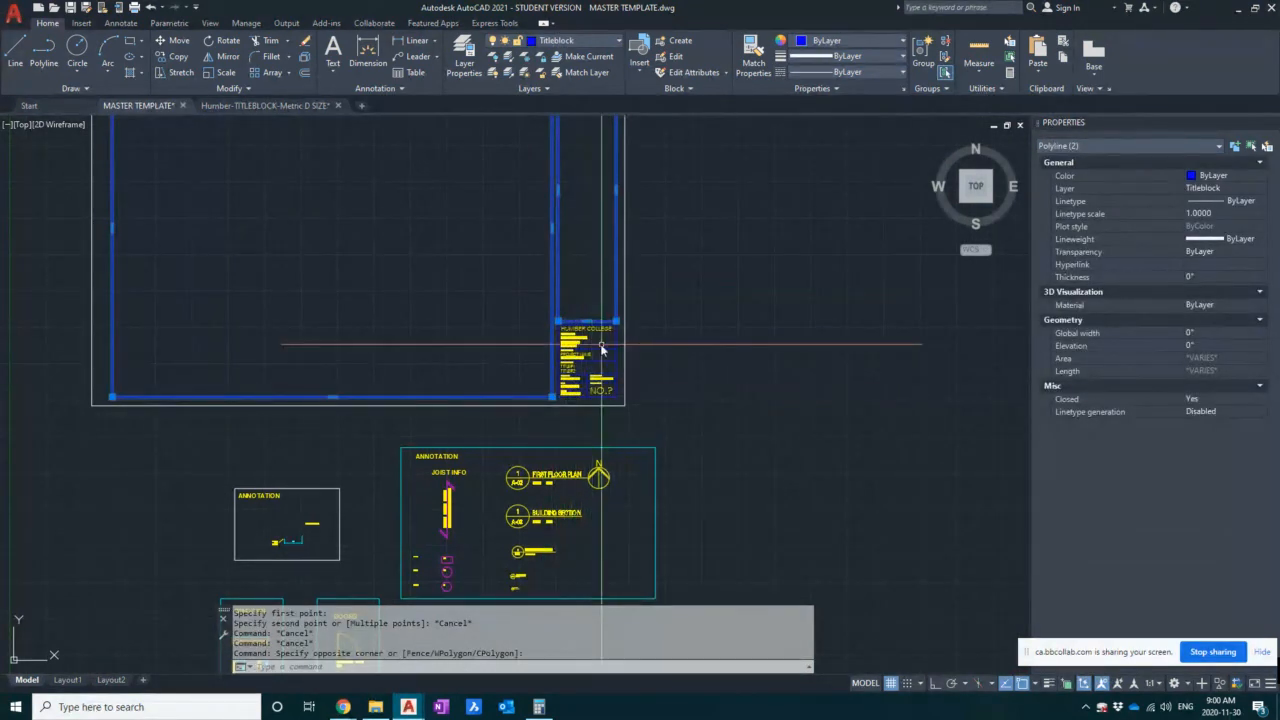
{"action": "middle_click_drag", "start_coordinate": [626, 333], "coordinate": [616, 387]}
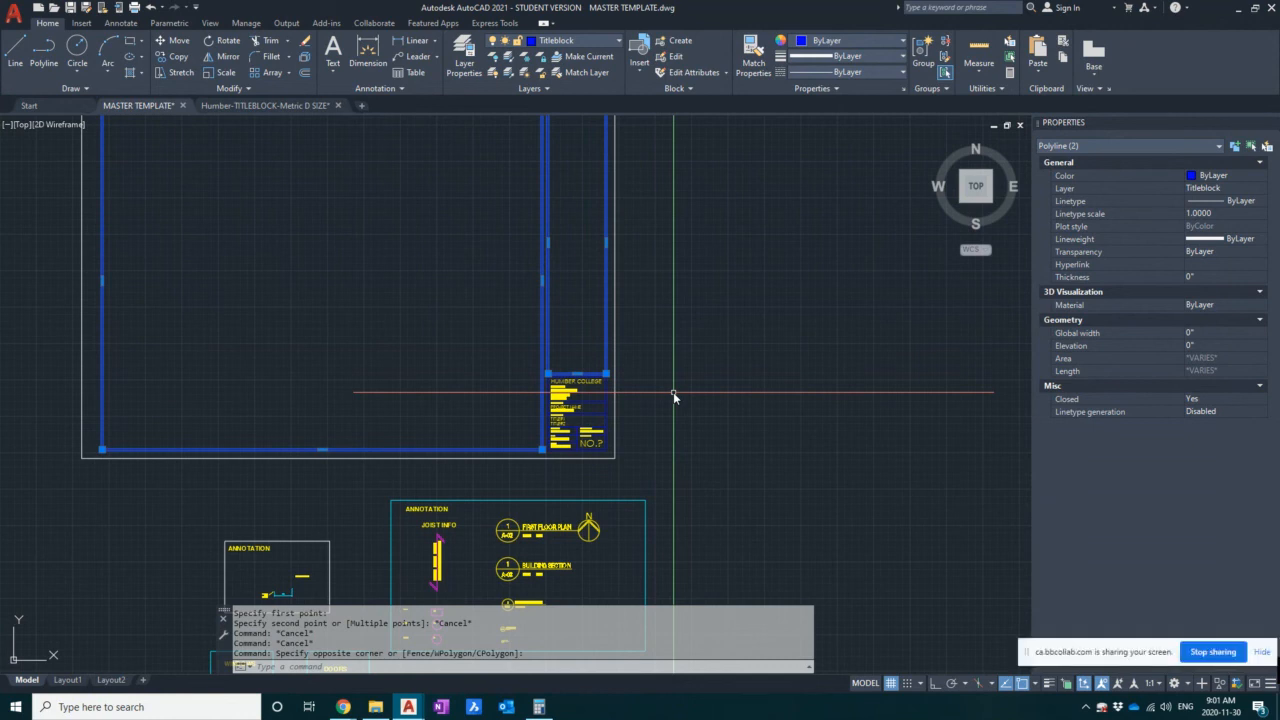
{"action": "key", "text": "Escape"}
{"action": "scroll", "coordinate": [668, 385], "scroll_direction": "down", "scroll_amount": 3}
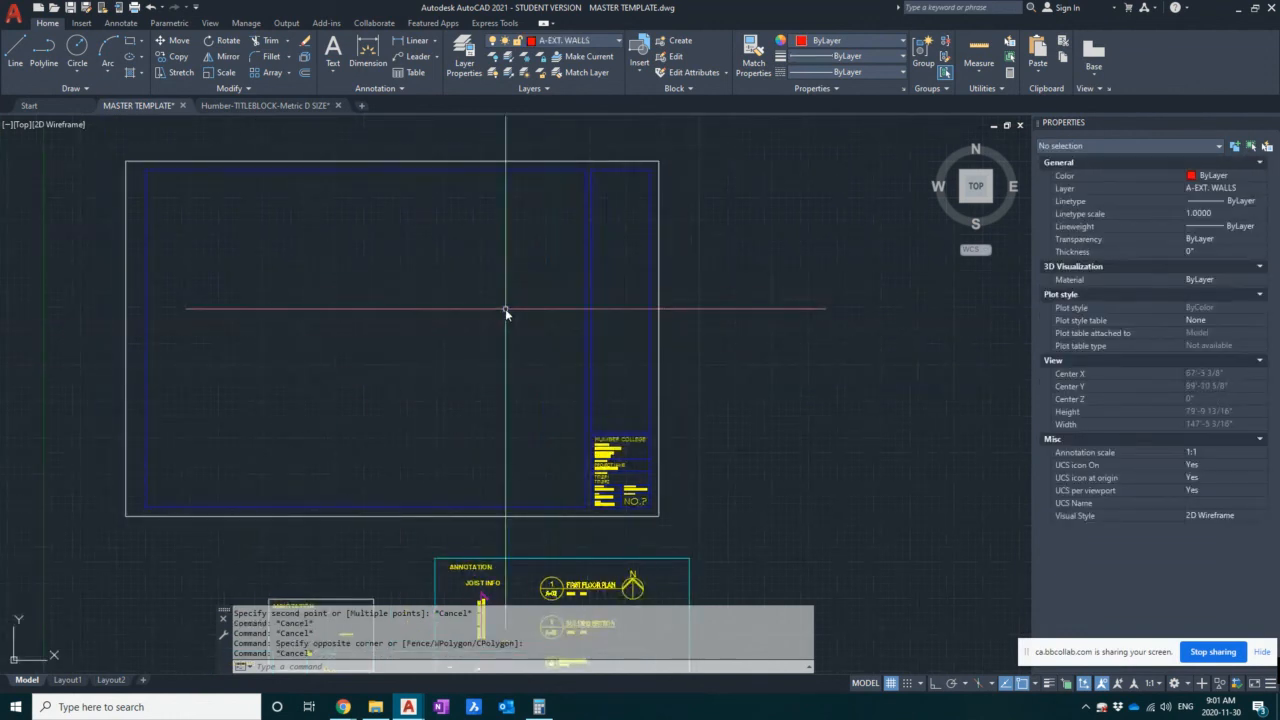
{"action": "middle_click_drag", "start_coordinate": [738, 480], "coordinate": [700, 480]}
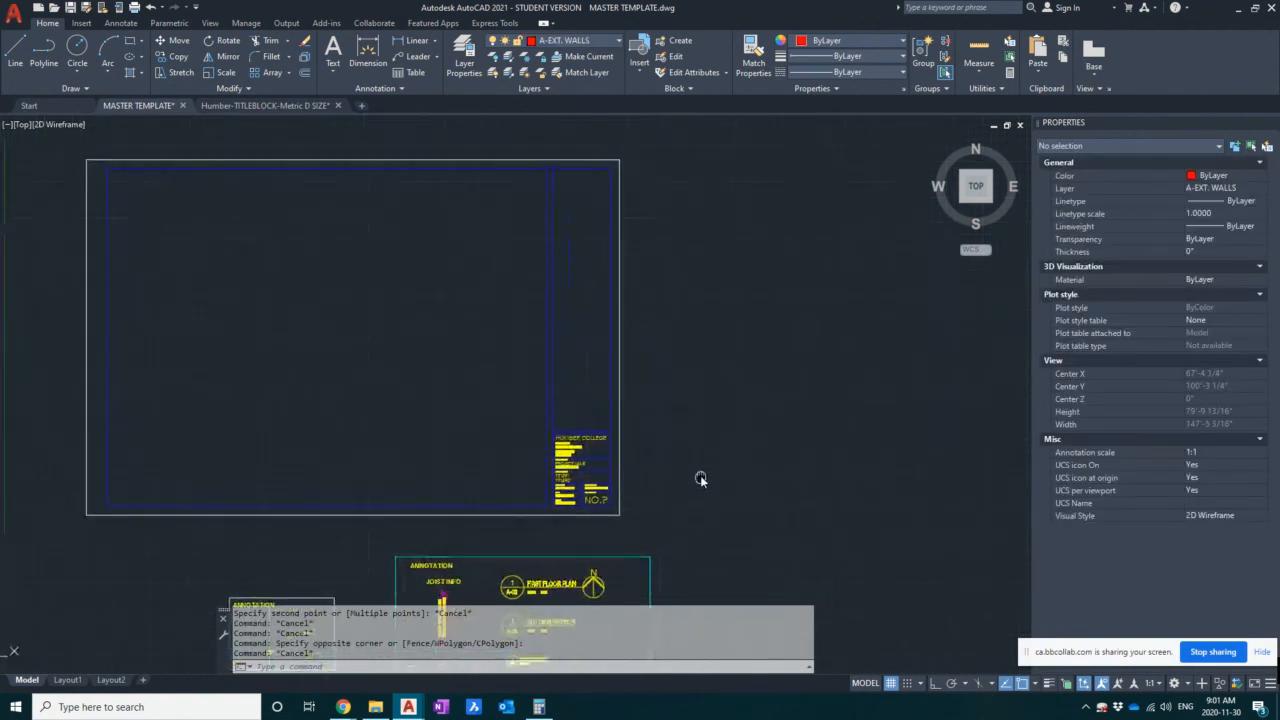
{"action": "key", "text": "Escape"}
{"action": "key", "text": "Escape"}
{"action": "key", "text": "Escape"}
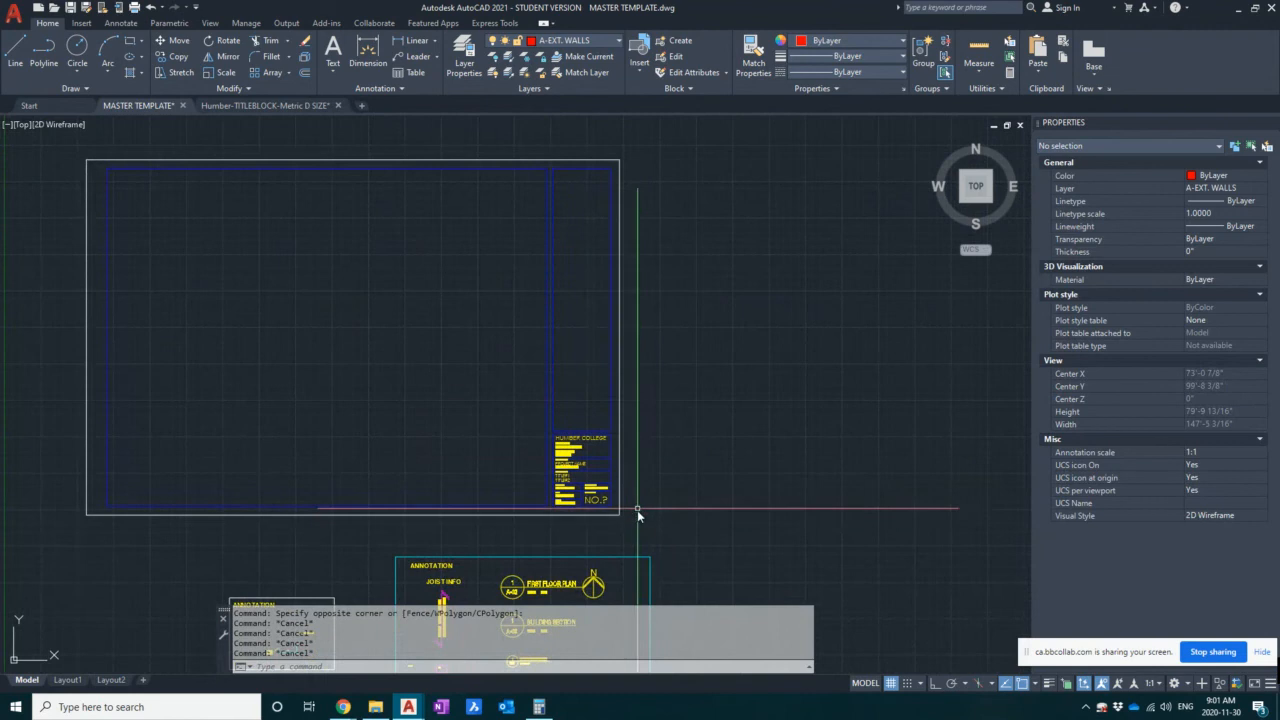
- Draw a 17 by 11 inch rectangle from the title block frame's lower-right outer corner to compare with the sheet size
{"action": "type", "text": "rec"}
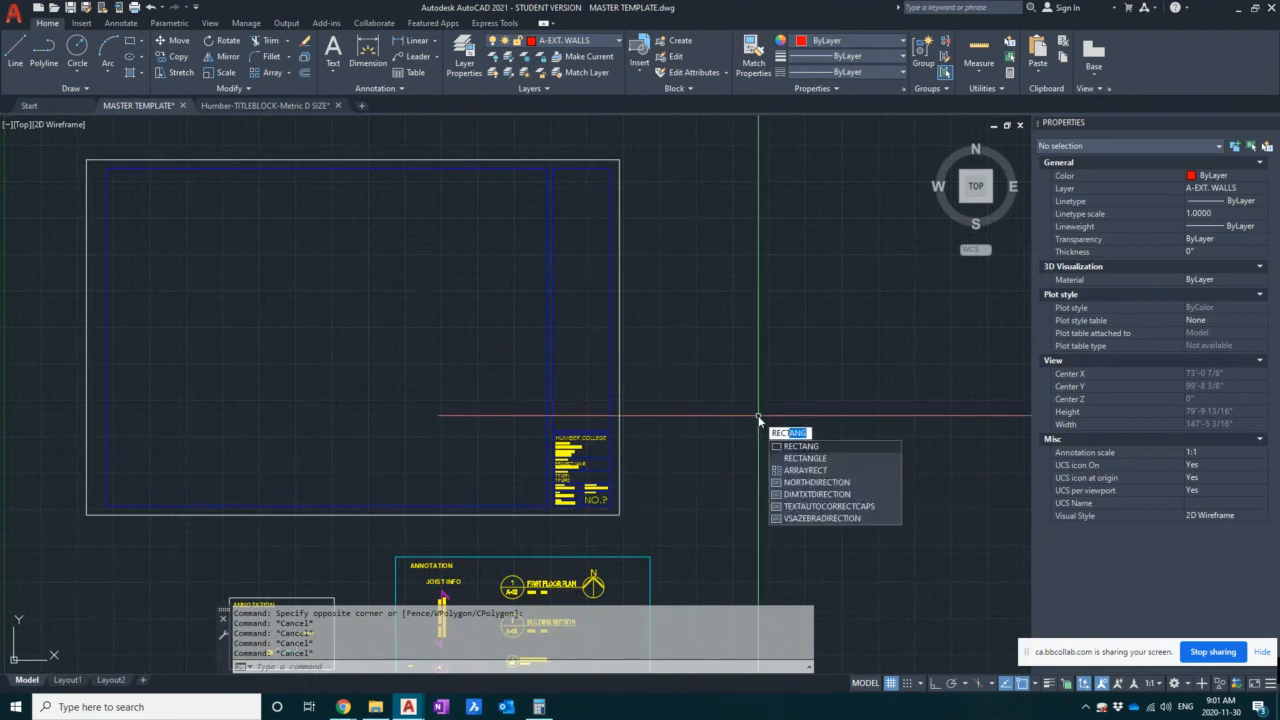
{"action": "key", "text": "Return"}
{"action": "left_click", "coordinate": [352, 337]}
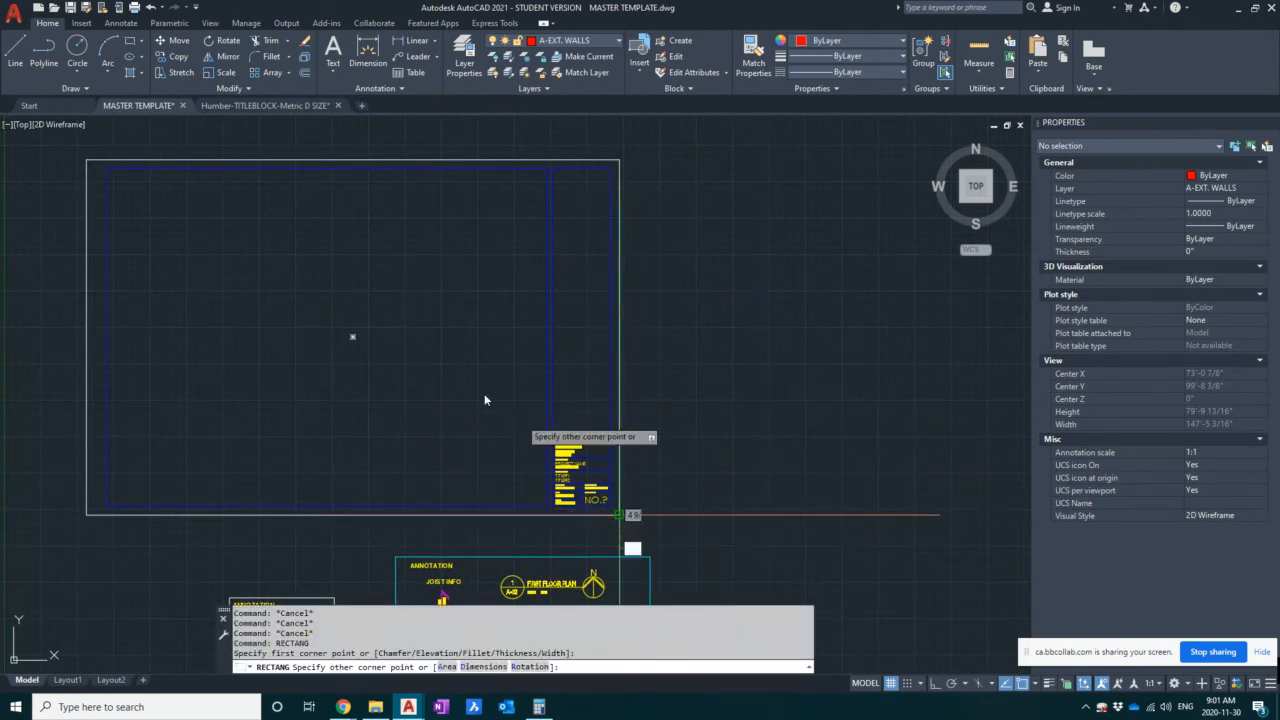
{"action": "type", "text": "d"}
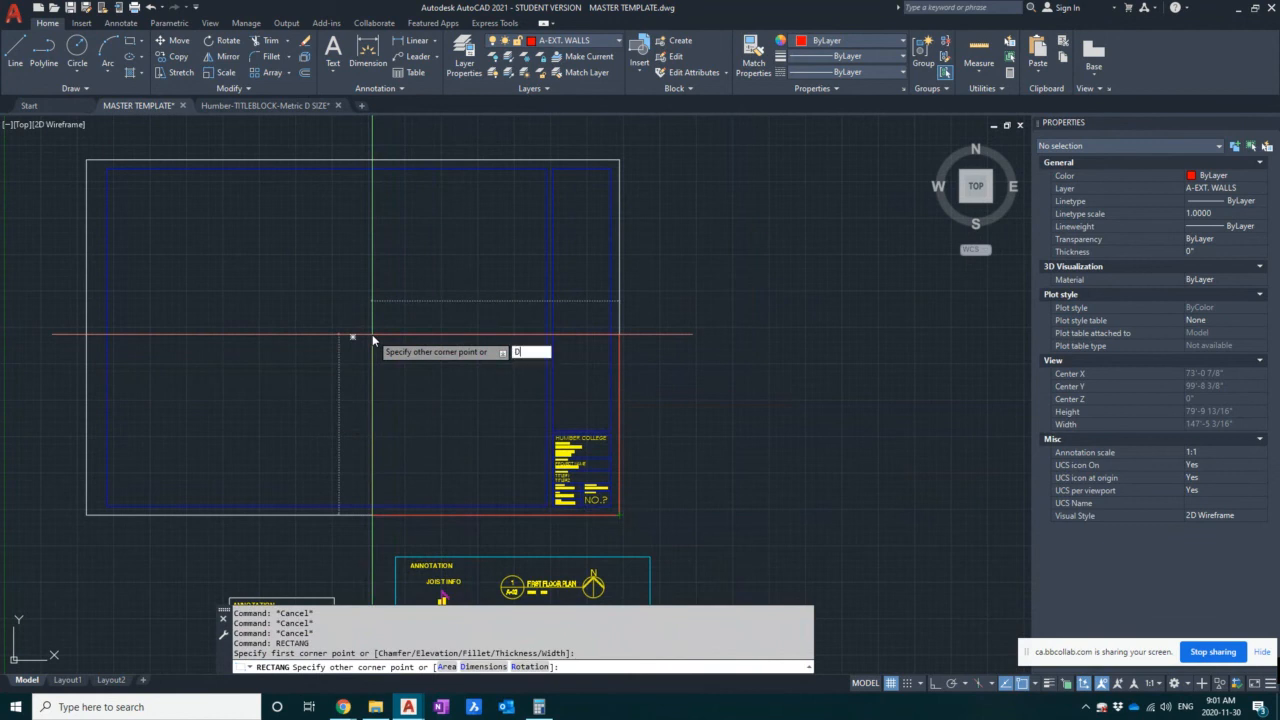
{"action": "key", "text": "Return"}
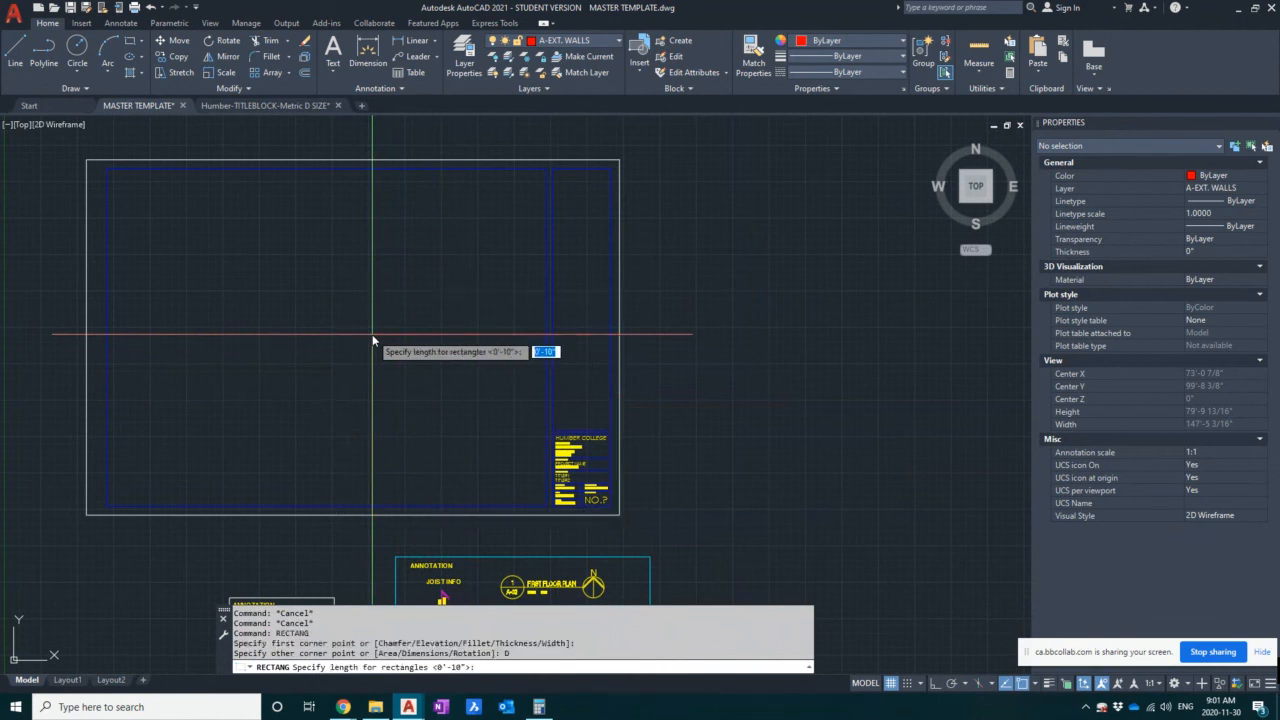
{"action": "type", "text": "17"}
{"action": "key", "text": "Return"}
{"action": "type", "text": "11"}
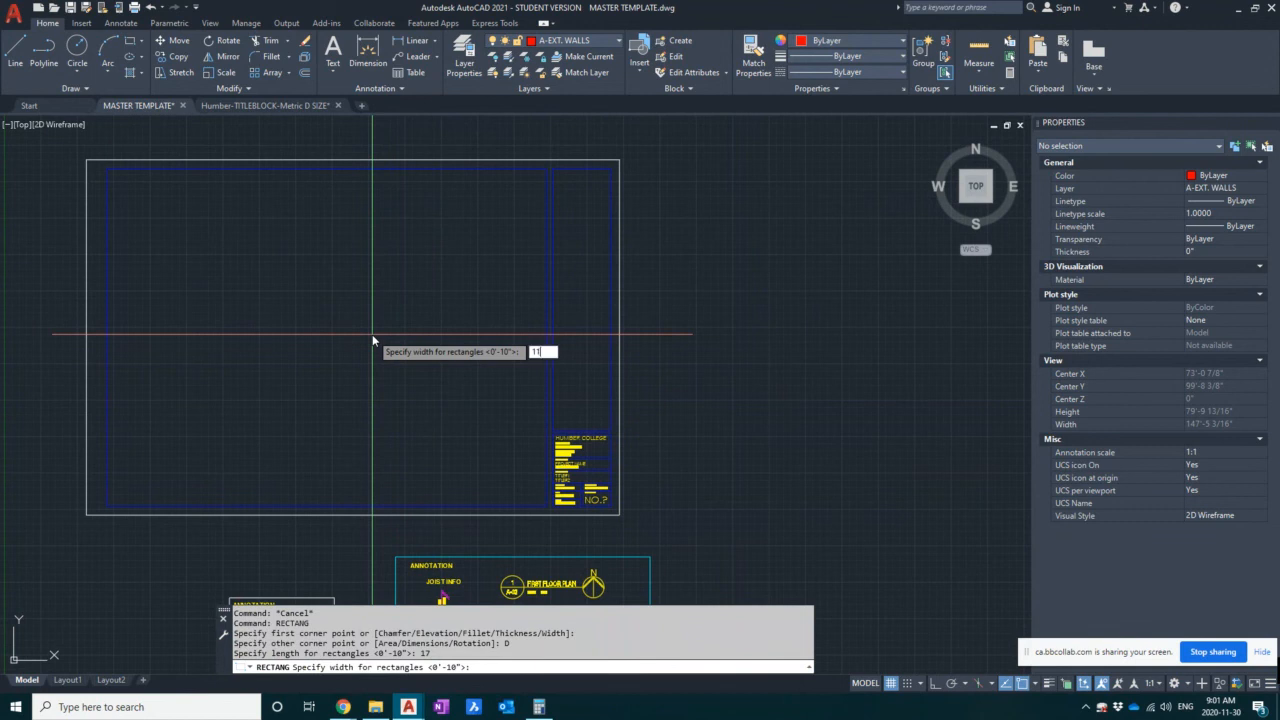
{"action": "key", "text": "Return"}
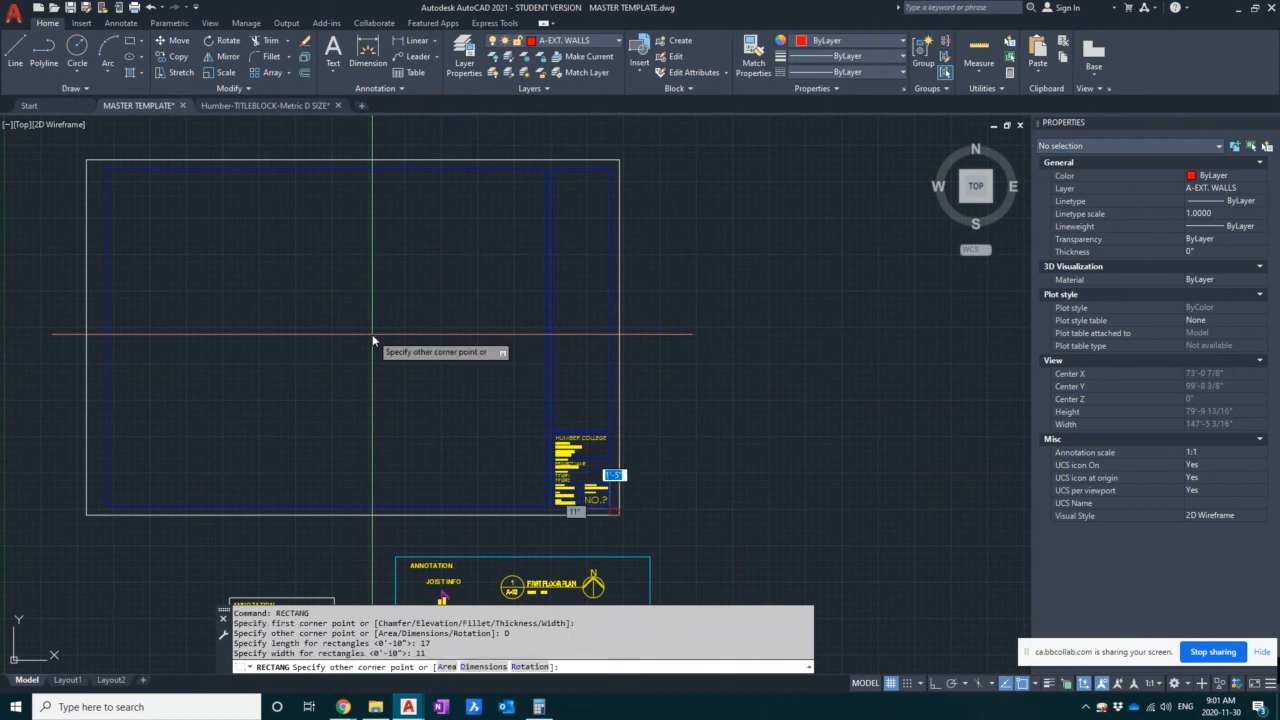
{"action": "left_click", "coordinate": [372, 339]}
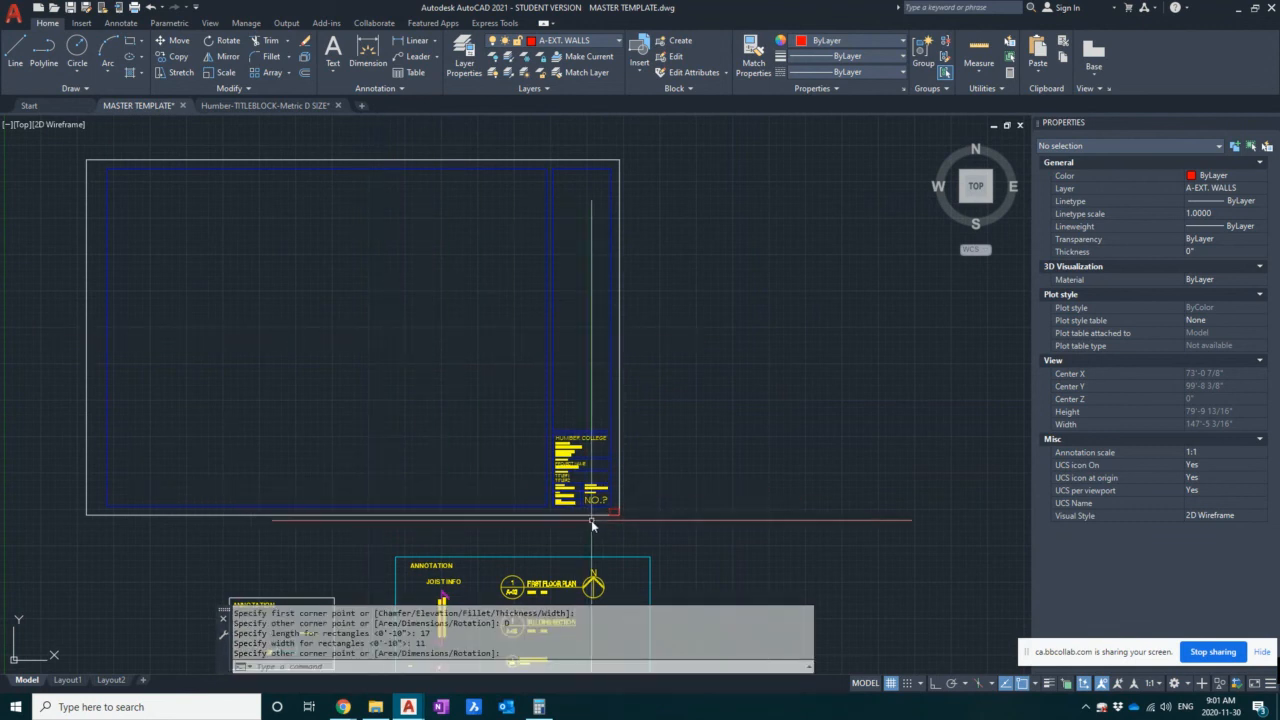
- Erase the small comparison rectangle at the title block's outer corner and save the MASTER TEMPLATE drawing
{"action": "scroll", "coordinate": [597, 510], "scroll_direction": "up", "scroll_amount": 5}
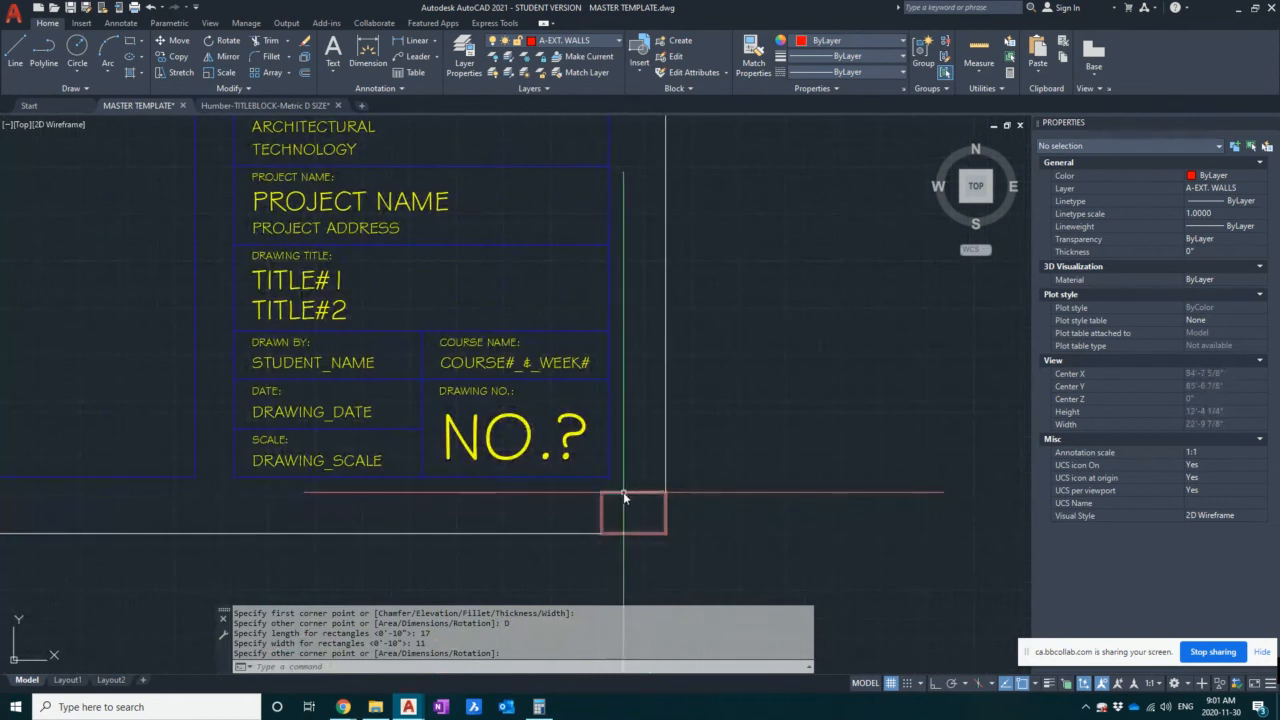
{"action": "left_click", "coordinate": [623, 491]}
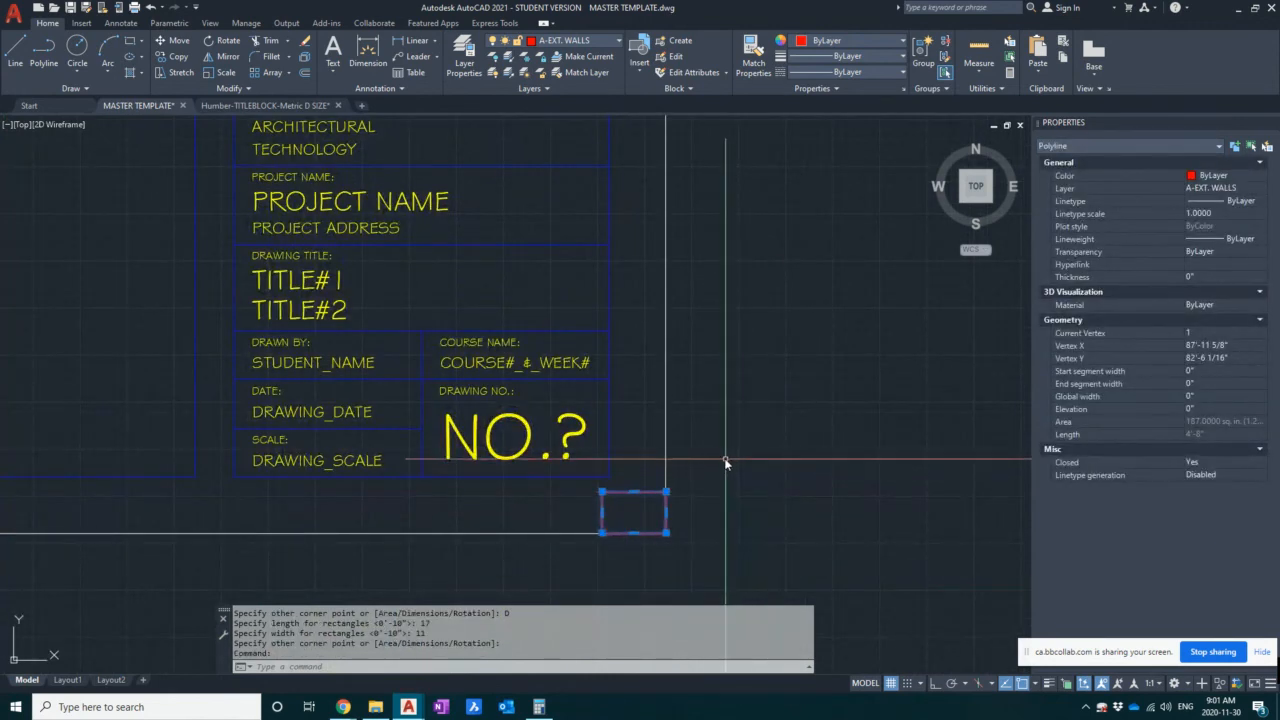
{"action": "scroll", "coordinate": [720, 458], "scroll_direction": "down", "scroll_amount": 4}
{"action": "scroll", "coordinate": [701, 474], "scroll_direction": "down", "scroll_amount": 2}
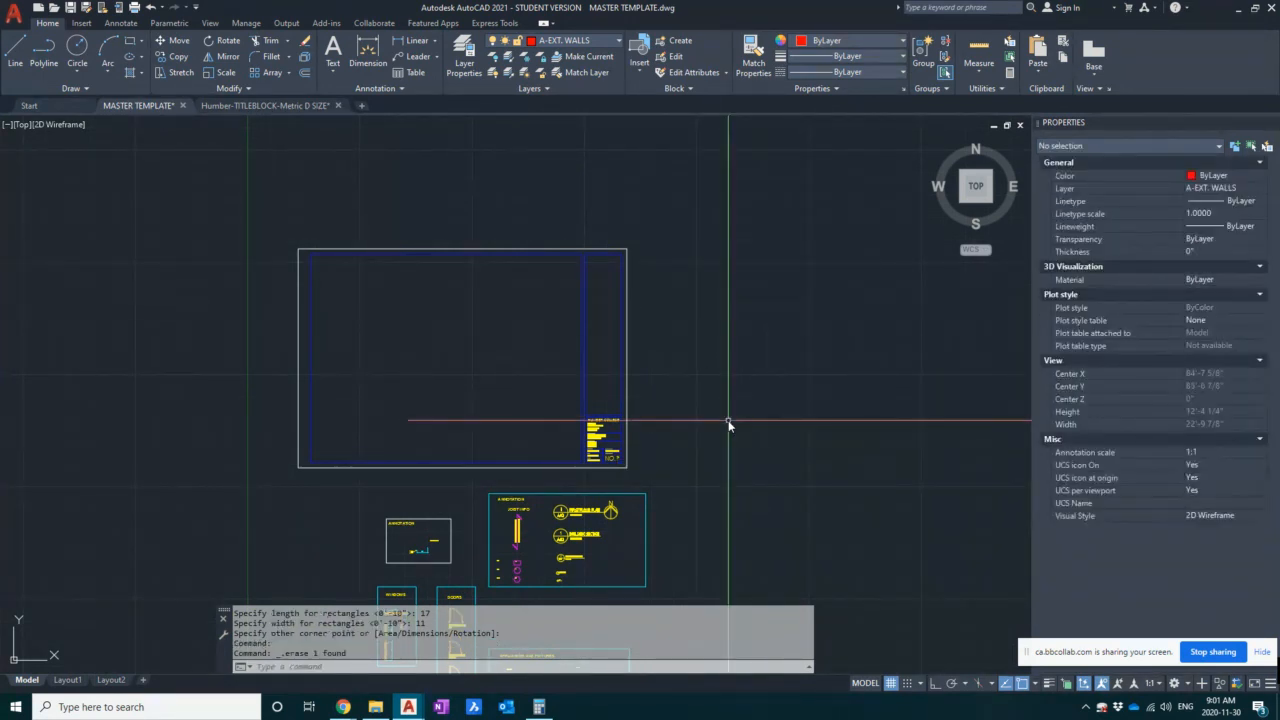
{"action": "scroll", "coordinate": [623, 343], "scroll_direction": "down", "scroll_amount": 2}
{"action": "middle_click_drag", "start_coordinate": [623, 343], "coordinate": [517, 337]}
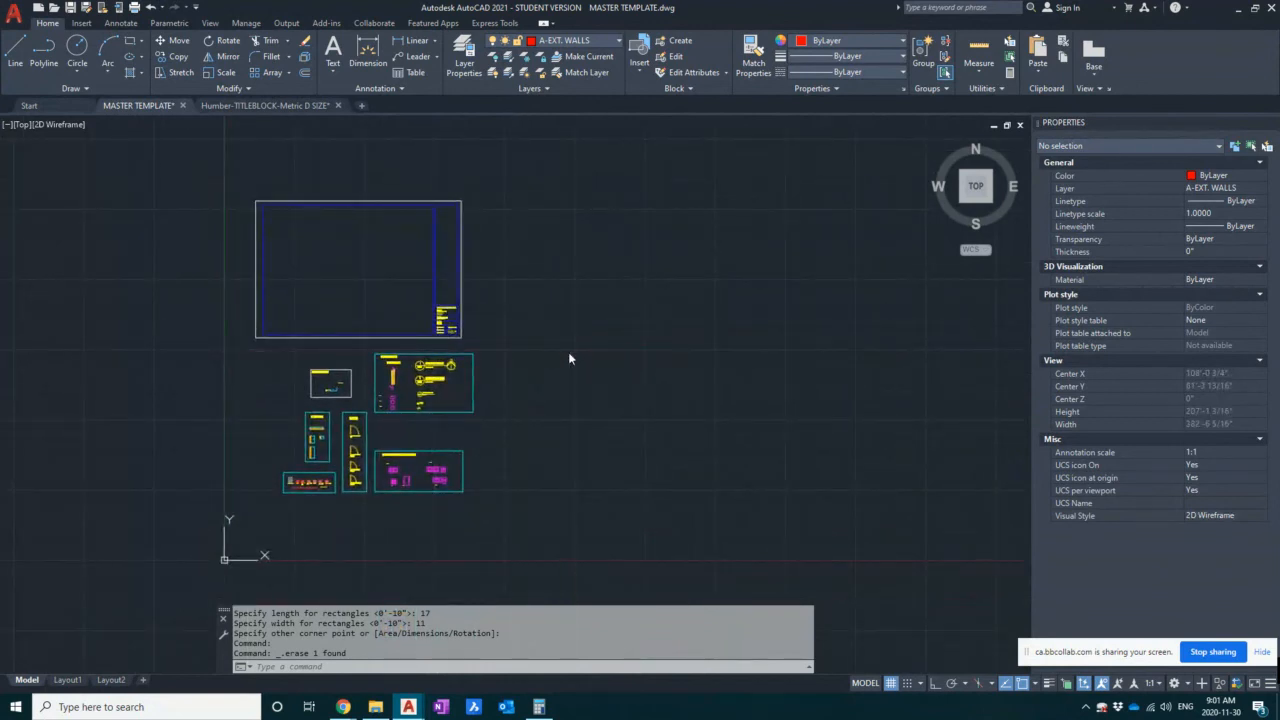
{"action": "key", "text": "ctrl+s"}
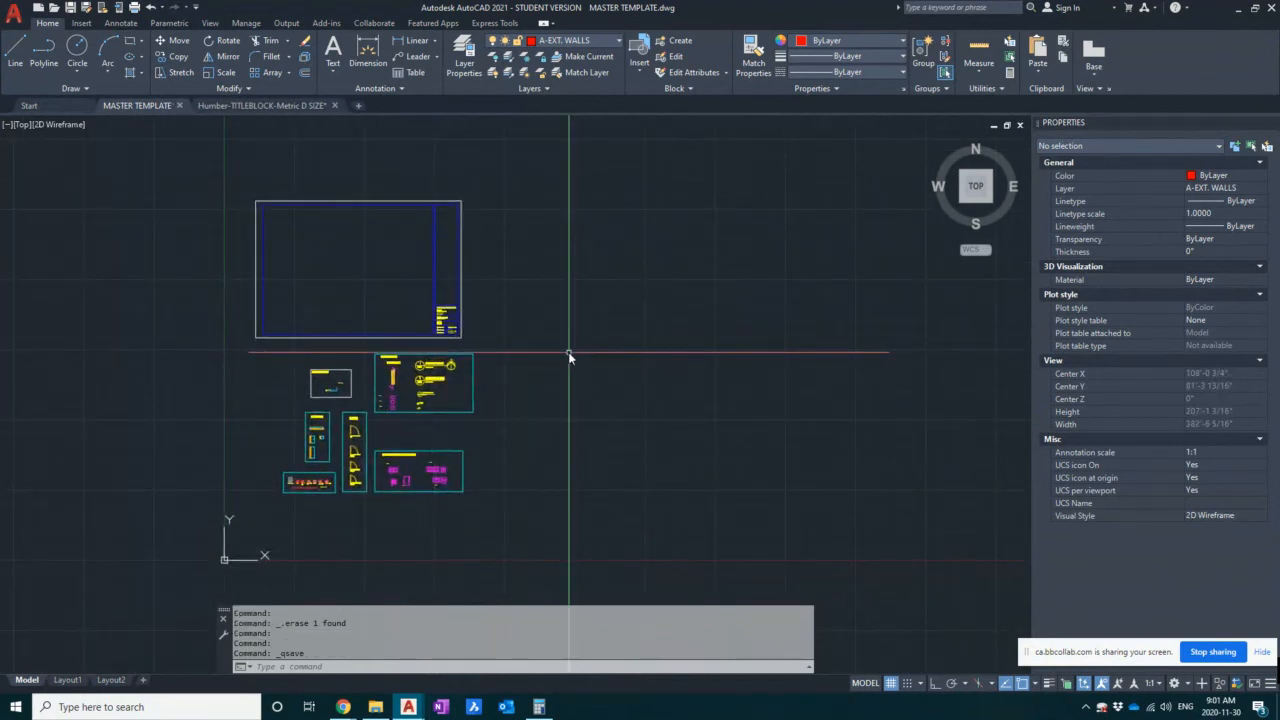
- Check how the title block appears in Layout1, return to model space, and regenerate the drawing
{"action": "left_click", "coordinate": [67, 680]}
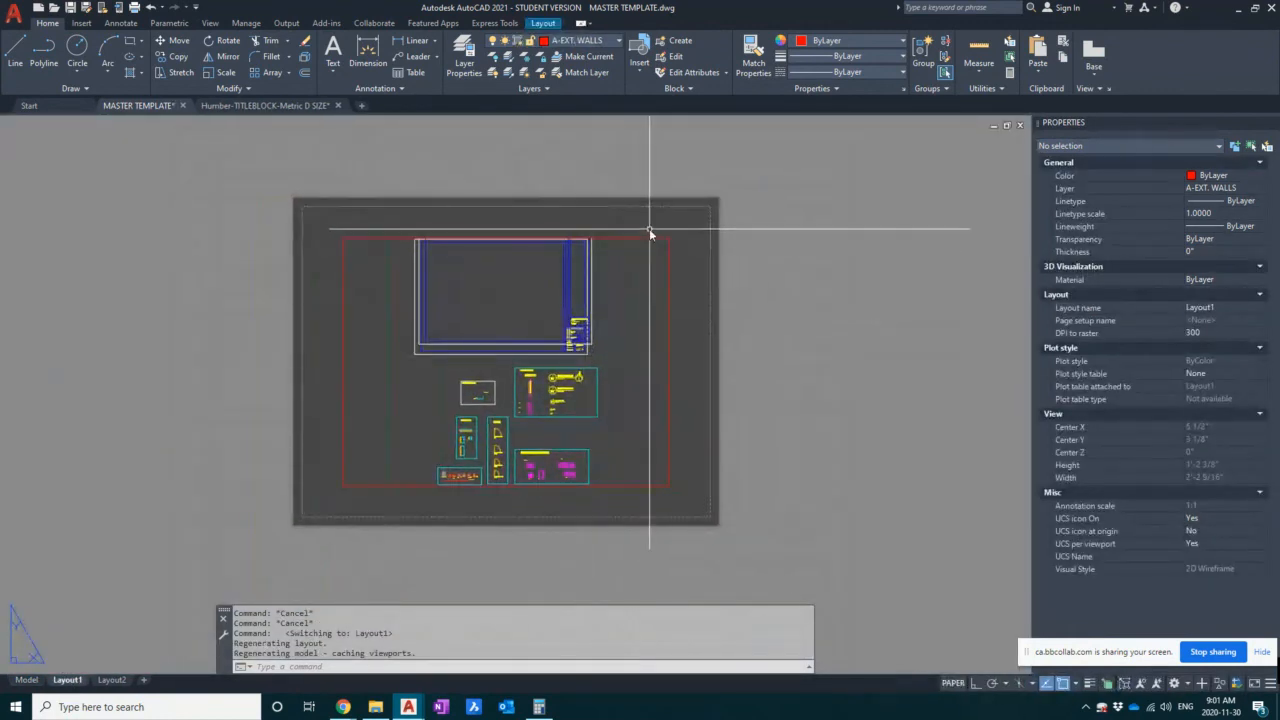
{"action": "left_click", "coordinate": [583, 337]}
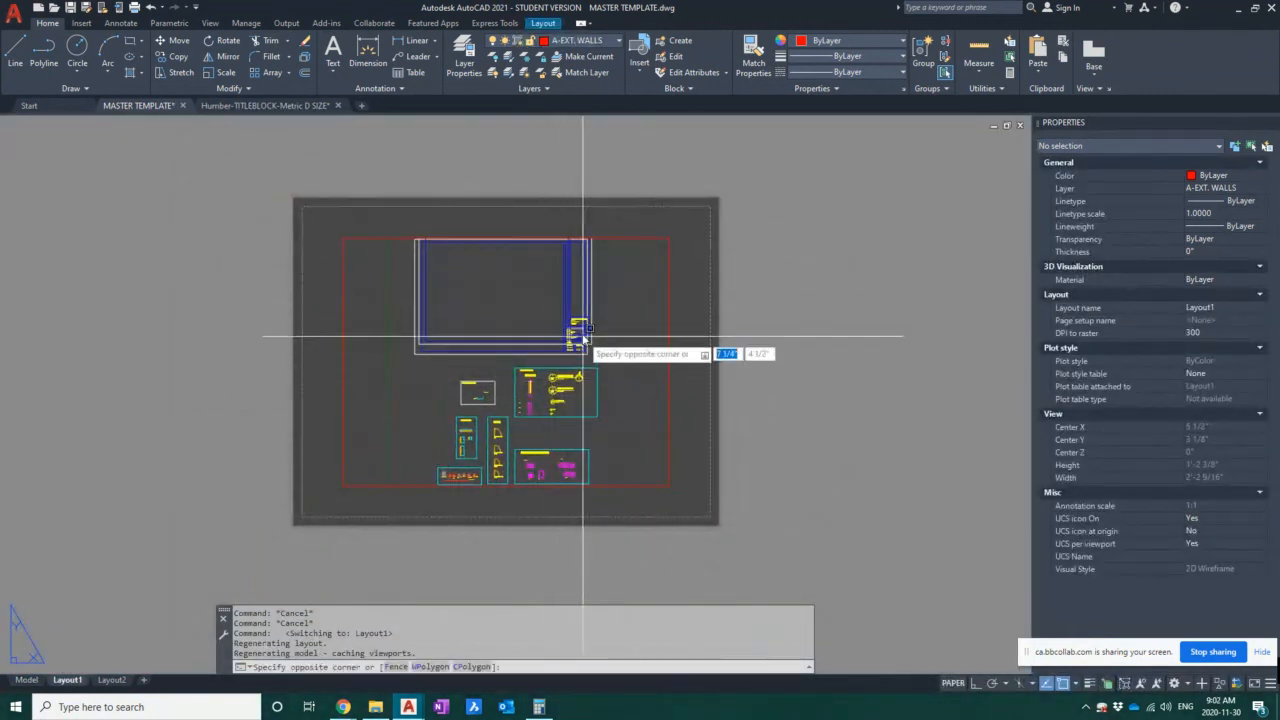
{"action": "left_click", "coordinate": [26, 680]}
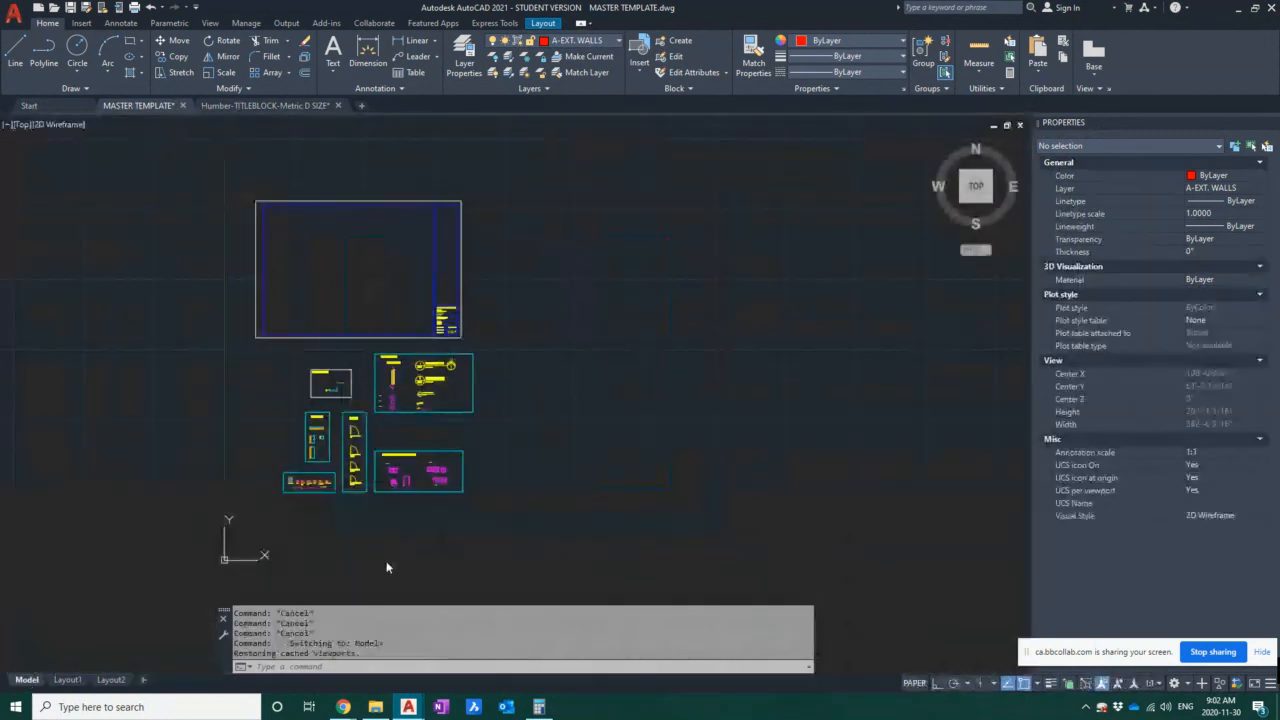
{"action": "key", "text": "Escape"}
{"action": "key", "text": "Escape"}
{"action": "key", "text": "Escape"}
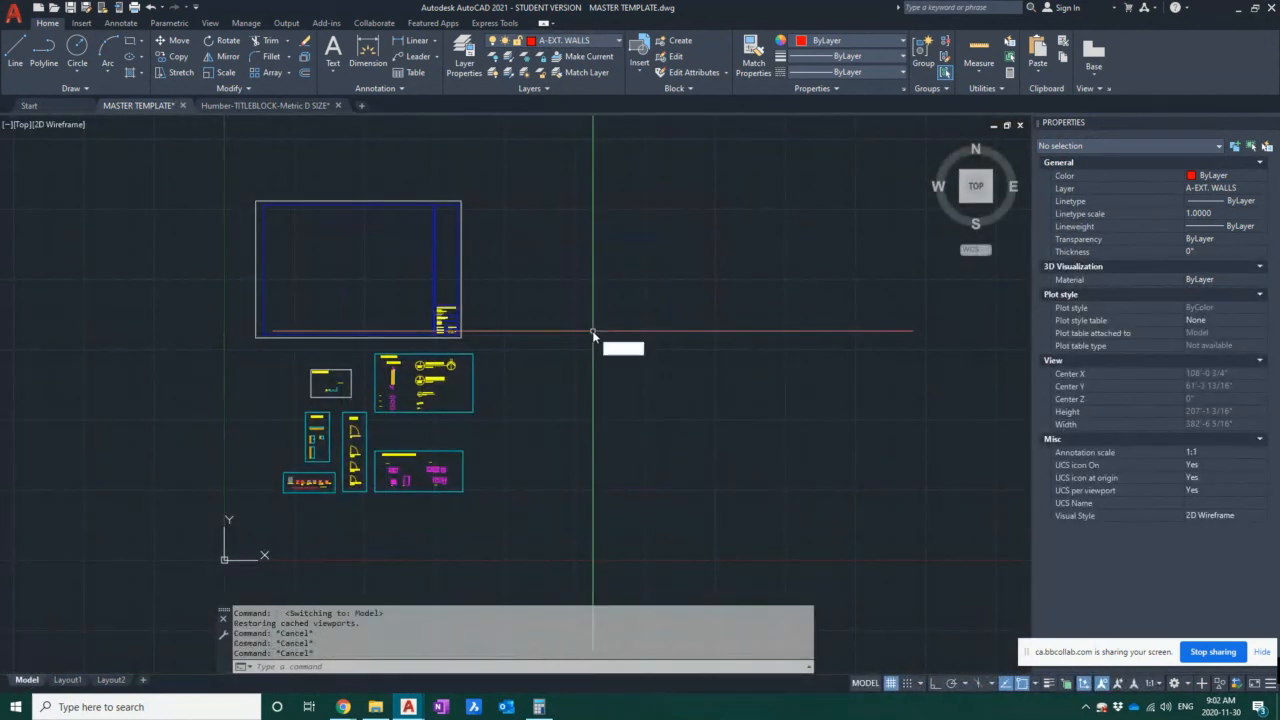
{"action": "type", "text": "re"}
{"action": "key", "text": "Return"}
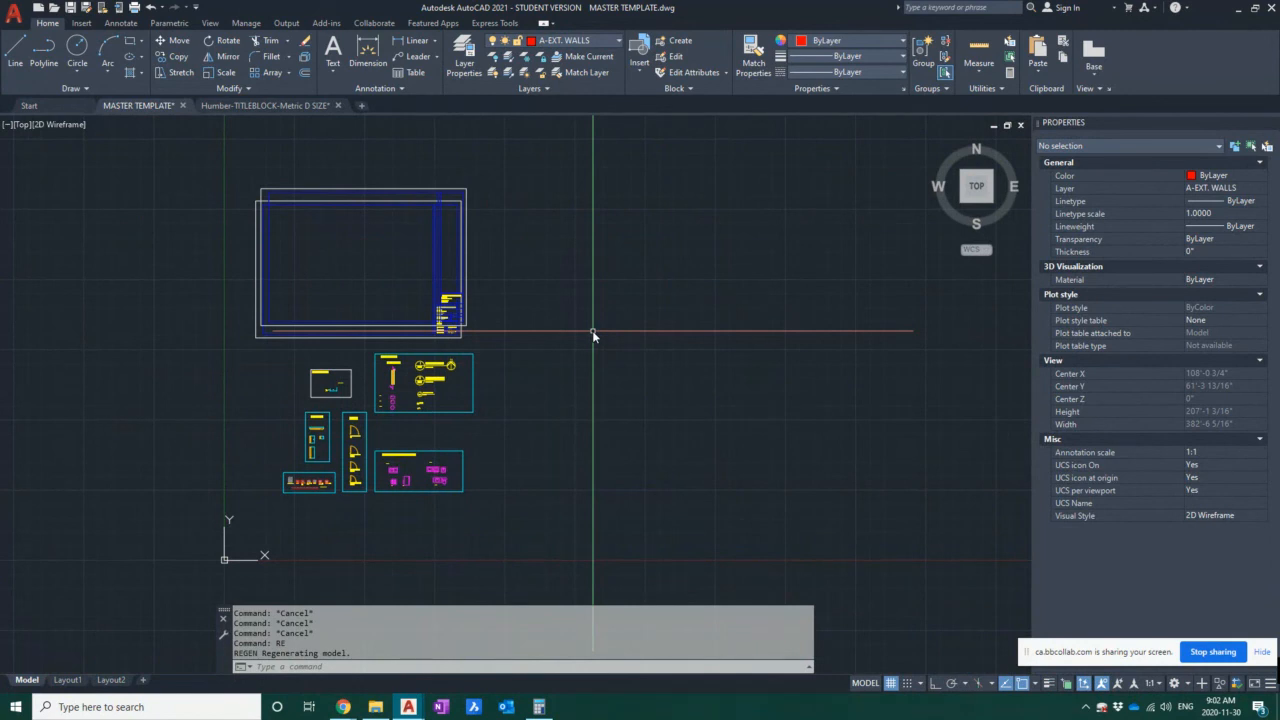
- Select both overlapping title blocks above the annotation frames and remove them from model space
{"action": "scroll", "coordinate": [429, 289], "scroll_direction": "up", "scroll_amount": 6}
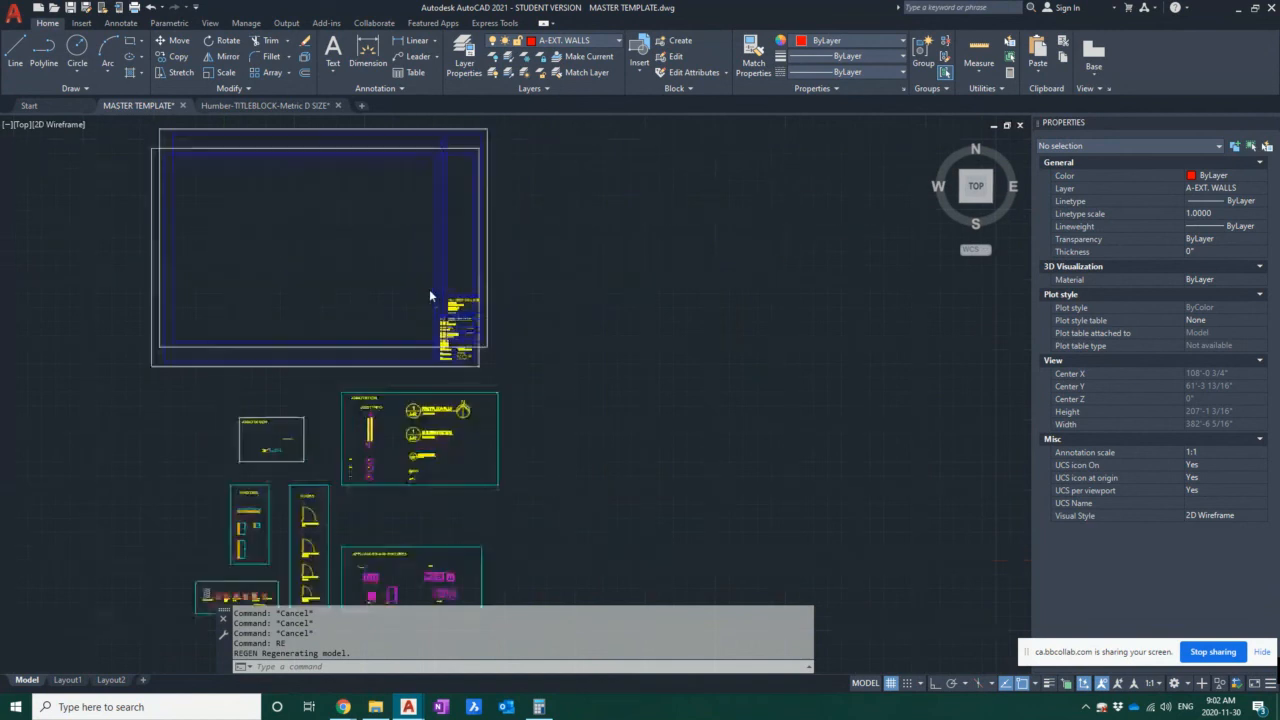
{"action": "scroll", "coordinate": [610, 351], "scroll_direction": "down", "scroll_amount": 7}
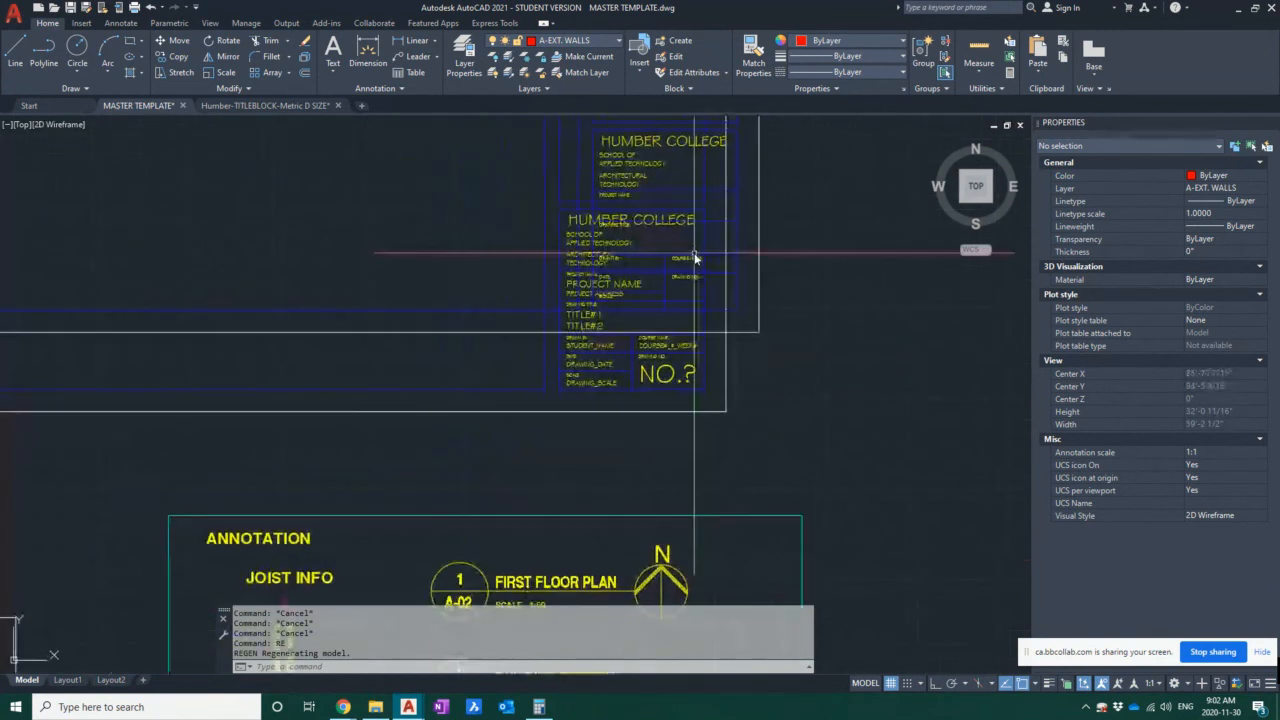
{"action": "scroll", "coordinate": [672, 395], "scroll_direction": "down", "scroll_amount": 2}
{"action": "left_click", "coordinate": [724, 428]}
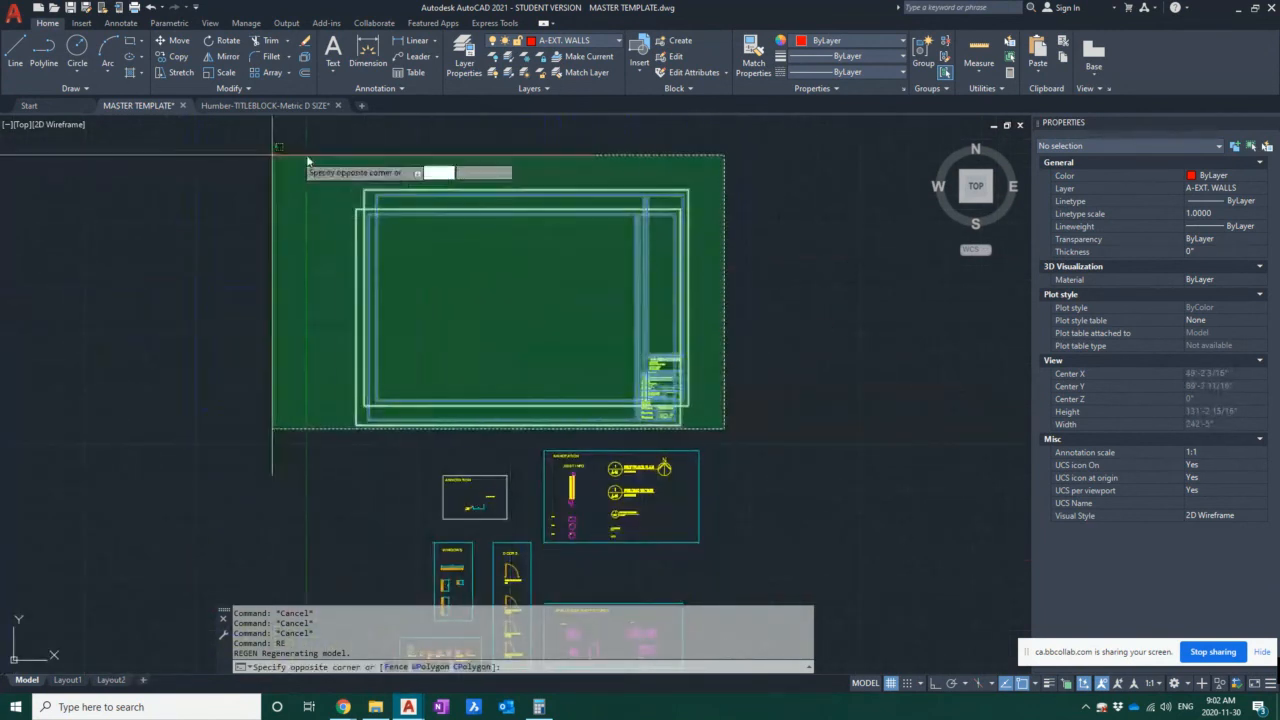
{"action": "left_click", "coordinate": [343, 158]}
{"action": "key", "text": "ctrl+x"}
{"action": "key", "text": "ctrl+v"}
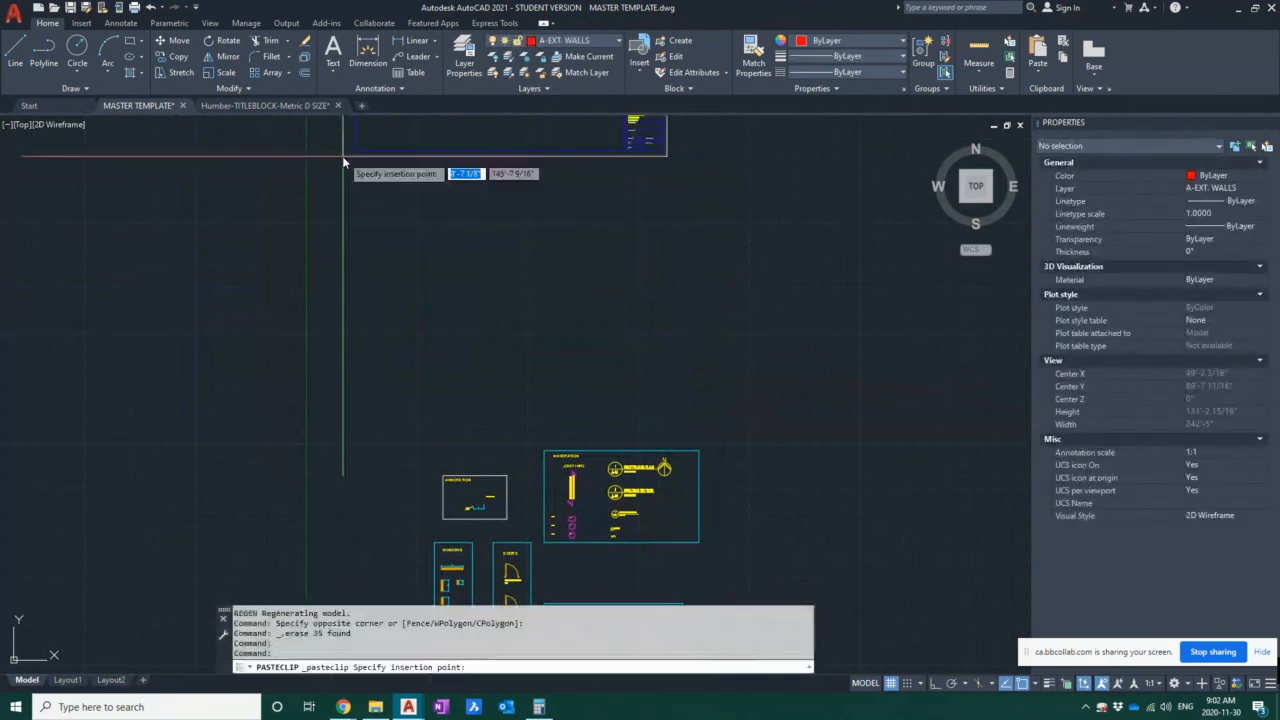
{"action": "left_click", "coordinate": [367, 408]}
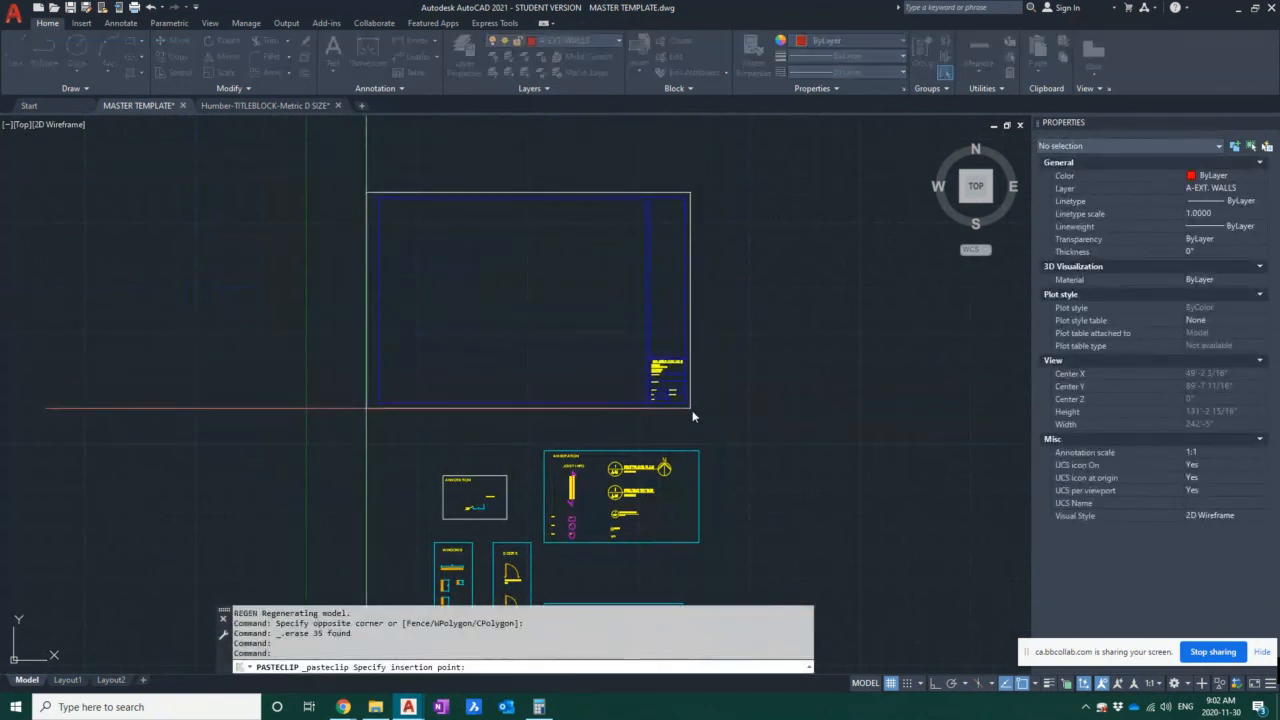
{"action": "key", "text": "Escape"}
{"action": "key", "text": "Escape"}
{"action": "key", "text": "Escape"}
{"action": "key", "text": "Escape"}
{"action": "type", "text": "re"}
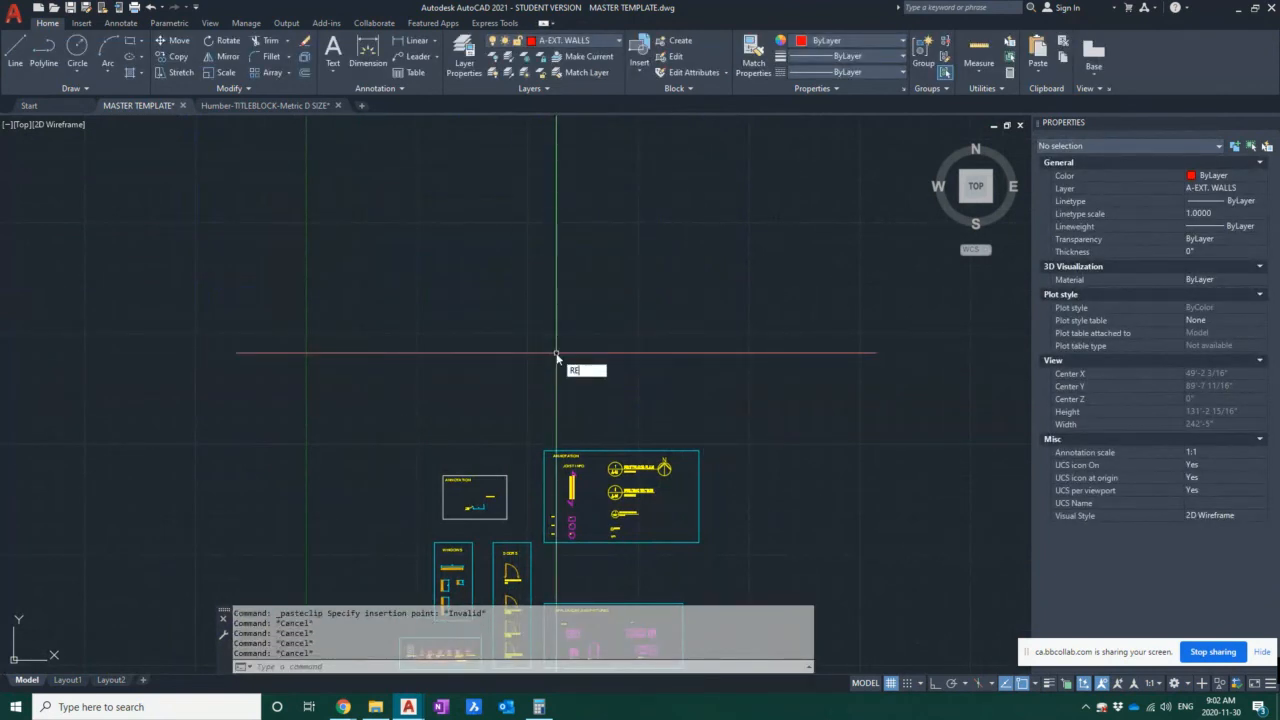
- Paste a single copy of the Humber title block above the annotation frames and accept its attribute values
{"action": "key", "text": "ctrl+v"}
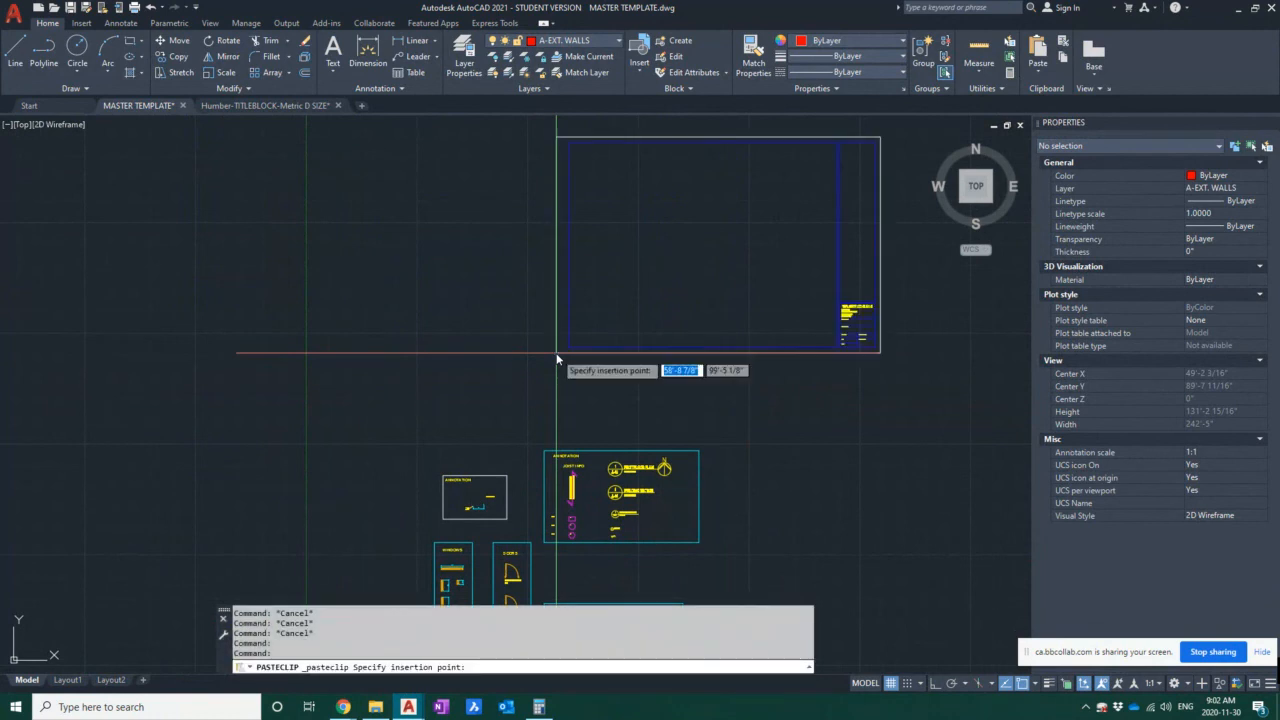
{"action": "left_click", "coordinate": [401, 411]}
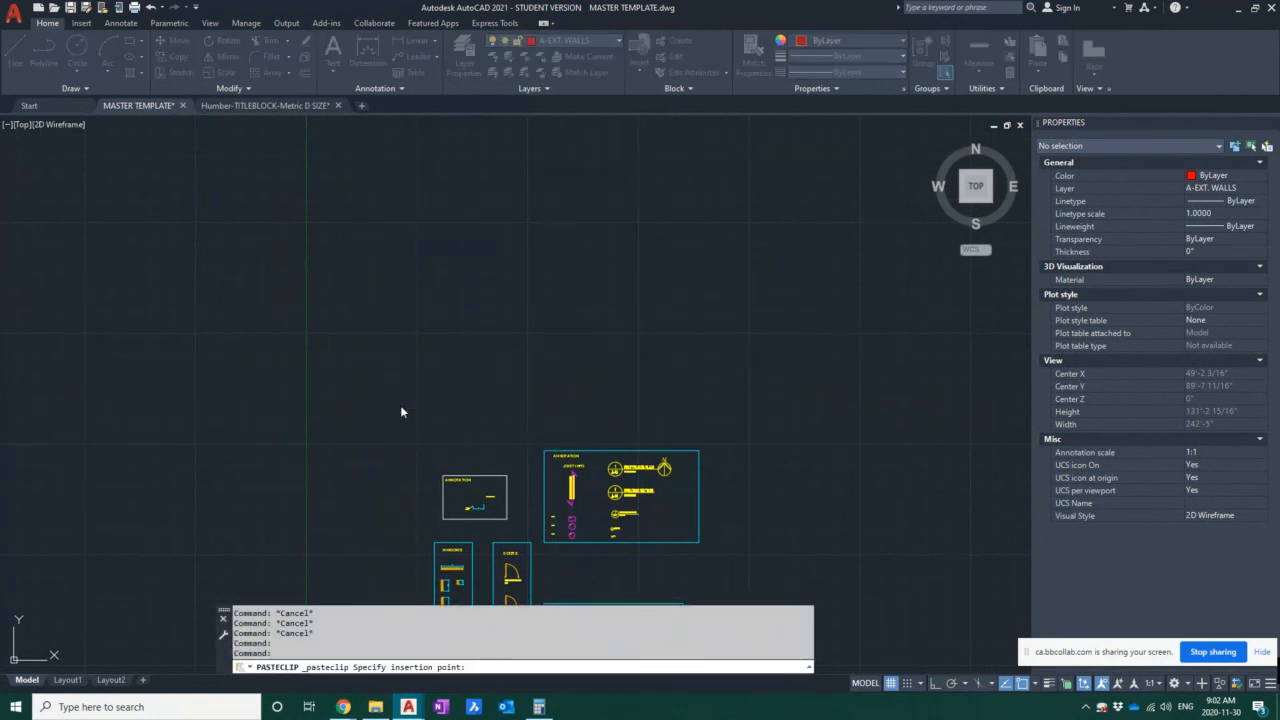
{"action": "left_click", "coordinate": [693, 494]}
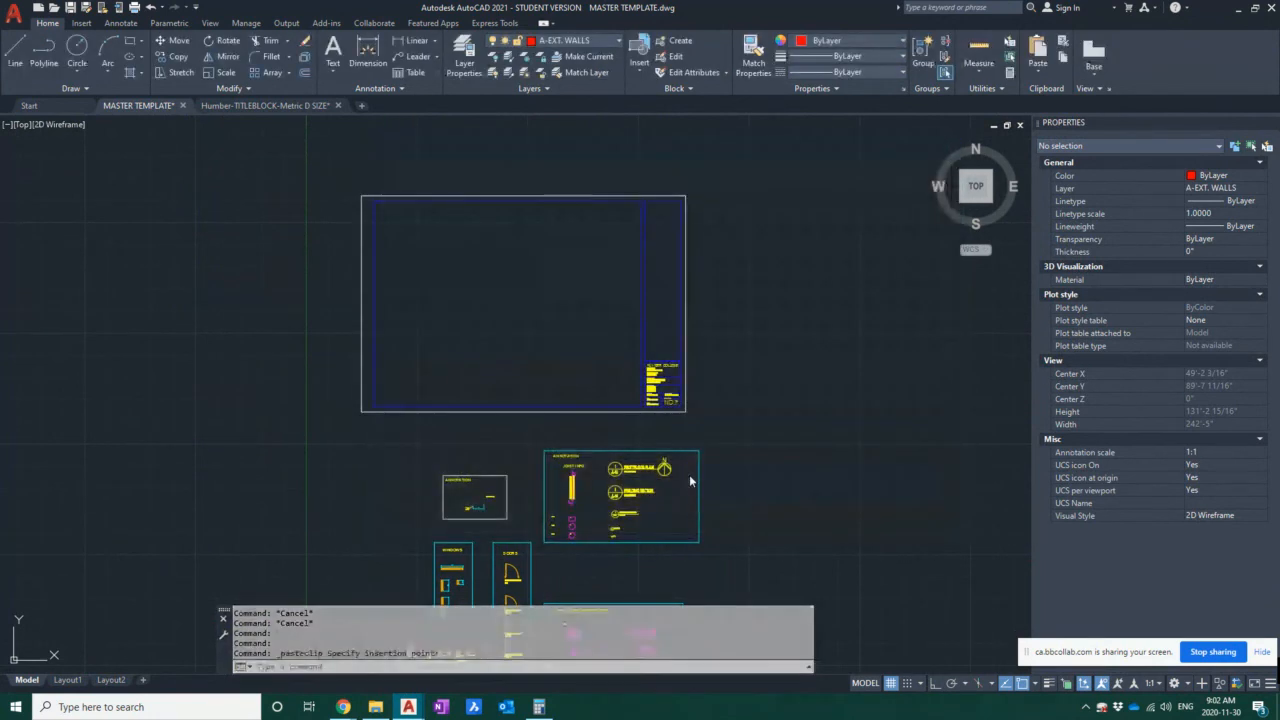
{"action": "scroll", "coordinate": [450, 480], "scroll_direction": "down", "scroll_amount": 5}
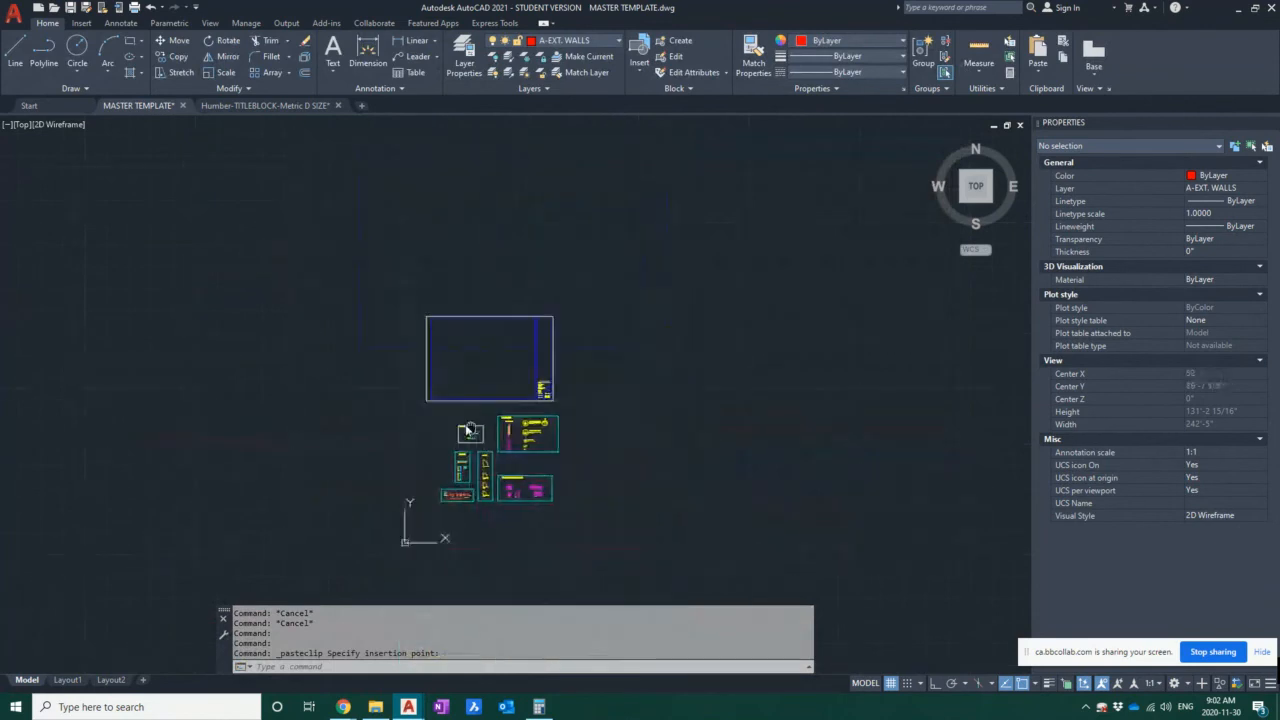
- Open Layout1 and delete its existing viewport from the sheet
{"action": "left_click", "coordinate": [67, 679]}
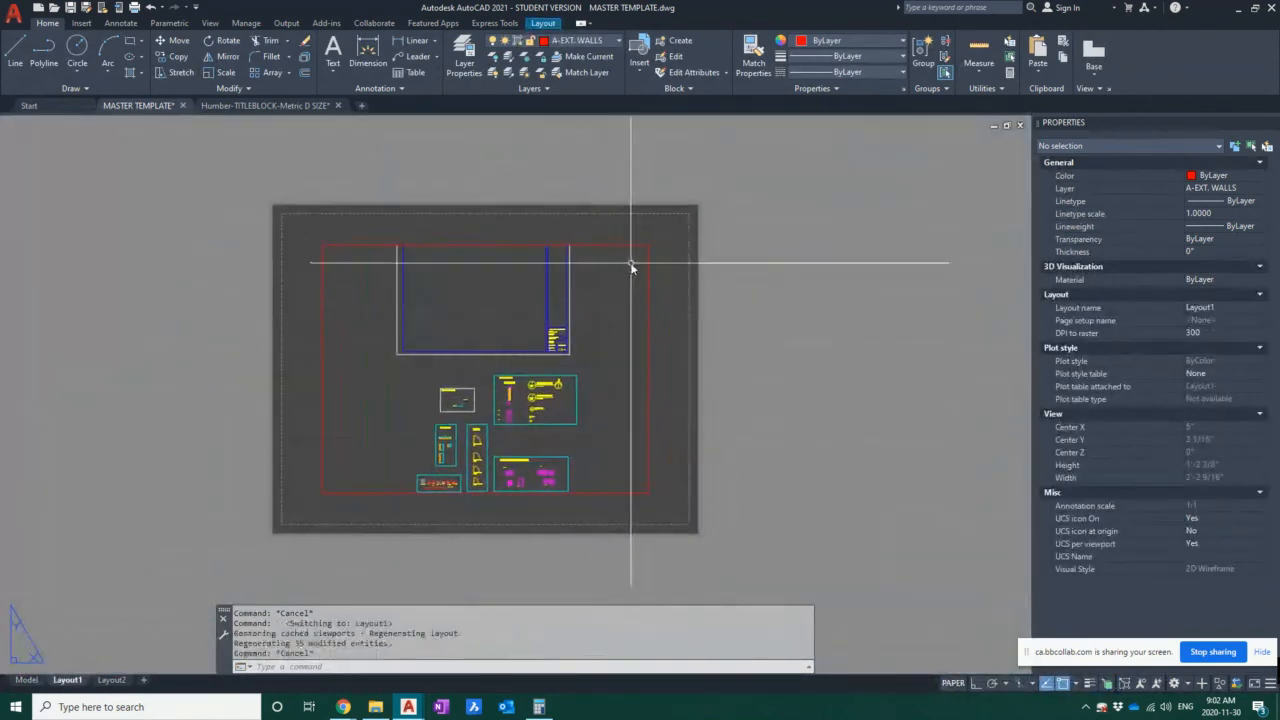
{"action": "left_click", "coordinate": [623, 245]}
{"action": "key", "text": "Delete"}
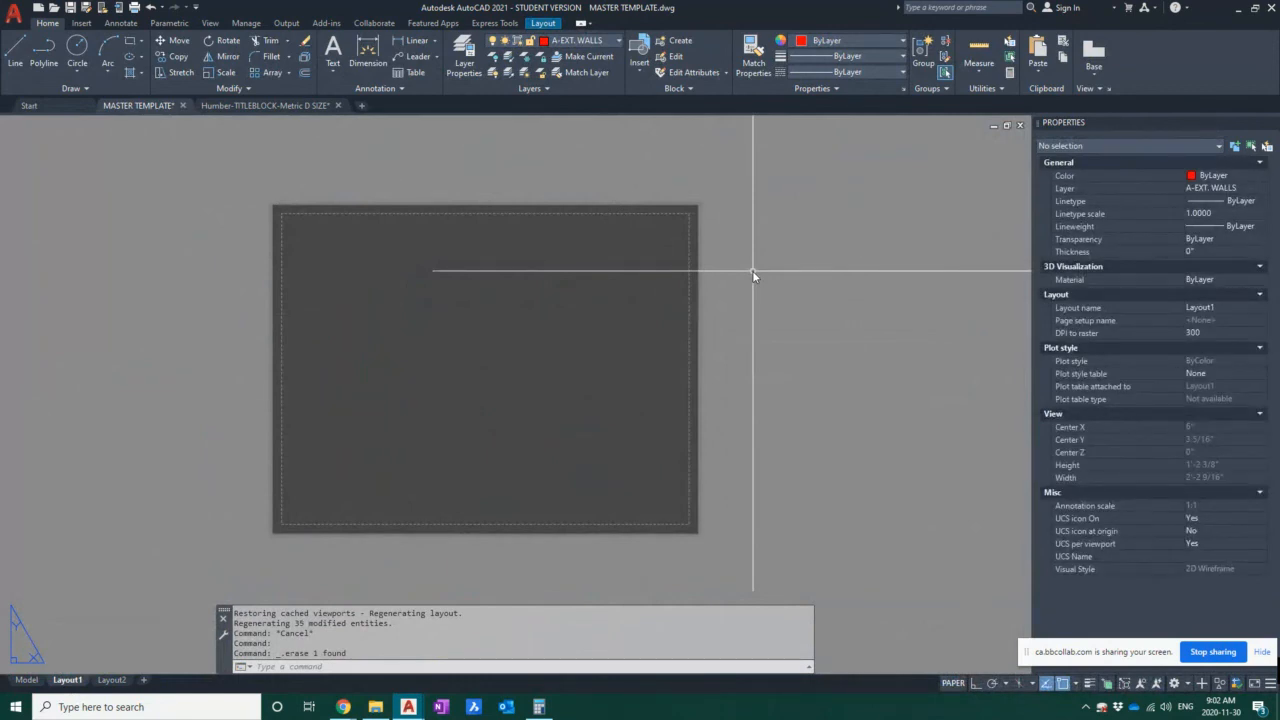
- Begin a single-sheet plot of Layout1 using the DWG To PDF.pc3 plotter and ANSI expand B (17.00 x 11.00 Inches) paper
{"action": "type", "text": "PLOT"}
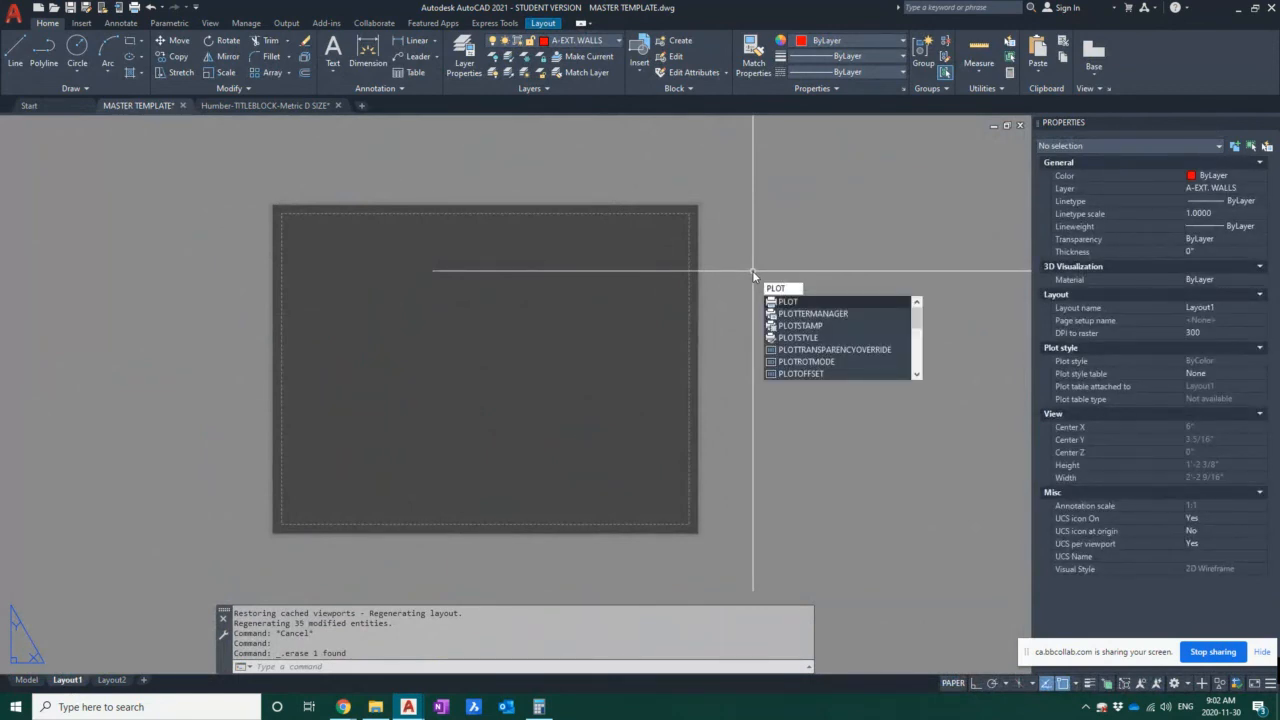
{"action": "key", "text": "Return"}
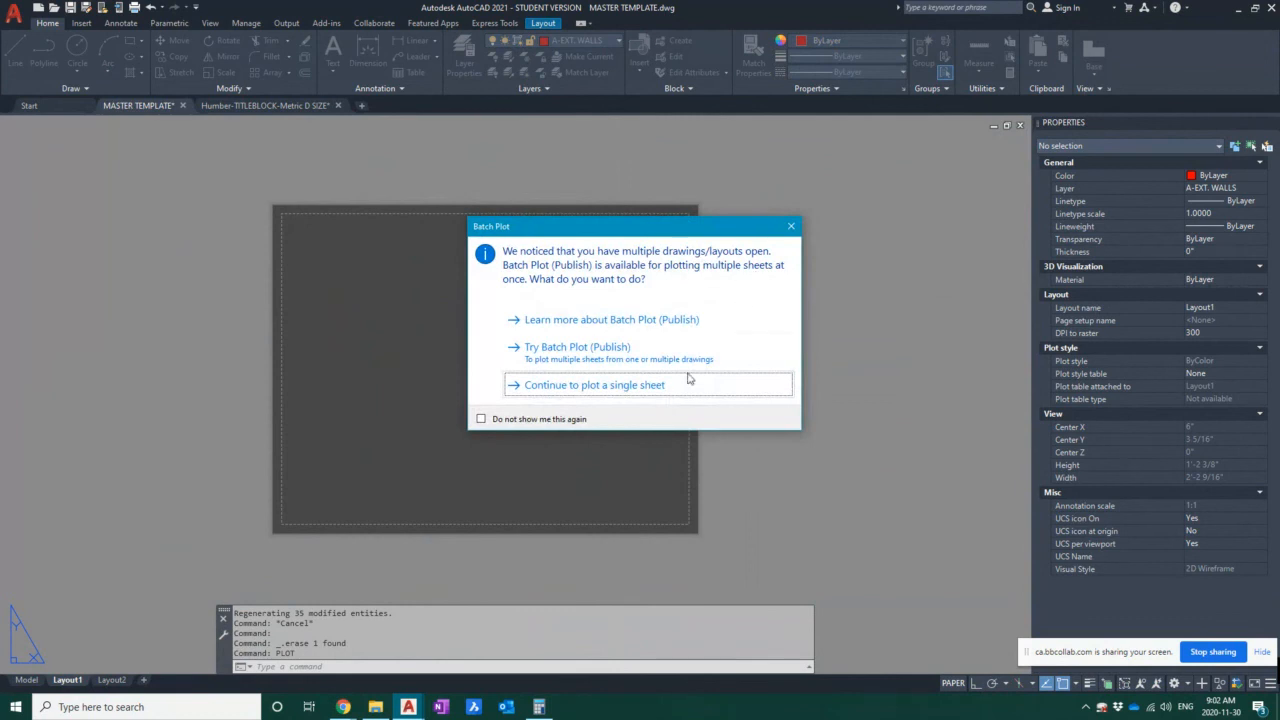
{"action": "left_click", "coordinate": [688, 382]}
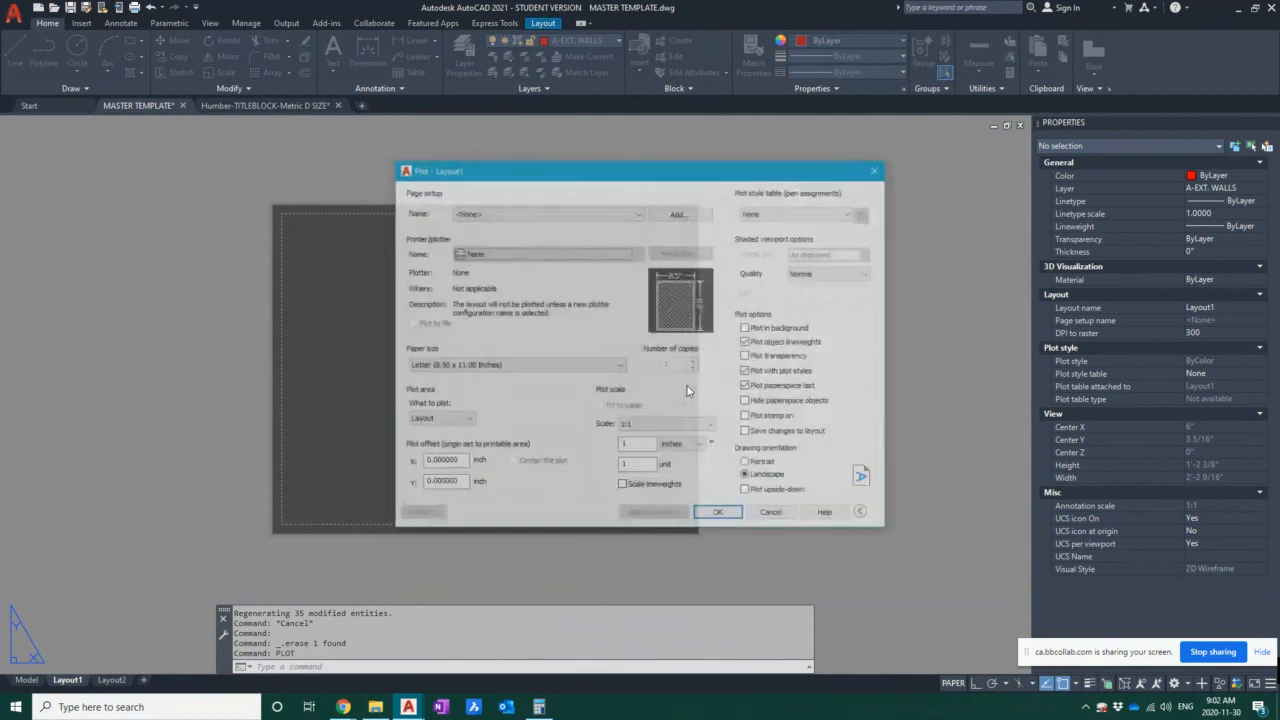
{"action": "left_click", "coordinate": [500, 255]}
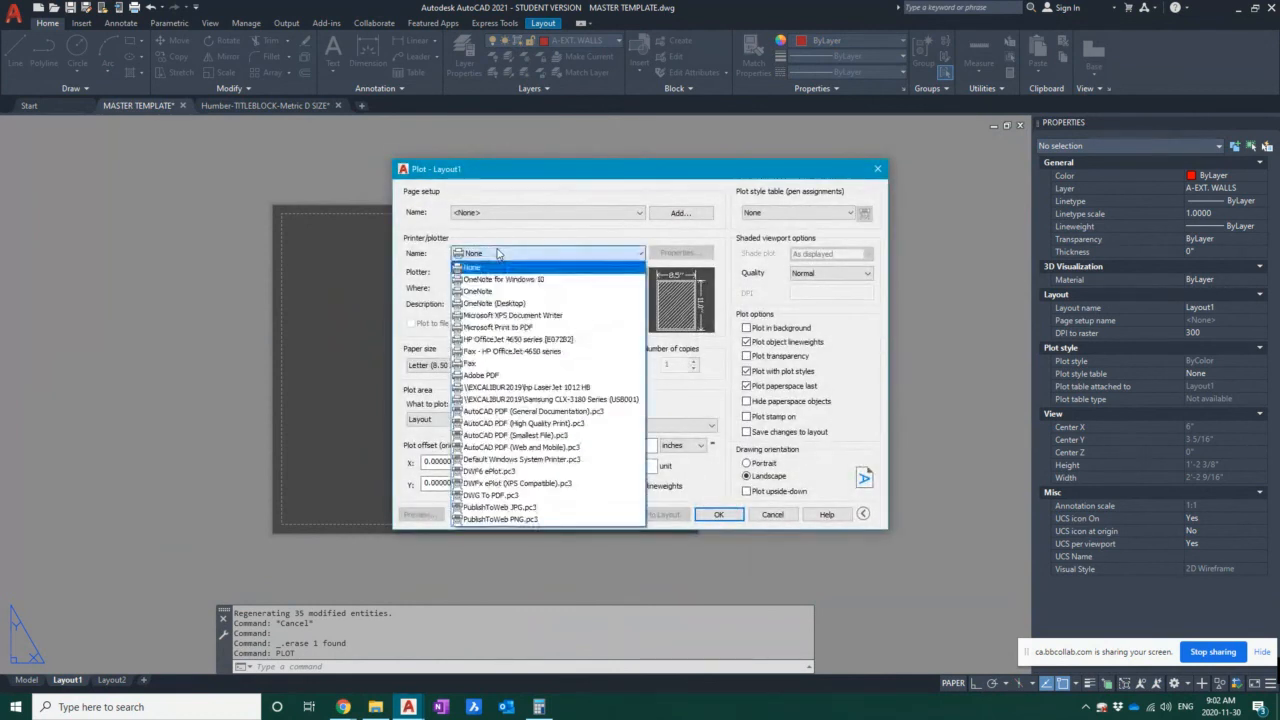
{"action": "left_click", "coordinate": [490, 495]}
{"action": "left_click", "coordinate": [512, 366]}
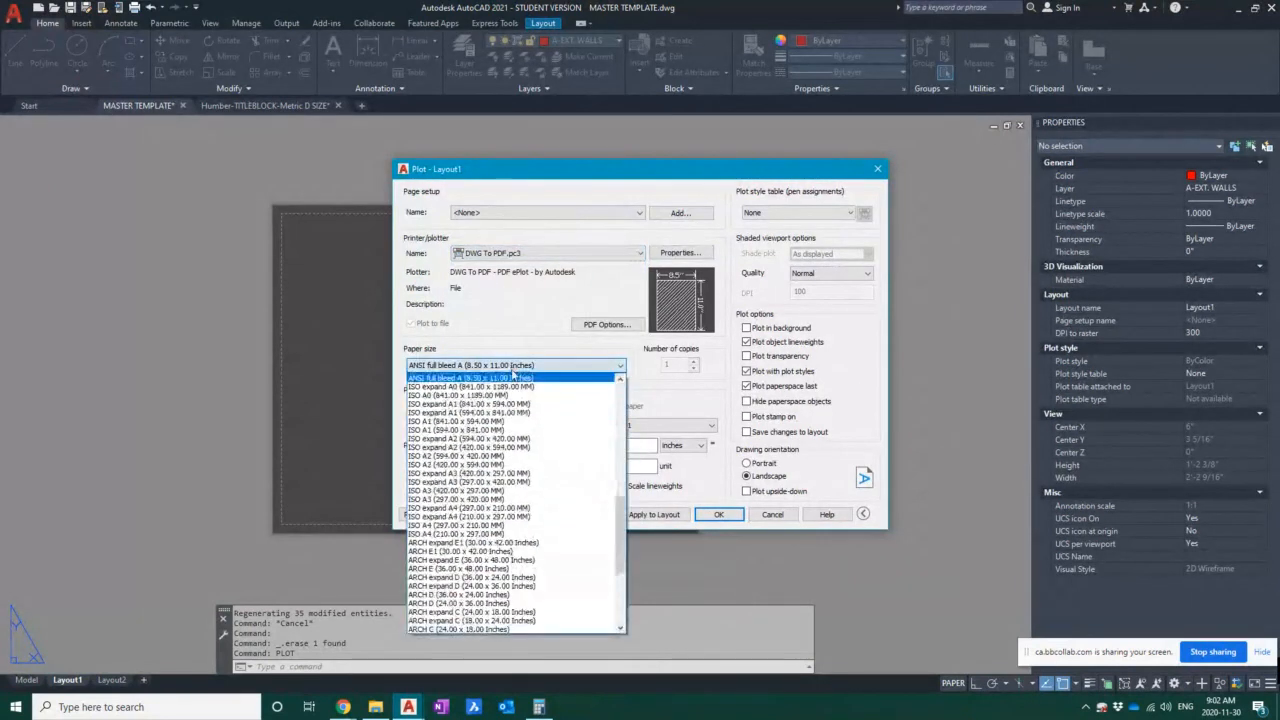
{"action": "scroll", "coordinate": [511, 498], "scroll_direction": "up", "scroll_amount": 2}
{"action": "scroll", "coordinate": [511, 497], "scroll_direction": "up", "scroll_amount": 6}
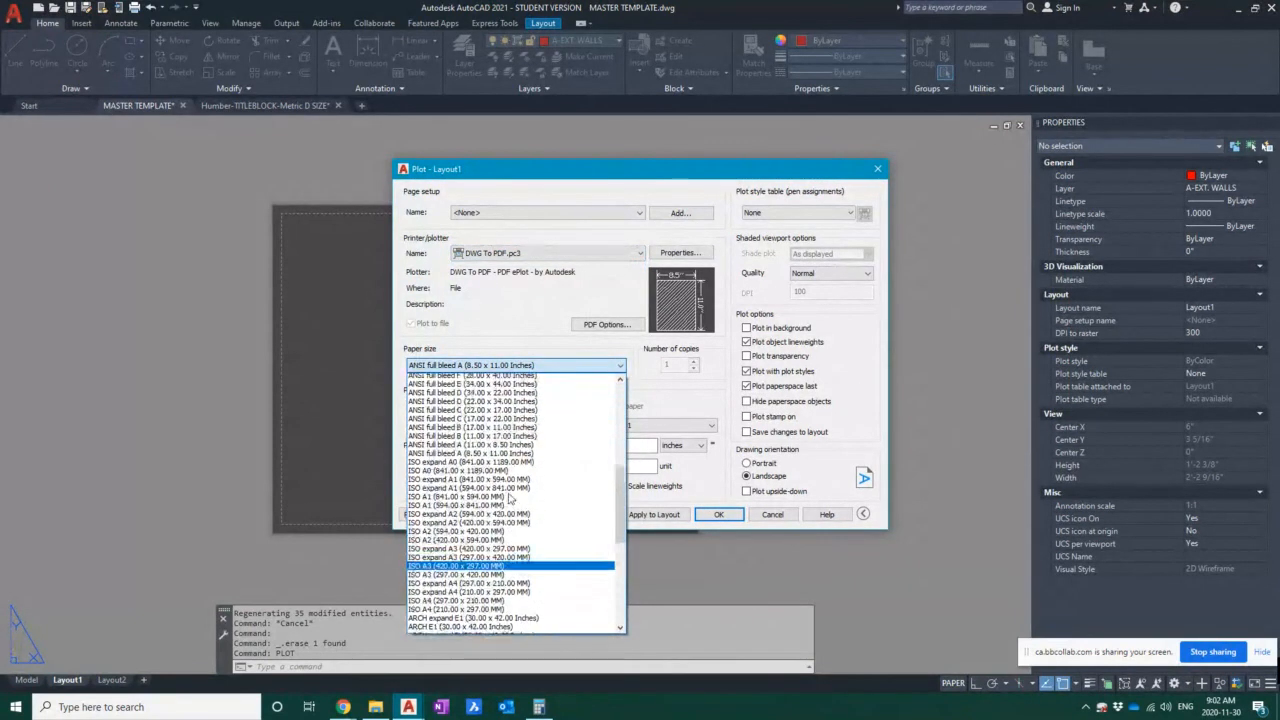
{"action": "scroll", "coordinate": [510, 498], "scroll_direction": "down", "scroll_amount": 10}
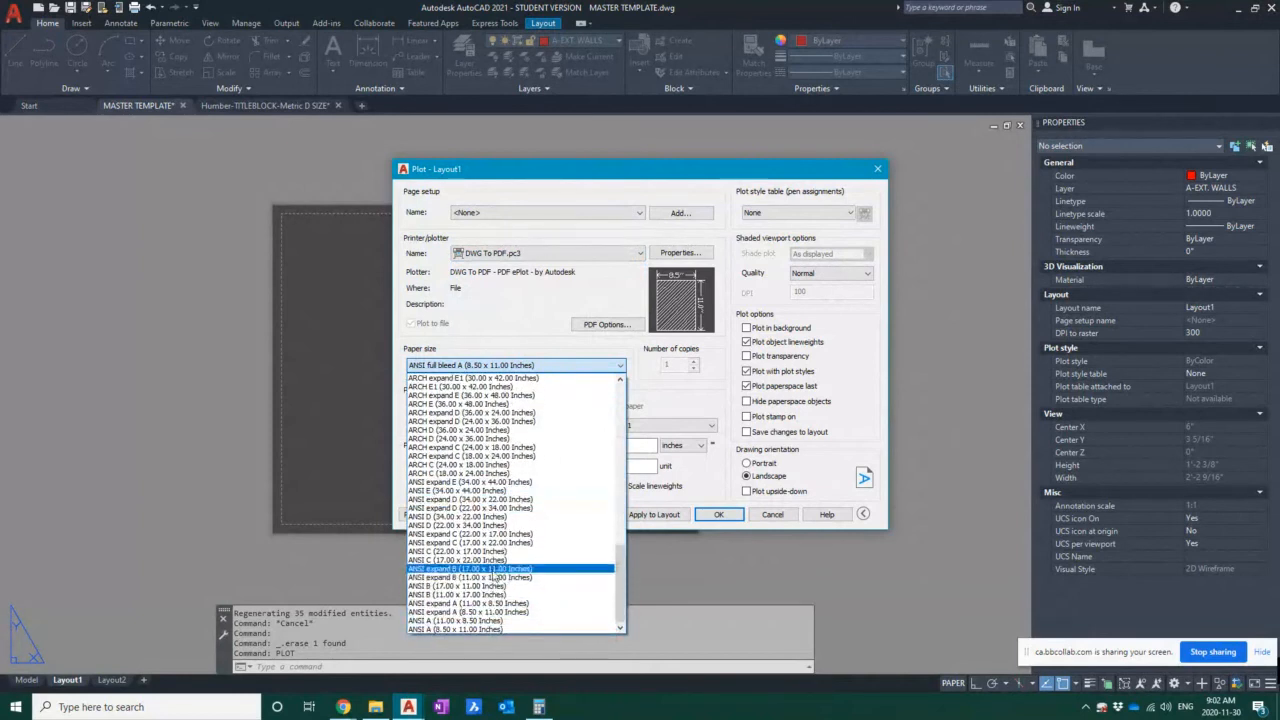
{"action": "left_click", "coordinate": [493, 569]}
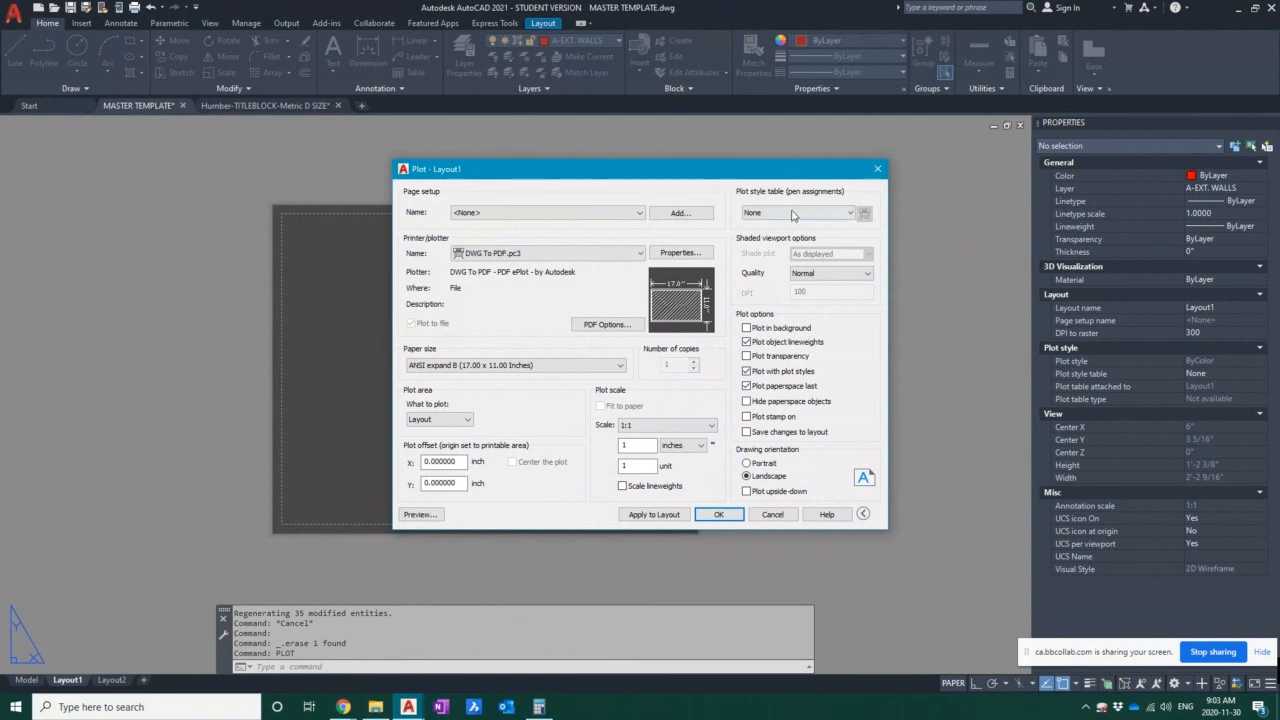
- Assign the monochrome.ctb plot style table, apply the plot settings to Layout1, and close the plot setup without plotting
{"action": "left_click", "coordinate": [792, 215]}
{"action": "left_click", "coordinate": [784, 286]}
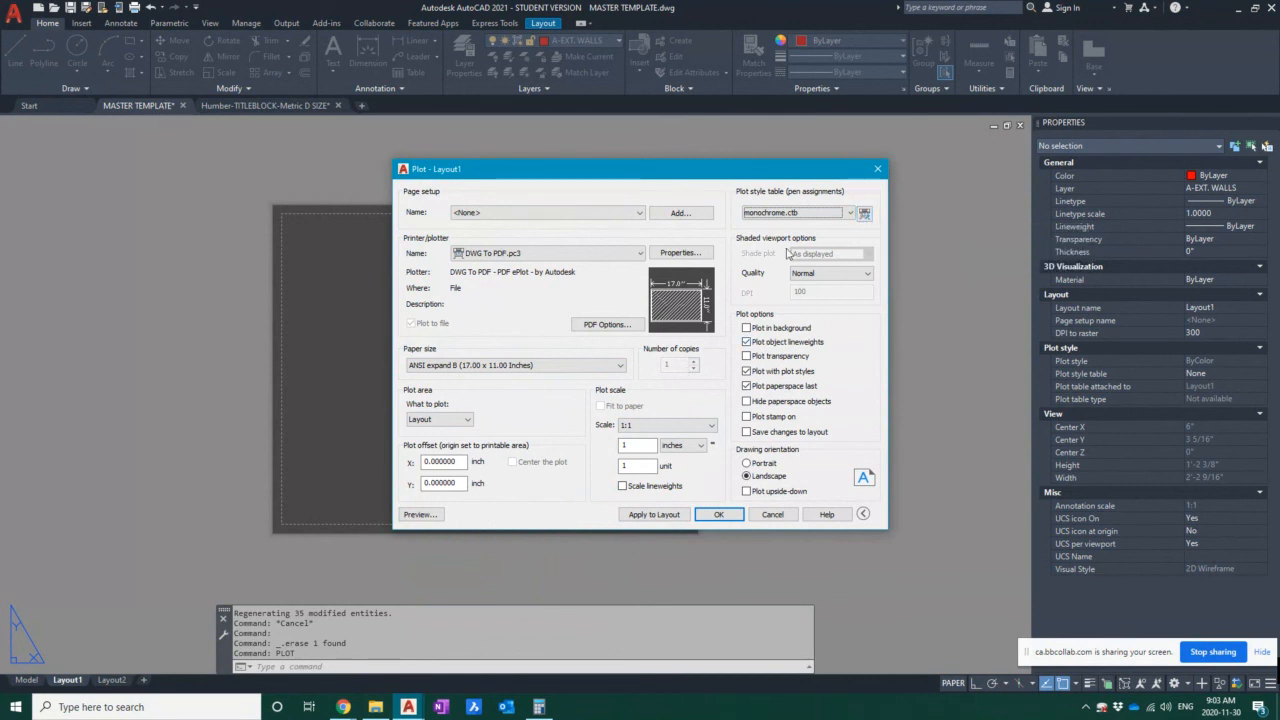
{"action": "left_click", "coordinate": [655, 515]}
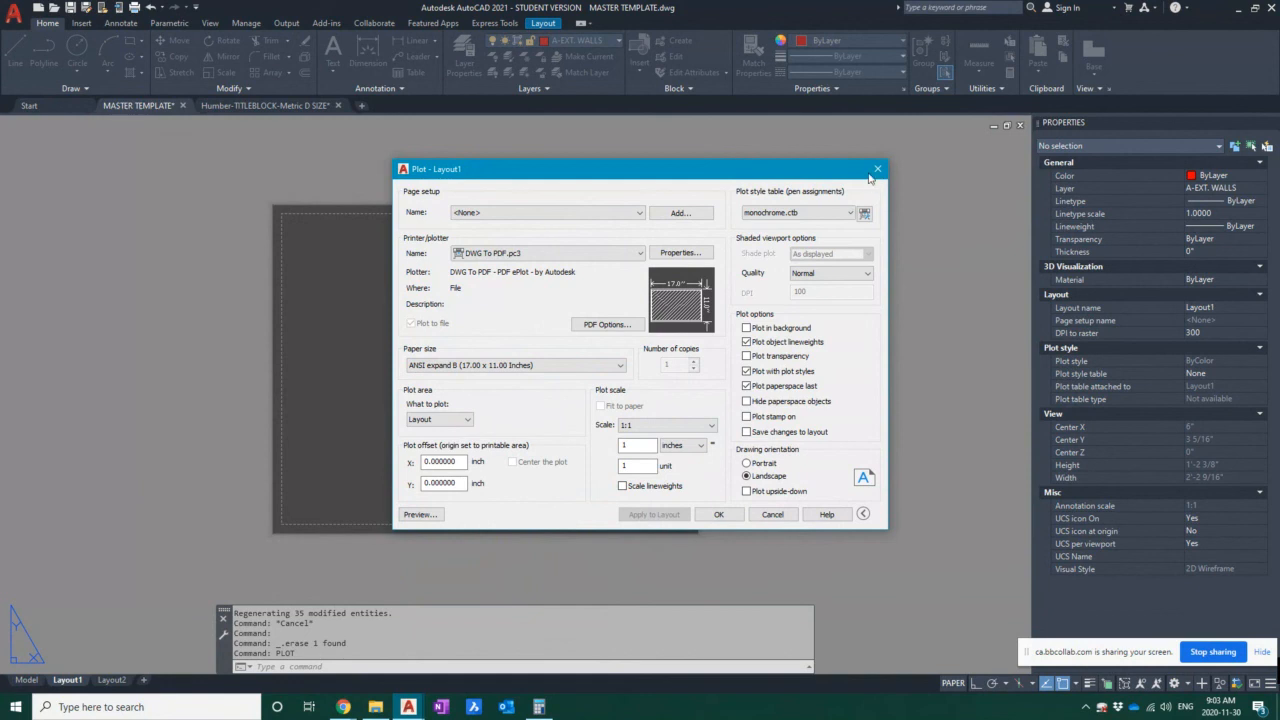
{"action": "left_click", "coordinate": [878, 170]}
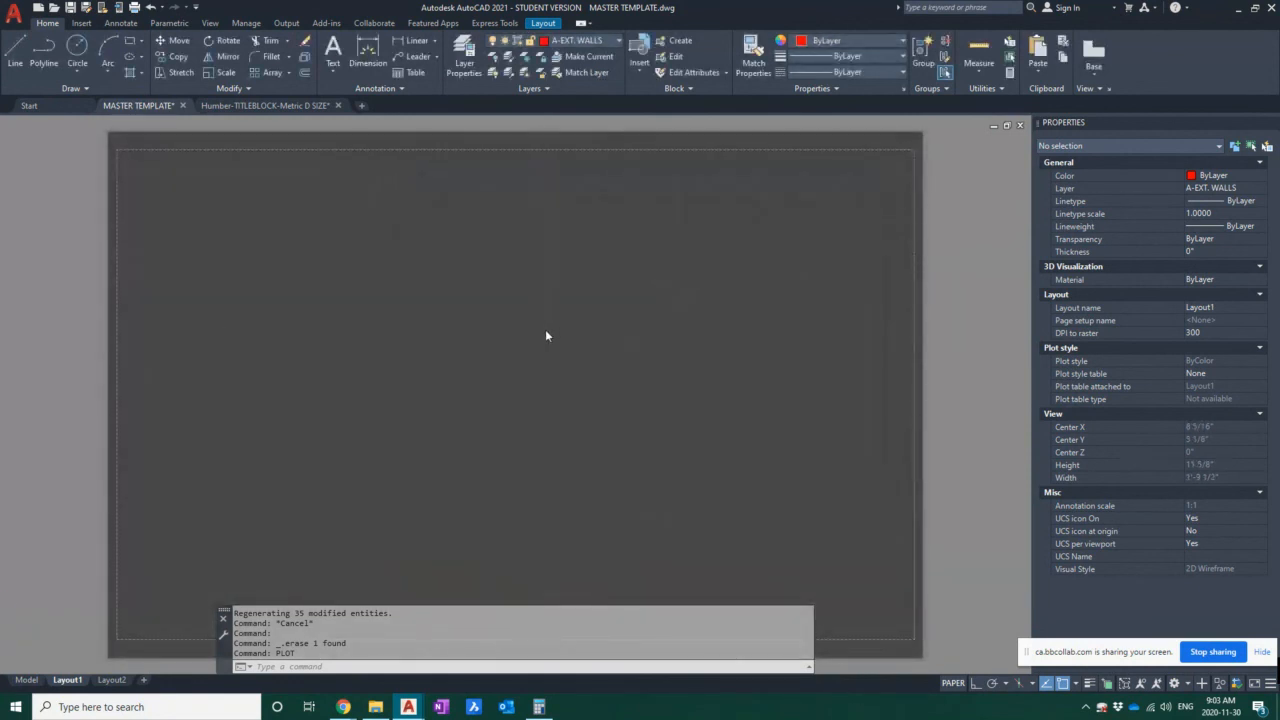
{"action": "middle_click_drag", "start_coordinate": [503, 363], "coordinate": [471, 360]}
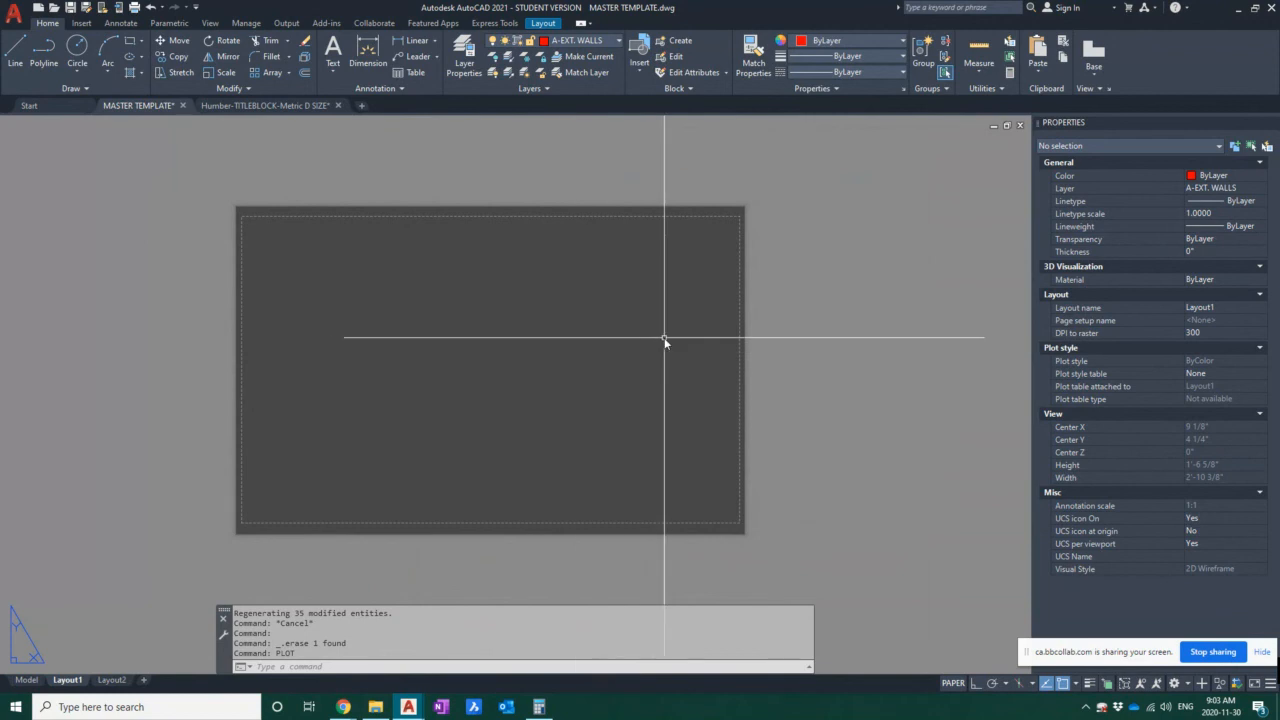
{"action": "middle_click_drag", "start_coordinate": [666, 333], "coordinate": [649, 322]}
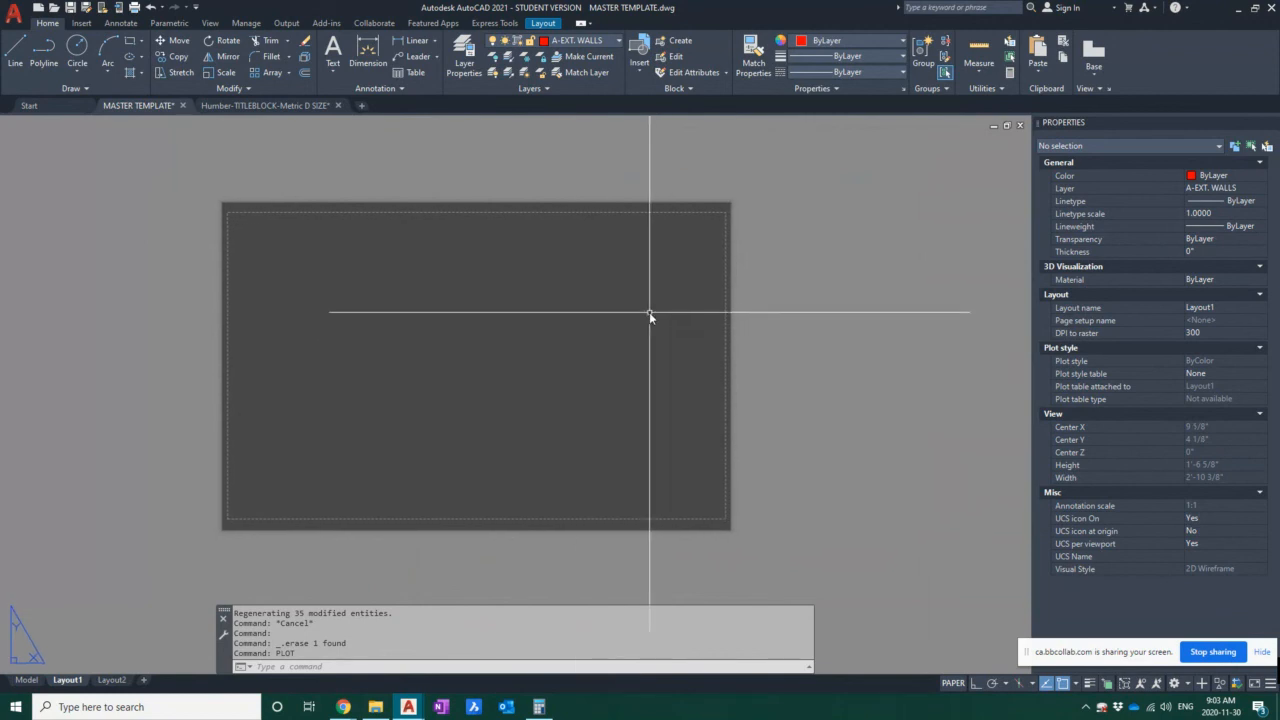
- Save the master template and close the Humber-TITLEBLOCK-Metric D SIZE drawing without saving its changes
{"action": "key", "text": "ctrl+s"}
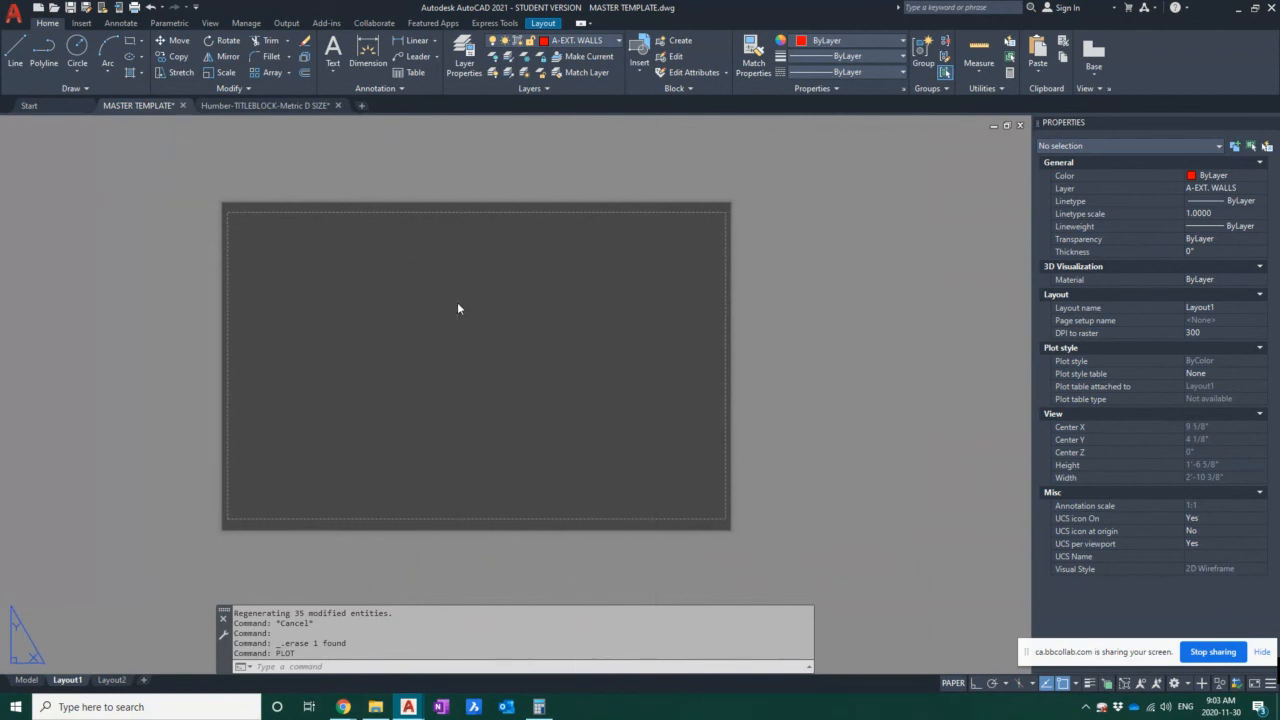
{"action": "left_click", "coordinate": [290, 105]}
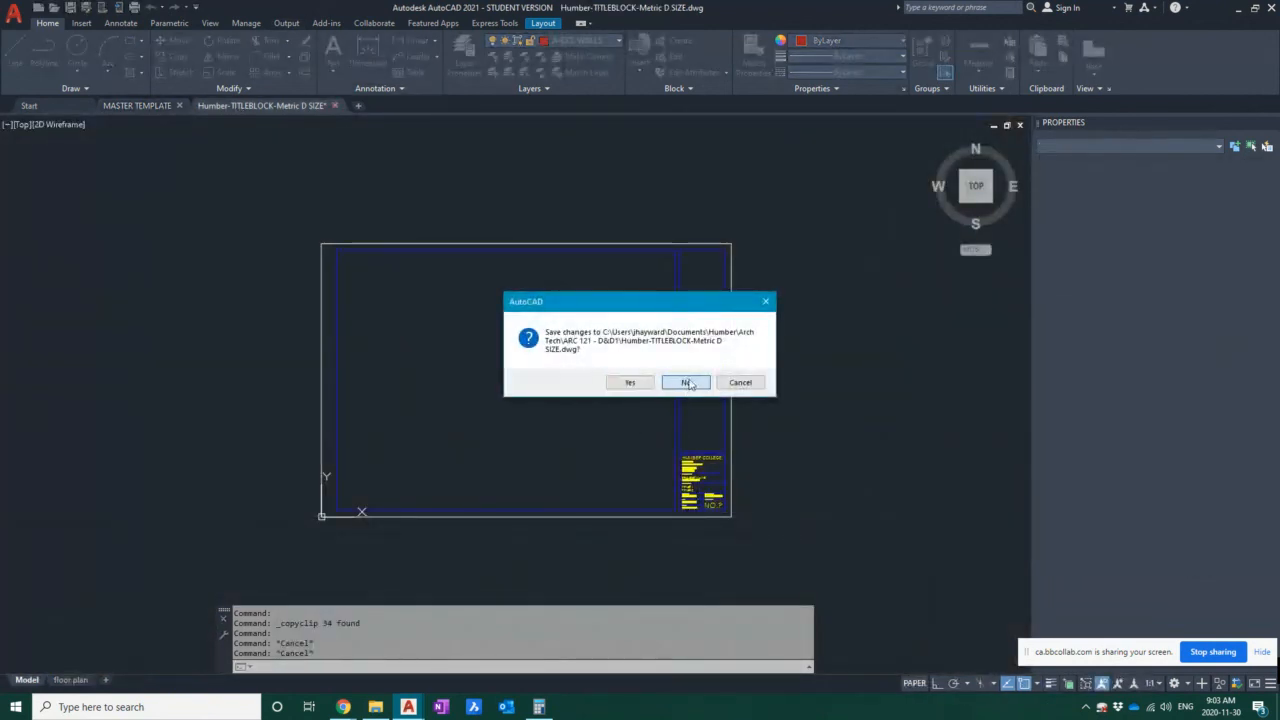
{"action": "left_click", "coordinate": [697, 381]}
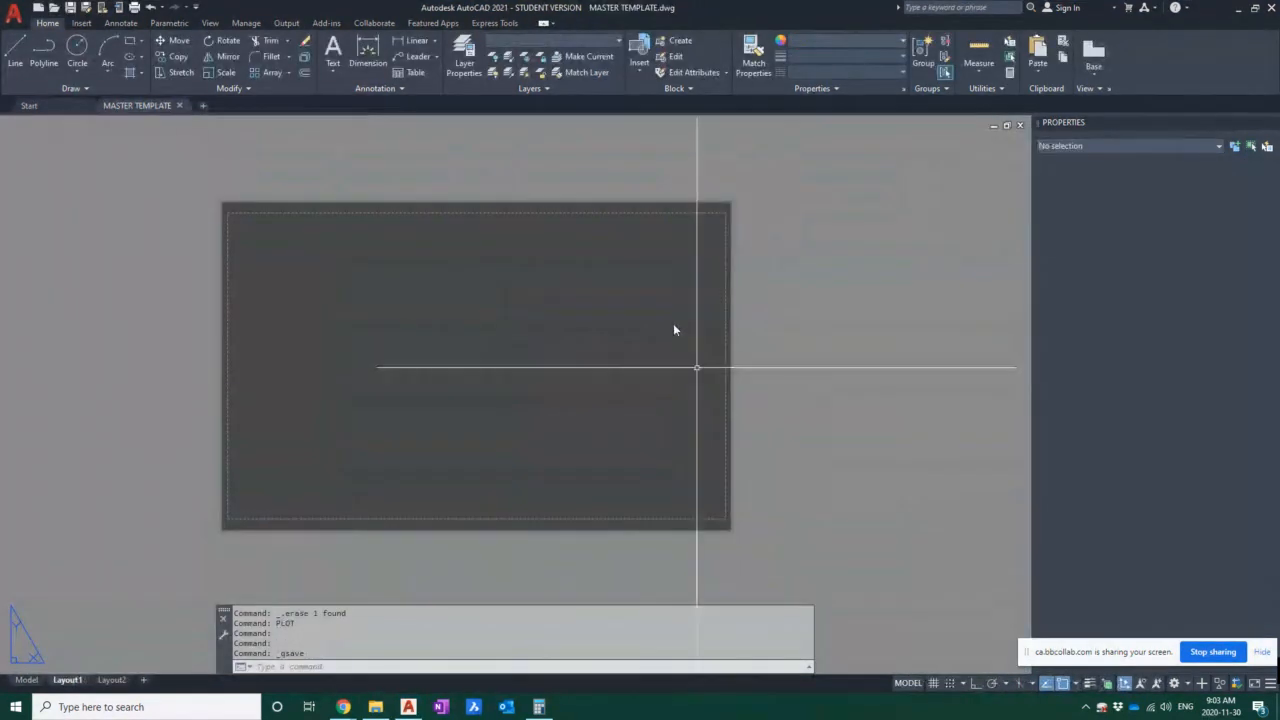
- Start Insert in Layout1 and browse the recent blocks and the current drawing's blocks for the title block
{"action": "middle_click_drag", "start_coordinate": [563, 309], "coordinate": [586, 331]}
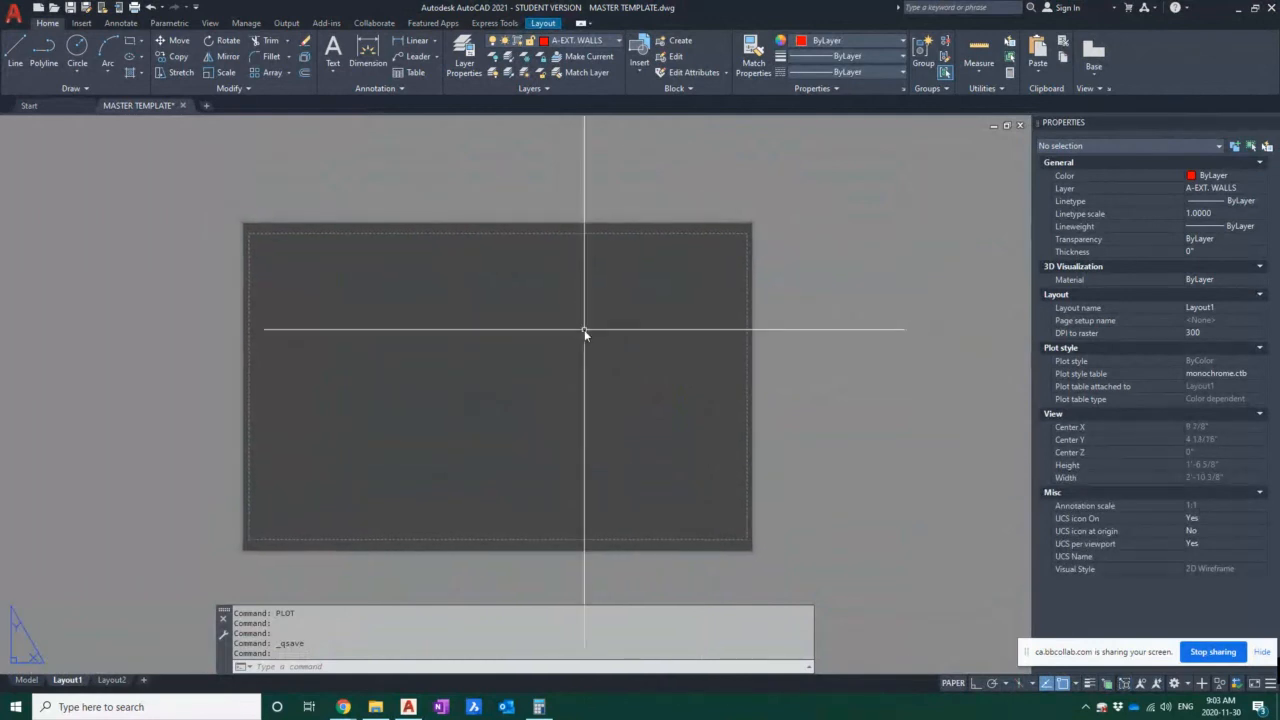
{"action": "type", "text": "I"}
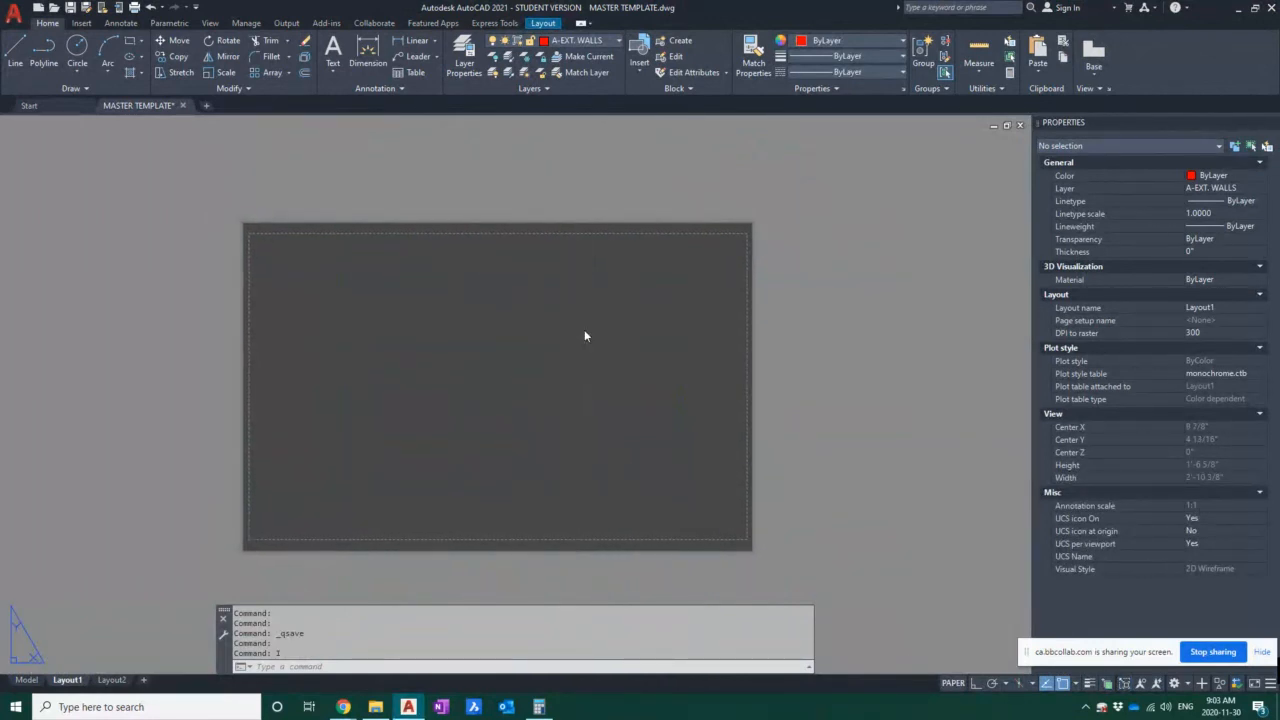
{"action": "key", "text": "Return"}
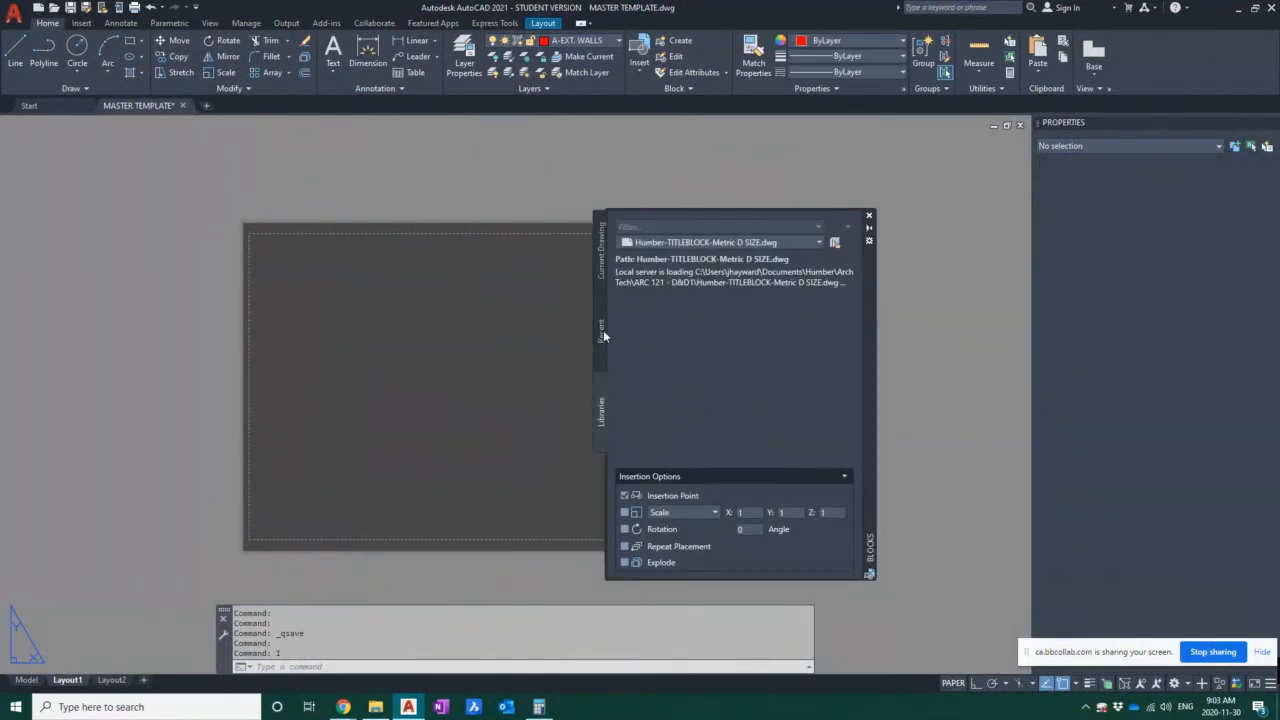
{"action": "left_click", "coordinate": [603, 335]}
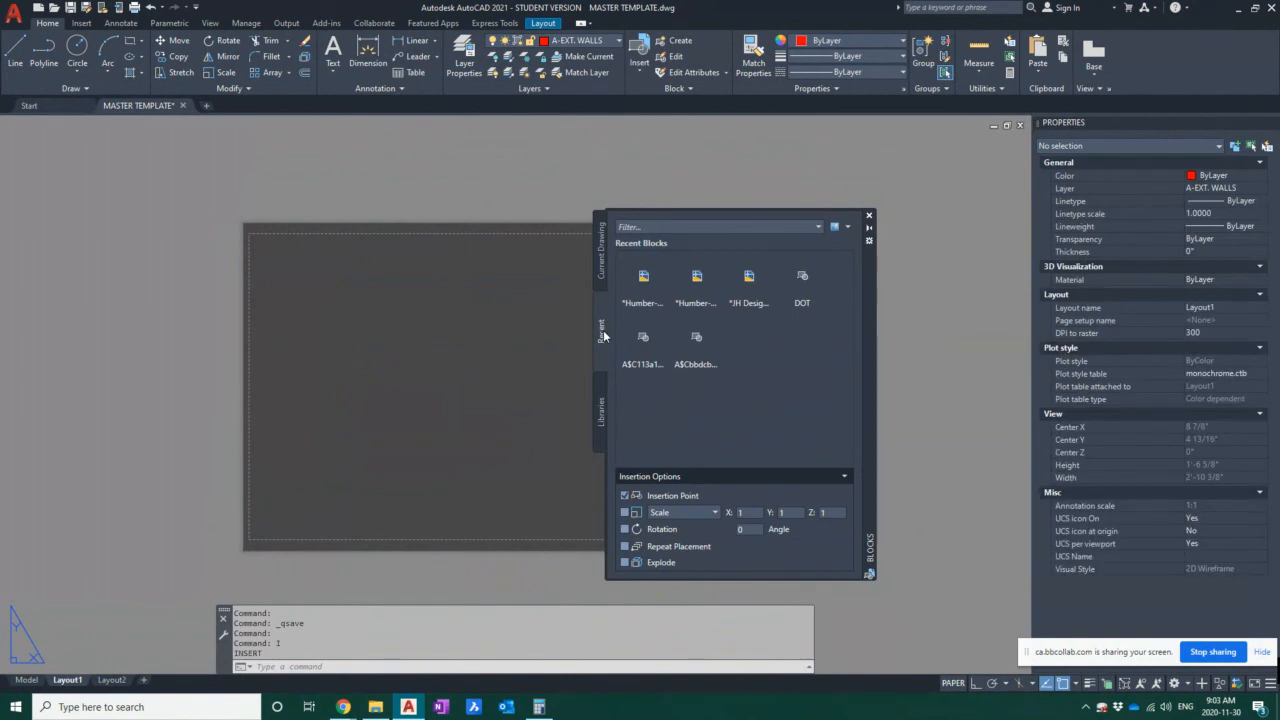
{"action": "left_click", "coordinate": [600, 270]}
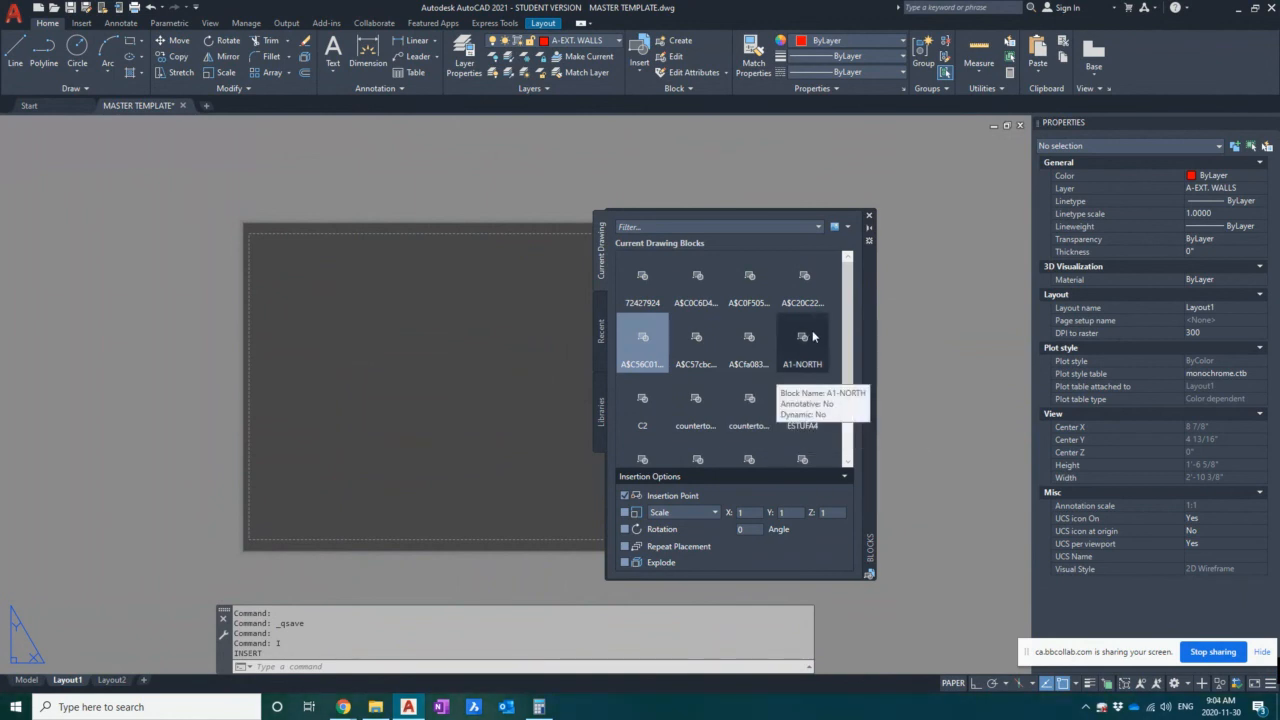
{"action": "scroll", "coordinate": [813, 336], "scroll_direction": "down", "scroll_amount": 3}
{"action": "scroll", "coordinate": [813, 336], "scroll_direction": "up", "scroll_amount": 3}
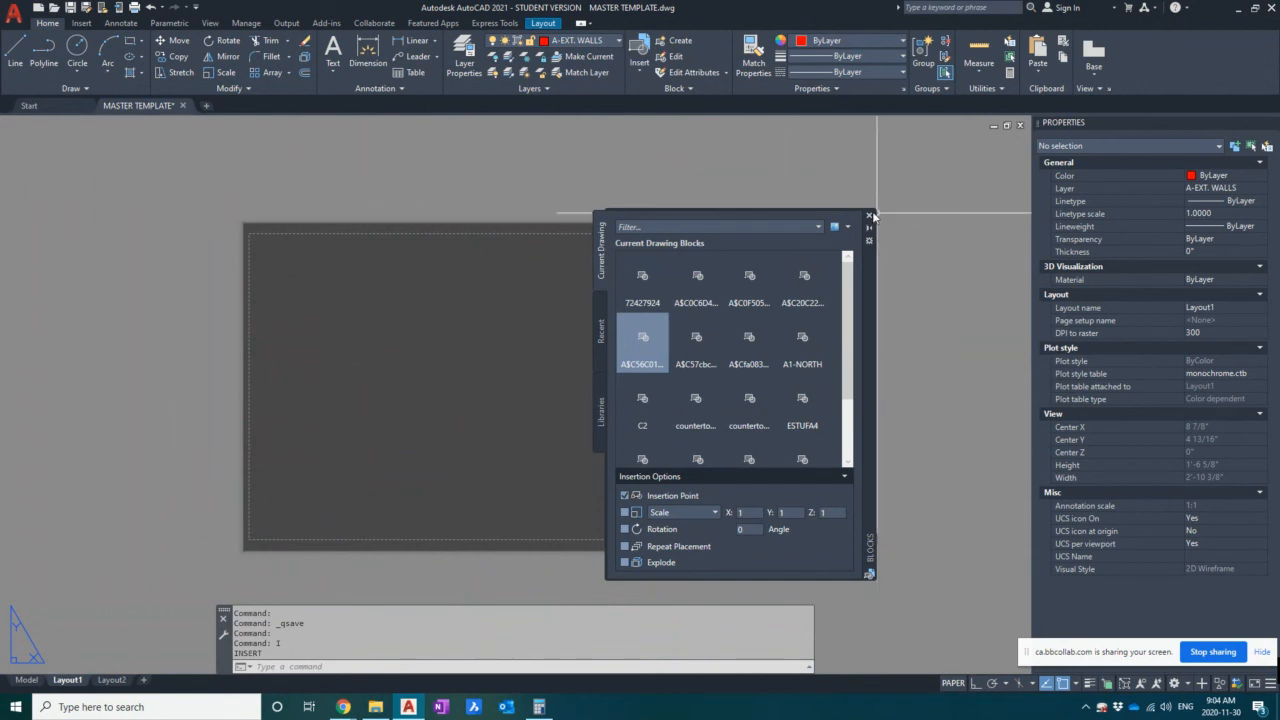
{"action": "key", "text": "Escape"}
{"action": "key", "text": "Escape"}
- Select the title block in model space, compare it with the current drawing's block previews, and clear the selection
{"action": "left_click", "coordinate": [26, 679]}
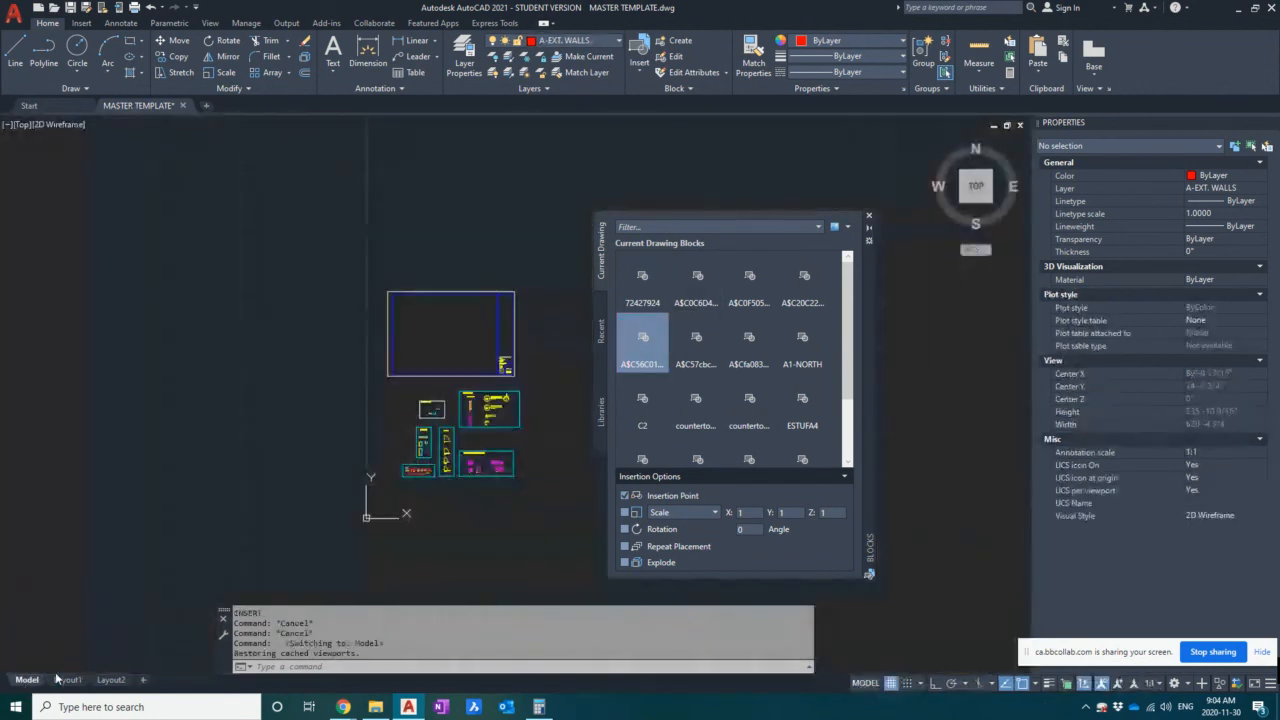
{"action": "scroll", "coordinate": [505, 335], "scroll_direction": "up", "scroll_amount": 4}
{"action": "left_click", "coordinate": [547, 448]}
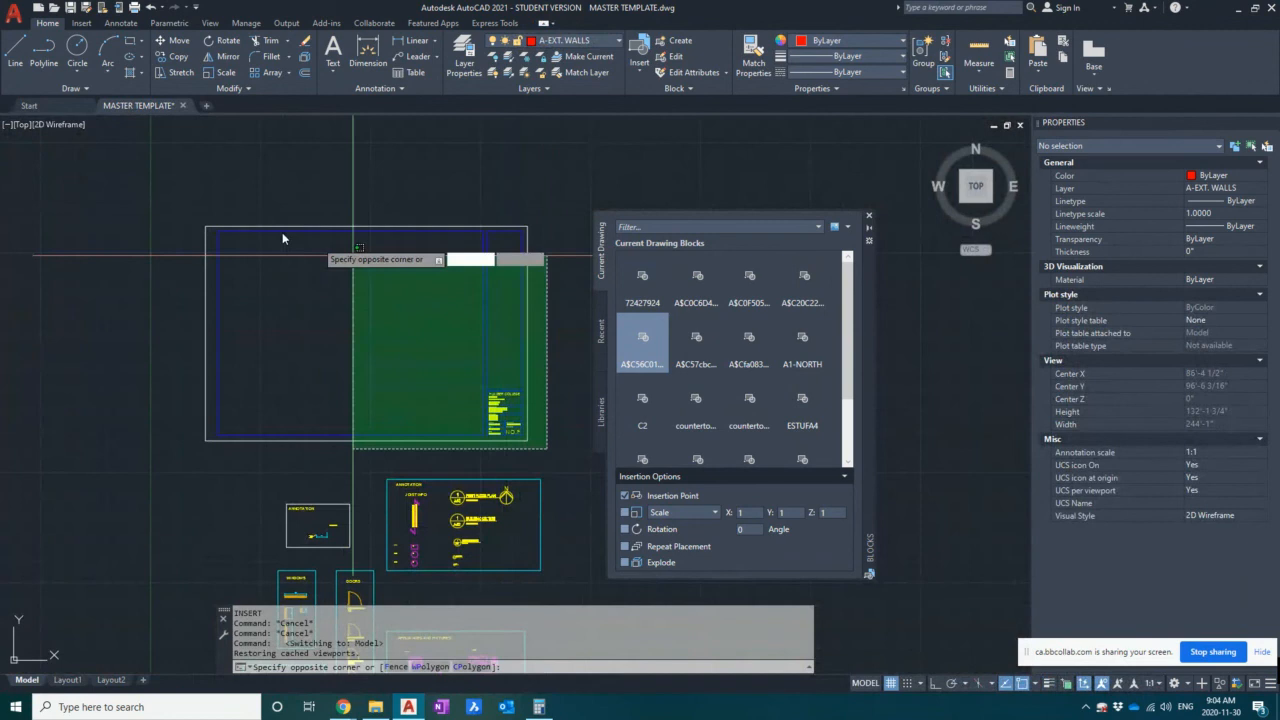
{"action": "left_click", "coordinate": [208, 197]}
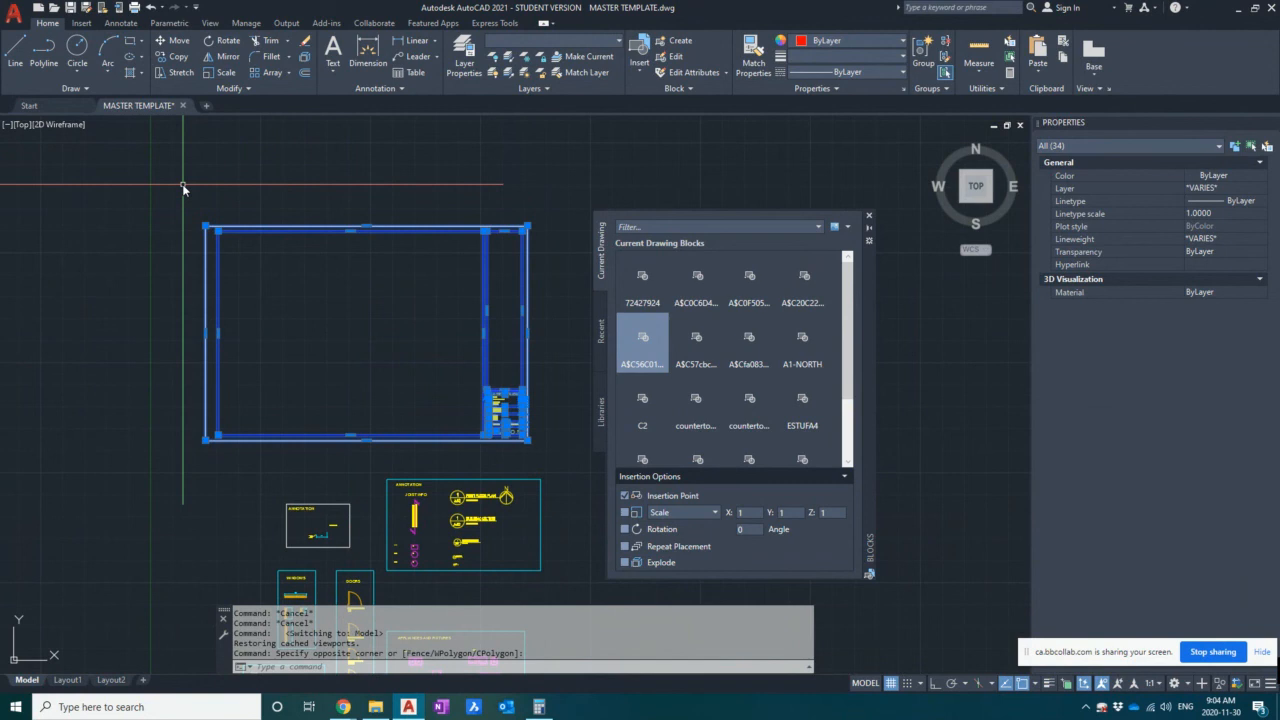
{"action": "scroll", "coordinate": [315, 240], "scroll_direction": "down", "scroll_amount": 3}
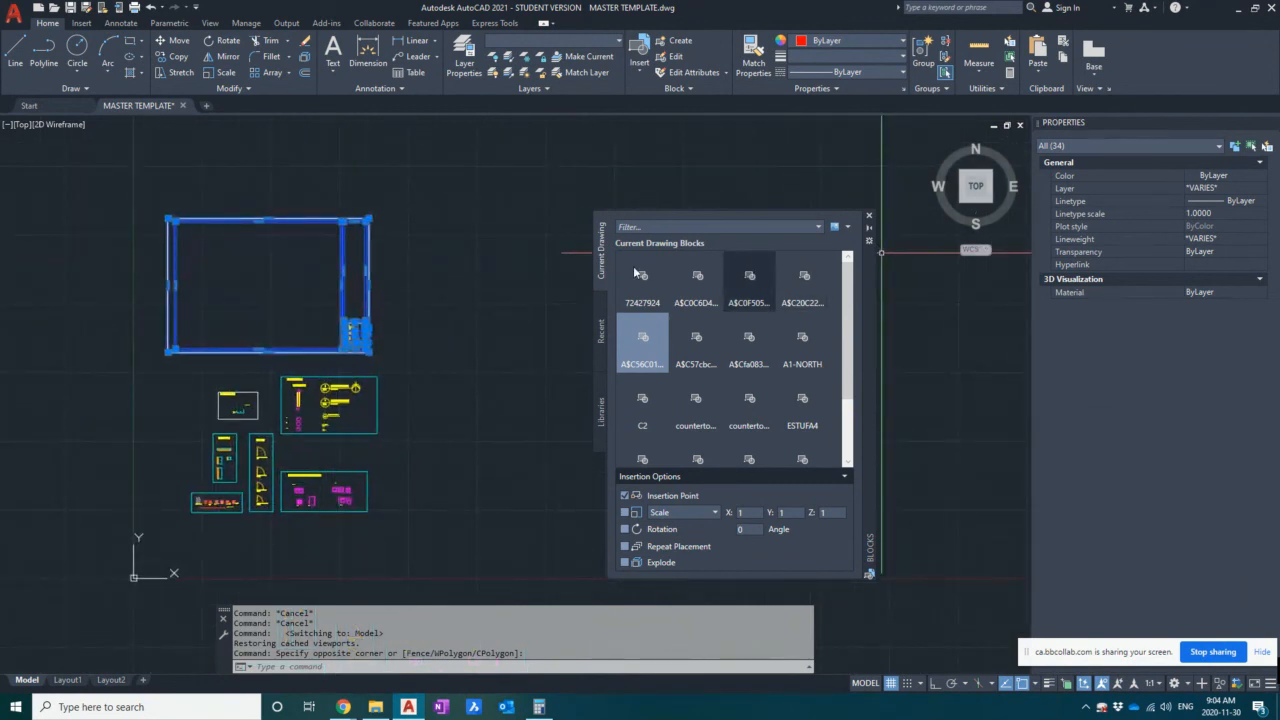
{"action": "mouse_move", "coordinate": [423, 264]}
{"action": "middle_mouse_down"}
{"action": "mouse_move", "coordinate": [493, 262]}
{"action": "mouse_move", "coordinate": [475, 268]}
{"action": "middle_mouse_up"}
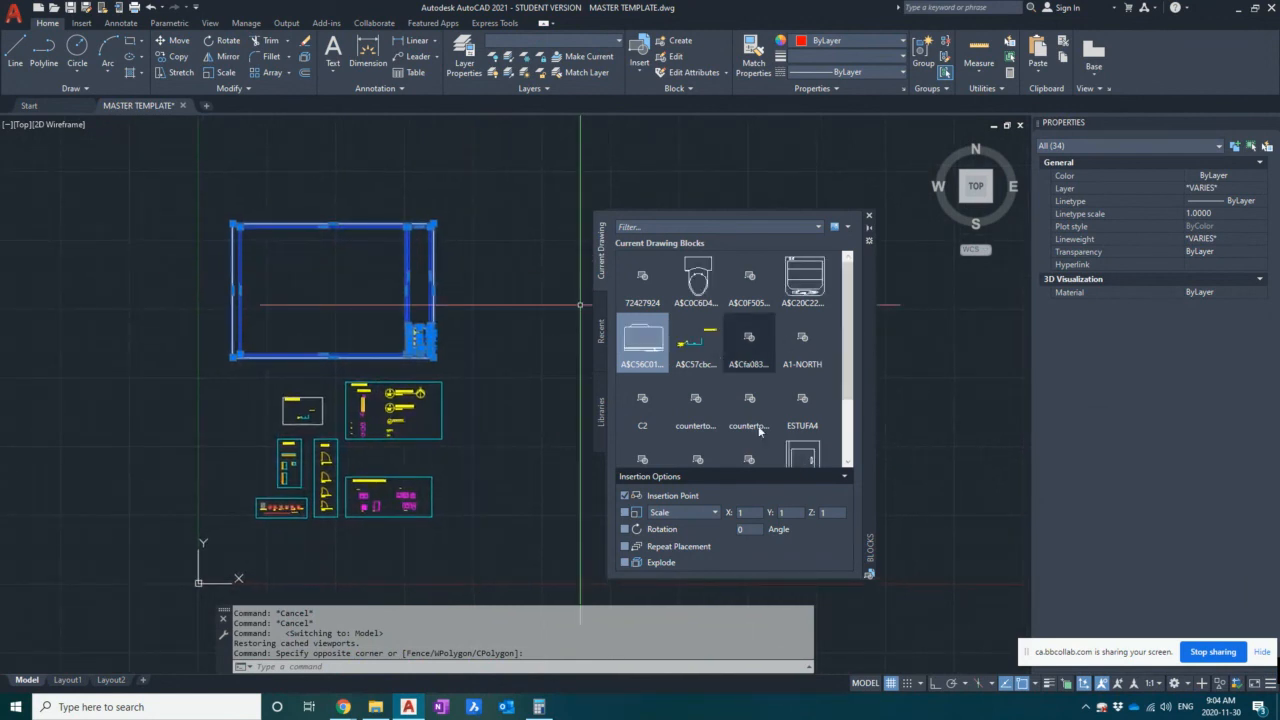
{"action": "scroll", "coordinate": [785, 372], "scroll_direction": "down", "scroll_amount": 1}
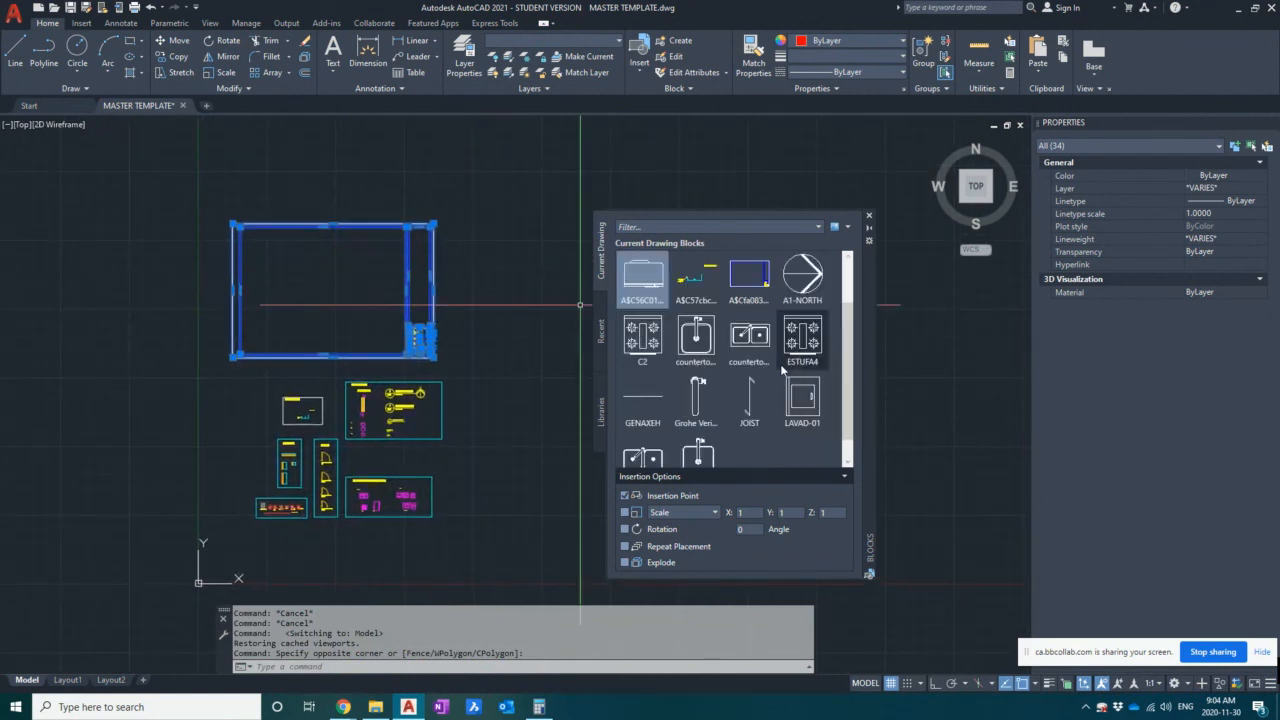
{"action": "mouse_move", "coordinate": [757, 306]}
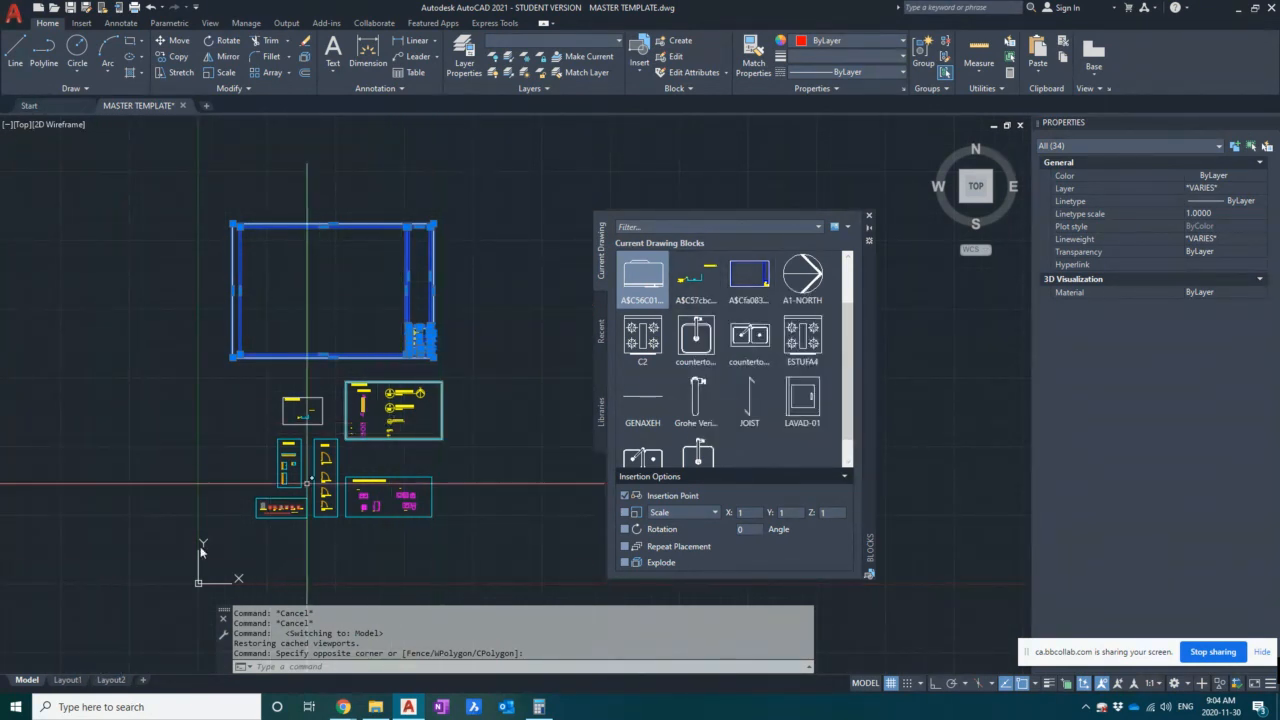
{"action": "key", "text": "Escape"}
- Insert the title block A$Cfa083725 at the lower-left corner of the Layout1 sheet, leaving all its attributes blank
{"action": "left_click", "coordinate": [72, 680]}
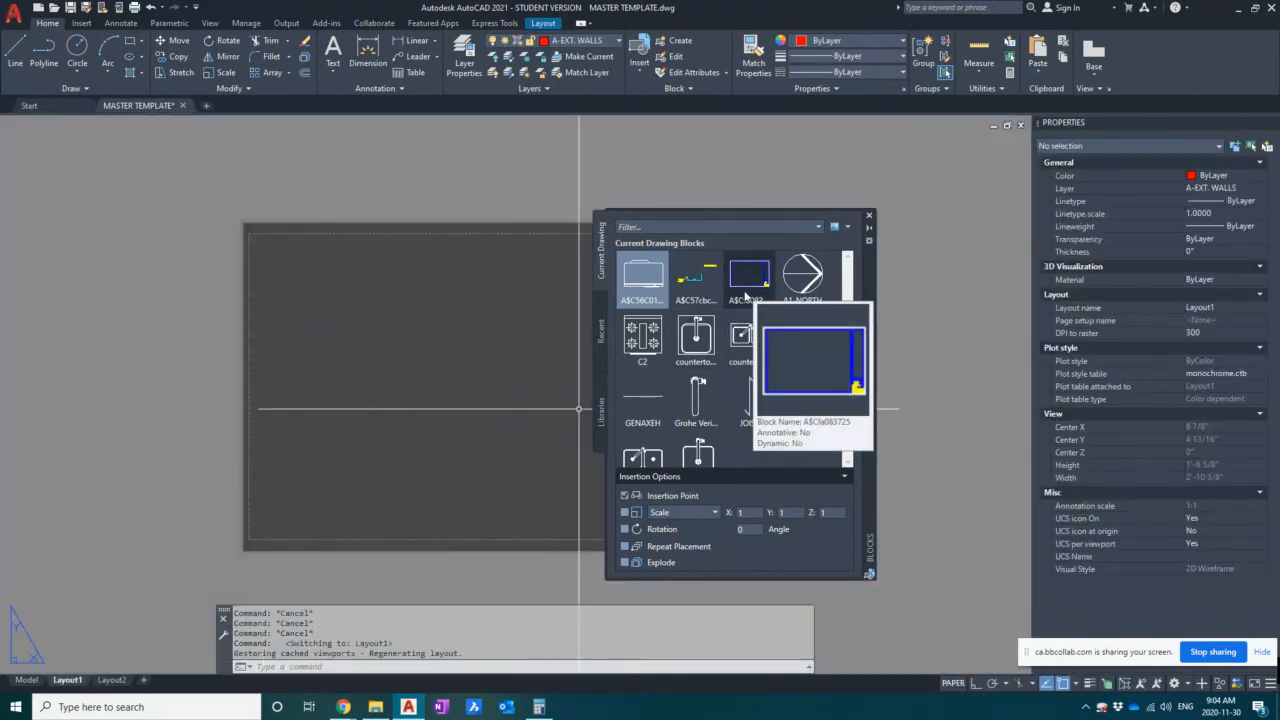
{"action": "left_click", "coordinate": [745, 296]}
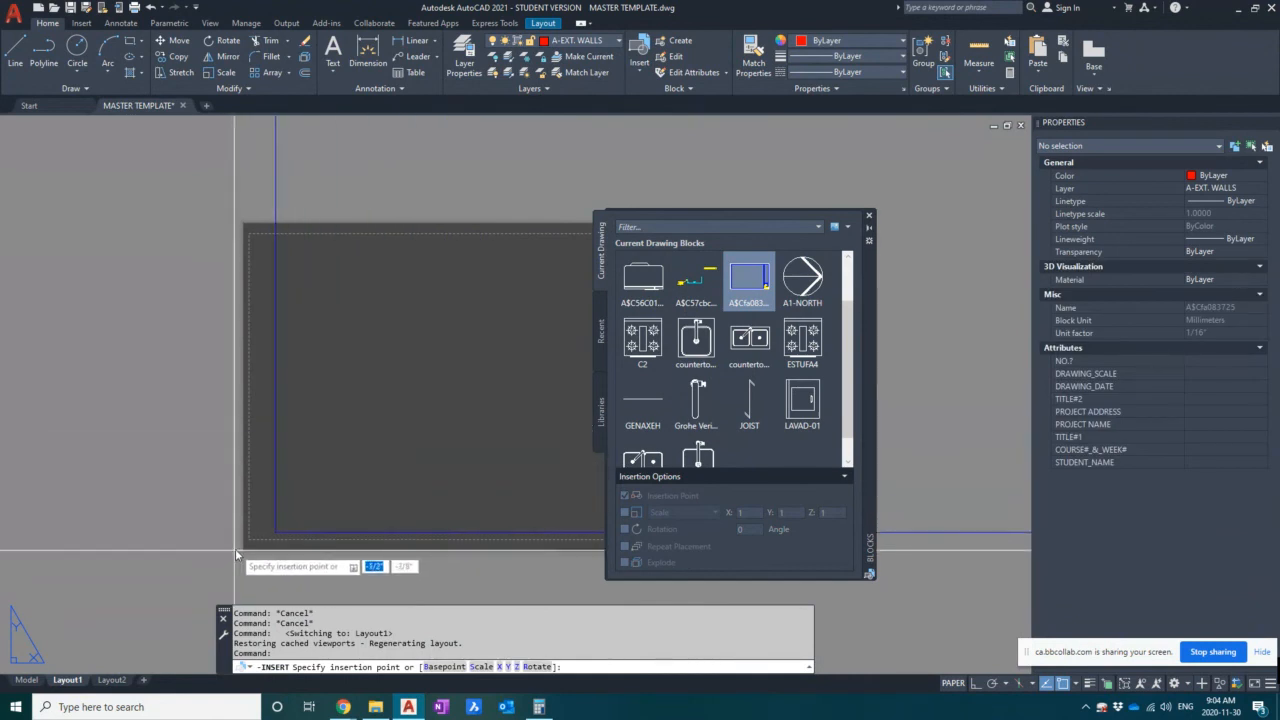
{"action": "scroll", "coordinate": [246, 556], "scroll_direction": "up", "scroll_amount": 5}
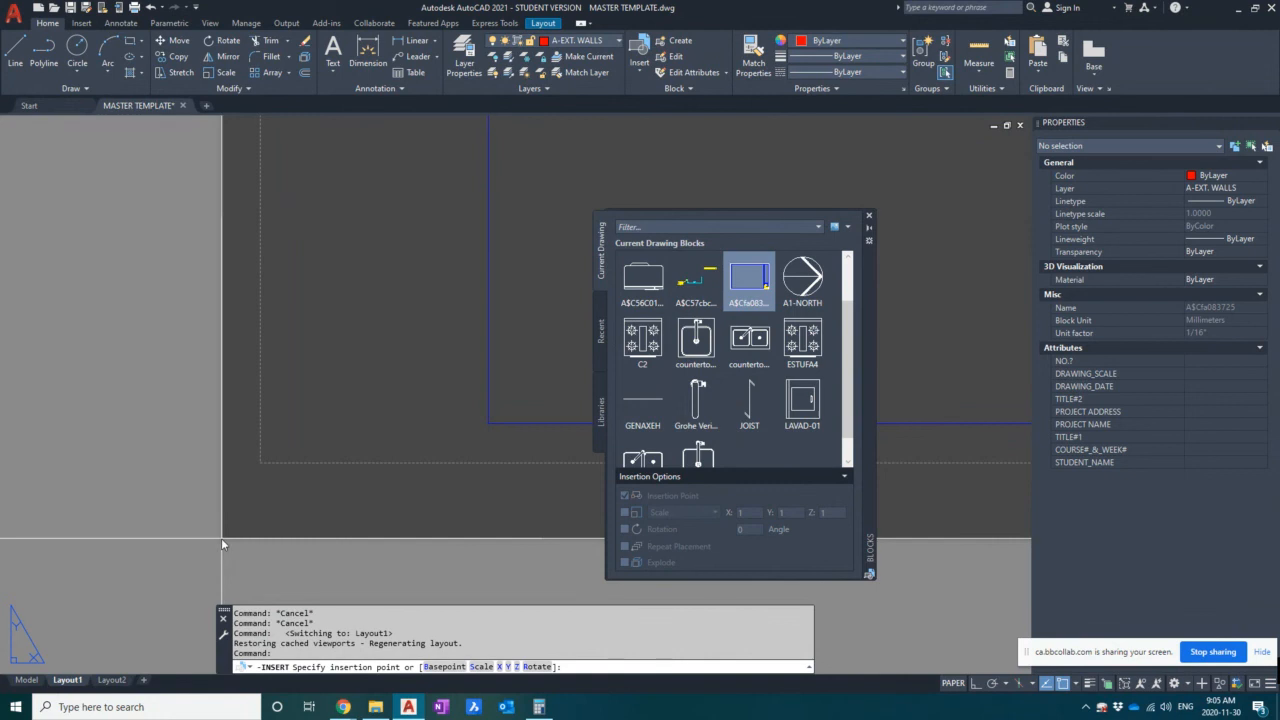
{"action": "left_click", "coordinate": [221, 538]}
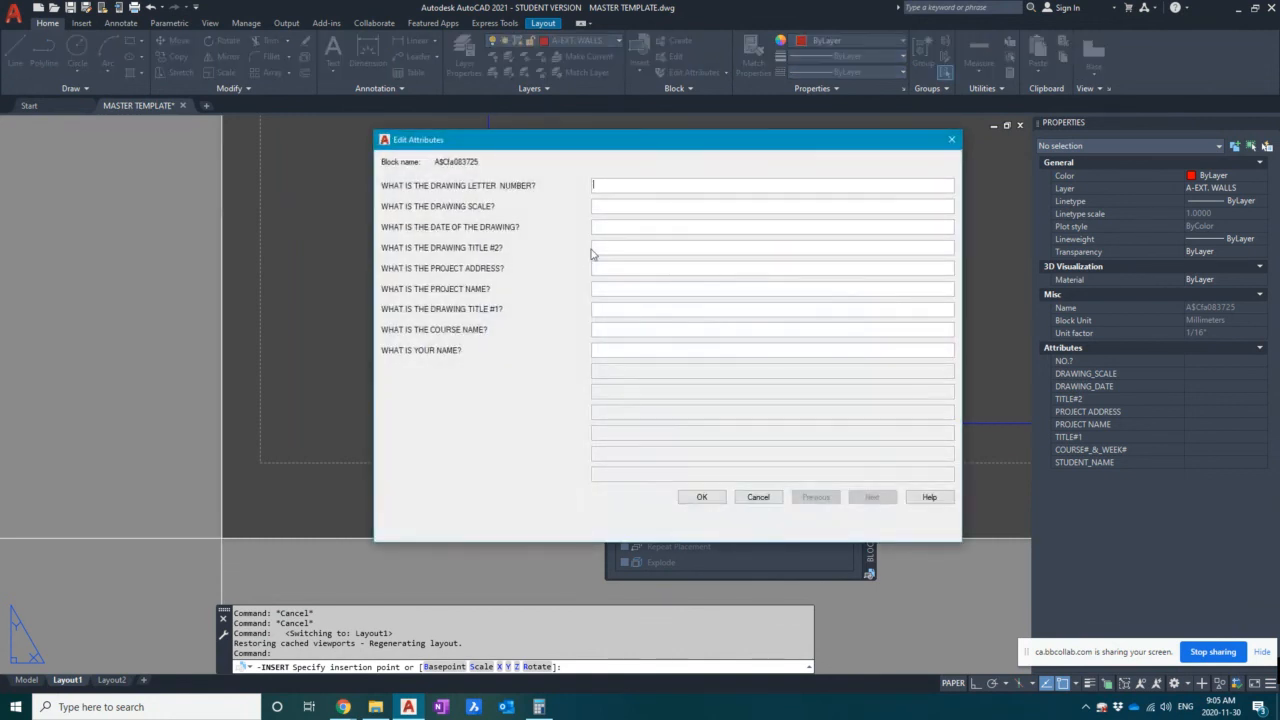
{"action": "left_click", "coordinate": [701, 497]}
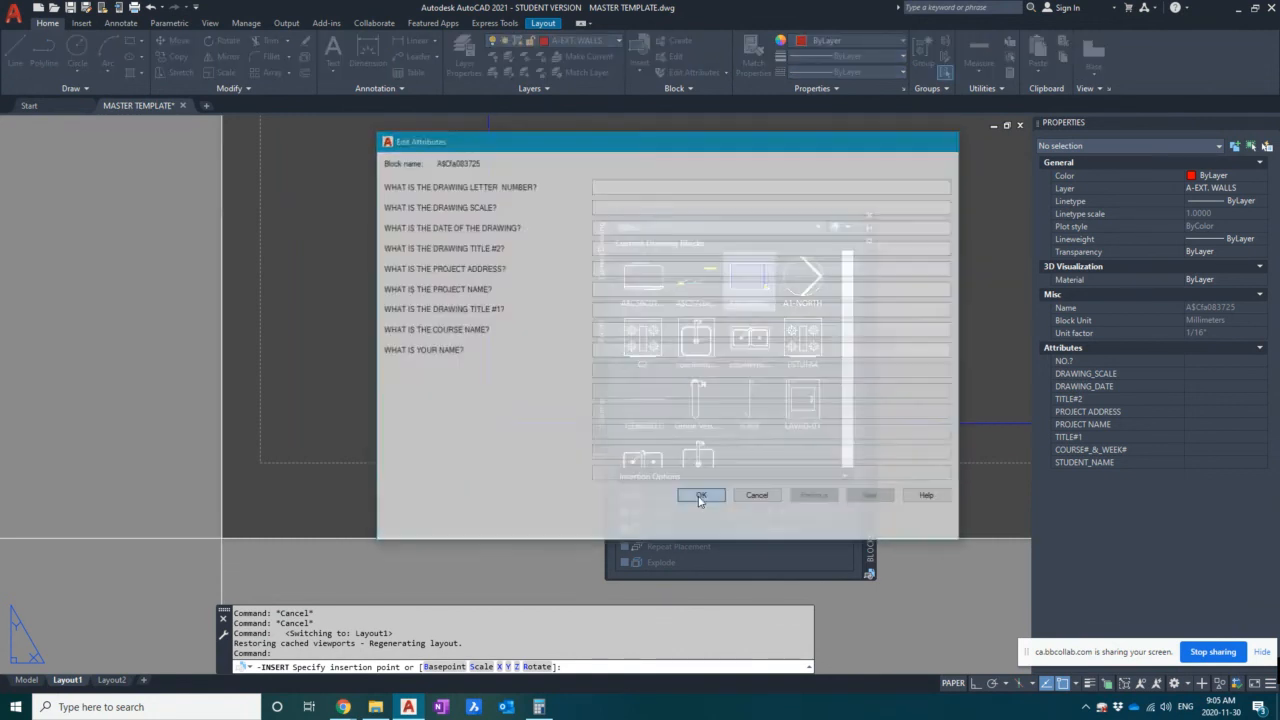
{"action": "scroll", "coordinate": [551, 300], "scroll_direction": "down", "scroll_amount": 5}
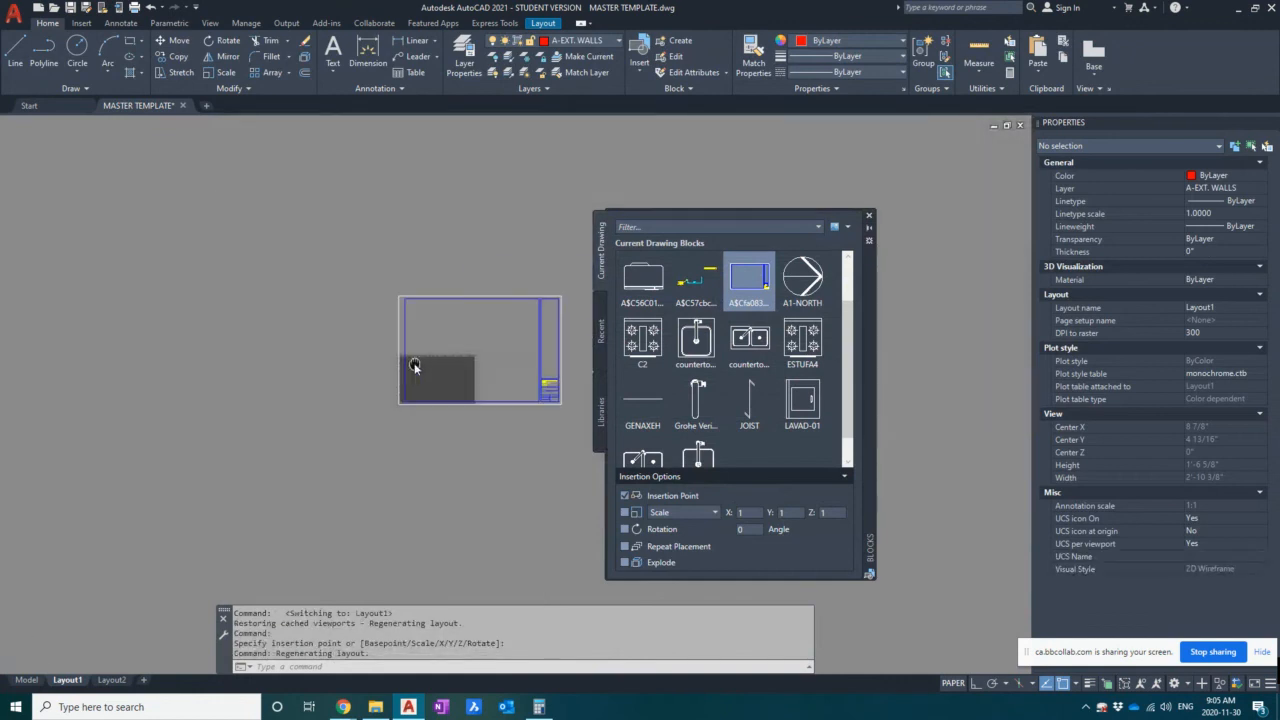
- Close the Blocks palette and check how the inserted title block fits the Layout1 sheet
{"action": "middle_click_drag", "start_coordinate": [511, 366], "coordinate": [481, 380]}
{"action": "middle_click_drag", "start_coordinate": [487, 365], "coordinate": [448, 370]}
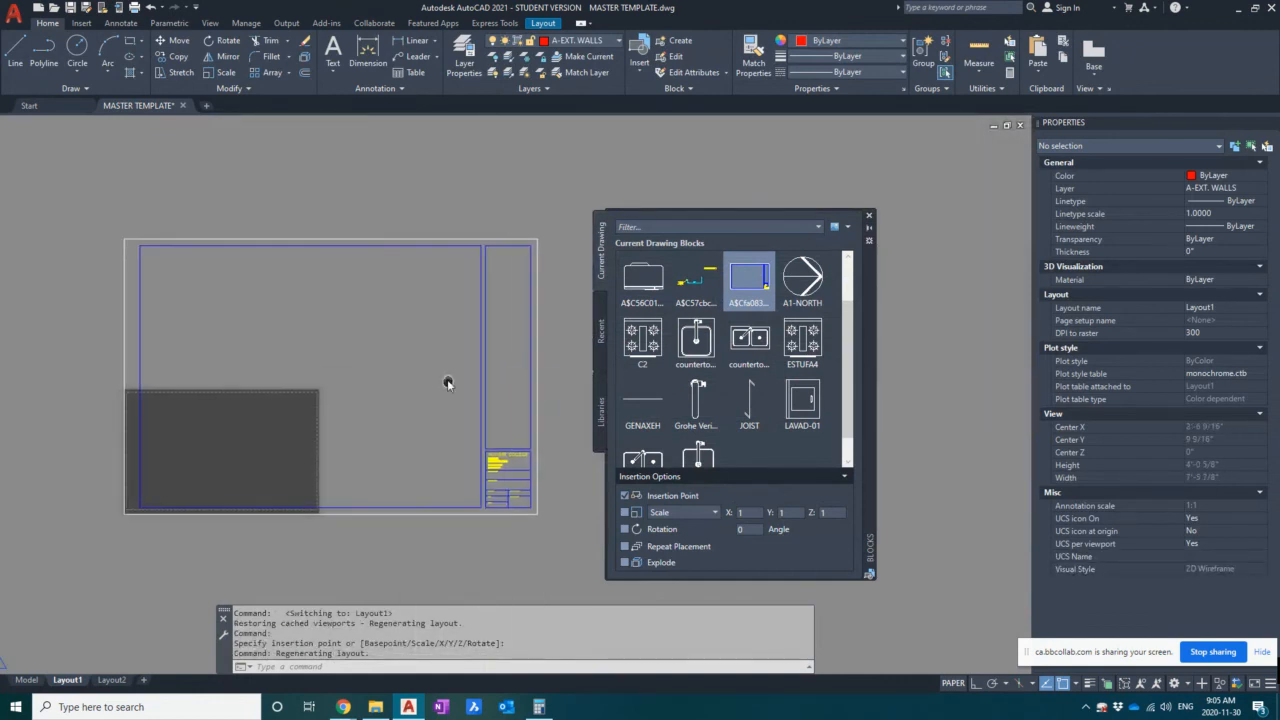
{"action": "left_click", "coordinate": [870, 220]}
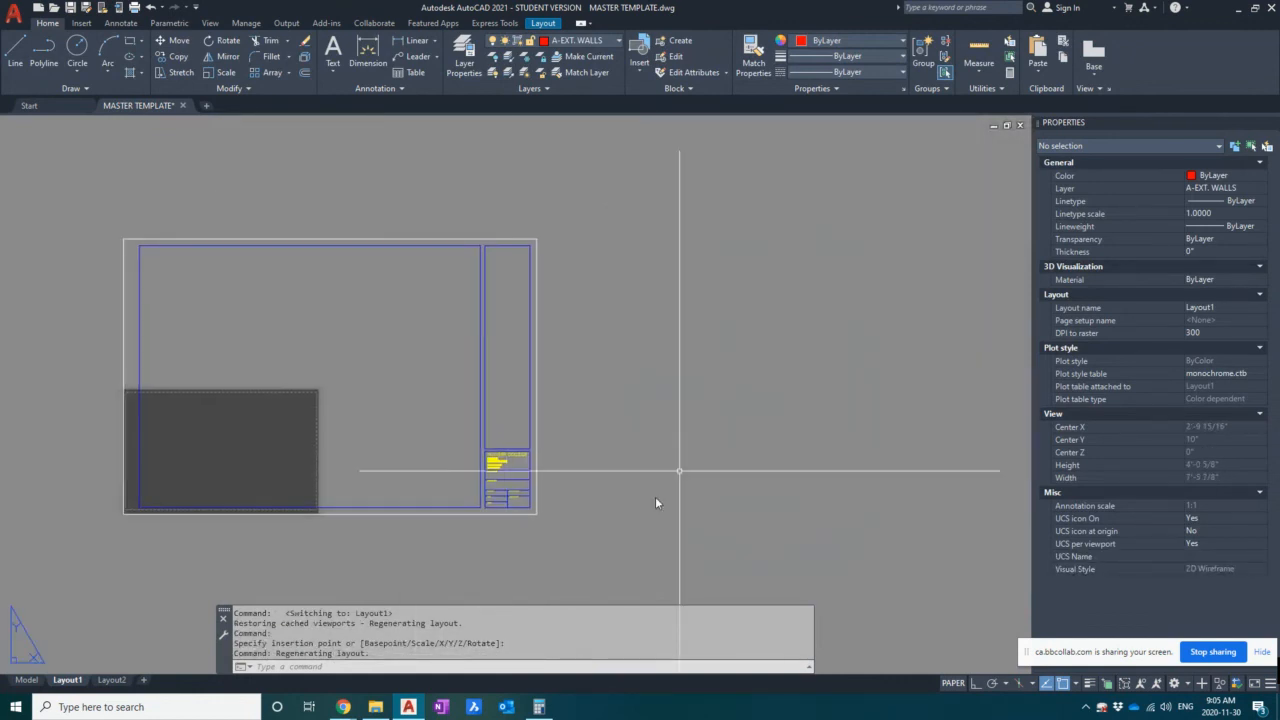
{"action": "middle_click_drag", "start_coordinate": [230, 338], "coordinate": [350, 318]}
{"action": "middle_click_drag", "start_coordinate": [403, 386], "coordinate": [451, 375]}
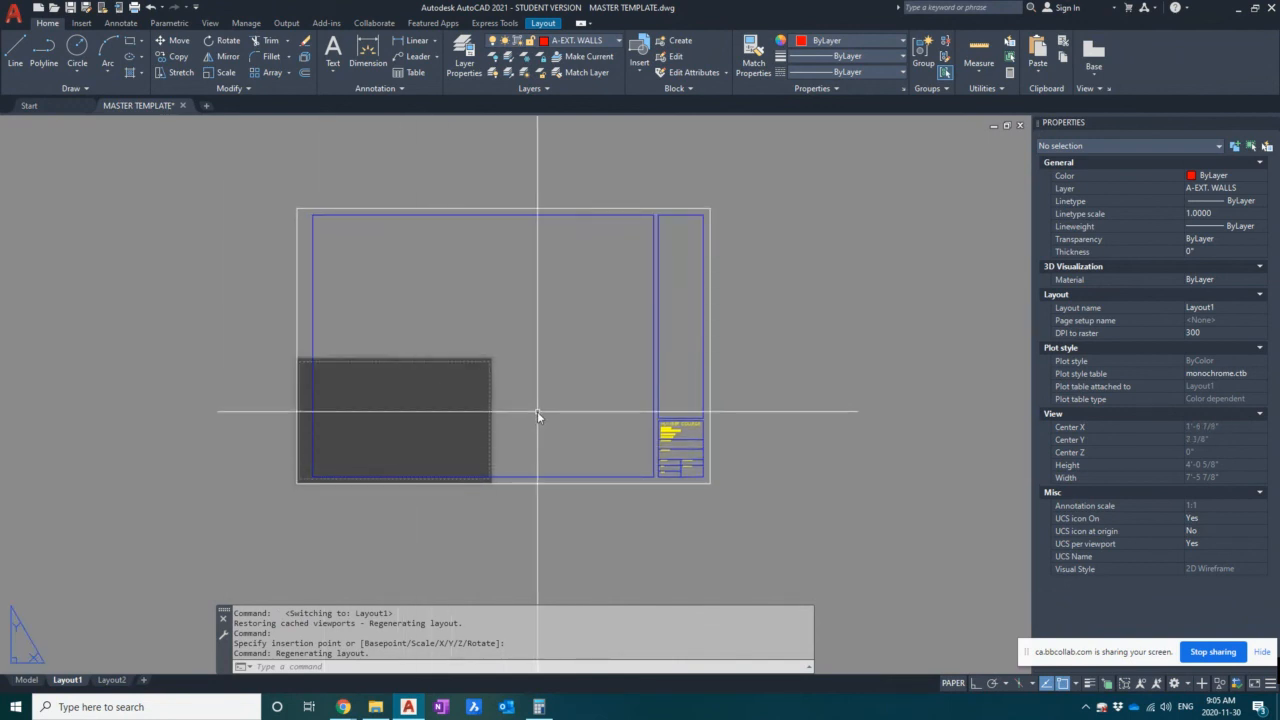
{"action": "middle_click_drag", "start_coordinate": [698, 335], "coordinate": [673, 336]}
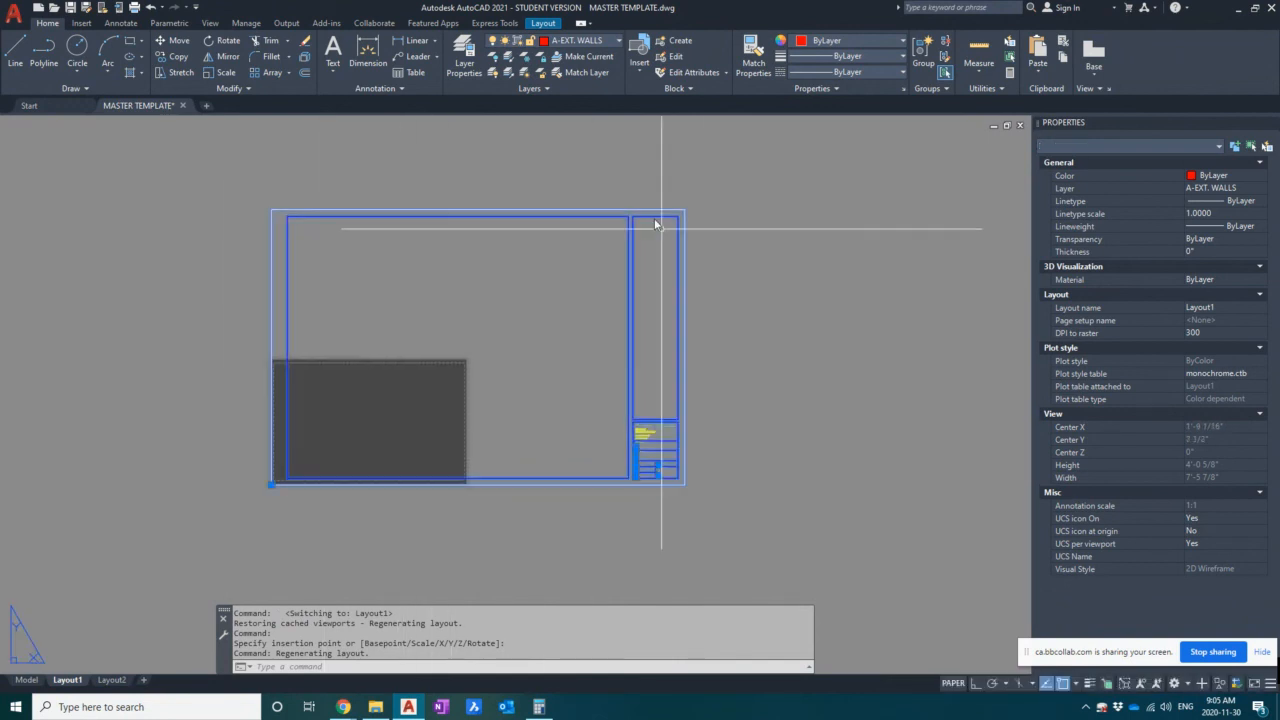
{"action": "middle_click_drag", "start_coordinate": [650, 213], "coordinate": [634, 225]}
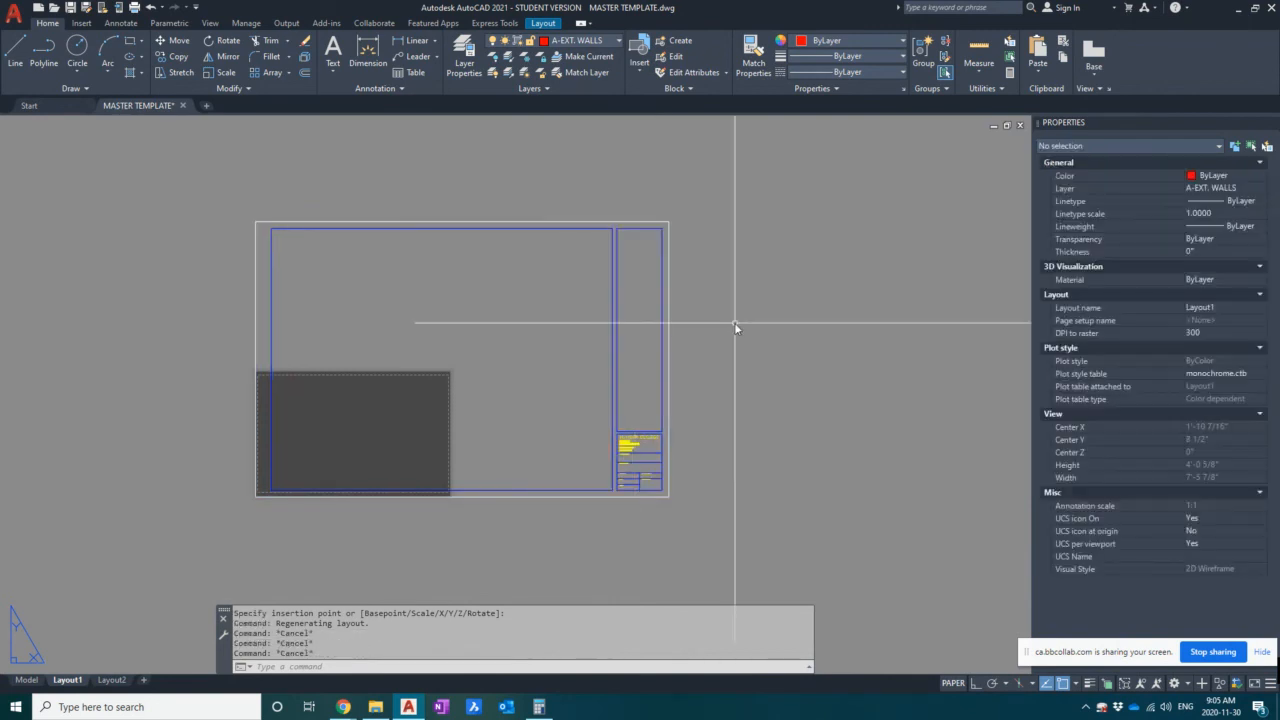
- Open the title block A$Cfa083725 for in-place editing with REFEDIT, automatically selecting all nested objects
{"action": "left_click", "coordinate": [623, 297]}
{"action": "key", "text": "Escape"}
{"action": "key", "text": "Escape"}
{"action": "key", "text": "Escape"}
{"action": "type", "text": "REFE"}
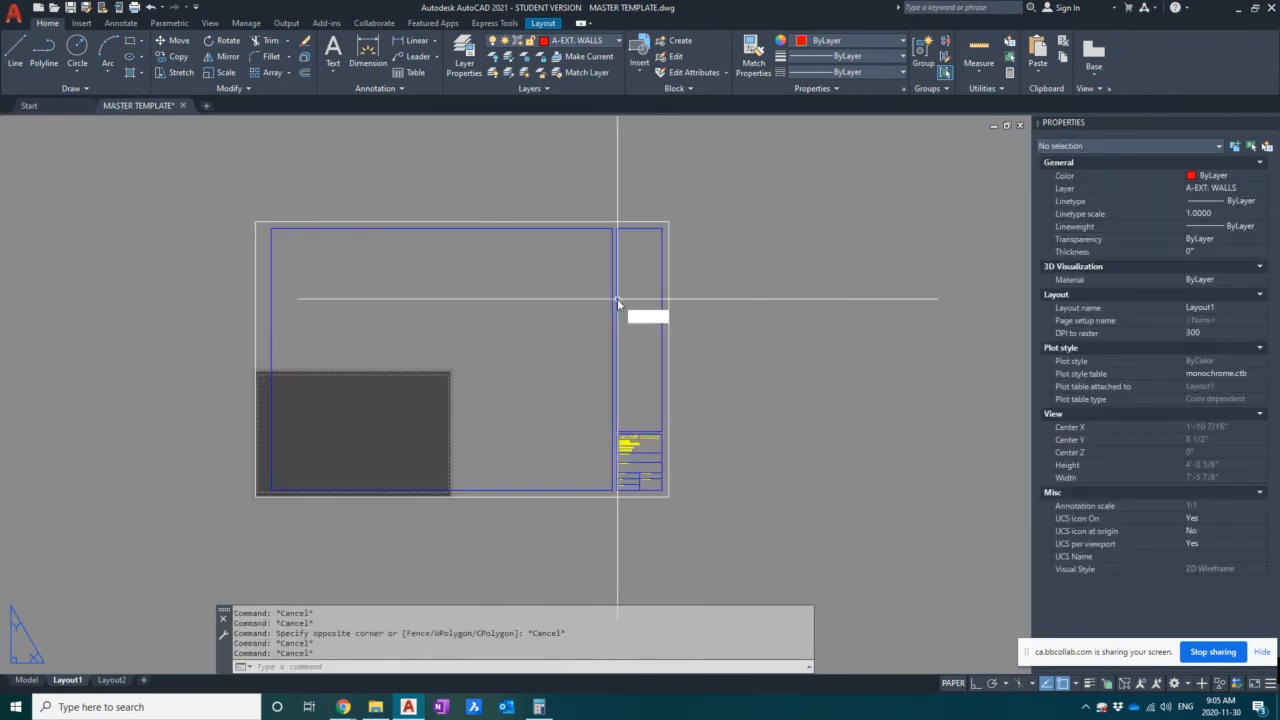
{"action": "type", "text": "DIT"}
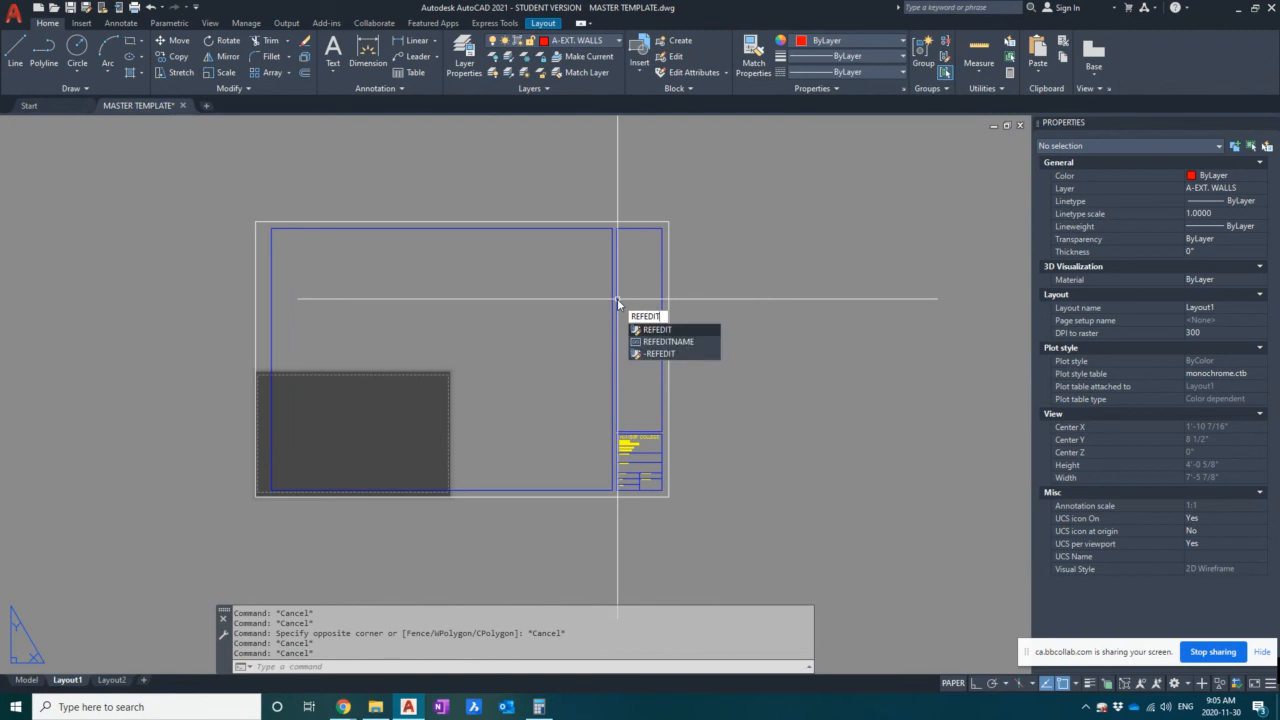
{"action": "key", "text": "Return"}
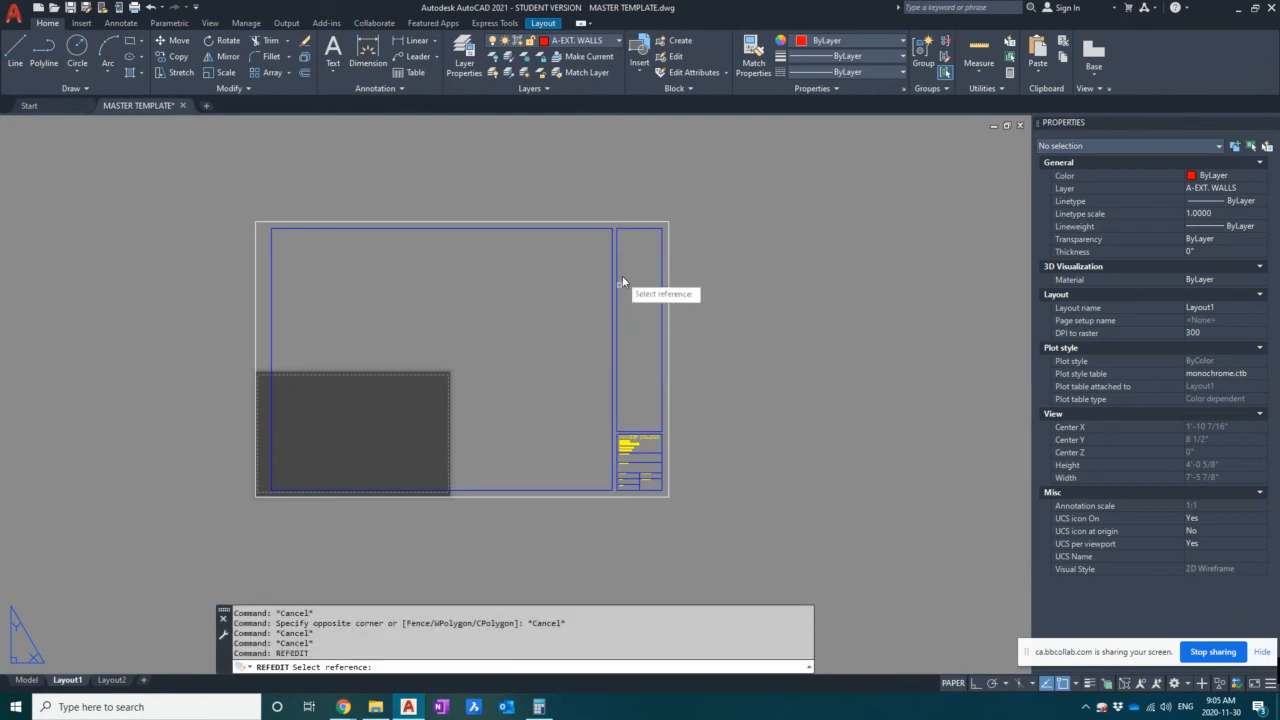
{"action": "left_click", "coordinate": [614, 248]}
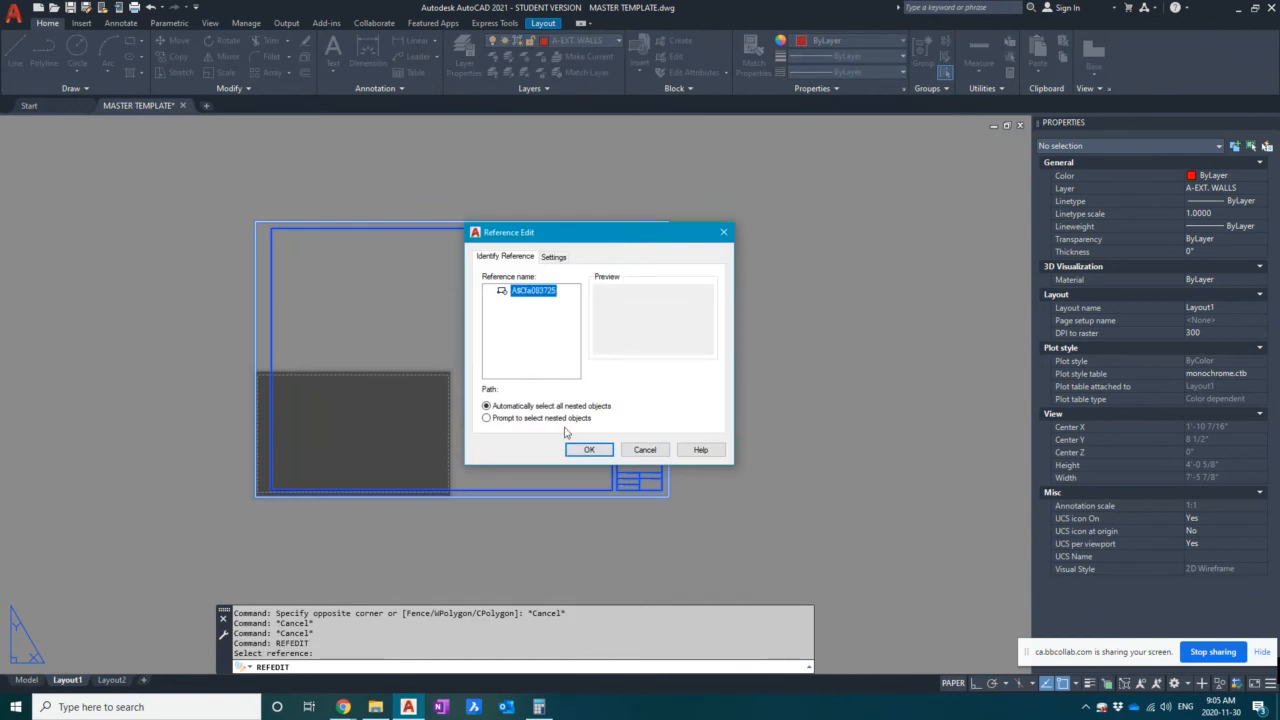
{"action": "left_click", "coordinate": [587, 450]}
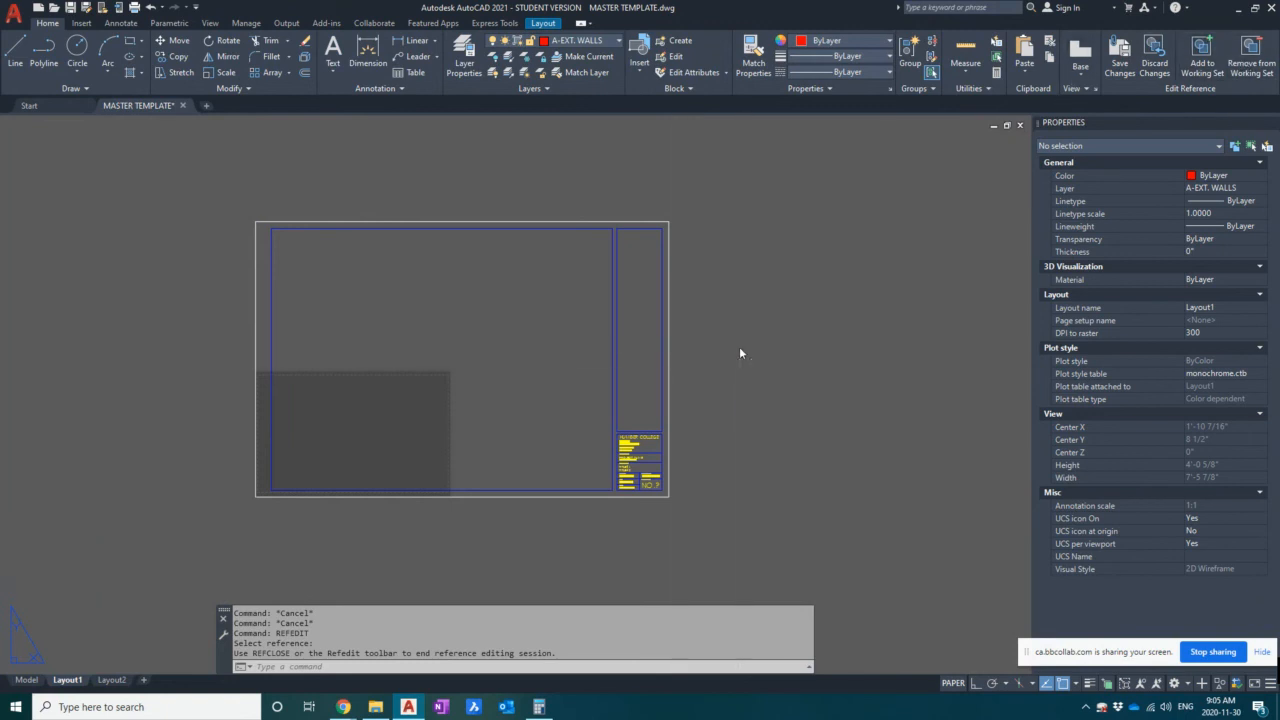
- Draw a 17 x 11 inch reference rectangle up and right from the title block's lower-left corner
{"action": "type", "text": "rec"}
{"action": "key", "text": "Return"}
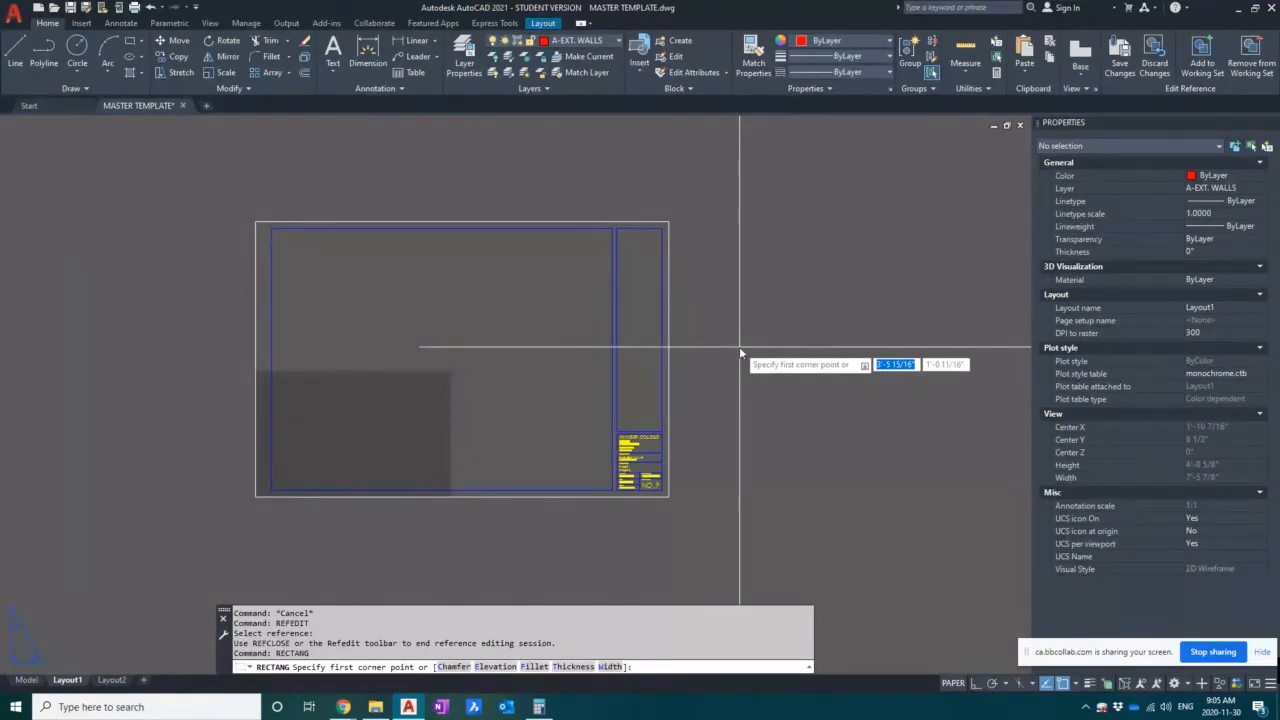
{"action": "left_click", "coordinate": [255, 497]}
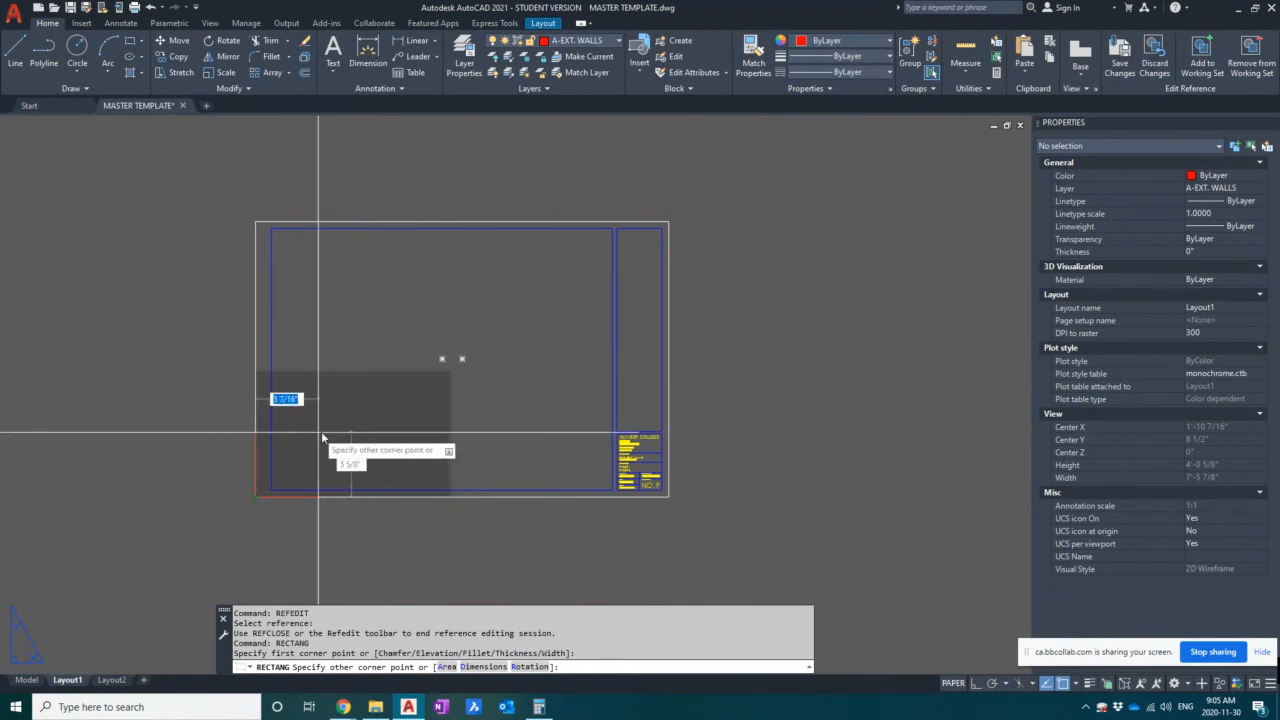
{"action": "type", "text": "D"}
{"action": "key", "text": "Return"}
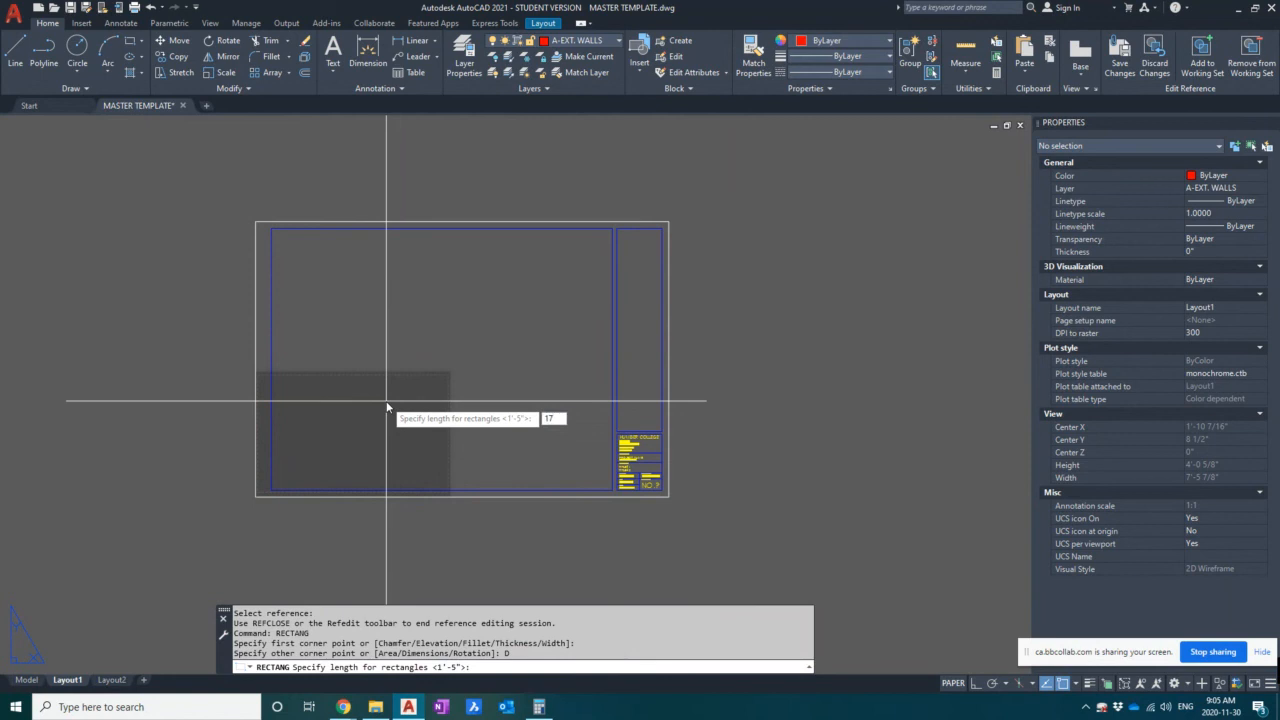
{"action": "key", "text": "Return"}
{"action": "type", "text": "11"}
{"action": "key", "text": "Return"}
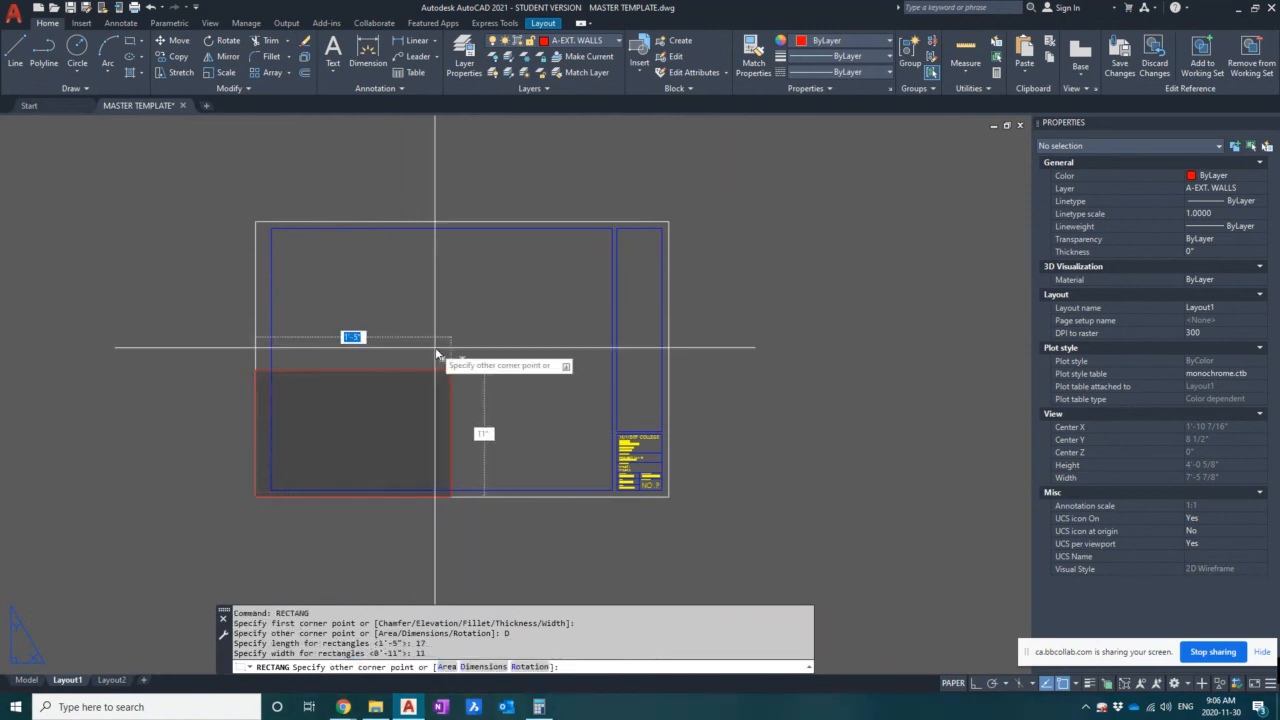
{"action": "left_click", "coordinate": [395, 302]}
{"action": "scroll", "coordinate": [340, 452], "scroll_direction": "up", "scroll_amount": 2}
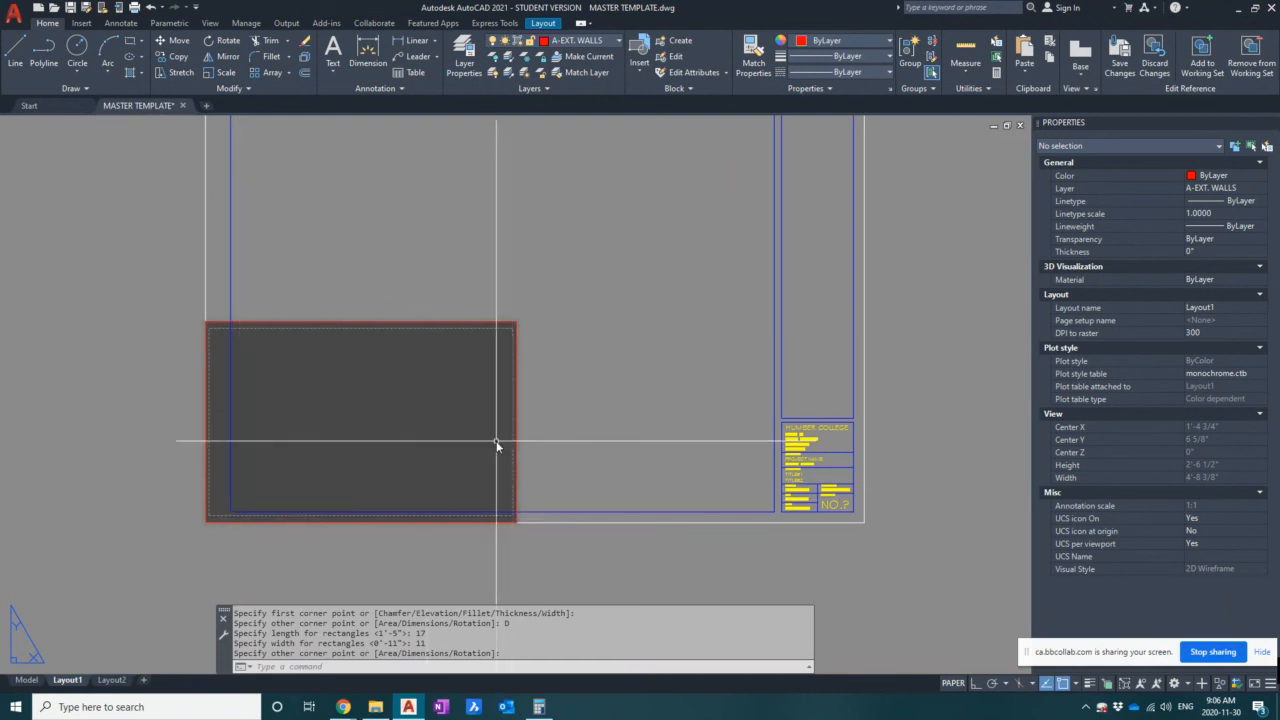
{"action": "scroll", "coordinate": [422, 481], "scroll_direction": "down", "scroll_amount": 2}
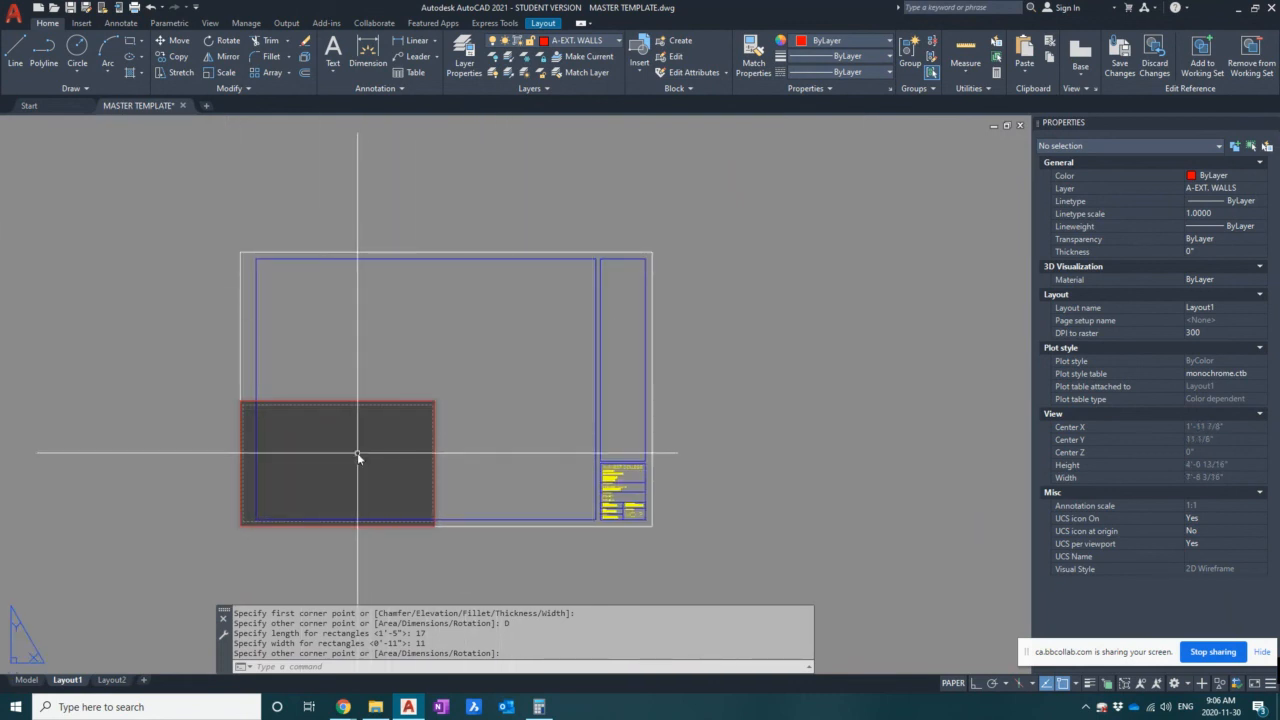
- Stretch the upper edges of the title block's frames straight down to the reference rectangle's upper-left corner
{"action": "type", "text": "s"}
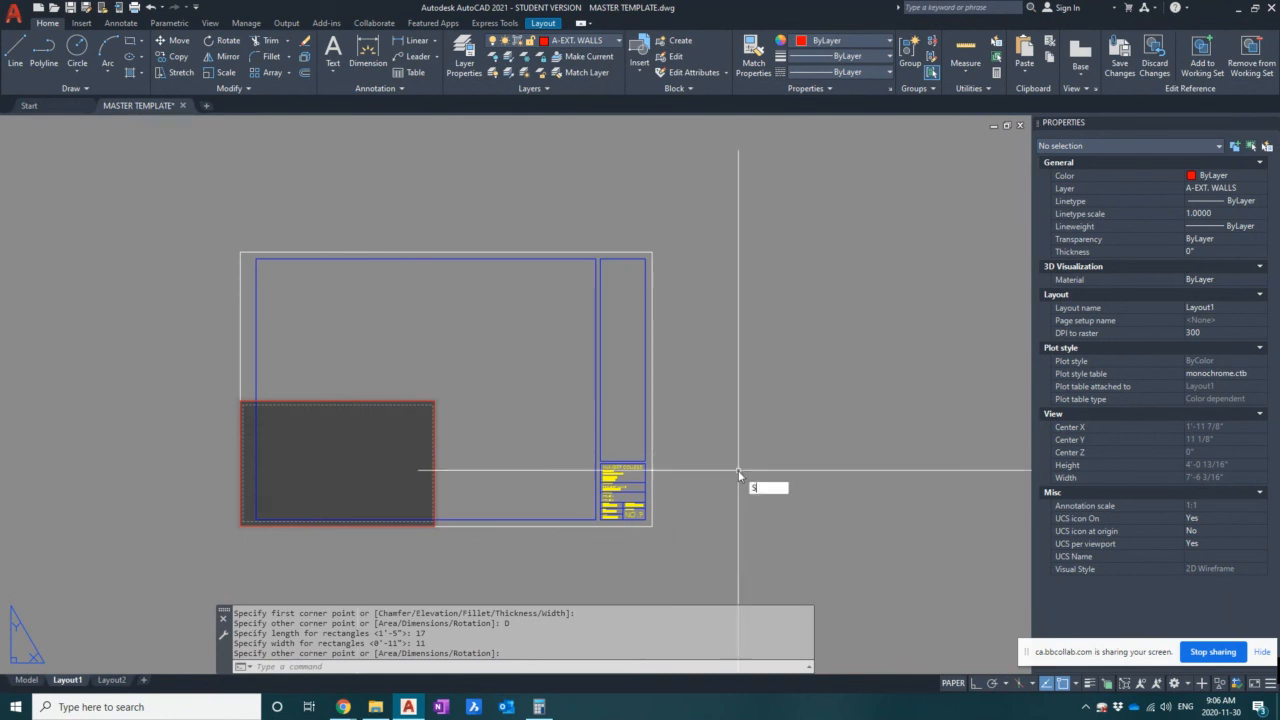
{"action": "key", "text": "Return"}
{"action": "left_click", "coordinate": [762, 303]}
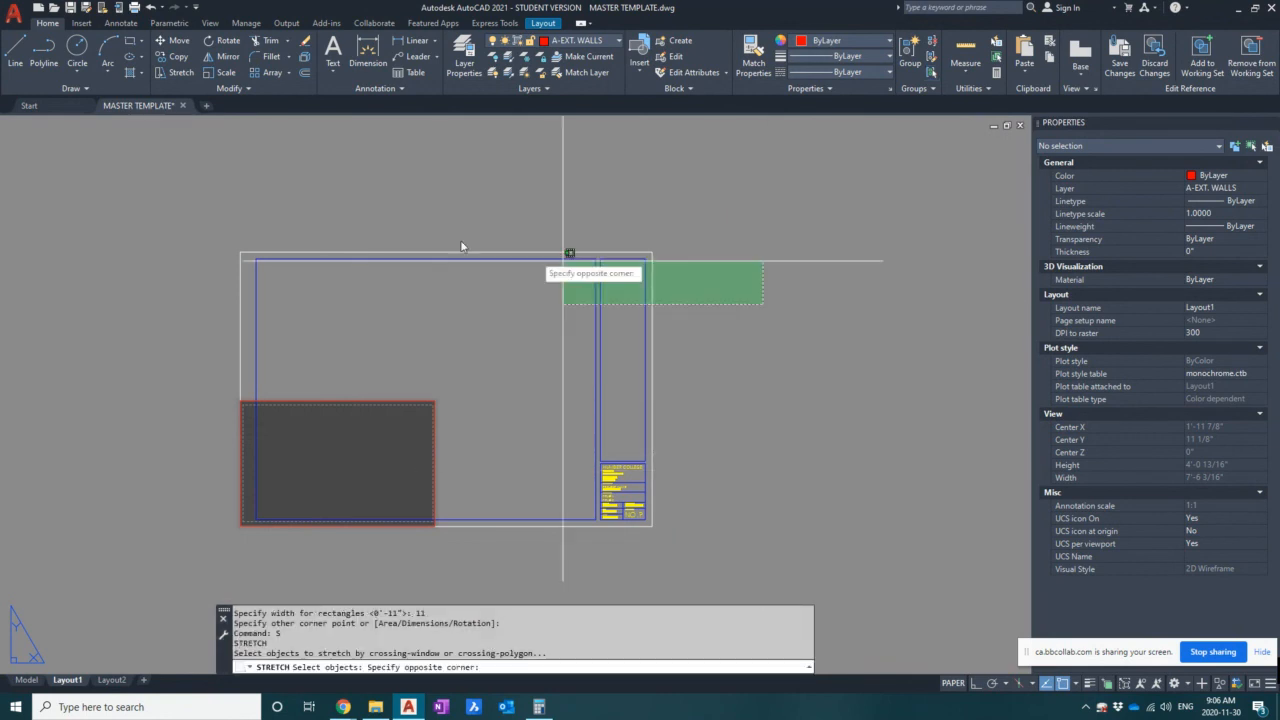
{"action": "left_click", "coordinate": [153, 183]}
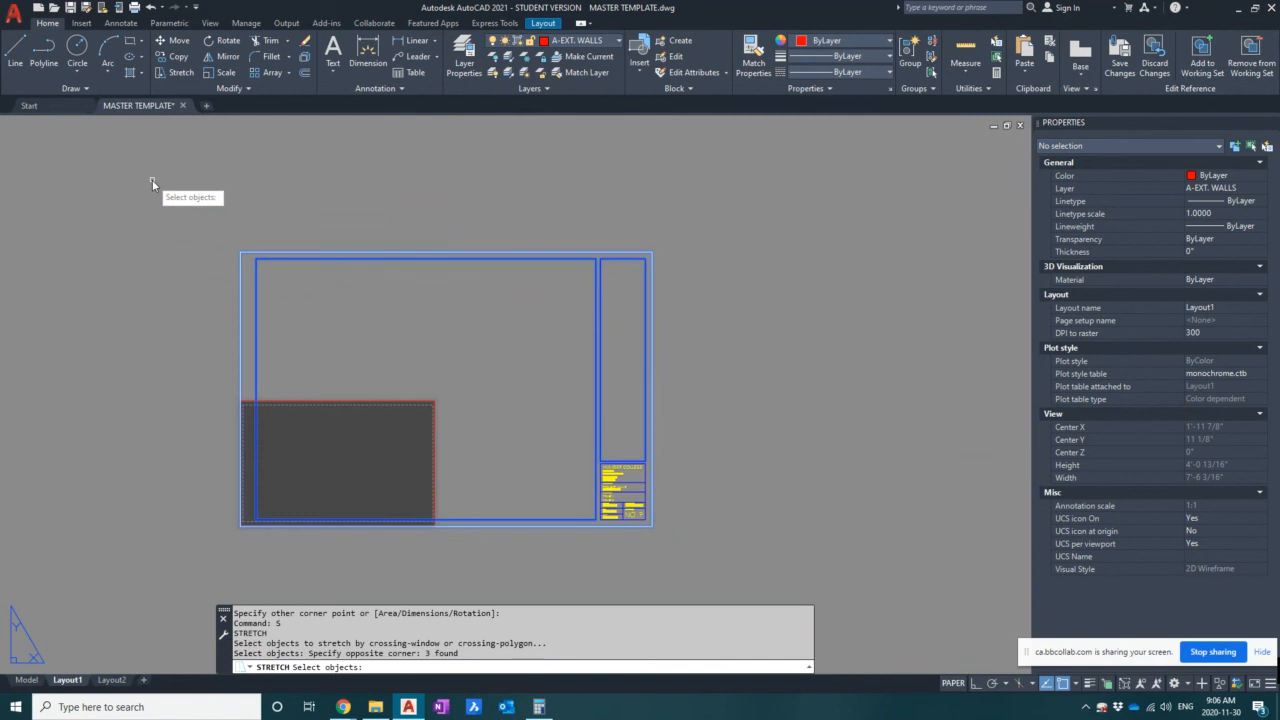
{"action": "key", "text": "Return"}
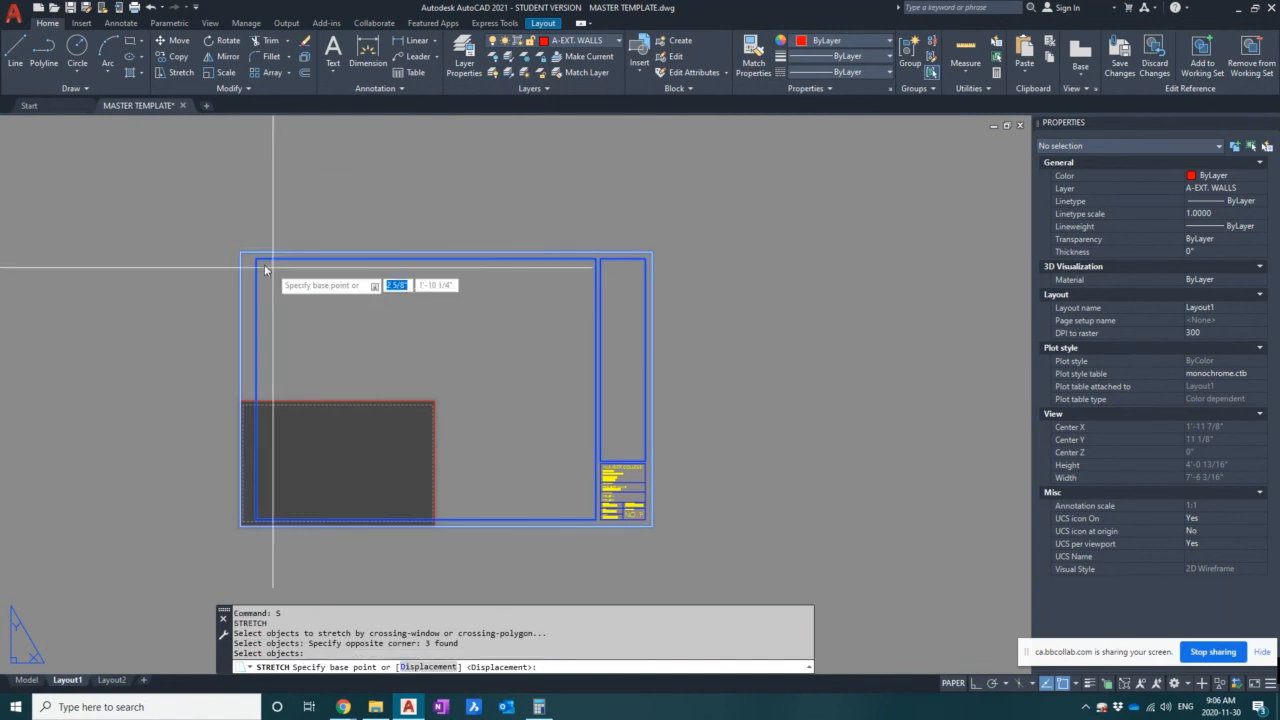
{"action": "left_click", "coordinate": [241, 252]}
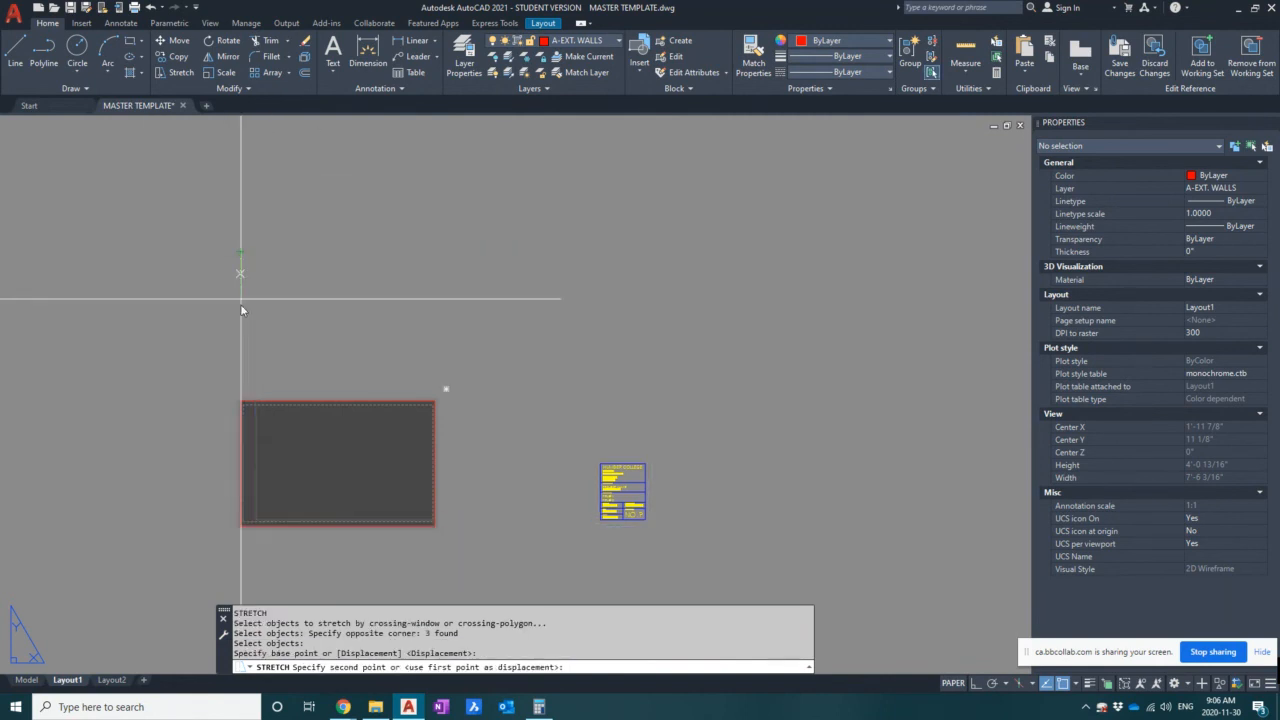
{"action": "left_click", "coordinate": [245, 404]}
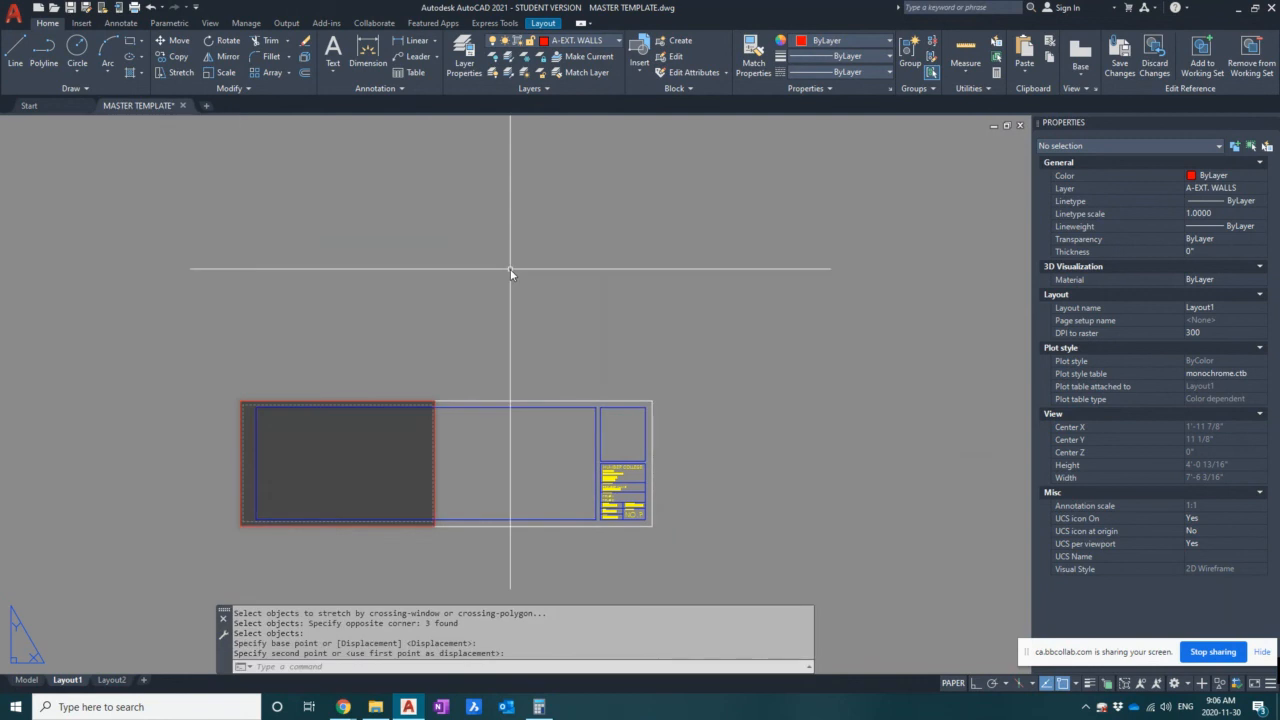
- Stretch the title block's right end, including its text column, left to the reference rectangle's lower-right corner
{"action": "type", "text": "s"}
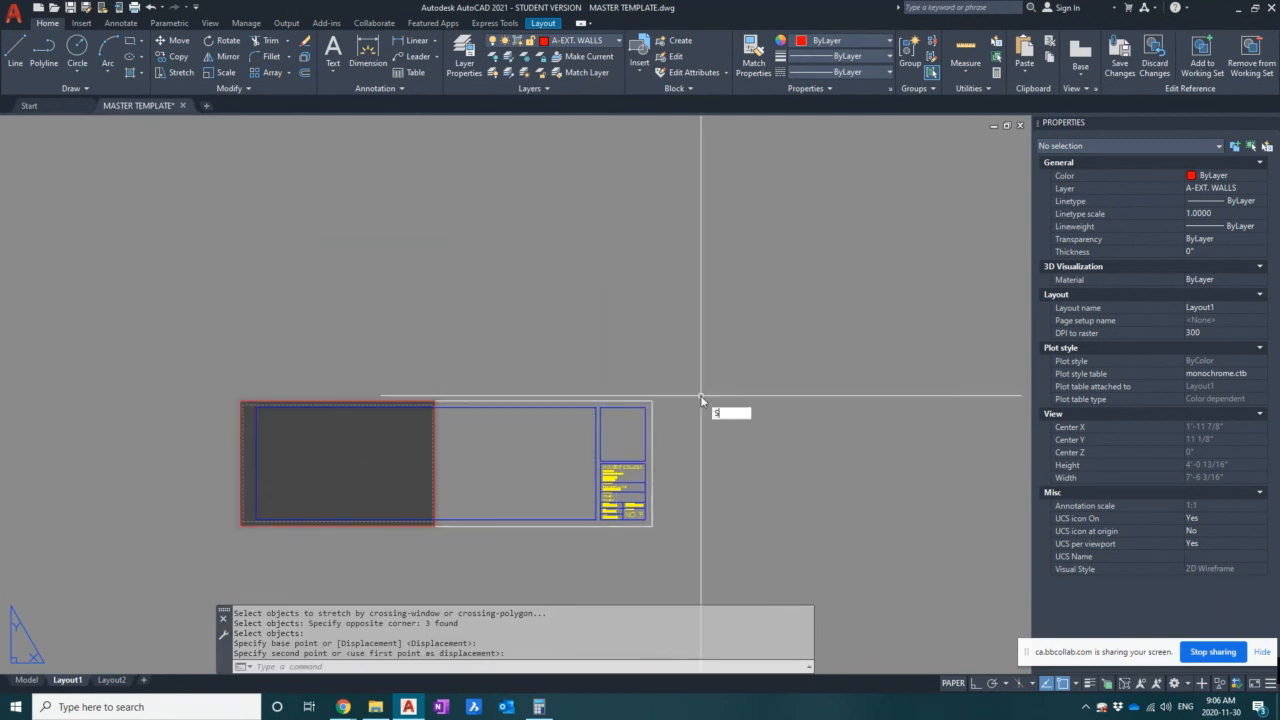
{"action": "key", "text": "Return"}
{"action": "left_click", "coordinate": [695, 563]}
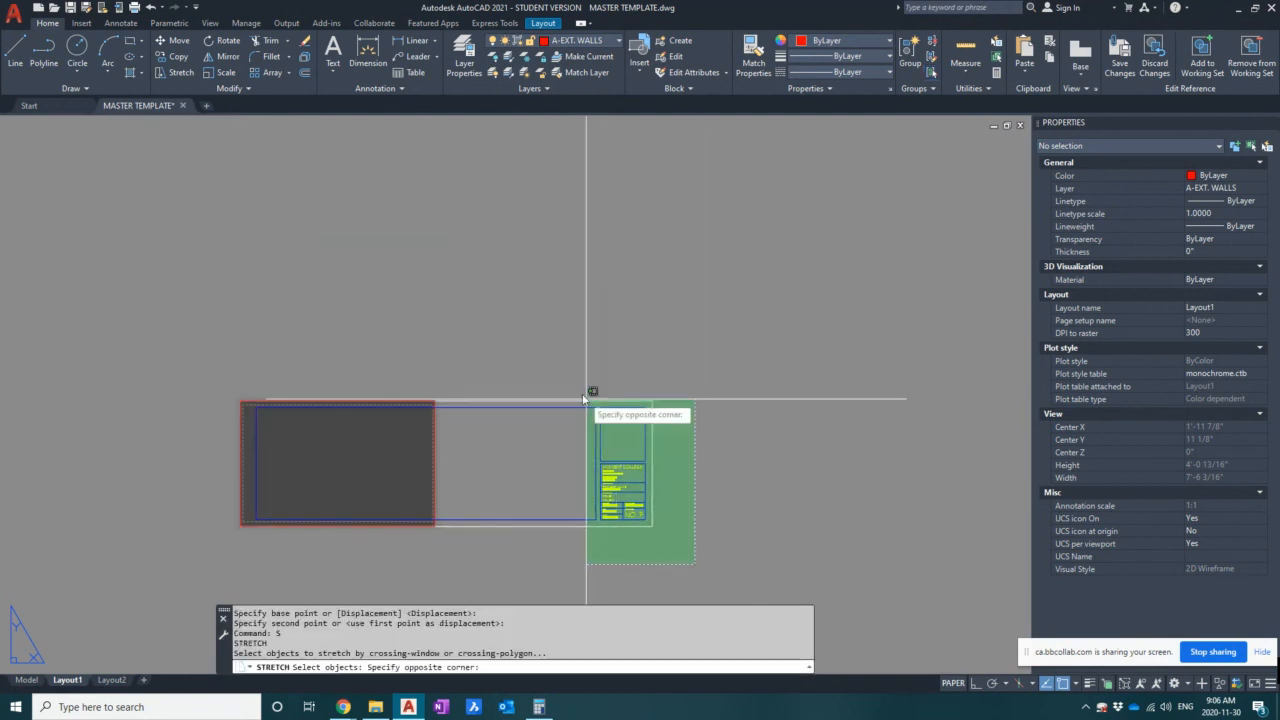
{"action": "left_click", "coordinate": [544, 286]}
{"action": "key", "text": "Return"}
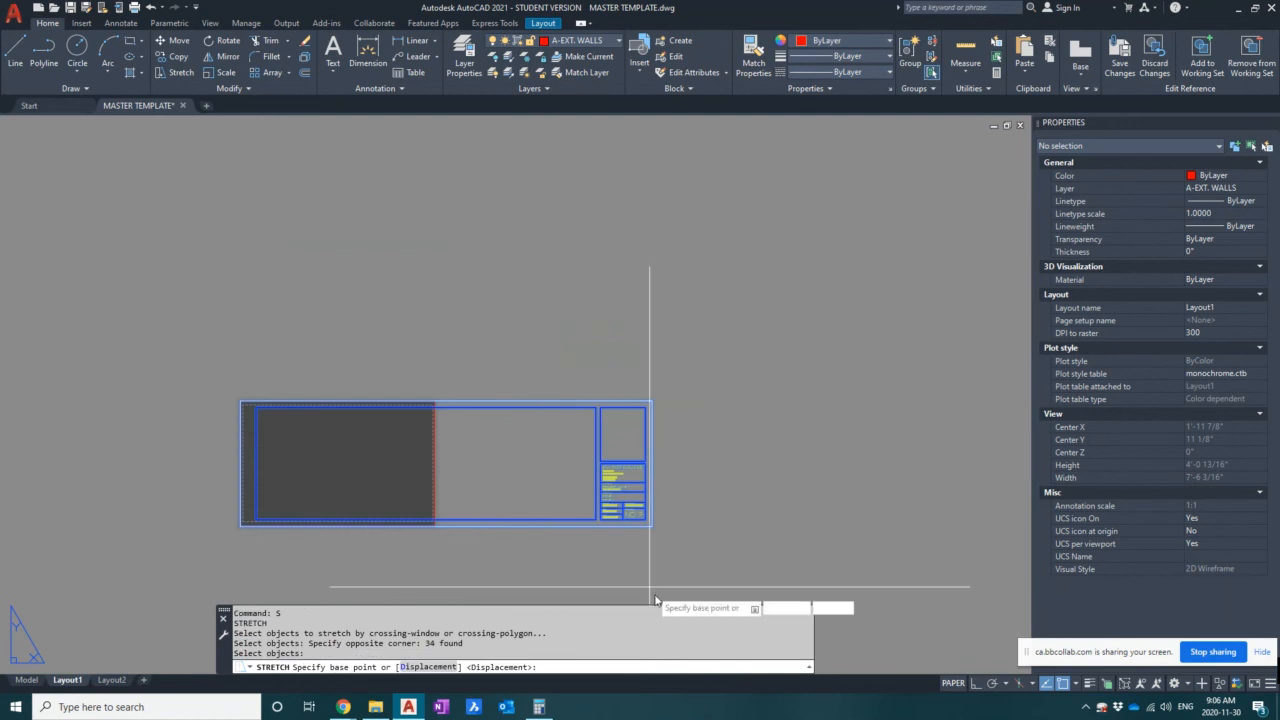
{"action": "left_click", "coordinate": [650, 526]}
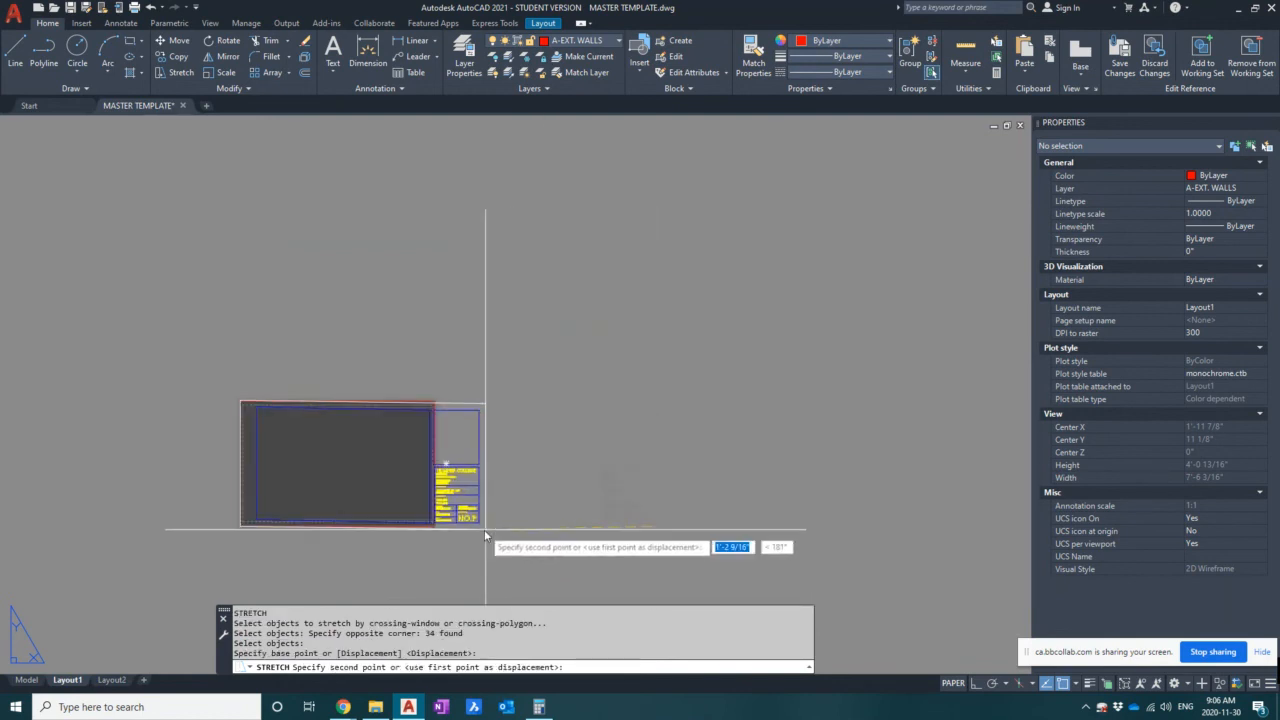
{"action": "left_click", "coordinate": [433, 526]}
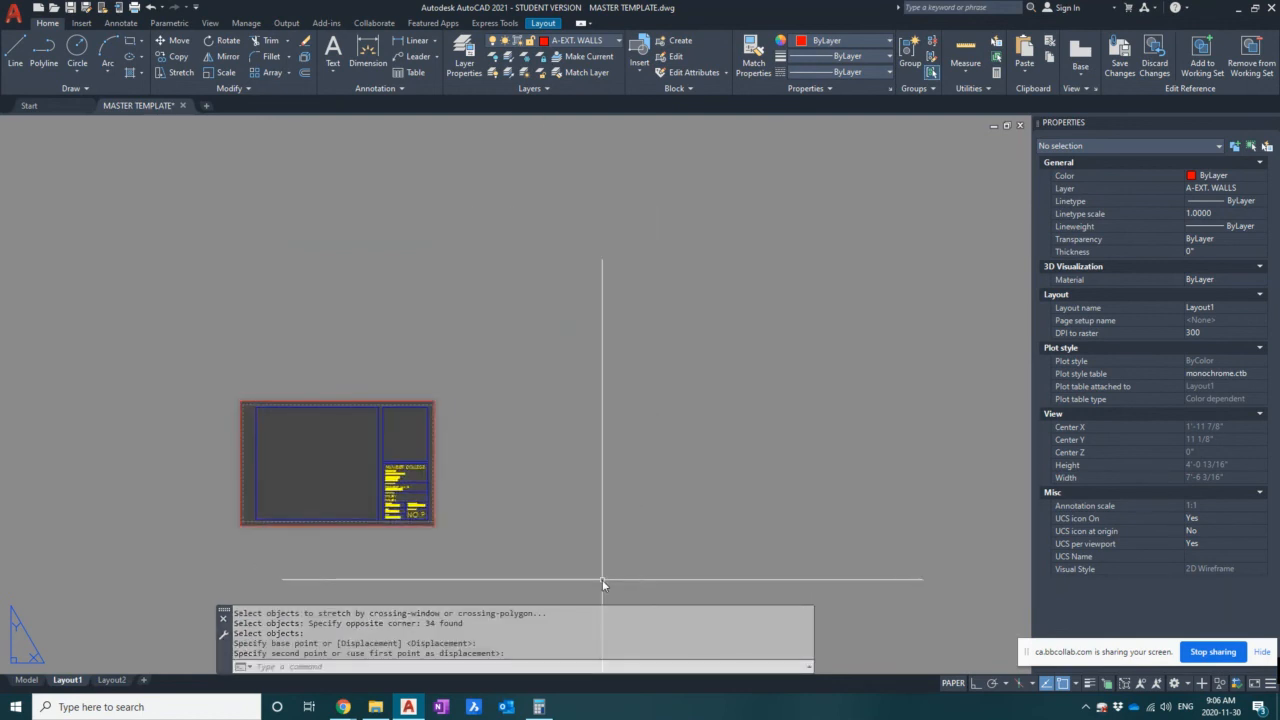
- Erase the red 17 x 11 inch reference rectangle around the title block
{"action": "scroll", "coordinate": [291, 445], "scroll_direction": "up", "scroll_amount": 4}
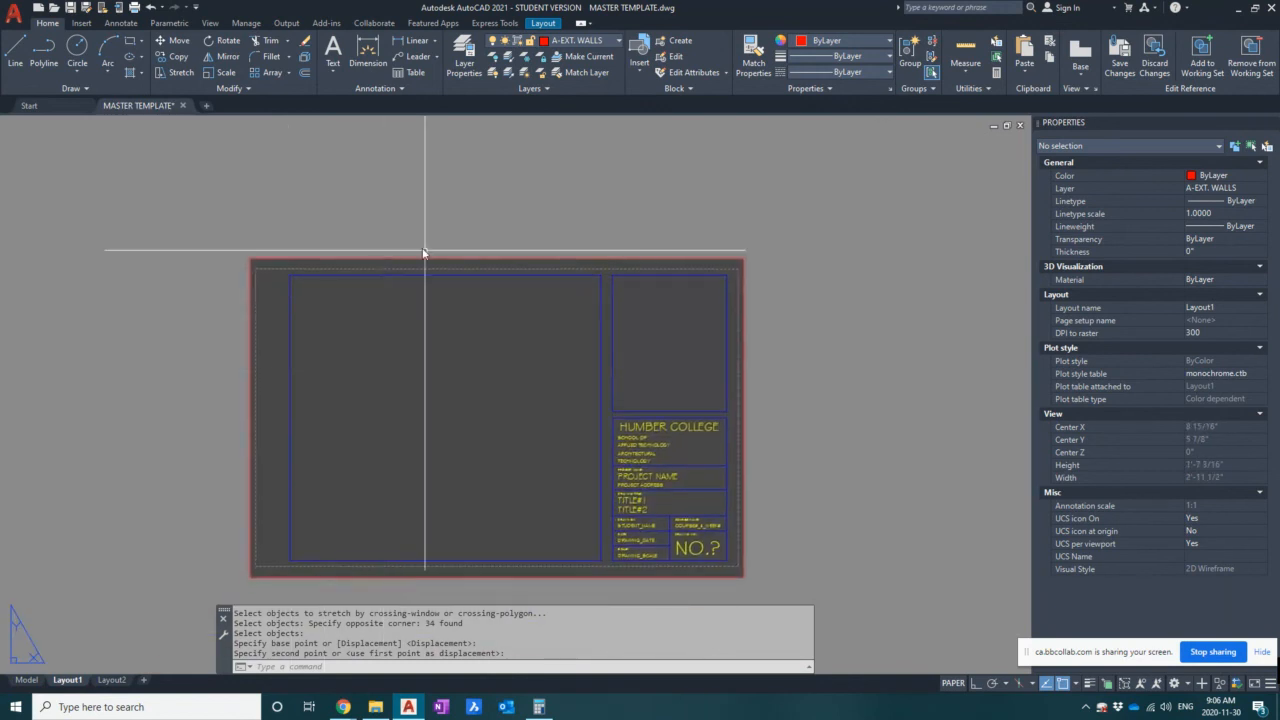
{"action": "left_click", "coordinate": [419, 257]}
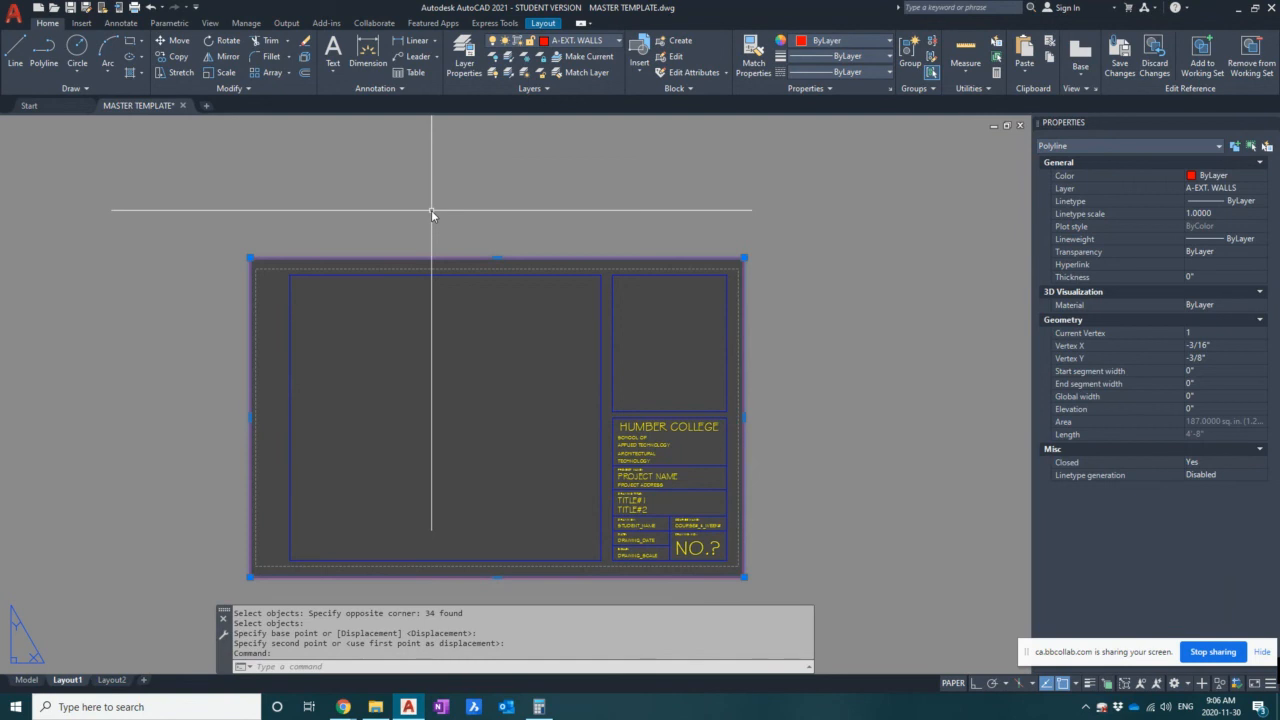
{"action": "key", "text": "Delete"}
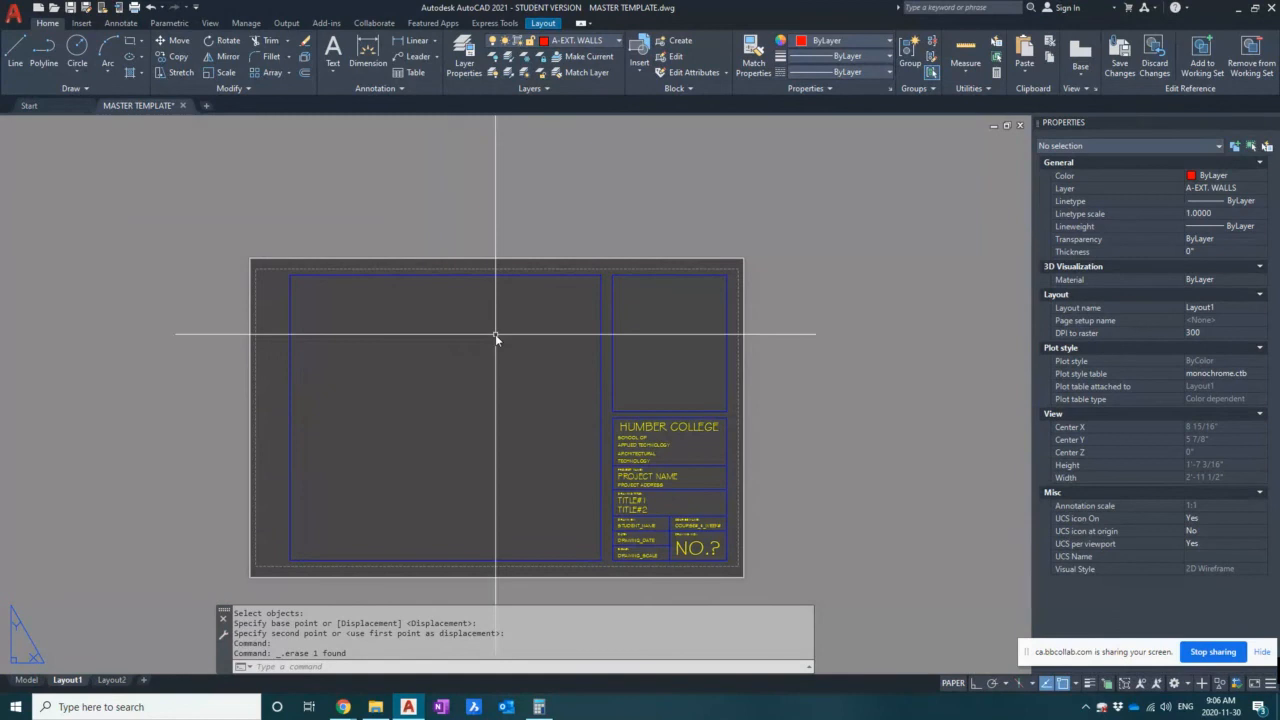
- Stretch the left edge of the main blue drawing frame outward to just inside the sheet's dashed printable-area line
{"action": "middle_click_drag", "start_coordinate": [496, 334], "coordinate": [488, 304]}
{"action": "left_click", "coordinate": [329, 245]}
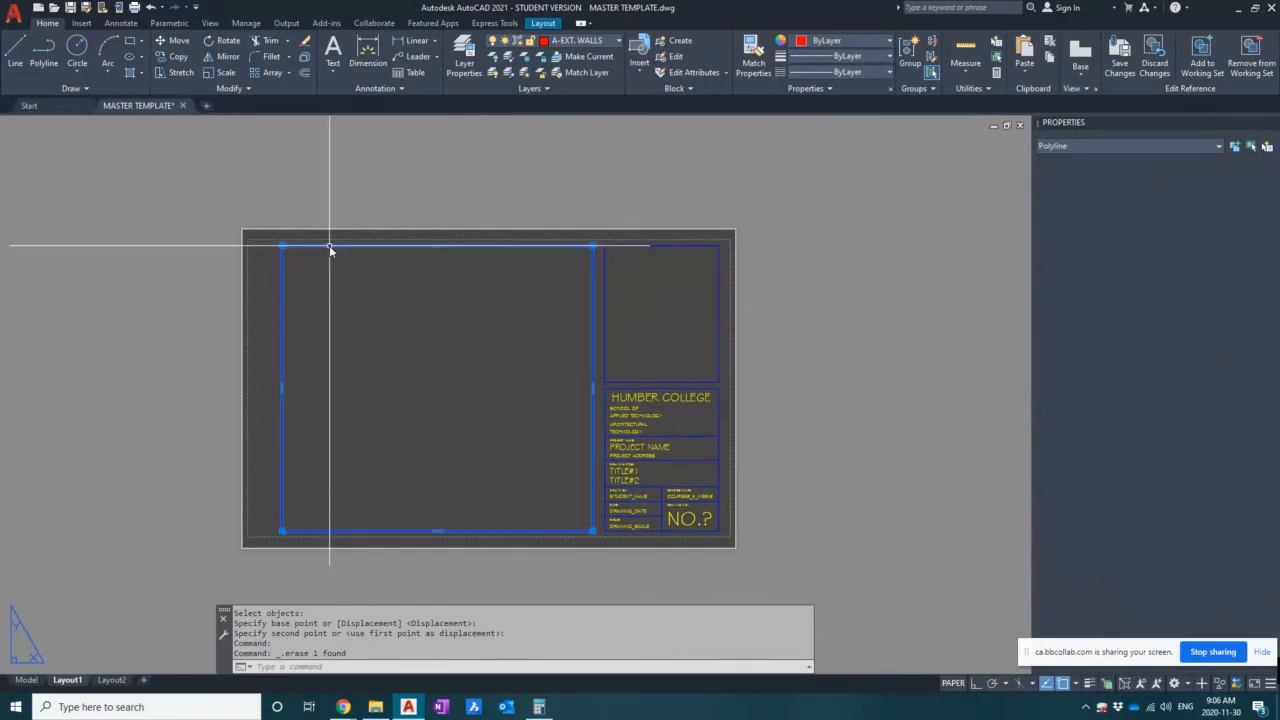
{"action": "left_click", "coordinate": [284, 385]}
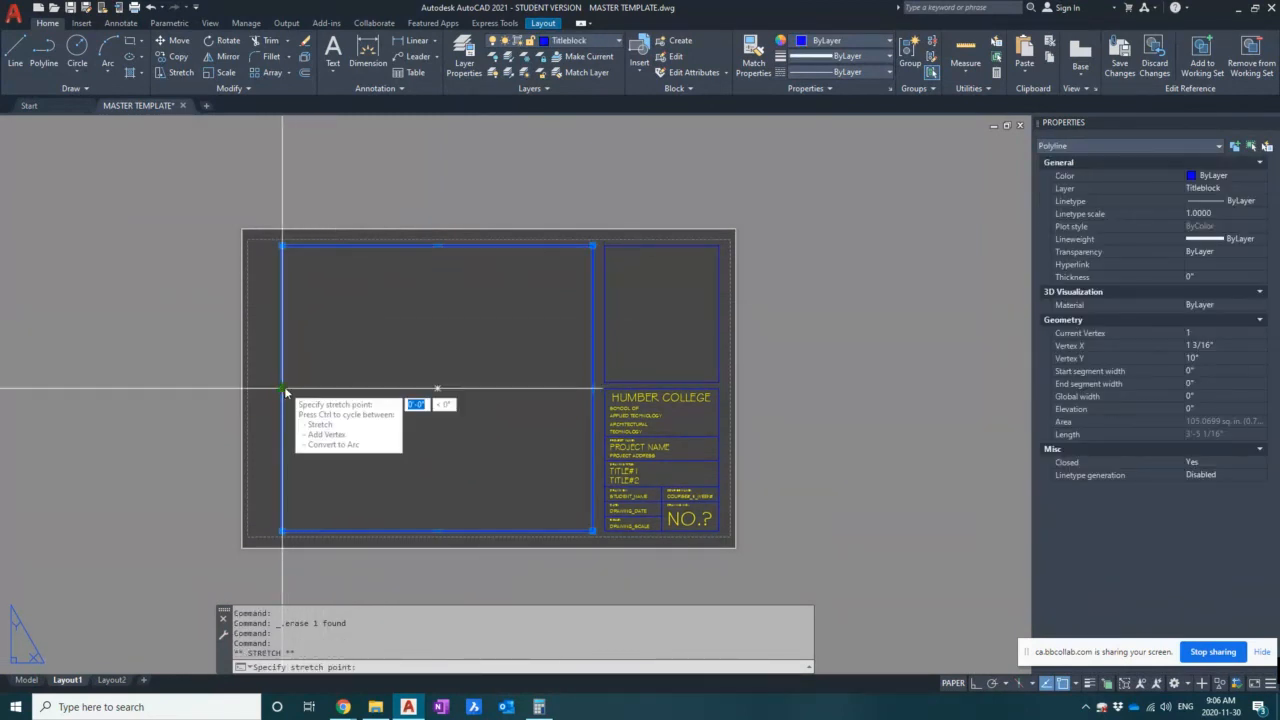
{"action": "scroll", "coordinate": [278, 396], "scroll_direction": "up", "scroll_amount": 5}
{"action": "left_click", "coordinate": [226, 397]}
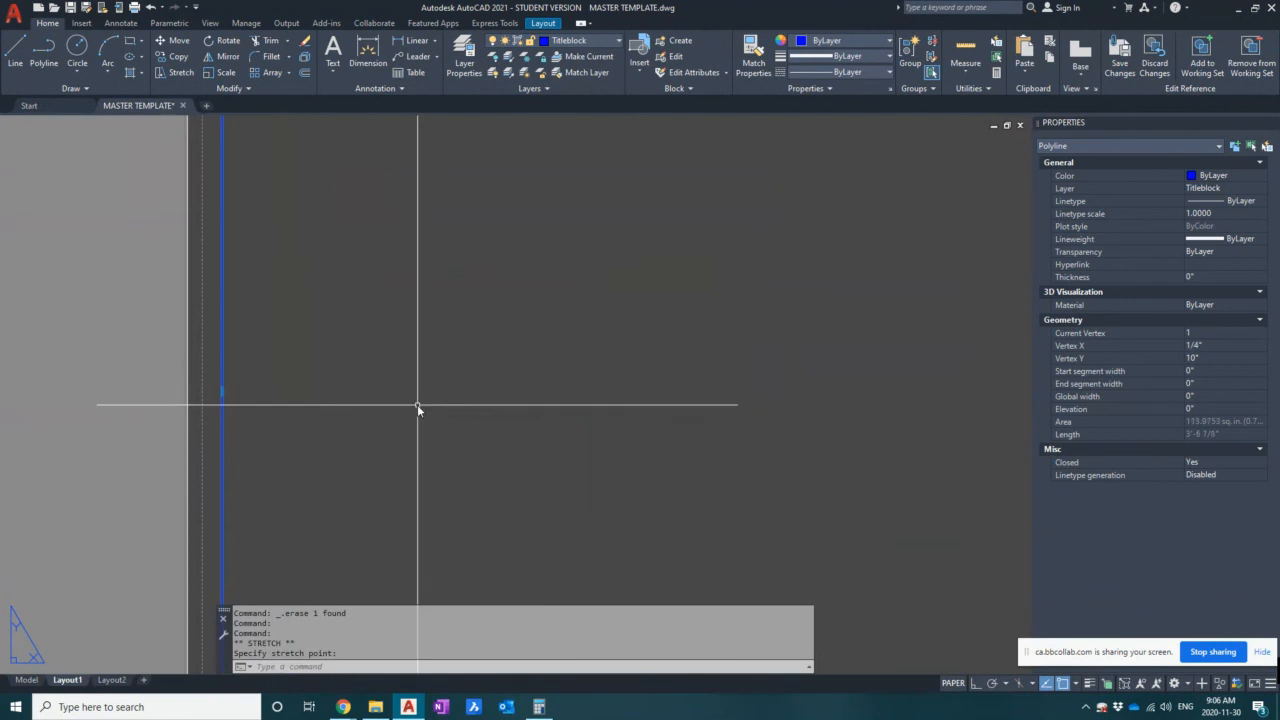
{"action": "scroll", "coordinate": [423, 400], "scroll_direction": "down", "scroll_amount": 5}
{"action": "middle_click_drag", "start_coordinate": [457, 406], "coordinate": [397, 381]}
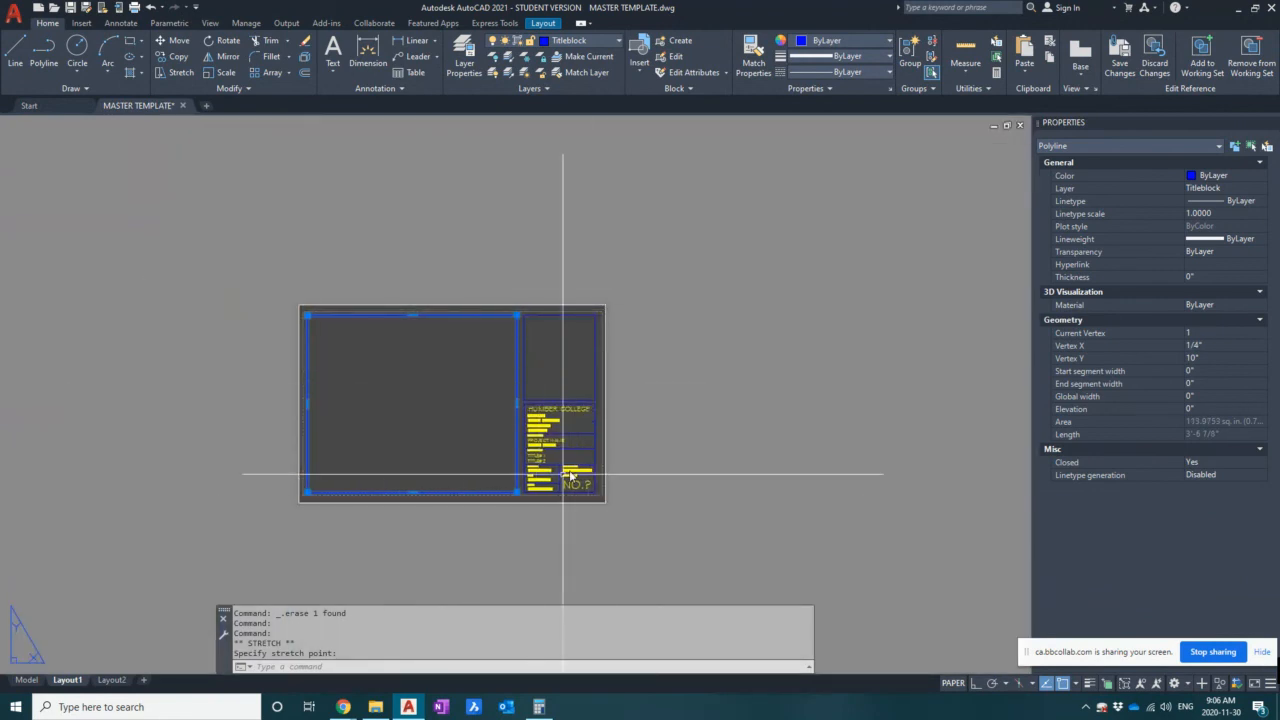
{"action": "middle_click_drag", "start_coordinate": [571, 474], "coordinate": [486, 443]}
{"action": "scroll", "coordinate": [519, 415], "scroll_direction": "up", "scroll_amount": 5}
{"action": "scroll", "coordinate": [519, 415], "scroll_direction": "down", "scroll_amount": 5}
{"action": "key", "text": "Escape"}
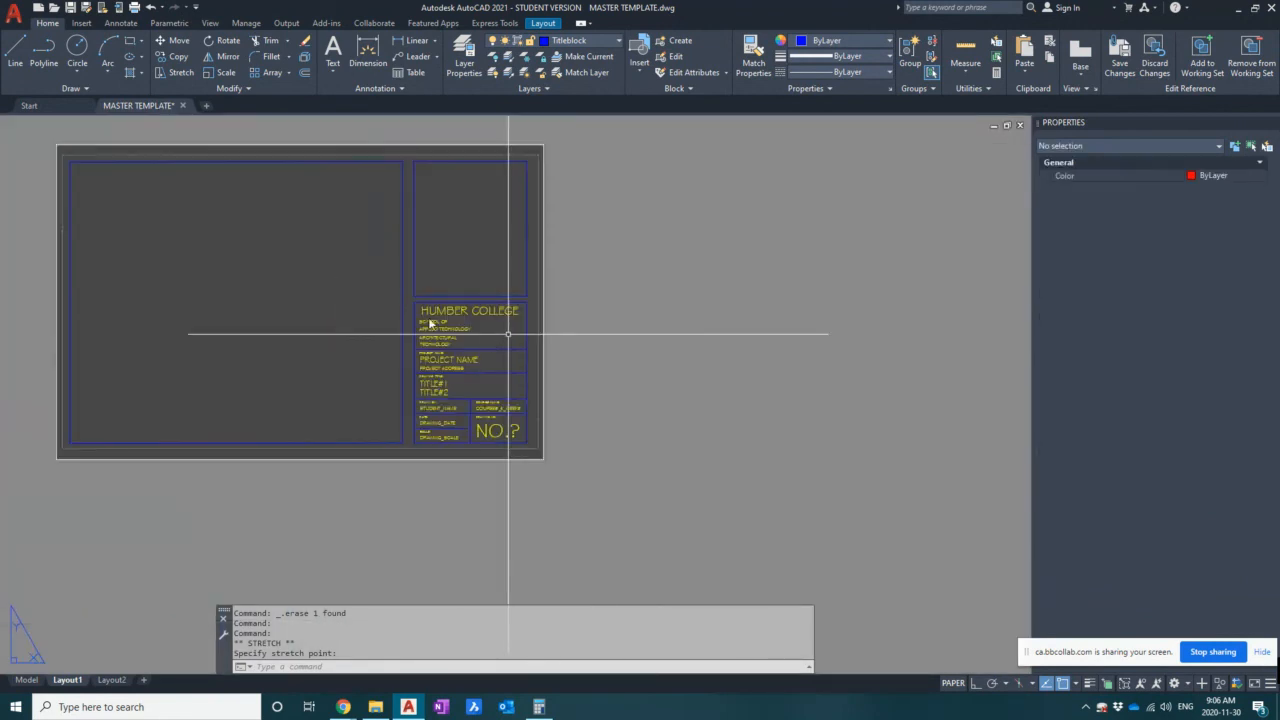
- Review the text styles available for the HUMBER COLLEGE heading in the title block
{"action": "middle_click_drag", "start_coordinate": [474, 352], "coordinate": [577, 407]}
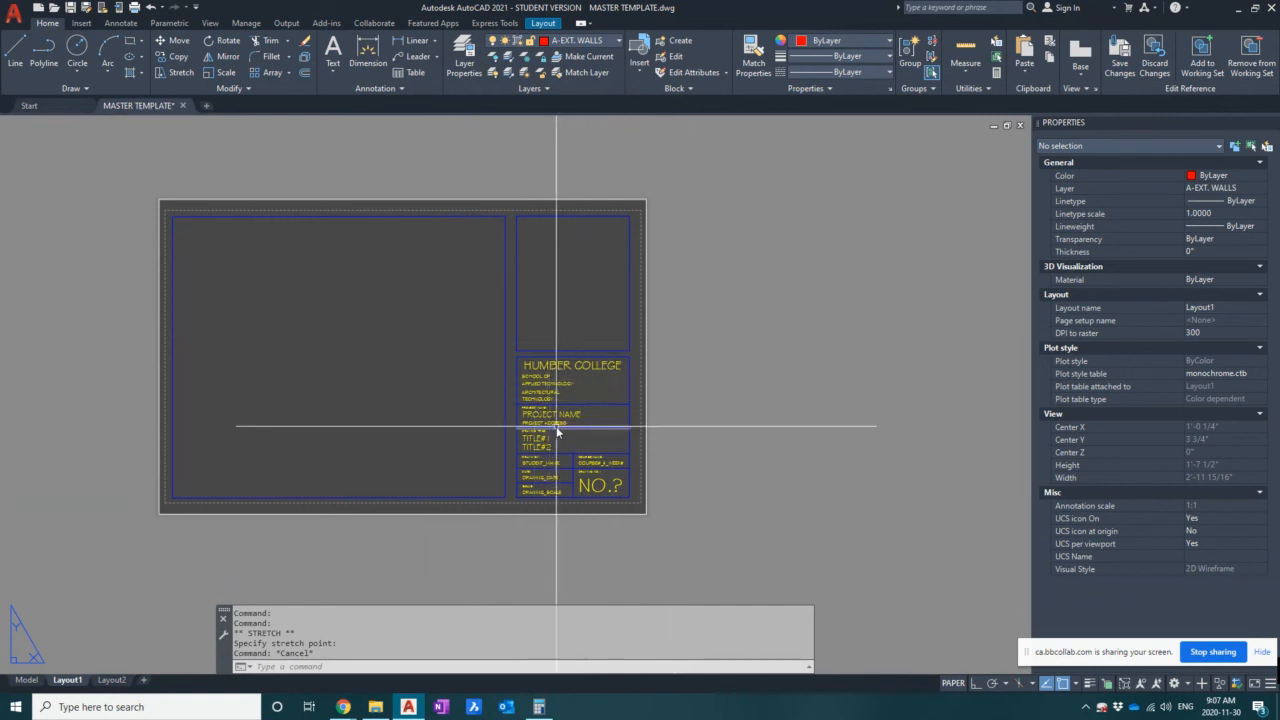
{"action": "scroll", "coordinate": [557, 428], "scroll_direction": "up", "scroll_amount": 3}
{"action": "scroll", "coordinate": [567, 388], "scroll_direction": "down", "scroll_amount": 3}
{"action": "scroll", "coordinate": [553, 338], "scroll_direction": "up", "scroll_amount": 3}
{"action": "scroll", "coordinate": [539, 360], "scroll_direction": "down", "scroll_amount": 3}
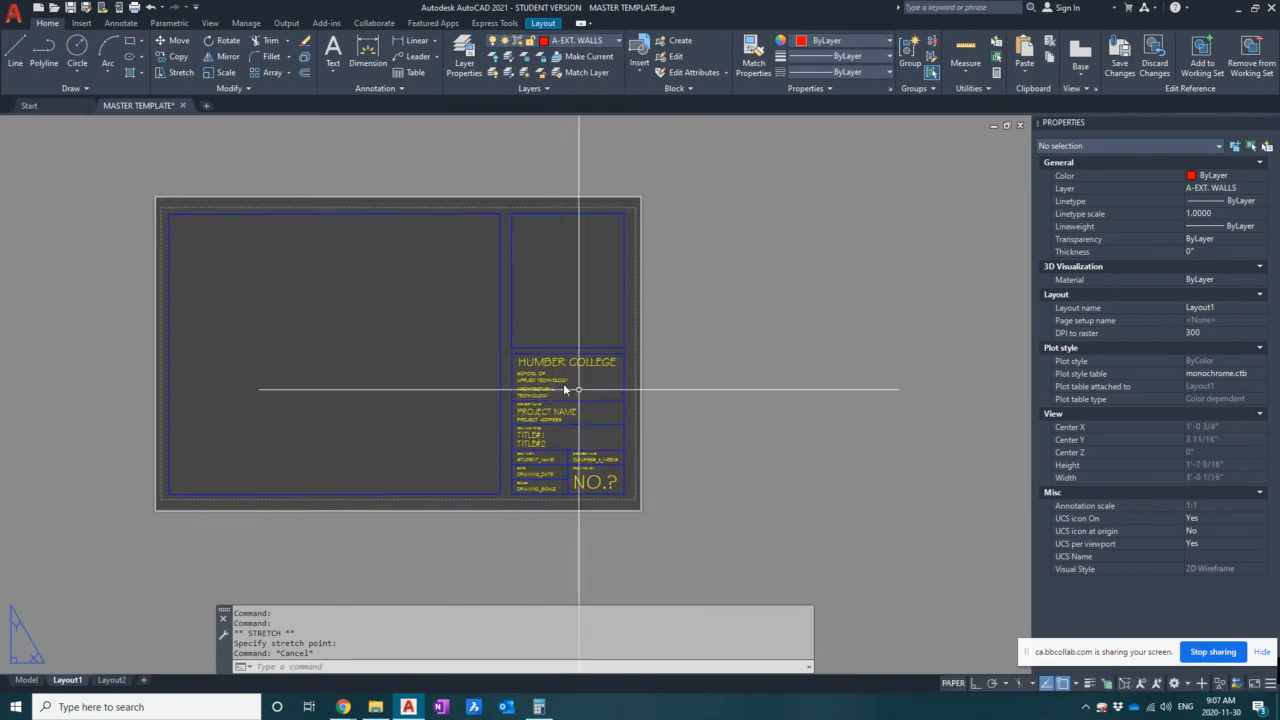
{"action": "scroll", "coordinate": [586, 434], "scroll_direction": "up", "scroll_amount": 2}
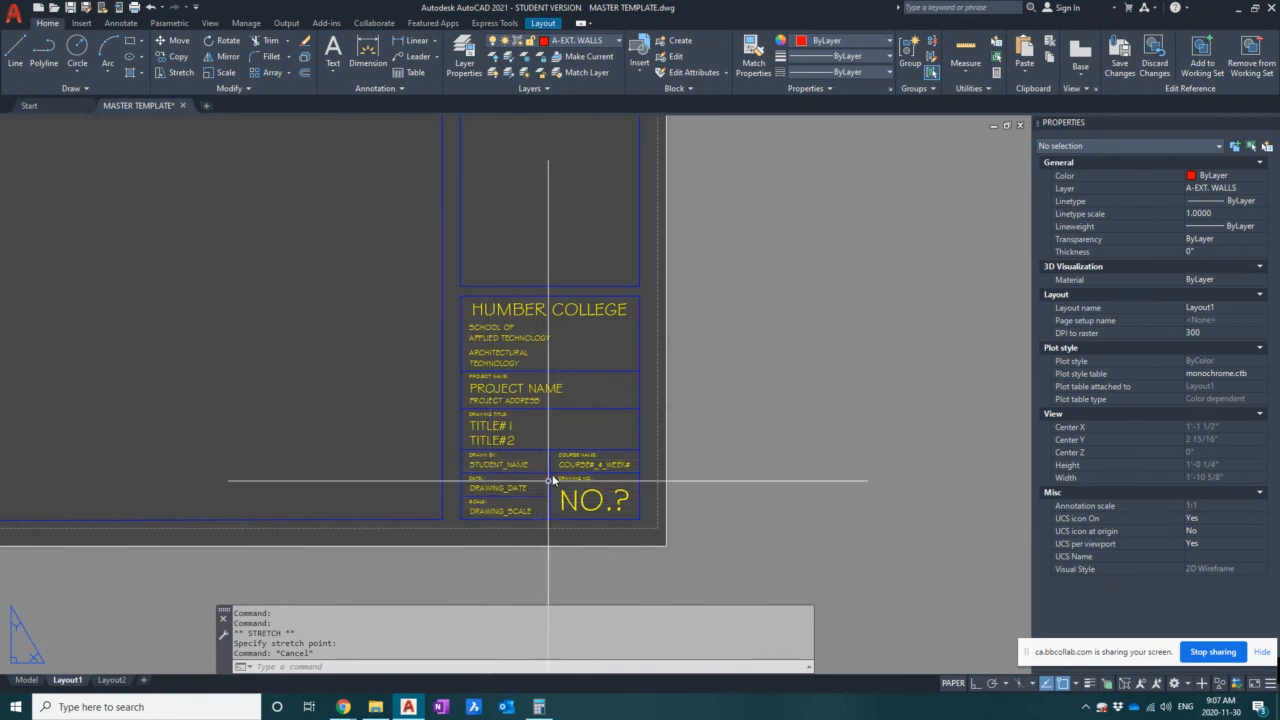
{"action": "middle_click_drag", "start_coordinate": [685, 365], "coordinate": [670, 368]}
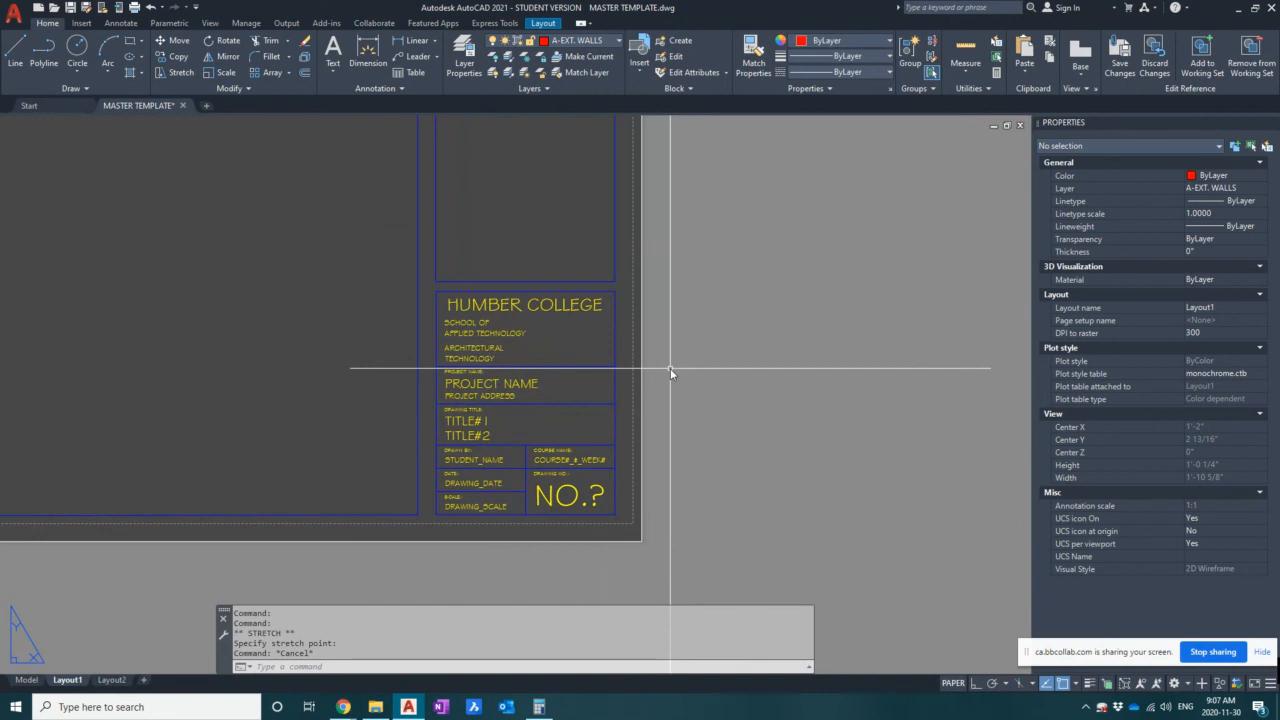
{"action": "left_click", "coordinate": [566, 303]}
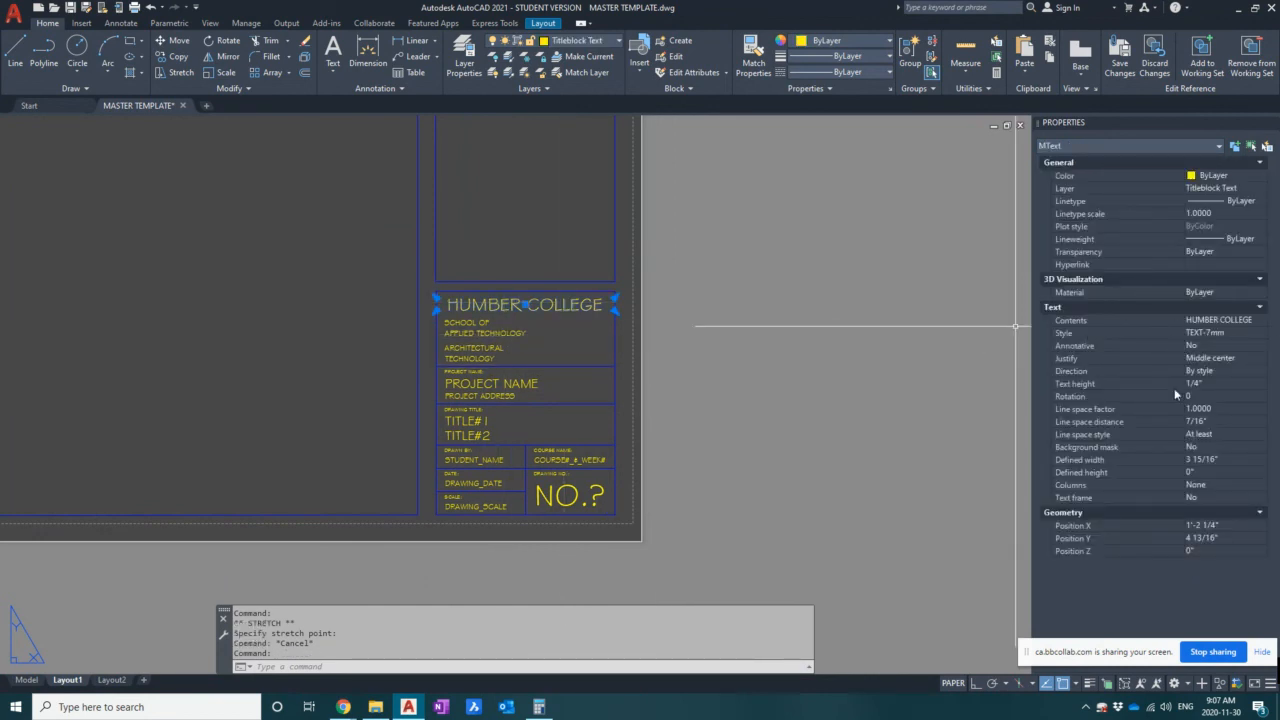
{"action": "left_click", "coordinate": [1210, 335]}
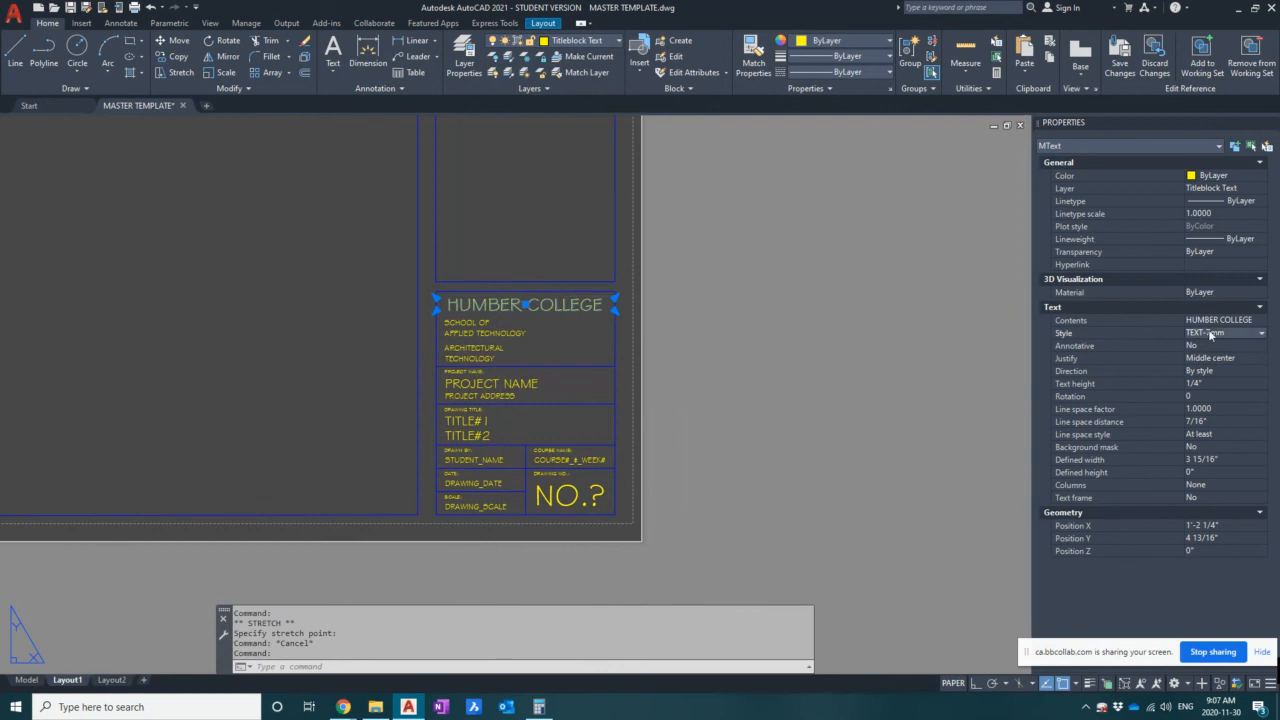
{"action": "left_click", "coordinate": [1237, 338]}
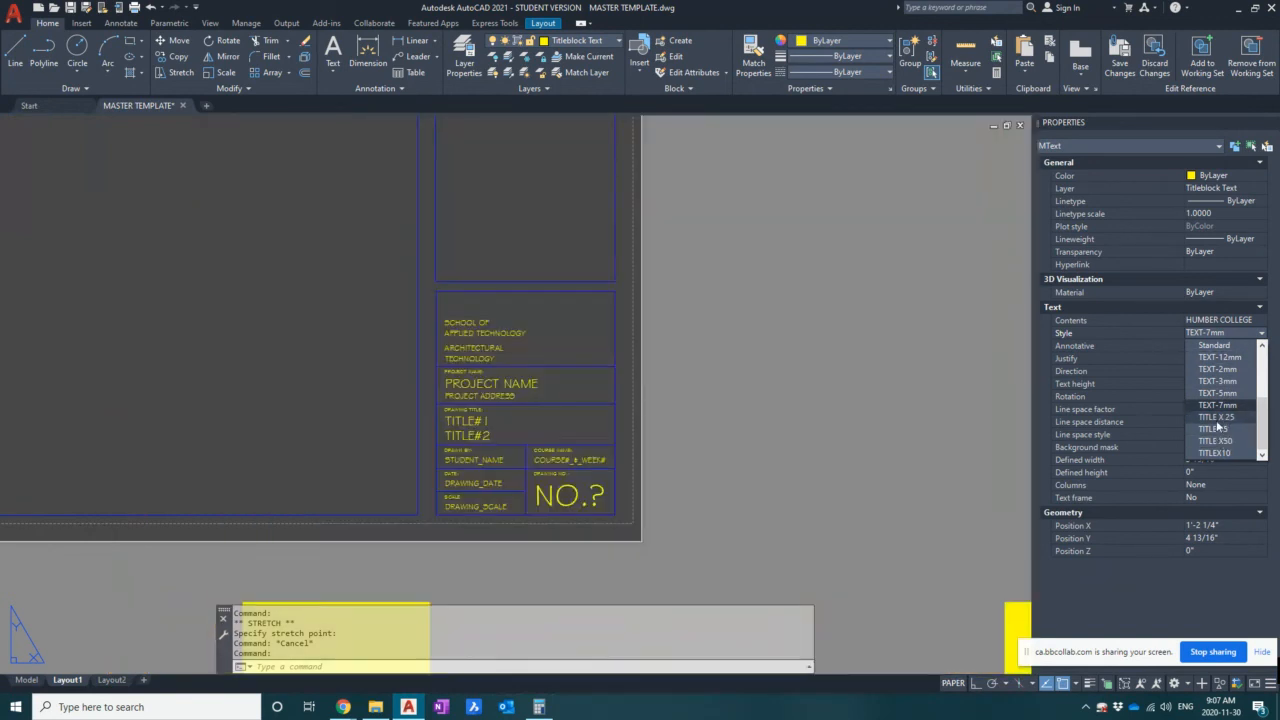
{"action": "left_click", "coordinate": [1152, 421]}
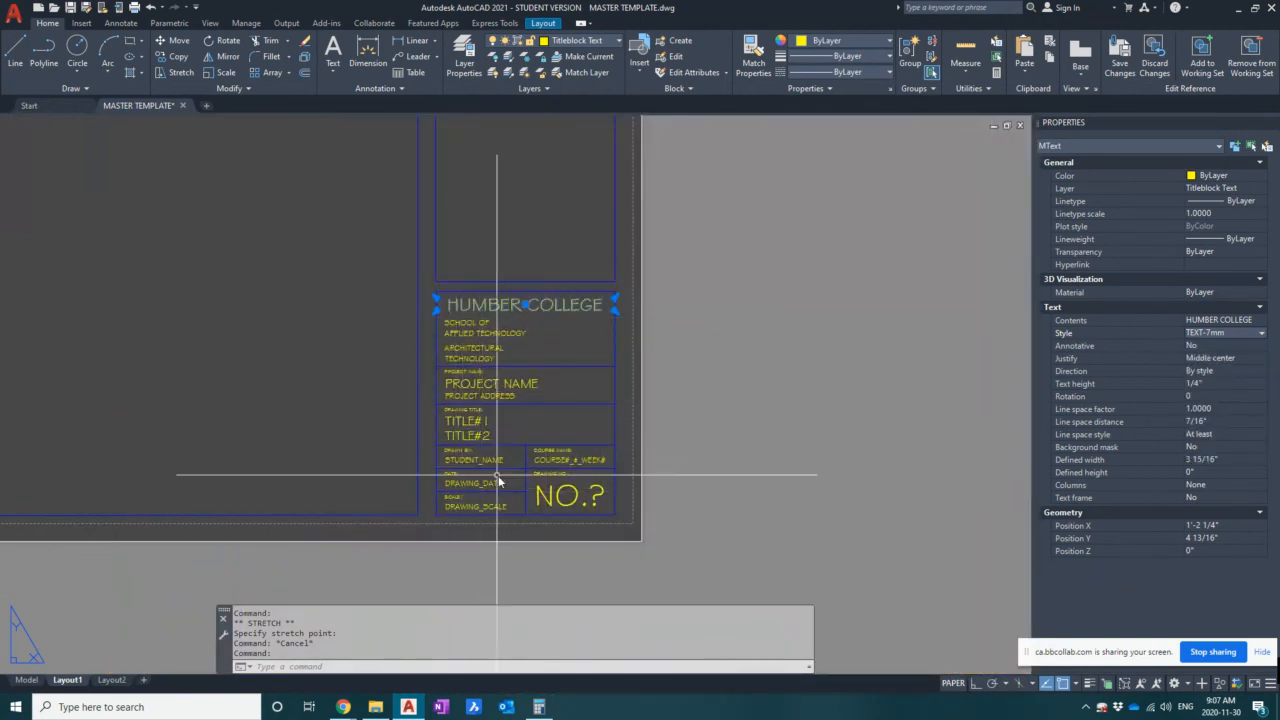
{"action": "key", "text": "Escape"}
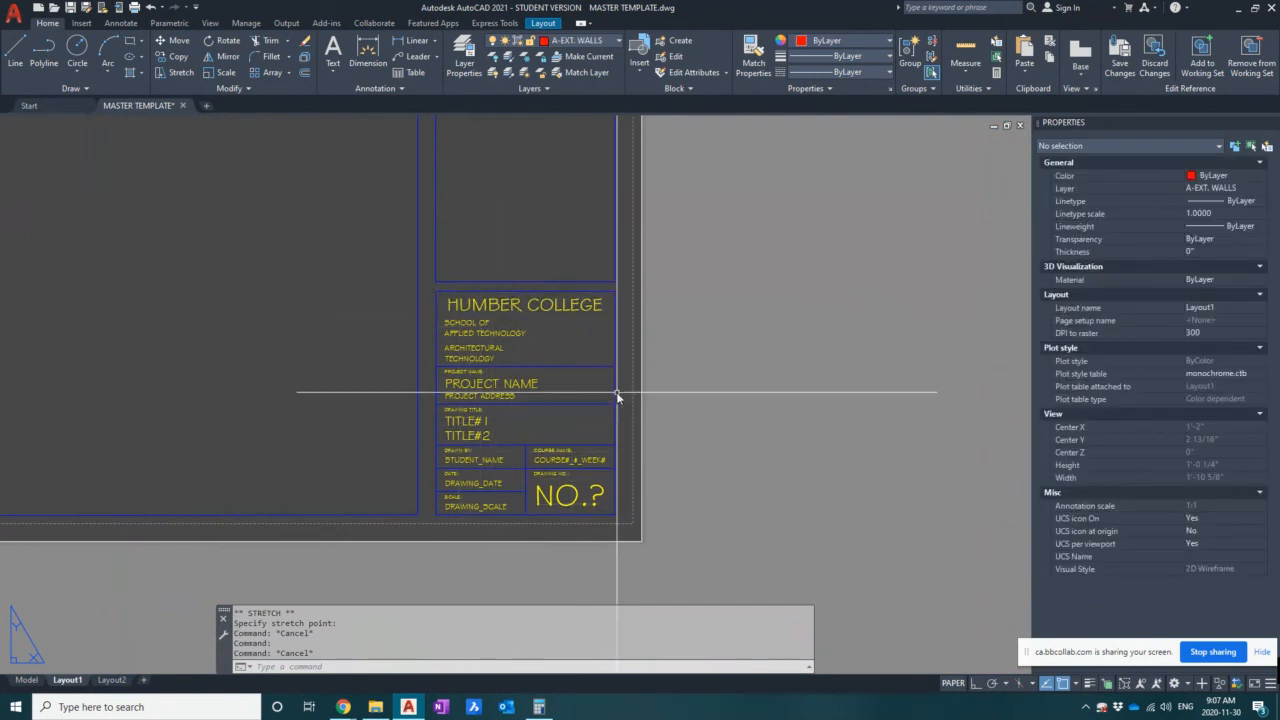
- Erase the SCHOOL OF APPLIED TECHNOLOGY and ARCHITECTURAL TECHNOLOGY text lines below the HUMBER COLLEGE heading
{"action": "scroll", "coordinate": [710, 431], "scroll_direction": "down", "scroll_amount": 2}
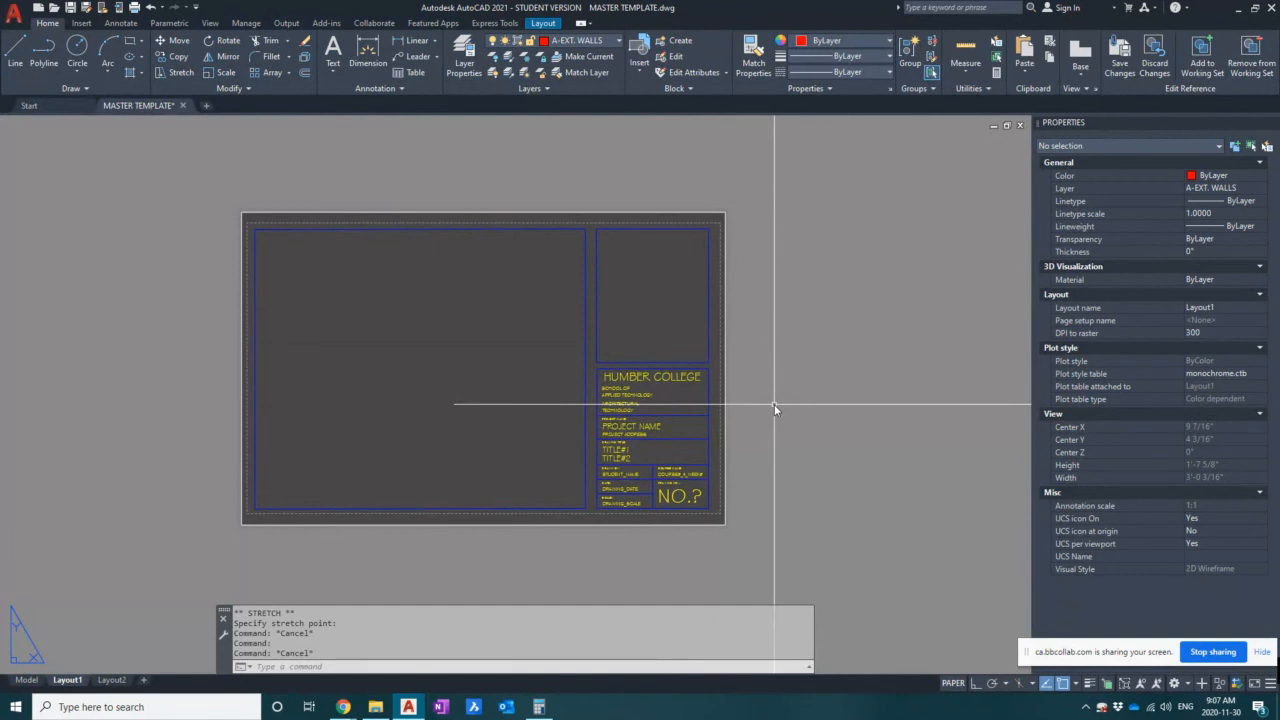
{"action": "scroll", "coordinate": [681, 402], "scroll_direction": "up", "scroll_amount": 2}
{"action": "middle_click_drag", "start_coordinate": [649, 400], "coordinate": [532, 292]}
{"action": "scroll", "coordinate": [546, 354], "scroll_direction": "up", "scroll_amount": 2}
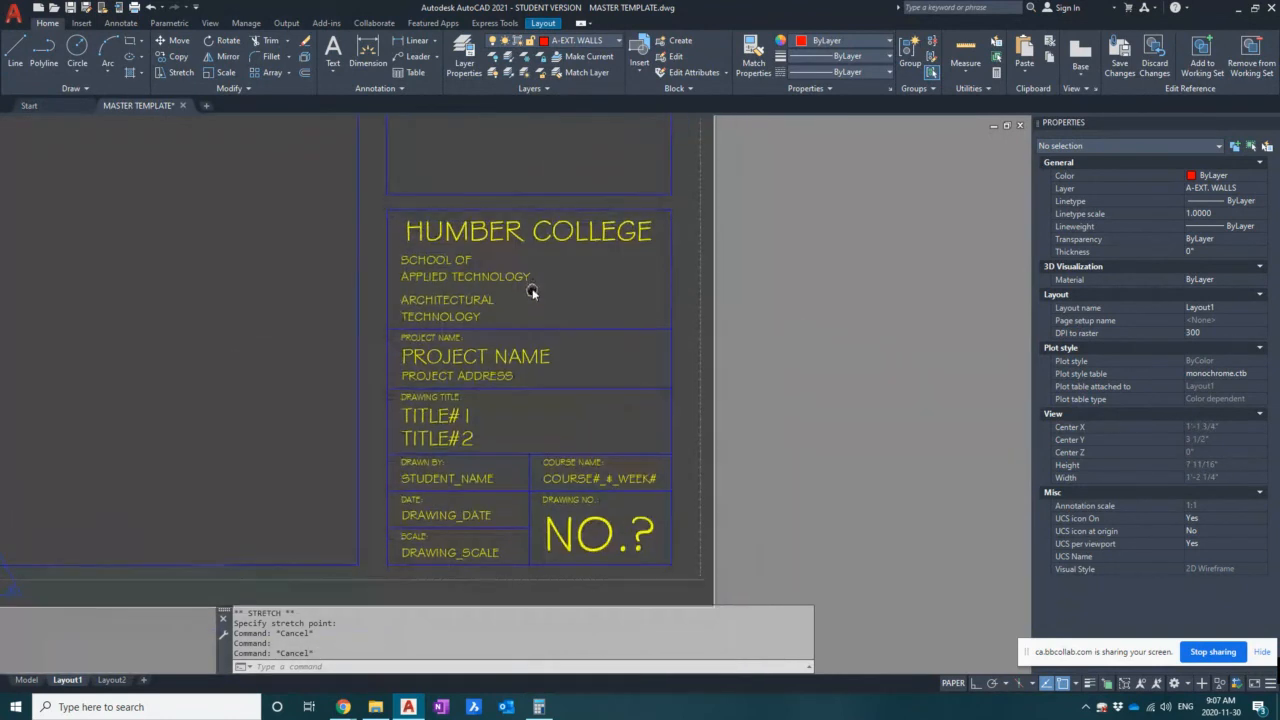
{"action": "left_click", "coordinate": [467, 281]}
{"action": "left_click", "coordinate": [443, 259]}
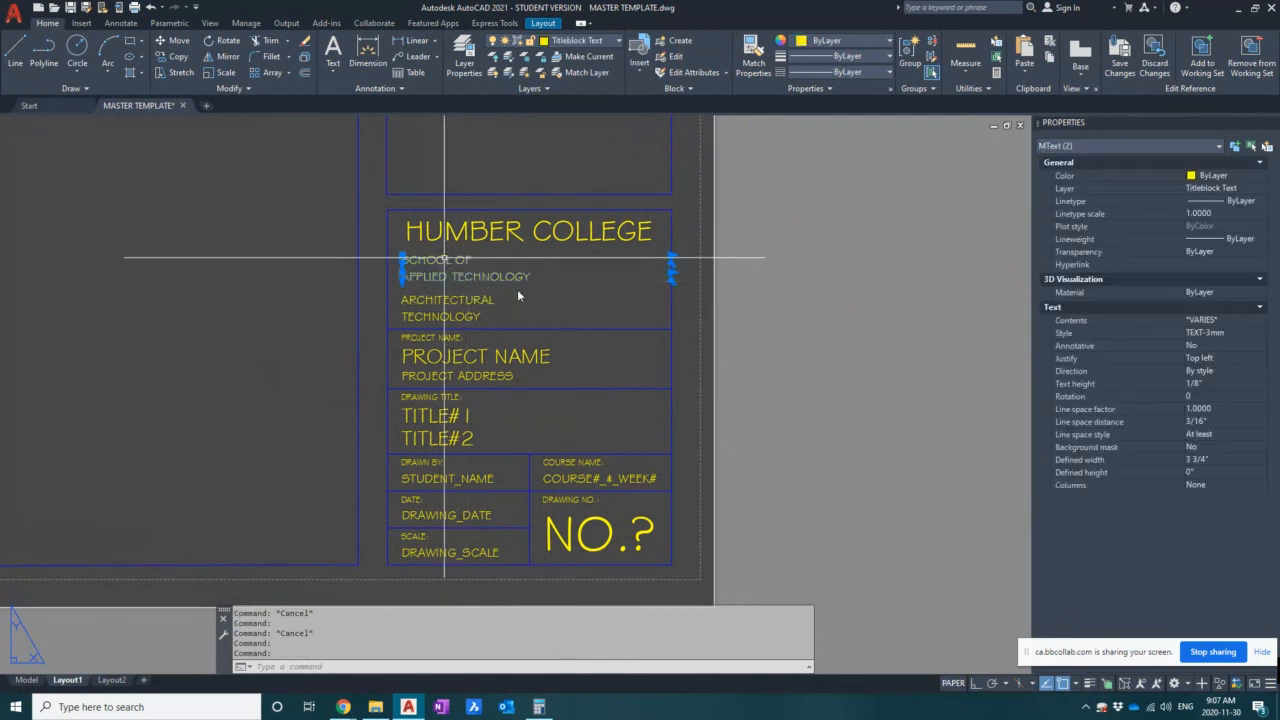
{"action": "key", "text": "Delete"}
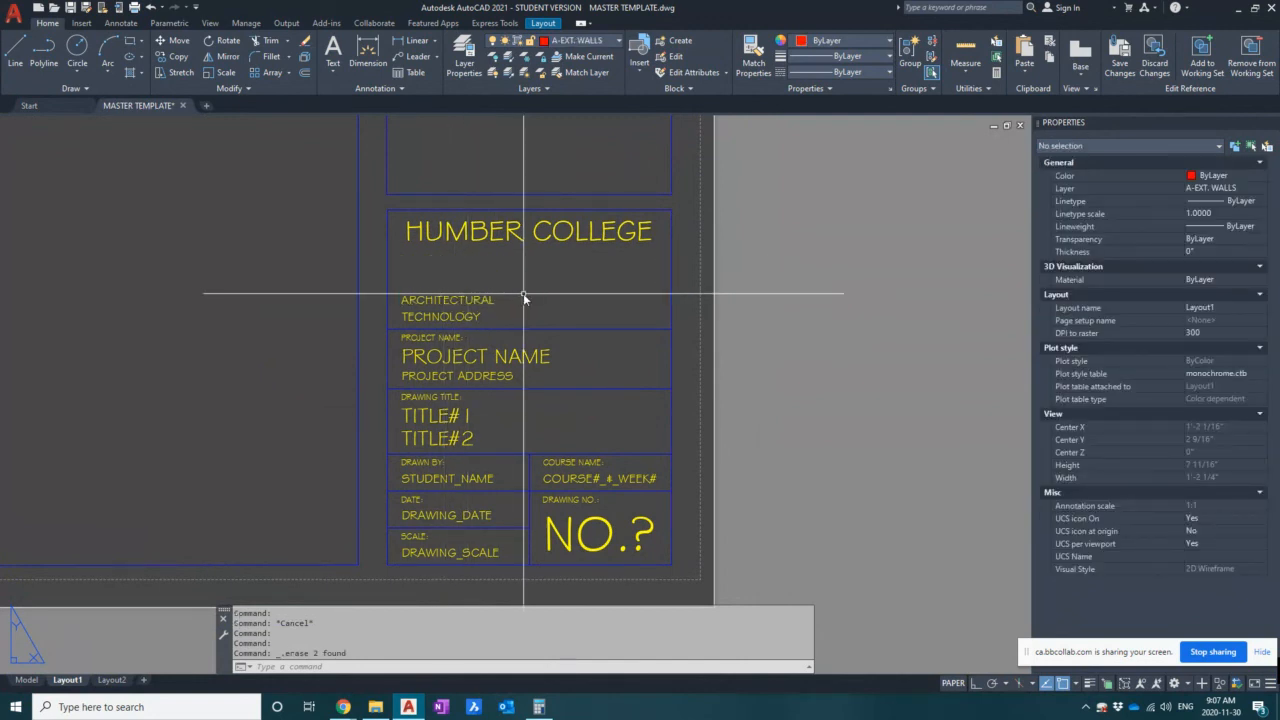
{"action": "left_click", "coordinate": [466, 303]}
{"action": "left_click", "coordinate": [461, 320]}
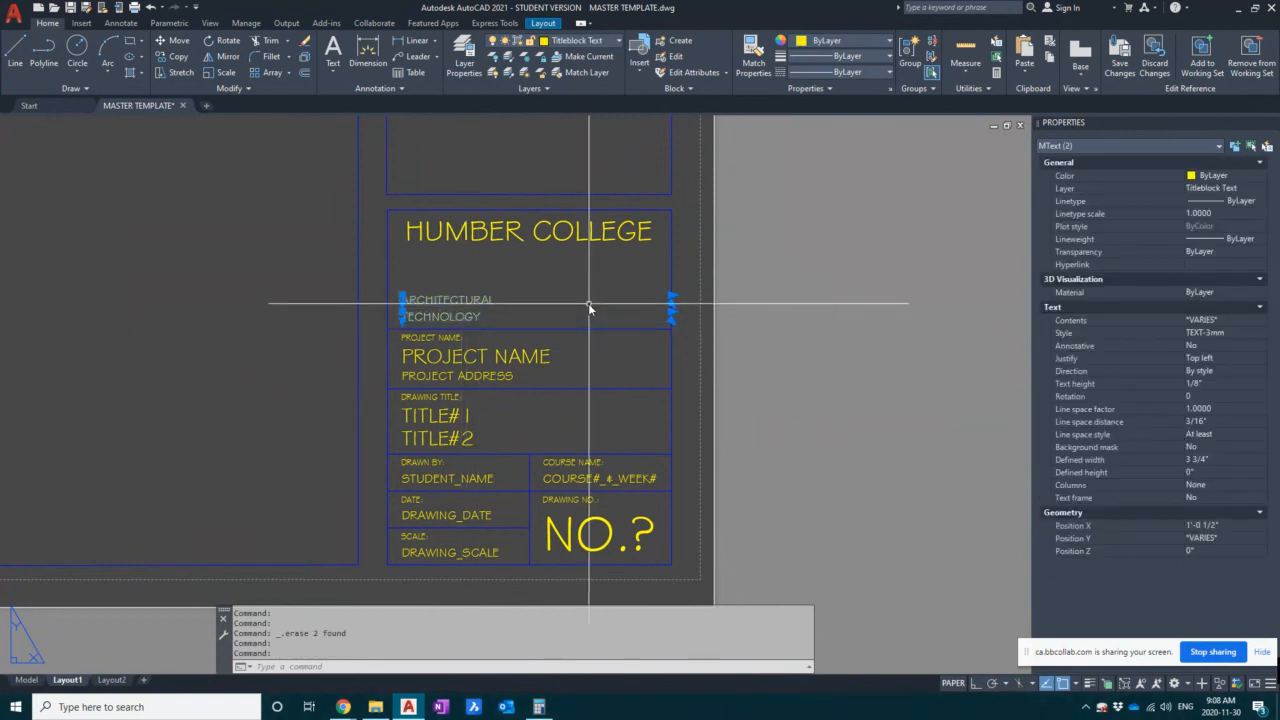
{"action": "key", "text": "Delete"}
{"action": "scroll", "coordinate": [533, 288], "scroll_direction": "down", "scroll_amount": 5}
{"action": "middle_click_drag", "start_coordinate": [545, 280], "coordinate": [551, 350]}
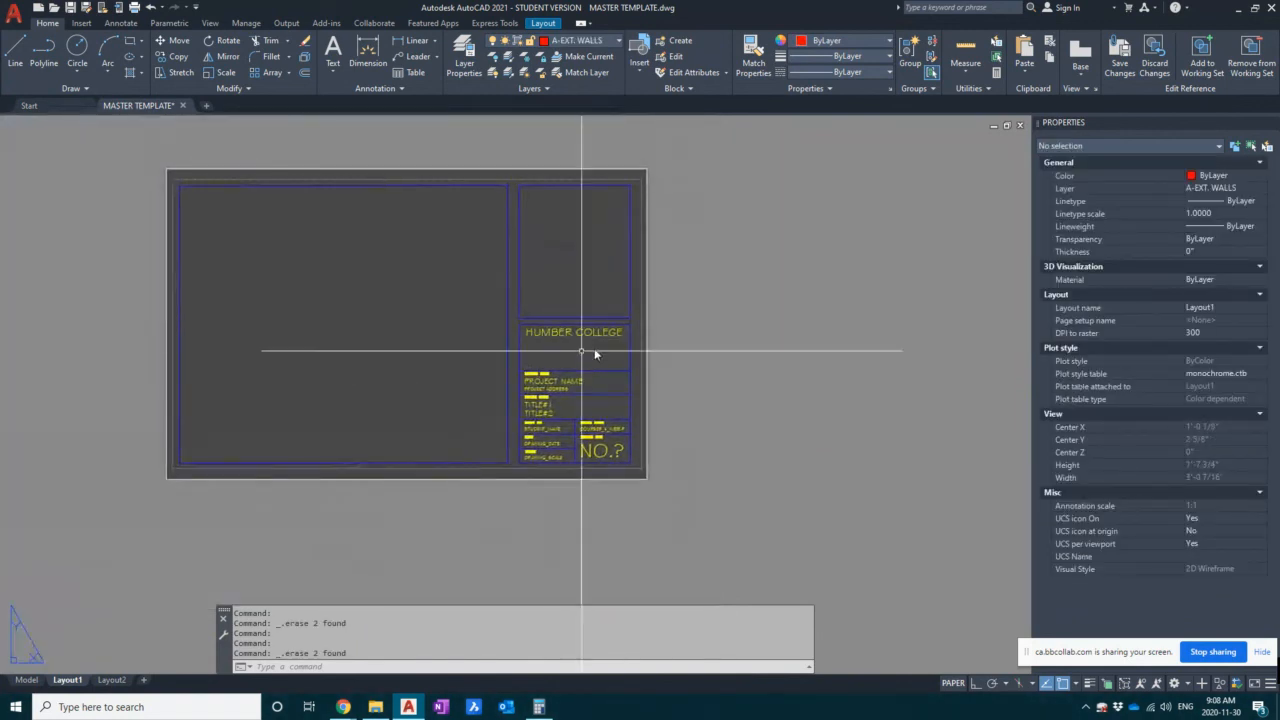
{"action": "left_click", "coordinate": [755, 350]}
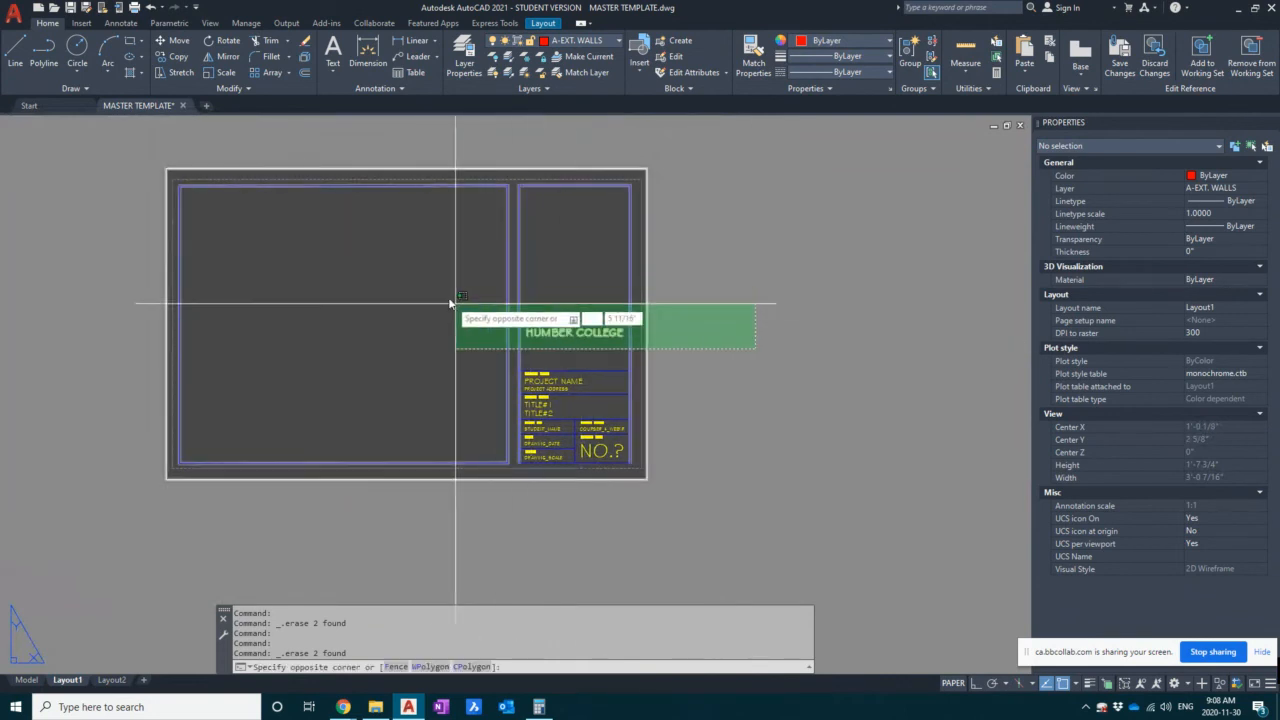
{"action": "key", "text": "Escape"}
{"action": "key", "text": "Escape"}
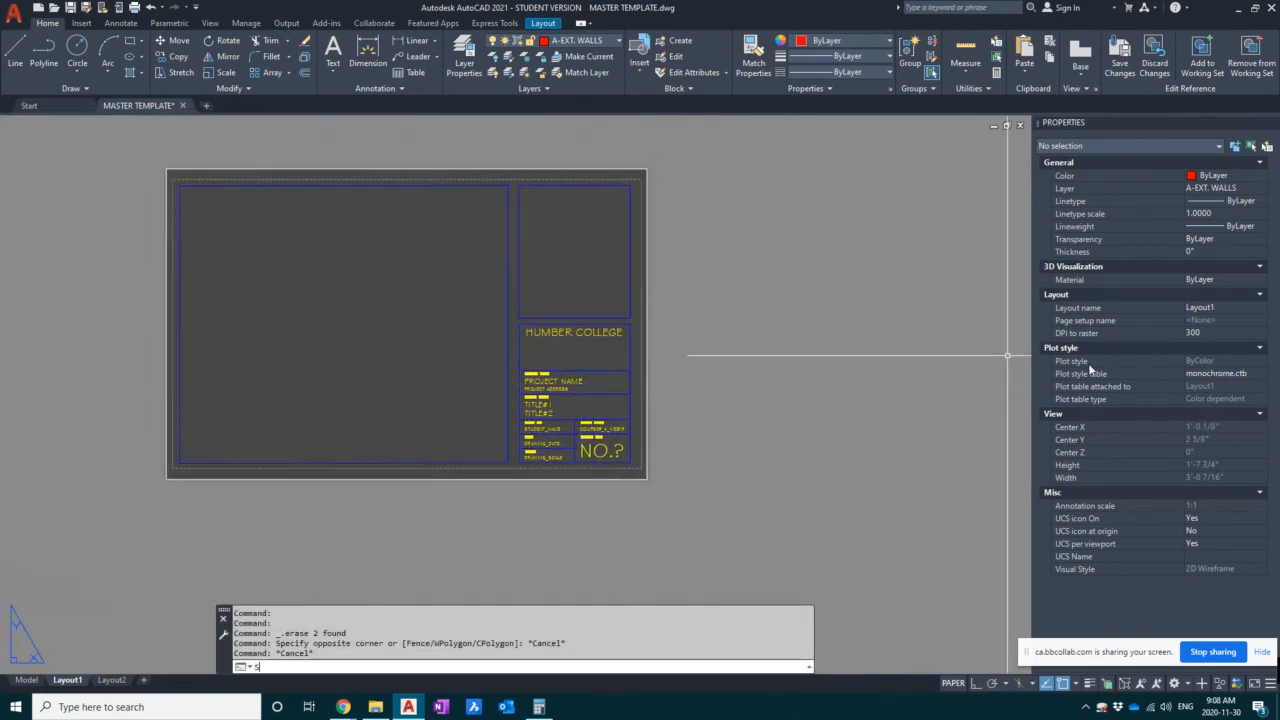
- Stretch the HUMBER COLLEGE heading, its box's upper edge and the empty frame's lower edge straight down about 15/16 inch with Ortho on
{"action": "type", "text": "s"}
{"action": "key", "text": "Return"}
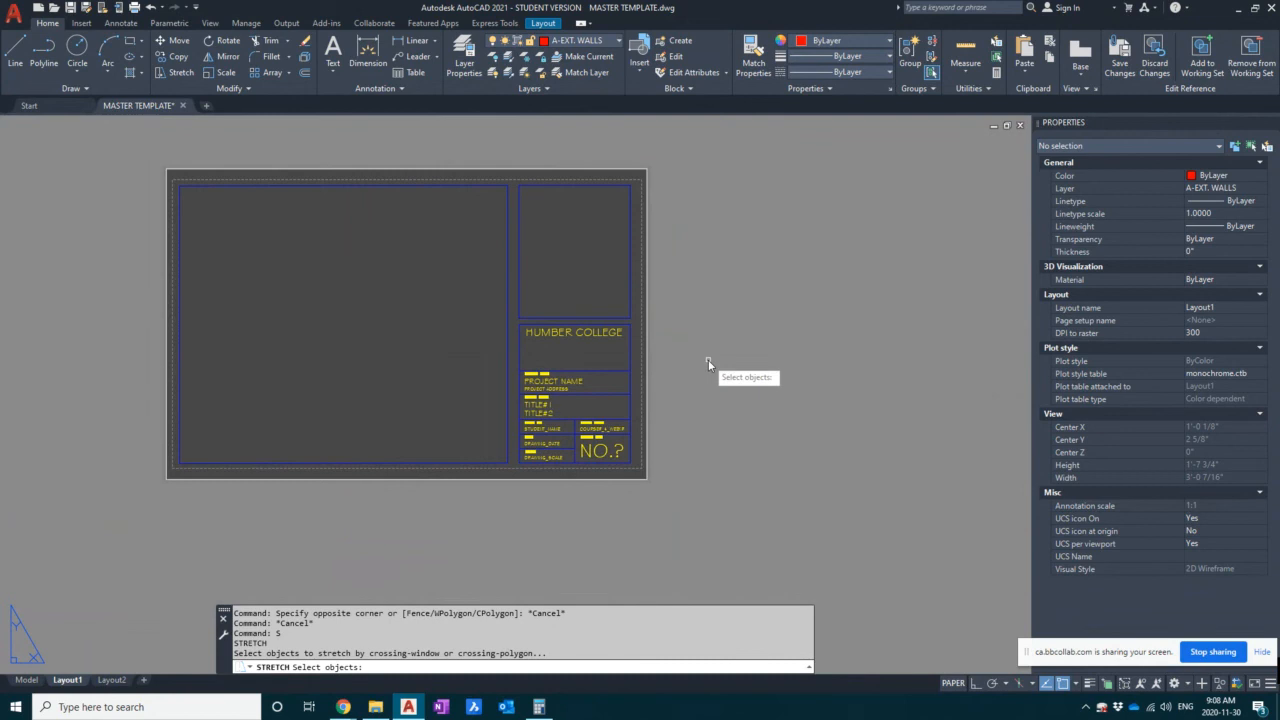
{"action": "left_click", "coordinate": [708, 359]}
{"action": "left_click", "coordinate": [435, 283]}
{"action": "key", "text": "Return"}
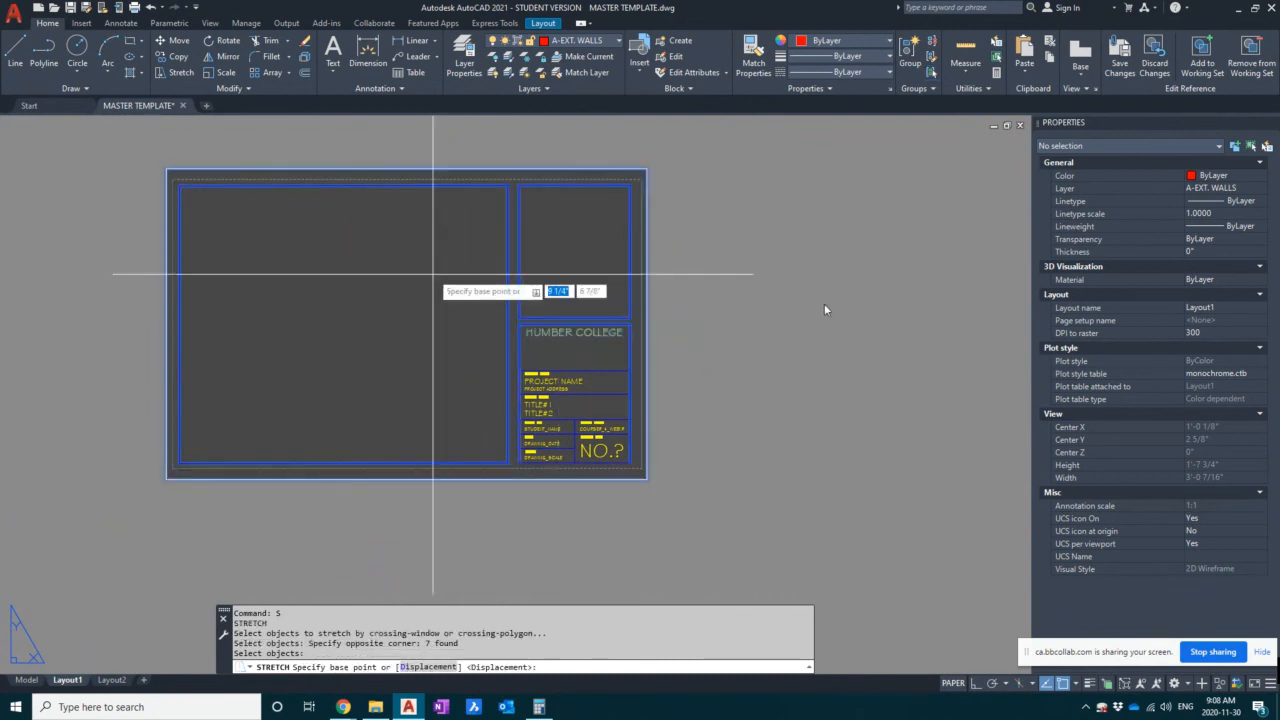
{"action": "left_click", "coordinate": [476, 279]}
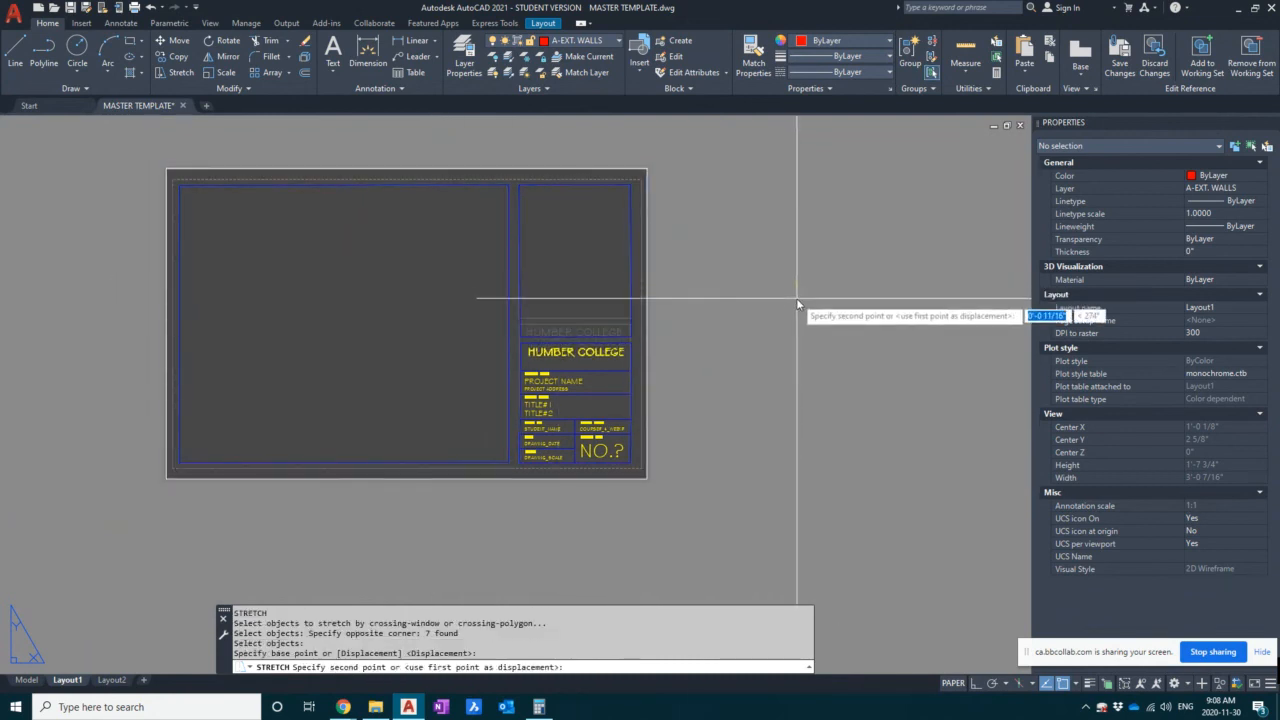
{"action": "key", "text": "F8"}
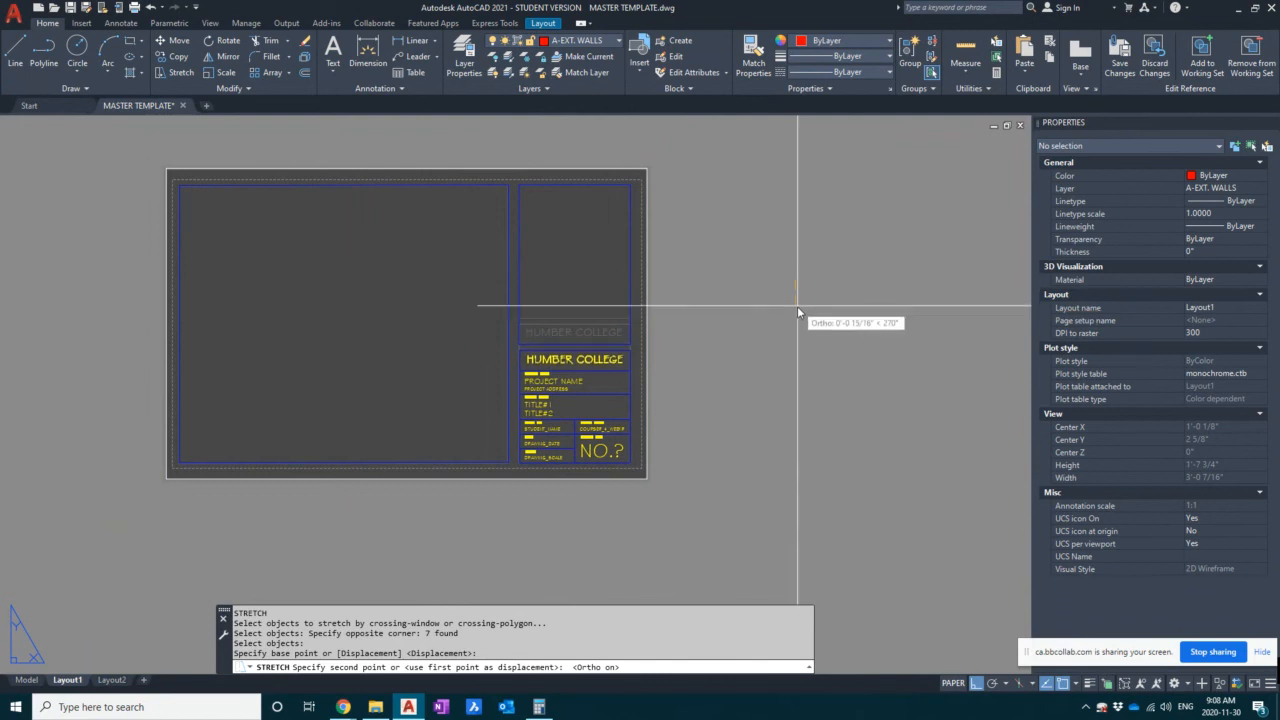
{"action": "left_click", "coordinate": [797, 307]}
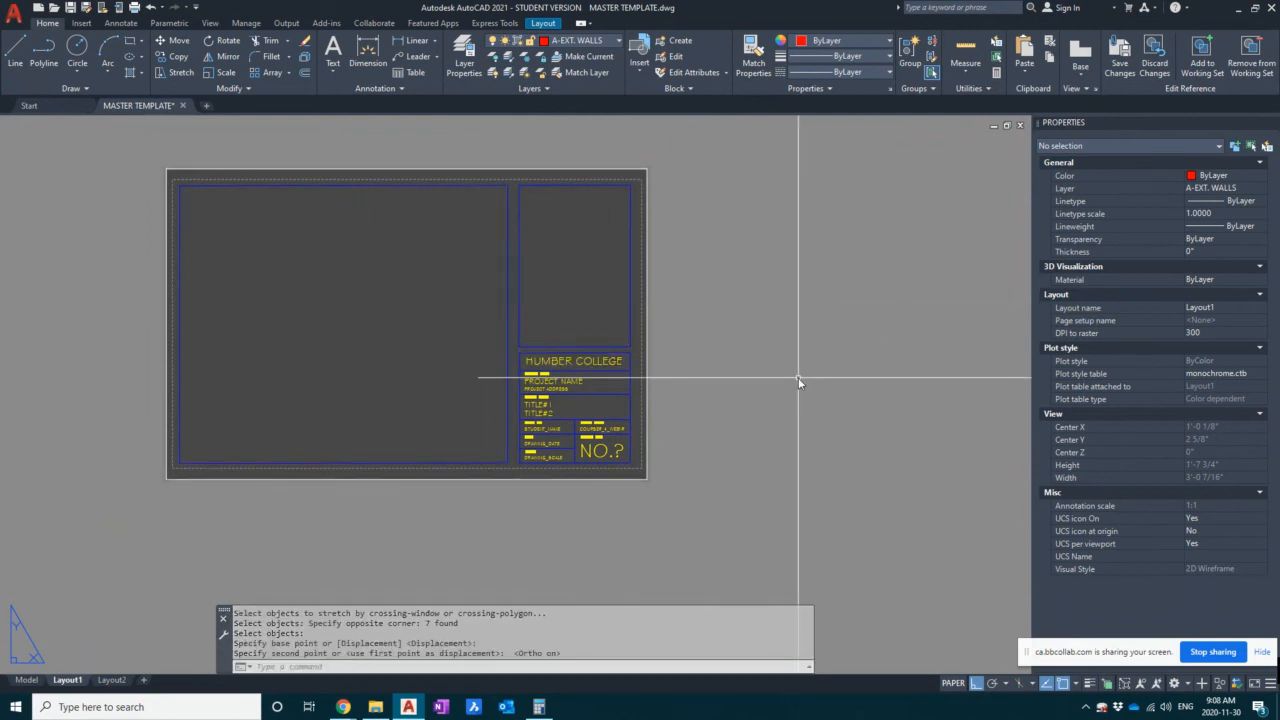
- Match the properties of the NO.? drawing number text to those of the HUMBER COLLEGE heading
{"action": "scroll", "coordinate": [600, 345], "scroll_direction": "up", "scroll_amount": 3}
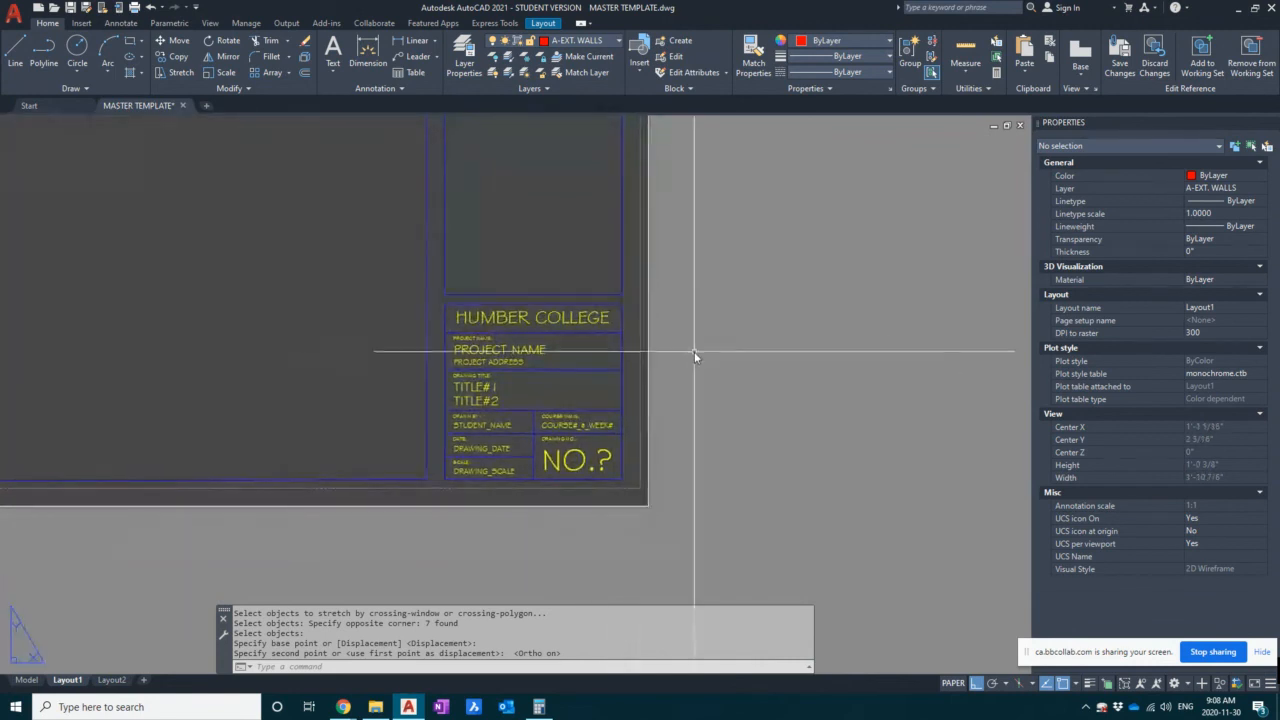
{"action": "type", "text": "MA"}
{"action": "key", "text": "Return"}
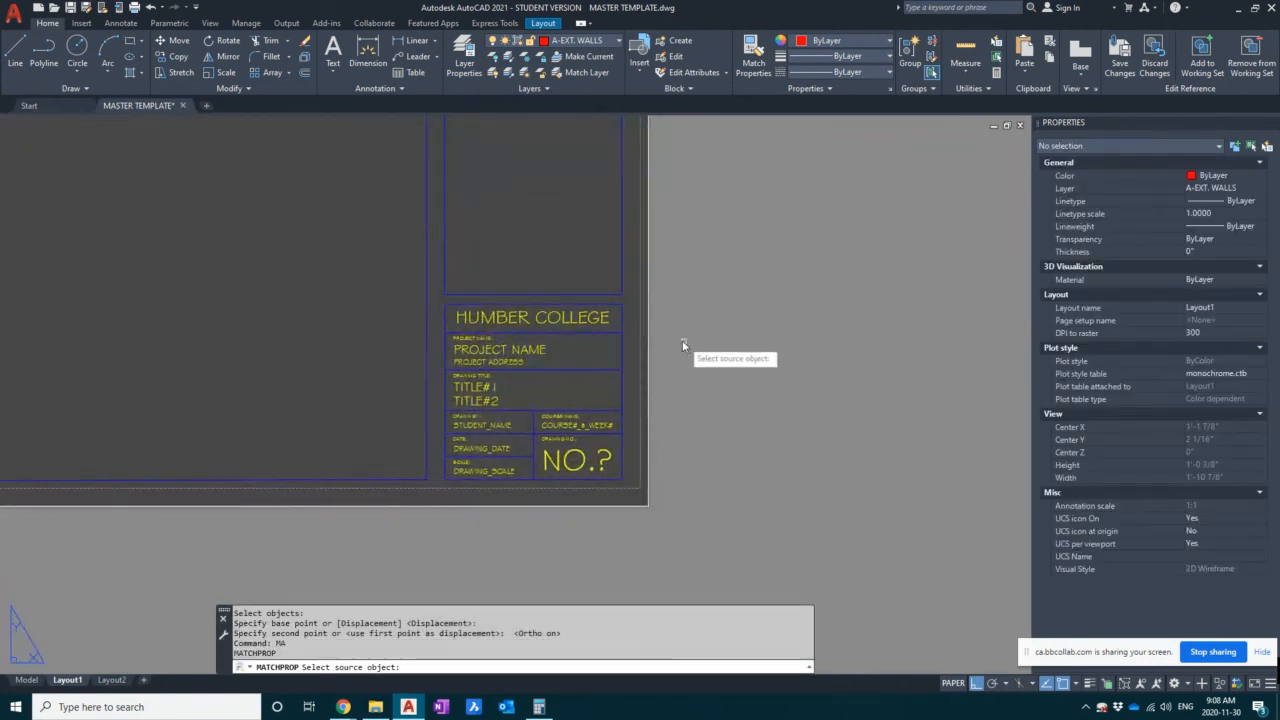
{"action": "left_click", "coordinate": [557, 320]}
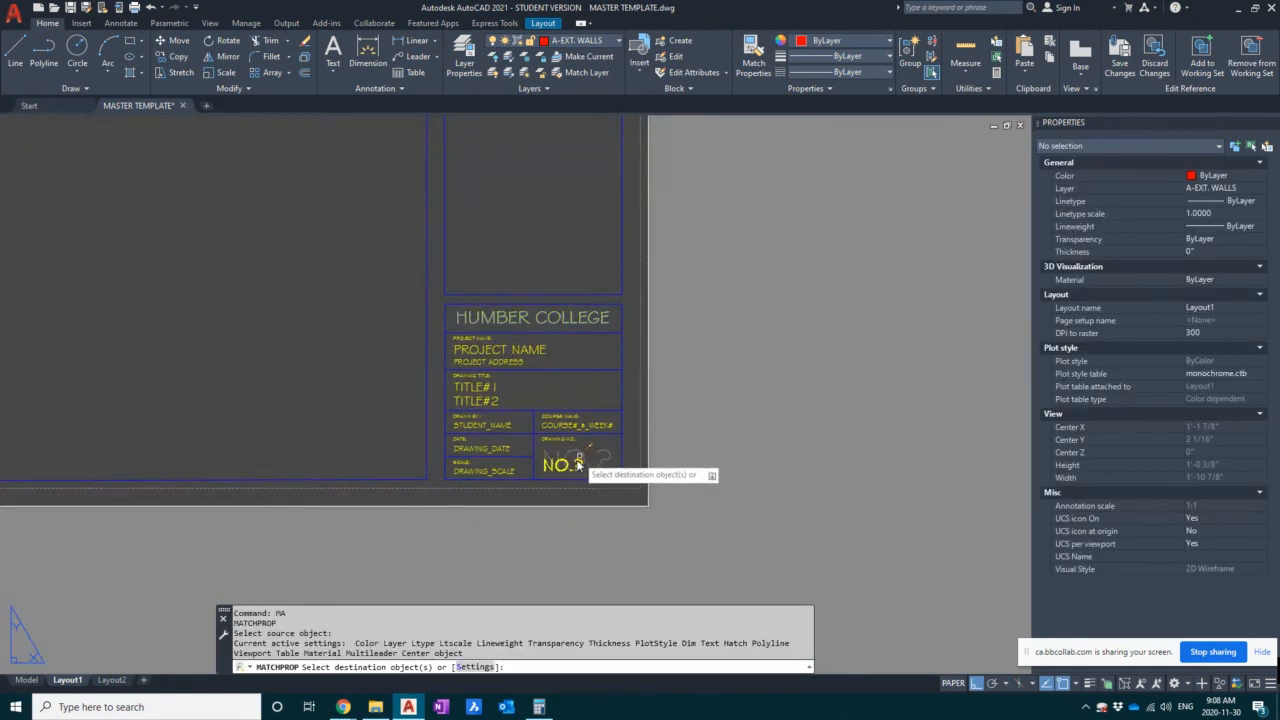
{"action": "left_click", "coordinate": [566, 467]}
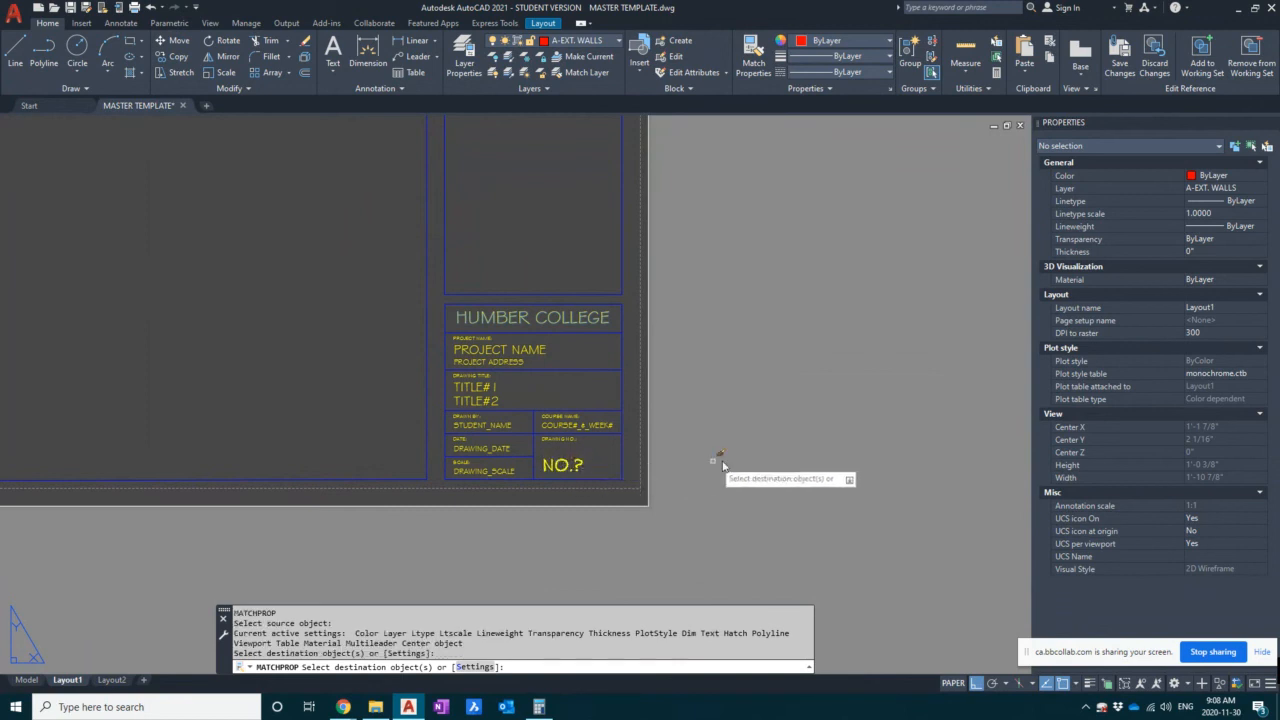
{"action": "key", "text": "Return"}
{"action": "scroll", "coordinate": [595, 440], "scroll_direction": "up", "scroll_amount": 2}
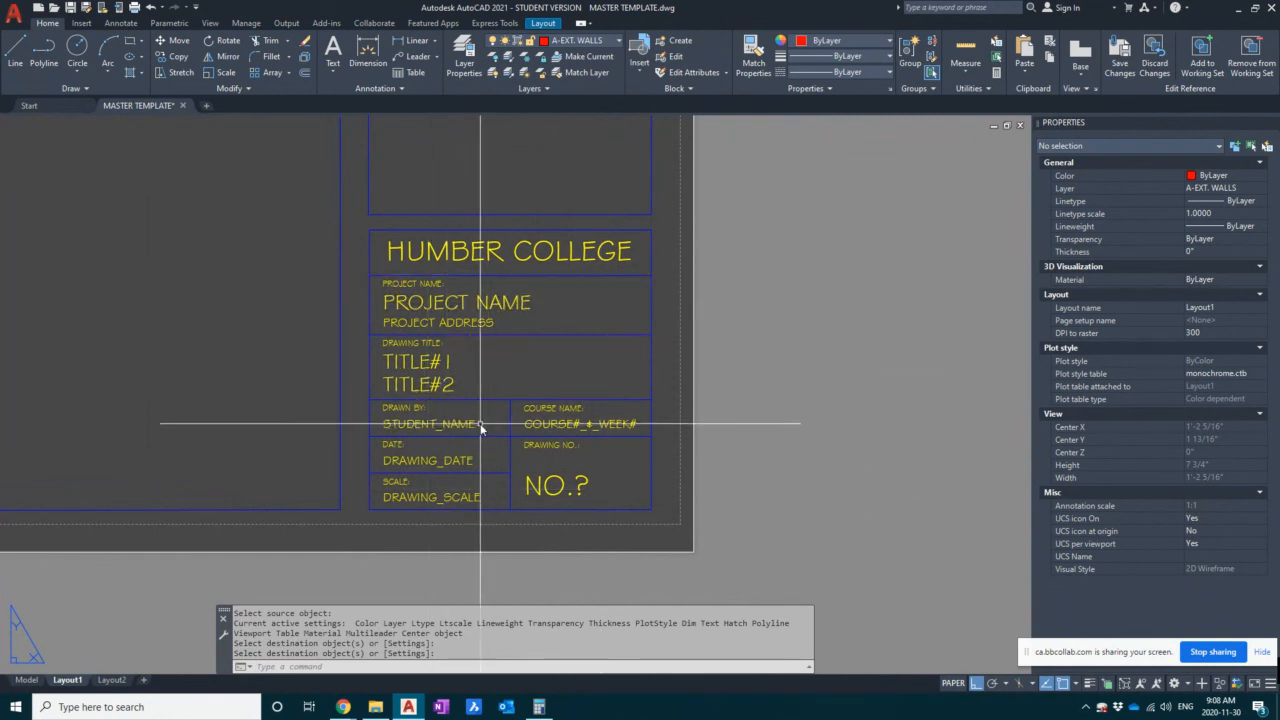
- Save the reference edits back to the title block and close in-place editing
{"action": "scroll", "coordinate": [533, 387], "scroll_direction": "down", "scroll_amount": 4}
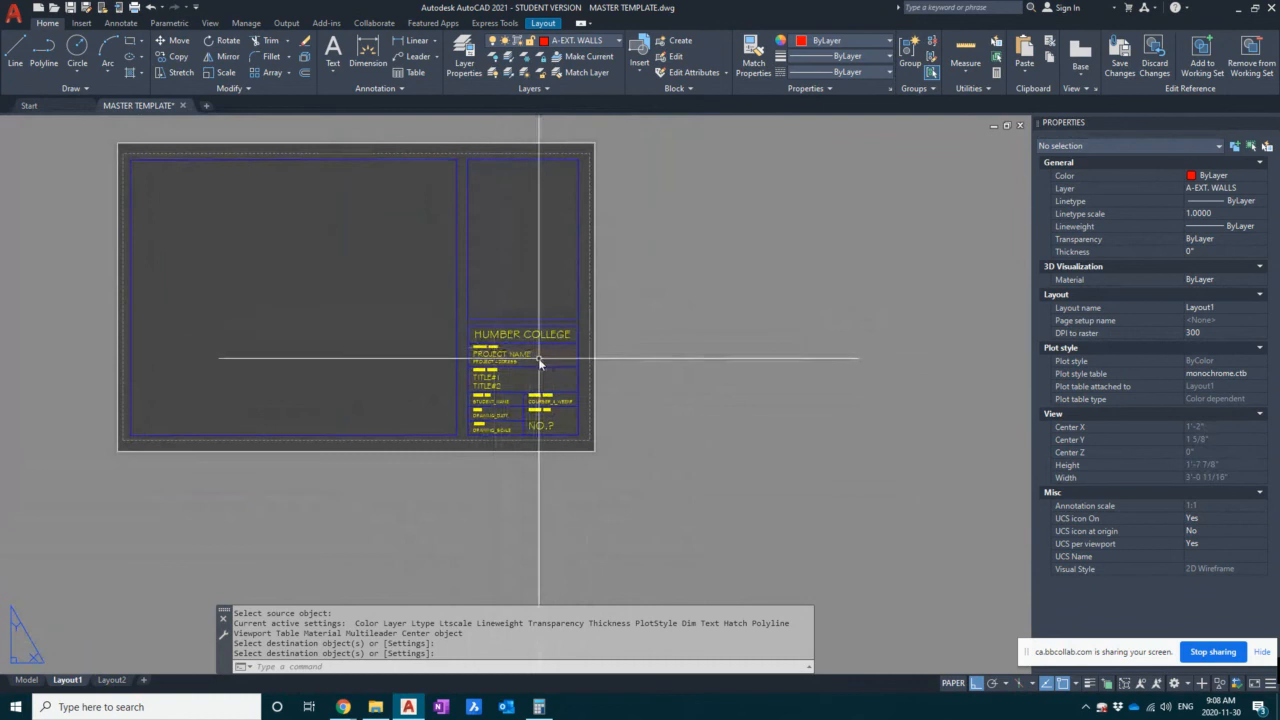
{"action": "middle_click_drag", "start_coordinate": [539, 358], "coordinate": [587, 386]}
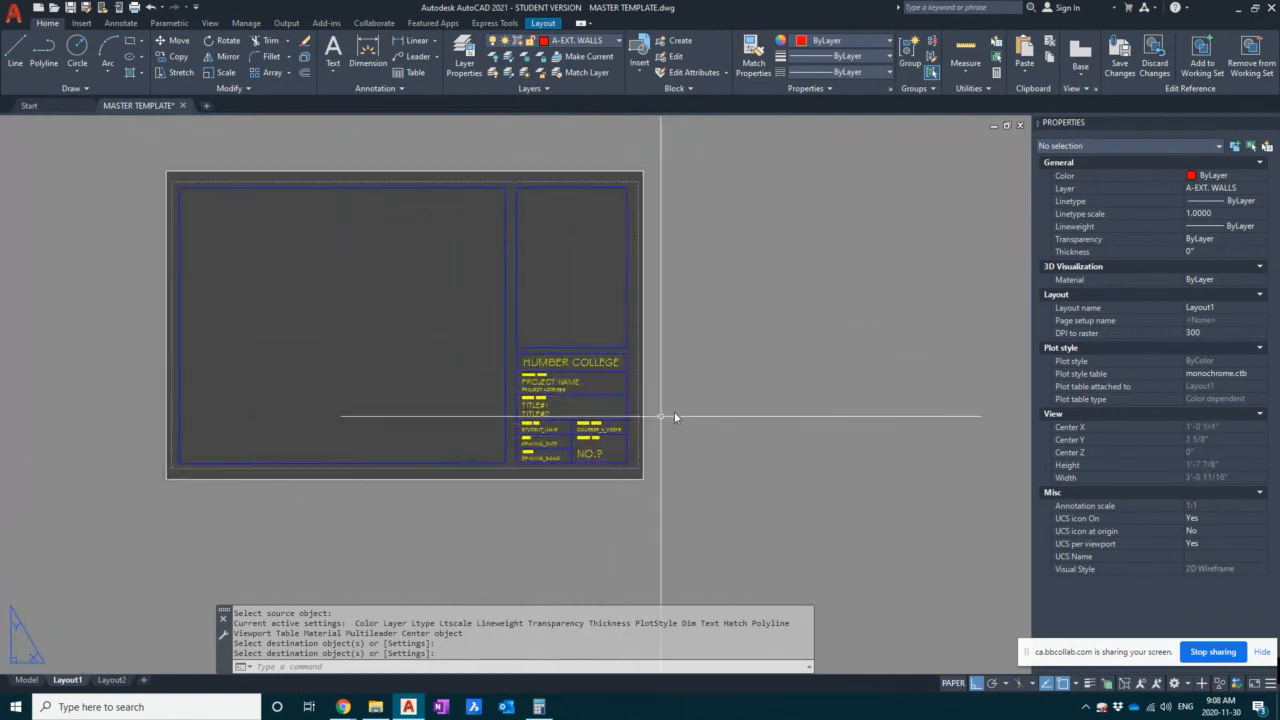
{"action": "middle_click_drag", "start_coordinate": [690, 392], "coordinate": [724, 421]}
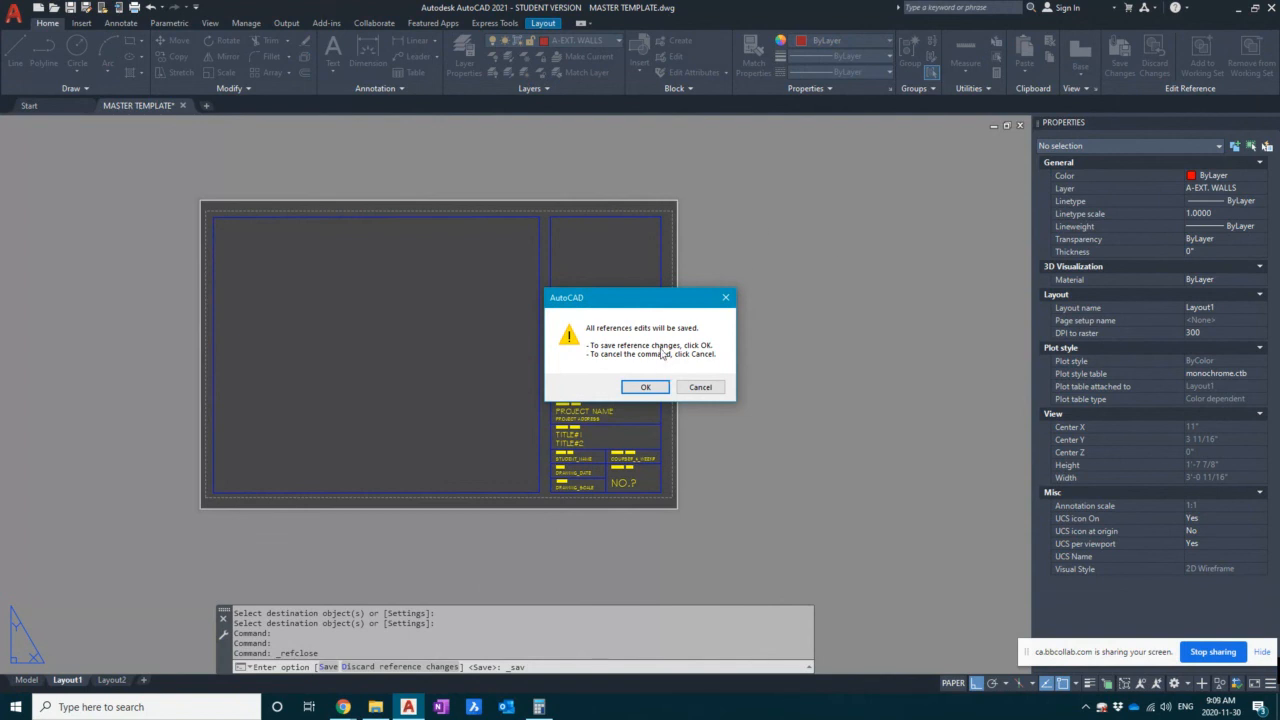
{"action": "left_click", "coordinate": [646, 387]}
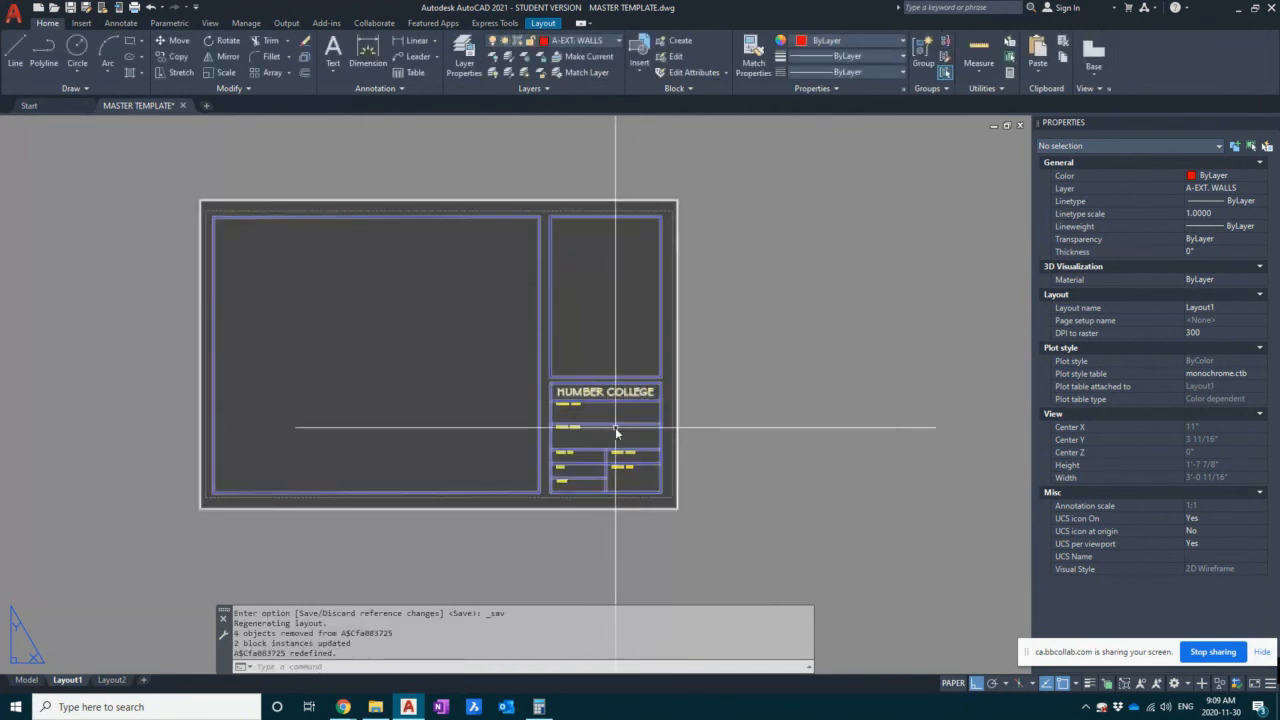
- Inspect the title block's attribute tags and prompts in the Enhanced Attribute Editor without entering values
{"action": "middle_click_drag", "start_coordinate": [614, 423], "coordinate": [577, 377]}
{"action": "scroll", "coordinate": [577, 370], "scroll_direction": "up", "scroll_amount": 5}
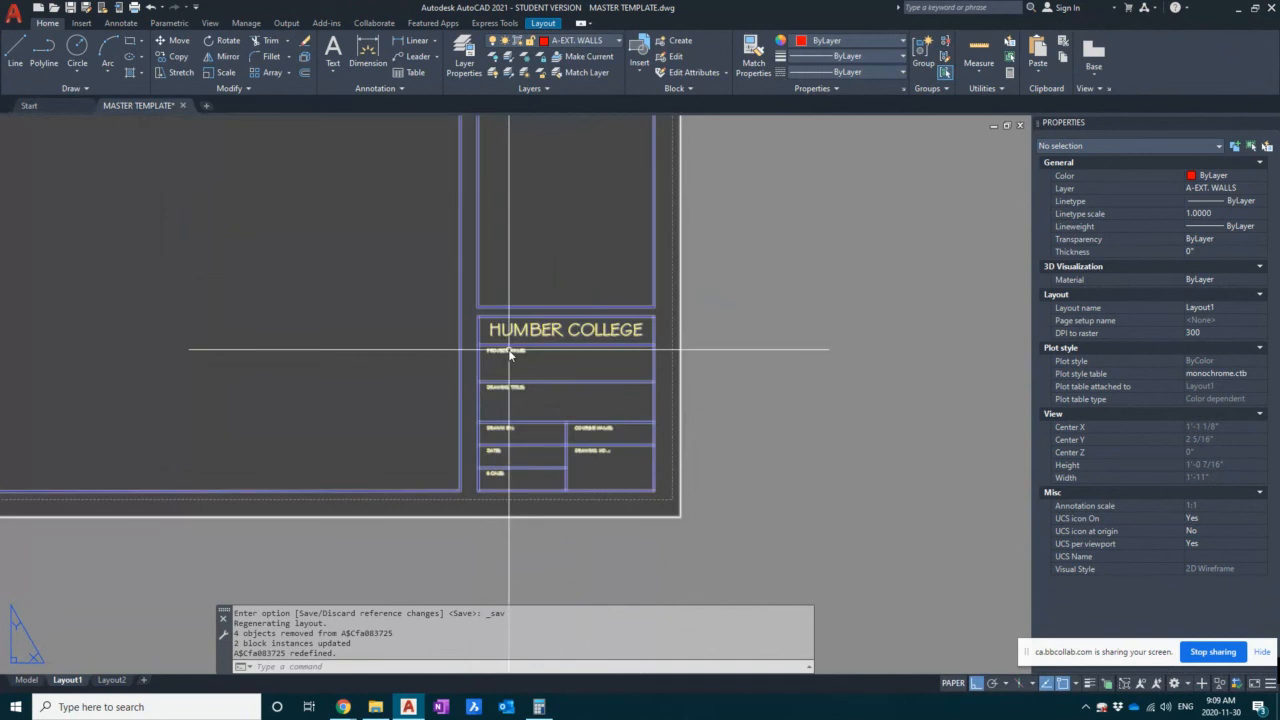
{"action": "left_click", "coordinate": [508, 349]}
{"action": "key", "text": "Escape"}
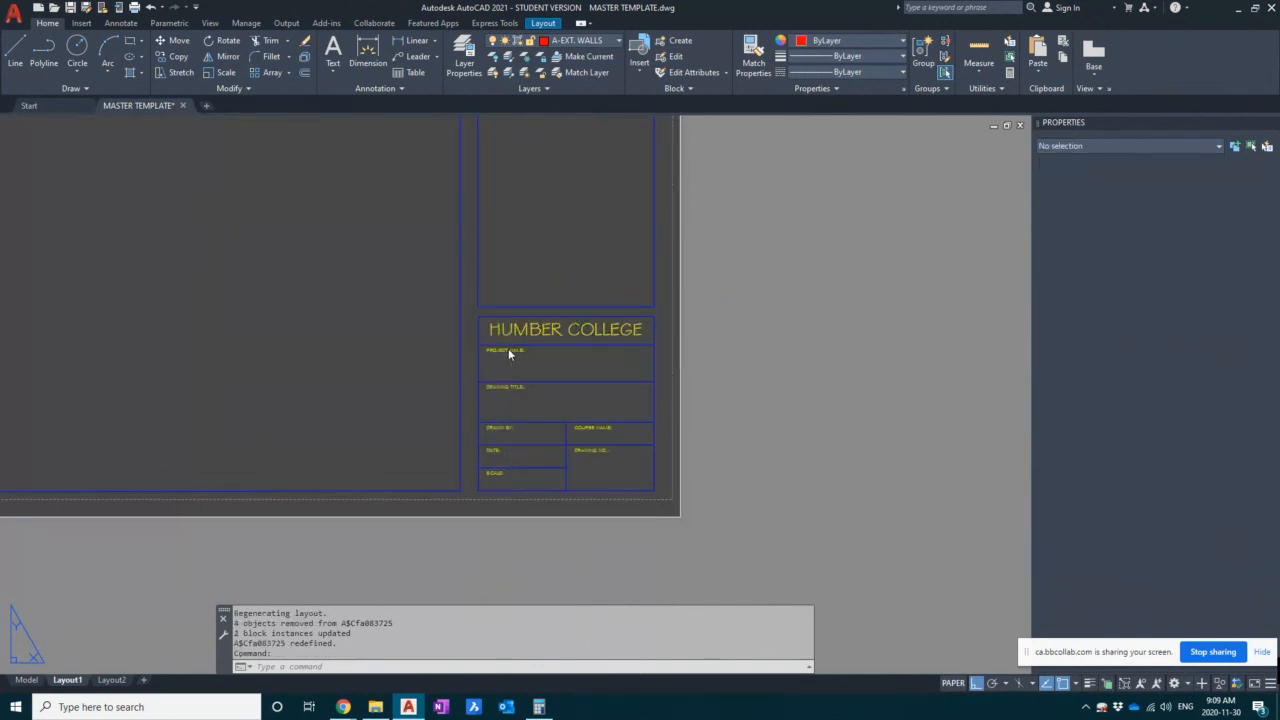
{"action": "double_click", "coordinate": [508, 348]}
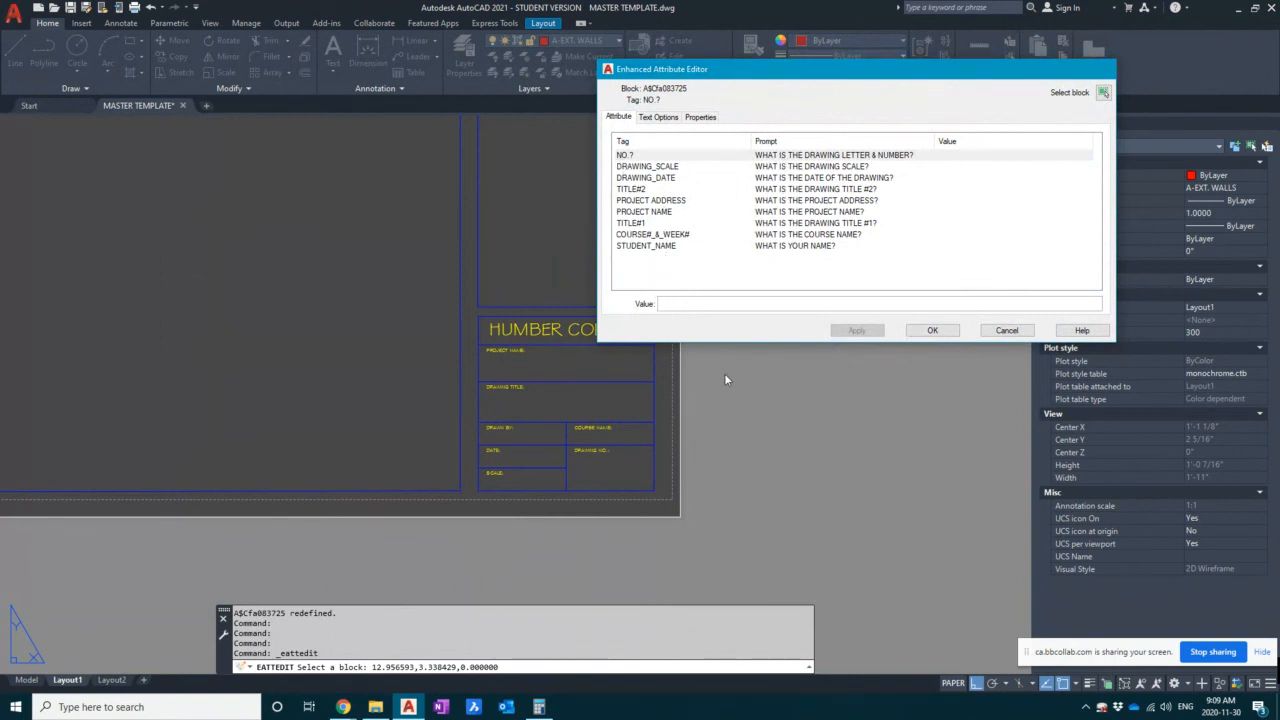
{"action": "key", "text": "Escape"}
{"action": "key", "text": "Escape"}
{"action": "key", "text": "Escape"}
{"action": "scroll", "coordinate": [718, 342], "scroll_direction": "down", "scroll_amount": 4}
{"action": "scroll", "coordinate": [678, 319], "scroll_direction": "up", "scroll_amount": 2}
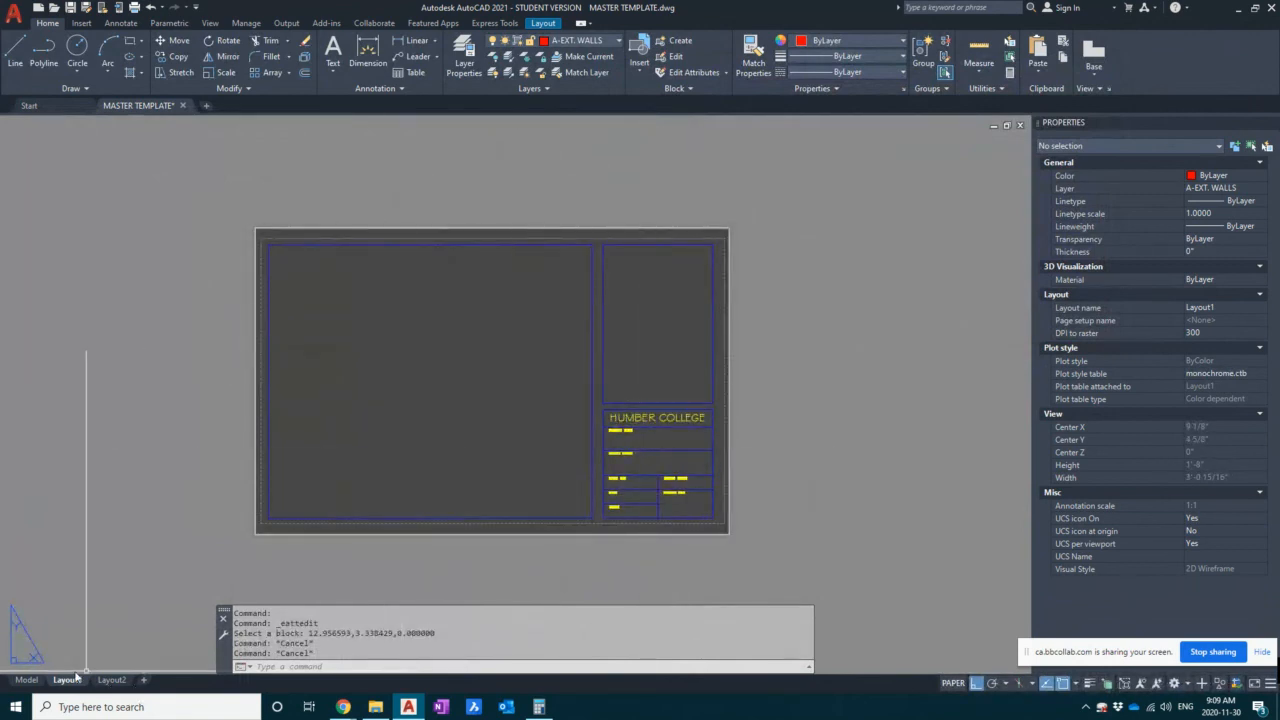
- Switch to model space and erase the large original title block with its border, keeping the smaller title block inside it
{"action": "left_click", "coordinate": [27, 680]}
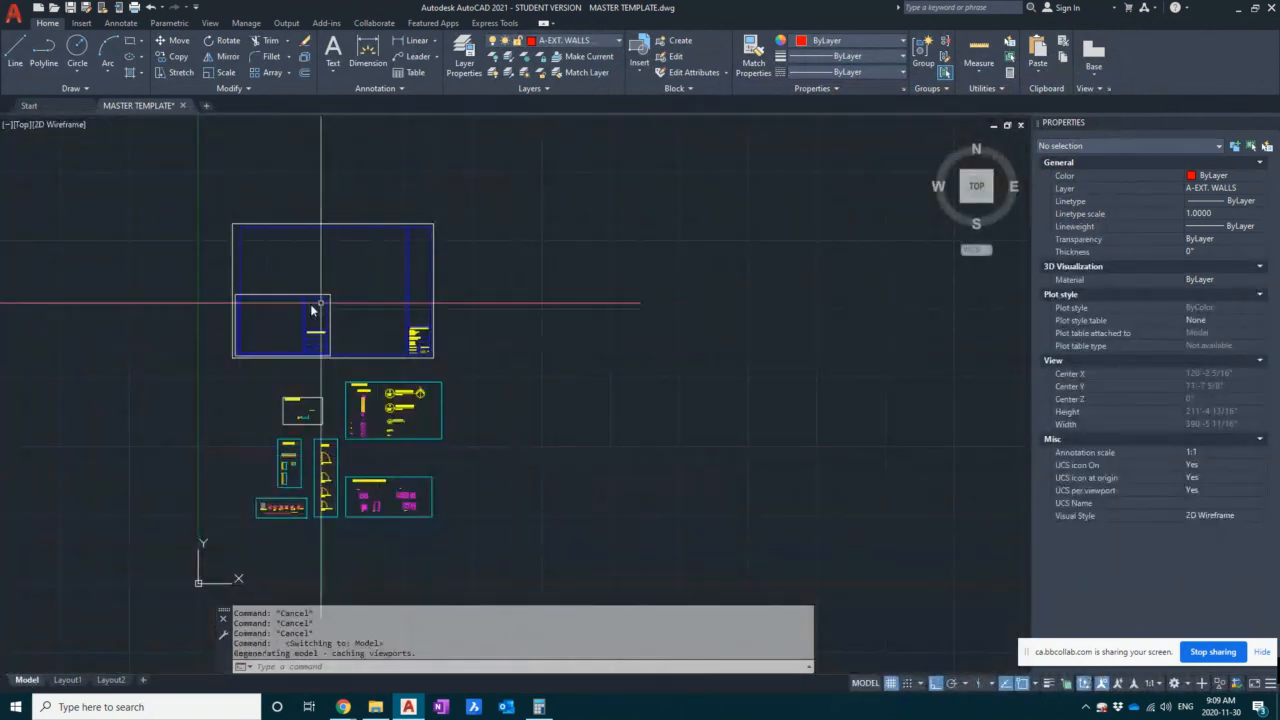
{"action": "middle_click_drag", "start_coordinate": [305, 296], "coordinate": [457, 296]}
{"action": "scroll", "coordinate": [457, 296], "scroll_direction": "up", "scroll_amount": 2}
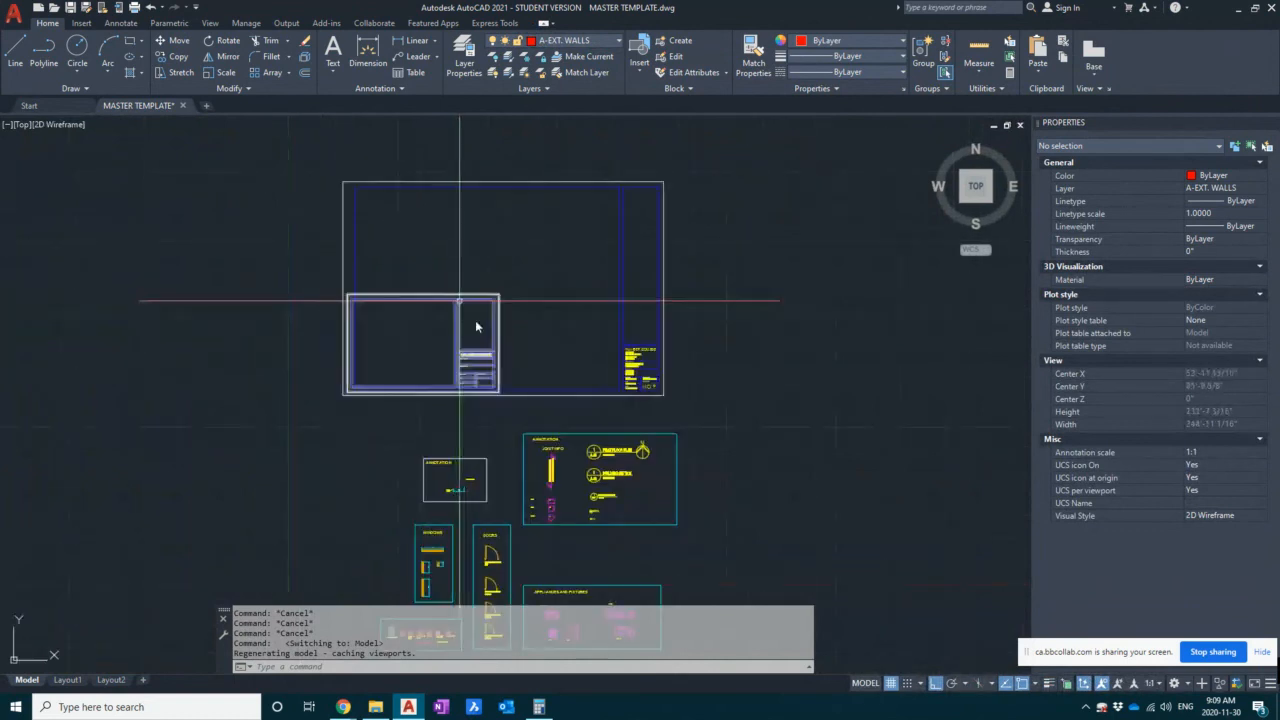
{"action": "left_click", "coordinate": [738, 415]}
{"action": "left_click", "coordinate": [590, 147]}
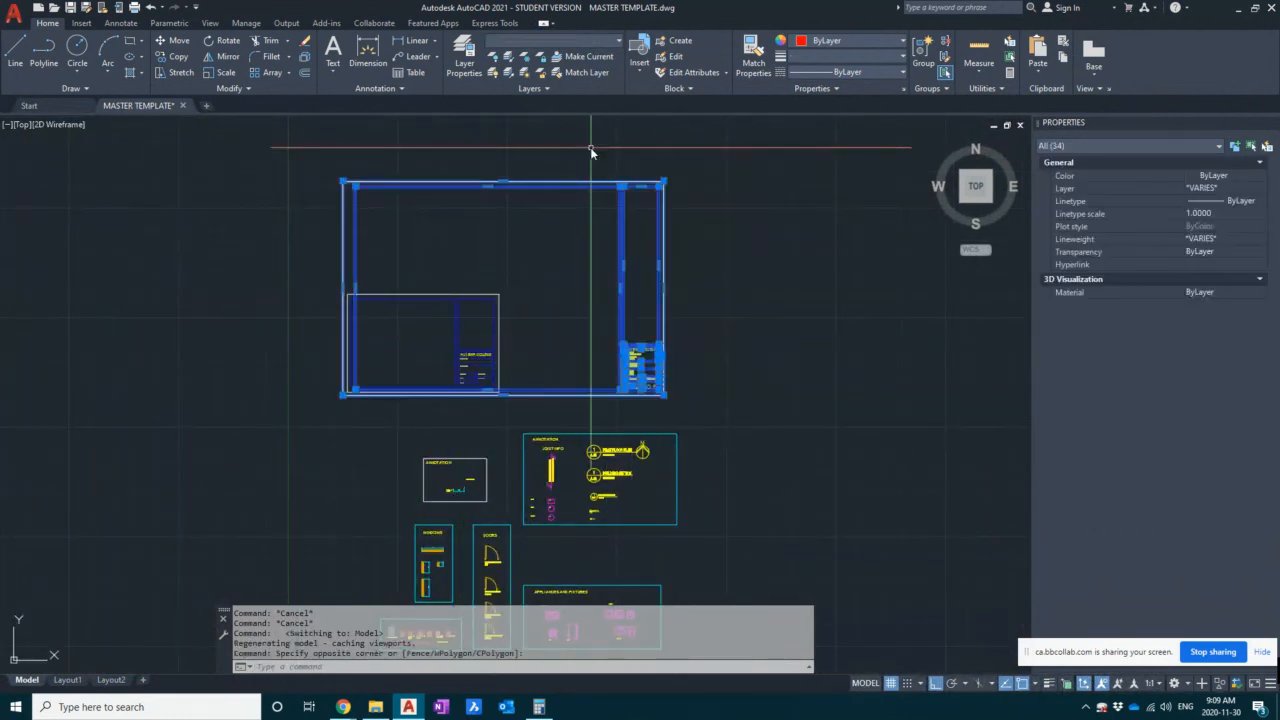
{"action": "key", "text": "Delete"}
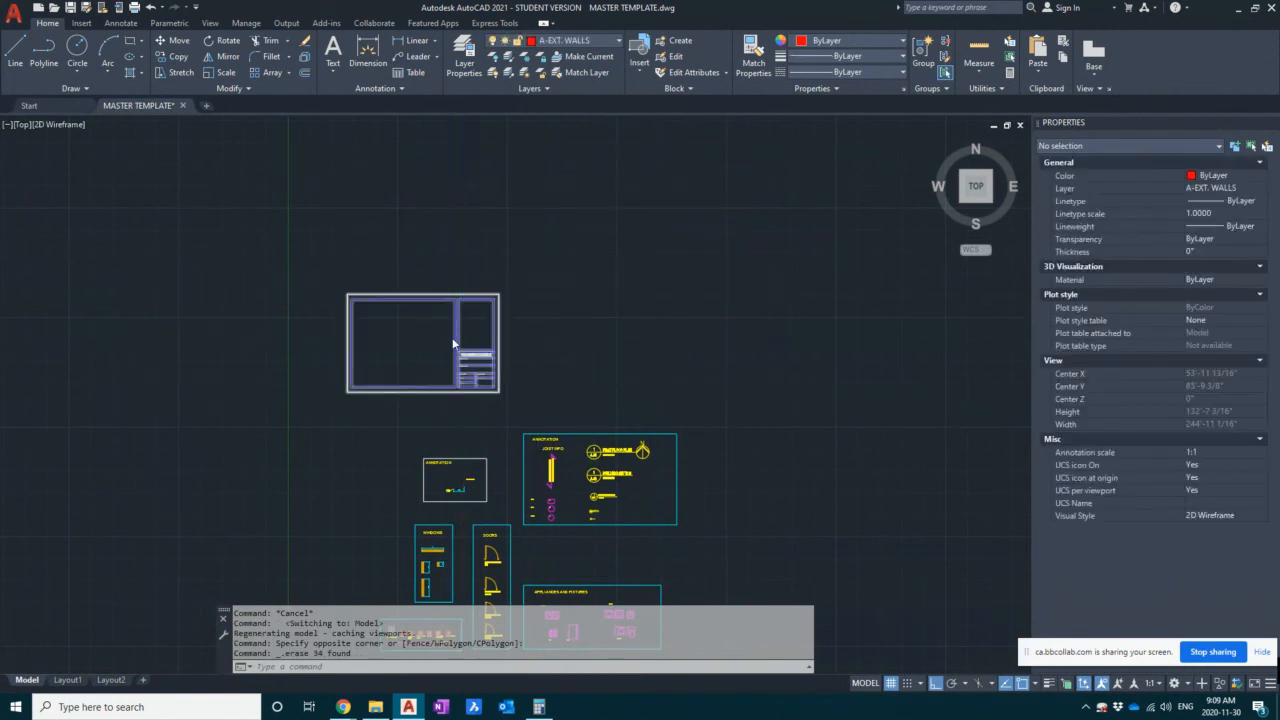
- Save the MASTER TEMPLATE drawing under its existing name, with the whole set of model space objects in view
{"action": "scroll", "coordinate": [455, 338], "scroll_direction": "up", "scroll_amount": 2}
{"action": "scroll", "coordinate": [460, 337], "scroll_direction": "down", "scroll_amount": 3}
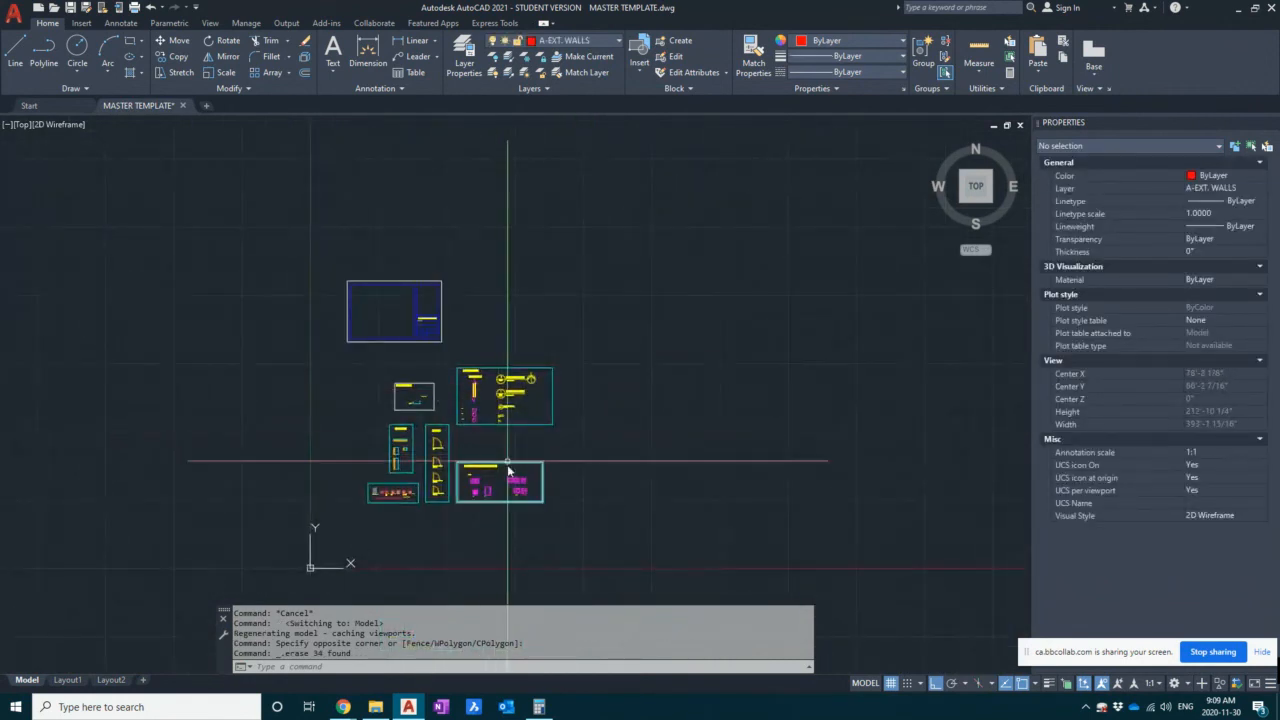
{"action": "middle_click_drag", "start_coordinate": [569, 446], "coordinate": [556, 424]}
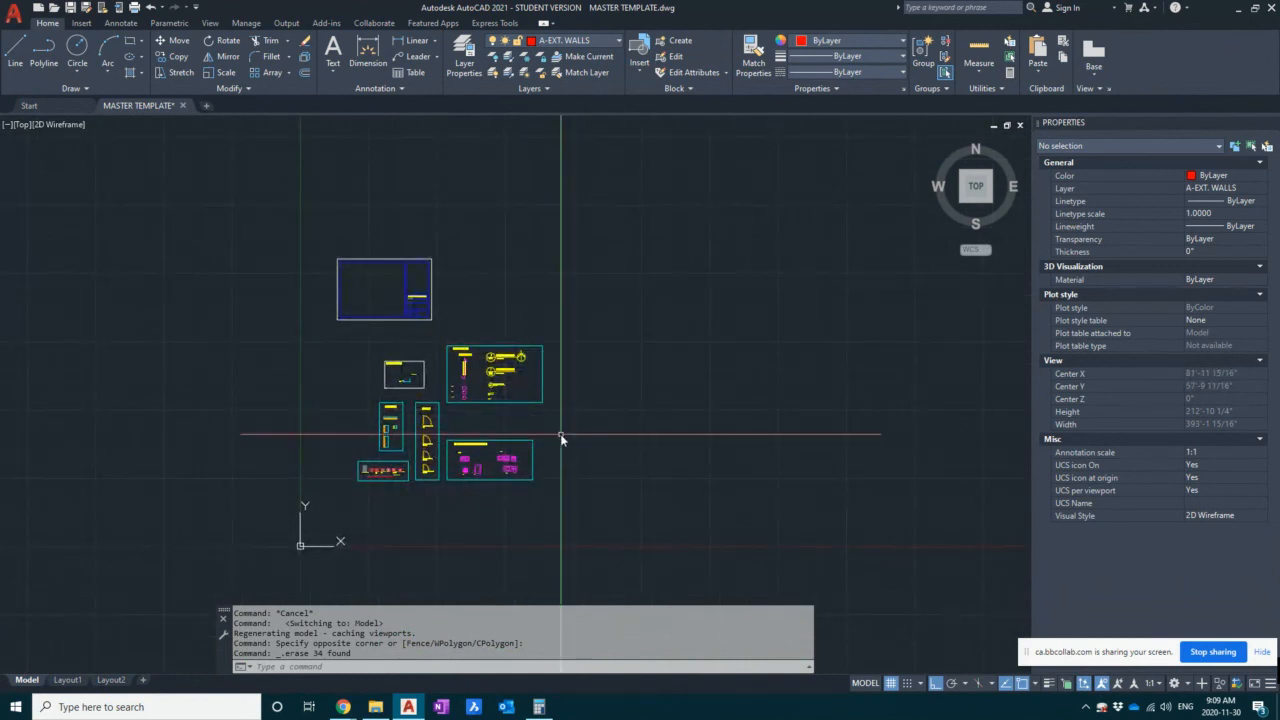
{"action": "key", "text": "ctrl+s"}
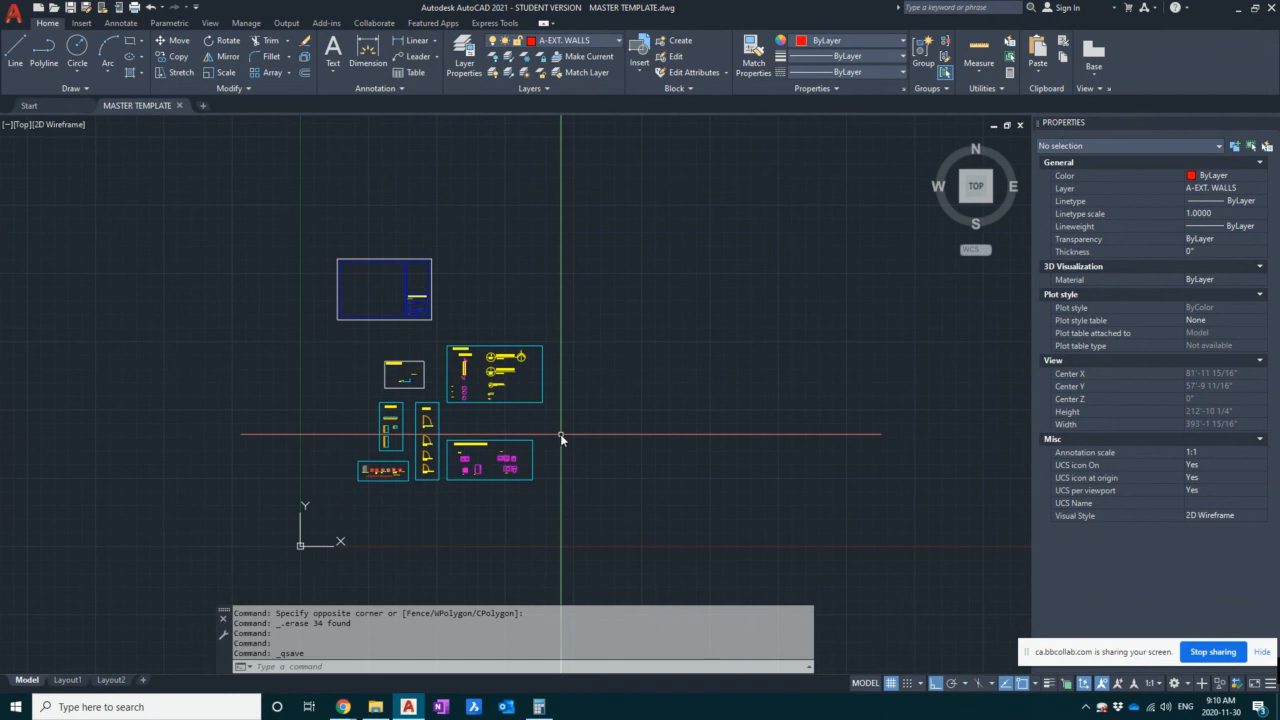
{"action": "double_click", "coordinate": [581, 357]}
{"action": "key", "text": "ctrl+s"}
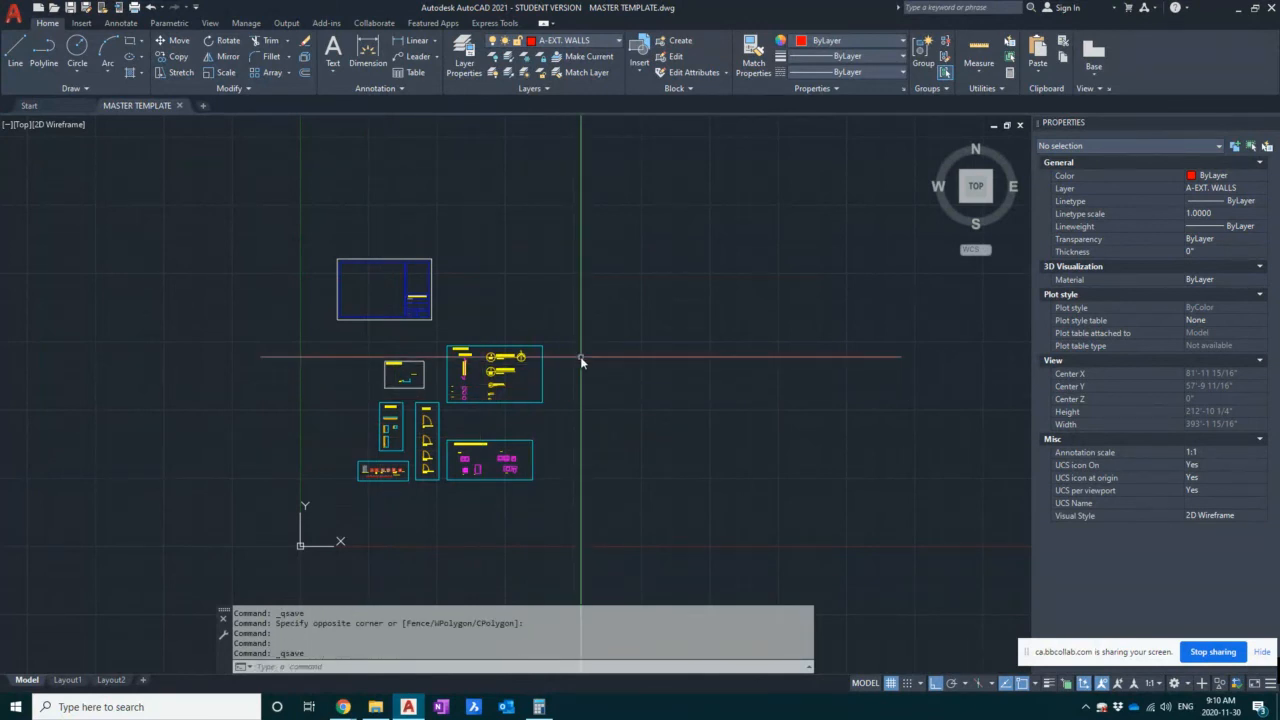